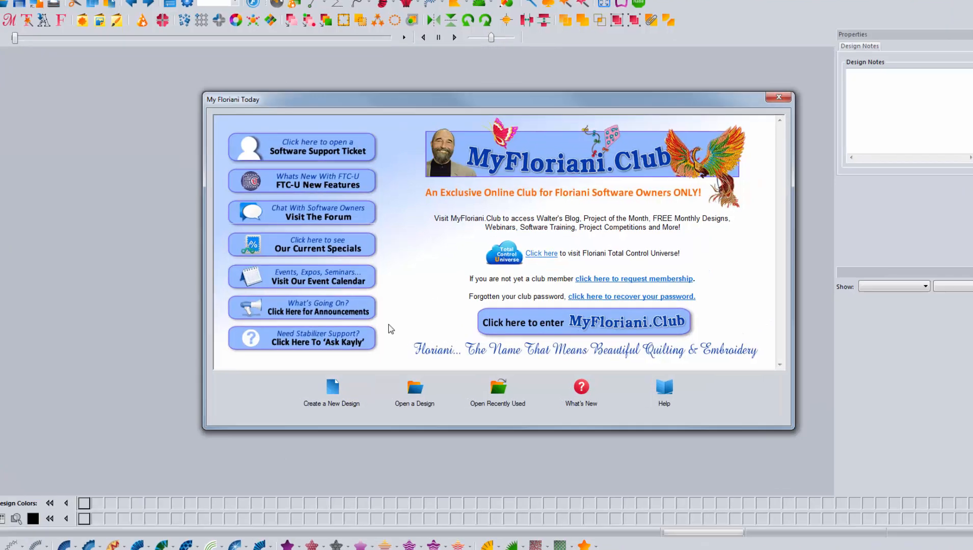
Step: Create a new design and open the custom shape library at the Custom Shapes folder
click(334, 401)
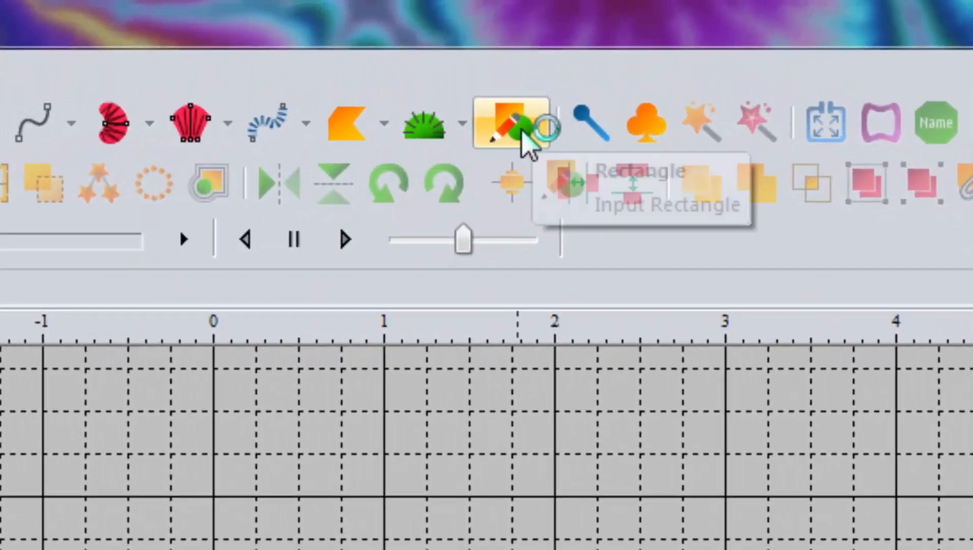
click(523, 143)
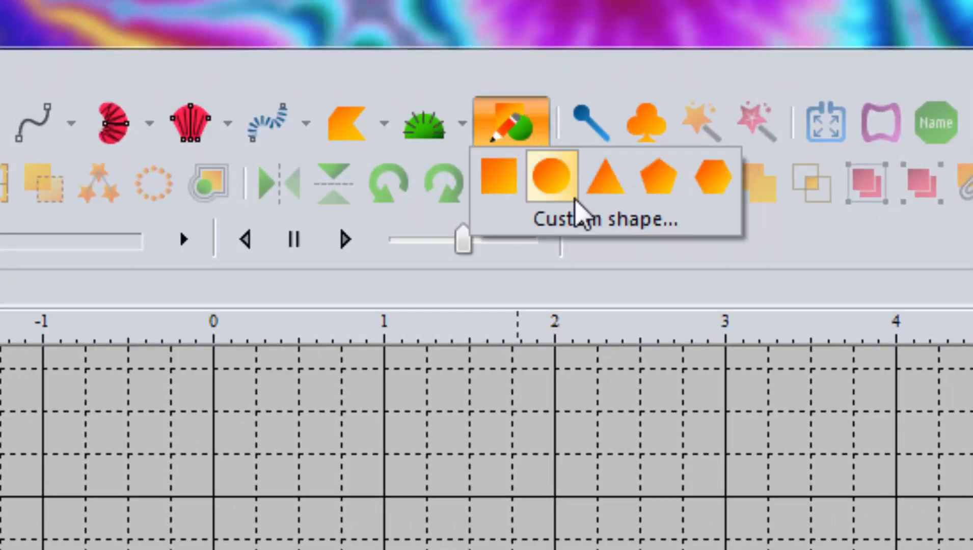
click(580, 224)
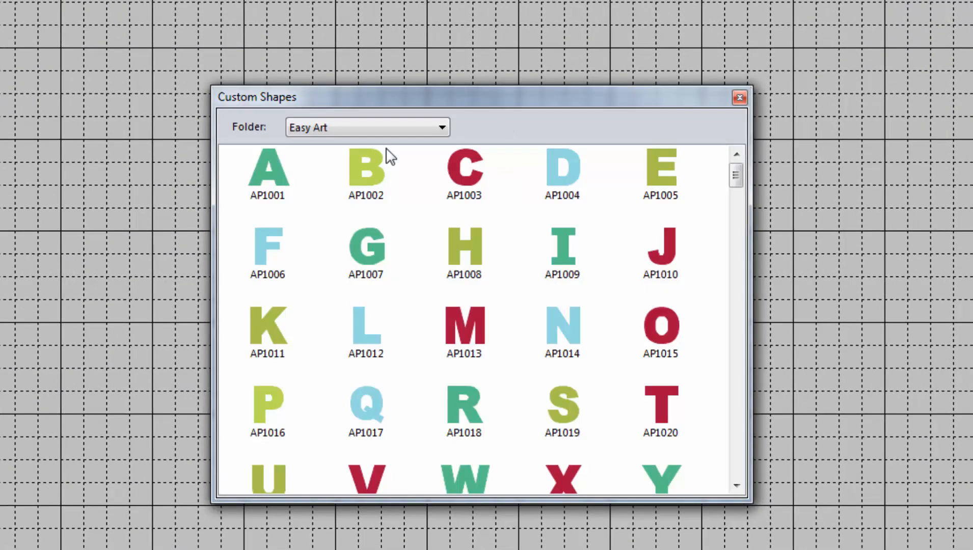
click(323, 129)
click(323, 142)
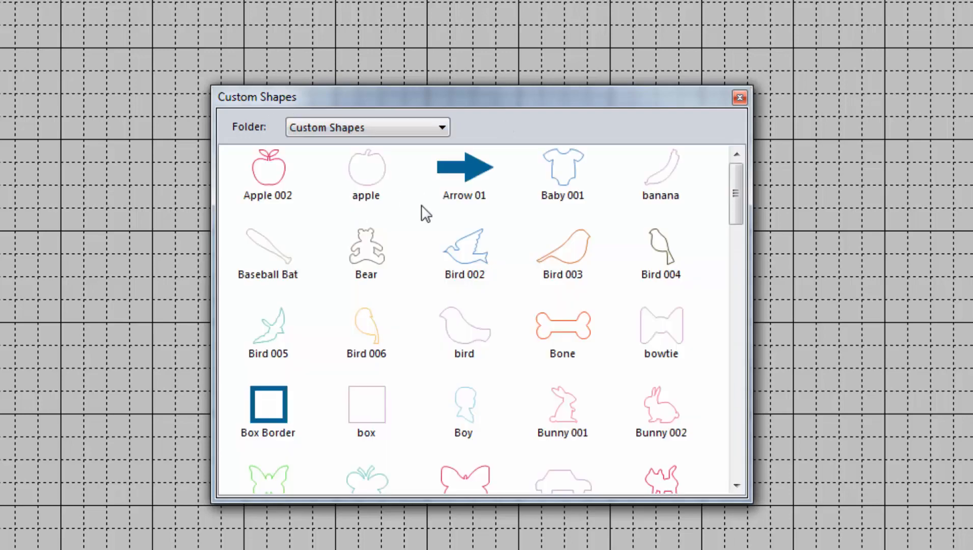
Step: Insert a butterfly shape, enlarge it to about 5.75 by 4.30 in and reposition it near the centre of the workspace
mouse_move(737, 192)
mouse_down()
mouse_move(744, 266)
mouse_move(739, 211)
mouse_up()
double_click(466, 369)
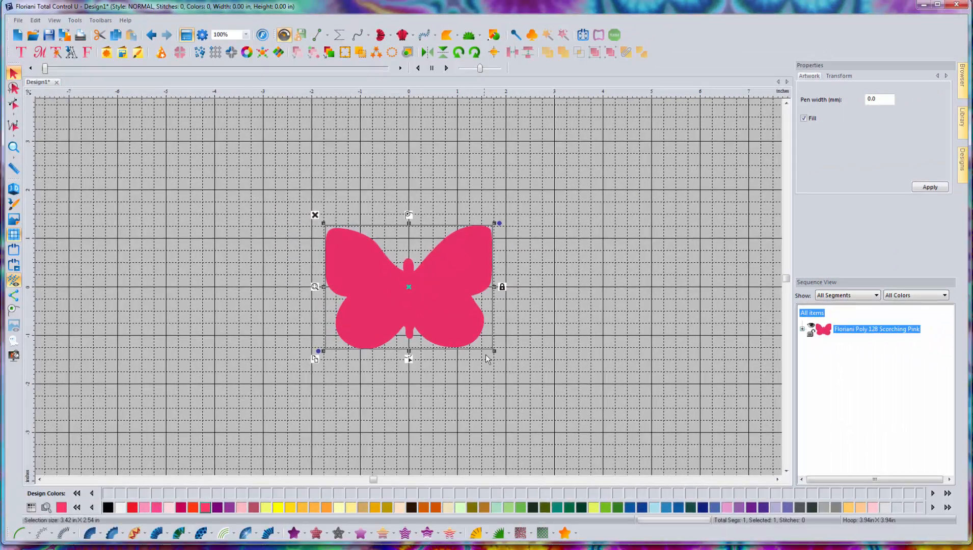
drag(494, 351, 609, 428)
drag(482, 325, 441, 291)
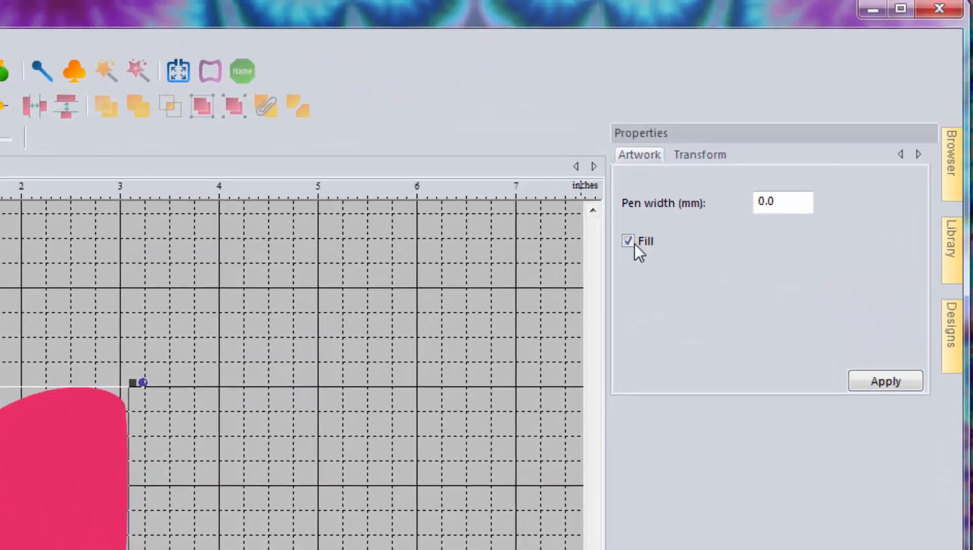
Step: Turn off the butterfly artwork's fill and convert its outline to appliqué stitches
click(804, 119)
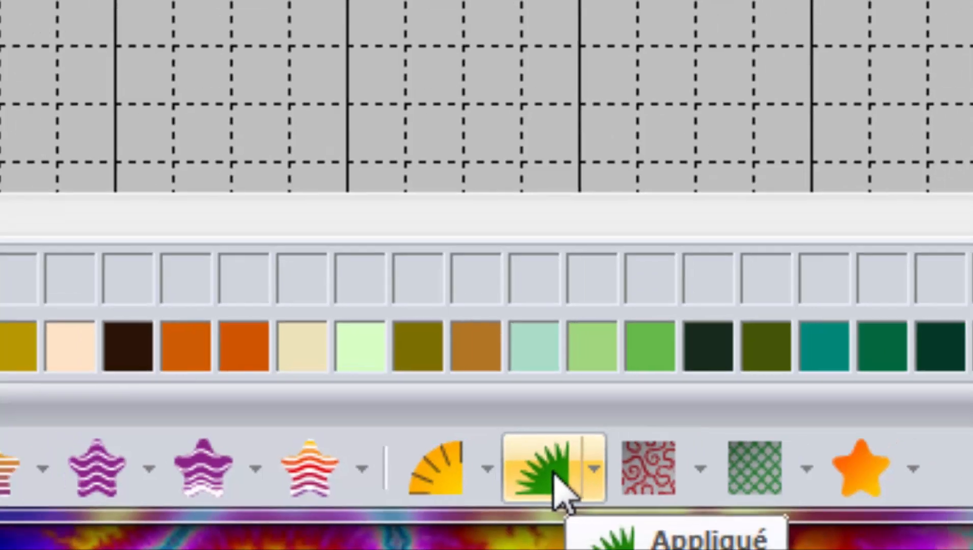
click(561, 465)
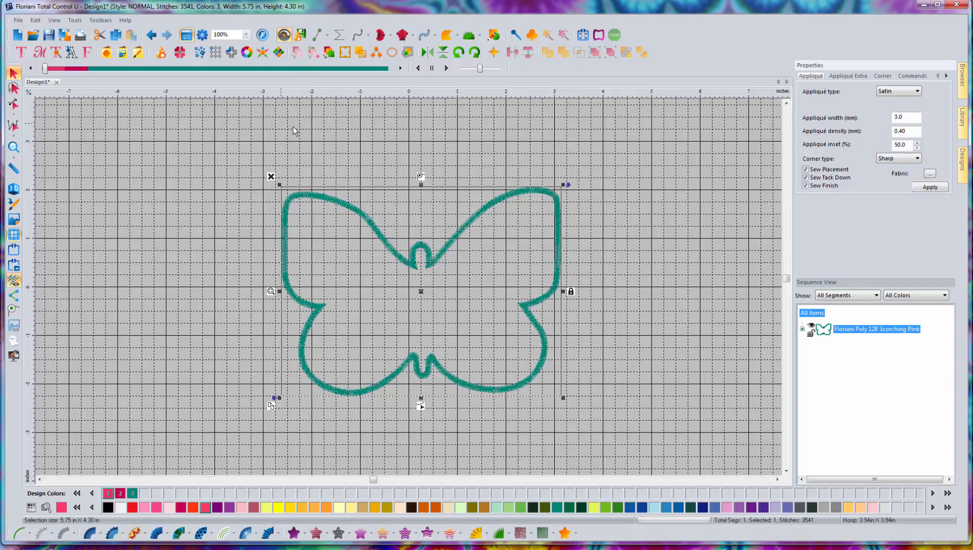
Step: Scrub through the butterfly's stitch sequence to examine the placement, tack down and satin finish stages in turn
drag(45, 71, 70, 74)
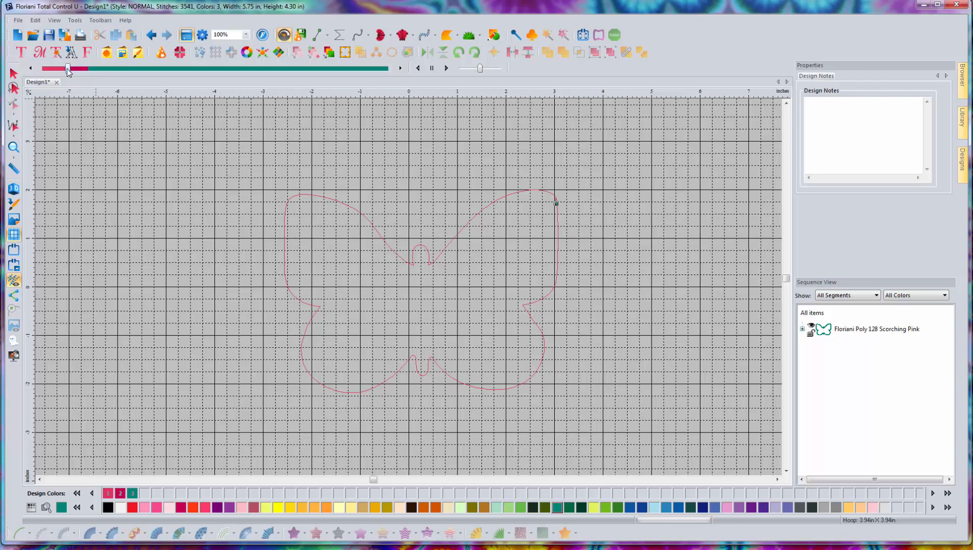
drag(68, 68, 91, 68)
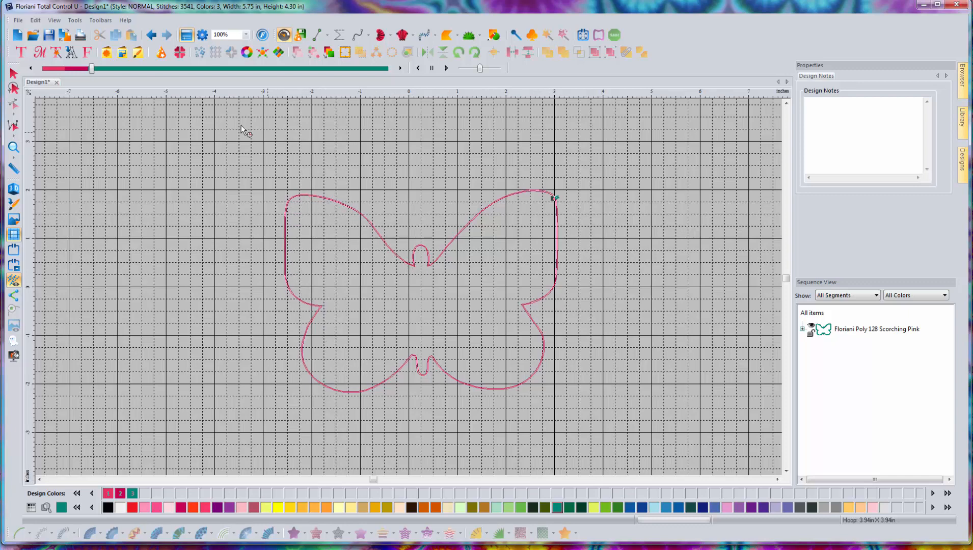
drag(92, 69, 386, 66)
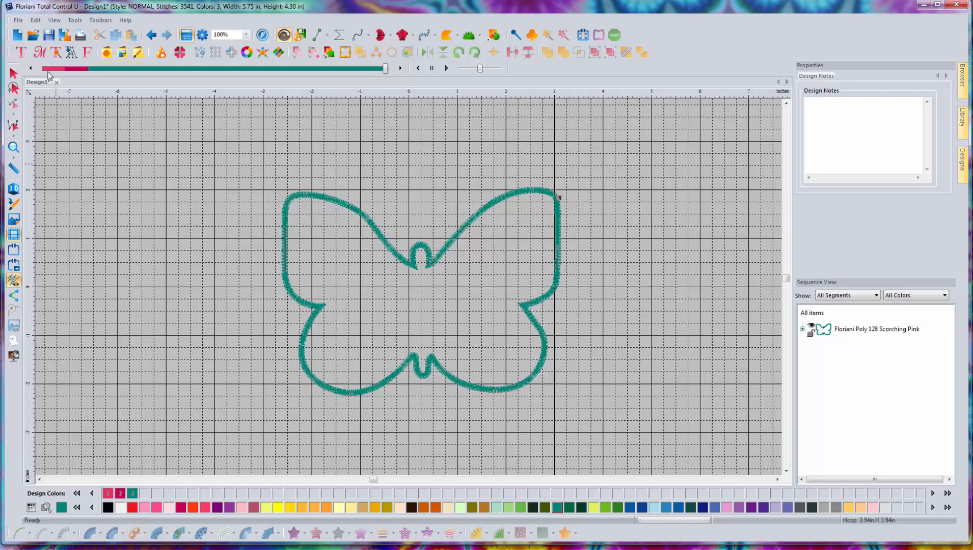
Step: Leave the stitch preview, select the appliqué butterfly and delete it
click(13, 73)
click(413, 265)
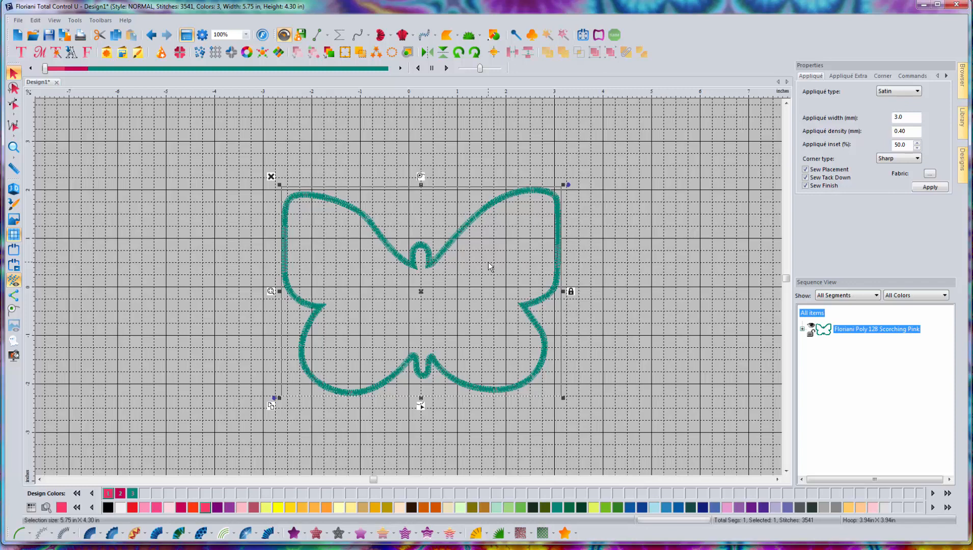
key(Delete)
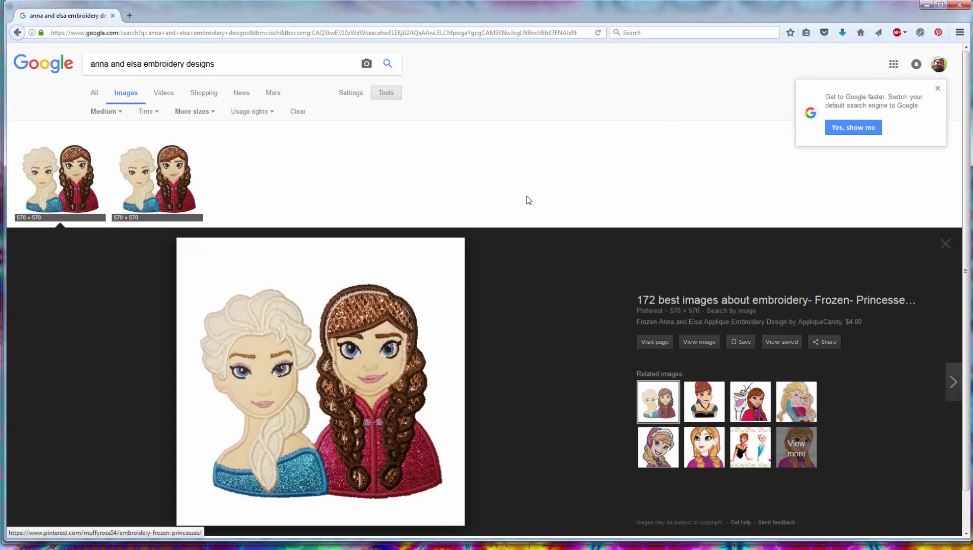
Step: Switch back to Floriani Total Control U, load elsaanna.jpg as the backdrop and enlarge it to about 6.99 in square
click(924, 4)
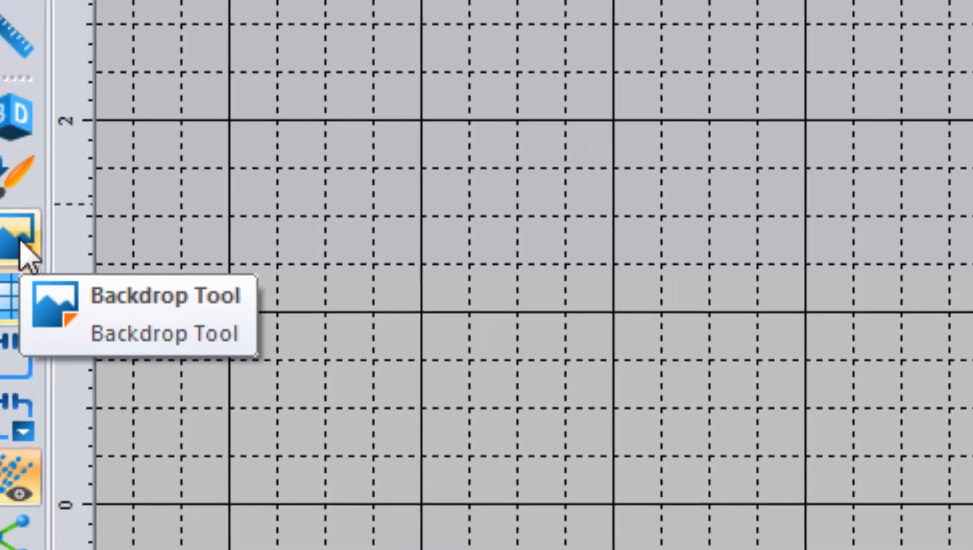
click(125, 262)
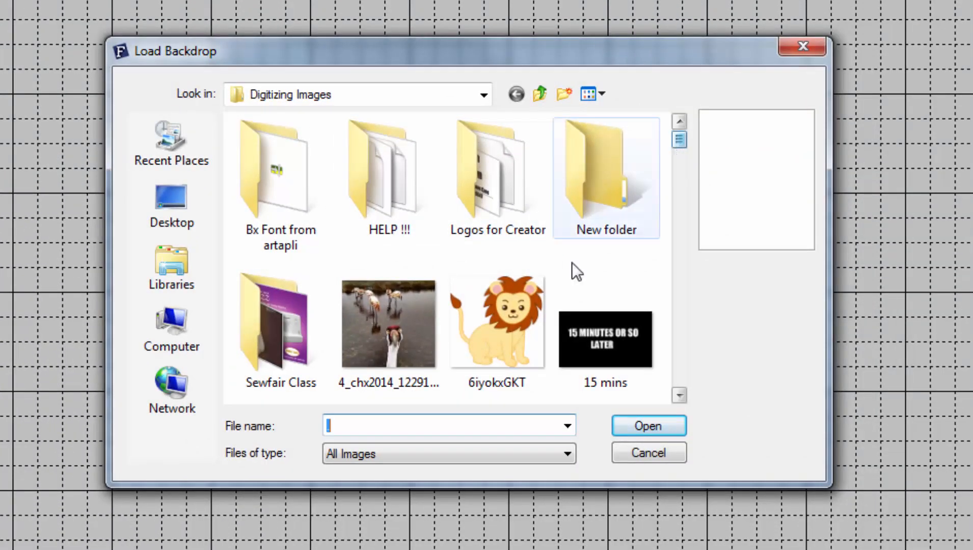
text(e)
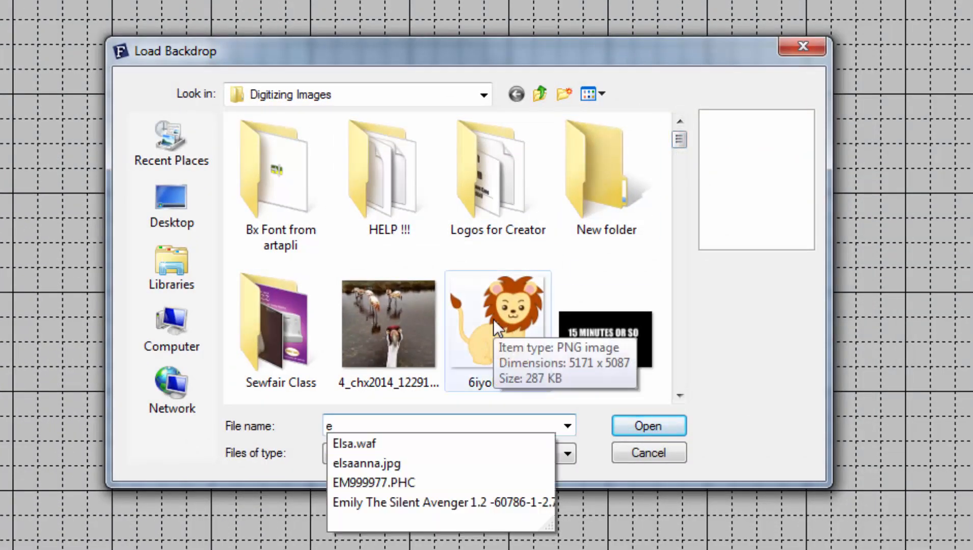
click(391, 466)
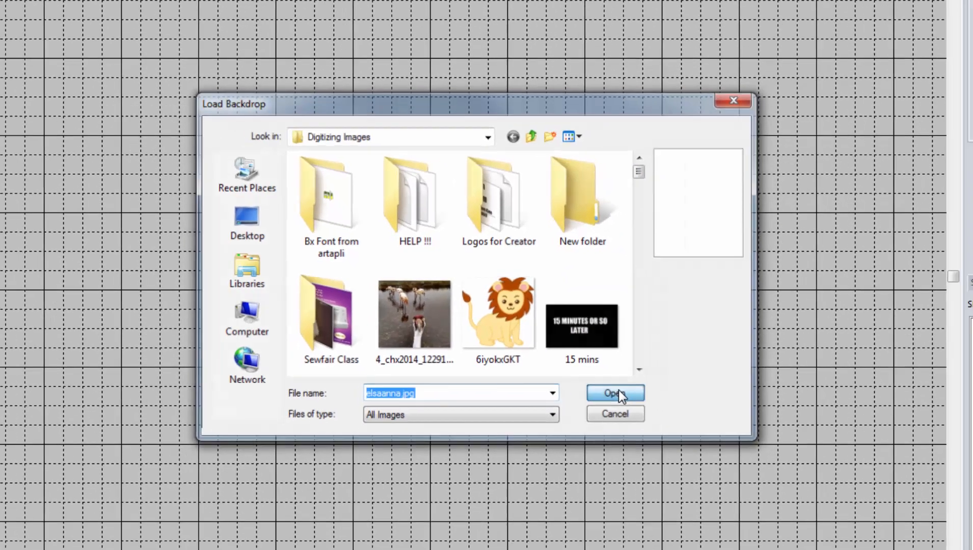
click(657, 424)
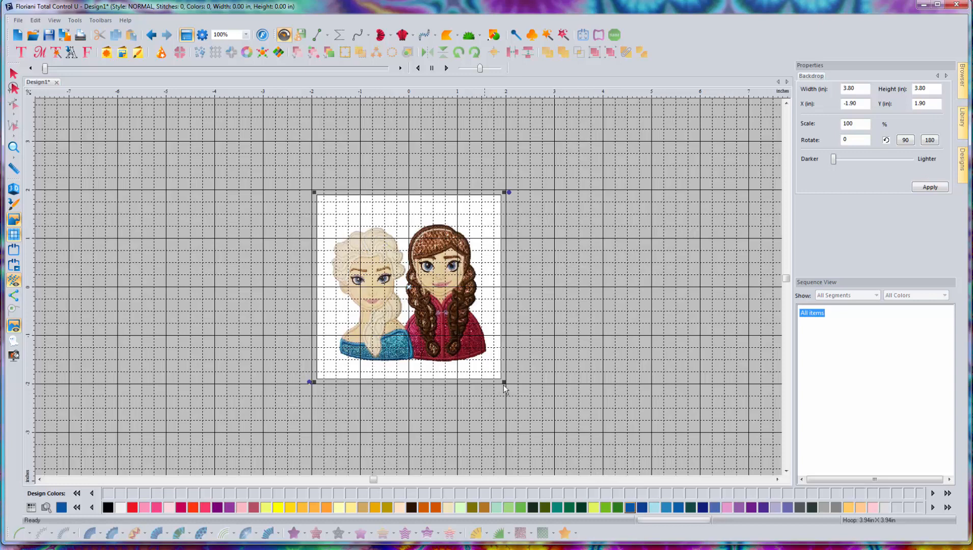
drag(503, 381, 587, 446)
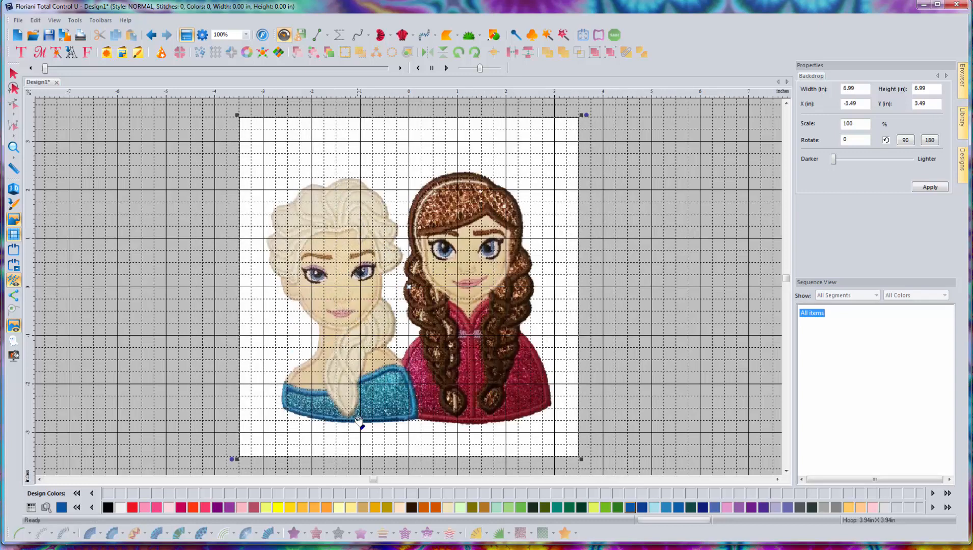
Step: Measure the height of the Elsa figure on the backdrop, from the top of the hair to the dress hem
click(14, 169)
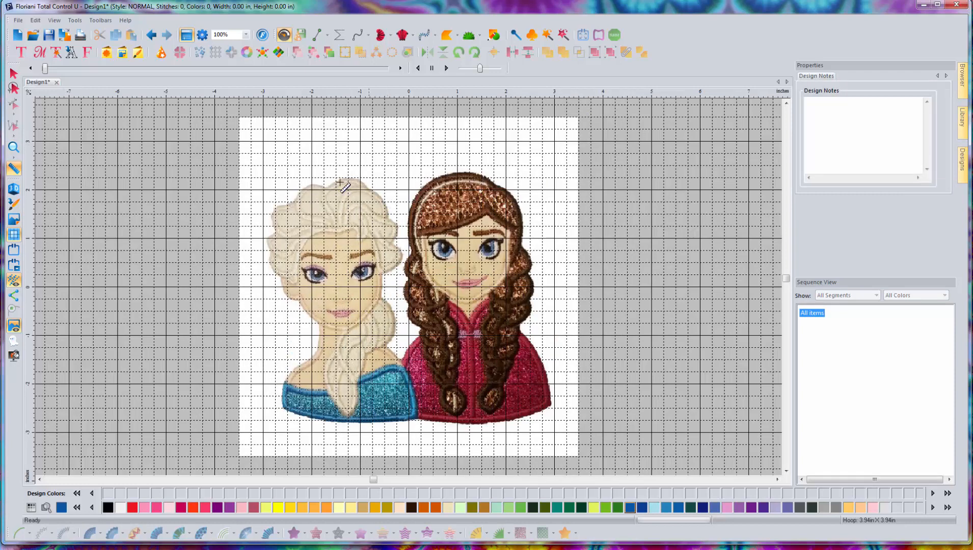
drag(336, 182, 335, 415)
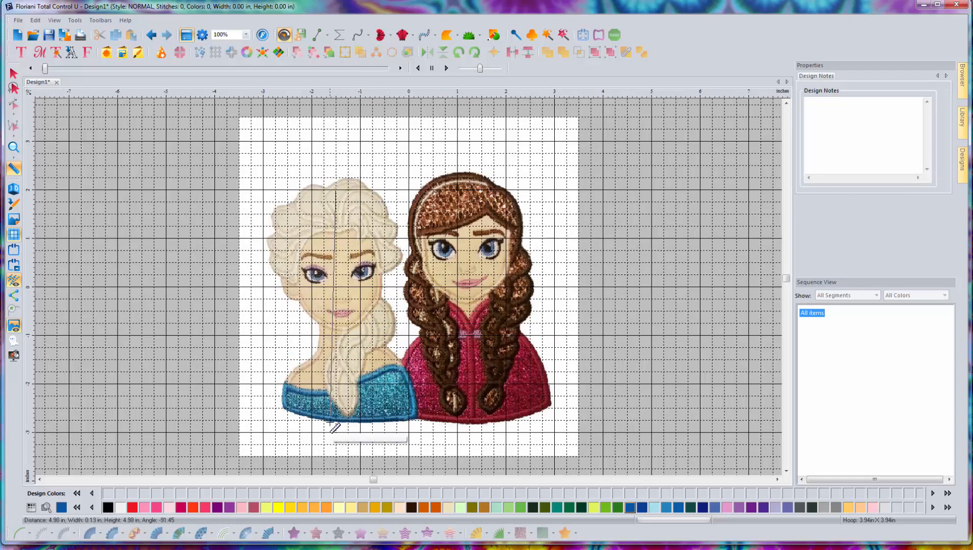
drag(348, 133, 348, 366)
scroll(337, 333, up, 1)
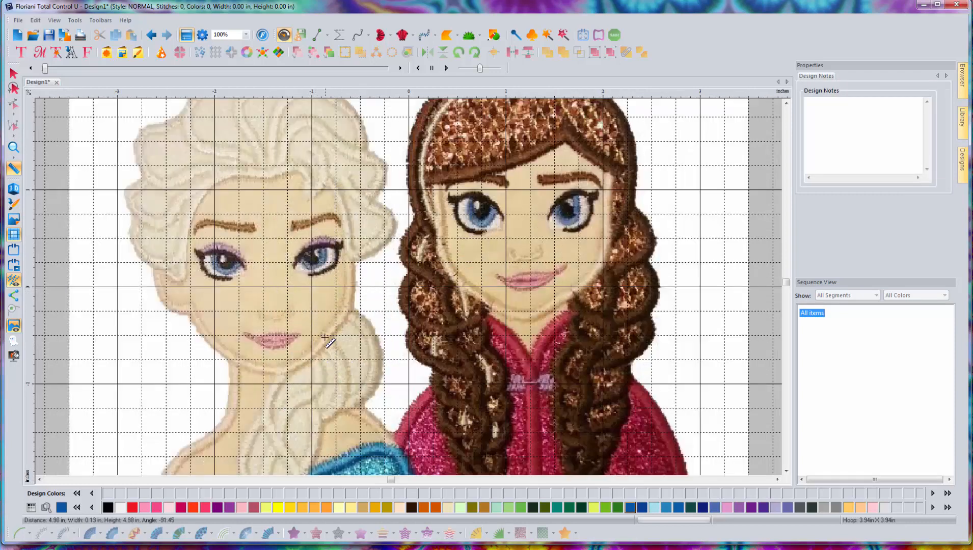
scroll(295, 316, down, 1)
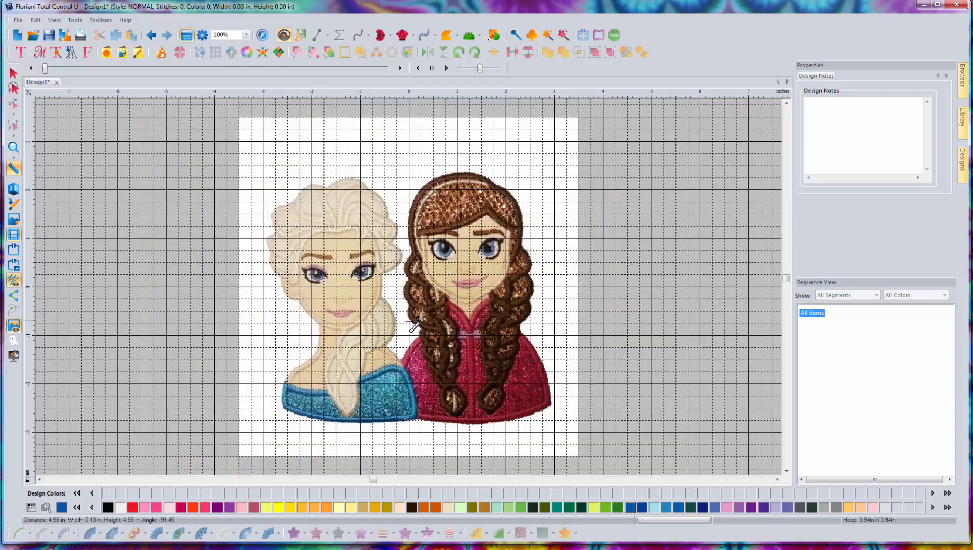
Step: Start a straight-segment outline over Elsa's skin, tracing from below the jaw down the neck and along the shoulder to the blue dress
click(14, 147)
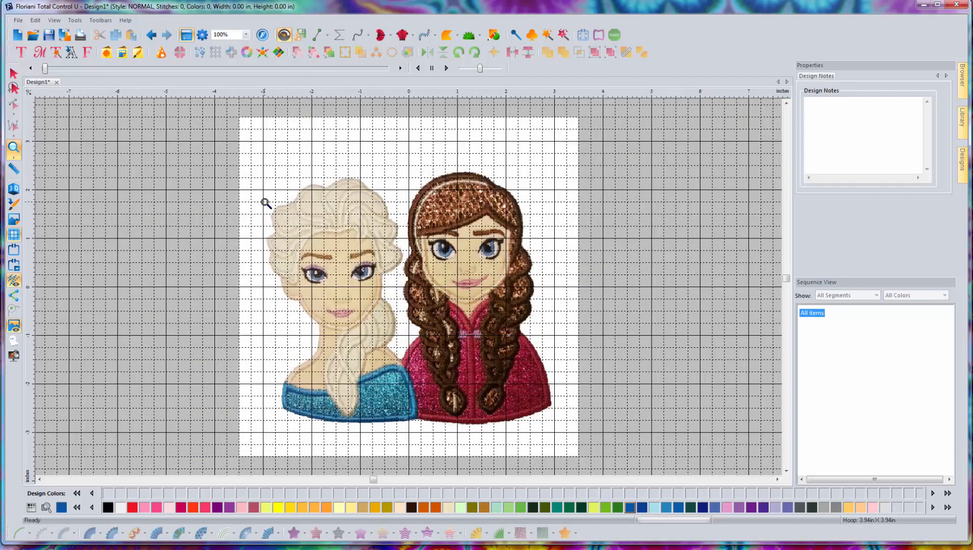
drag(249, 185, 453, 434)
click(787, 102)
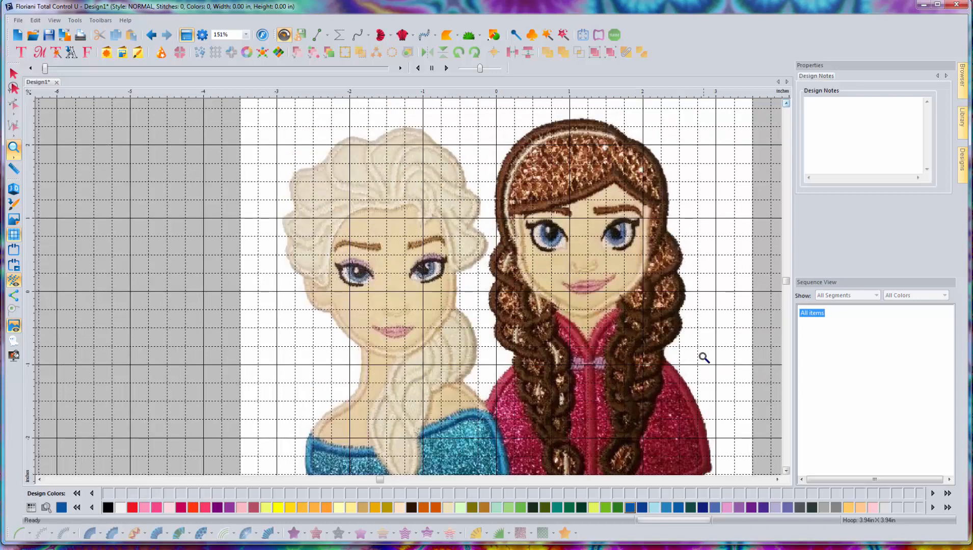
right_click(490, 394)
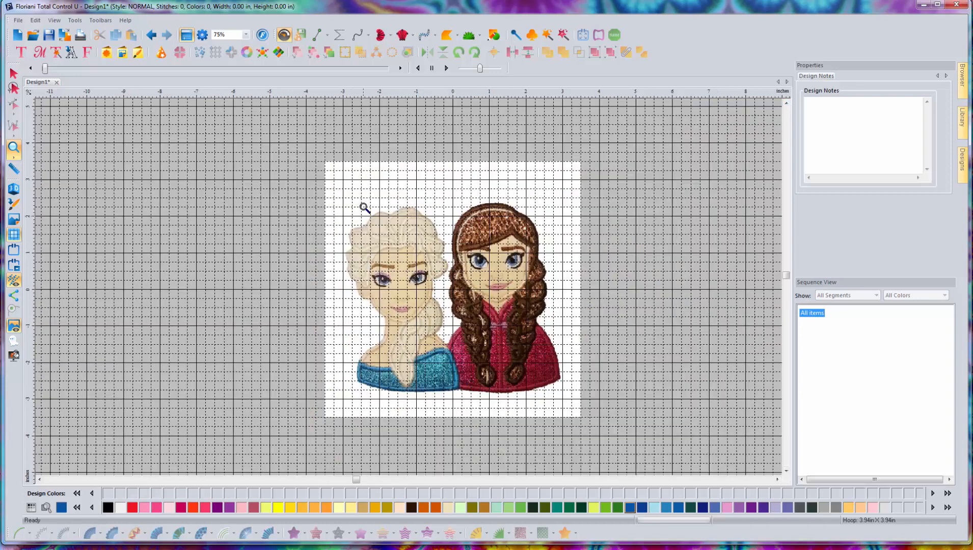
drag(338, 207, 461, 395)
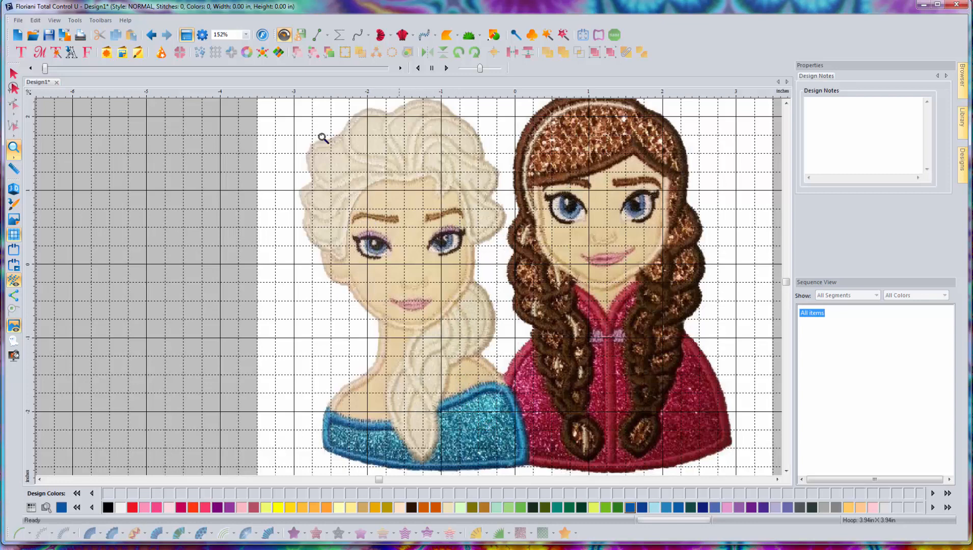
click(13, 74)
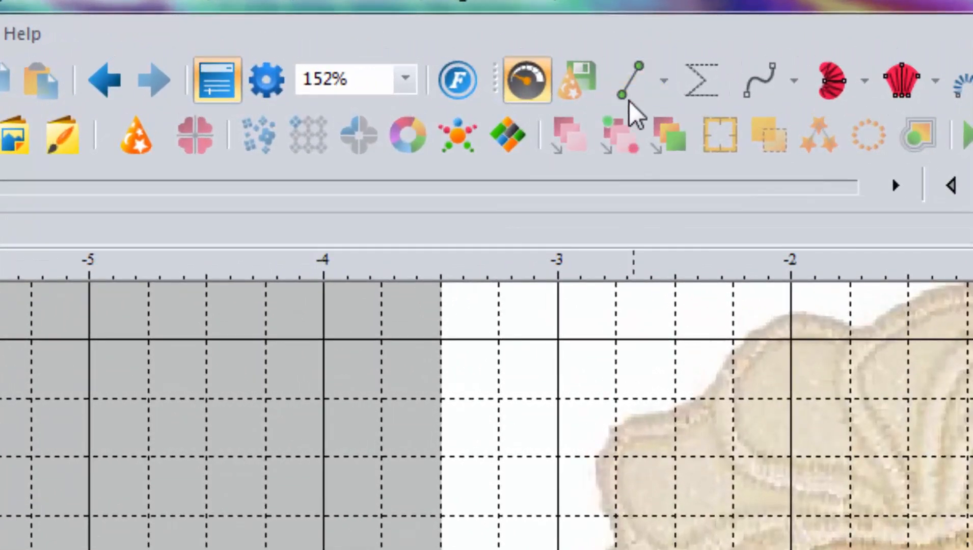
click(390, 47)
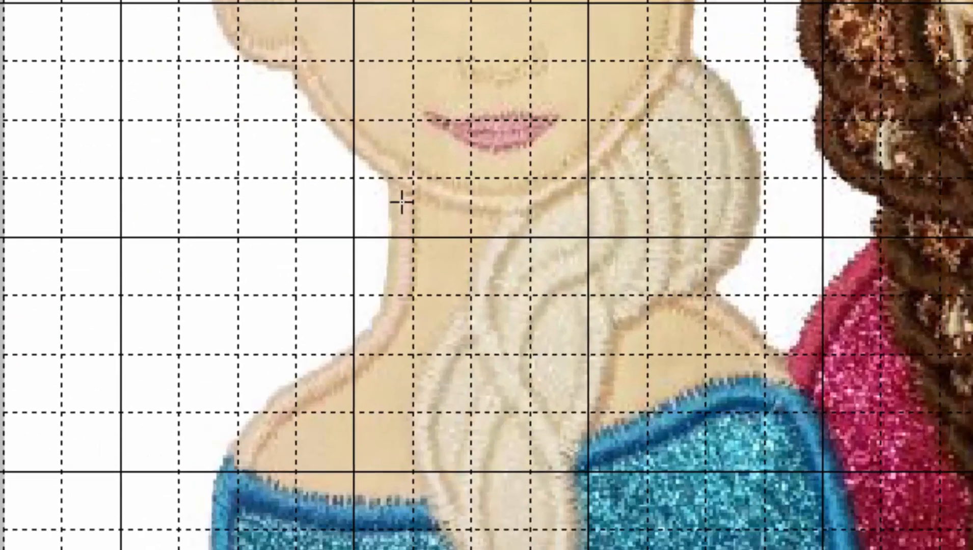
click(400, 184)
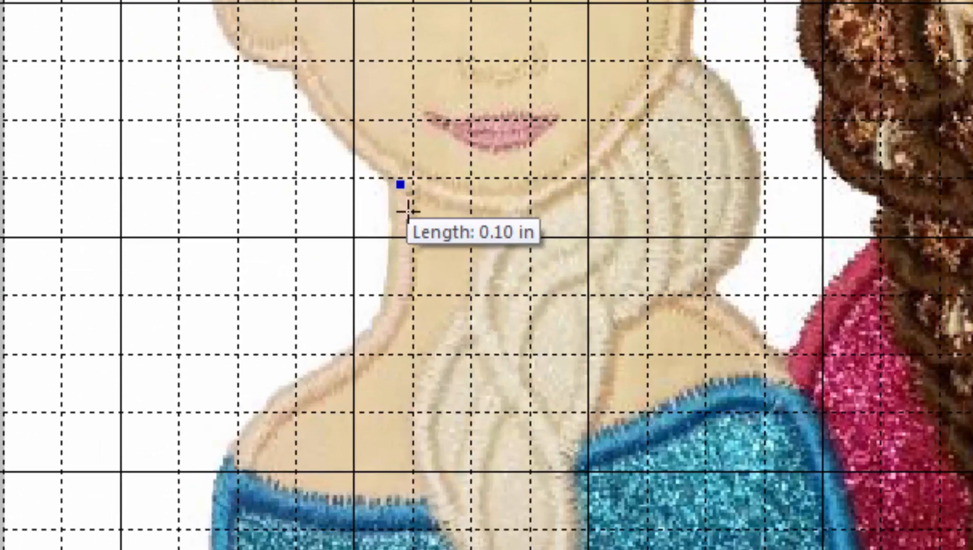
click(405, 266)
click(377, 338)
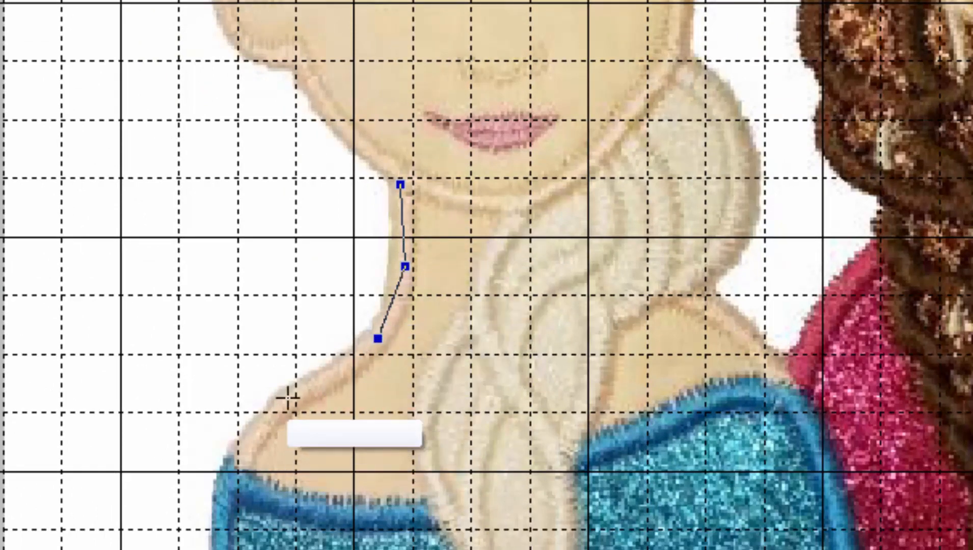
click(303, 386)
click(241, 447)
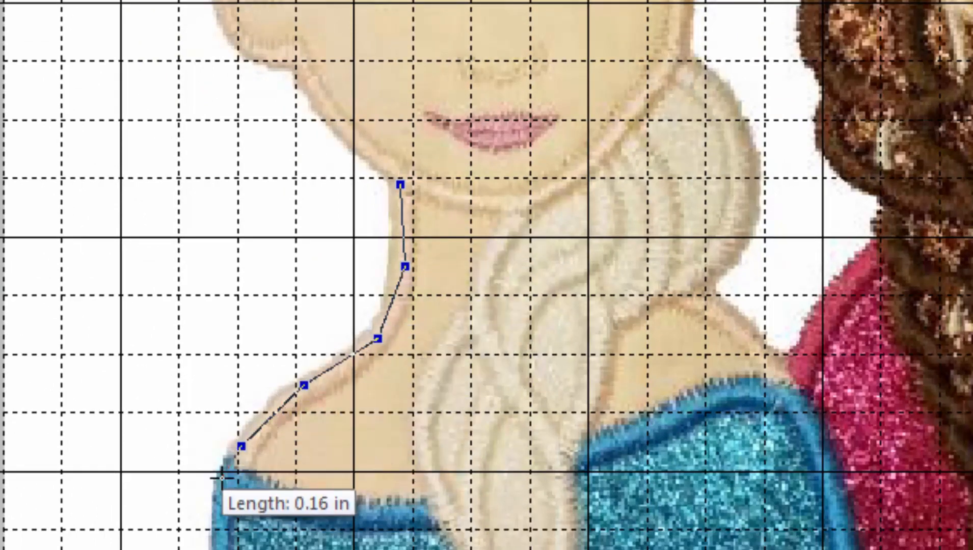
click(233, 468)
Step: Continue Elsa's skin outline along the top edge of the blue dress, across the braid, to the far shoulder
click(284, 499)
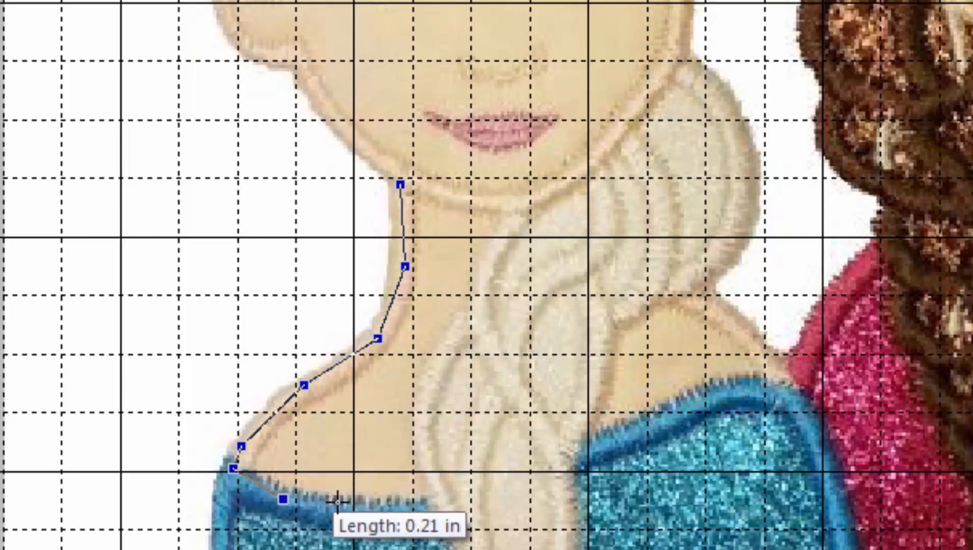
click(375, 517)
click(464, 503)
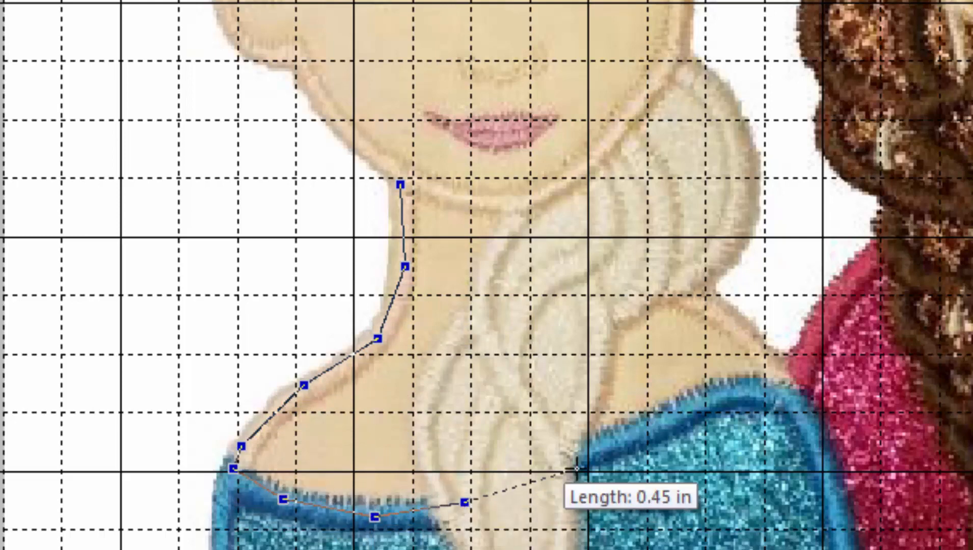
click(596, 462)
click(674, 416)
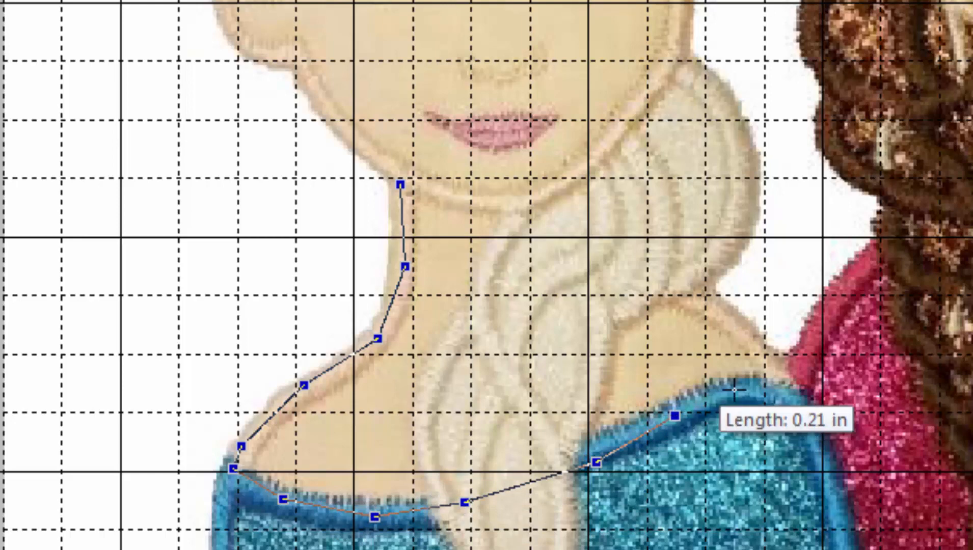
click(737, 388)
click(798, 404)
Step: Trace over the far shoulder and across the braid up to the jaw, removing the misplaced point on the braid's outer edge
click(760, 345)
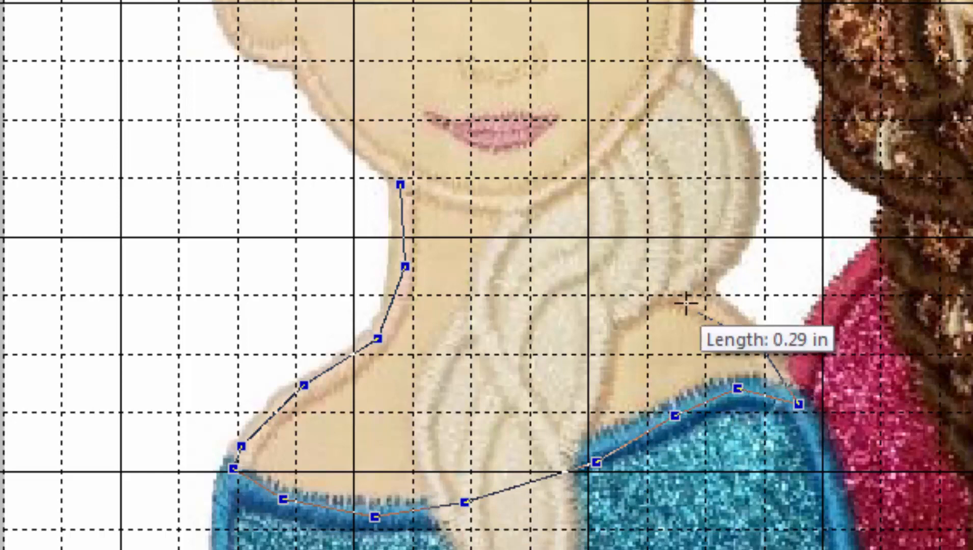
click(692, 292)
click(742, 227)
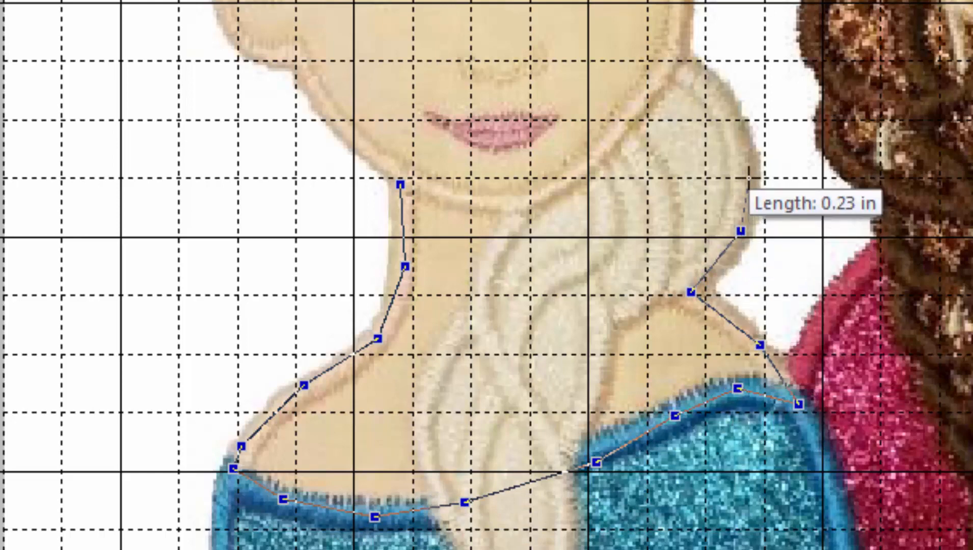
key(BackSpace)
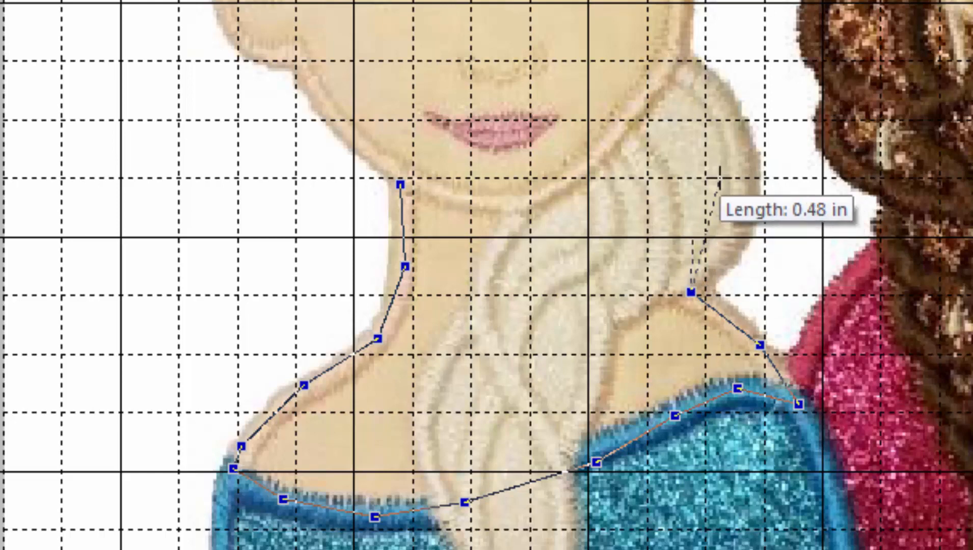
click(642, 218)
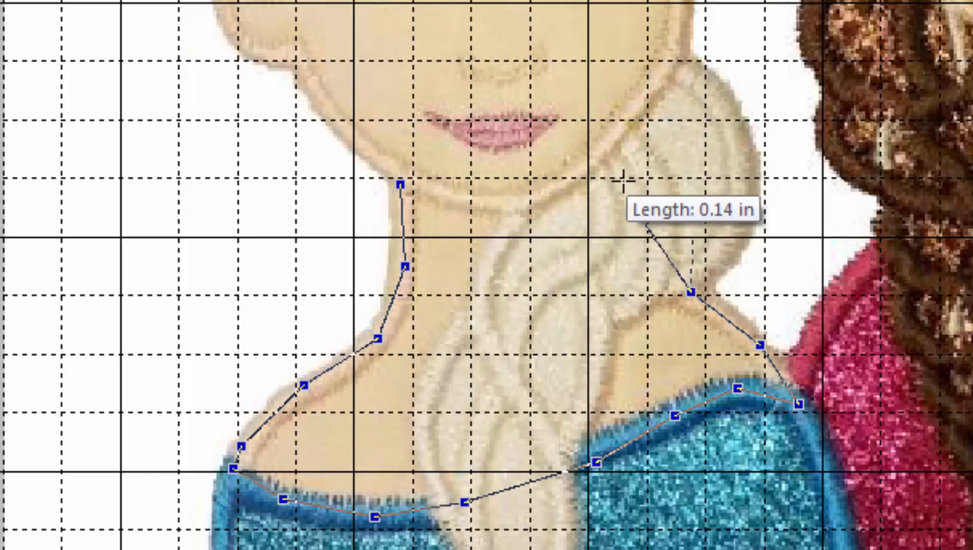
click(593, 167)
Step: Trace up the jaw, cheek and temple on the braid side of Elsa's face to the hairline
scroll(649, 94, up, 5)
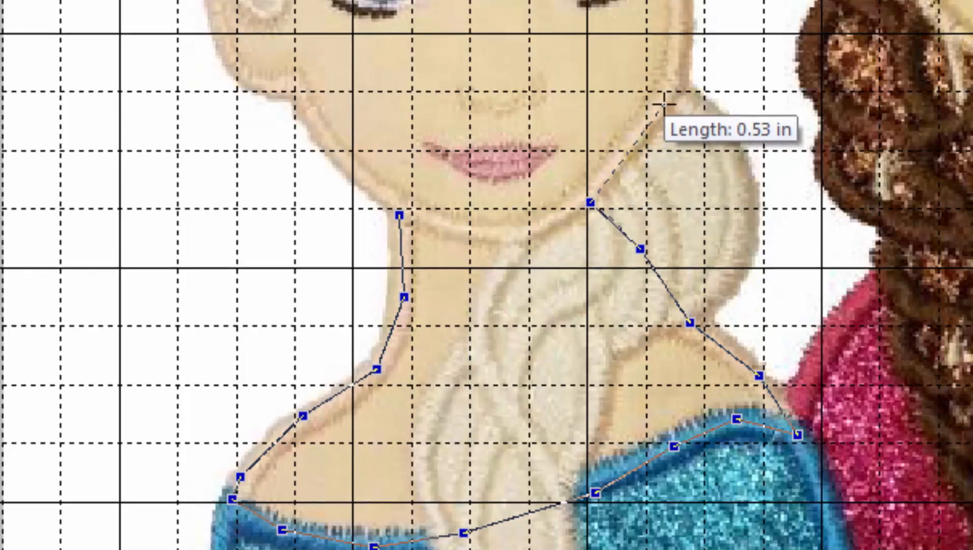
scroll(662, 324, up, 4)
click(664, 434)
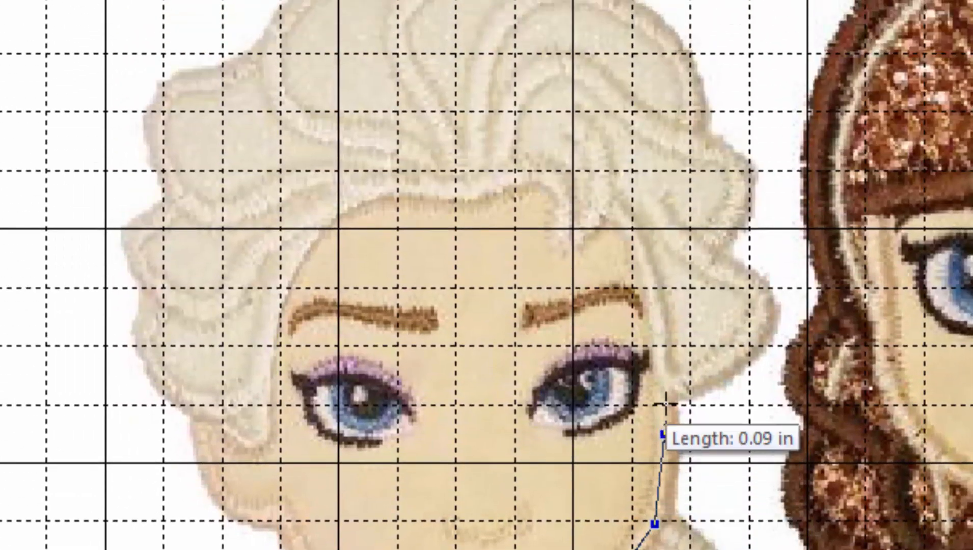
click(661, 373)
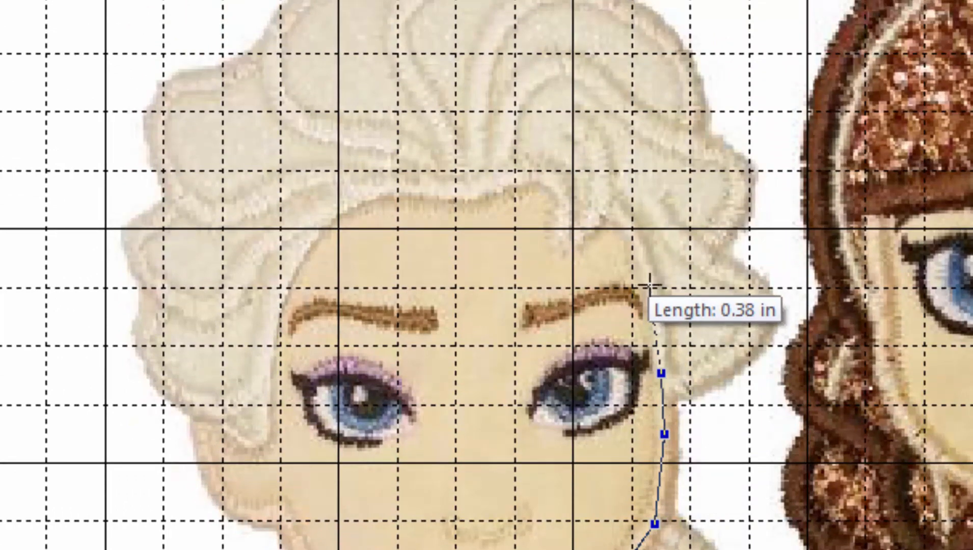
click(654, 284)
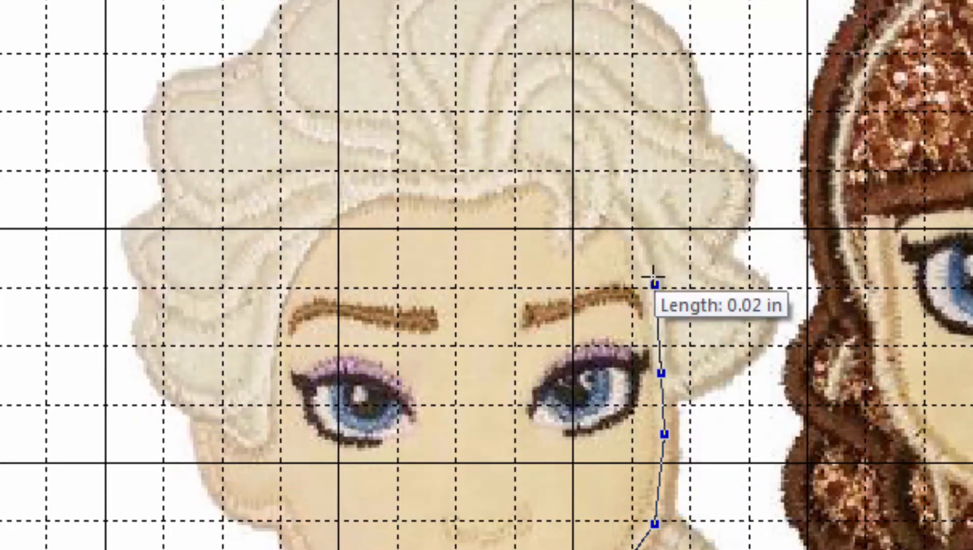
click(641, 232)
click(607, 201)
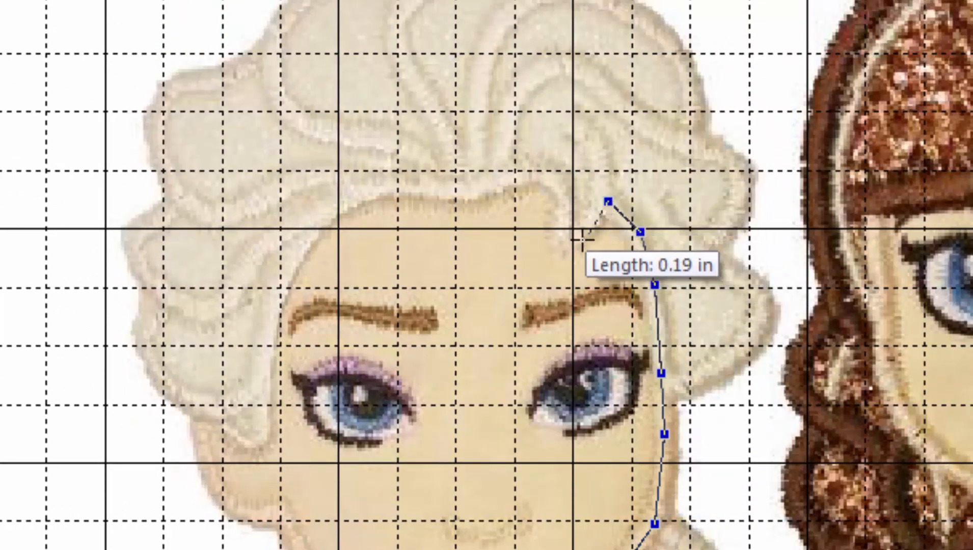
Step: Trace around the pointed hair lock and along the forehead hairline to the opposite temple, replacing one misplaced point
click(566, 245)
click(570, 203)
click(548, 175)
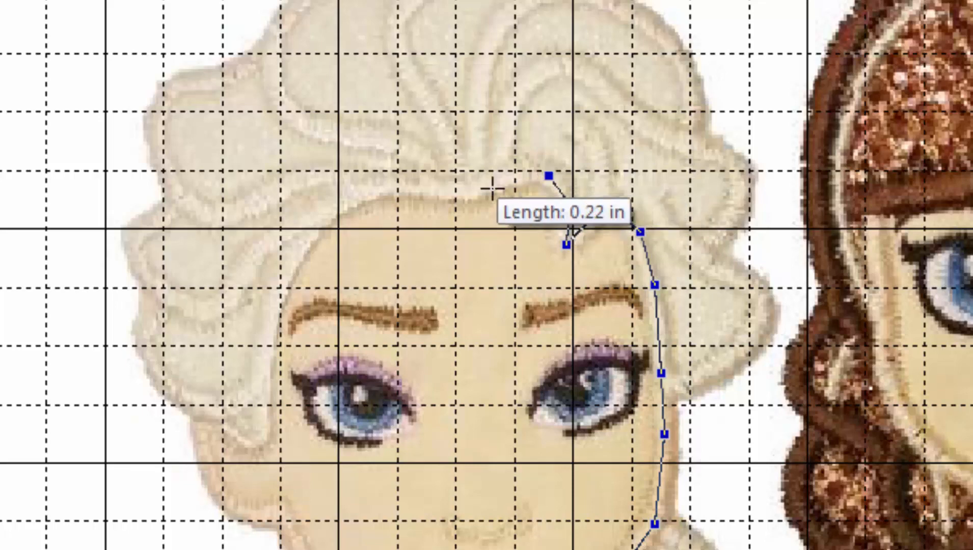
click(481, 190)
click(378, 196)
click(312, 236)
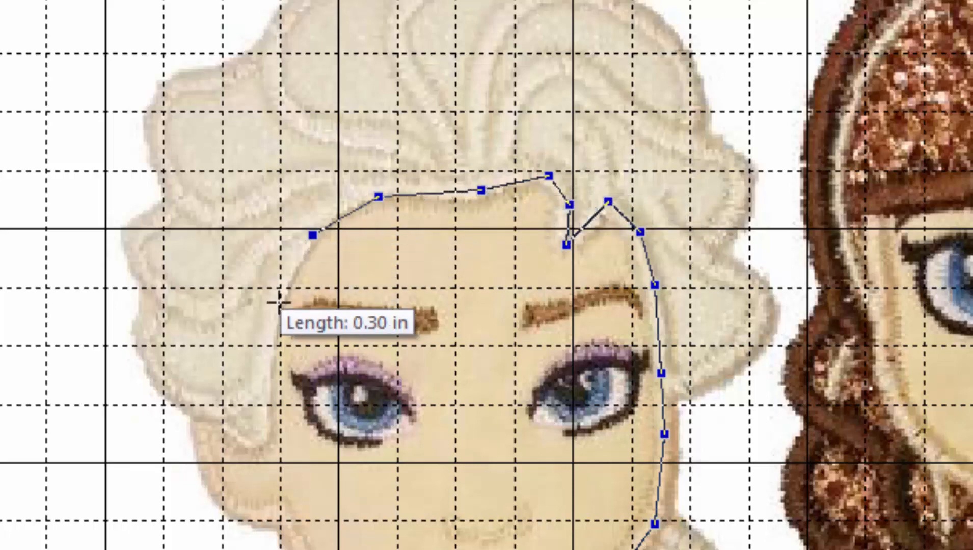
key(BackSpace)
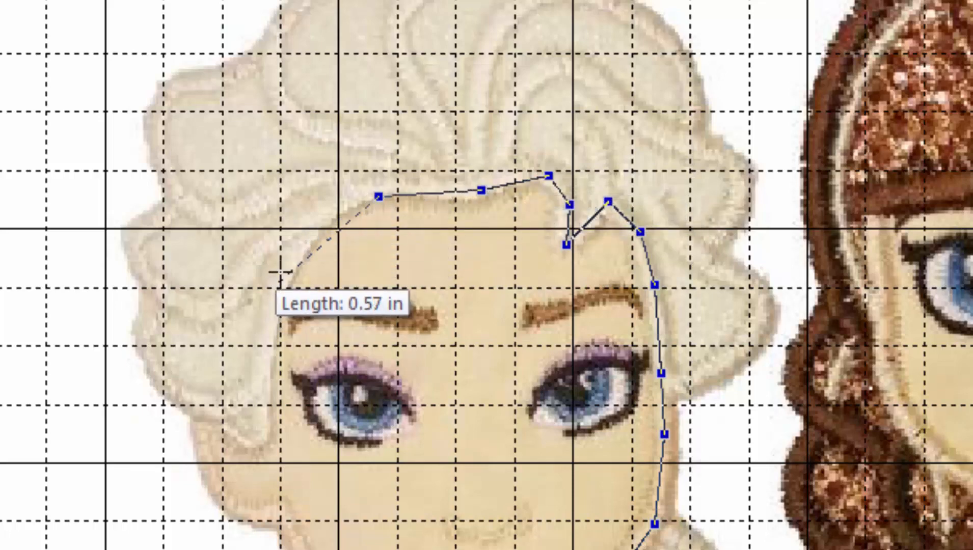
click(337, 215)
click(292, 265)
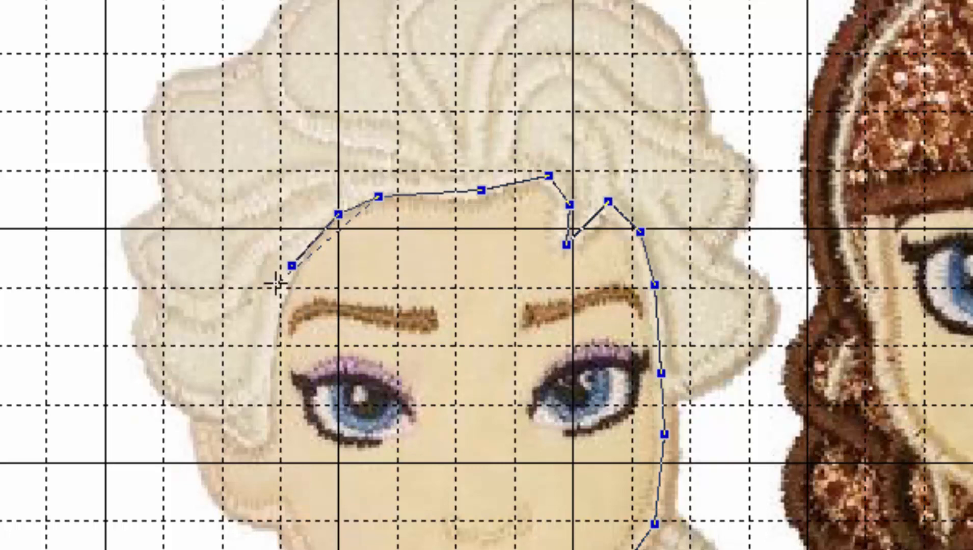
Step: Trace down the temple, around the hair tip in front of the ear and along the ear's outer edge
click(271, 322)
click(269, 428)
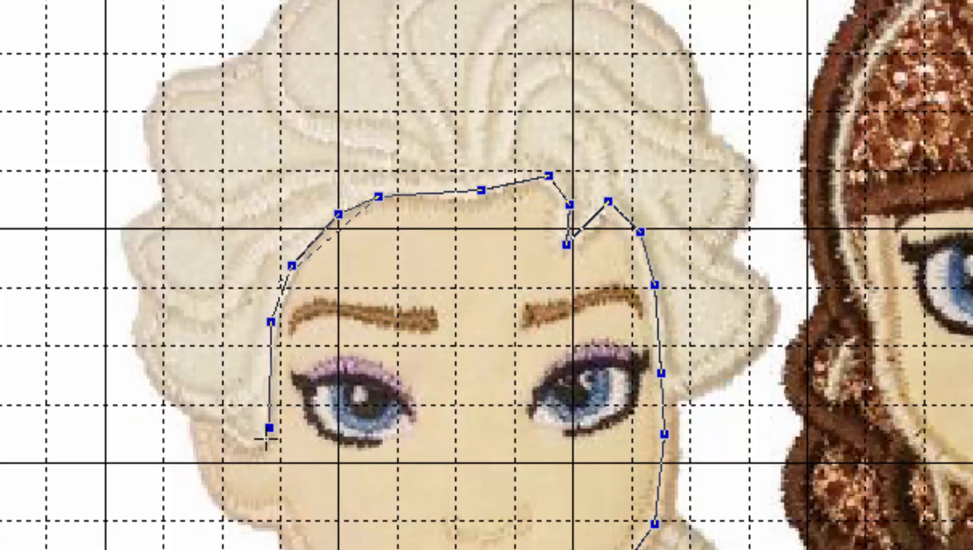
click(261, 448)
click(235, 428)
click(202, 420)
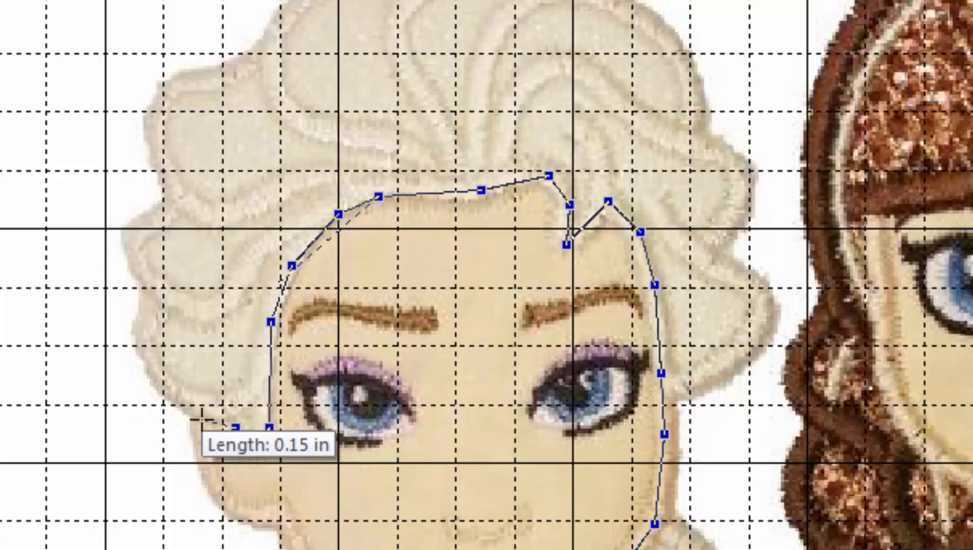
click(201, 471)
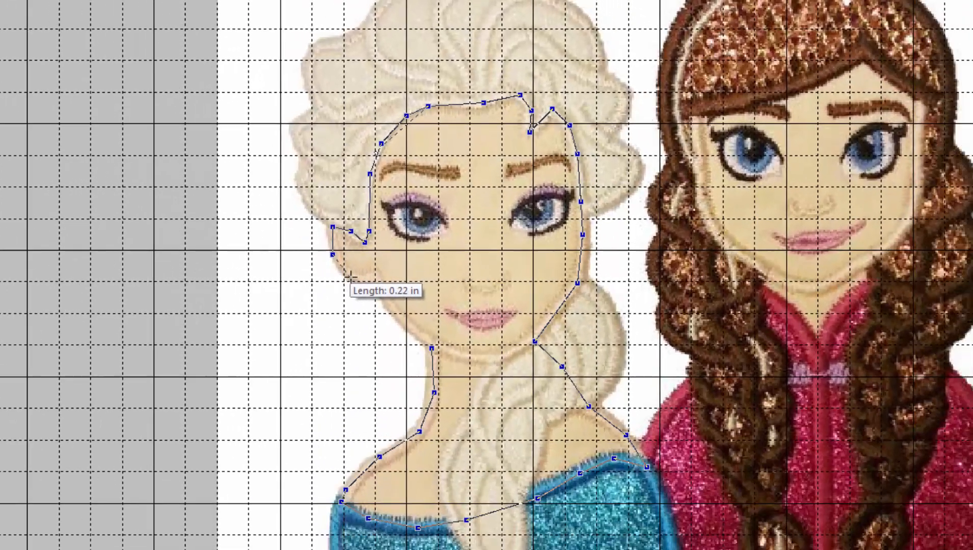
click(237, 514)
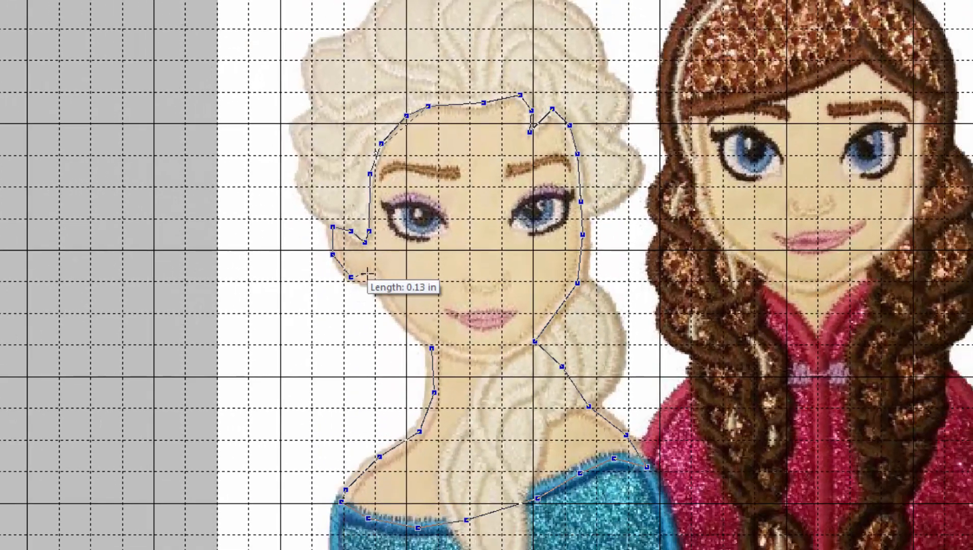
Step: Trace from the base of the ear along the jaw to the neck and complete the skin outline at its start
click(374, 274)
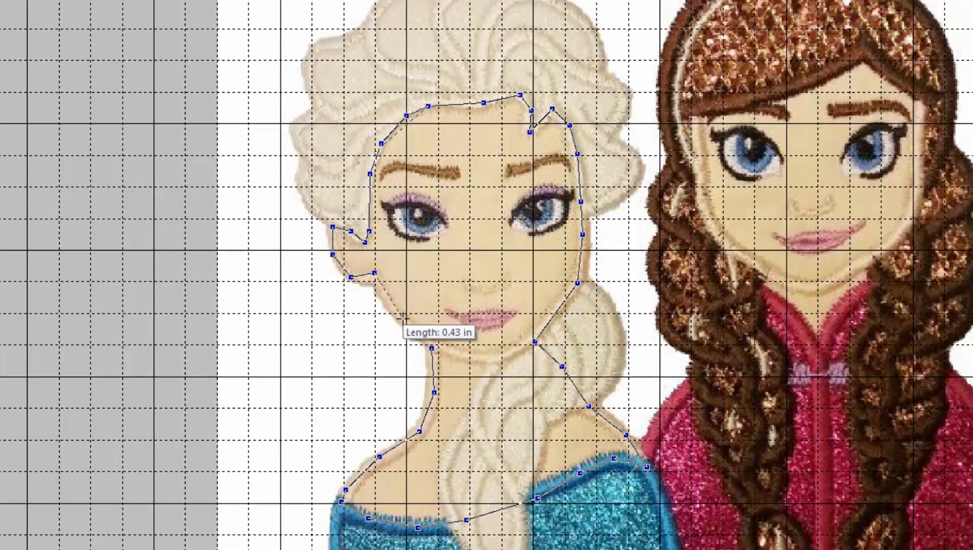
click(402, 320)
click(427, 338)
click(432, 348)
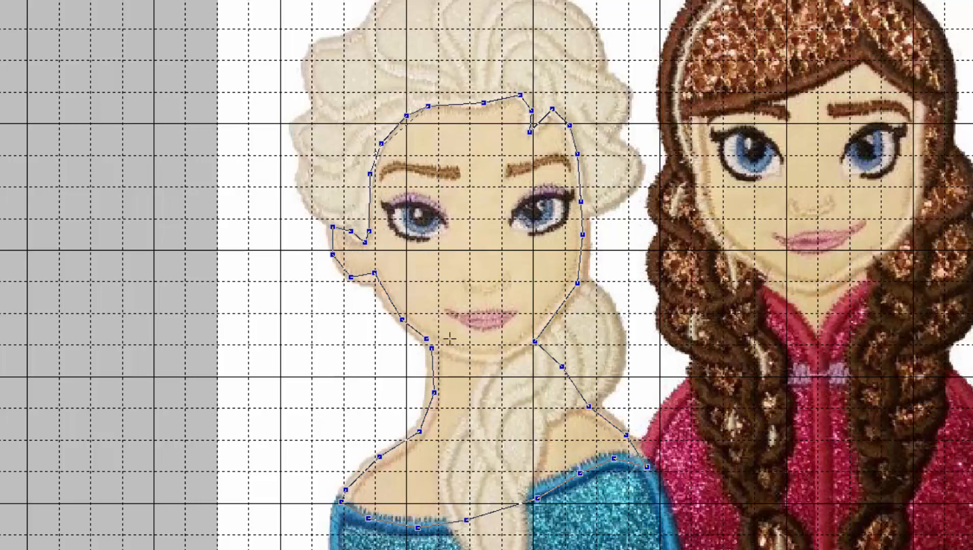
key(BackSpace)
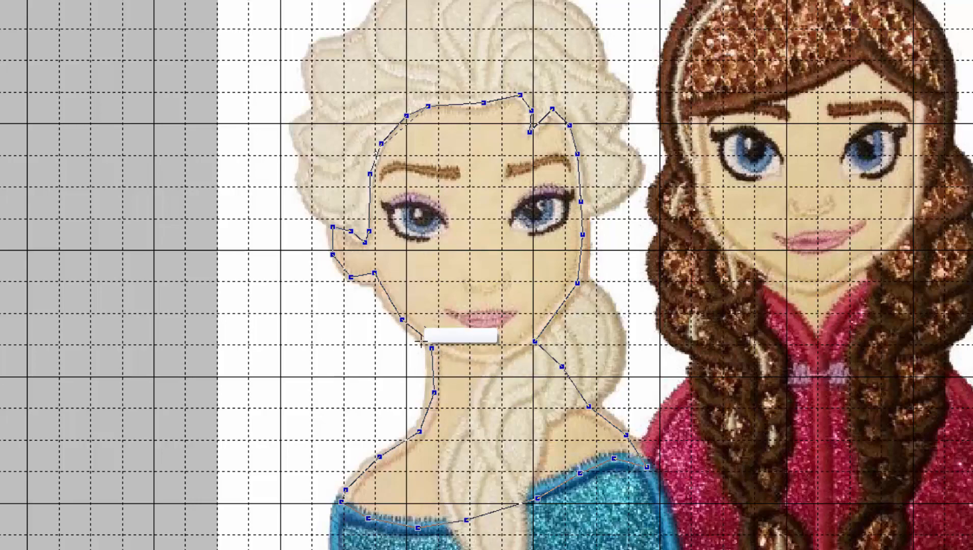
right_click(429, 354)
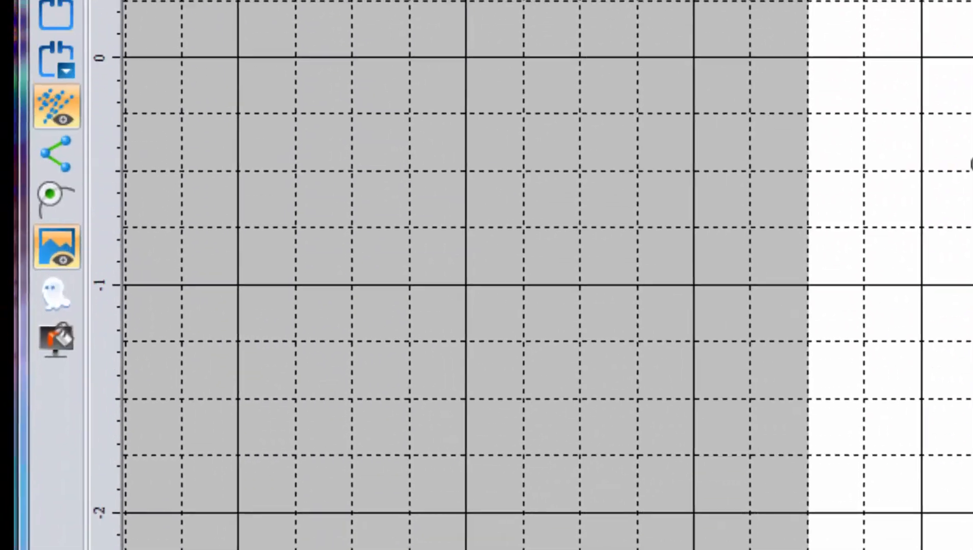
Step: Keep the Embroidery thread chart and assign colour 100 Applique Material to the skin outline
click(86, 426)
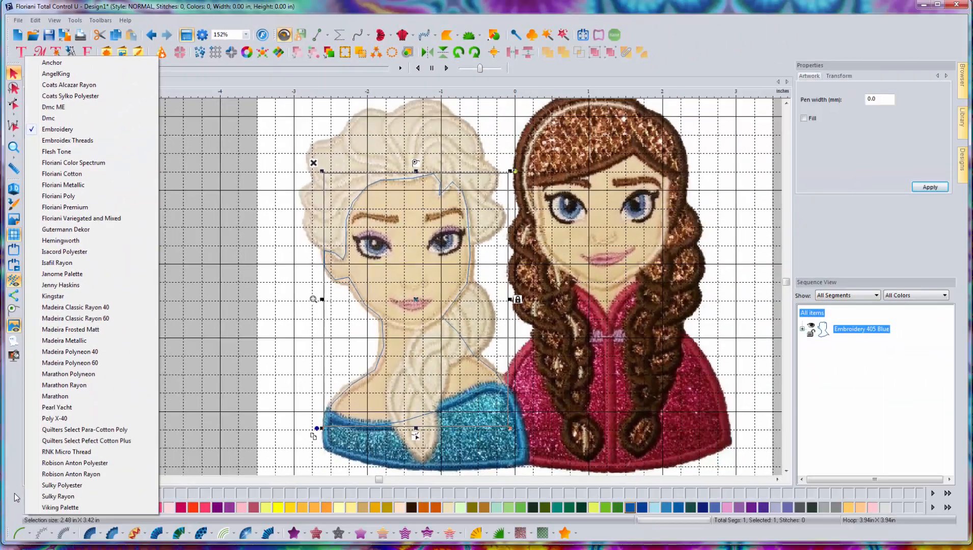
click(17, 497)
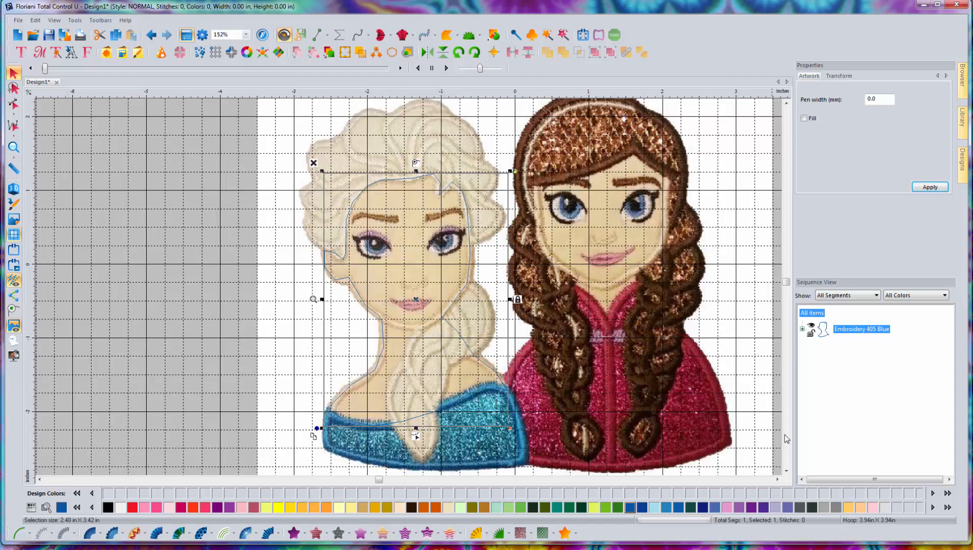
click(849, 510)
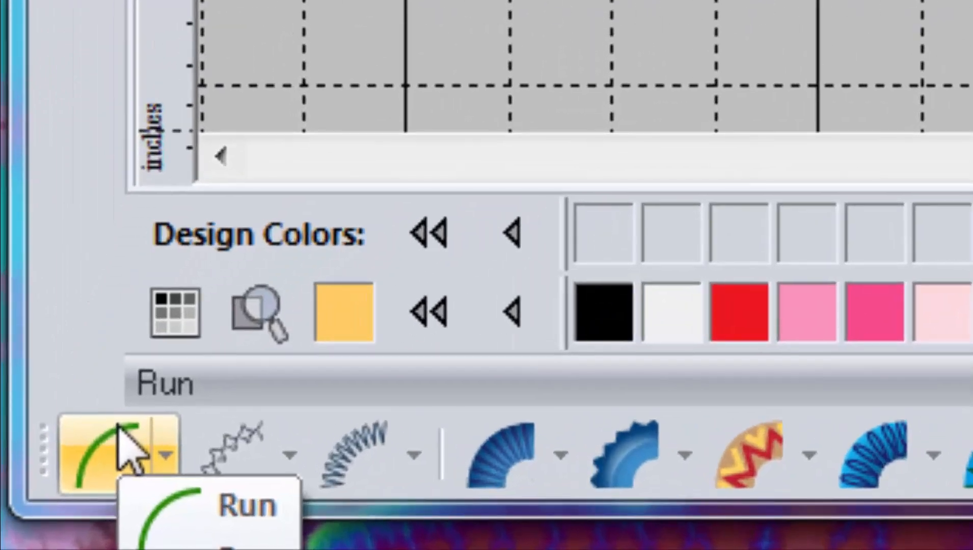
Step: Convert the skin outline to a Run stitch and display the stitches in 3D
click(117, 427)
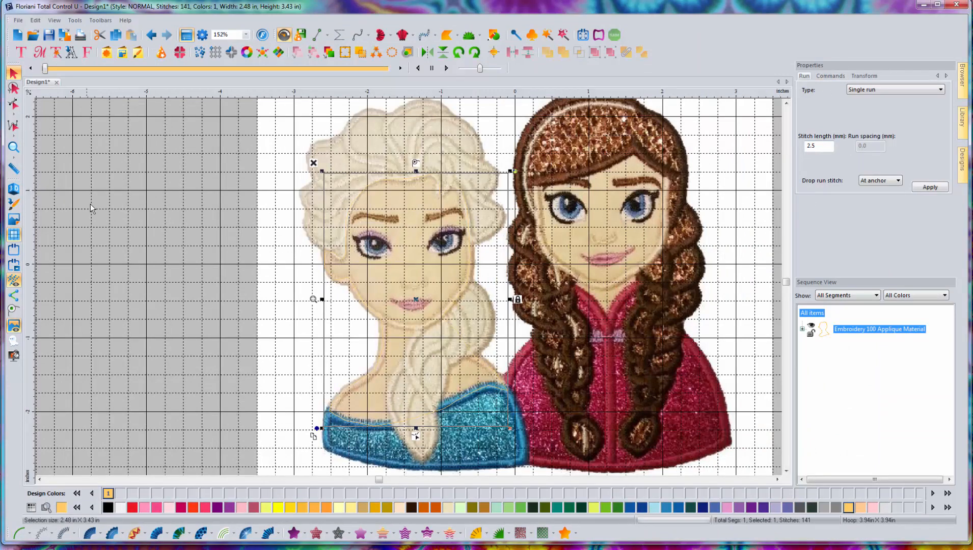
click(18, 189)
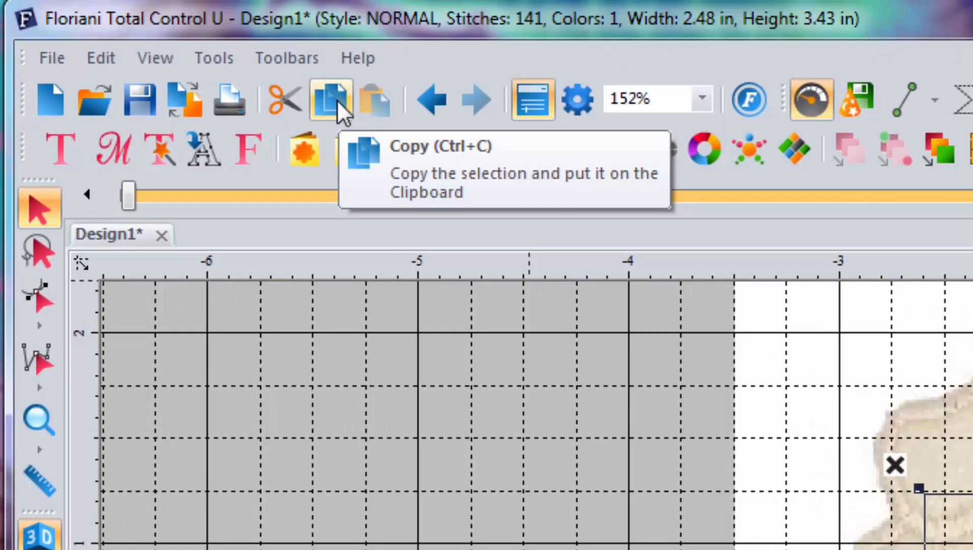
Step: Duplicate the run-stitch outline in place and assign the copy colour 101 Applique Position
click(337, 100)
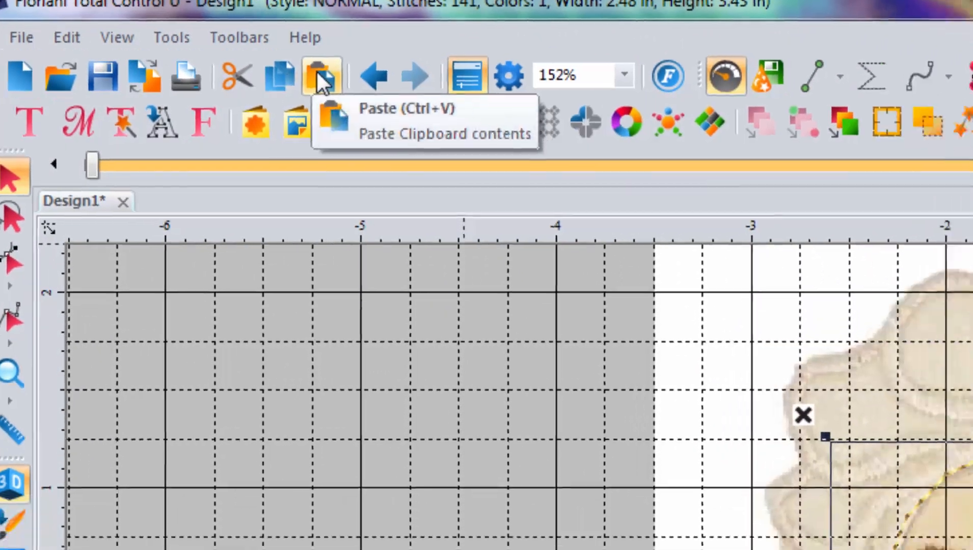
click(375, 100)
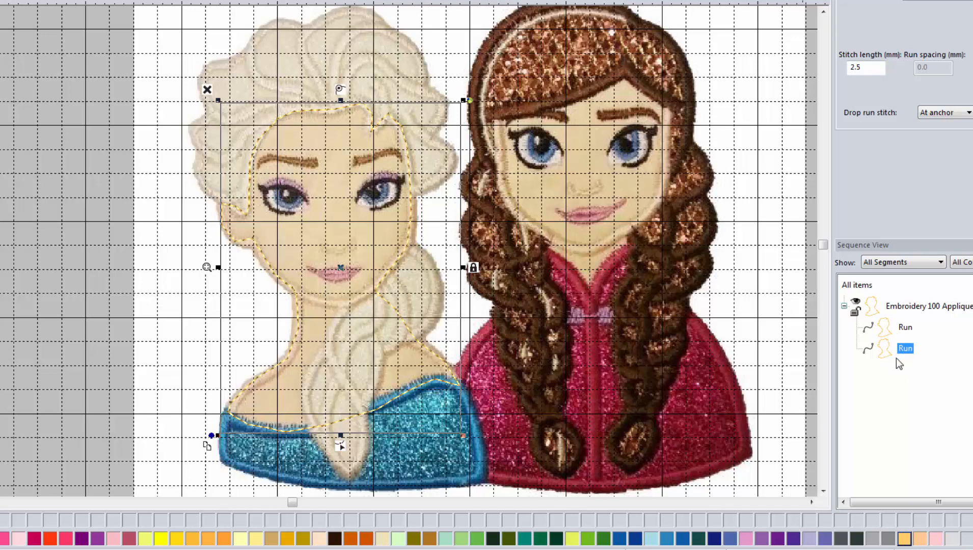
click(920, 540)
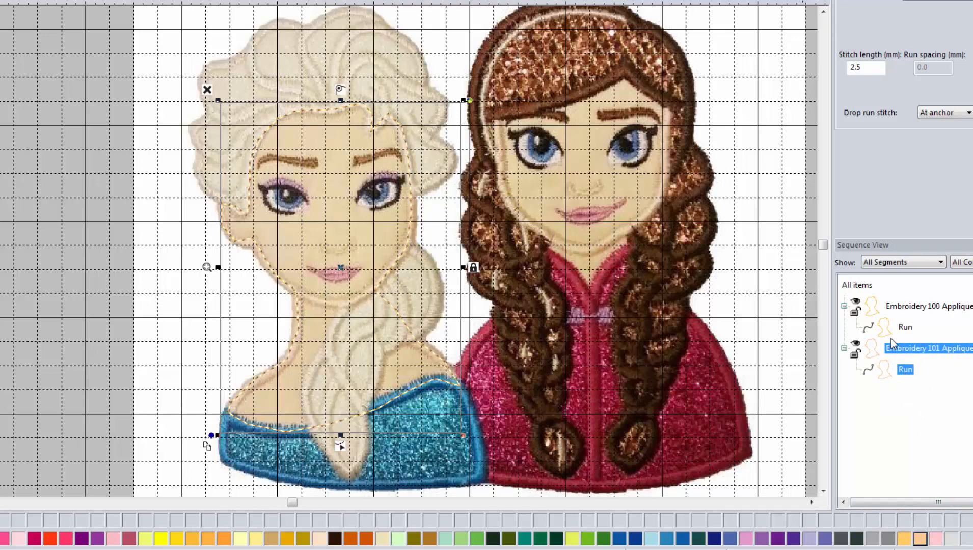
click(920, 305)
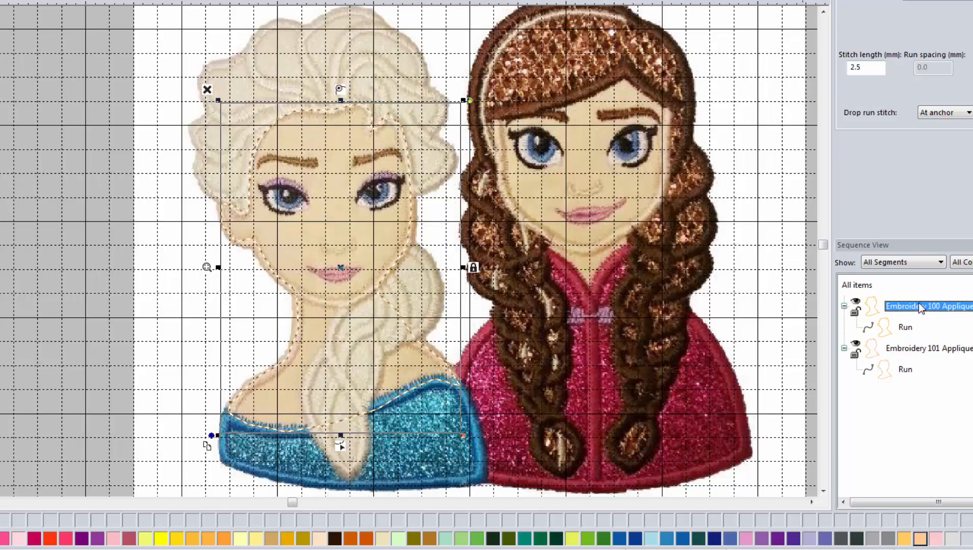
click(929, 351)
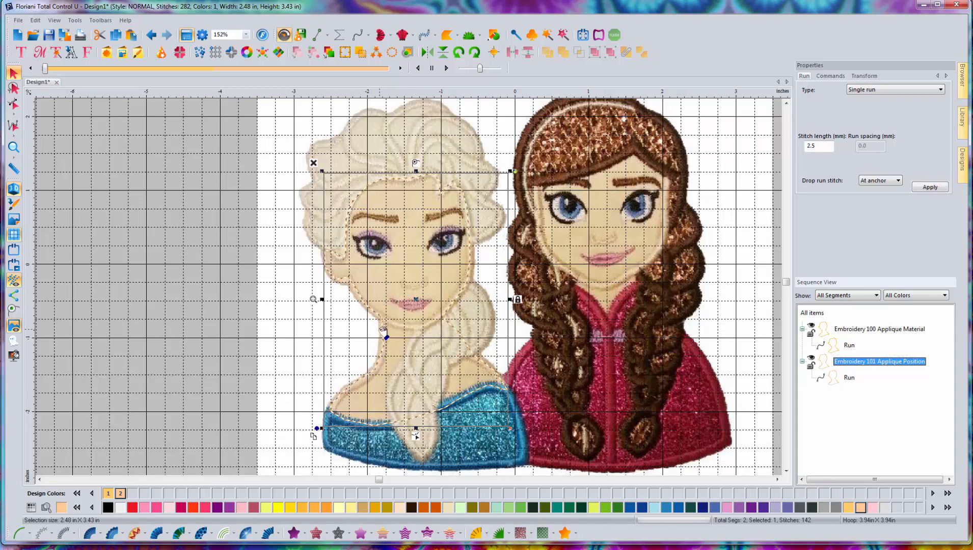
Step: Draw a three-point line from the outer corner of Elsa's dress up over the shoulder to where the neck meets the jaw
click(266, 307)
scroll(382, 323, up, 1)
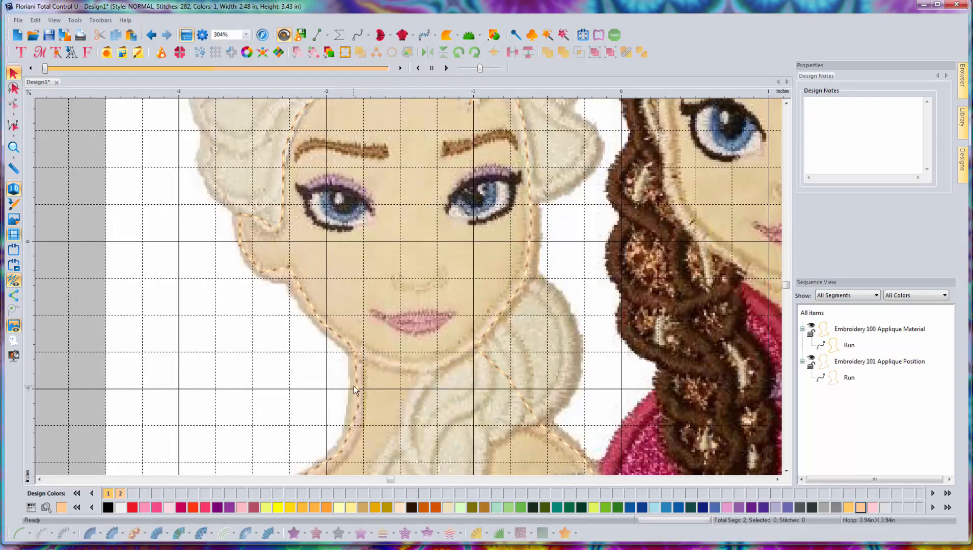
scroll(354, 386, down, 1)
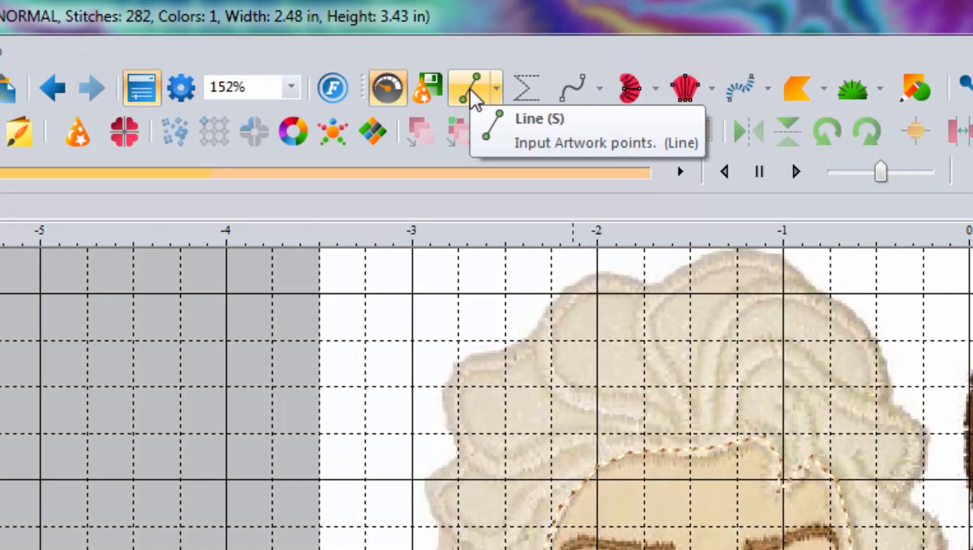
click(470, 94)
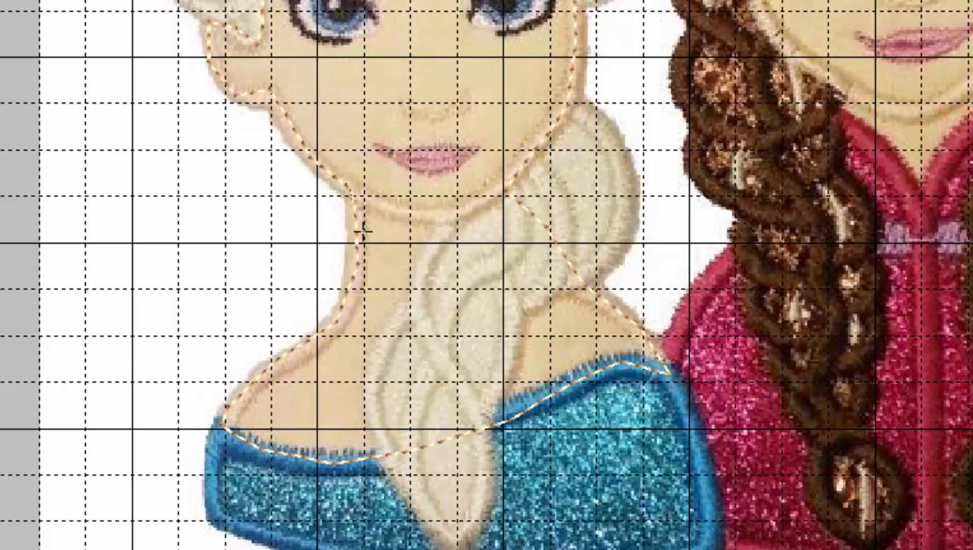
click(221, 422)
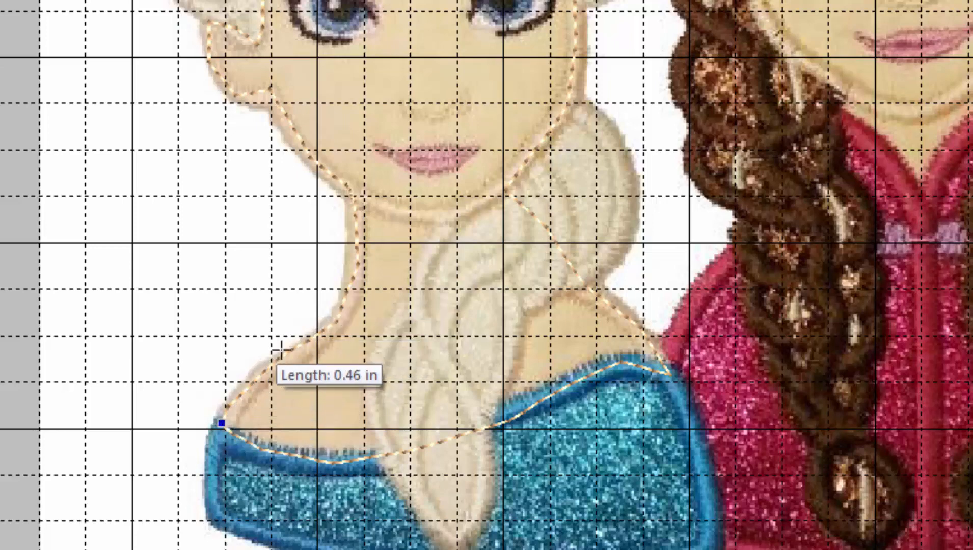
click(334, 325)
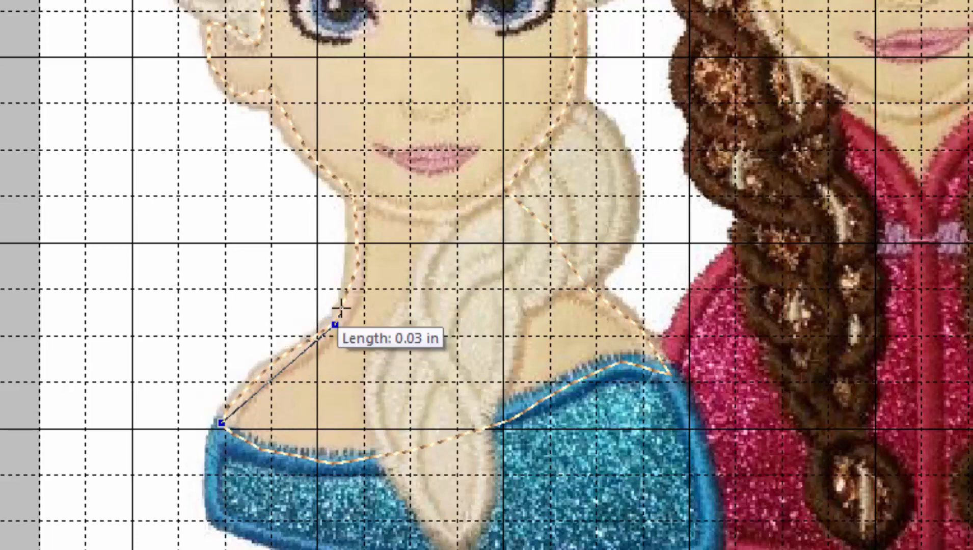
click(355, 200)
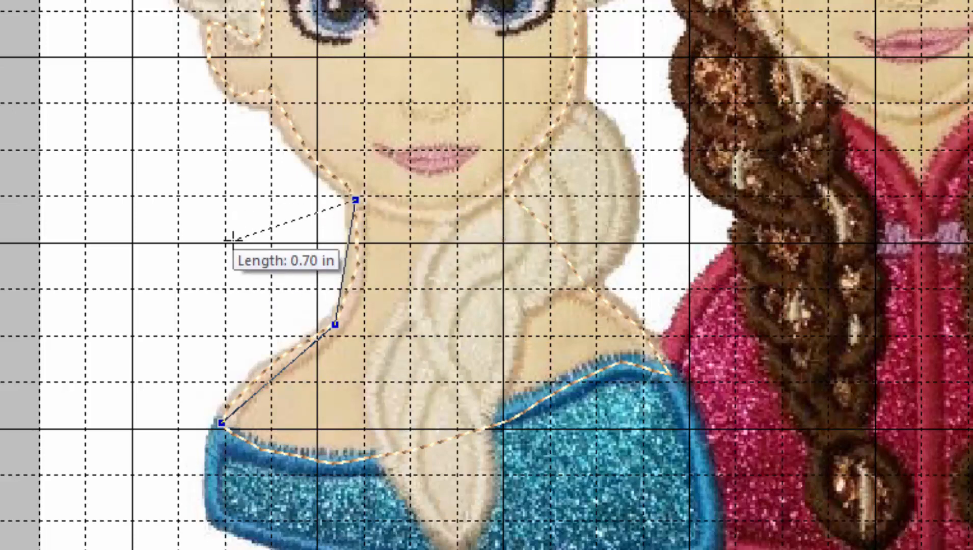
key(Return)
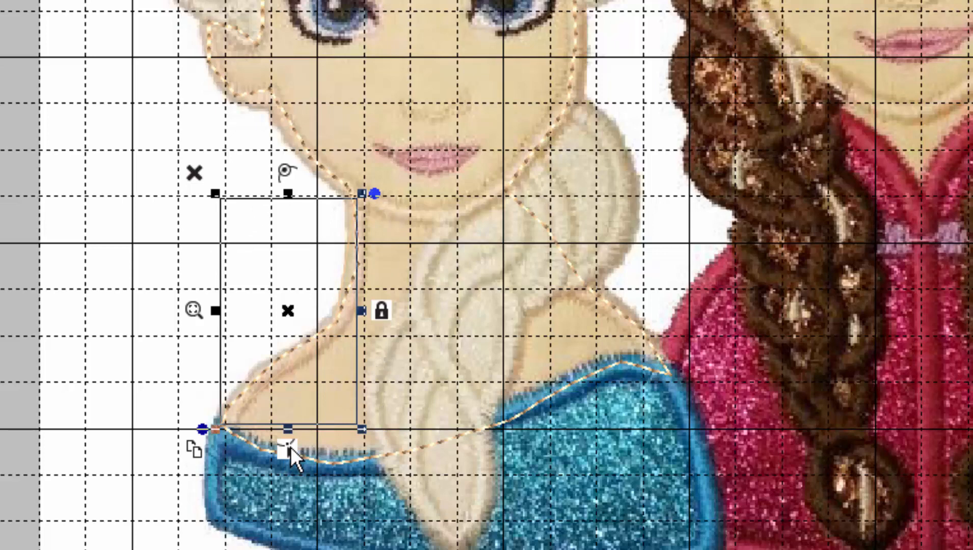
Step: Bend both line segments to follow the shoulder and neck curves, and colour the resulting Steil border 812 Cream Yellow
key(h)
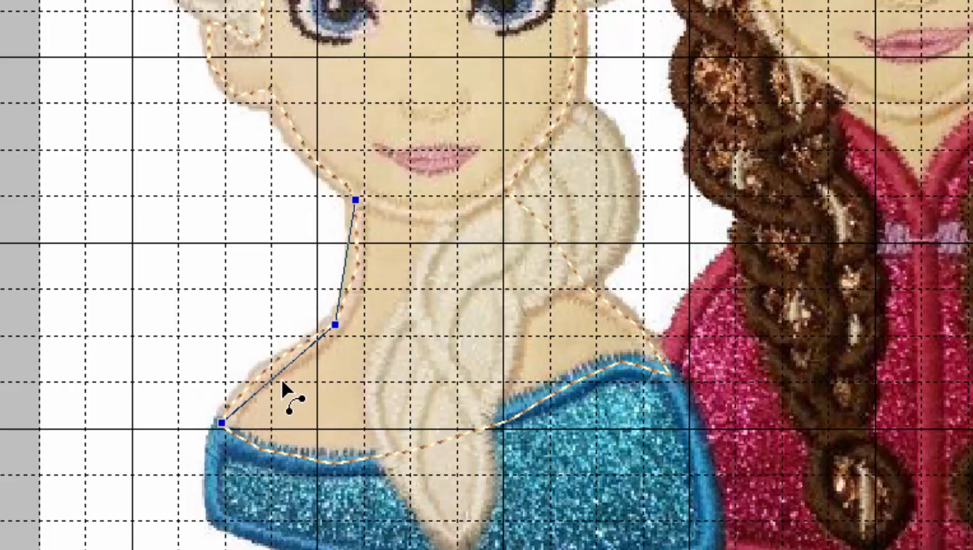
drag(282, 382, 266, 369)
drag(343, 278, 368, 285)
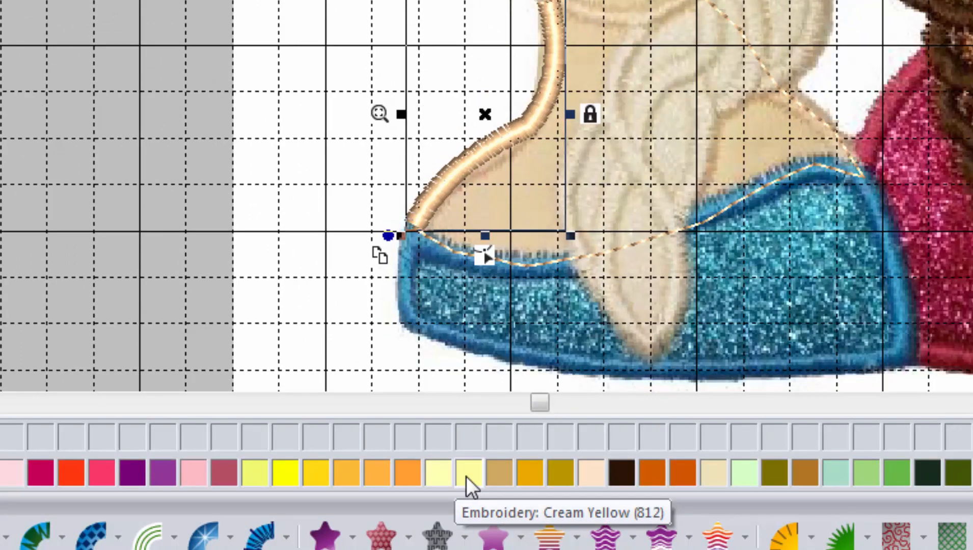
click(466, 477)
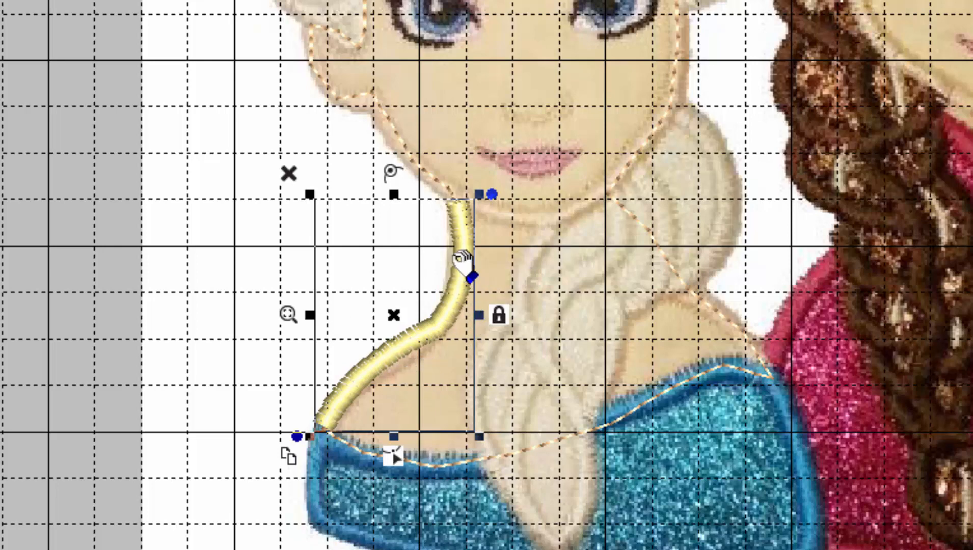
Step: Shift the middle anchor point of the yellow border slightly outward and down at the base of the neck
click(392, 459)
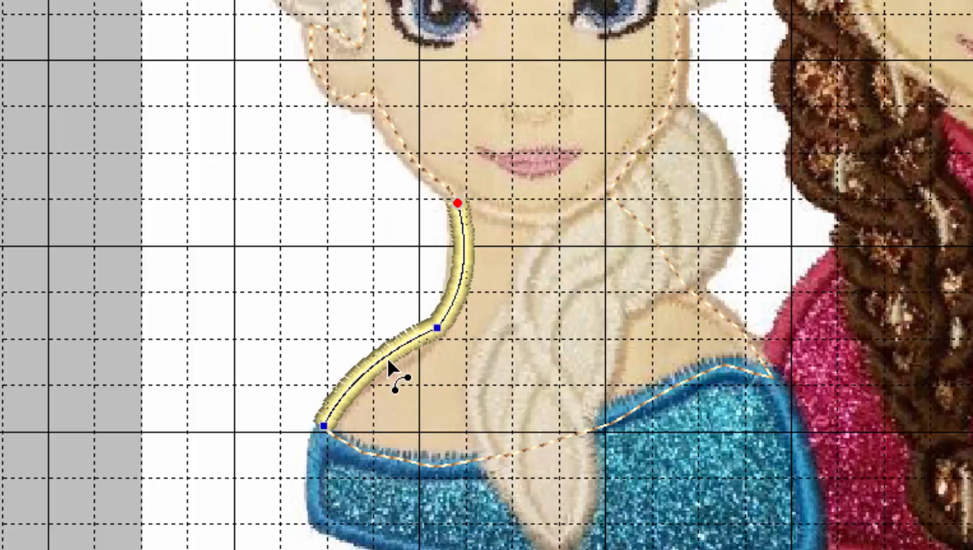
drag(437, 346, 429, 360)
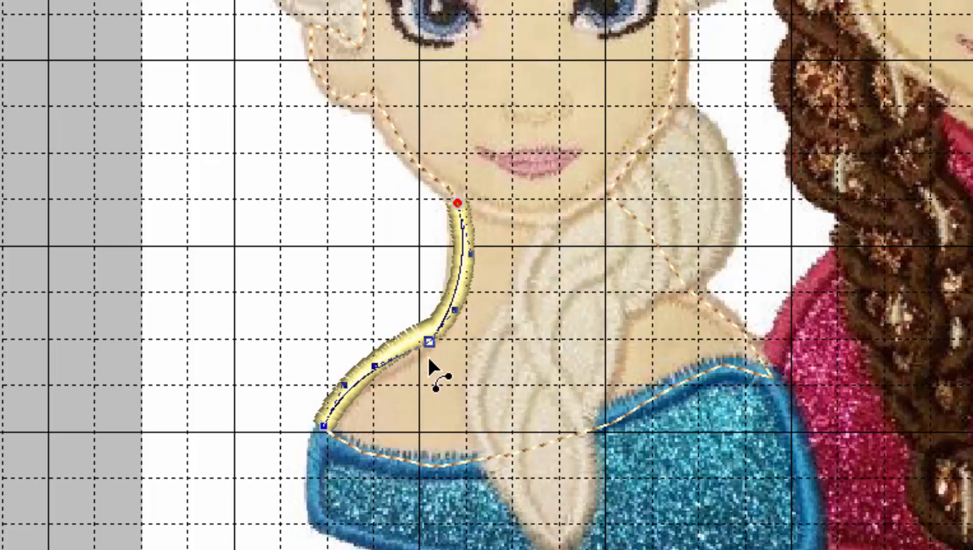
key(Return)
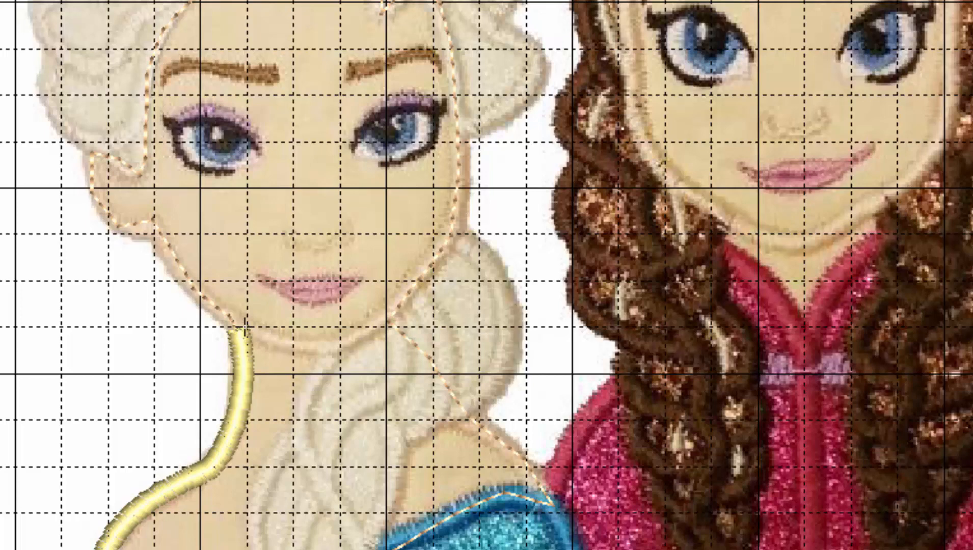
Step: Trace a connecting line from the neck border along the chin and across the braid to the opposite shoulder
click(245, 327)
click(275, 344)
click(310, 346)
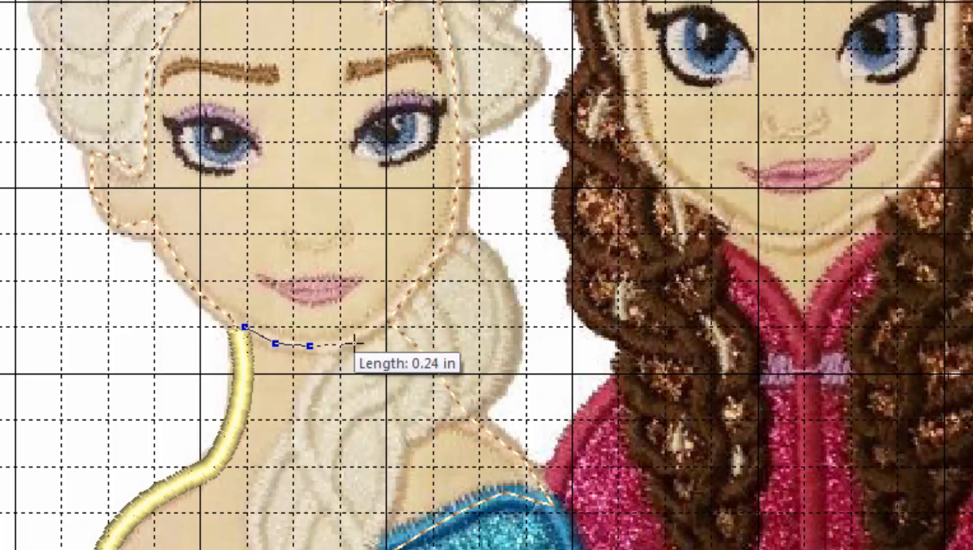
click(358, 339)
click(397, 315)
click(422, 359)
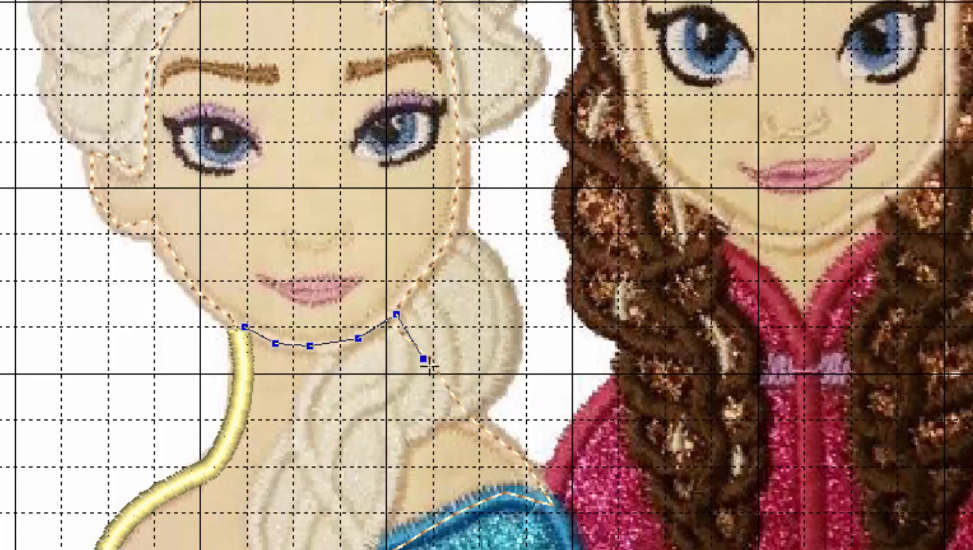
click(461, 398)
click(492, 440)
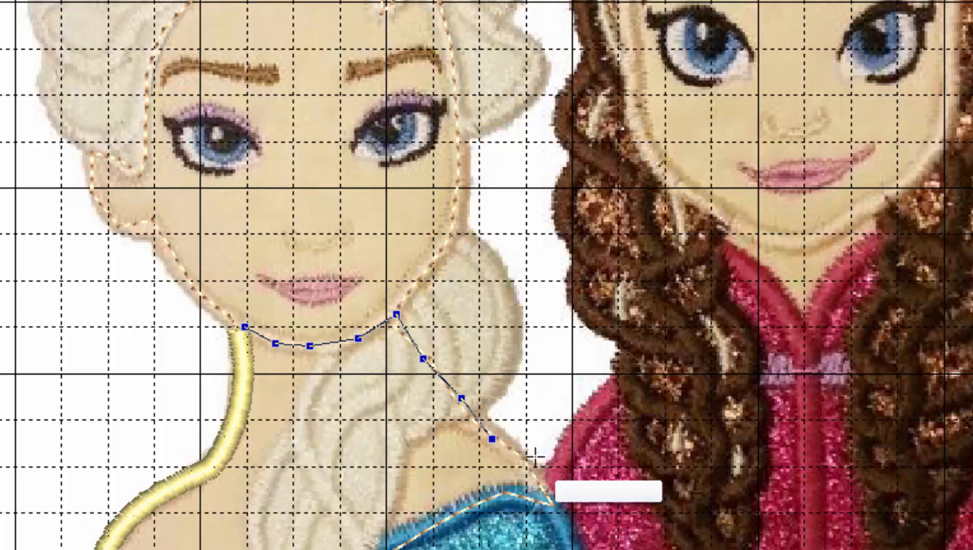
key(BackSpace)
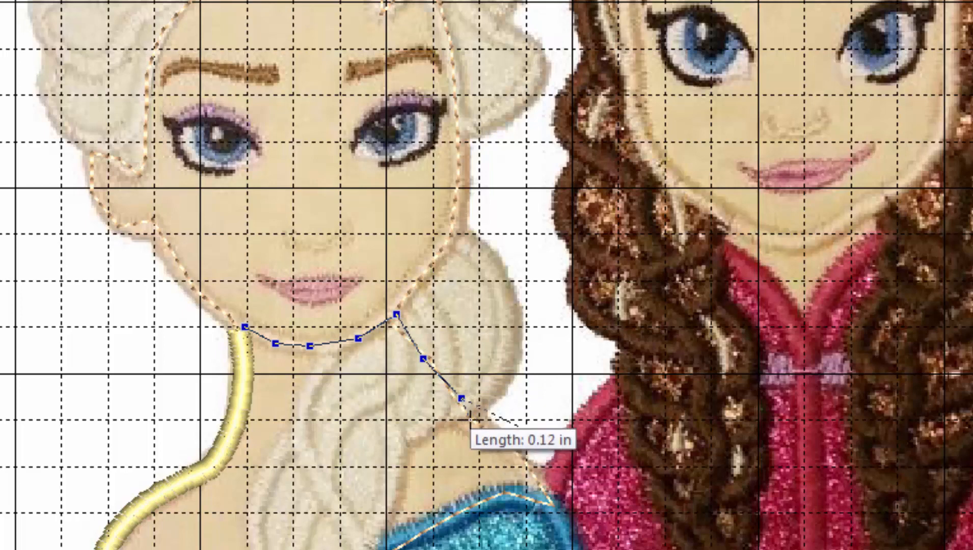
key(Return)
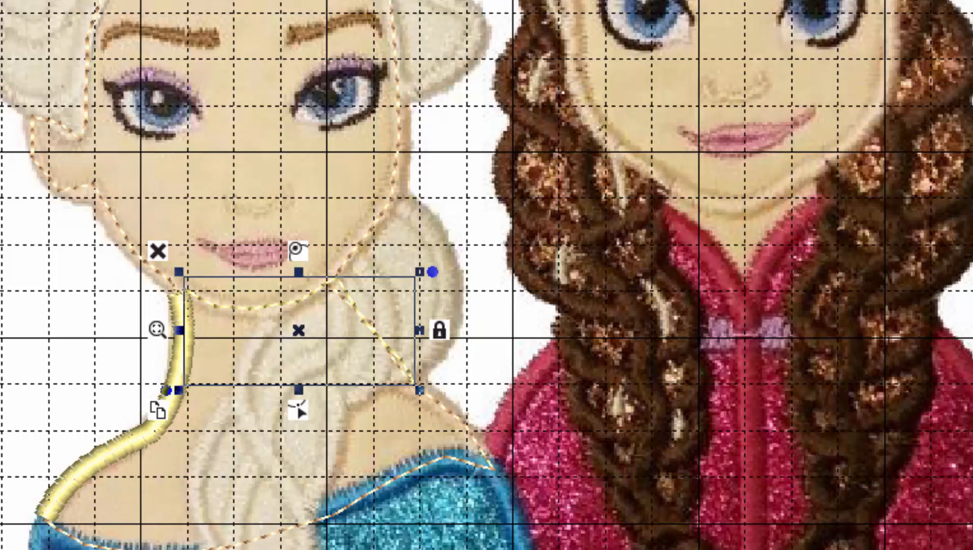
key(Escape)
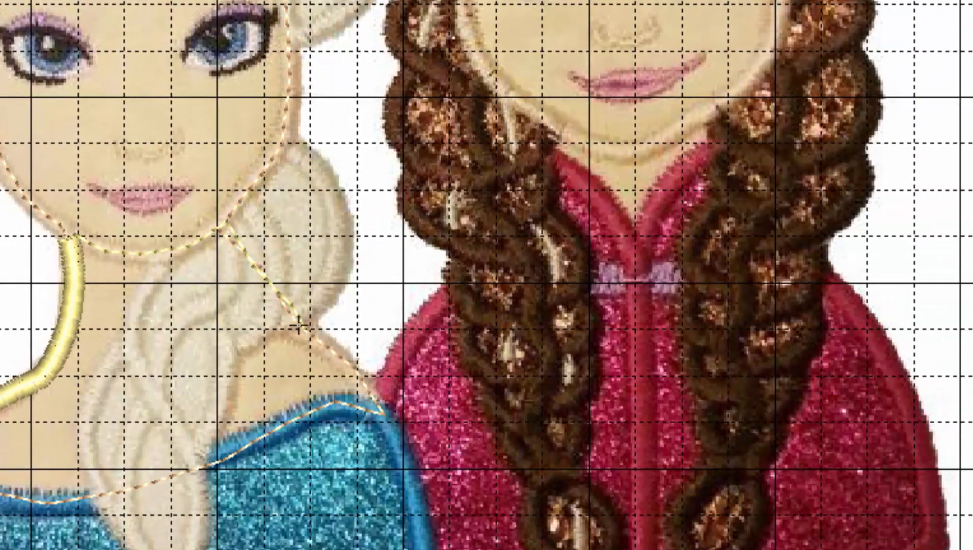
Step: Draw a line from the braid down the other shoulder to the dress corner and bow it outward to match the shoulder
click(297, 325)
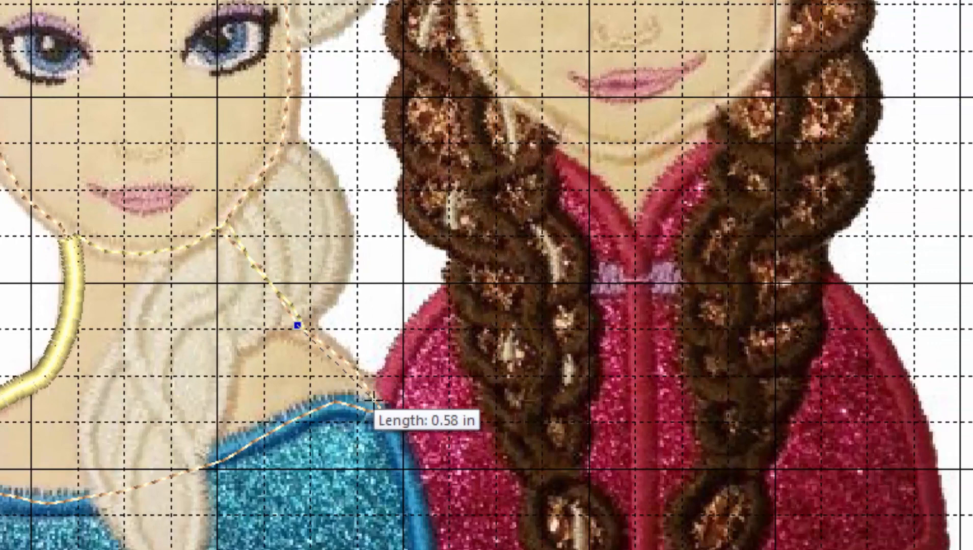
click(381, 409)
key(Return)
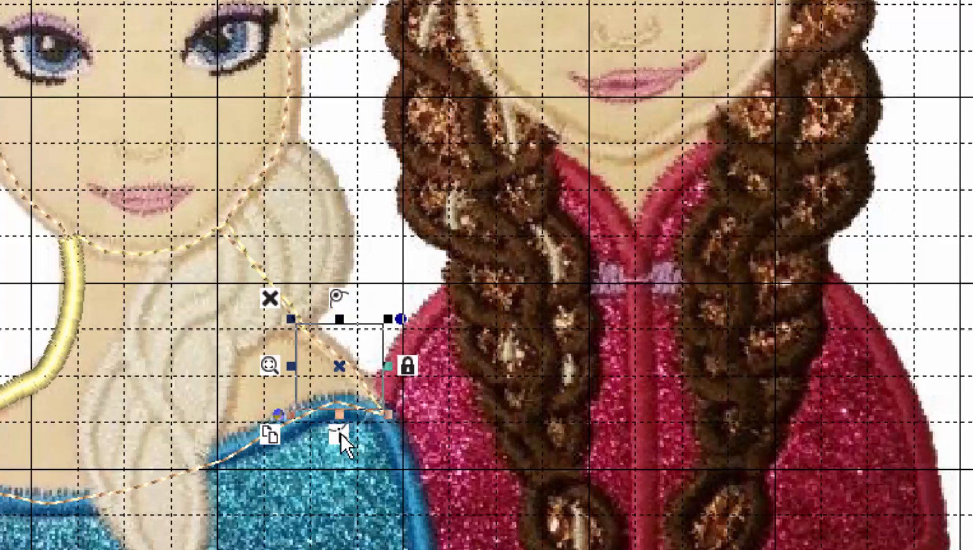
click(338, 435)
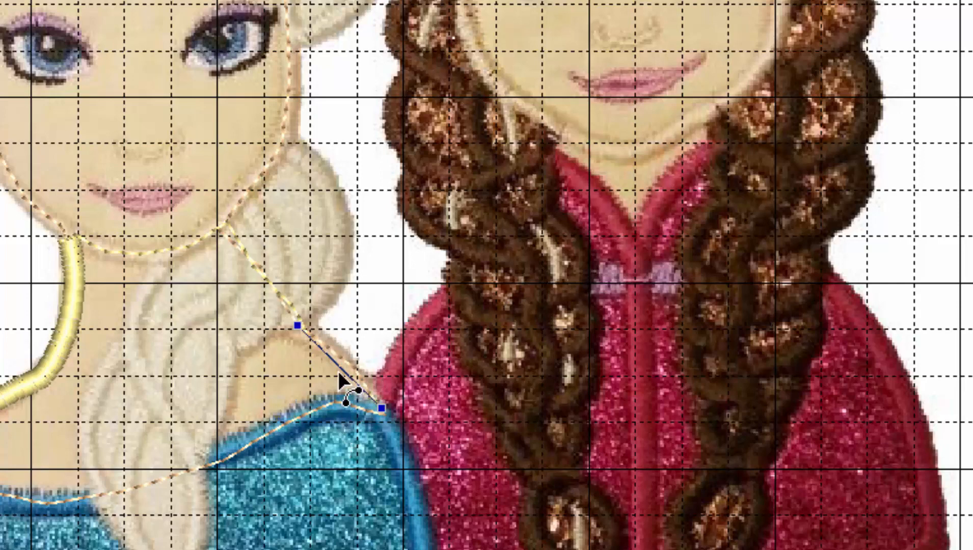
drag(356, 375, 359, 363)
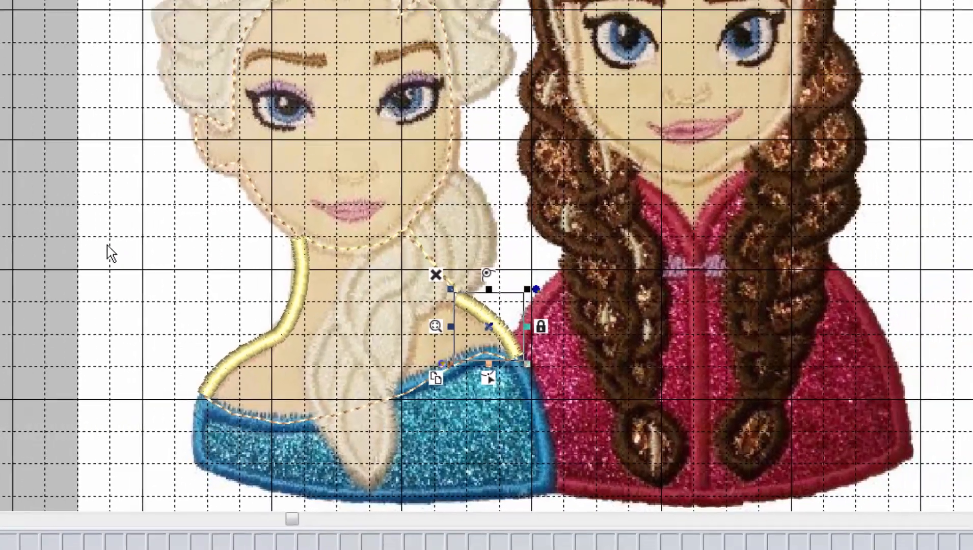
click(107, 255)
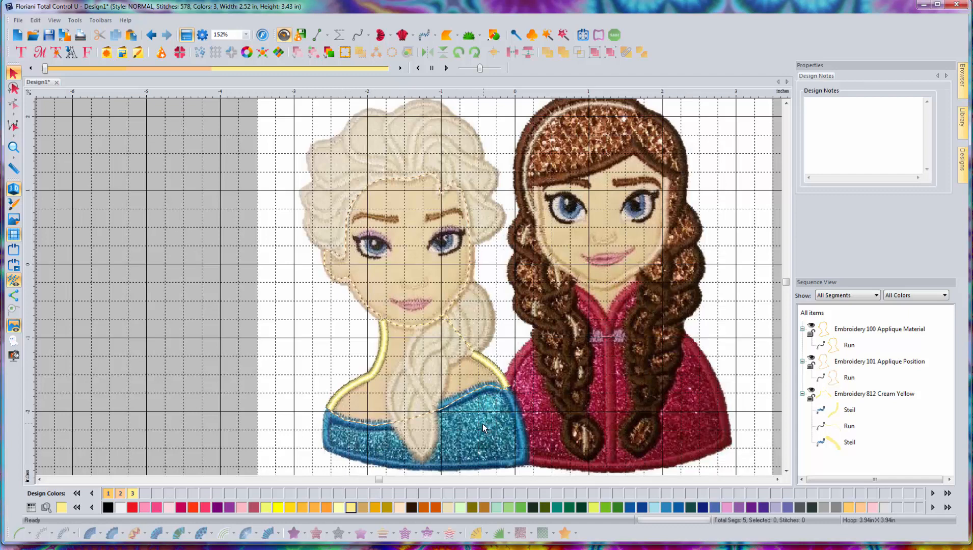
Step: Trace Elsa's dress with a seven-point line along the neckline, around the braid tip, down the side and across the hem
click(319, 34)
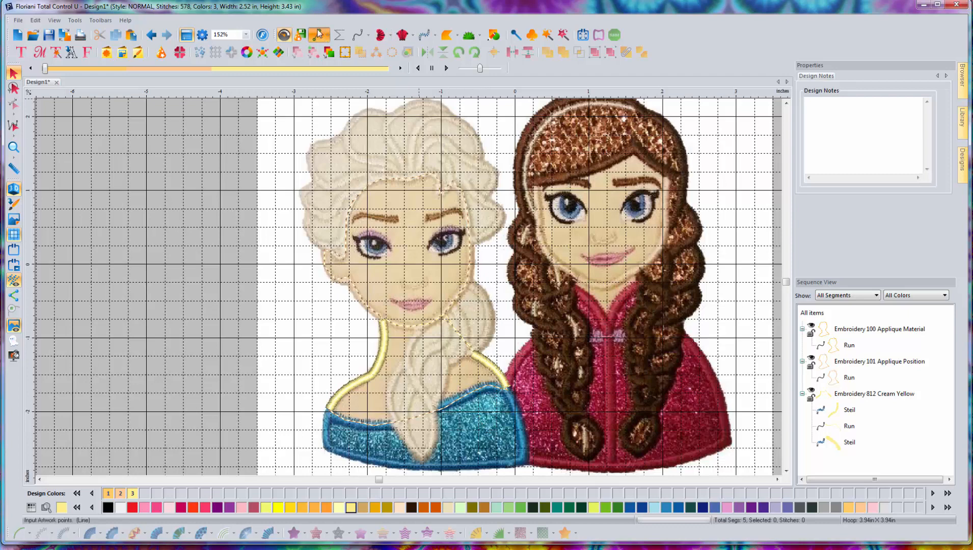
scroll(387, 238, down, 1)
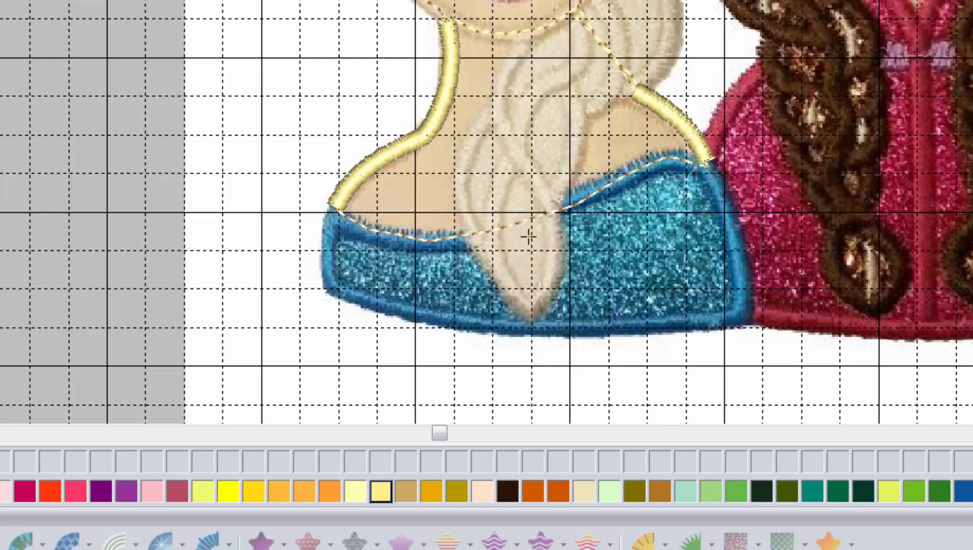
click(332, 218)
click(478, 236)
click(530, 312)
click(561, 208)
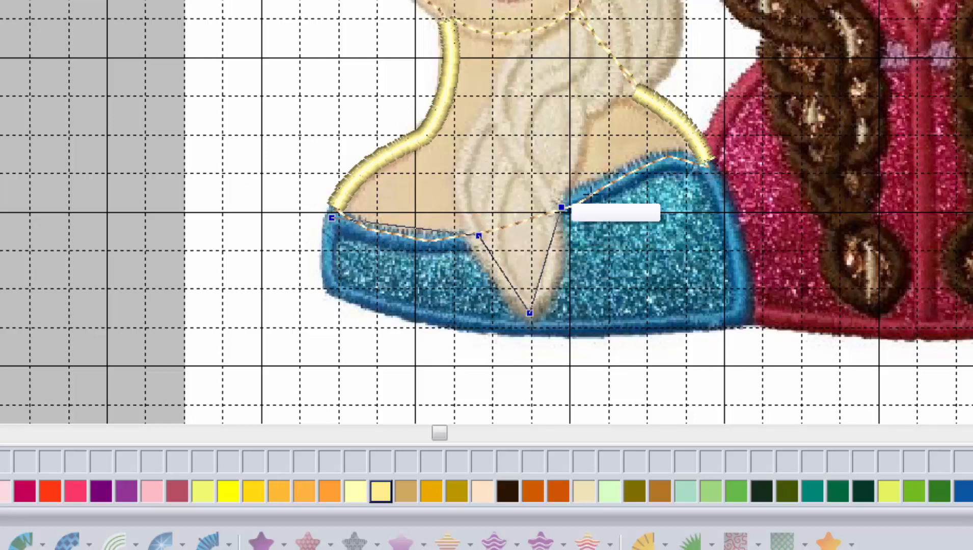
click(707, 163)
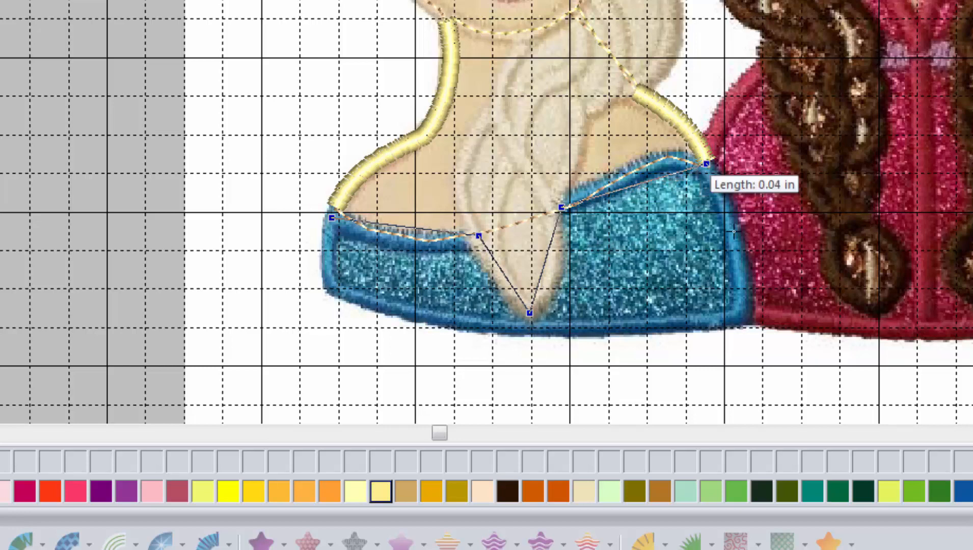
click(747, 313)
click(335, 287)
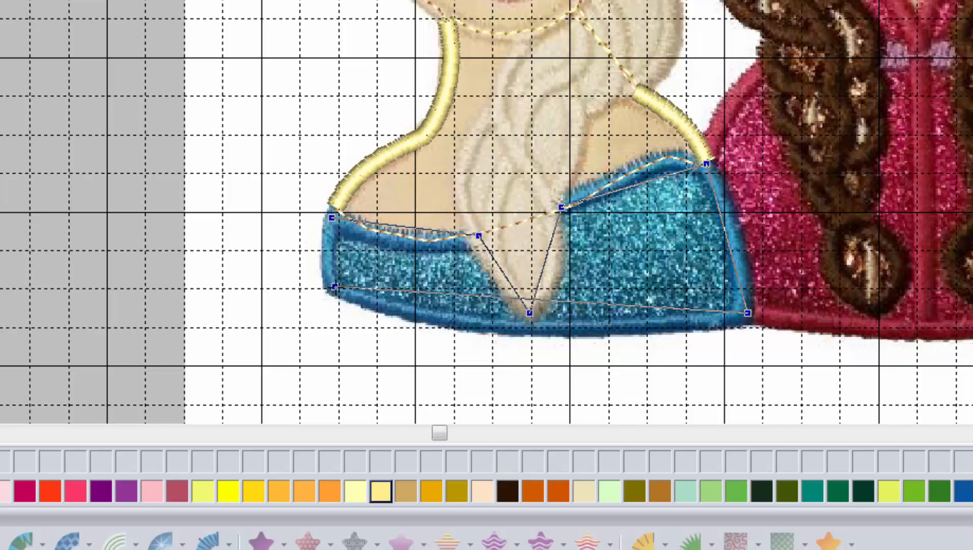
key(Return)
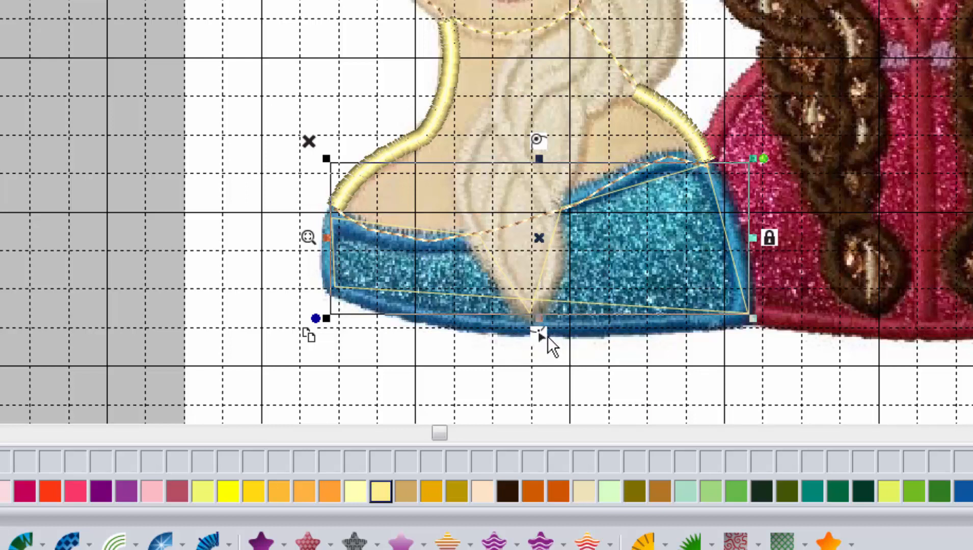
Step: Curve the dress outline's segments to follow the neckline, both edges of the braid tip, the side beside Anna and the hem
click(542, 335)
drag(413, 234, 413, 250)
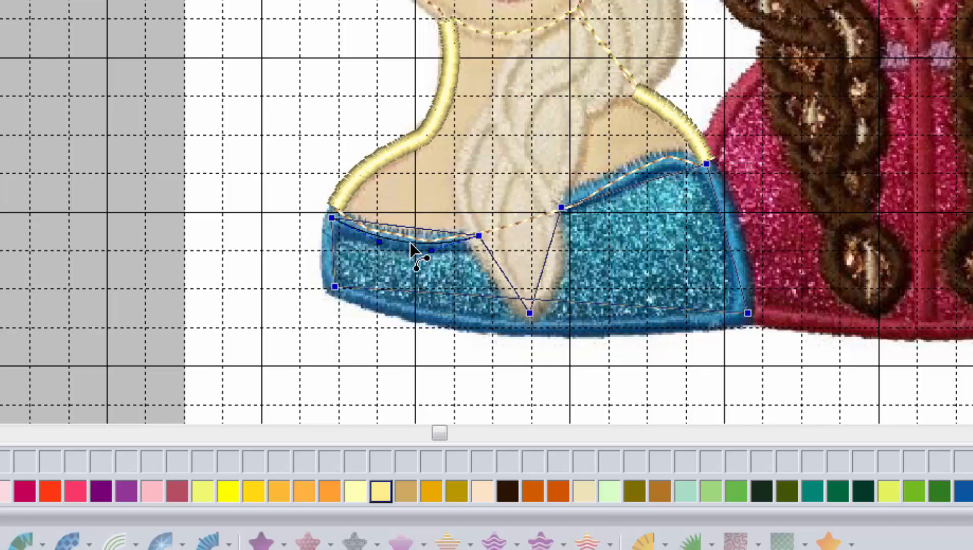
mouse_move(627, 189)
mouse_down()
mouse_move(643, 185)
mouse_move(625, 167)
mouse_move(634, 172)
mouse_up()
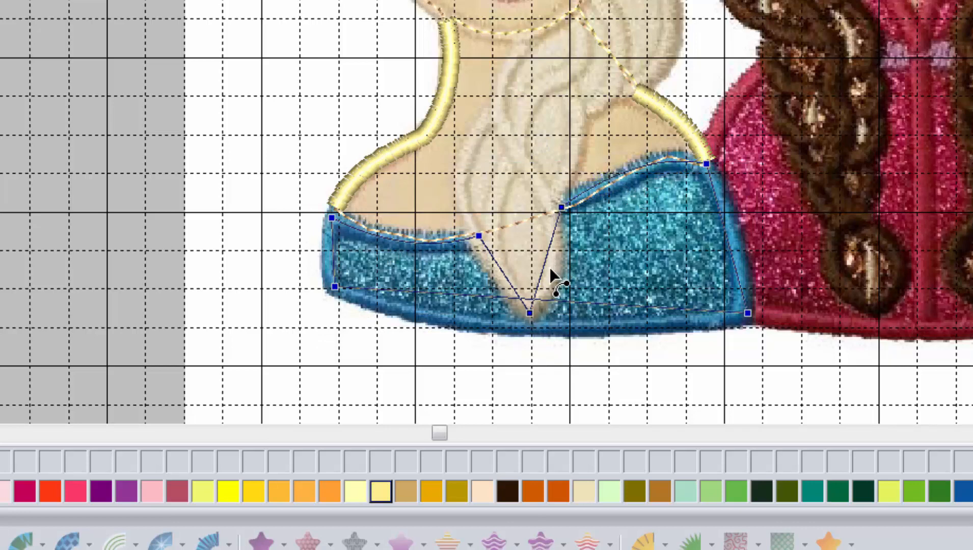
drag(550, 267, 558, 278)
drag(497, 277, 500, 282)
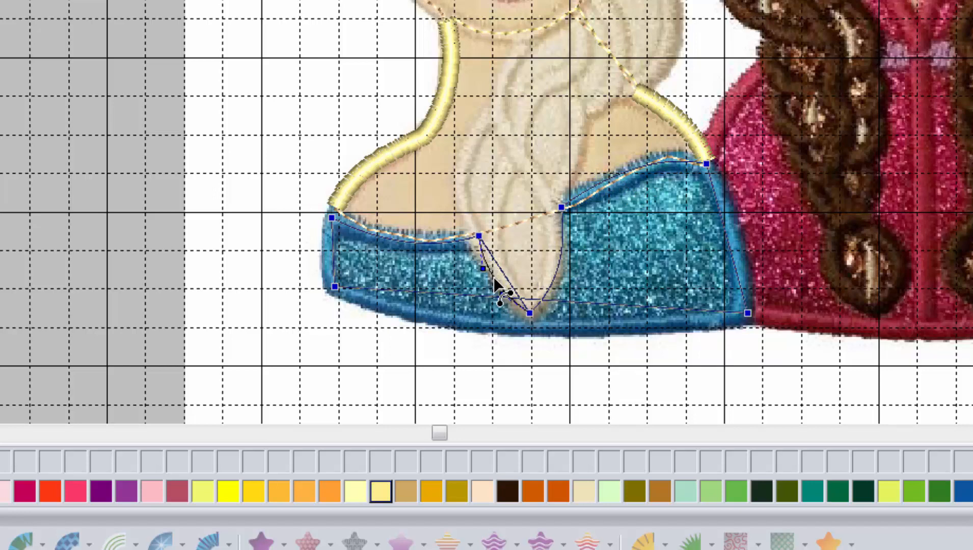
drag(720, 224, 747, 255)
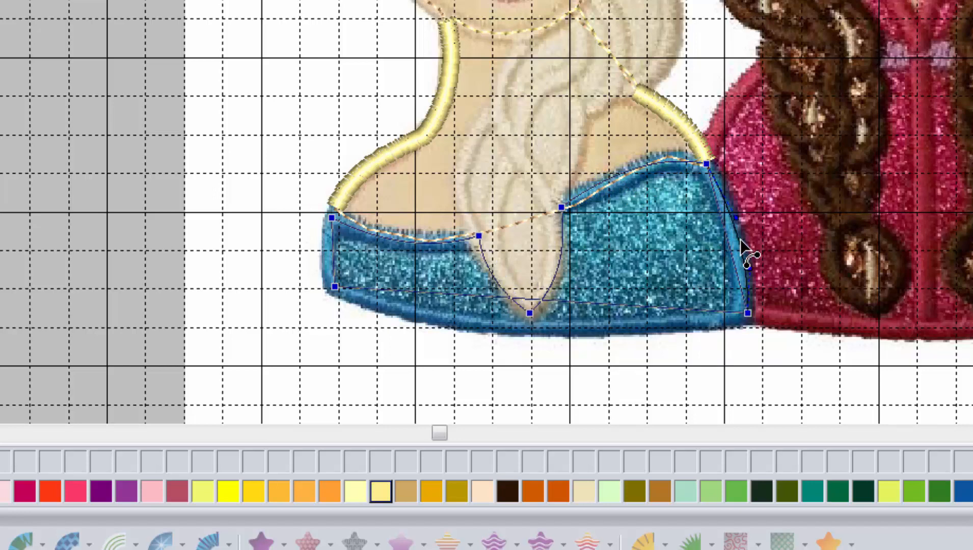
drag(597, 309, 530, 330)
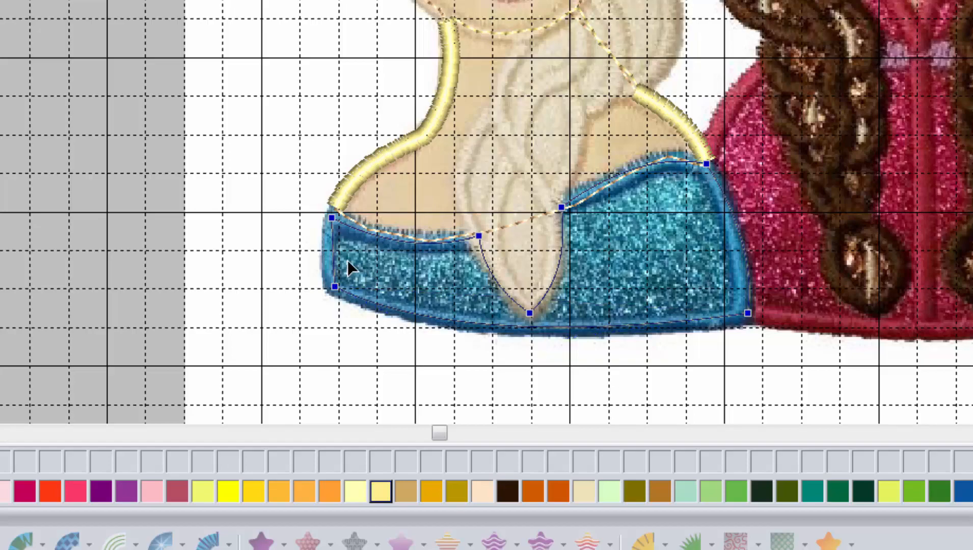
Step: Bow the dress outline's outer side outward and duplicate the outline into 100 Applique Material and 101 Applique Position layers, plus an extra copy
drag(334, 262, 326, 258)
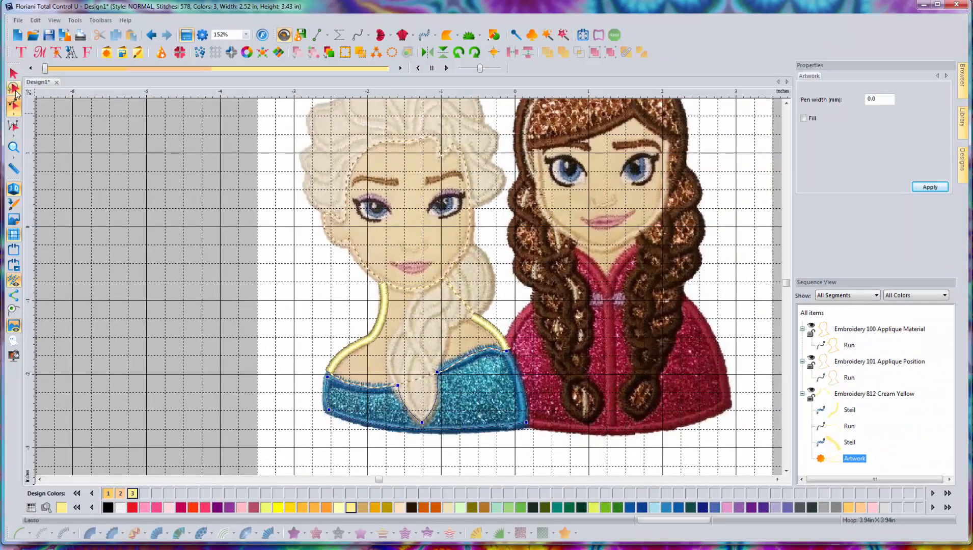
click(14, 73)
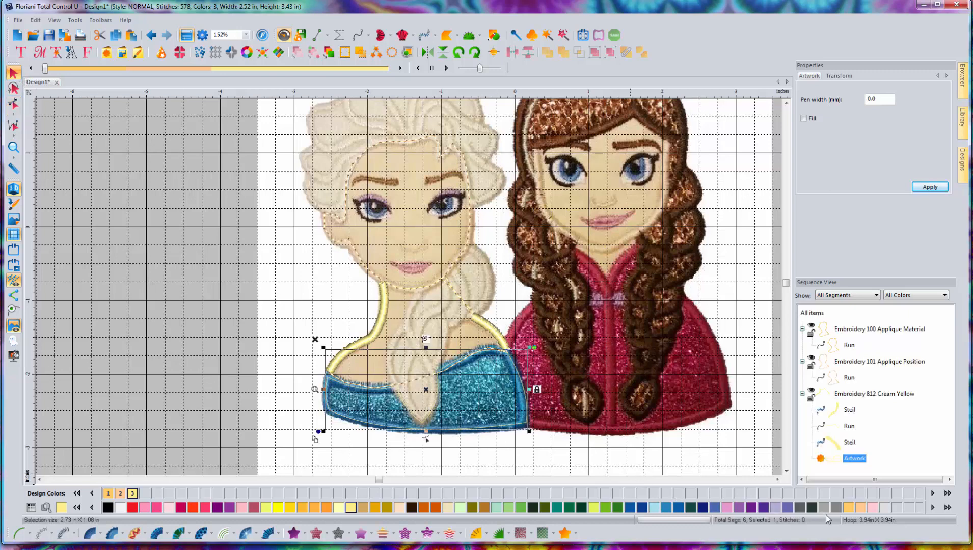
click(852, 510)
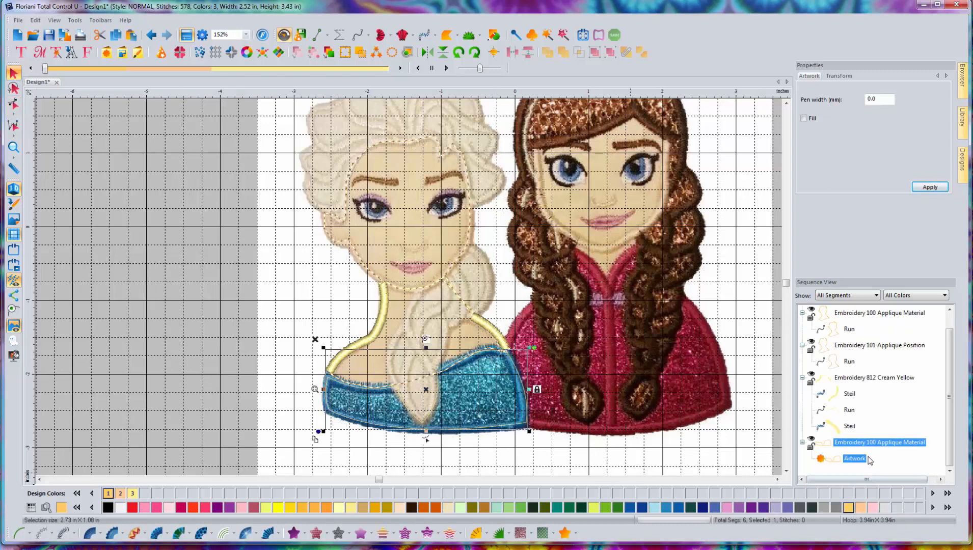
click(123, 51)
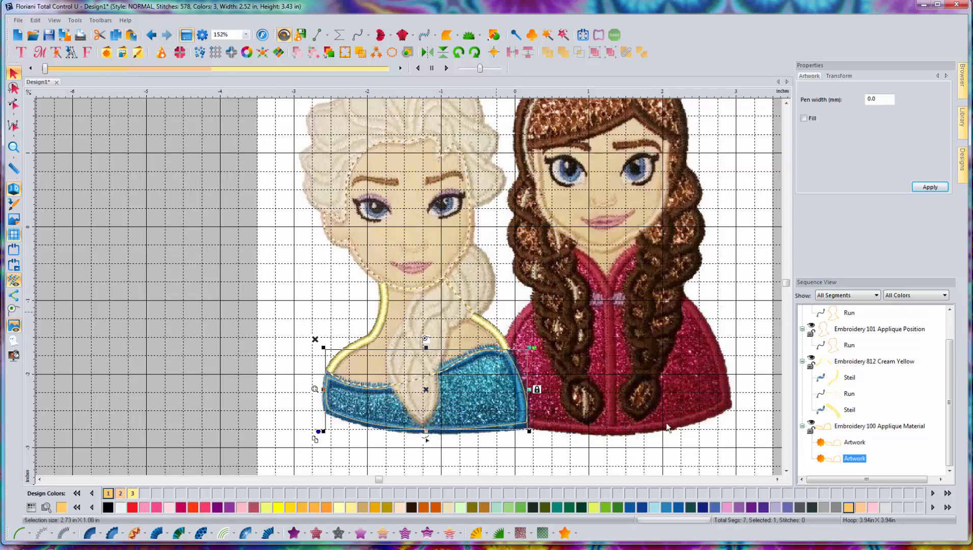
click(861, 508)
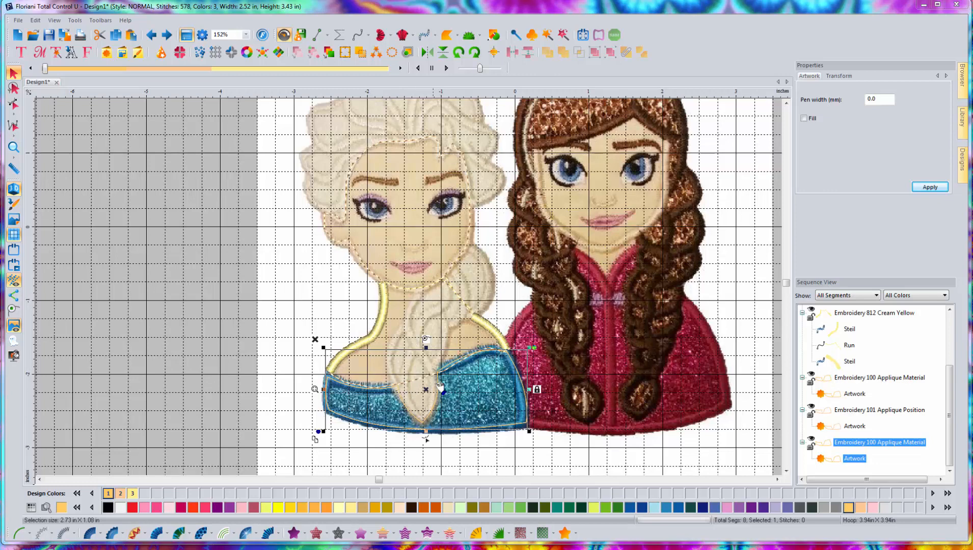
Step: Split the extra dress outline at the two neckline corners beside the braid and delete the V-shaped piece around the braid tip
click(426, 439)
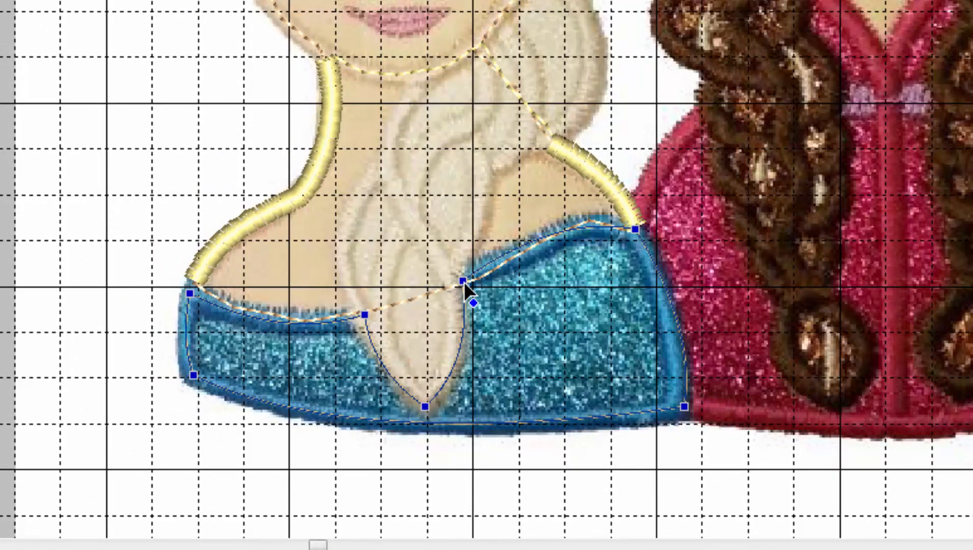
right_click(464, 283)
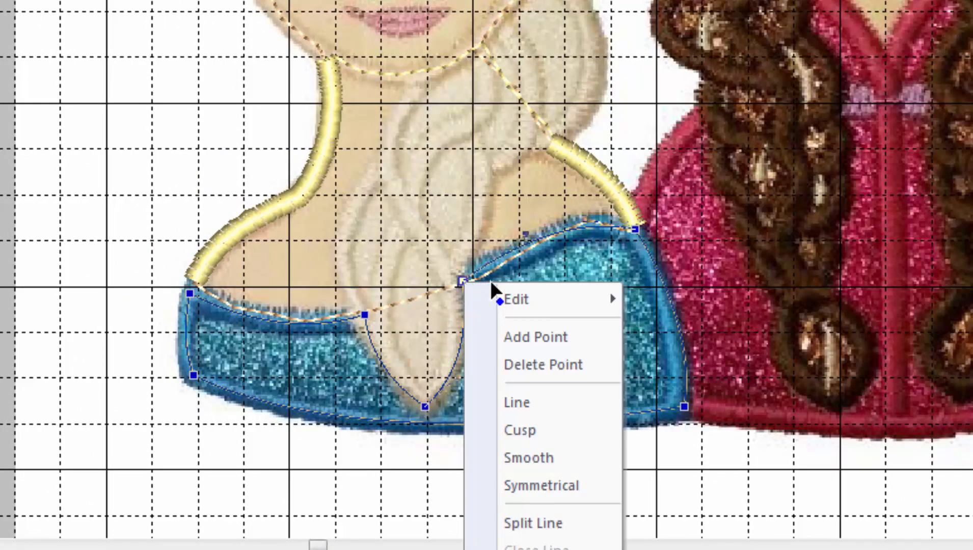
click(582, 519)
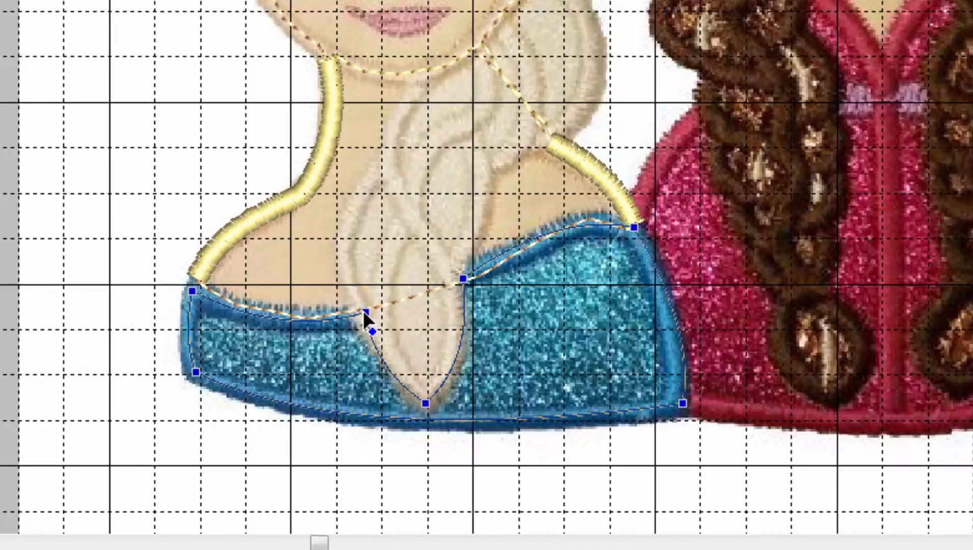
right_click(365, 316)
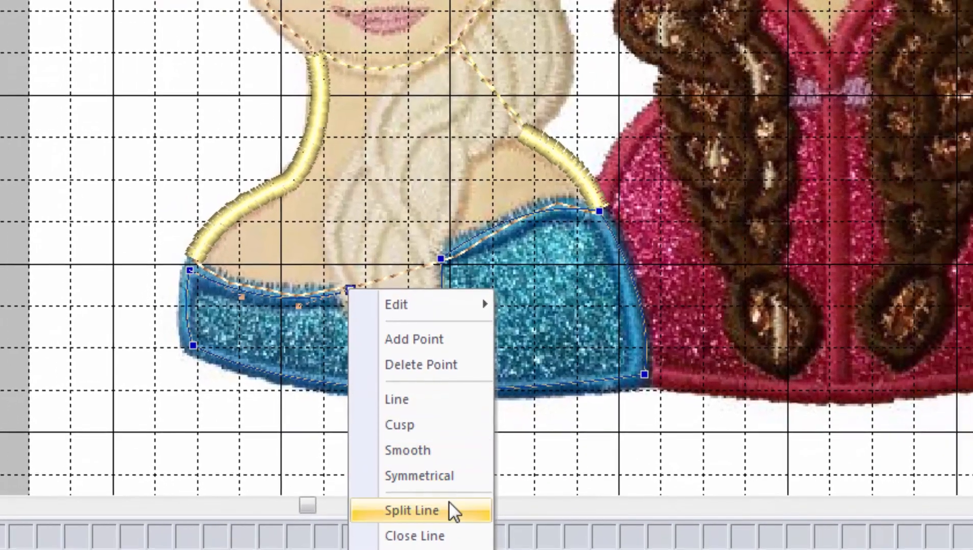
click(471, 528)
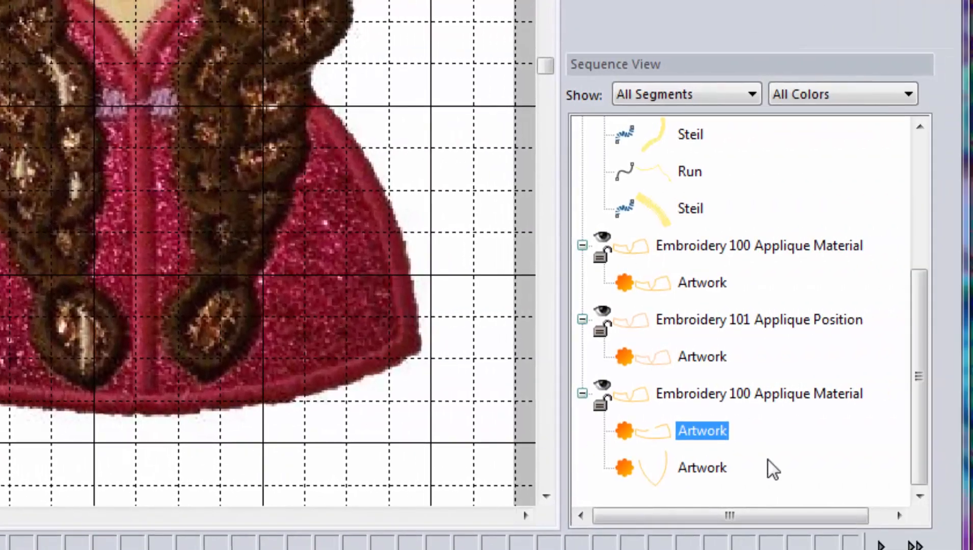
click(688, 469)
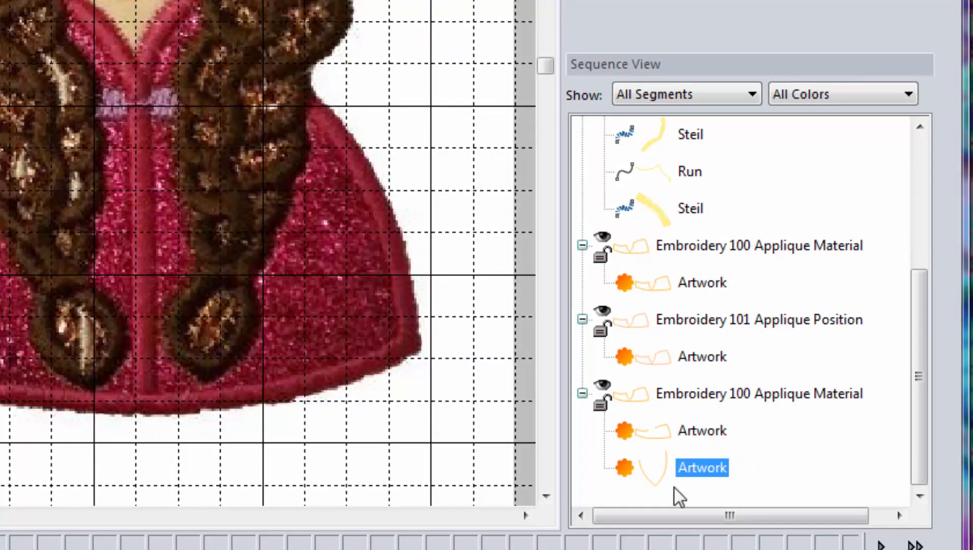
key(Delete)
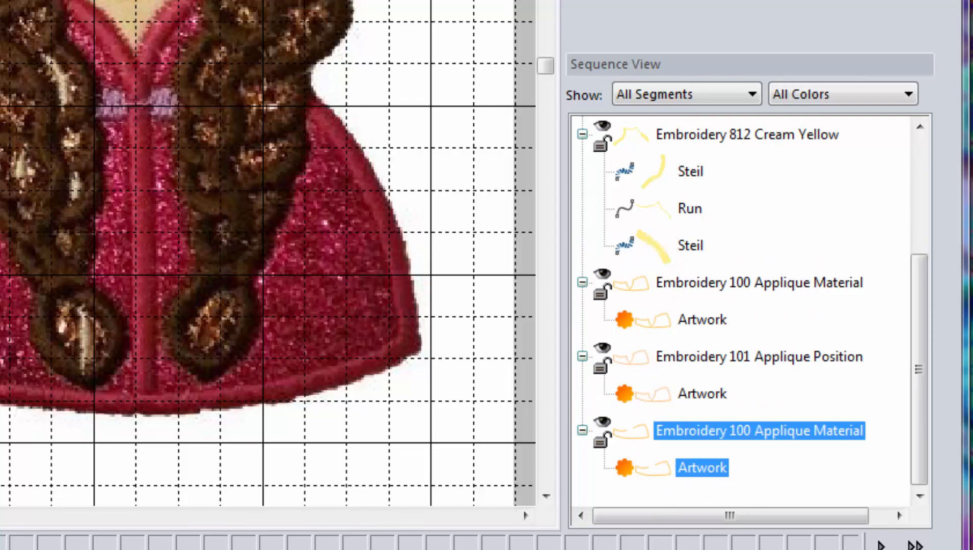
Step: Convert the open dress outline to a 420 Electric Blue Steil border and nudge its hem corner beside Anna slightly inward
click(459, 548)
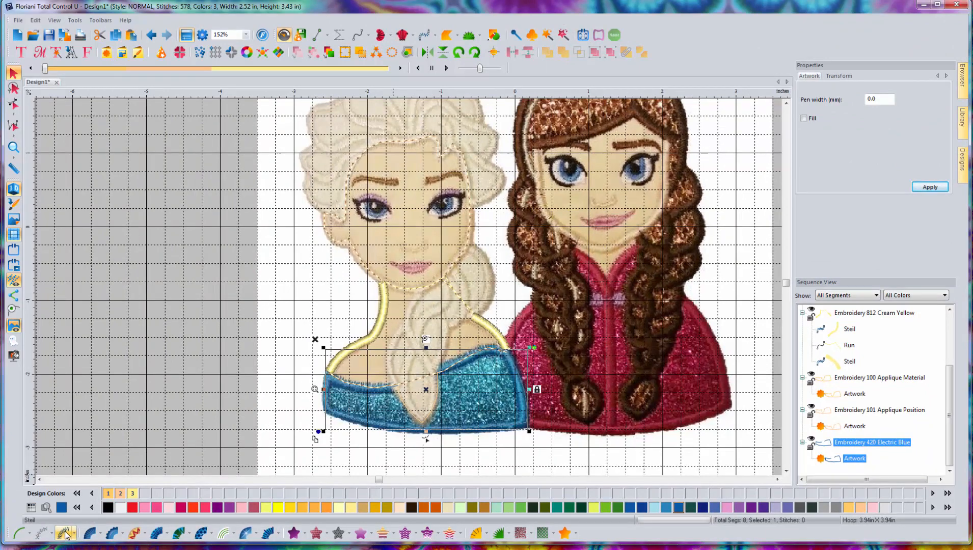
click(65, 534)
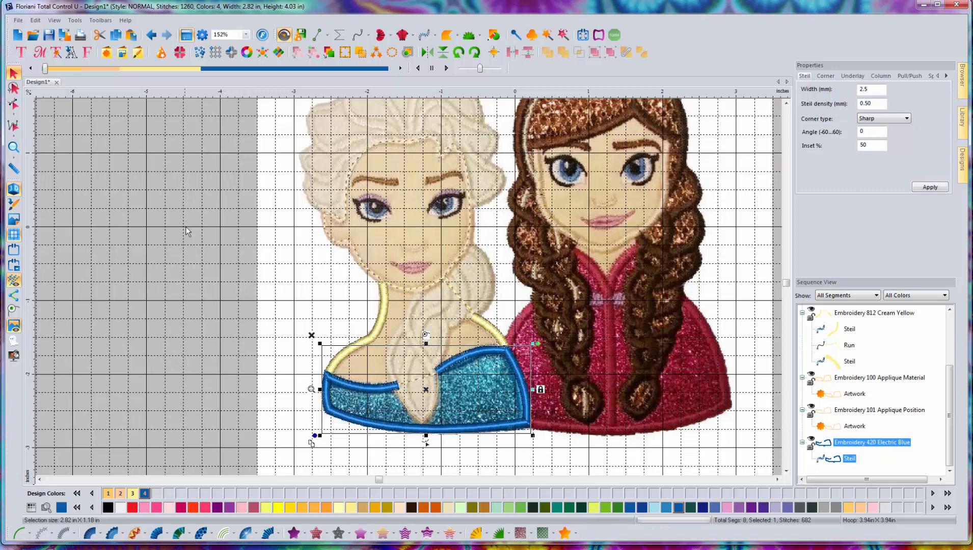
click(13, 105)
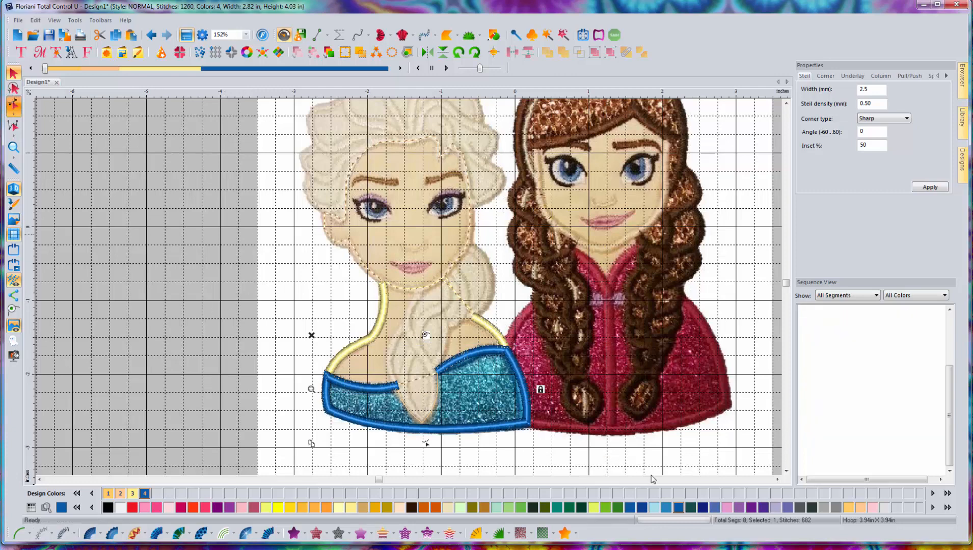
click(528, 425)
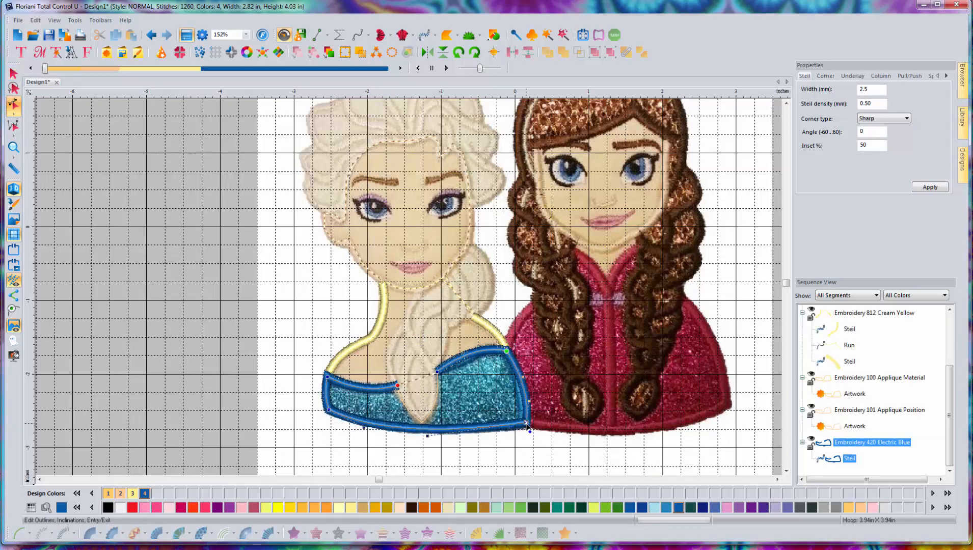
drag(527, 424, 523, 424)
click(541, 460)
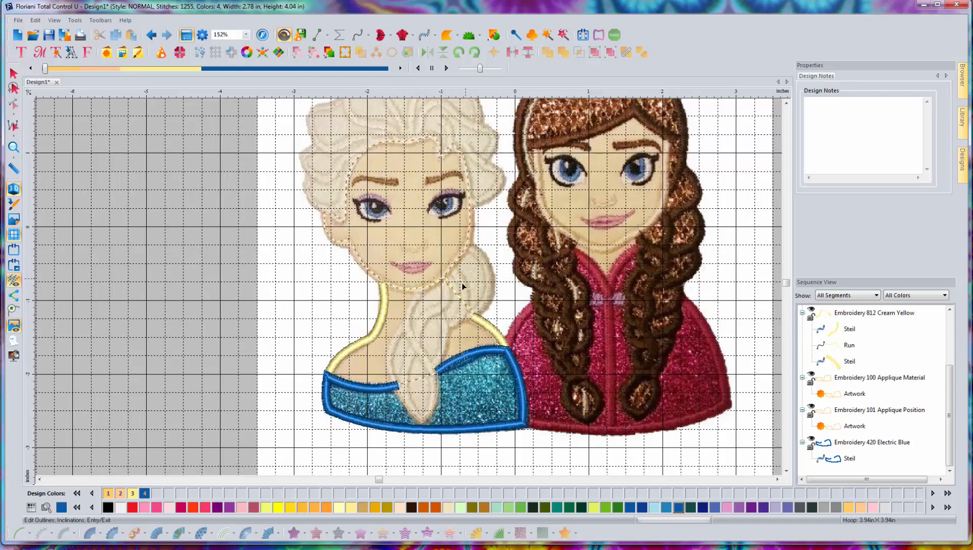
Step: Trace Elsa's braid with a line from under the chin, up along the jaw, down the outer edge, around the tip and back up
click(317, 34)
click(419, 291)
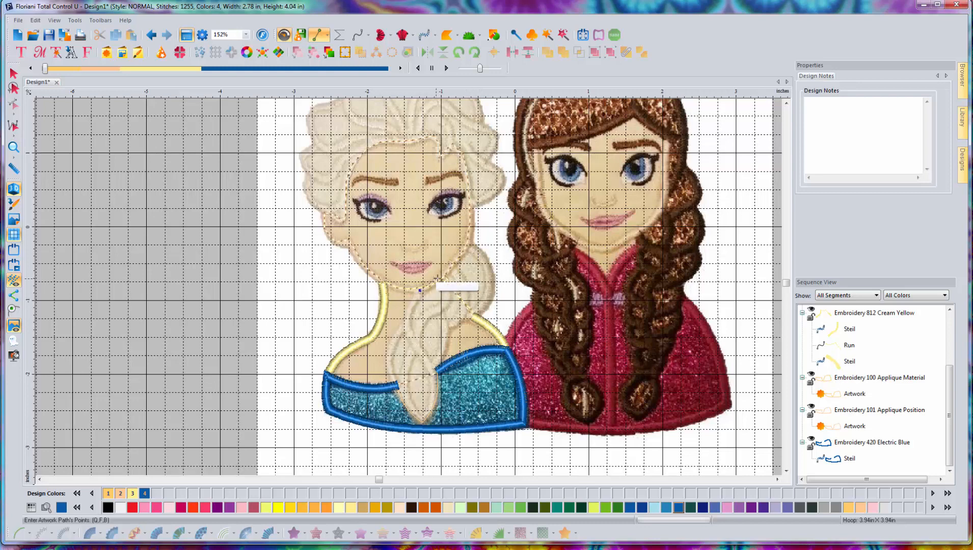
click(438, 279)
click(449, 268)
click(459, 259)
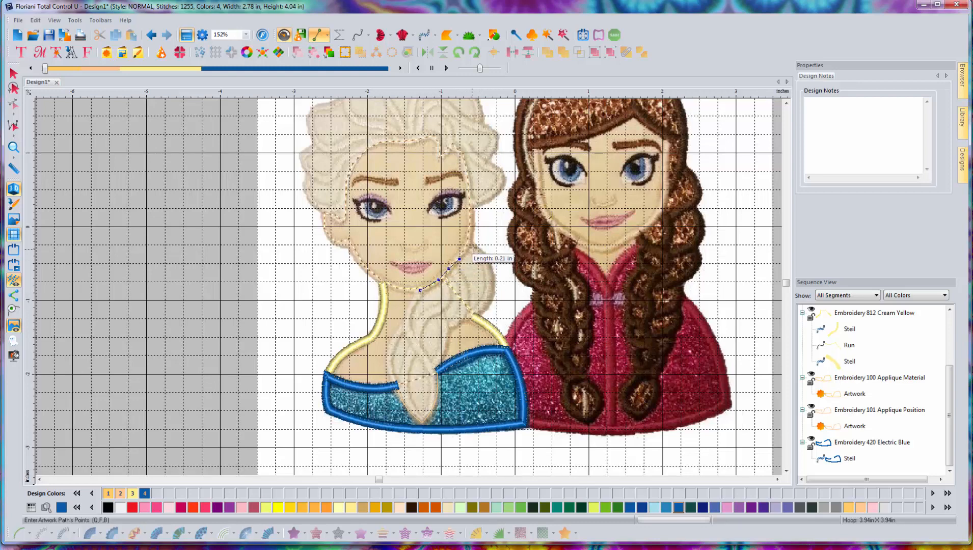
click(469, 248)
click(481, 257)
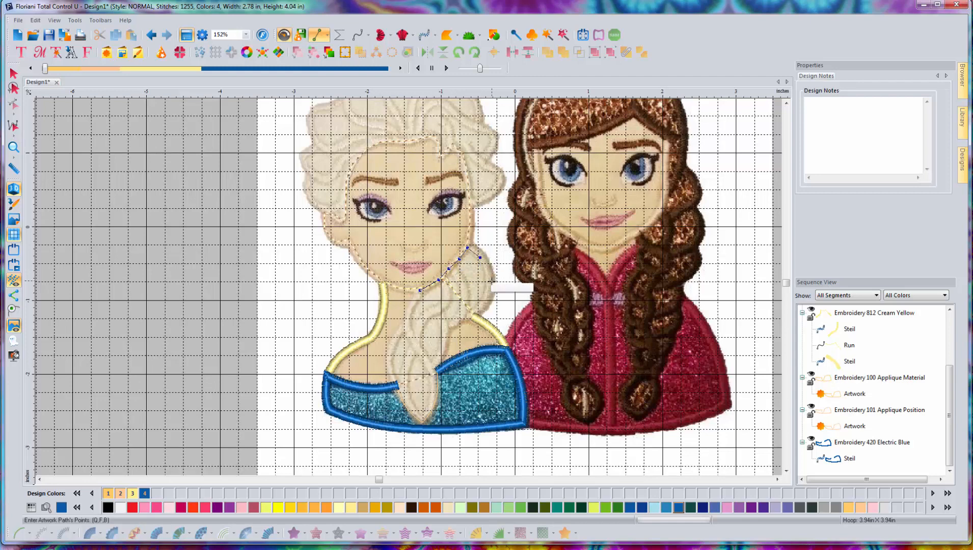
click(489, 275)
click(493, 291)
click(486, 308)
click(467, 316)
click(450, 324)
click(446, 335)
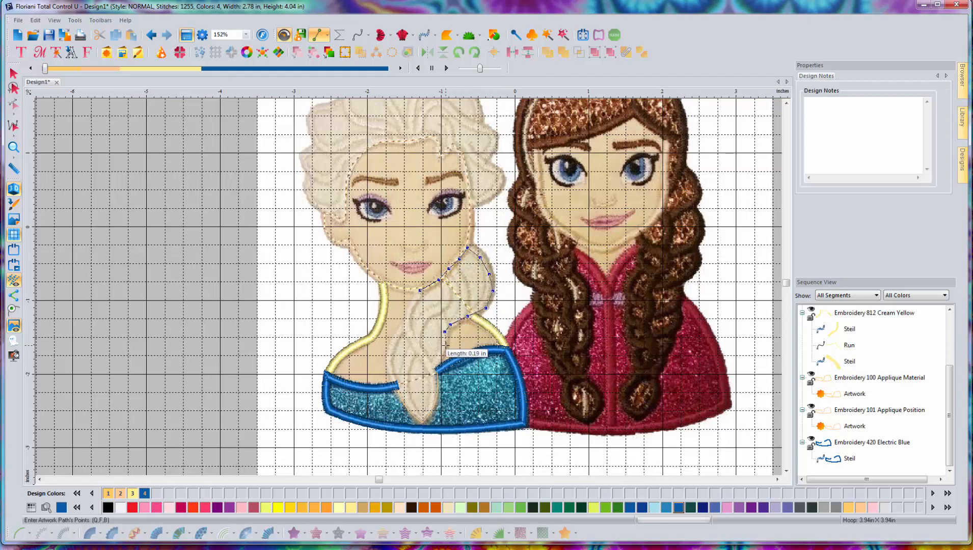
click(446, 346)
click(438, 363)
click(438, 369)
click(438, 383)
click(437, 394)
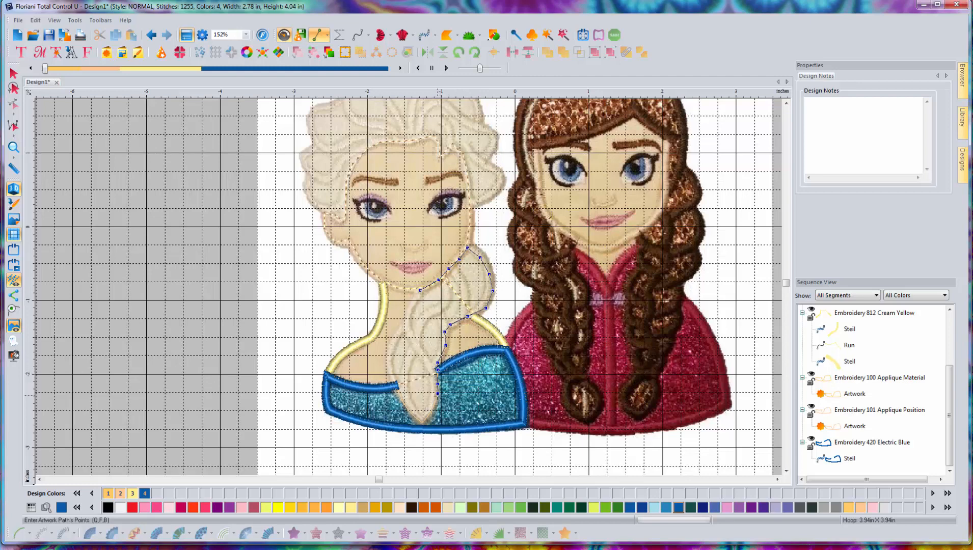
click(434, 409)
click(425, 422)
click(404, 399)
click(394, 379)
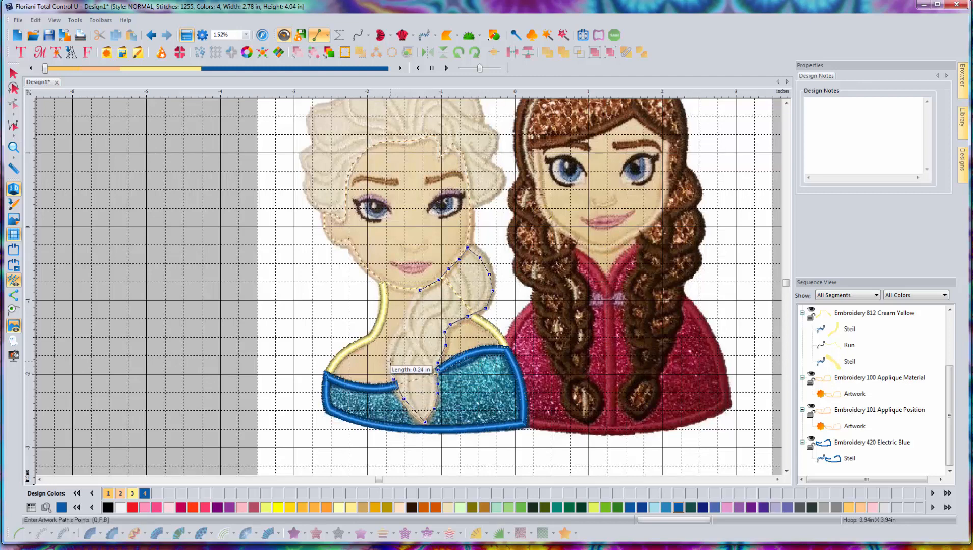
click(389, 362)
click(392, 341)
click(406, 322)
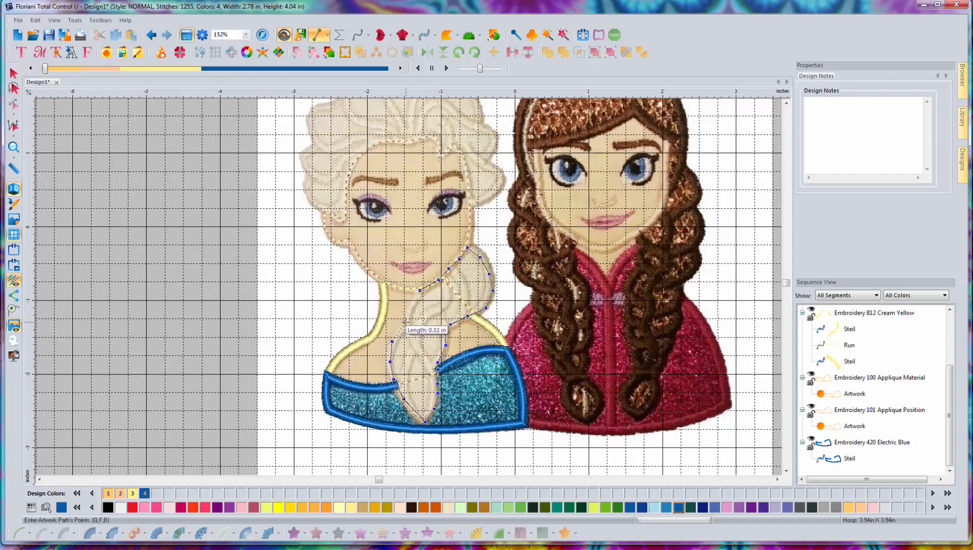
click(411, 306)
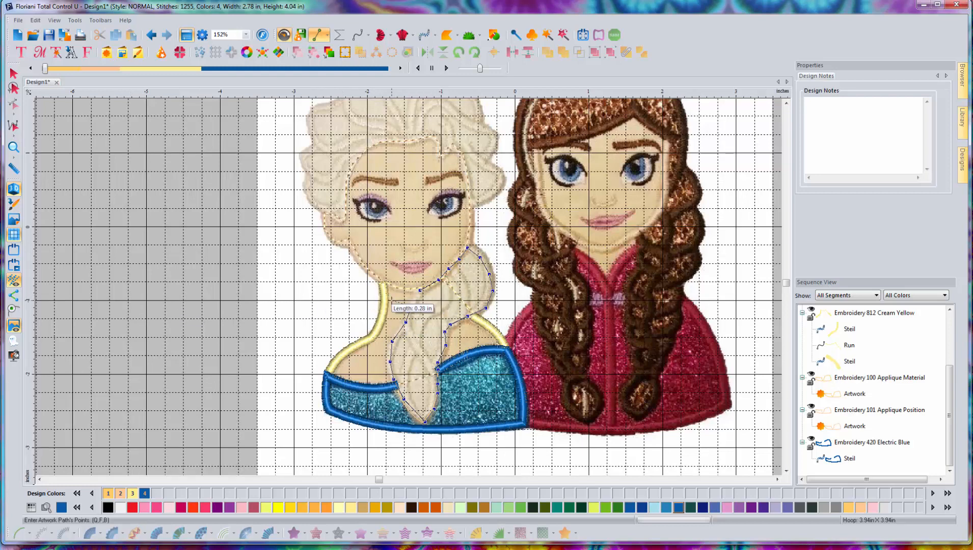
right_click(392, 298)
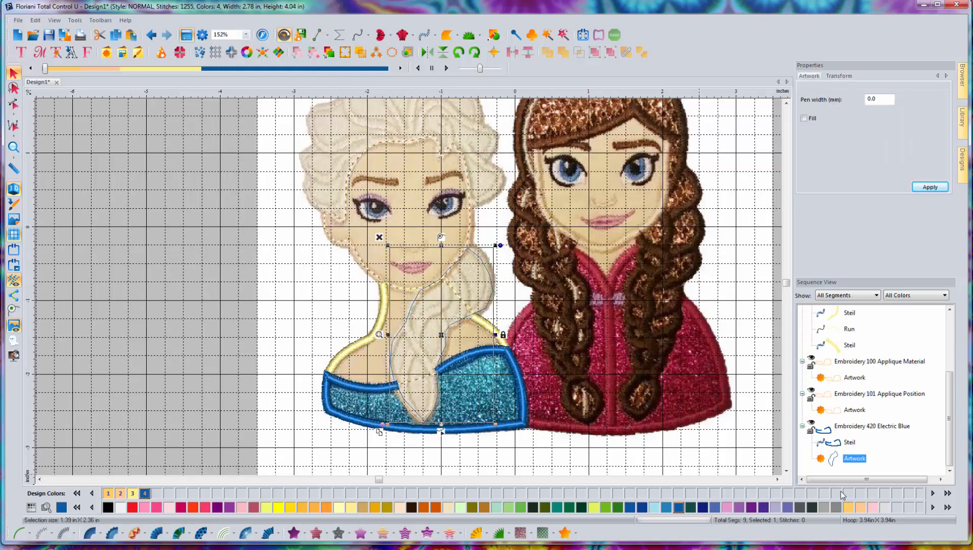
Step: Make the braid outline a 100 Applique Material run stitch and paste a copy of it as 101 Applique Position
click(850, 508)
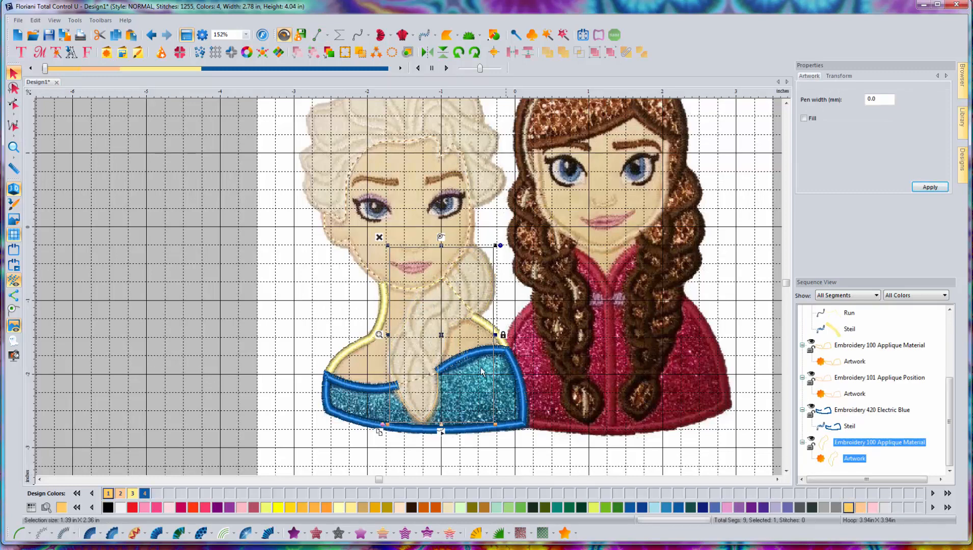
click(34, 533)
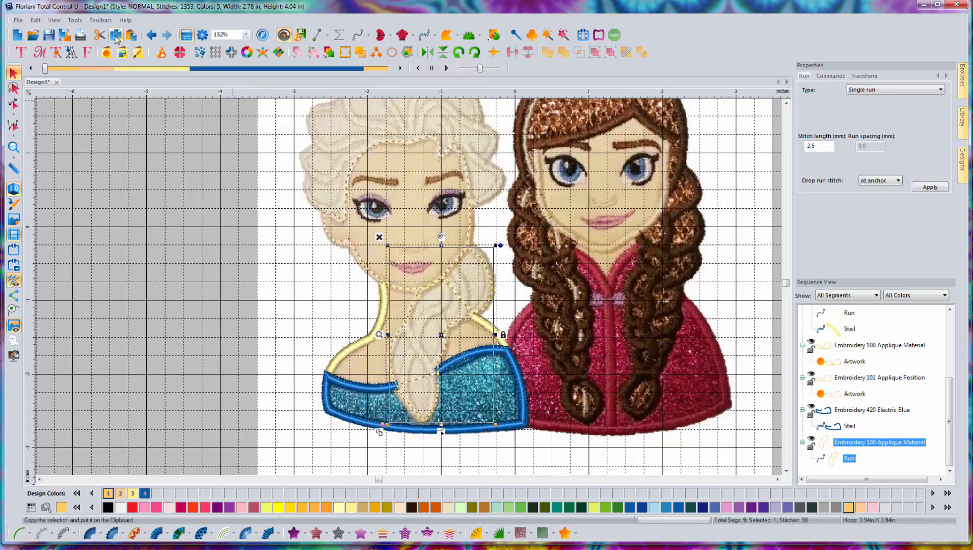
click(131, 34)
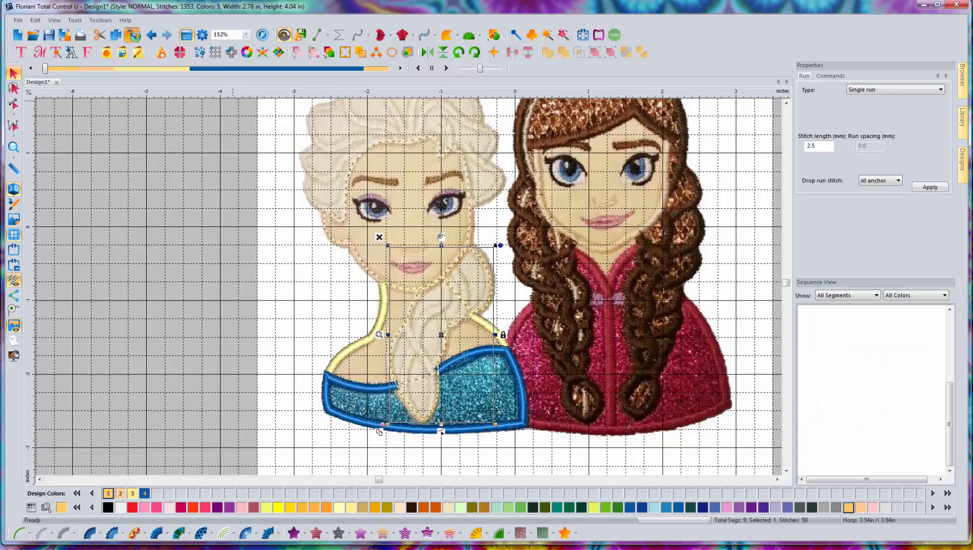
click(861, 507)
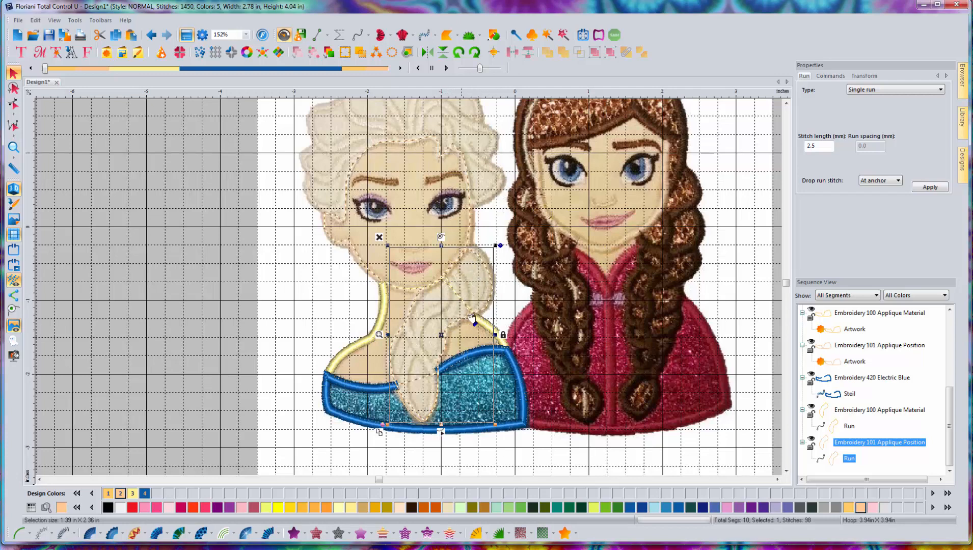
click(293, 305)
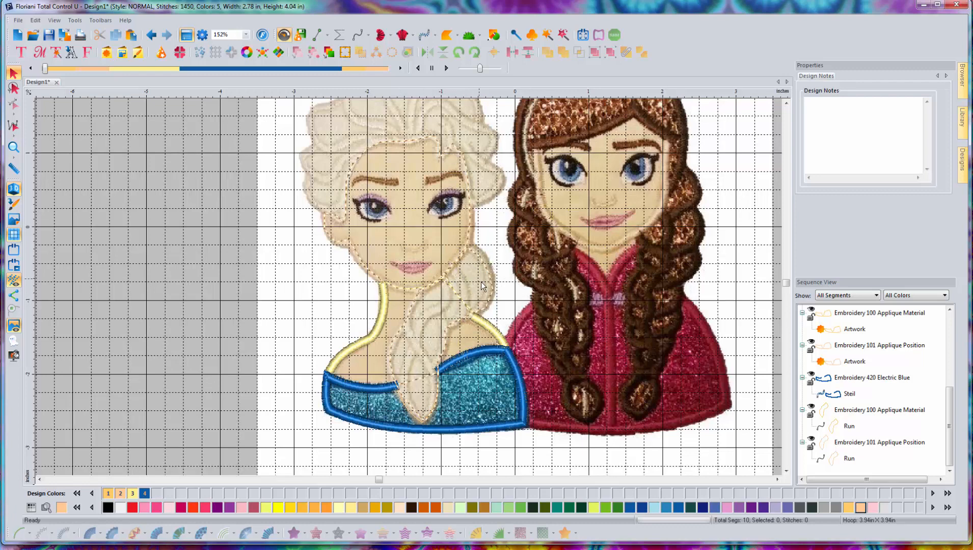
Step: Trace a narrow four-point closed outline along the upper outer bulge of Elsa's braid, from beside the jaw down to the shoulder border
scroll(481, 280, up, 1)
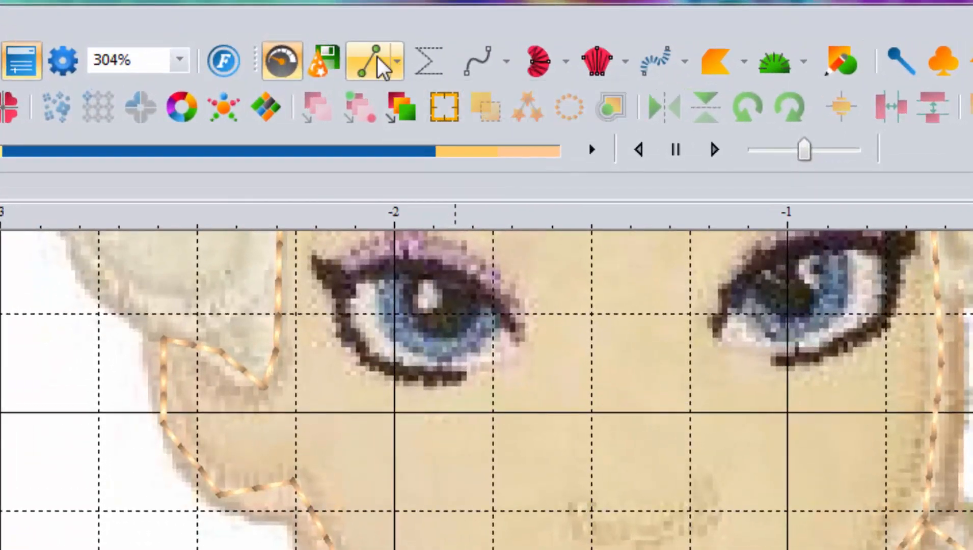
click(373, 60)
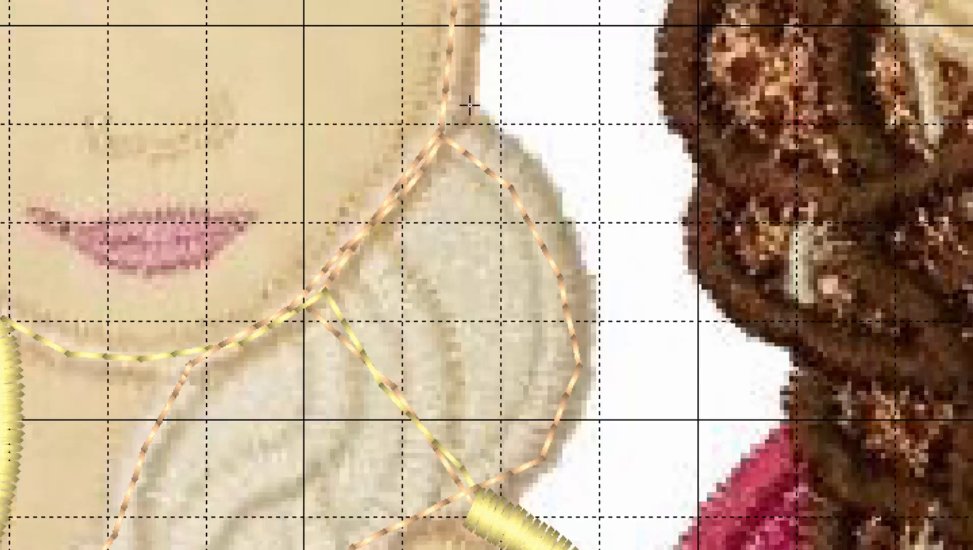
click(469, 106)
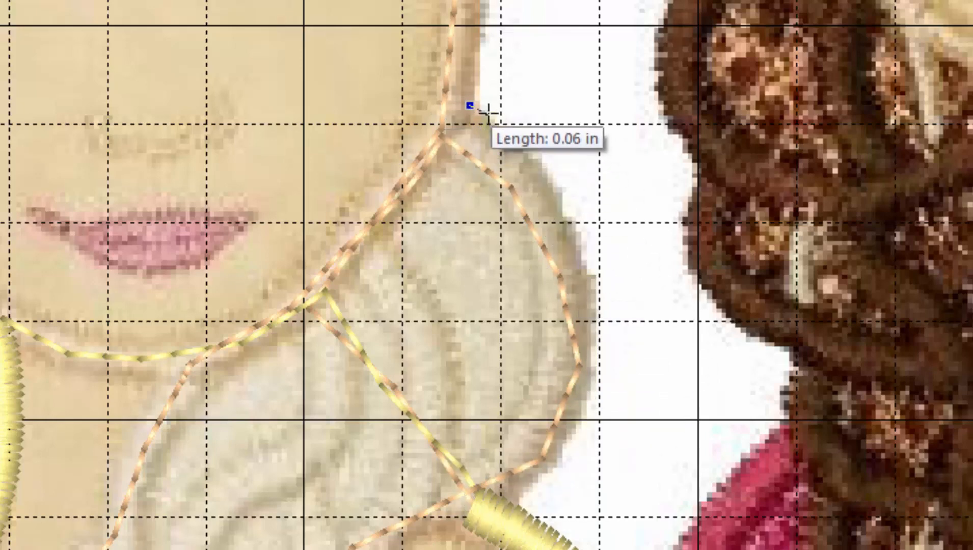
click(502, 528)
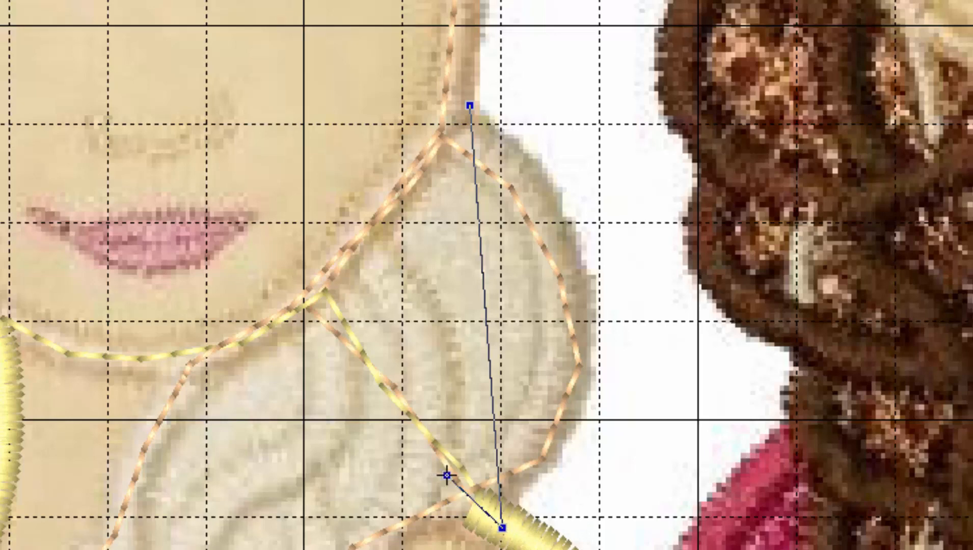
click(447, 475)
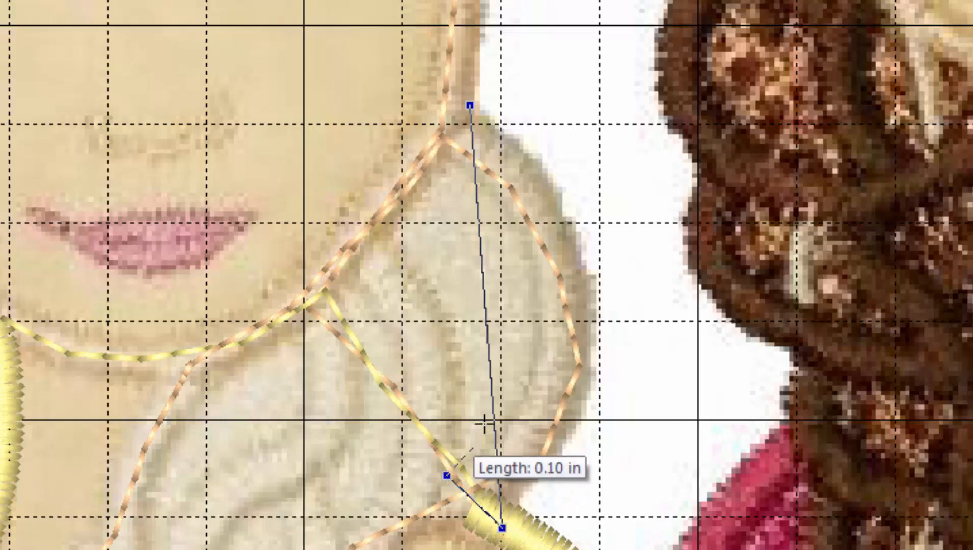
click(449, 148)
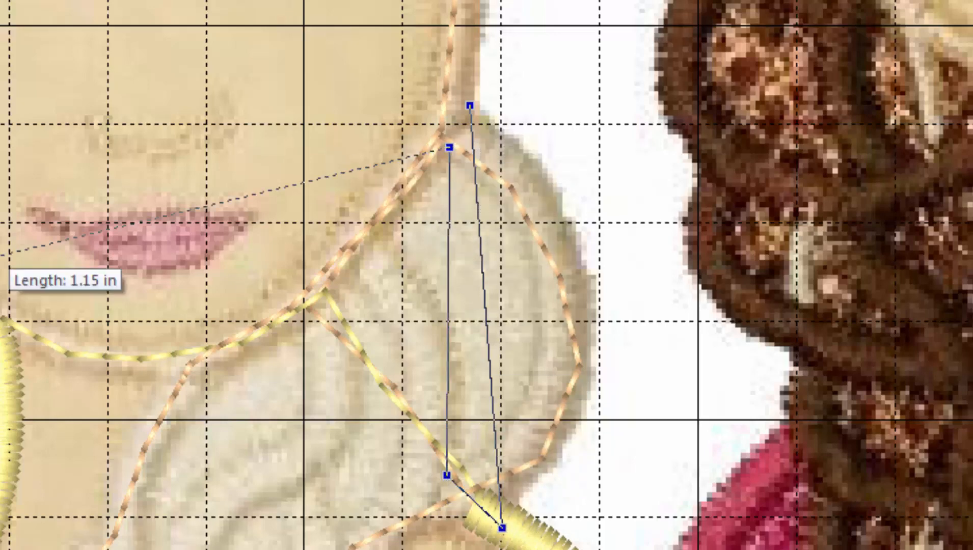
key(Return)
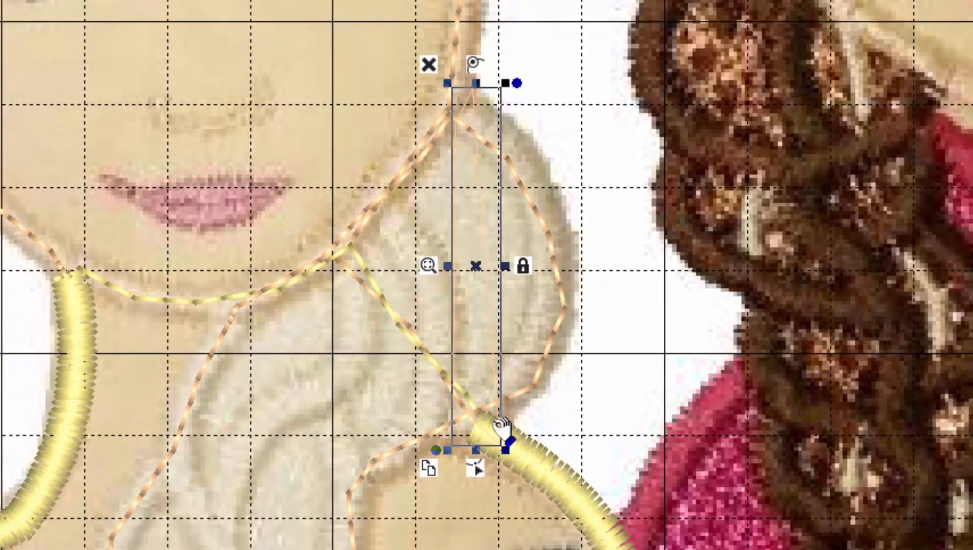
Step: Bend both long sides of the narrow outline outward into a crescent following the braid's bulge and colour it pale cream yellow
click(479, 467)
drag(487, 260, 584, 248)
drag(455, 299, 541, 282)
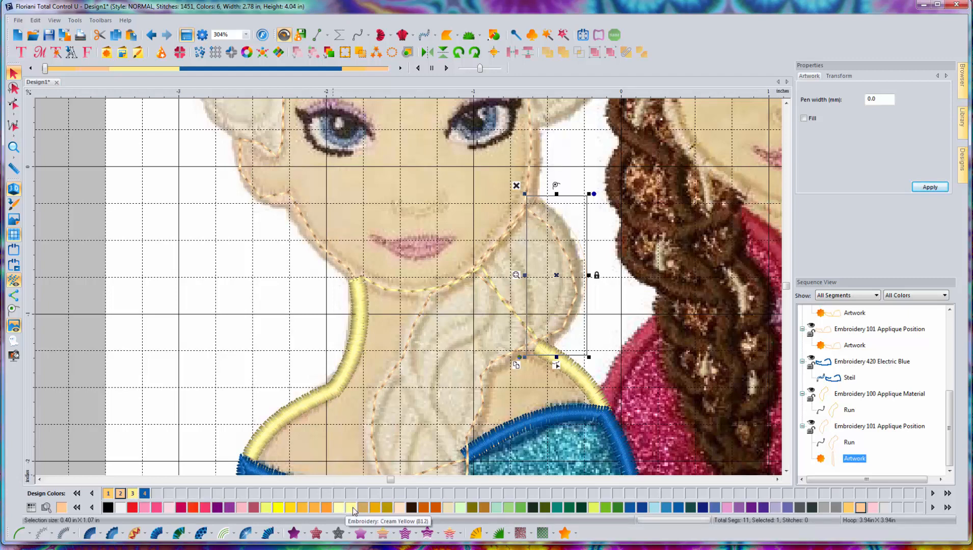
click(338, 509)
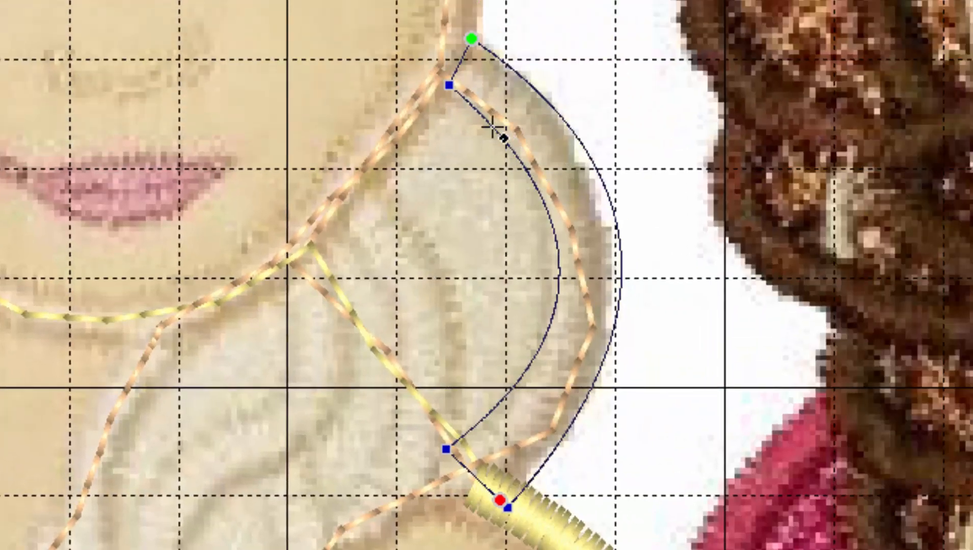
Step: Add three stitch direction lines across the crescent: near its upper end, at the middle and near its lower end
click(493, 128)
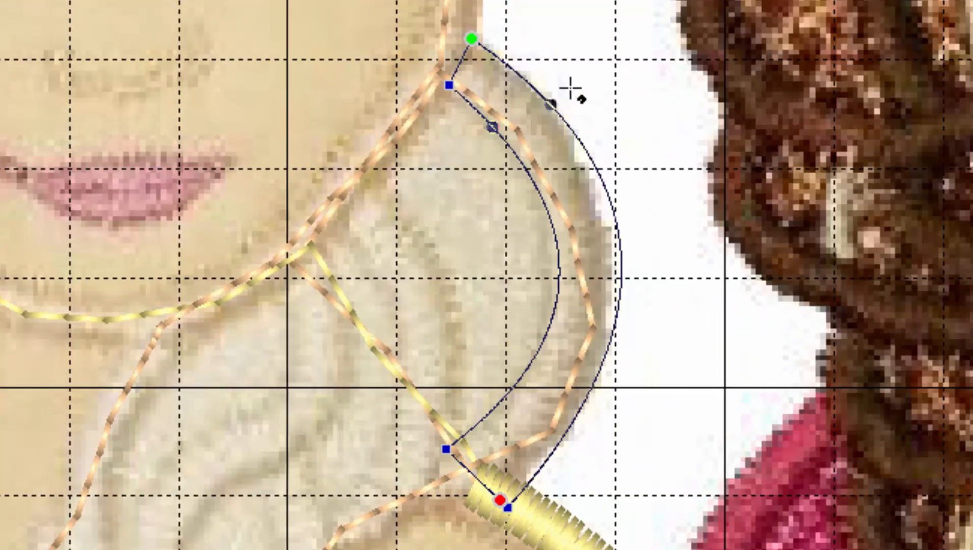
click(550, 71)
click(559, 281)
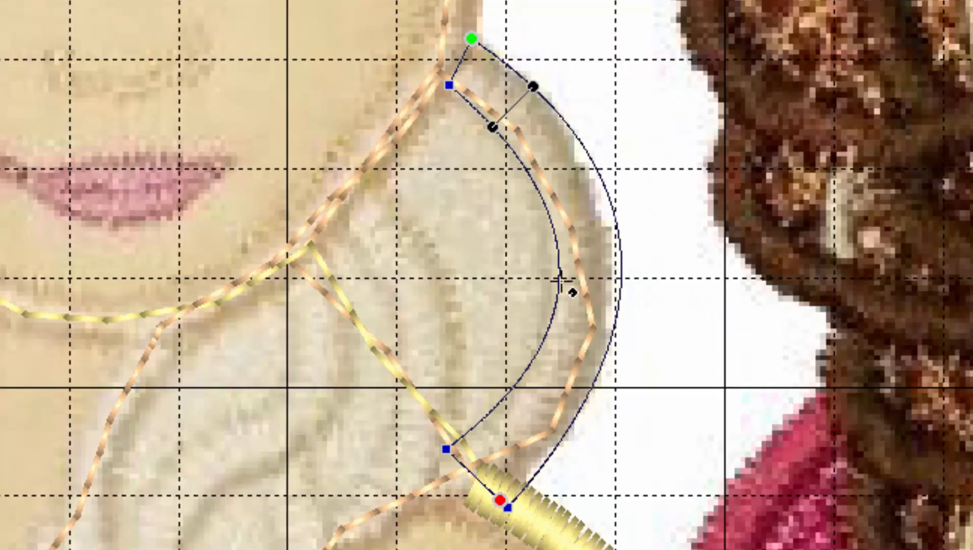
click(621, 282)
click(489, 414)
click(544, 463)
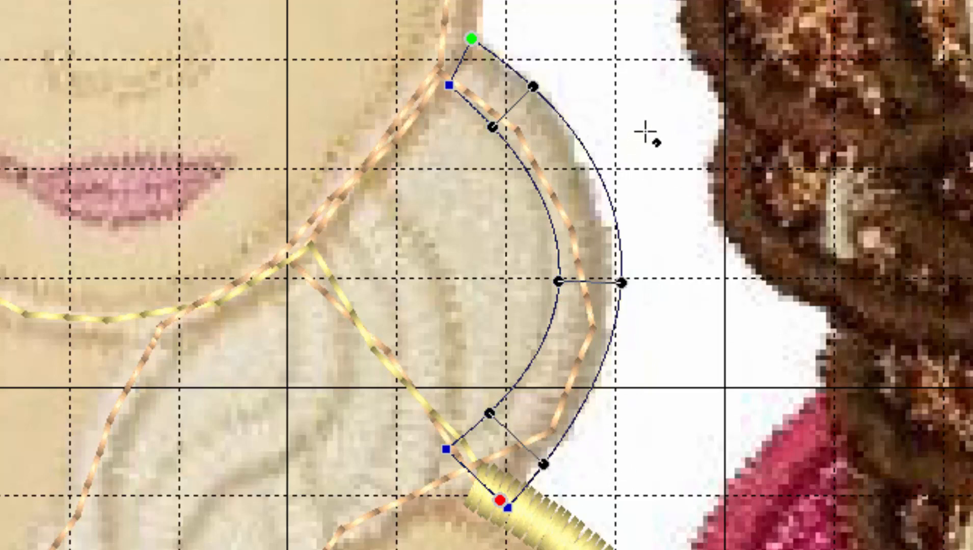
Step: Move the crescent's stitch end point to its inner lower corner and generate the satin stitches
right_click(650, 125)
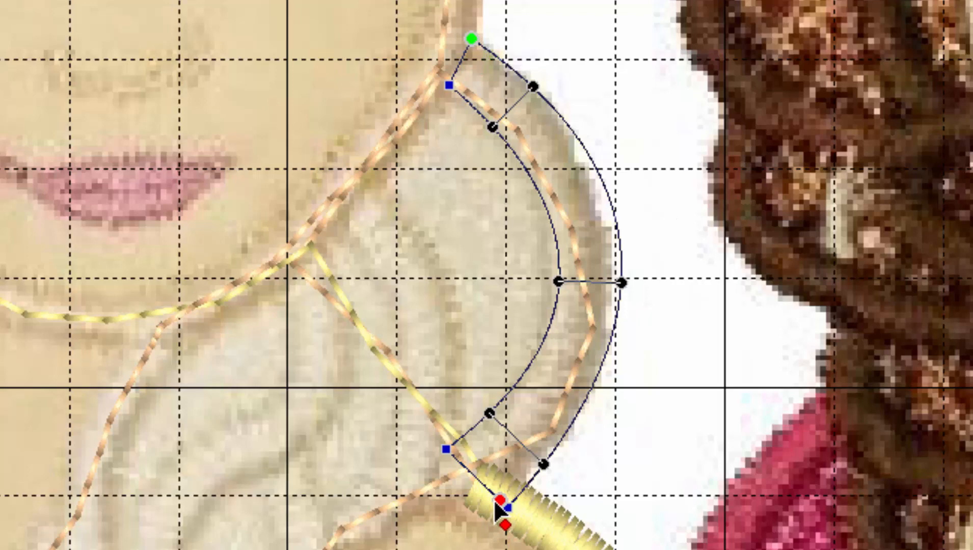
mouse_move(500, 505)
mouse_down()
mouse_move(443, 504)
mouse_move(433, 452)
mouse_up()
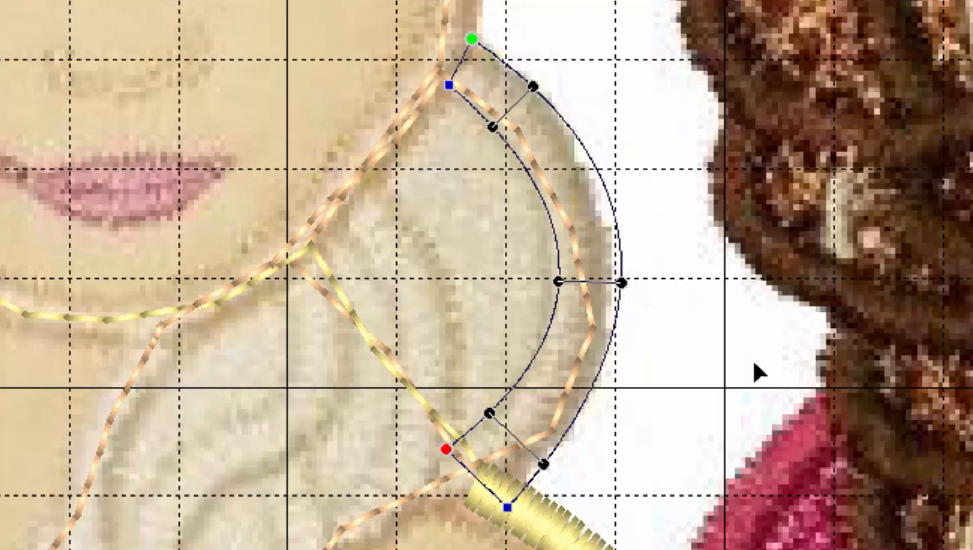
key(Return)
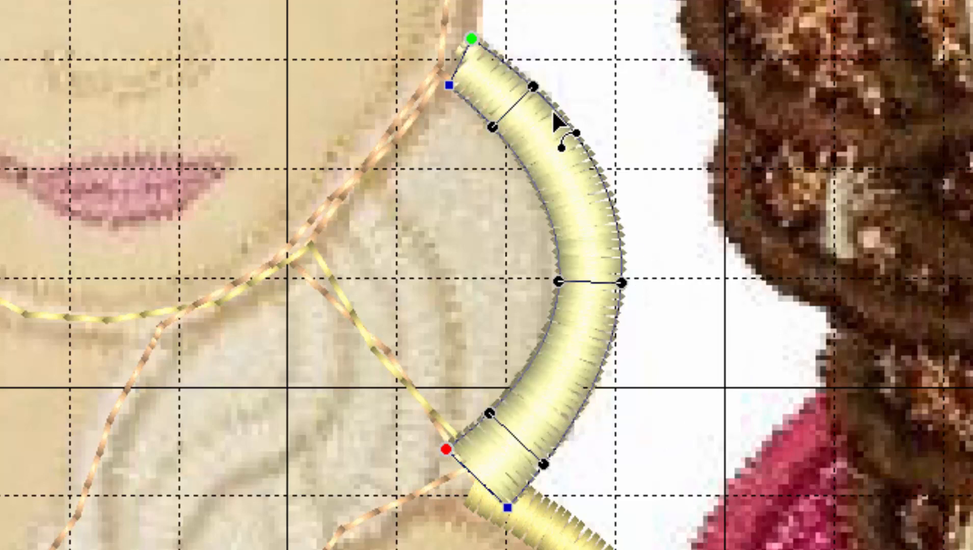
Step: Reshape the crescent satin's lower end by pulling its corner in to the braid's inner notch and re-curving the outer edge
click(740, 306)
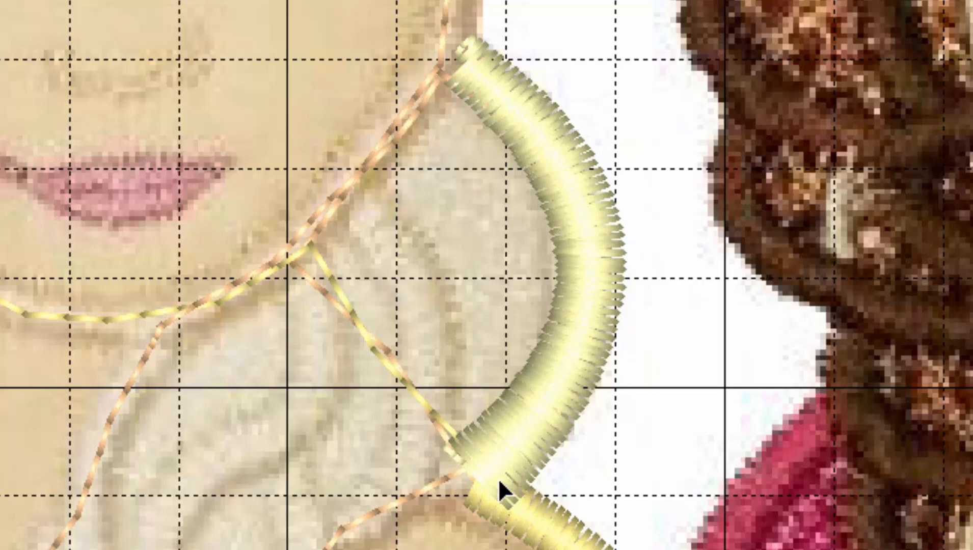
click(527, 407)
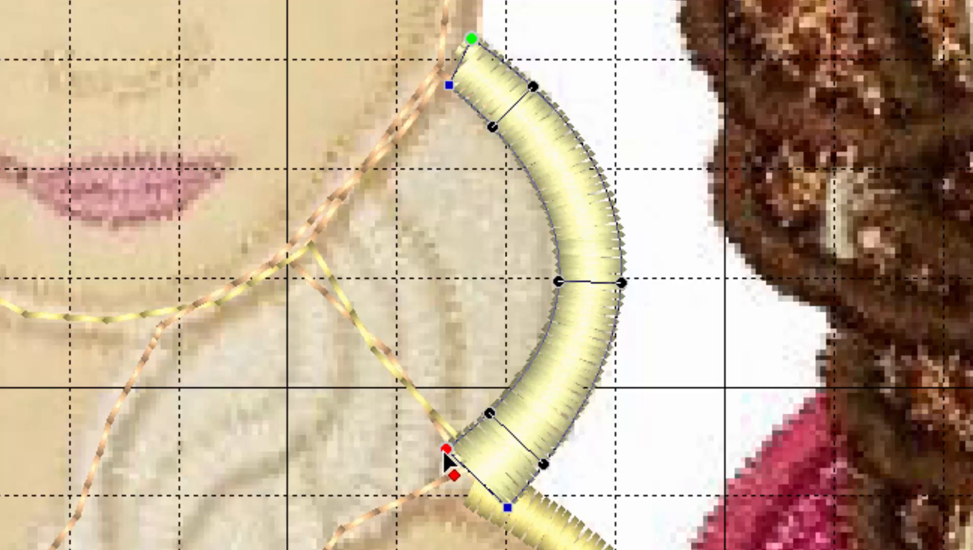
drag(446, 450, 446, 483)
click(455, 433)
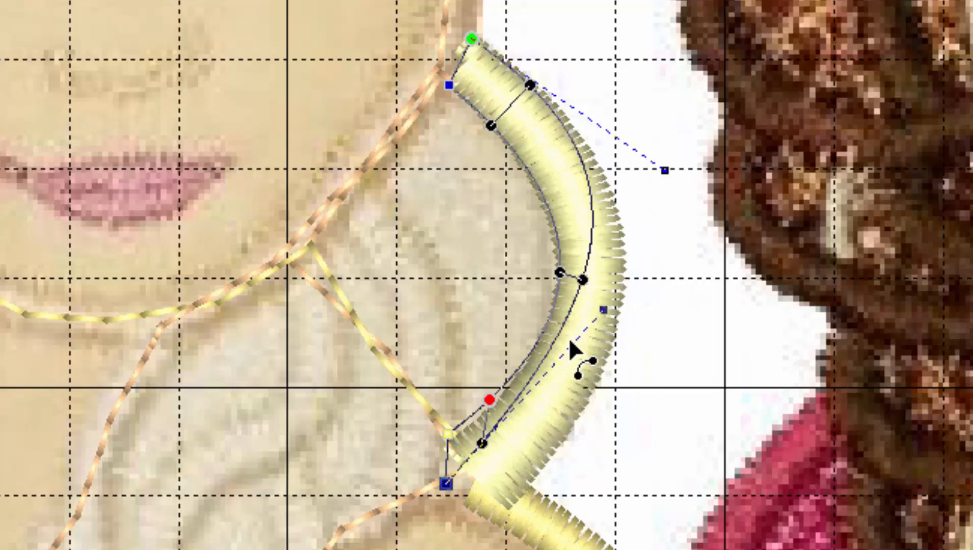
drag(559, 348, 579, 385)
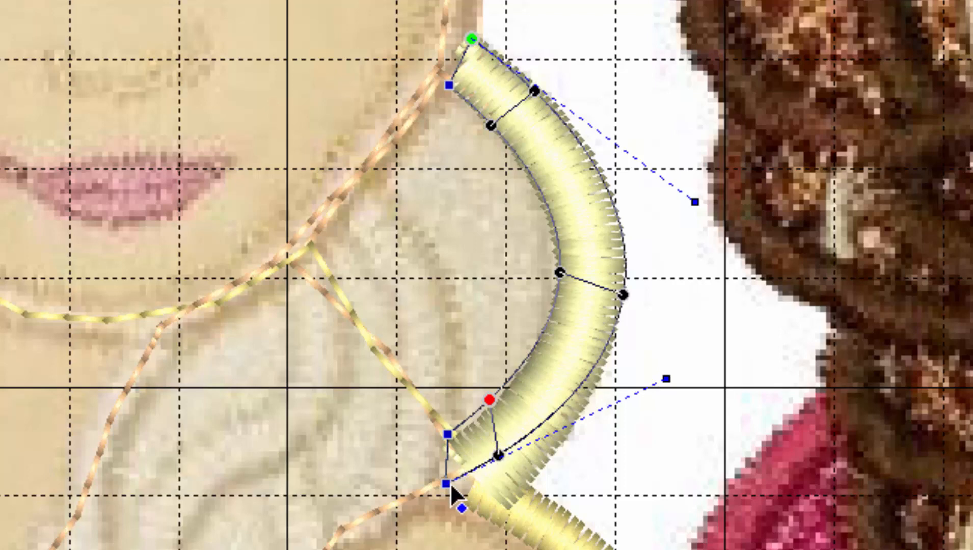
drag(451, 487, 442, 480)
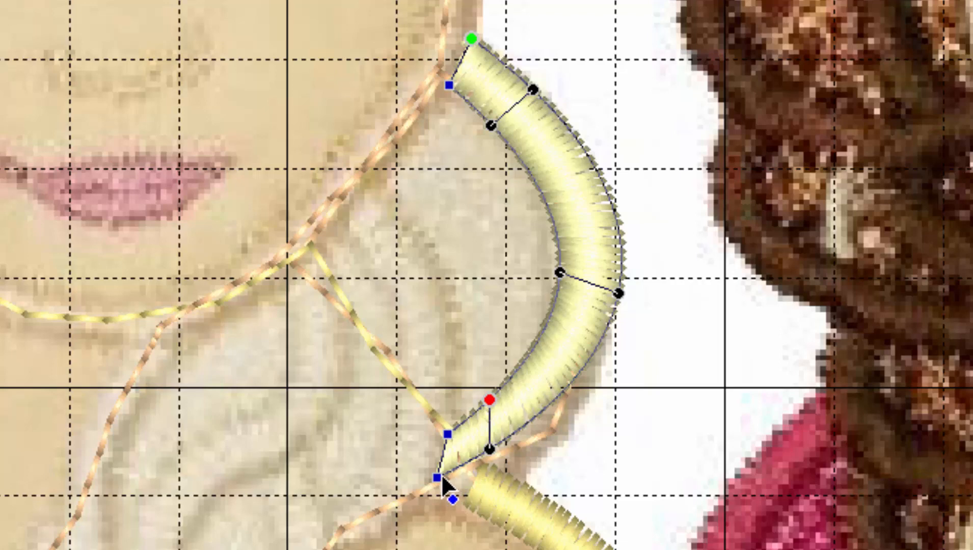
Step: Delete the surplus end node of Elsa's yellow shoulder border and extend its upper end to tuck under the crescent satin
click(533, 528)
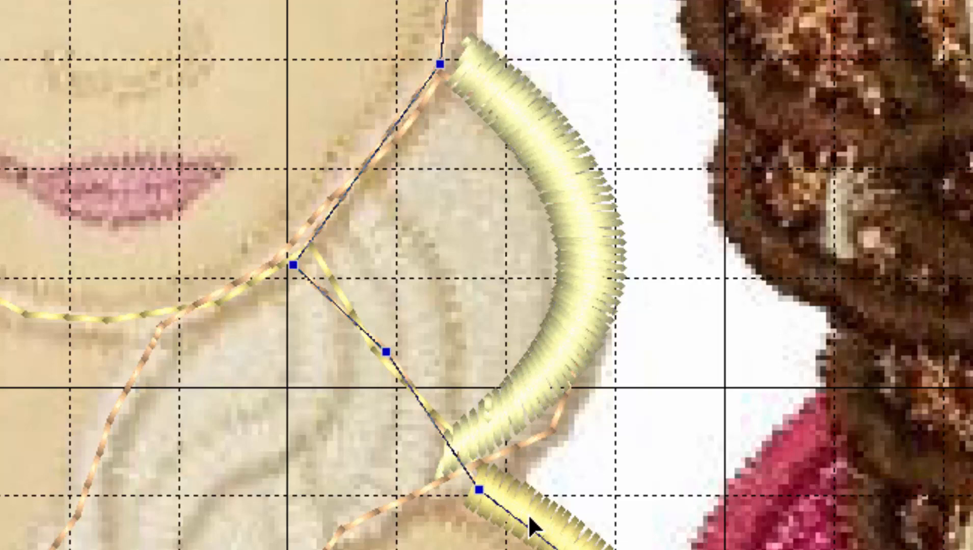
click(606, 546)
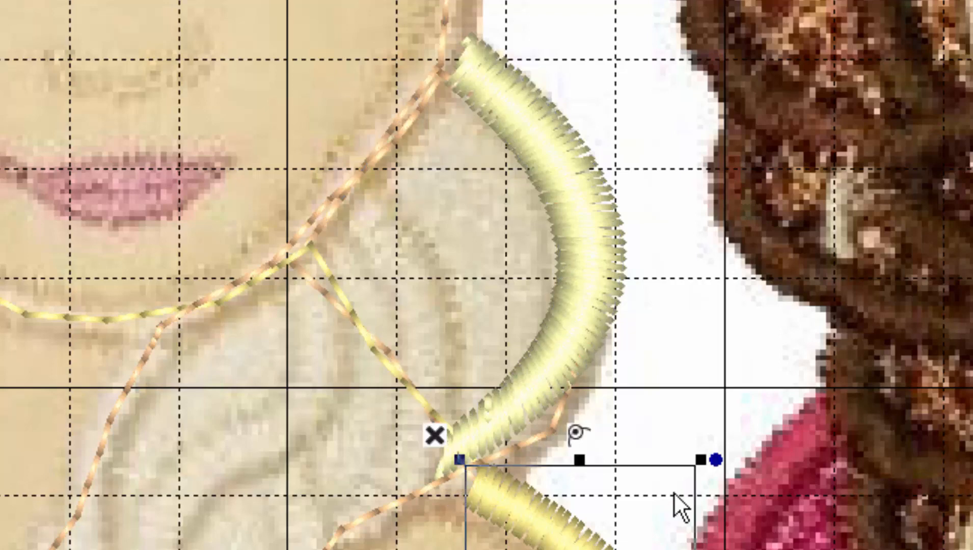
key(h)
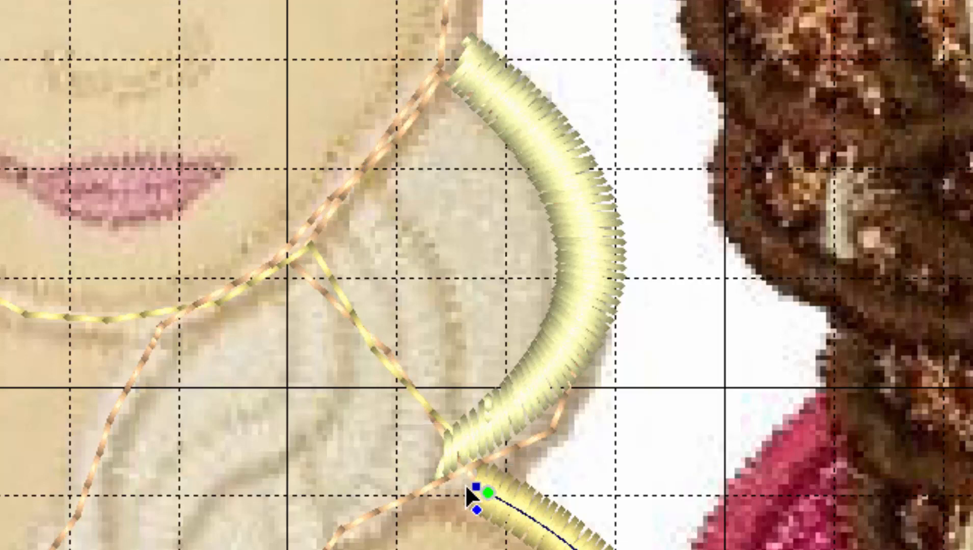
click(487, 492)
key(Delete)
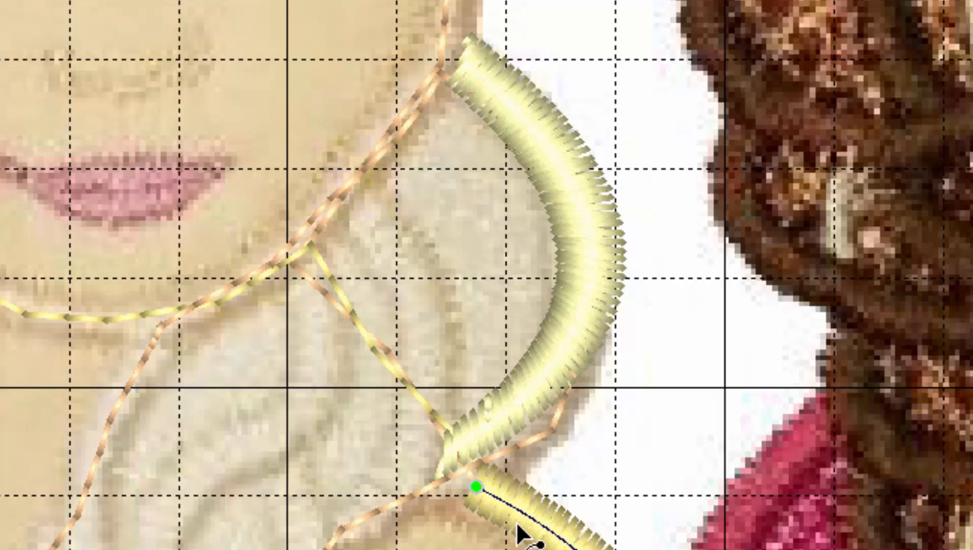
click(523, 513)
drag(478, 488, 453, 458)
key(Return)
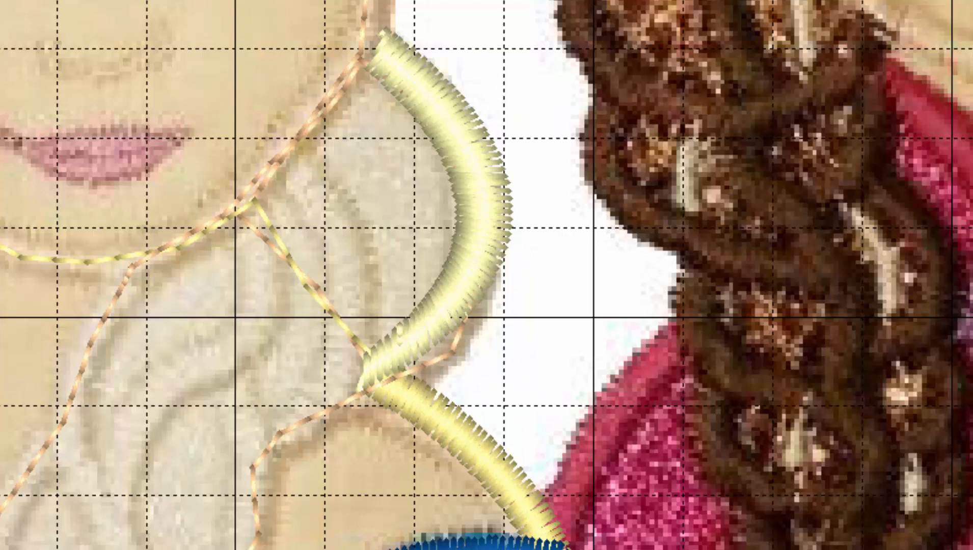
Step: Bow the crescent satin's outer edge further out near its lower end and adjust its upper curve to cover the braid edge
click(461, 293)
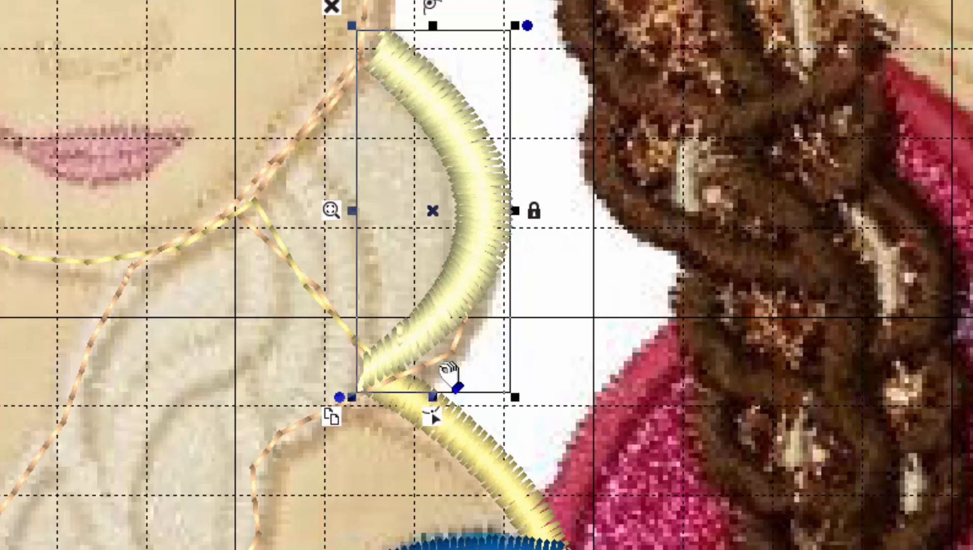
click(435, 419)
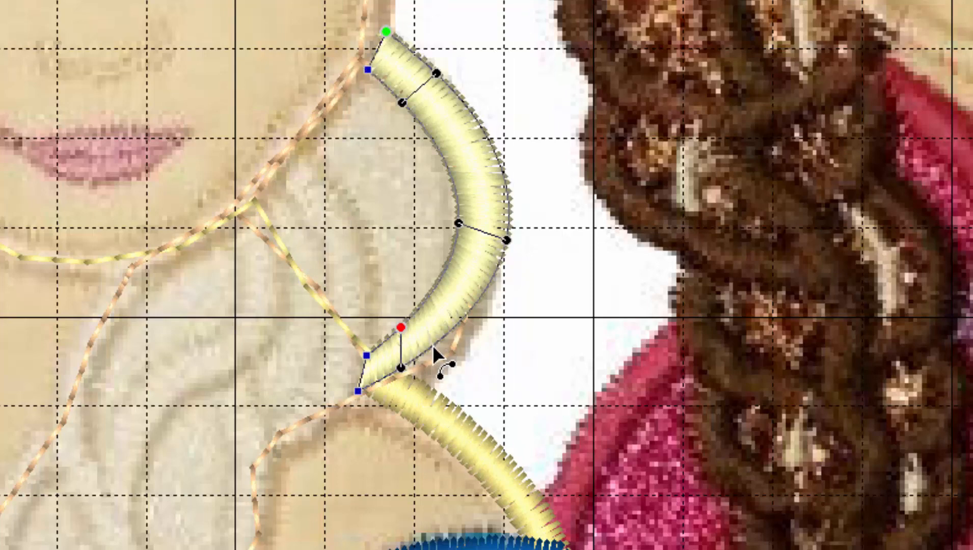
drag(433, 345, 443, 380)
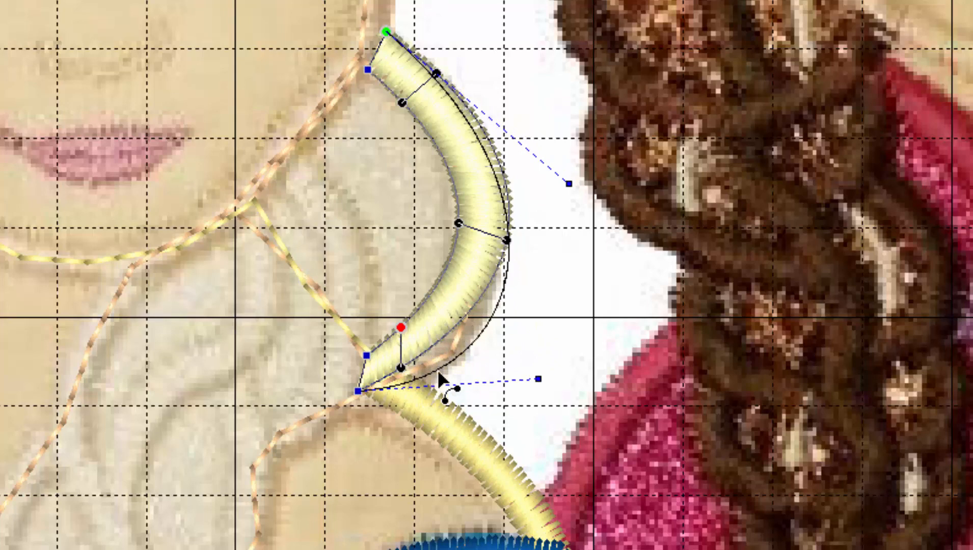
click(612, 318)
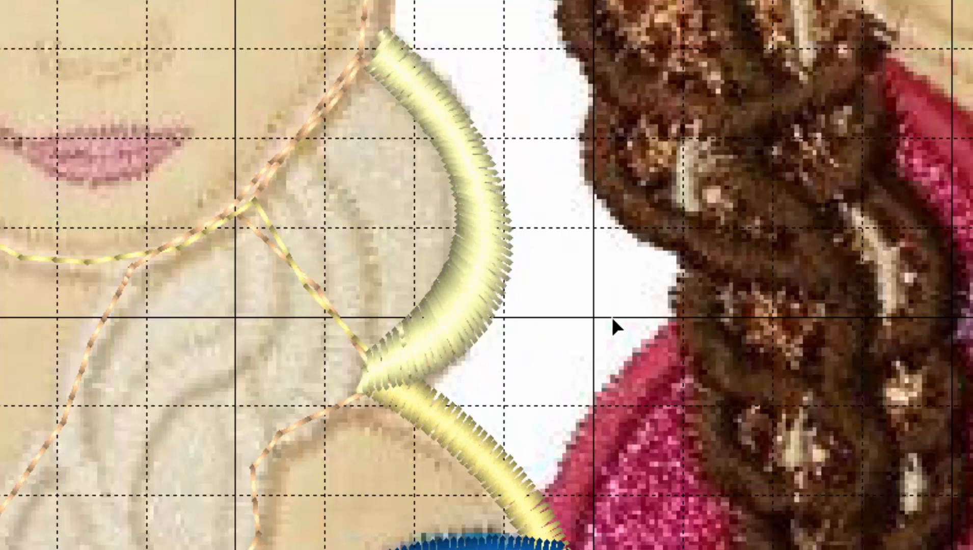
click(466, 142)
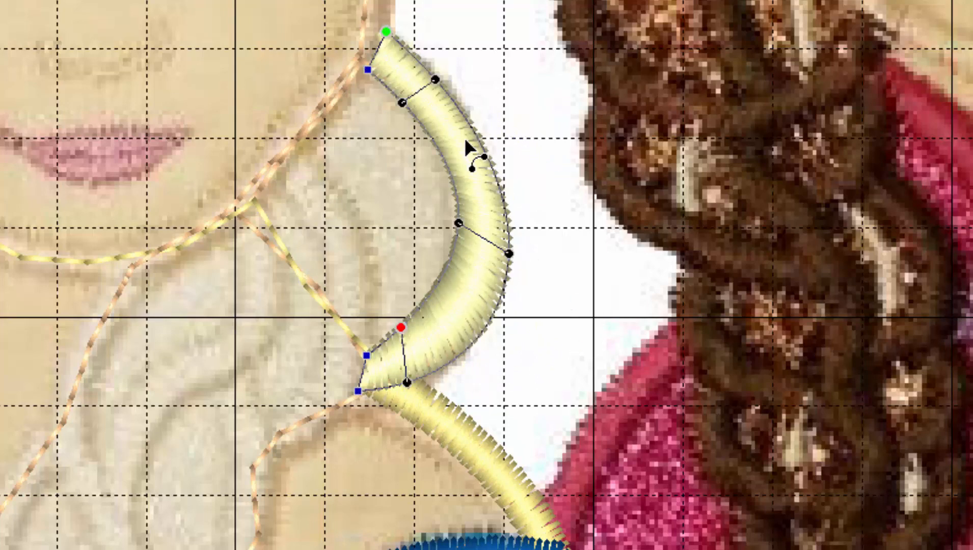
mouse_move(474, 116)
mouse_down()
mouse_move(485, 119)
mouse_move(463, 114)
mouse_move(475, 117)
mouse_move(469, 104)
mouse_up()
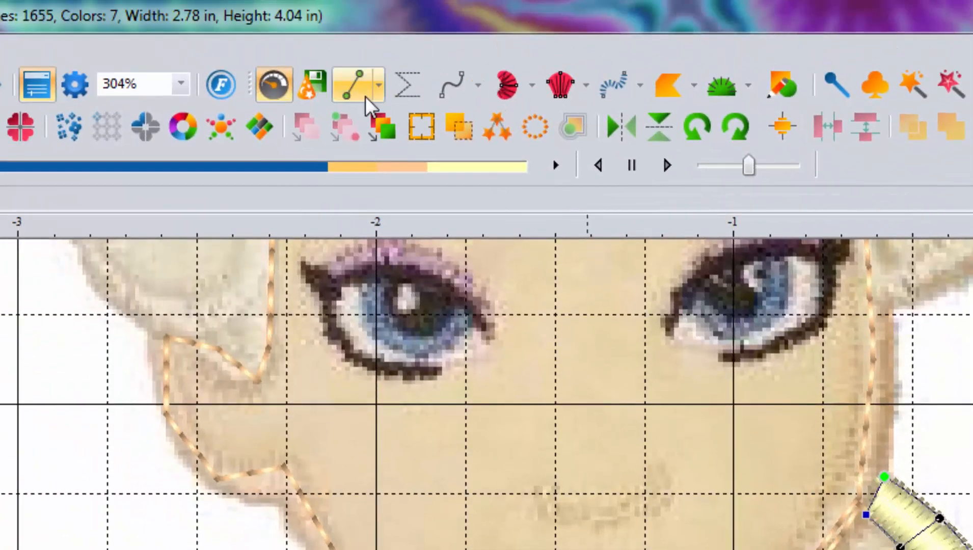
Step: Draw an open connecting line from the crescent satin's inner lower end up across the braid to the jawline
click(365, 99)
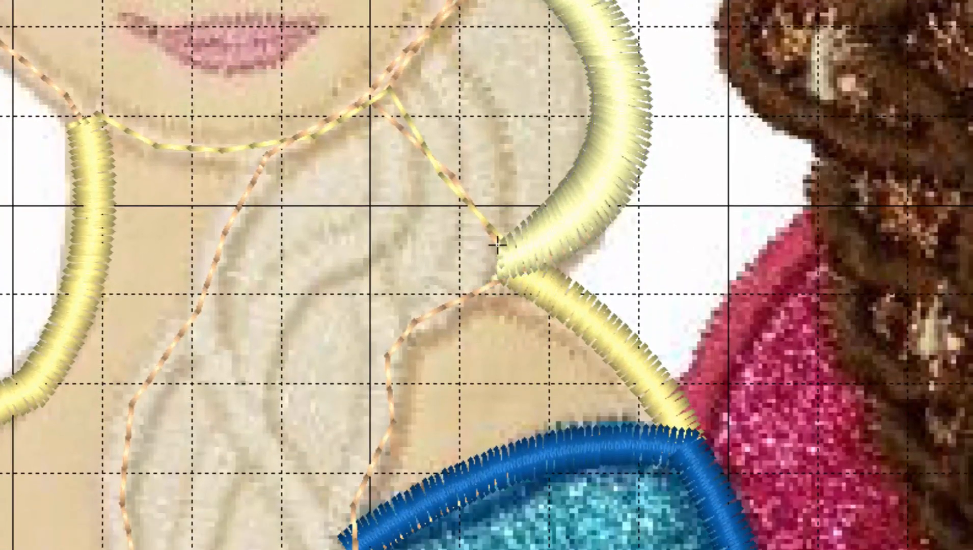
click(498, 245)
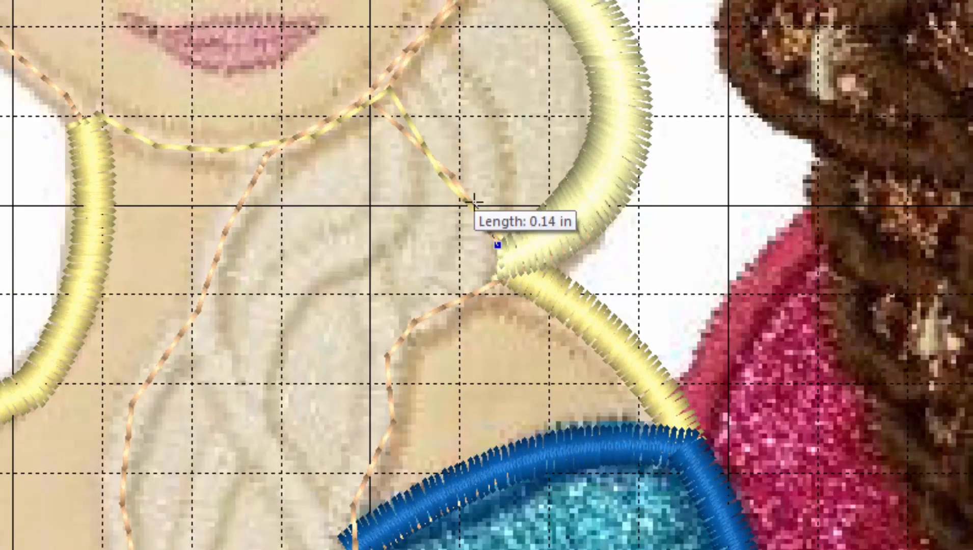
click(474, 203)
click(470, 108)
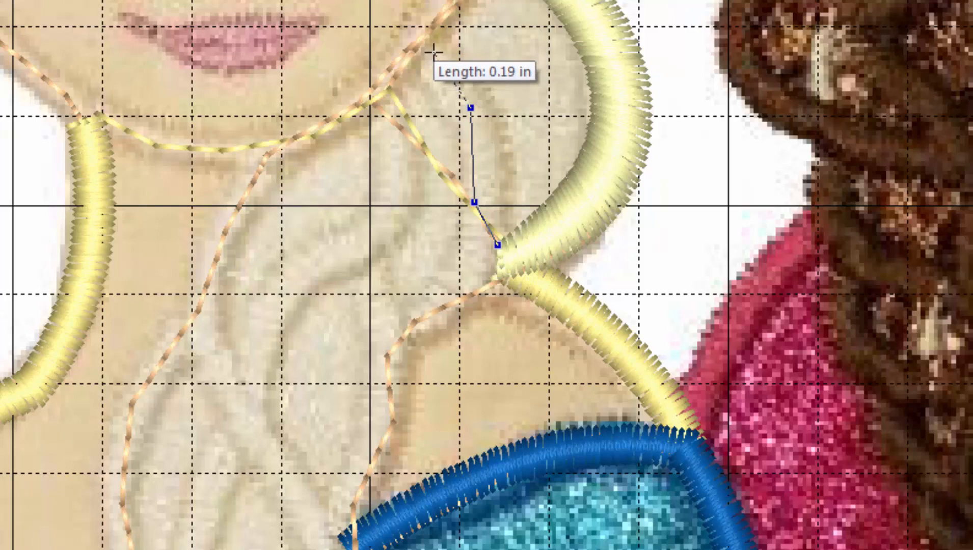
click(428, 52)
right_click(474, 56)
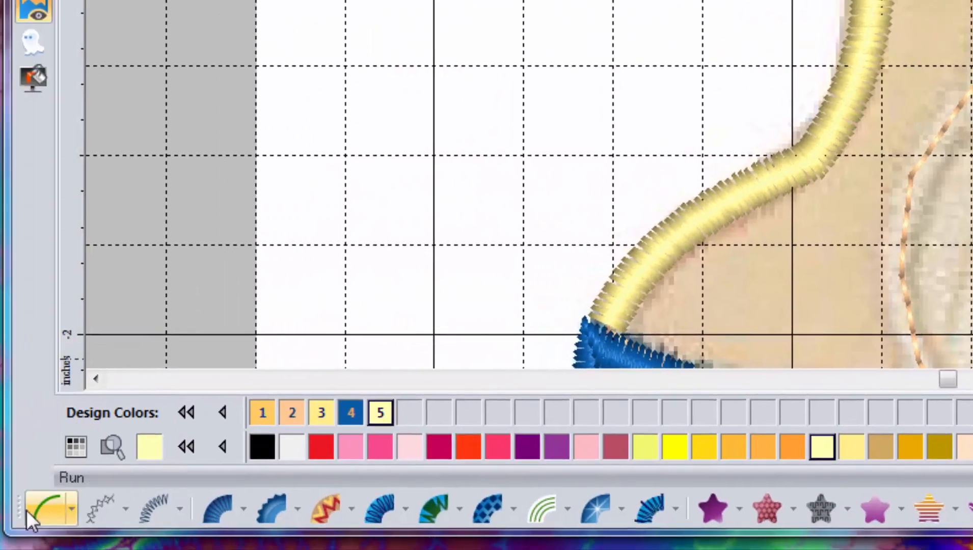
Step: Convert the open connecting line to a run stitch, and outline a narrow four-point shape from the jawline down to the braid's inner notch
click(27, 511)
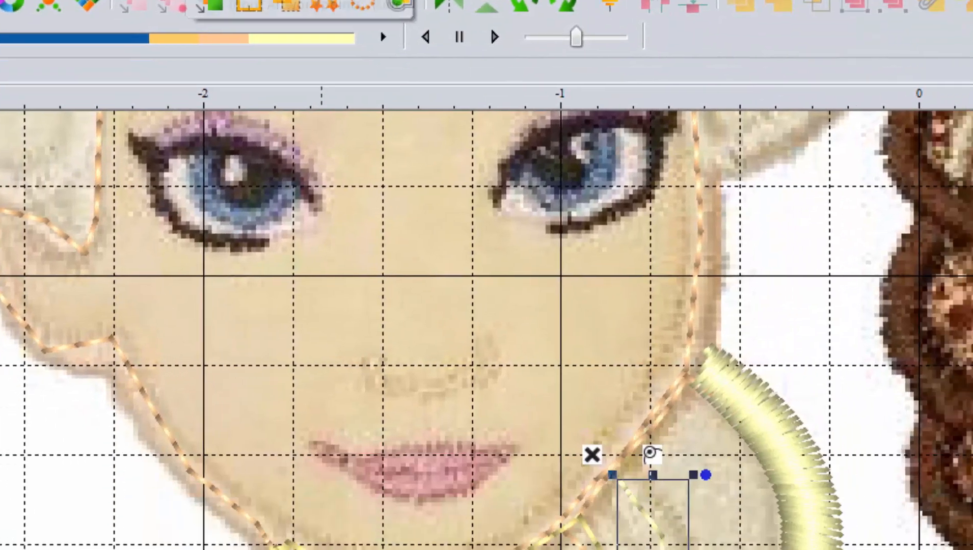
click(254, 82)
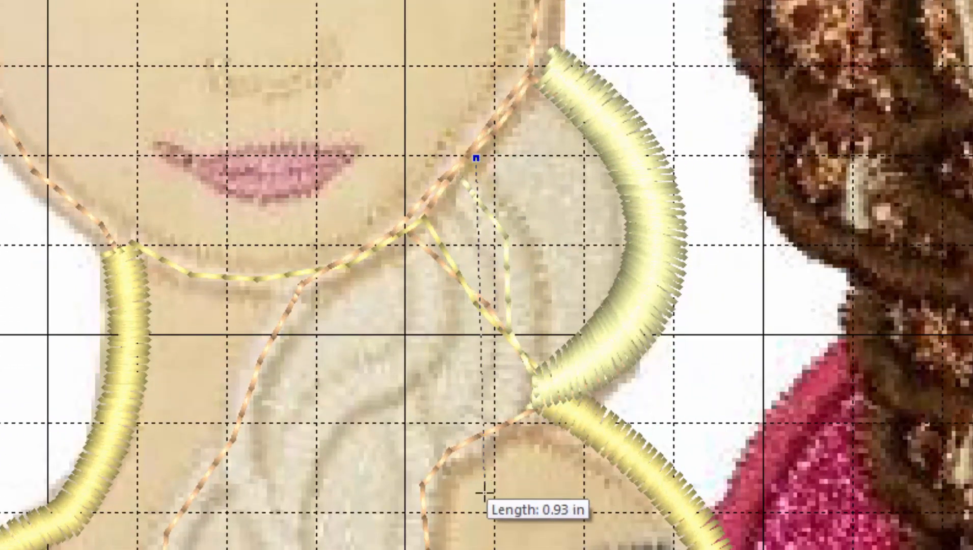
click(446, 476)
click(430, 424)
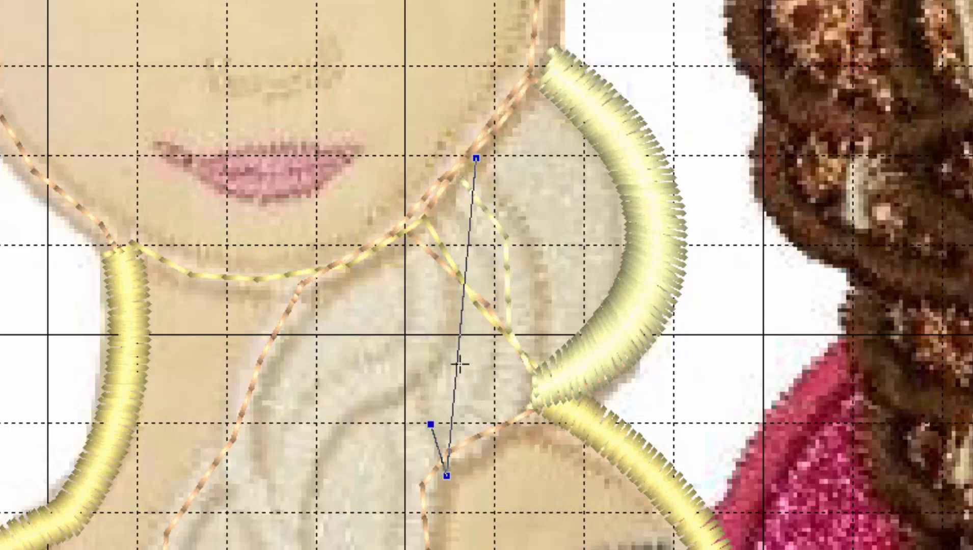
click(457, 189)
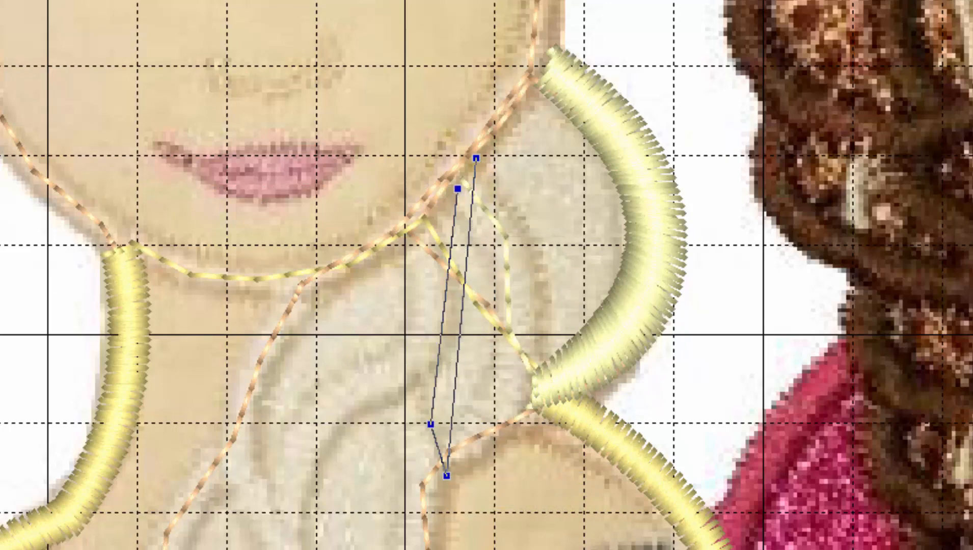
key(Return)
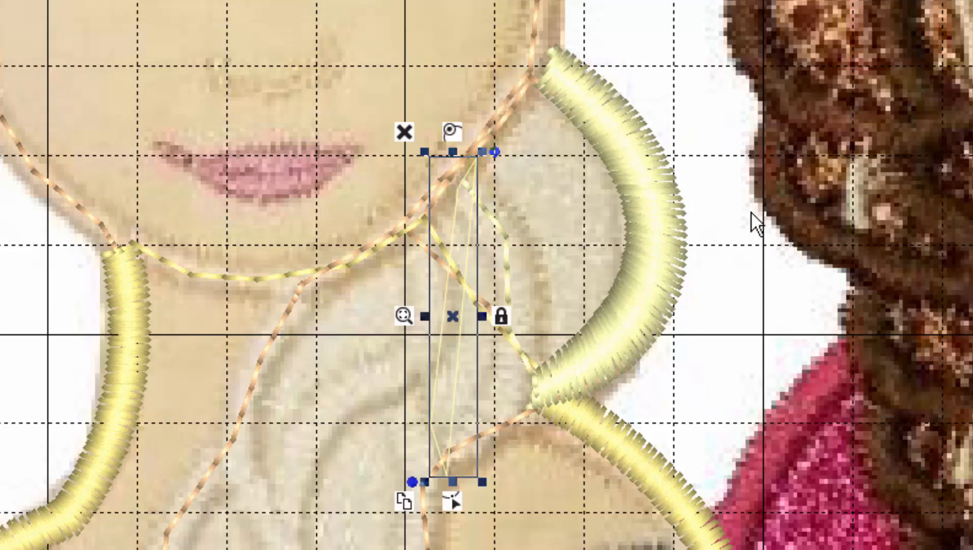
Step: Bow both long sides of the narrow shape outward to follow the braid strand, adjusting its lower outer corner
click(453, 503)
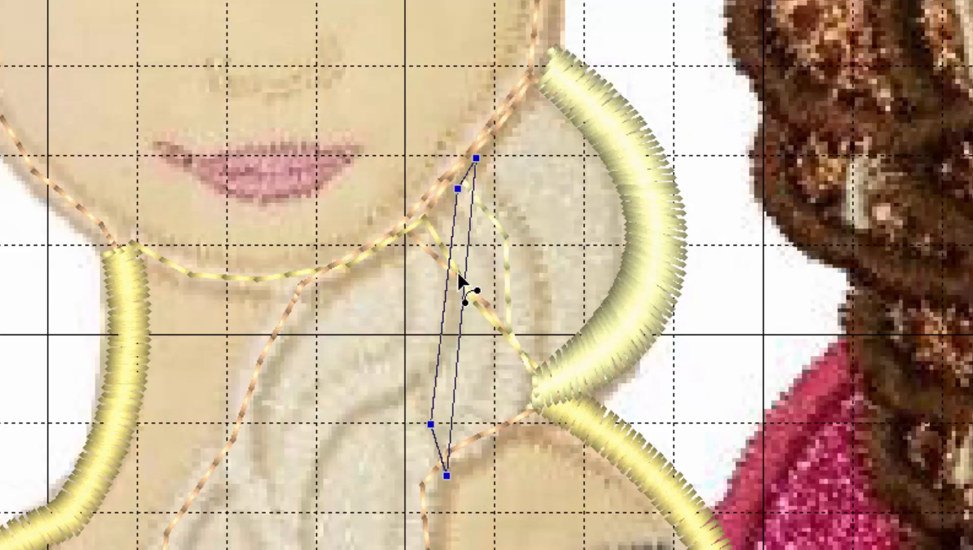
drag(463, 319, 558, 327)
drag(447, 329, 518, 312)
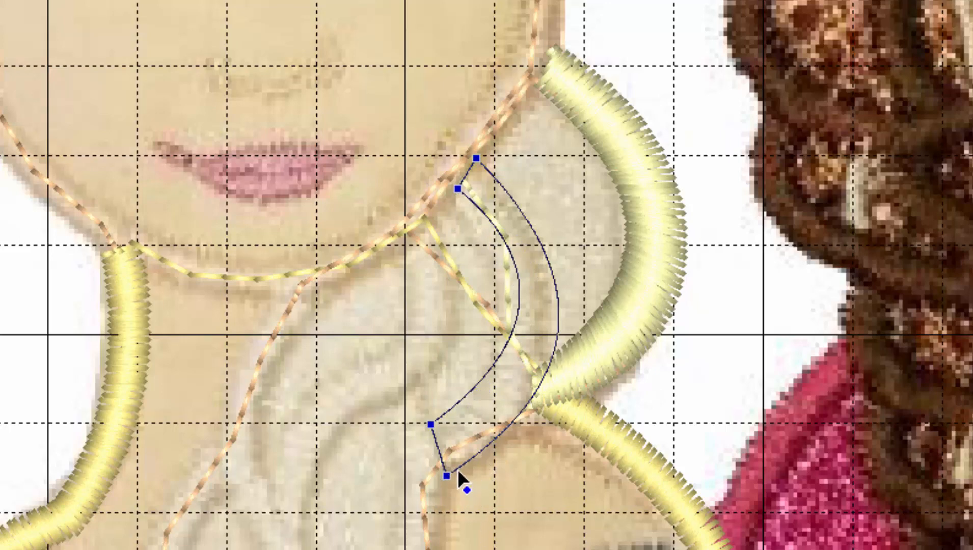
mouse_move(448, 477)
mouse_down()
mouse_move(428, 476)
mouse_move(439, 482)
mouse_up()
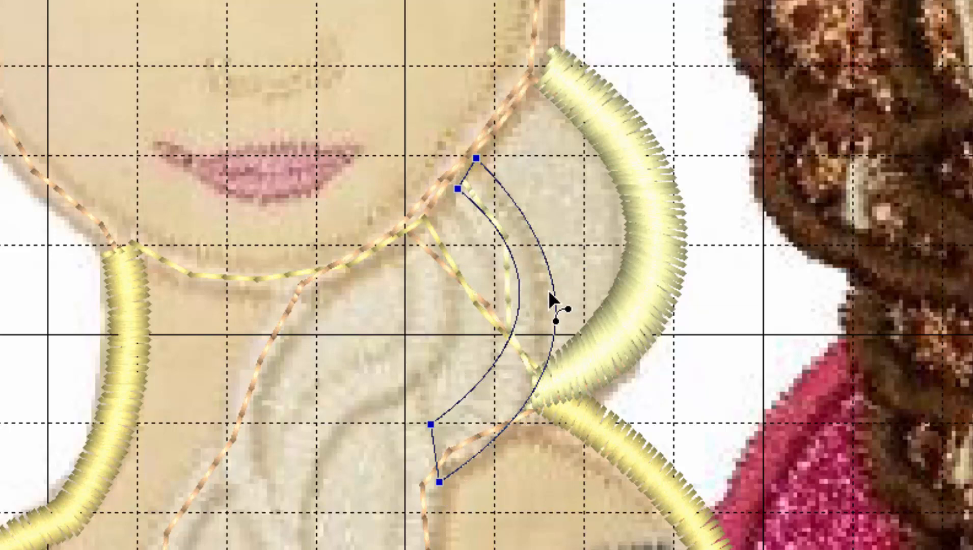
drag(517, 329, 501, 318)
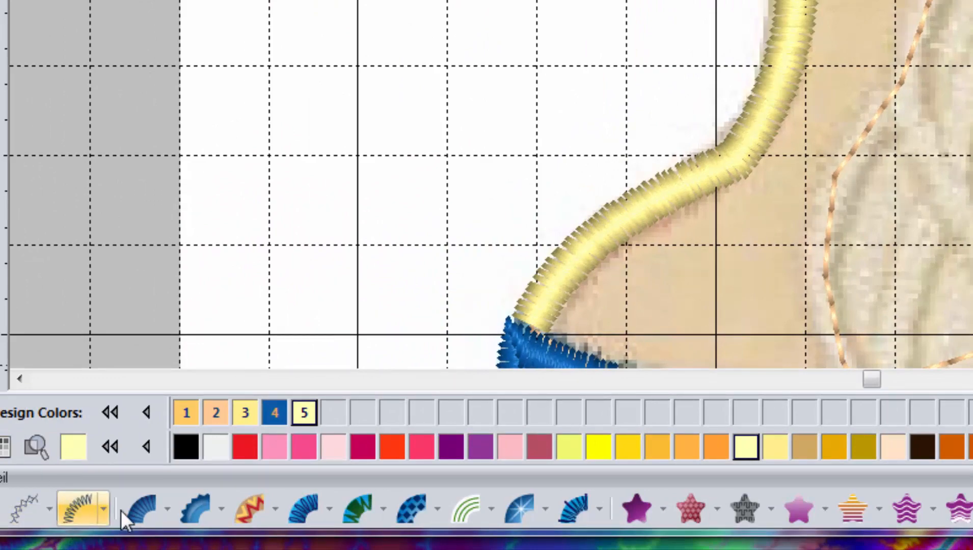
Step: Convert the curved strand shape to satin and add three inclination lines across its width
click(78, 508)
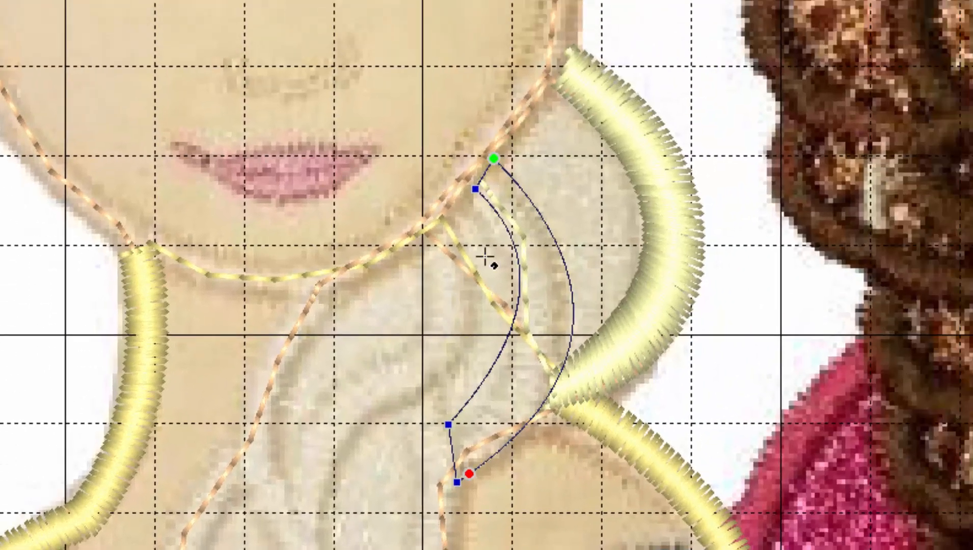
click(510, 236)
click(541, 218)
click(507, 337)
click(568, 356)
click(459, 410)
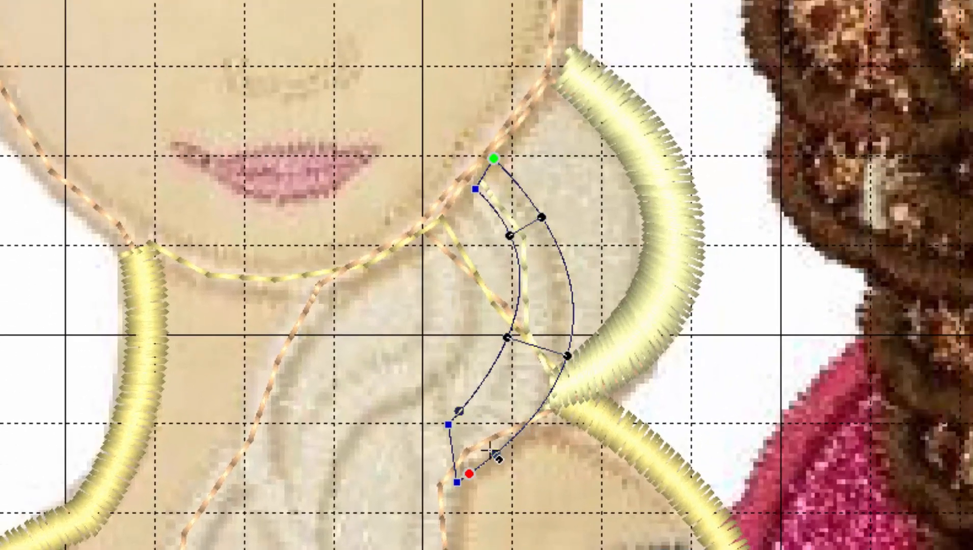
click(492, 458)
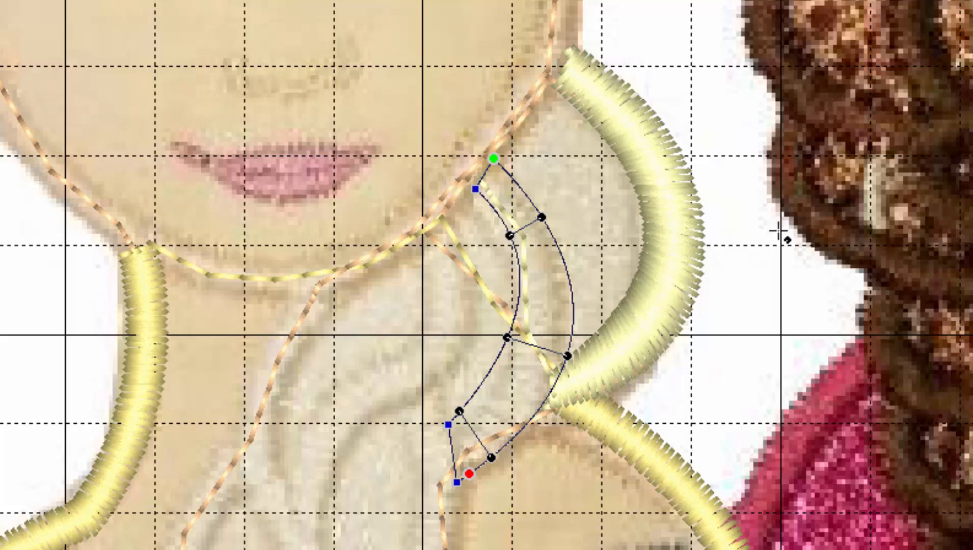
key(Return)
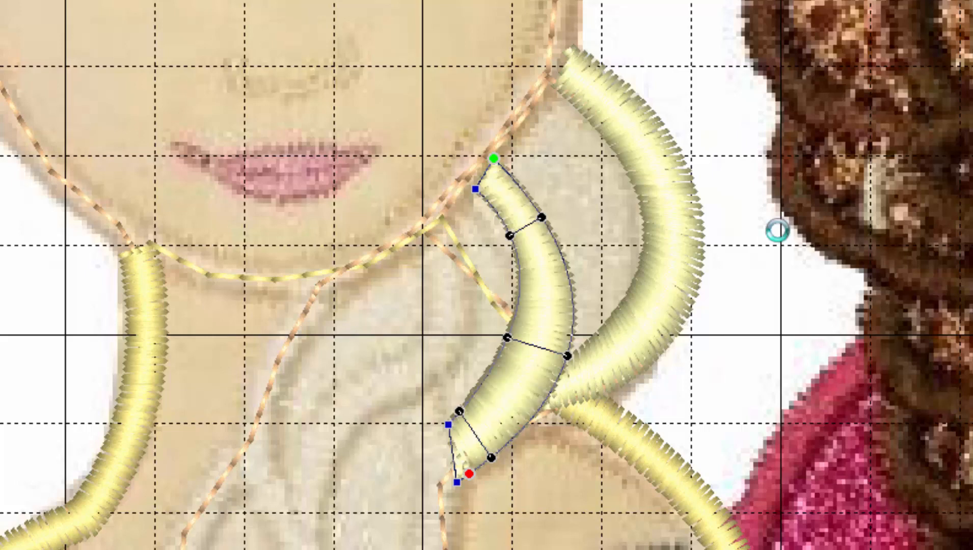
Step: Place the strand satin's entry point mid-upper end and its exit point at the lower tip, and adjust its inner edge curve
click(484, 175)
click(442, 484)
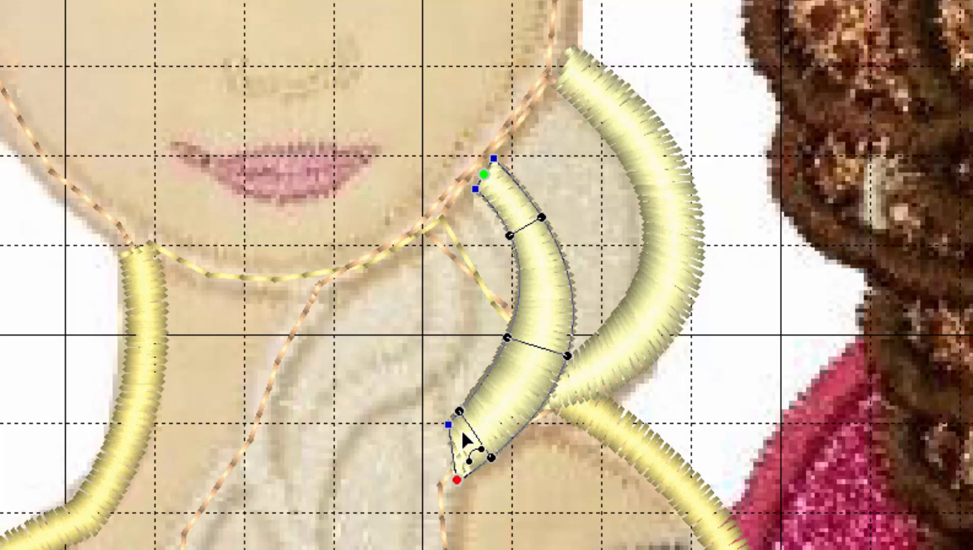
click(809, 367)
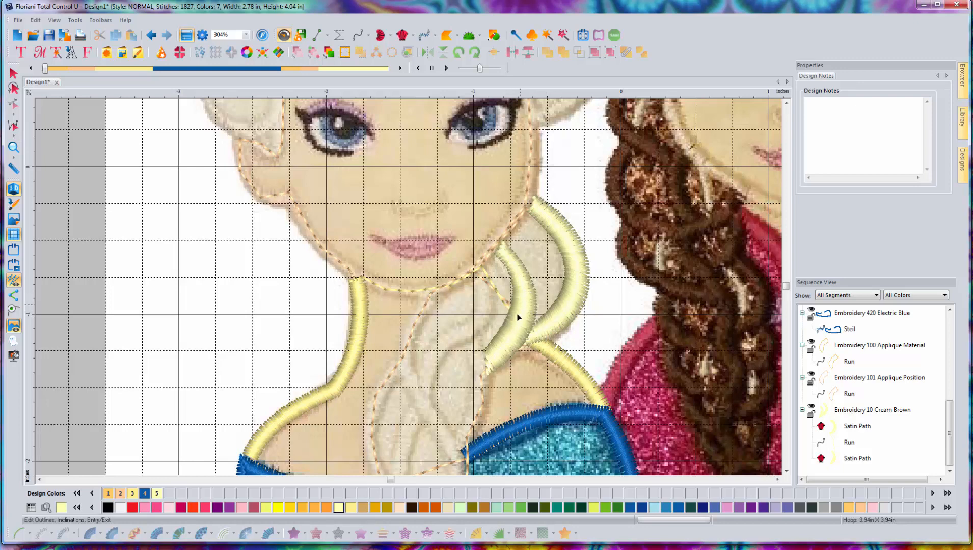
click(516, 329)
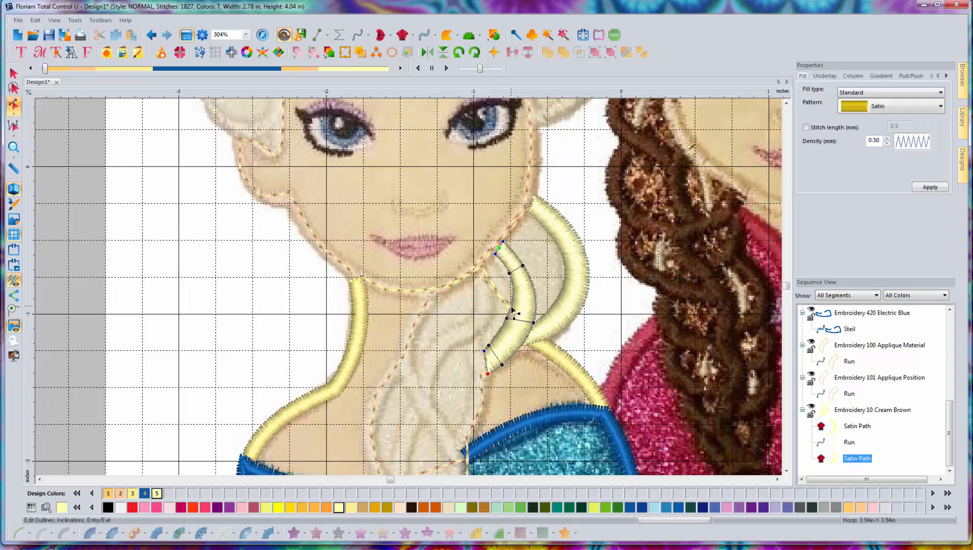
mouse_move(512, 311)
mouse_down()
mouse_move(529, 312)
mouse_move(515, 315)
mouse_up()
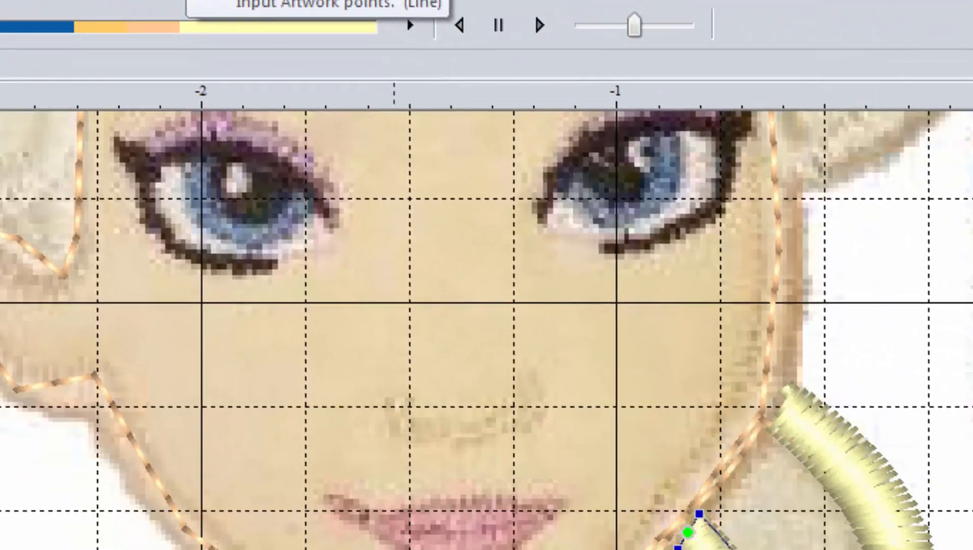
Step: Trace an open line from the strand satin's lower tip along the braid edge to the blue bodice border and make it a run
click(252, 101)
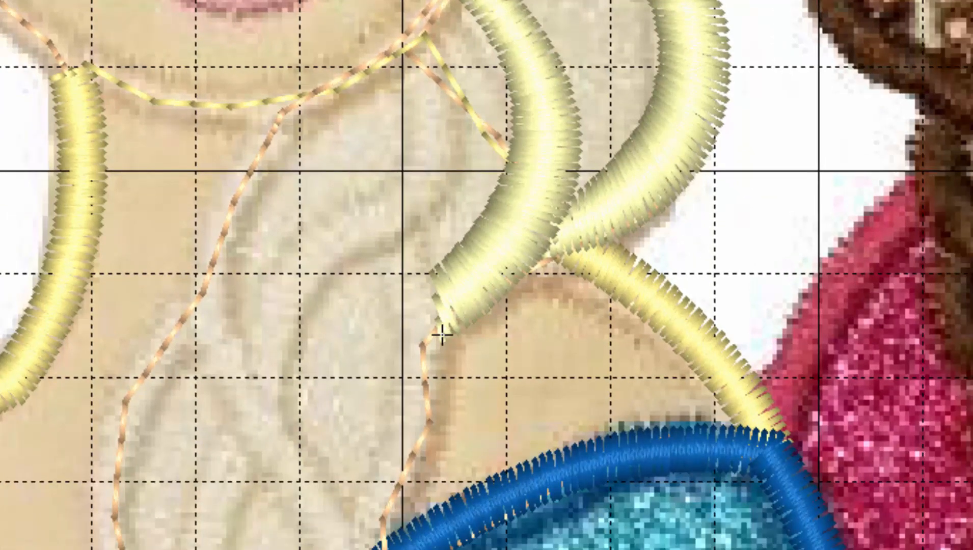
click(442, 335)
click(426, 361)
click(419, 432)
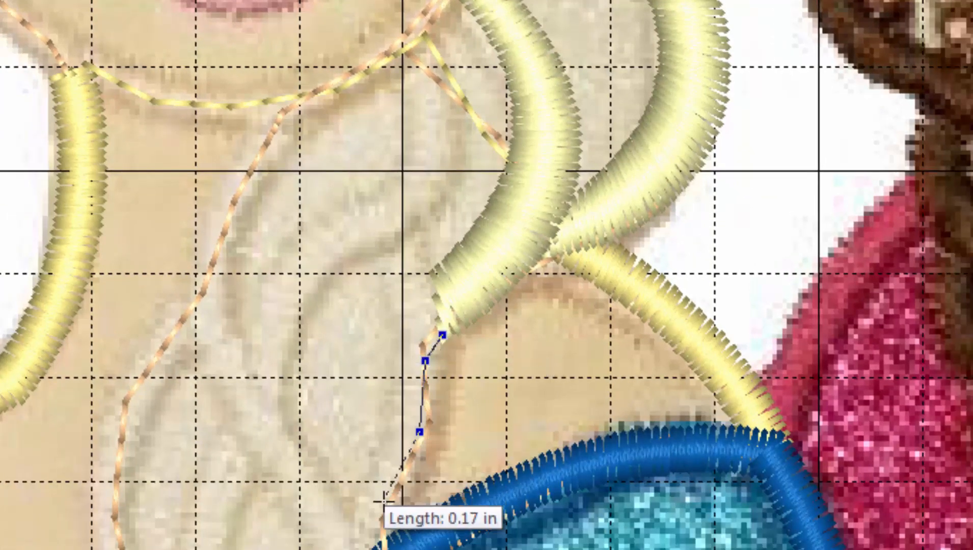
click(384, 502)
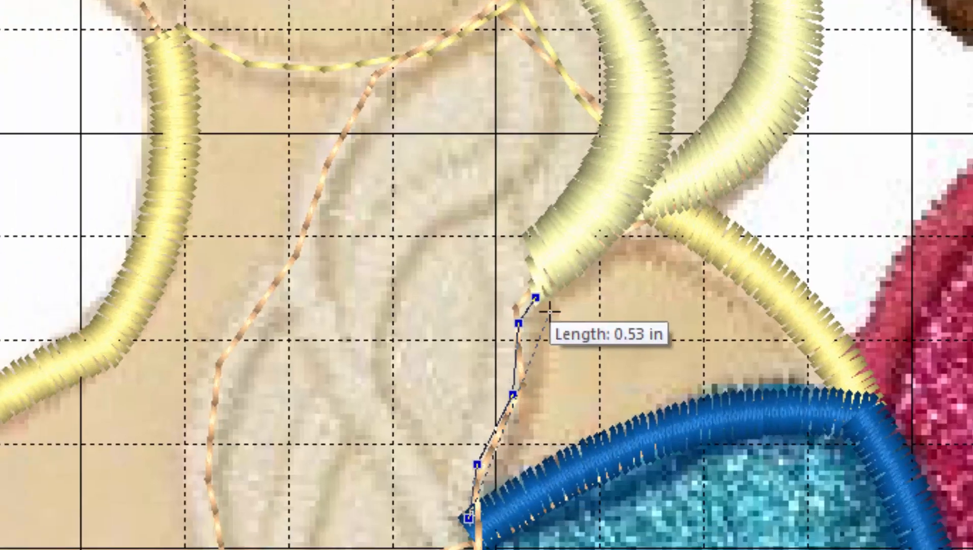
right_click(455, 350)
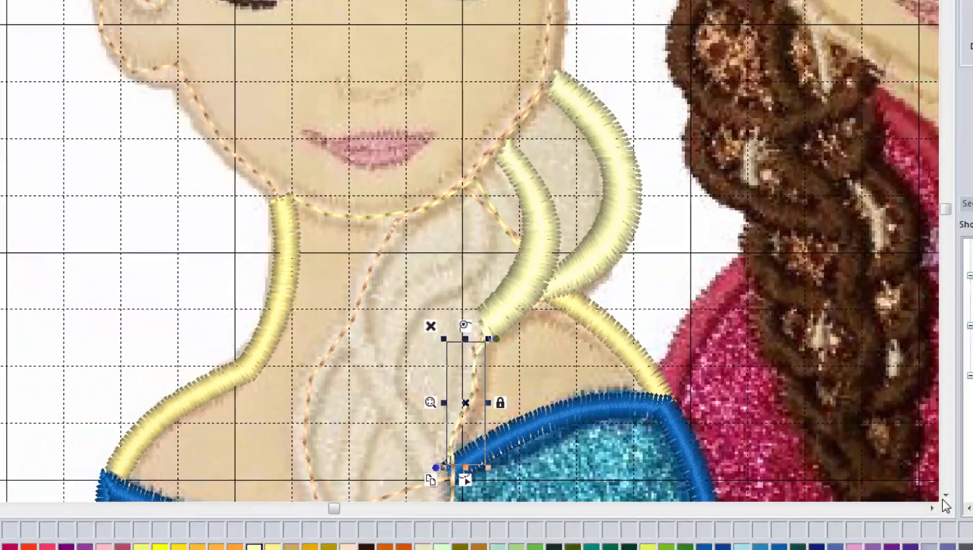
click(786, 472)
click(786, 471)
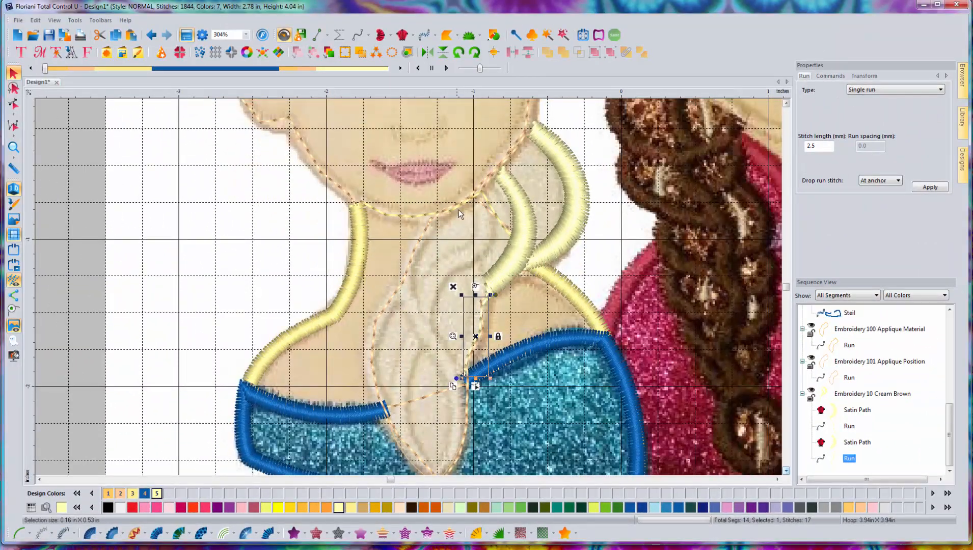
Step: Outline a closed four-point shape along the braid's edge between the second satin strand and the blue bodice border
click(316, 35)
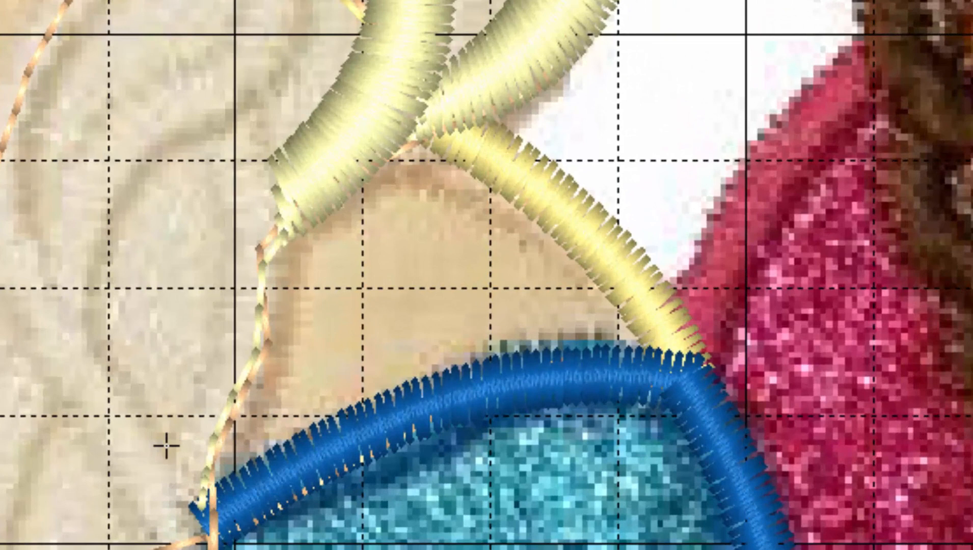
click(166, 446)
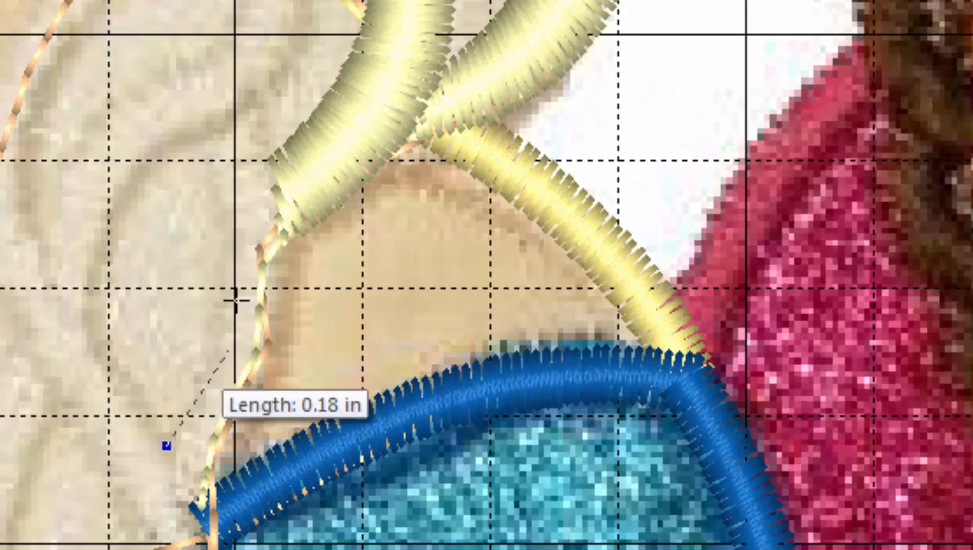
click(212, 125)
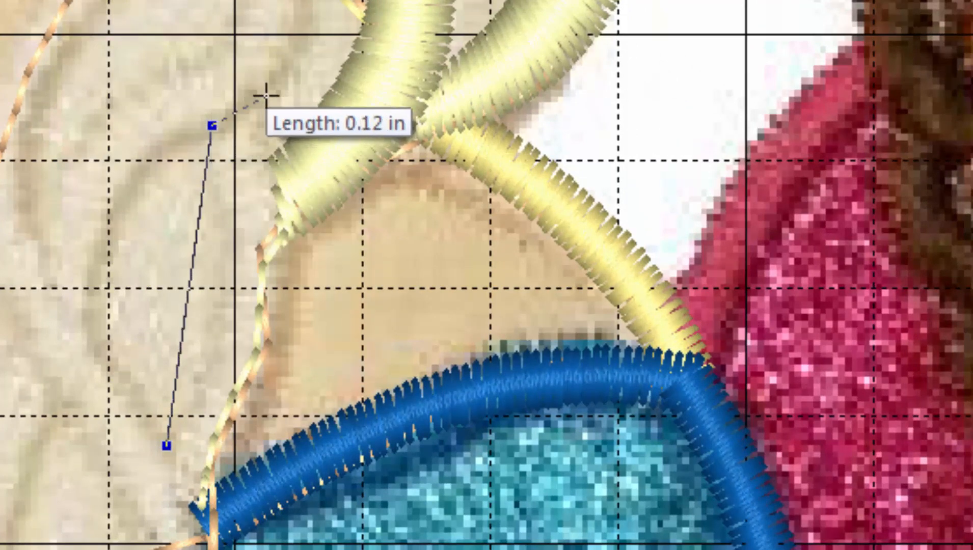
click(266, 96)
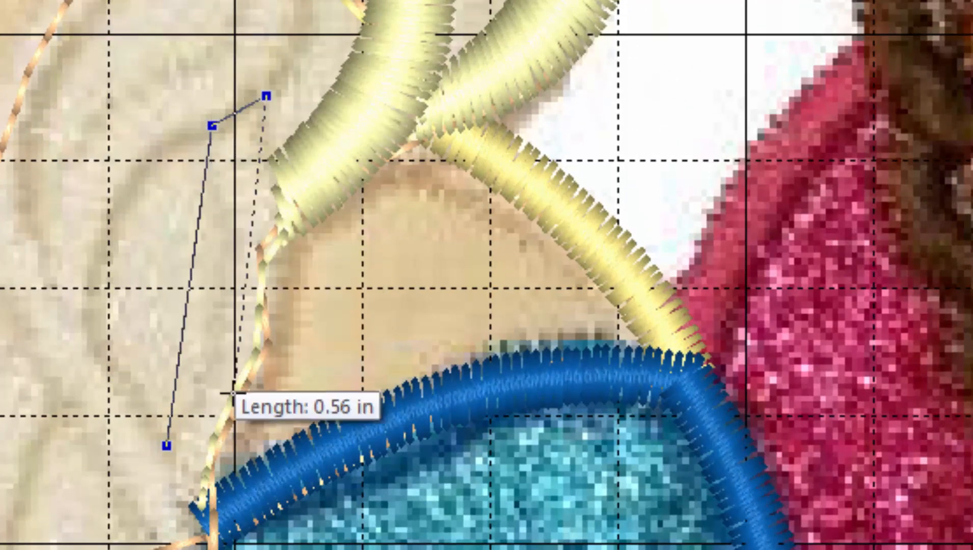
click(219, 505)
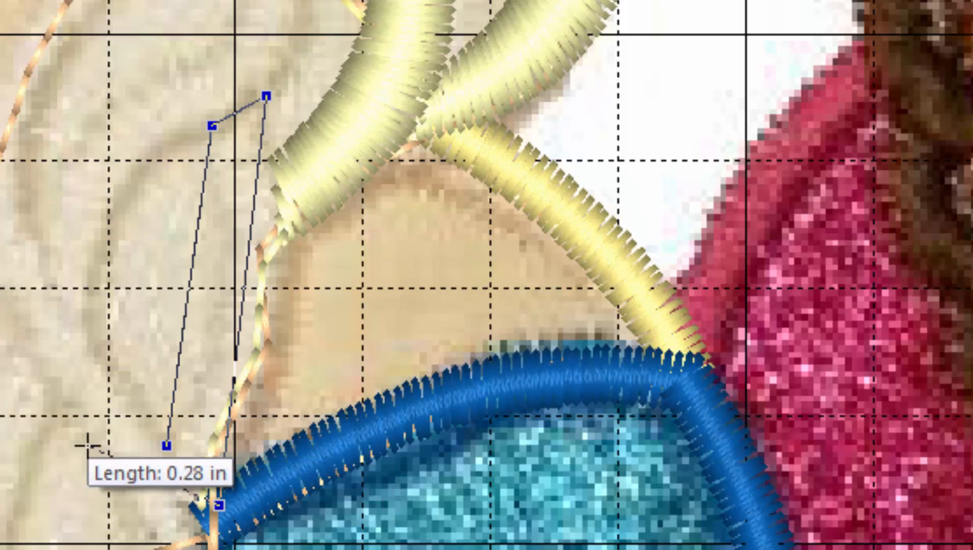
key(Return)
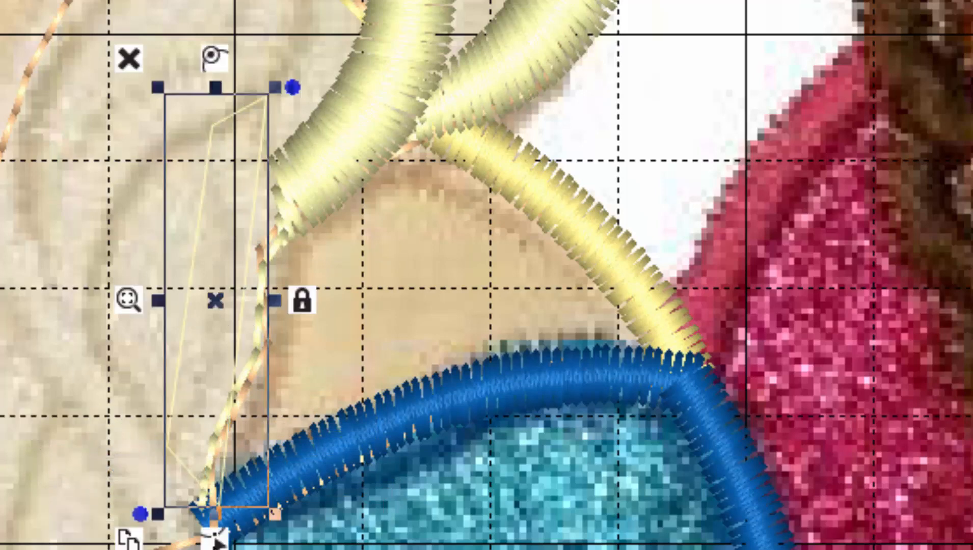
Step: Curve both long sides of the lower braid shape outward so it covers the traced braid edge
click(216, 538)
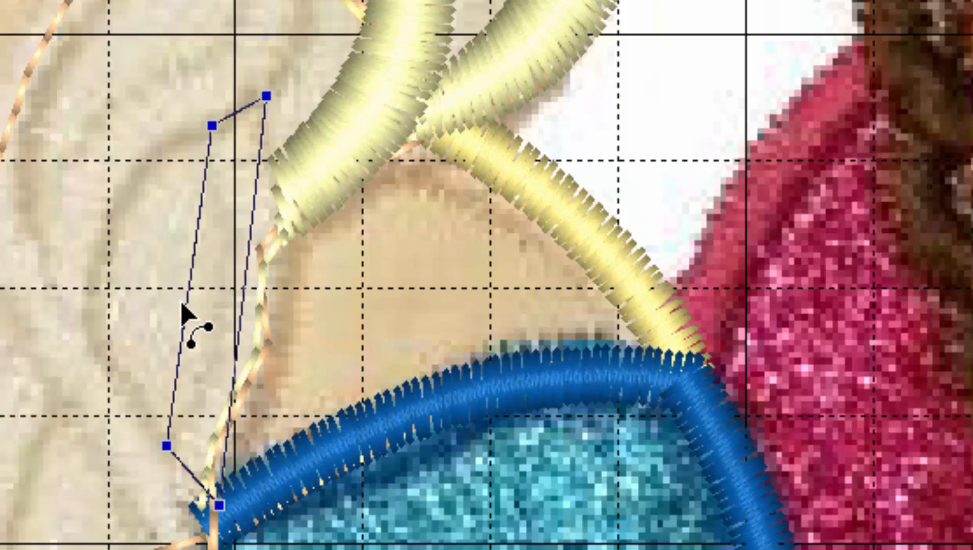
drag(191, 326, 227, 334)
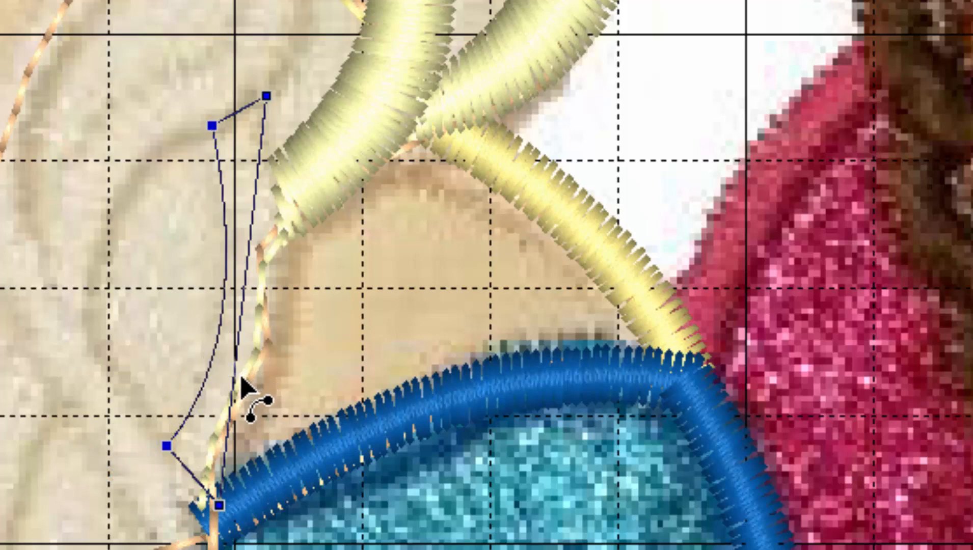
drag(244, 382, 280, 384)
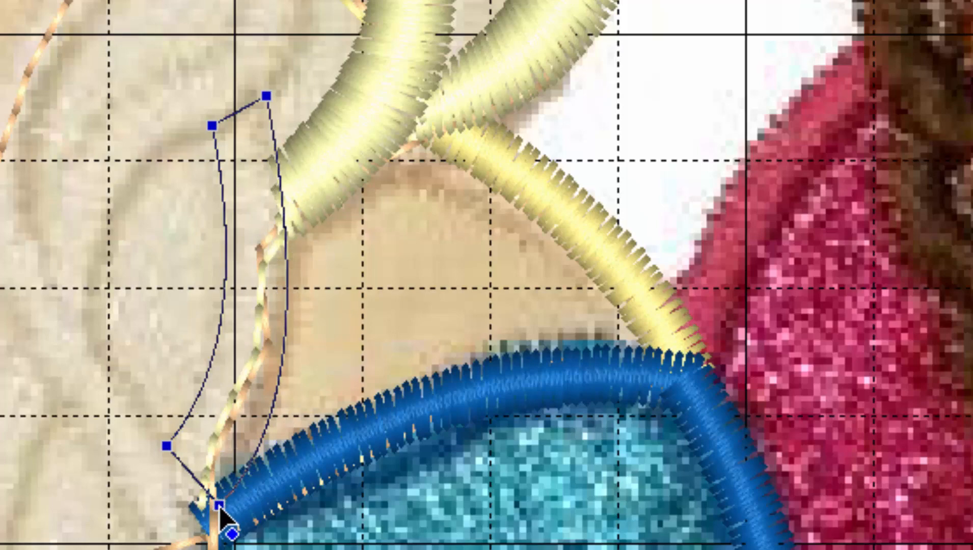
scroll(523, 289, down, 3)
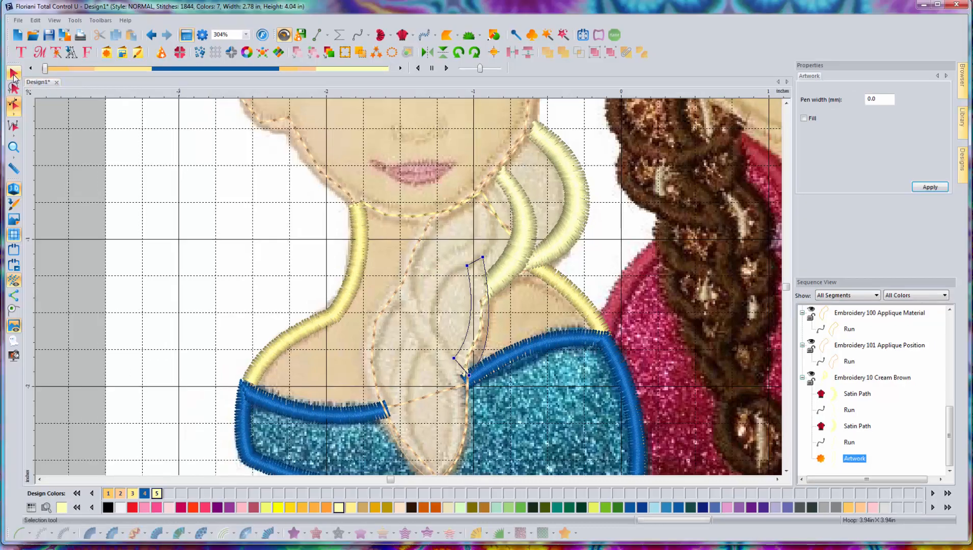
Step: Convert the lower braid shape to satin and add three inclination lines across it
click(14, 73)
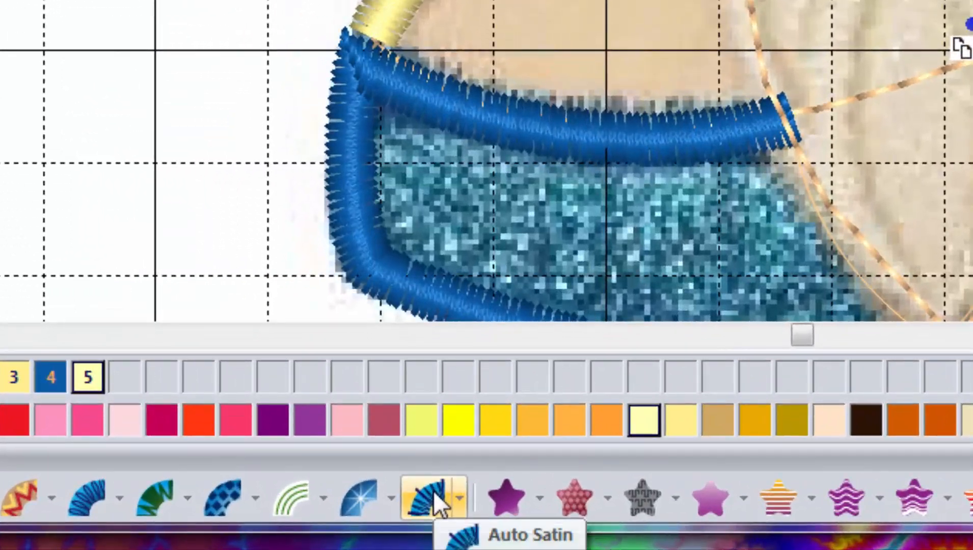
click(434, 490)
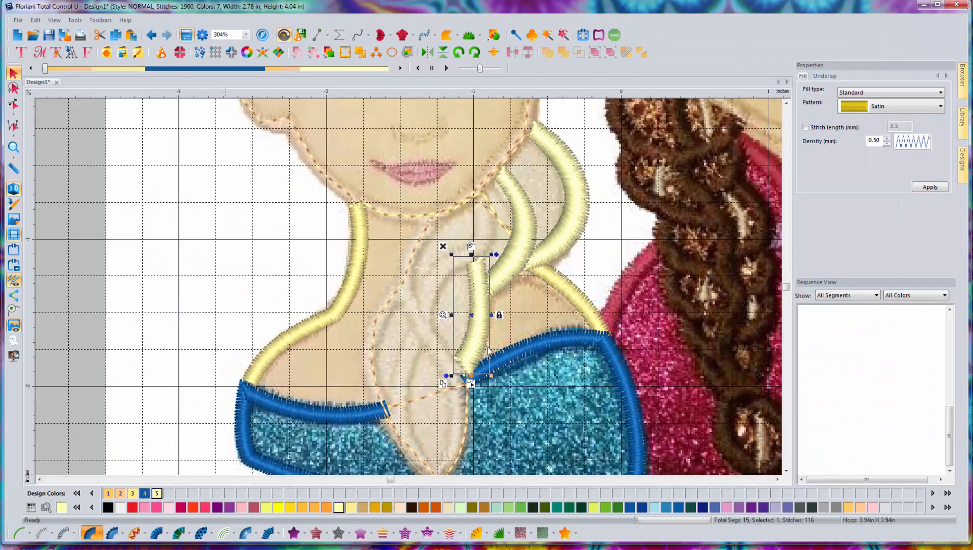
click(473, 380)
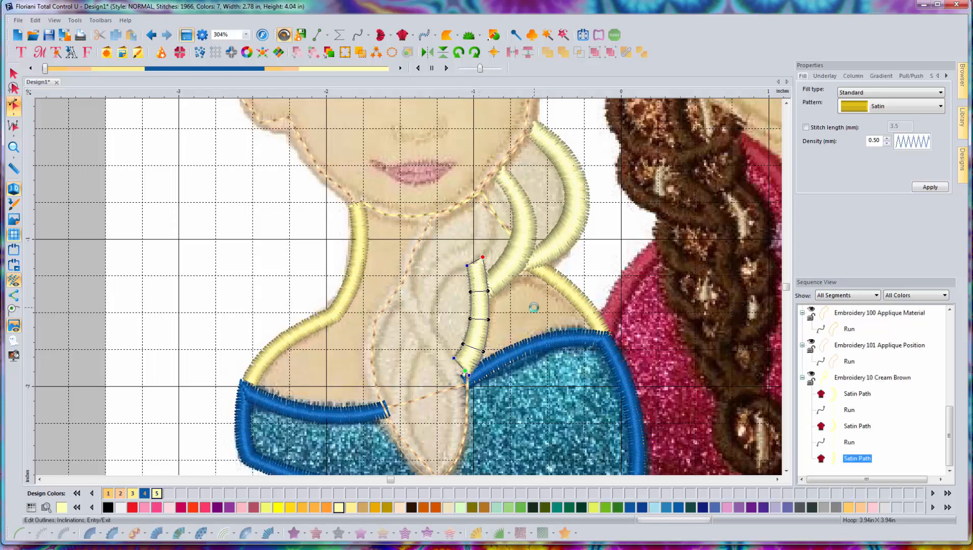
Step: Trace an open line from the top of the lower braid satin up to the chin line and make it a run
click(14, 73)
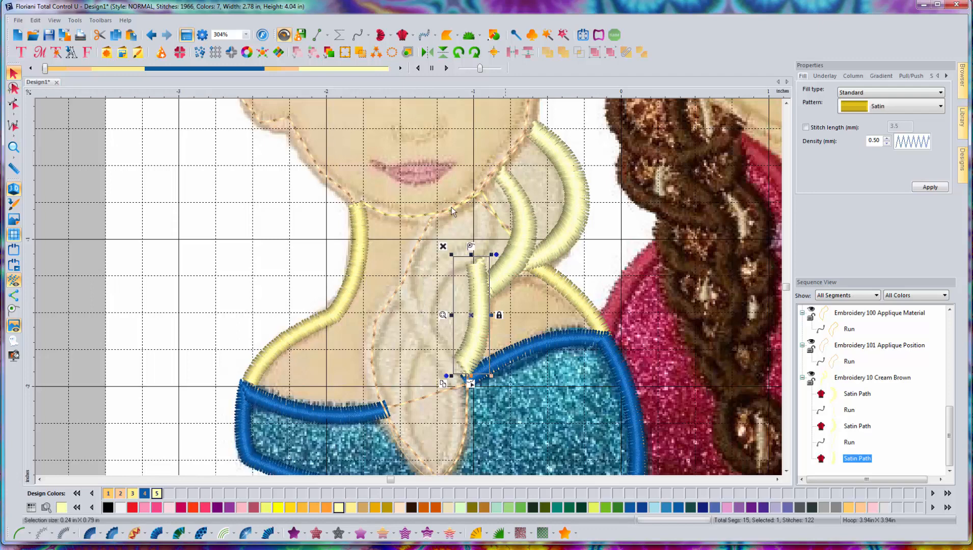
click(319, 35)
click(476, 260)
click(480, 244)
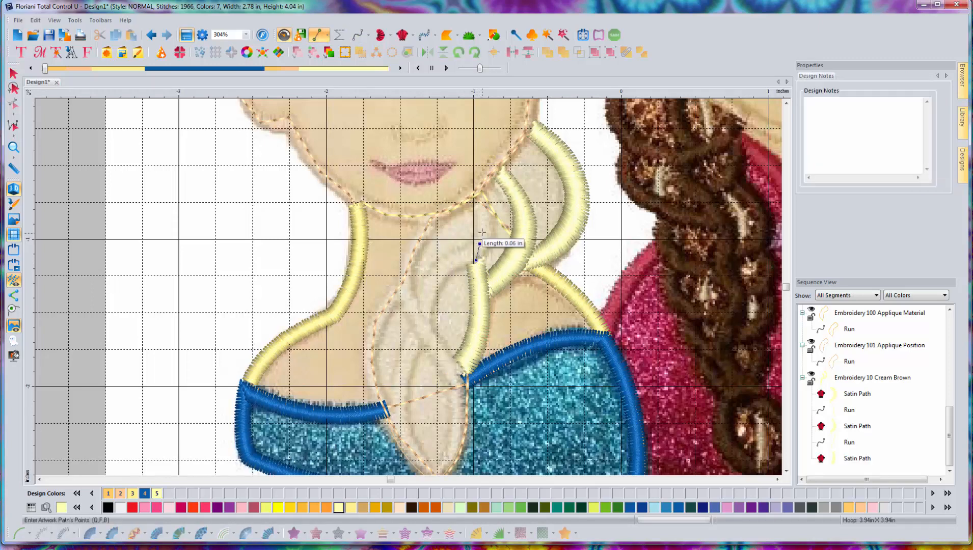
click(482, 231)
click(484, 216)
click(481, 199)
key(Return)
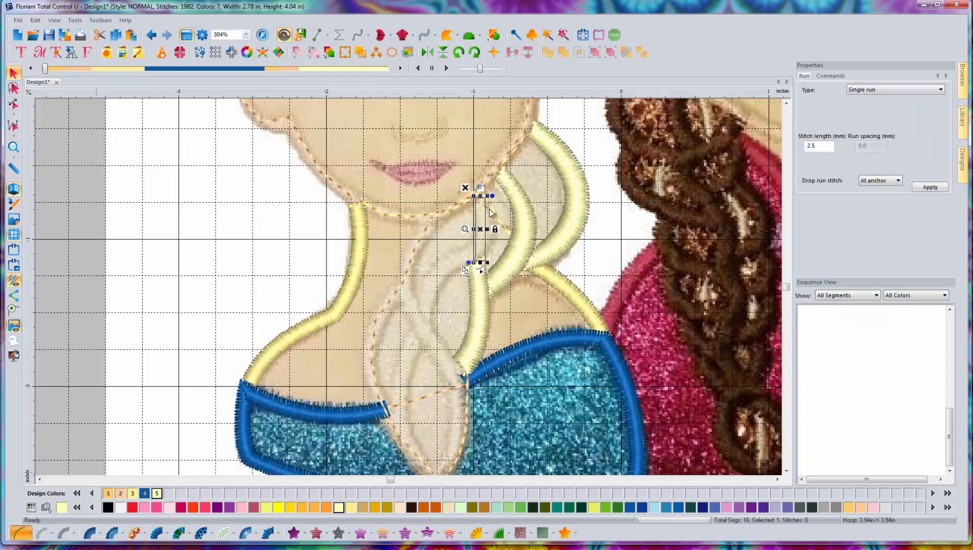
Step: Outline a closed six-point shape from the chin line, over the top of the lower satin, into the middle of the braid
click(319, 34)
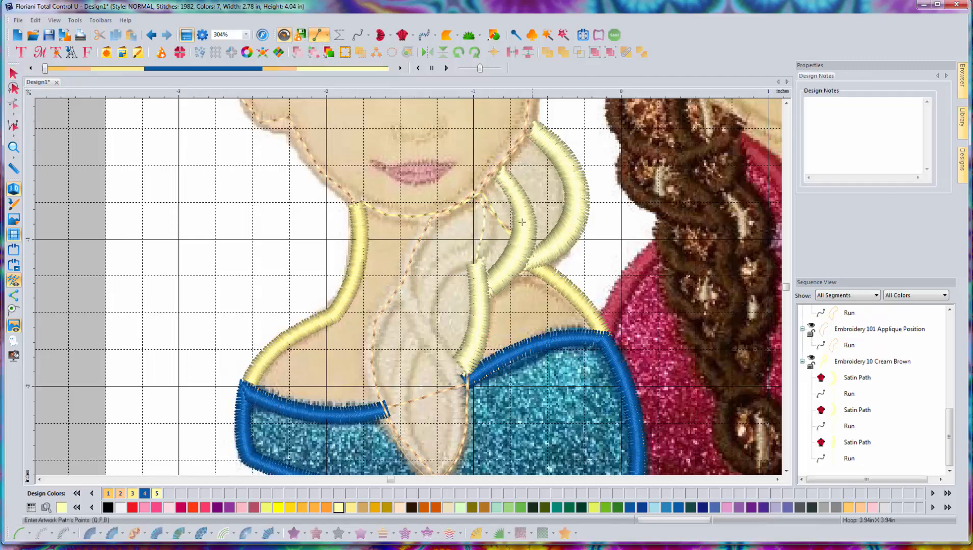
click(490, 190)
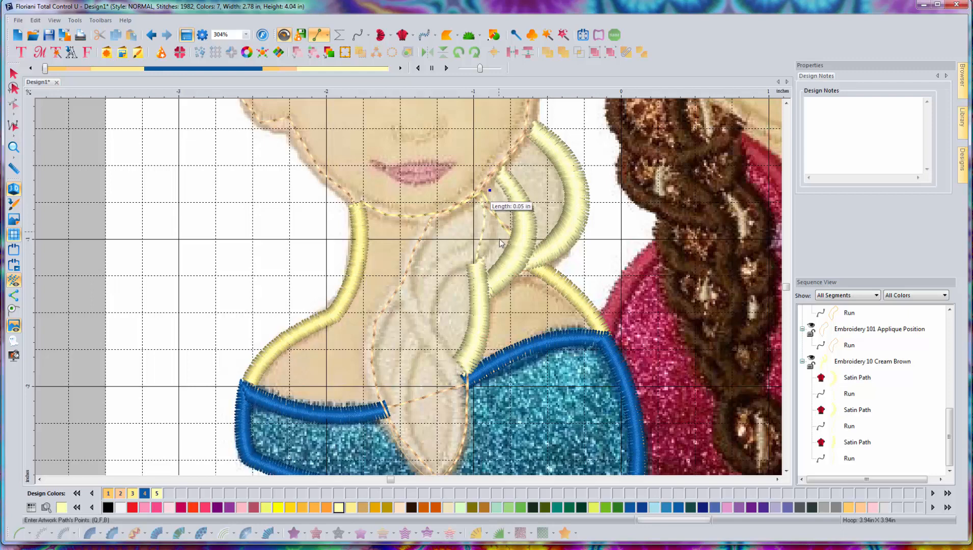
click(465, 265)
click(433, 331)
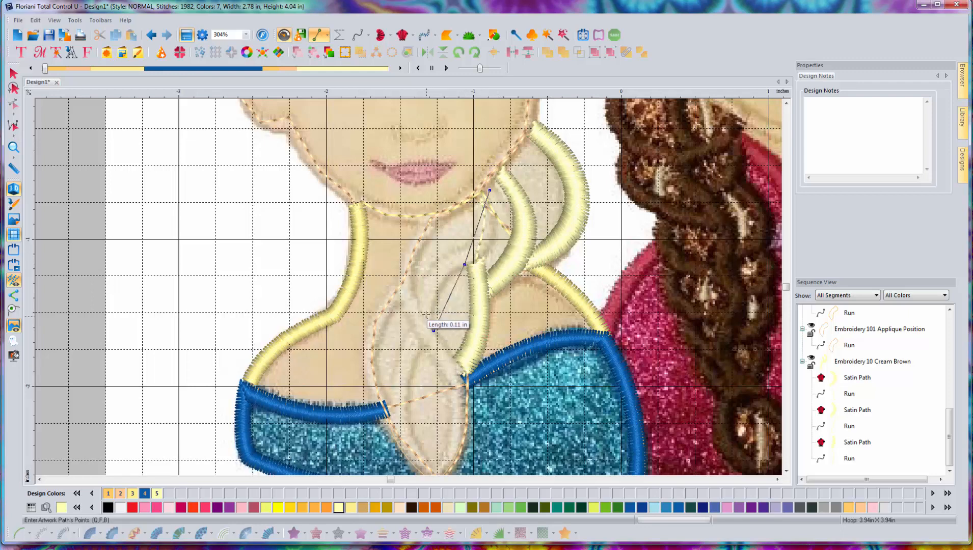
click(419, 304)
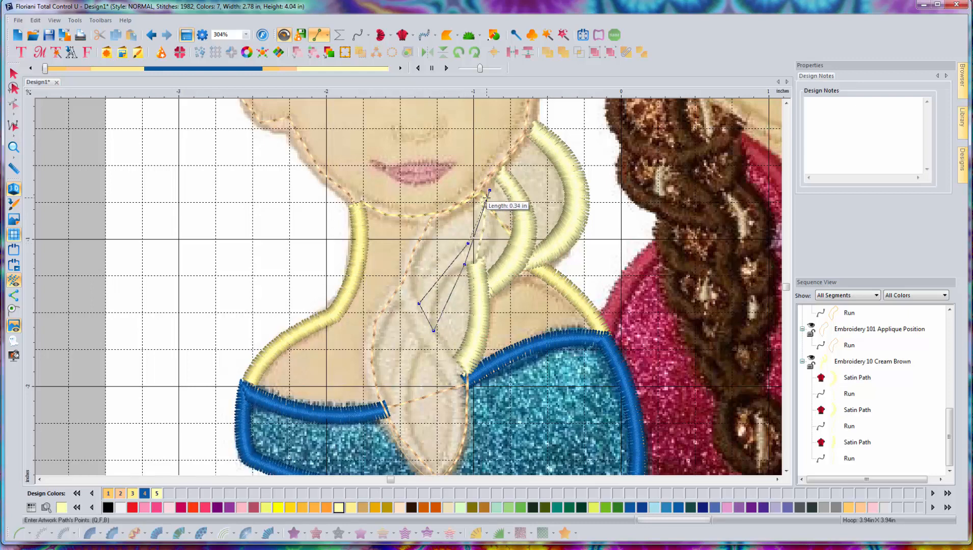
click(468, 244)
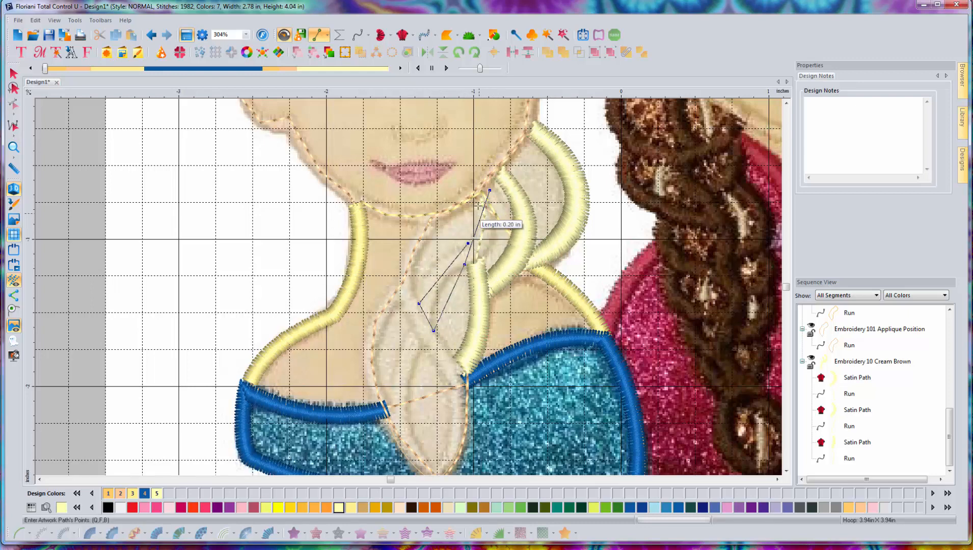
click(495, 200)
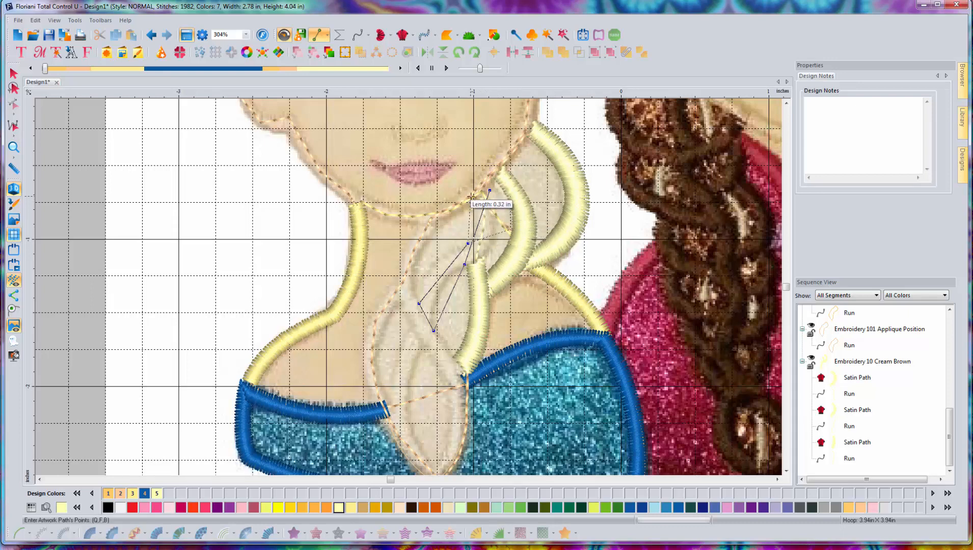
key(BackSpace)
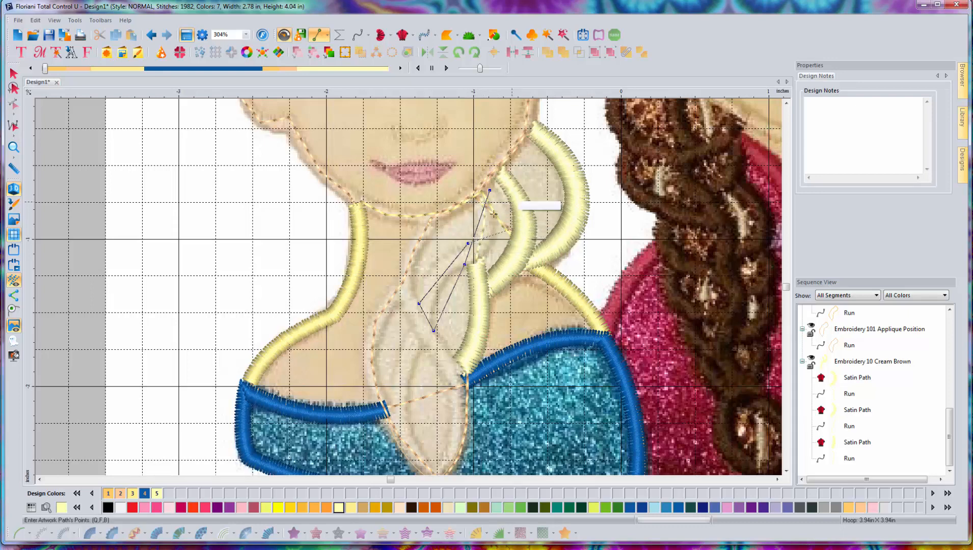
click(478, 198)
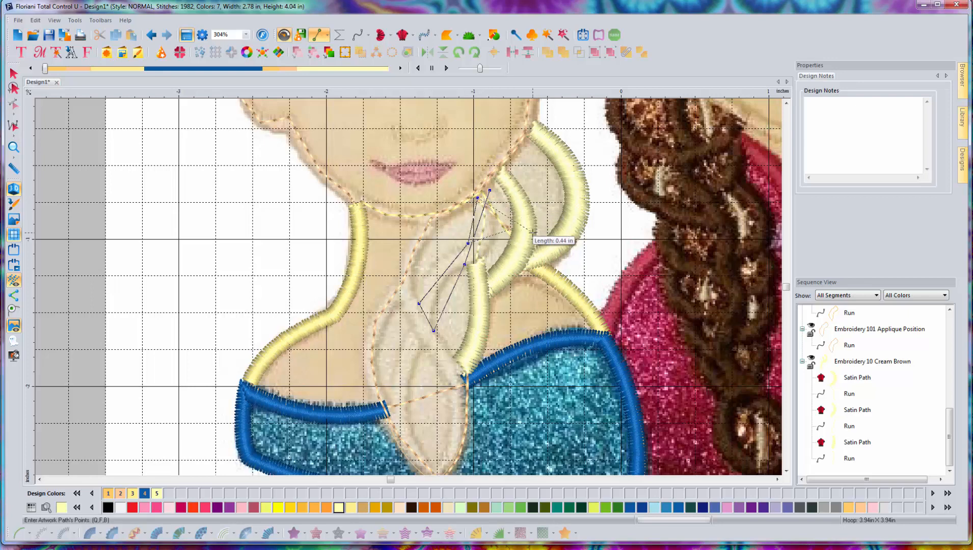
key(Return)
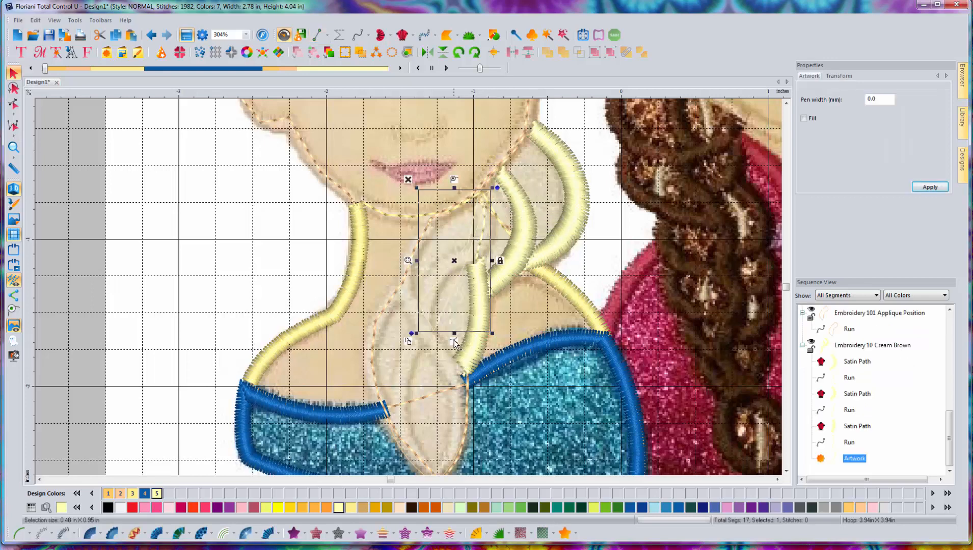
Step: Curve the sides of the middle strand shape into an S and adjust its points to follow the braid artwork
click(455, 342)
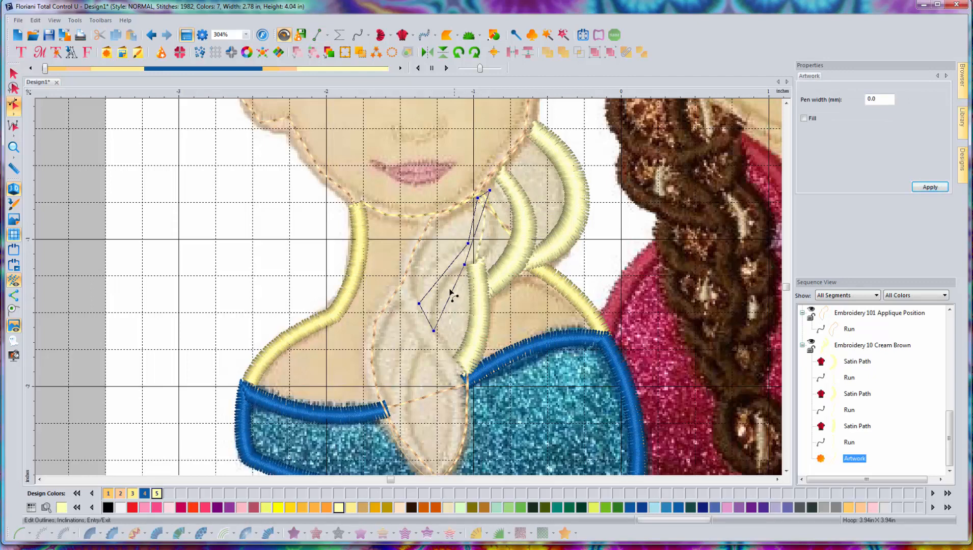
drag(441, 276, 430, 265)
drag(450, 305, 438, 288)
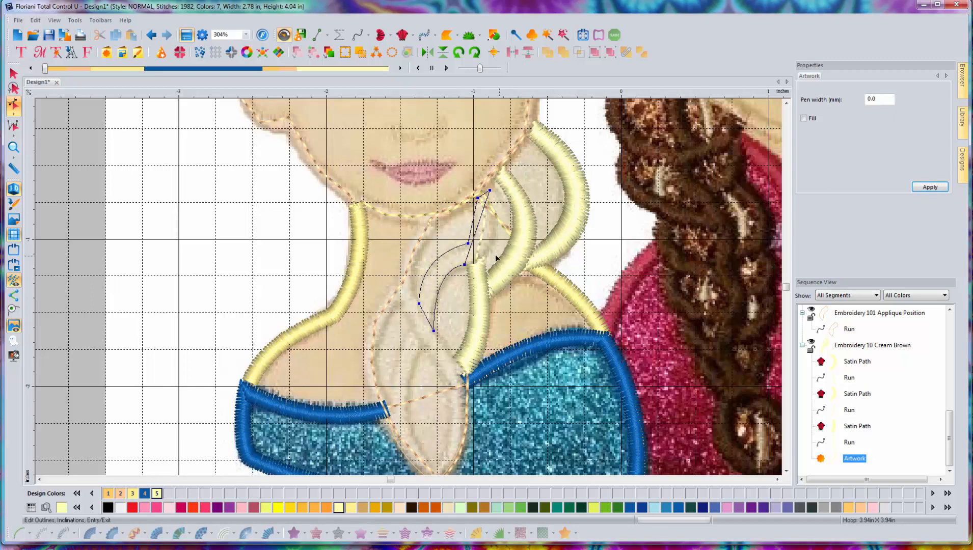
drag(476, 250, 482, 229)
click(472, 243)
drag(470, 245, 462, 247)
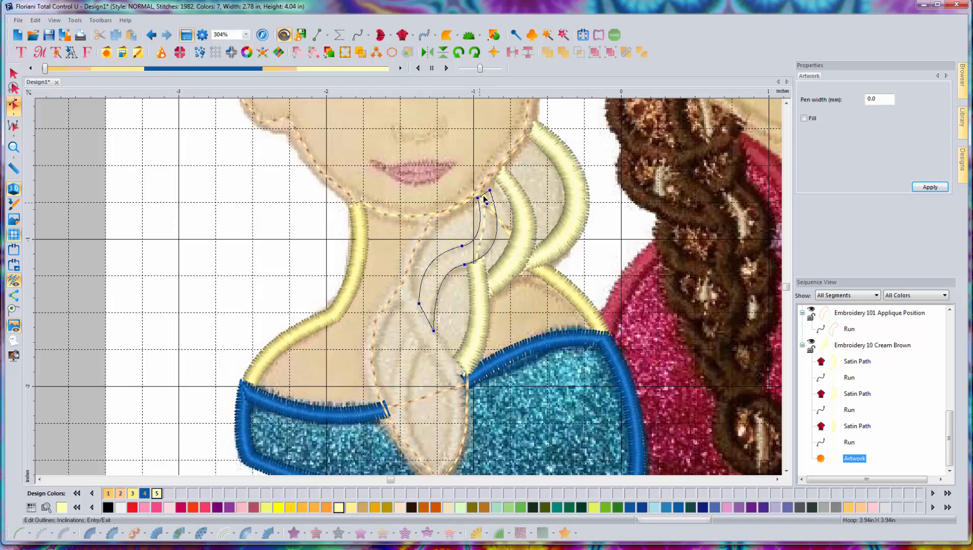
mouse_move(492, 195)
mouse_down()
mouse_move(491, 185)
mouse_move(475, 196)
mouse_up()
Step: Convert the S-shaped middle strand to satin and add three inclination lines across it
click(13, 73)
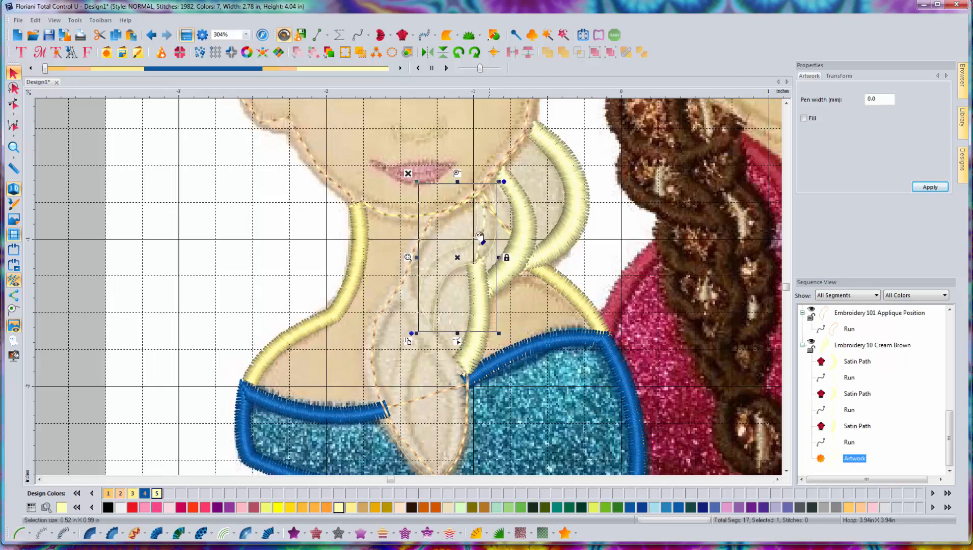
click(91, 533)
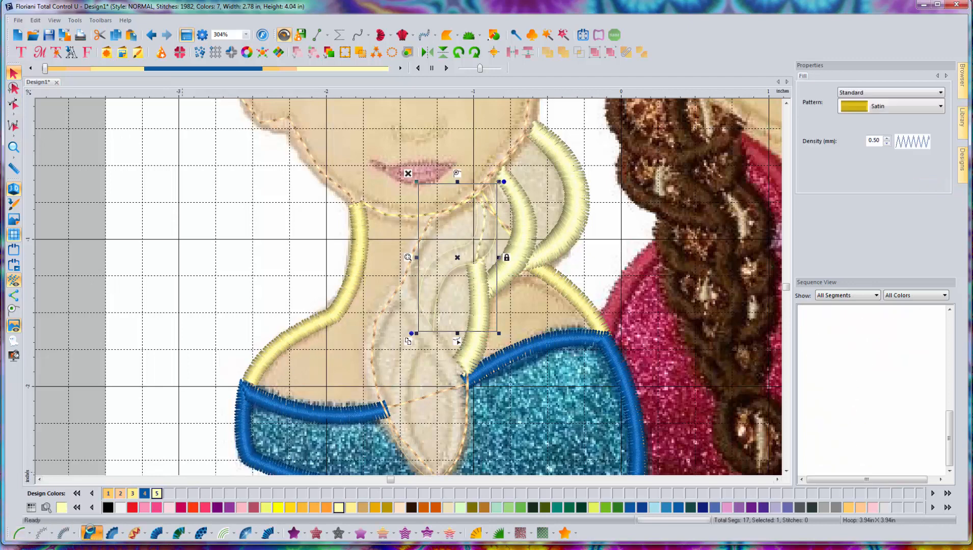
key(Return)
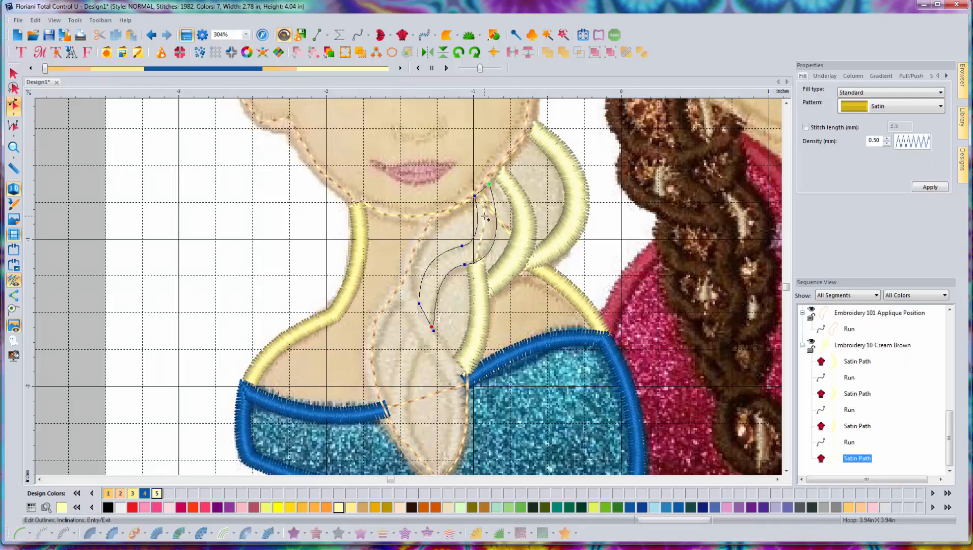
drag(478, 215, 496, 211)
drag(468, 245, 438, 292)
key(Return)
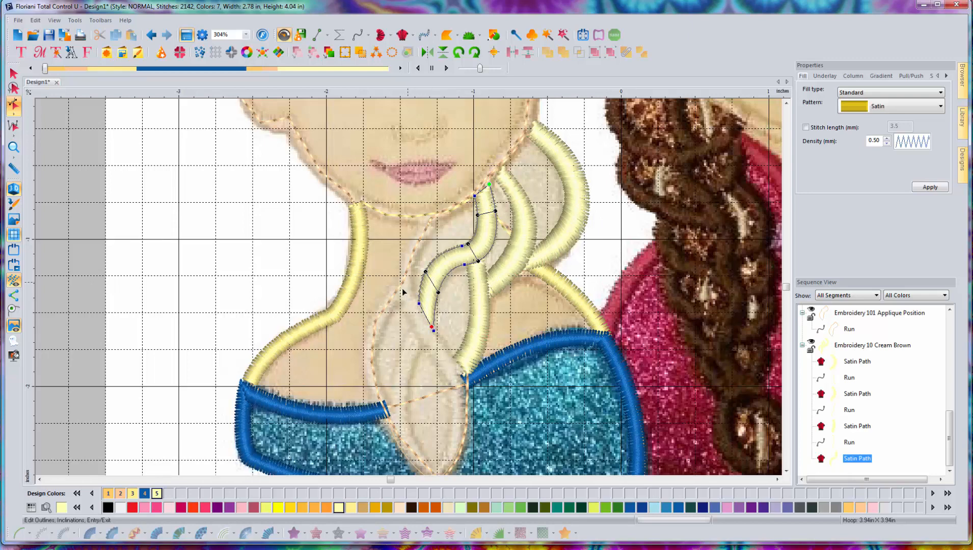
Step: Trace a short line from the S-shaped satin's lower tip down into the braid's tail and make it a run
click(319, 34)
click(432, 329)
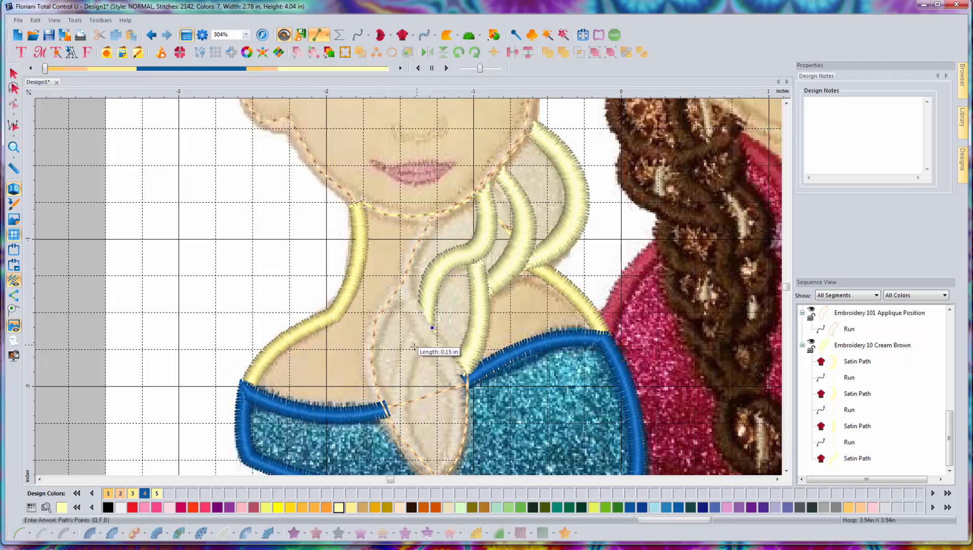
click(414, 350)
right_click(487, 264)
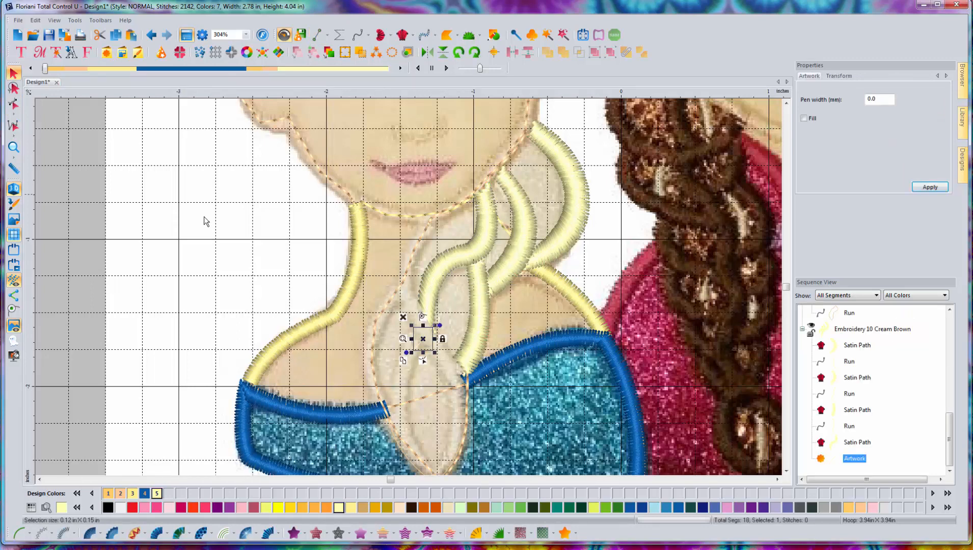
click(18, 533)
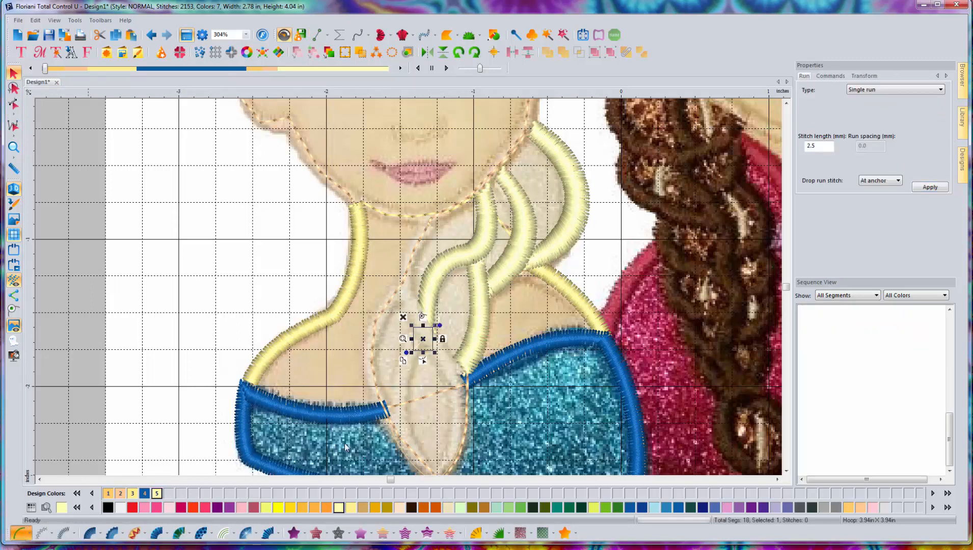
click(424, 381)
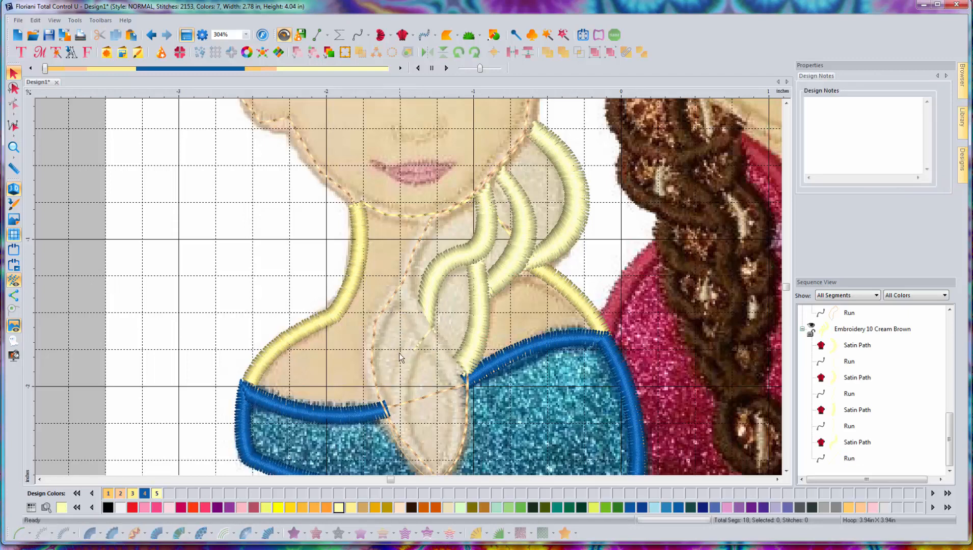
Step: Start an artwork path for the braid's tail section over the blue bodice
click(786, 472)
click(786, 471)
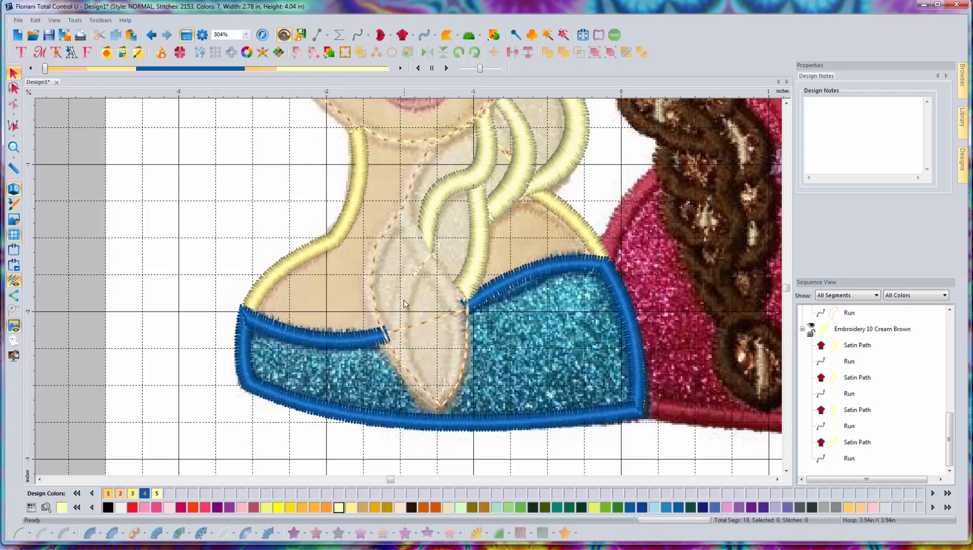
click(316, 34)
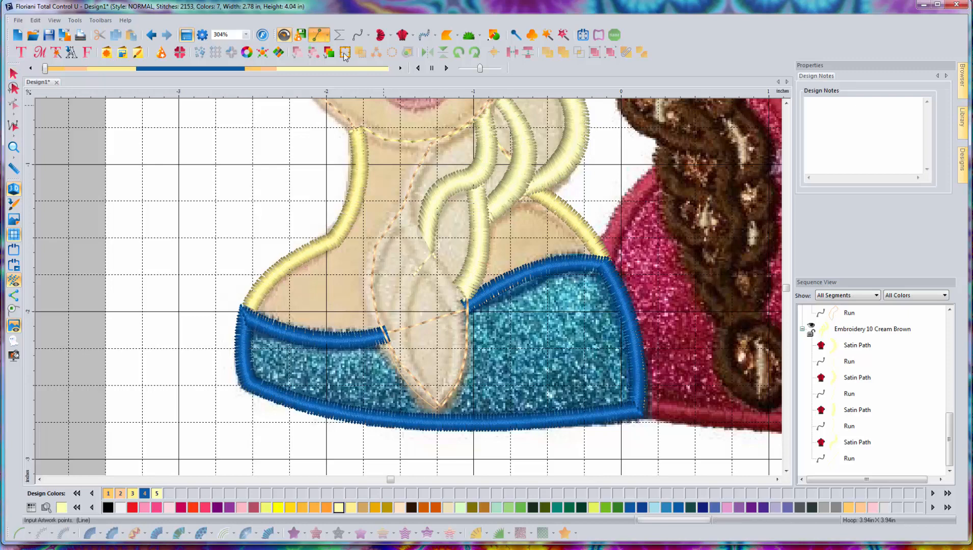
click(411, 256)
click(401, 278)
click(393, 305)
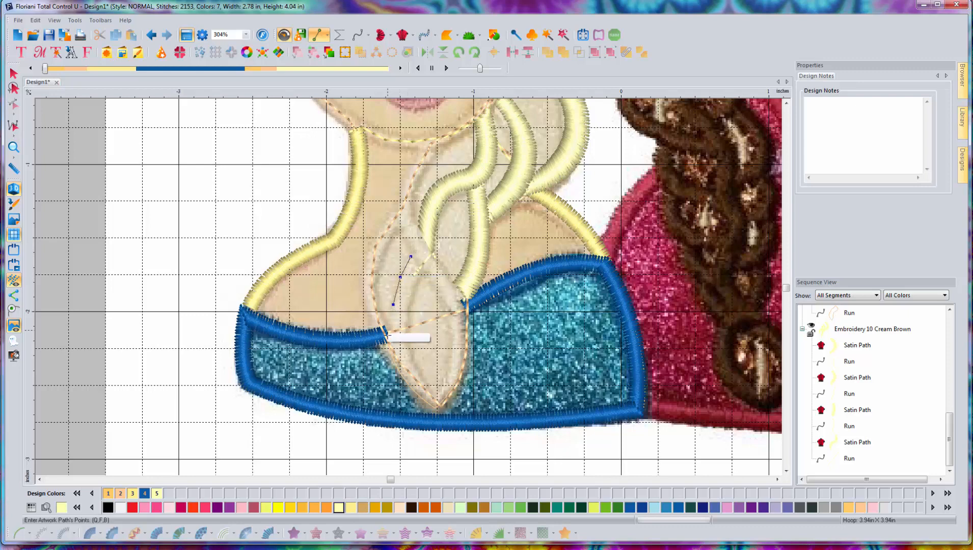
click(388, 339)
click(390, 362)
click(411, 403)
click(437, 411)
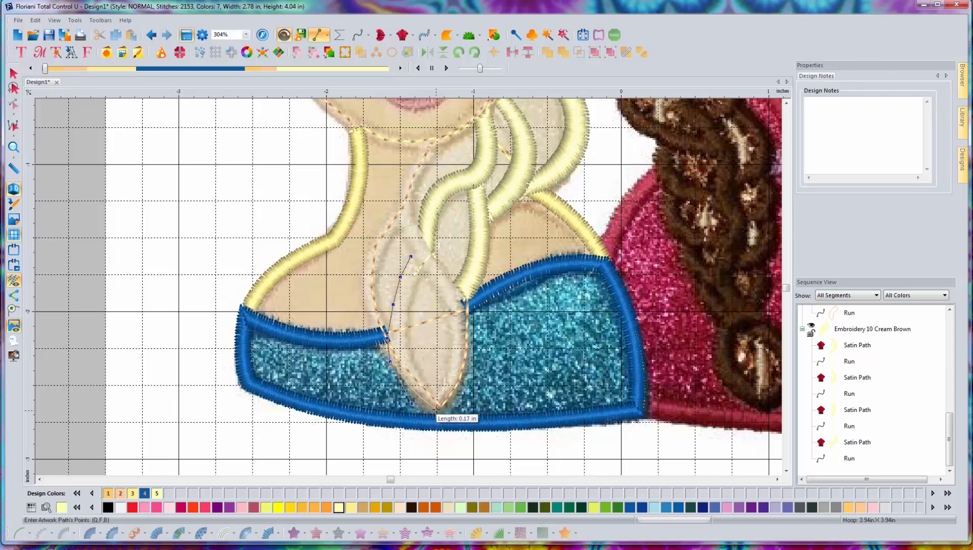
click(465, 380)
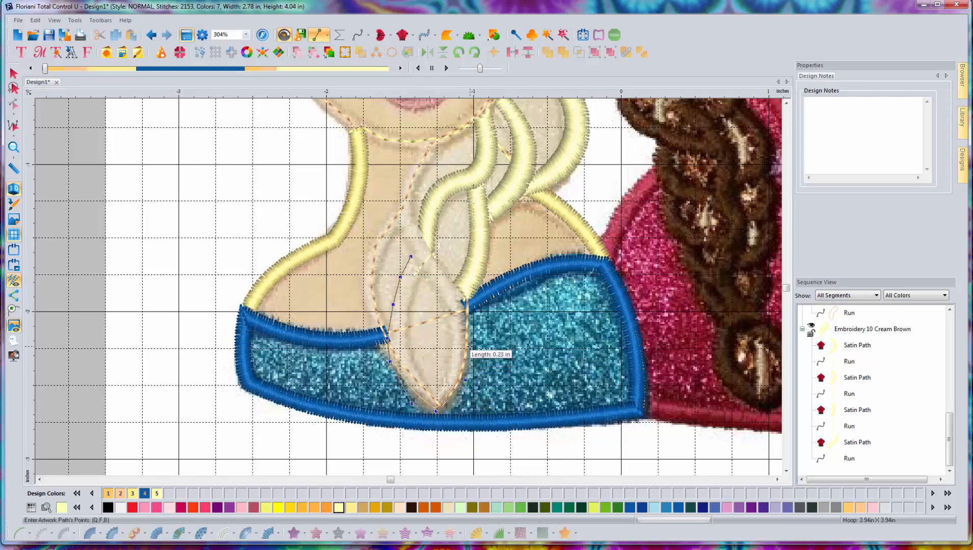
click(469, 312)
click(454, 284)
click(431, 252)
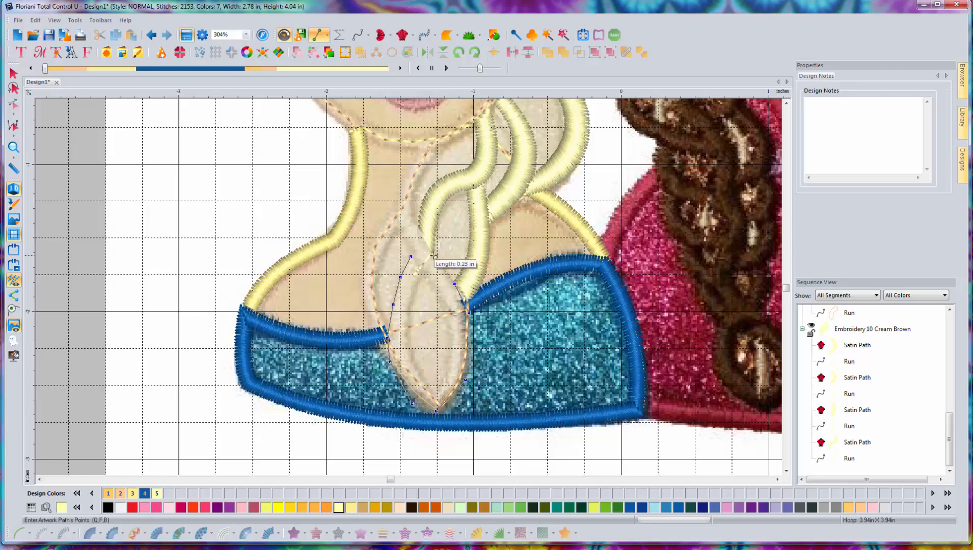
key(BackSpace)
key(BackSpace)
key(BackSpace)
key(BackSpace)
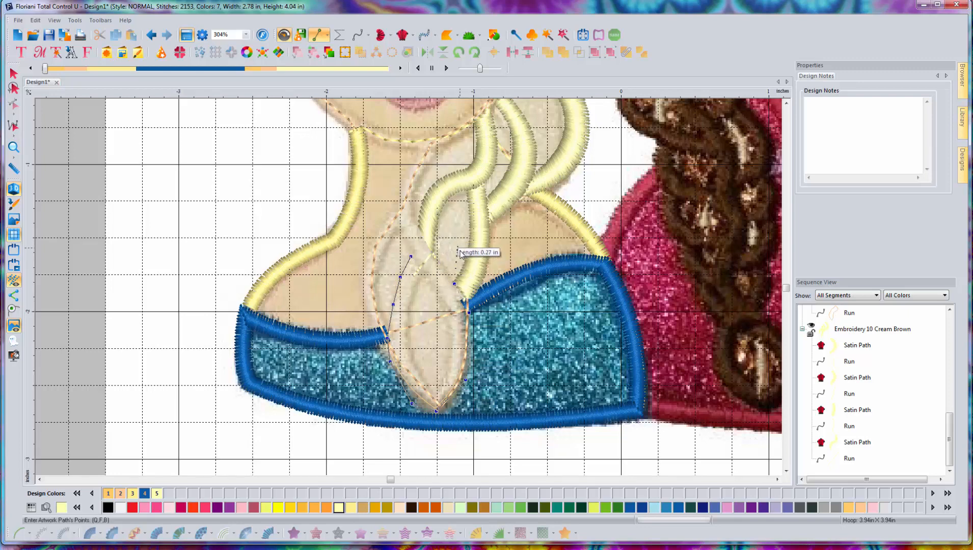
key(BackSpace)
key(BackSpace)
key(BackSpace)
key(BackSpace)
key(BackSpace)
key(BackSpace)
key(BackSpace)
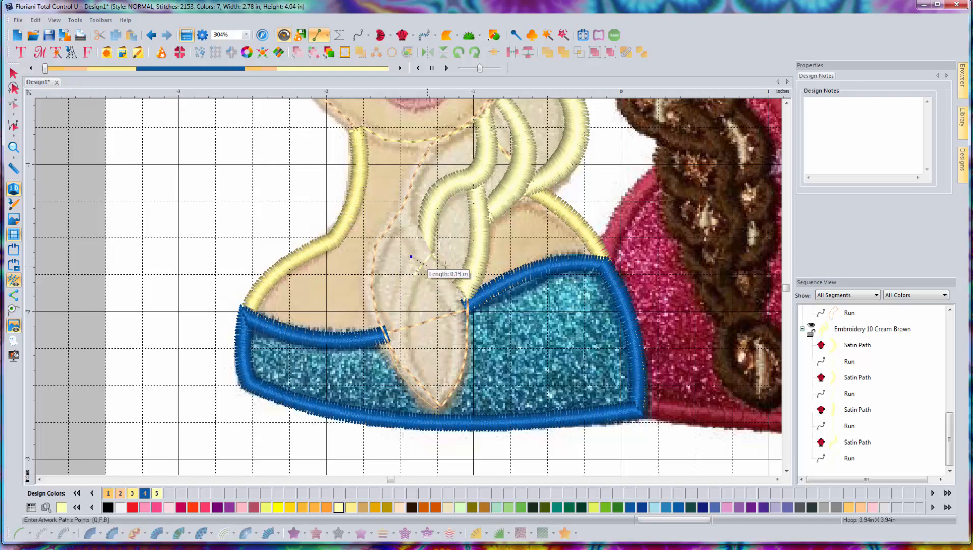
Step: Trace a closed narrow outline from the braid crossing around the pointed tail, then up the crossing strand to the neck and back
click(408, 257)
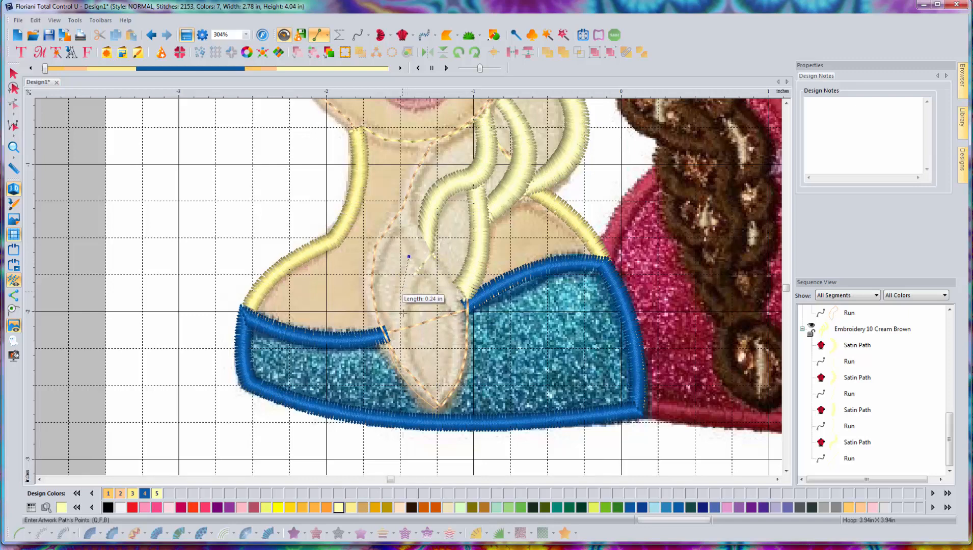
click(436, 408)
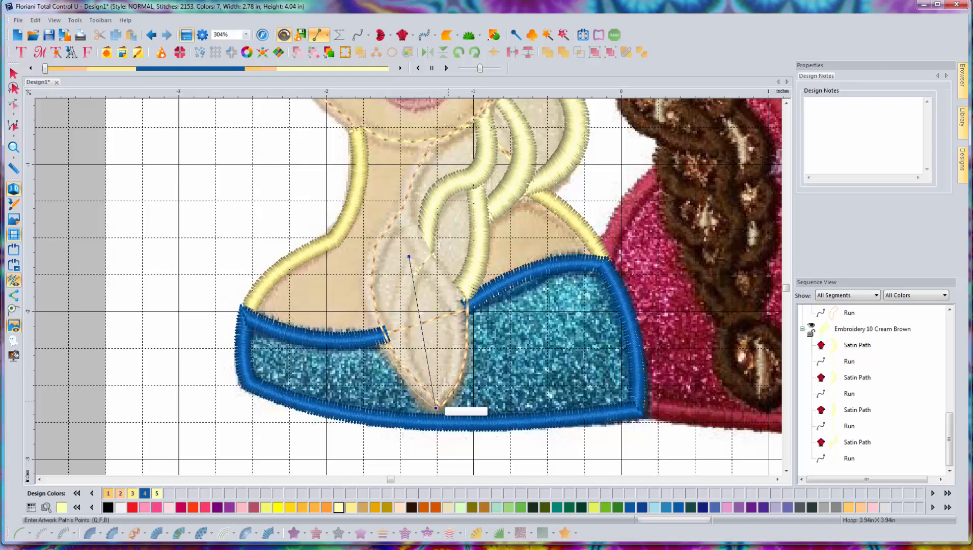
click(472, 307)
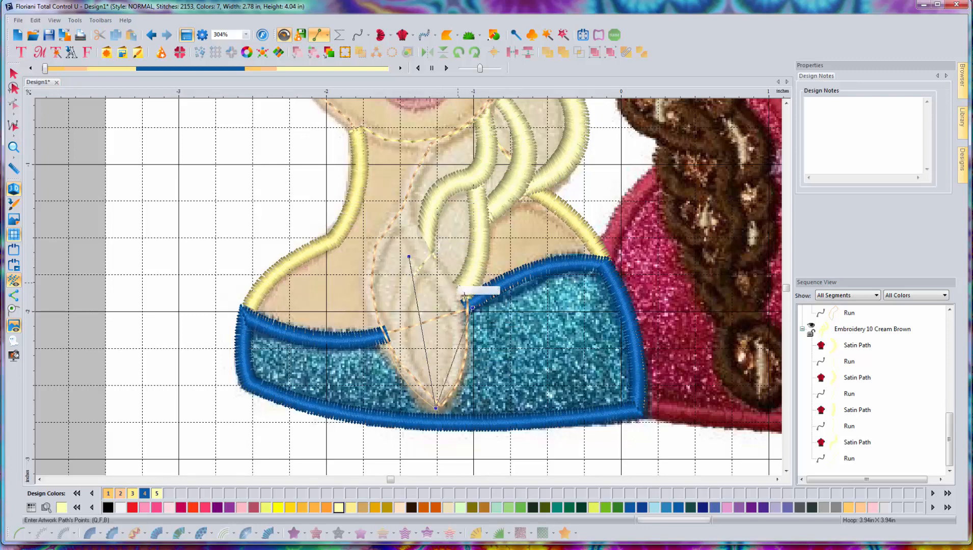
click(411, 210)
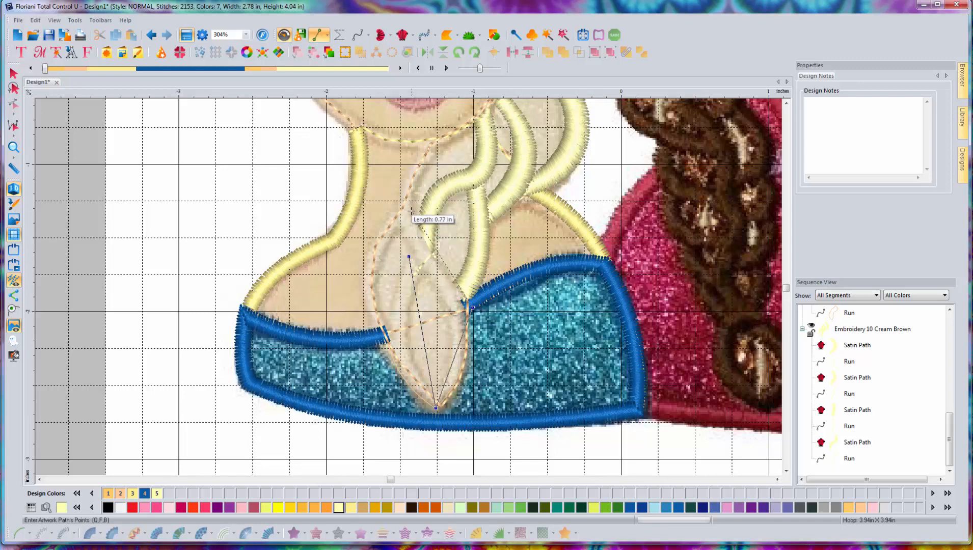
click(444, 138)
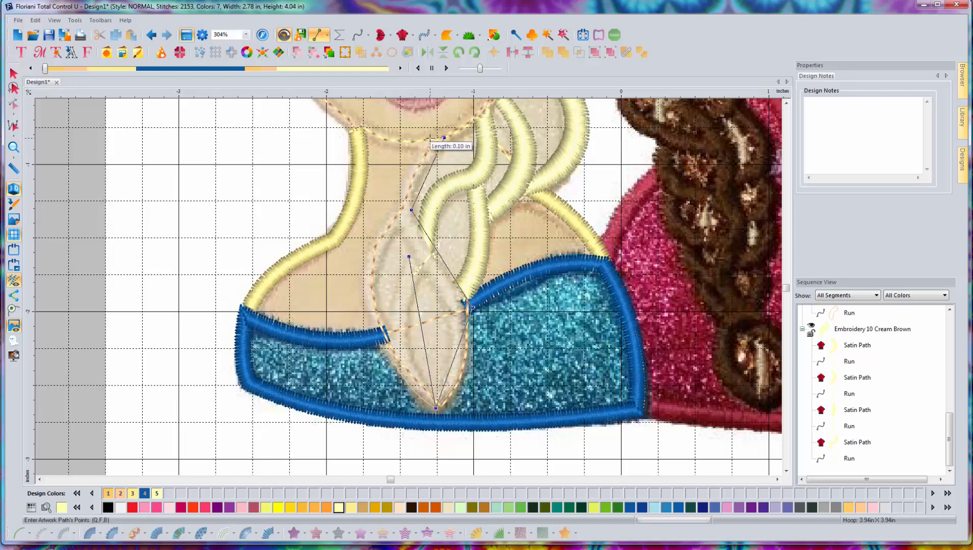
click(423, 140)
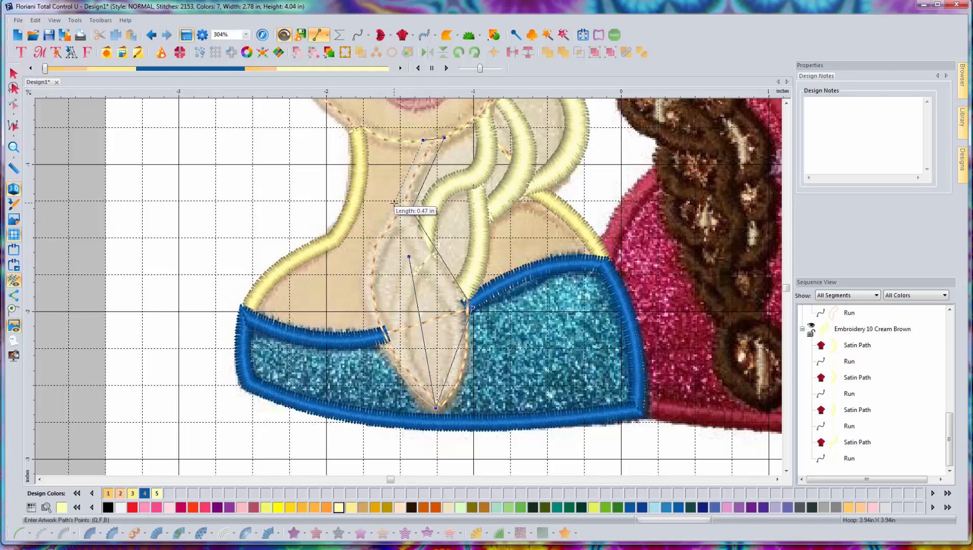
click(398, 210)
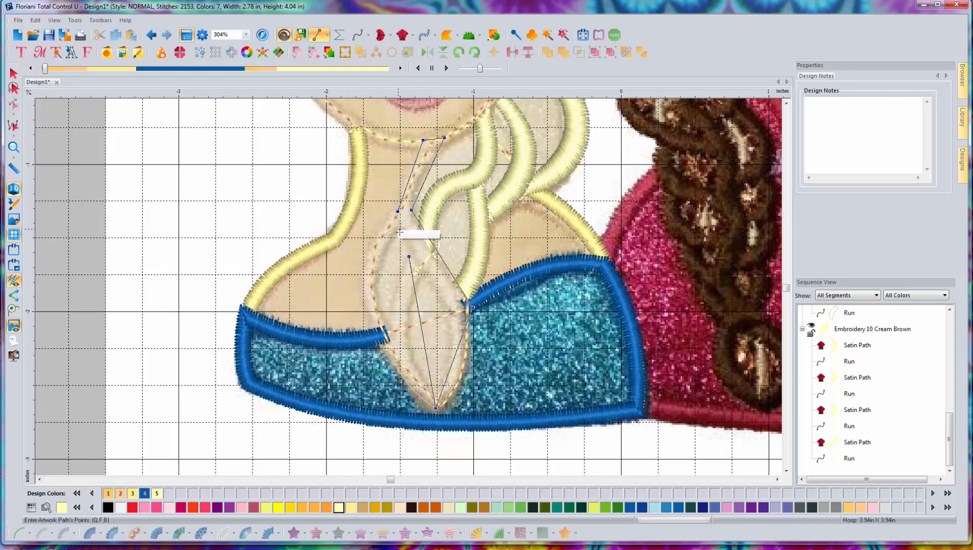
click(454, 312)
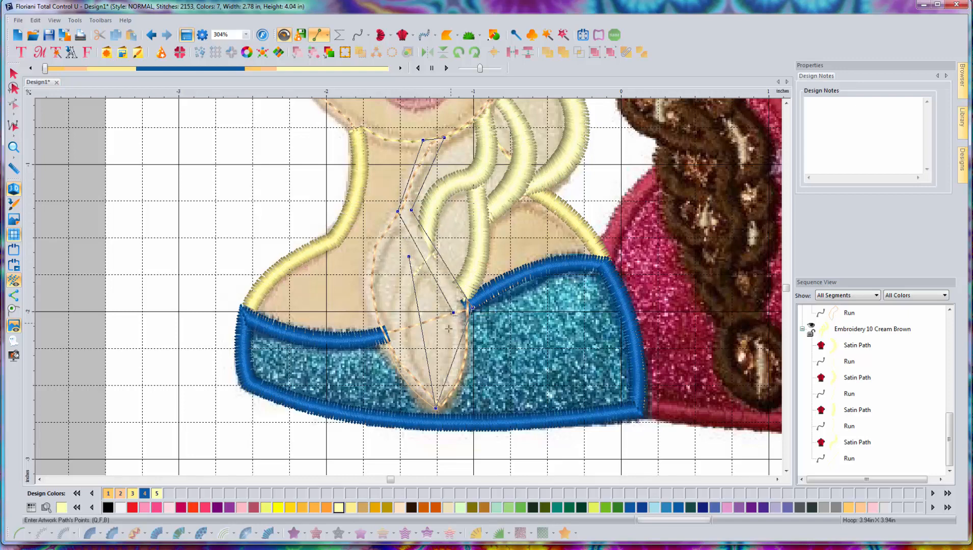
click(434, 395)
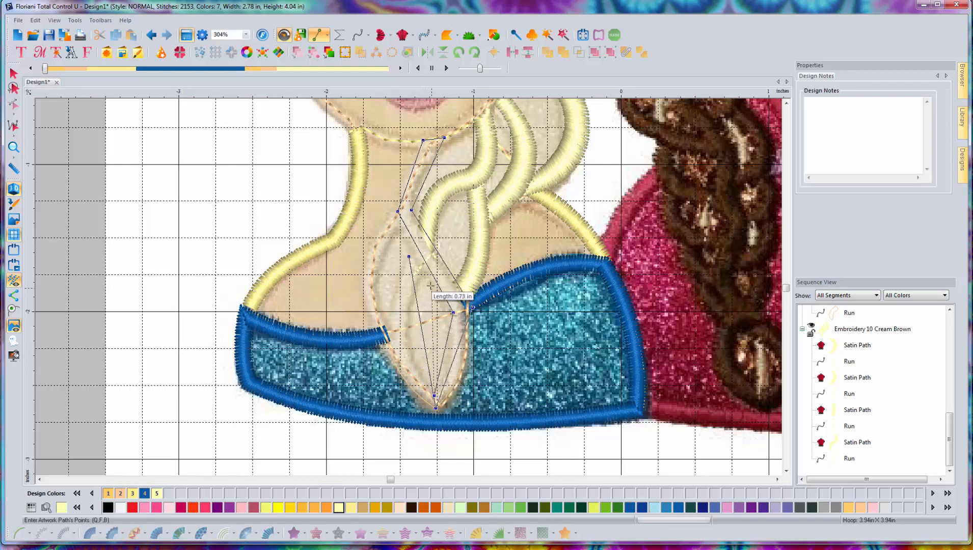
click(424, 269)
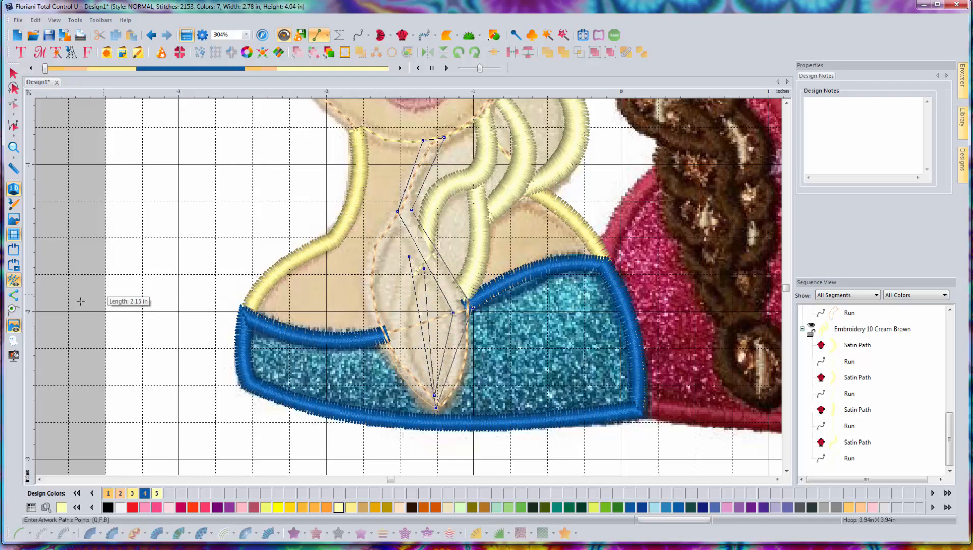
click(17, 310)
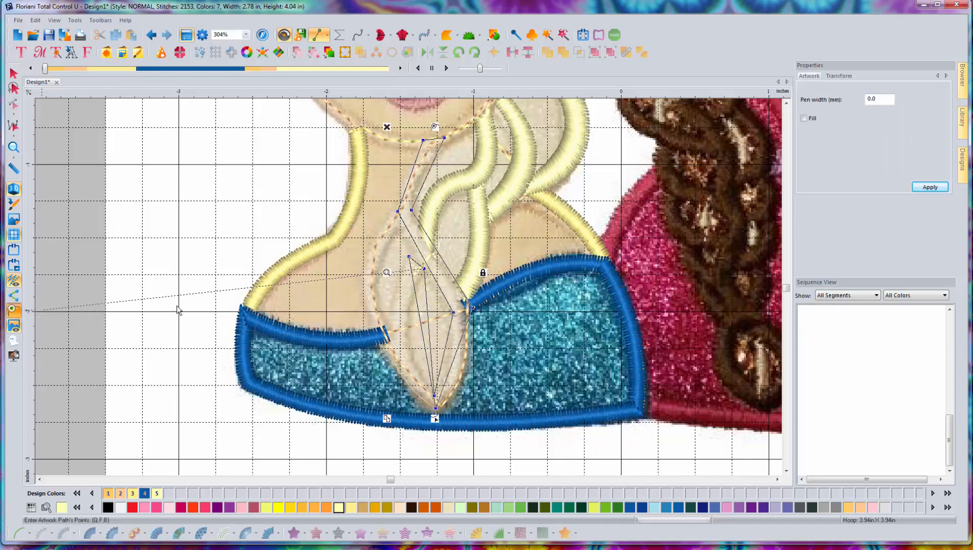
Step: Curve the inner and outer sides of the tail loop's outline to follow the pointed end of the braid
click(435, 419)
drag(424, 314, 407, 335)
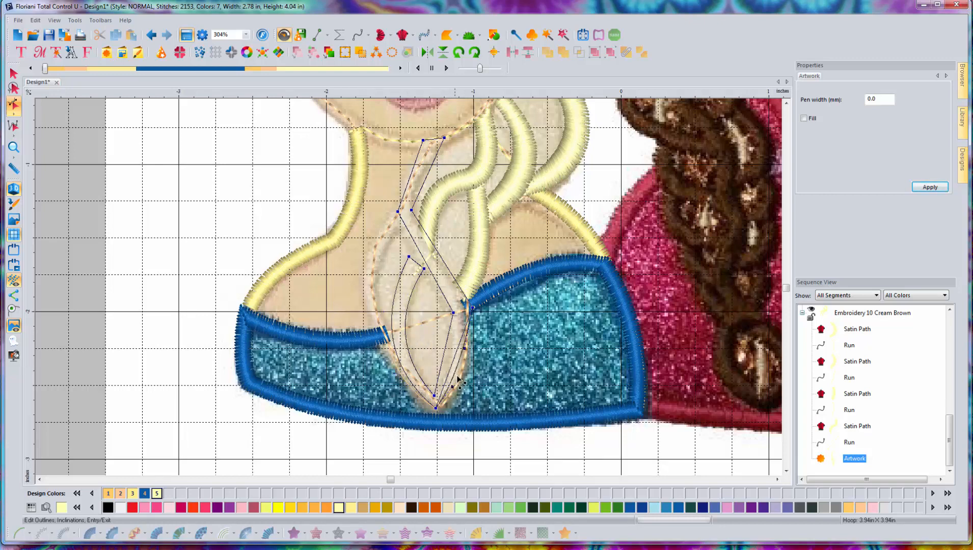
drag(446, 357, 460, 348)
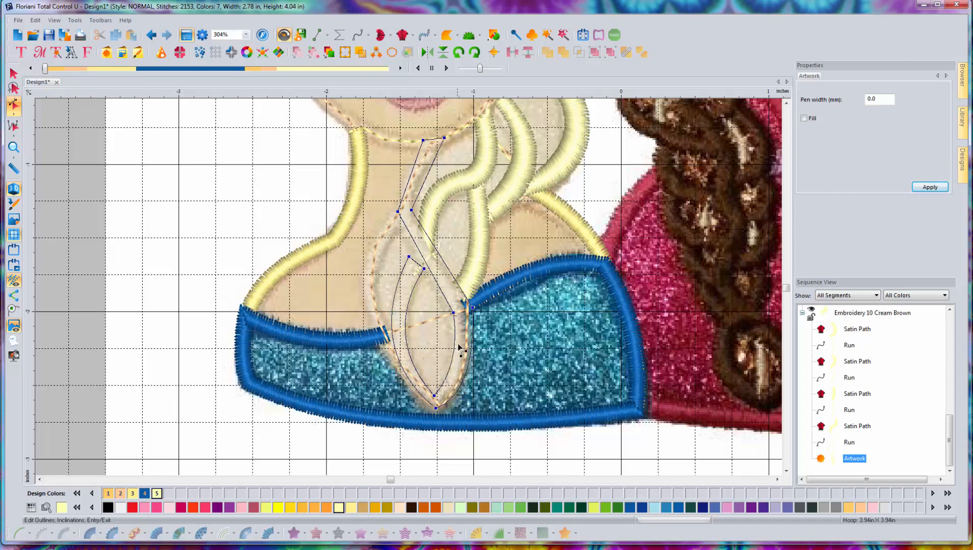
click(425, 269)
mouse_move(426, 270)
mouse_down()
mouse_move(436, 288)
mouse_move(445, 271)
mouse_up()
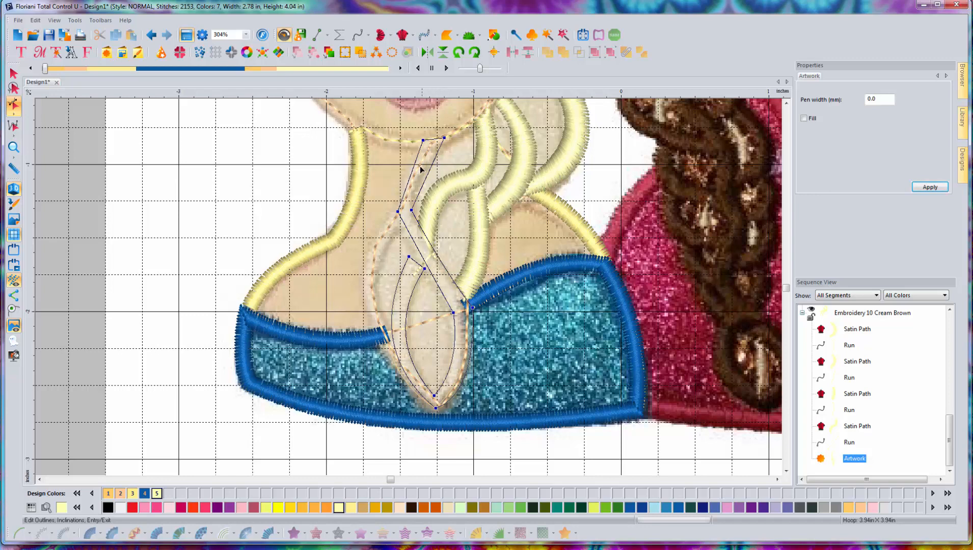
Step: Curve the crossing strand's edges up toward the neck and reshape the tail loop's outer side to fit the artwork
drag(412, 173, 422, 175)
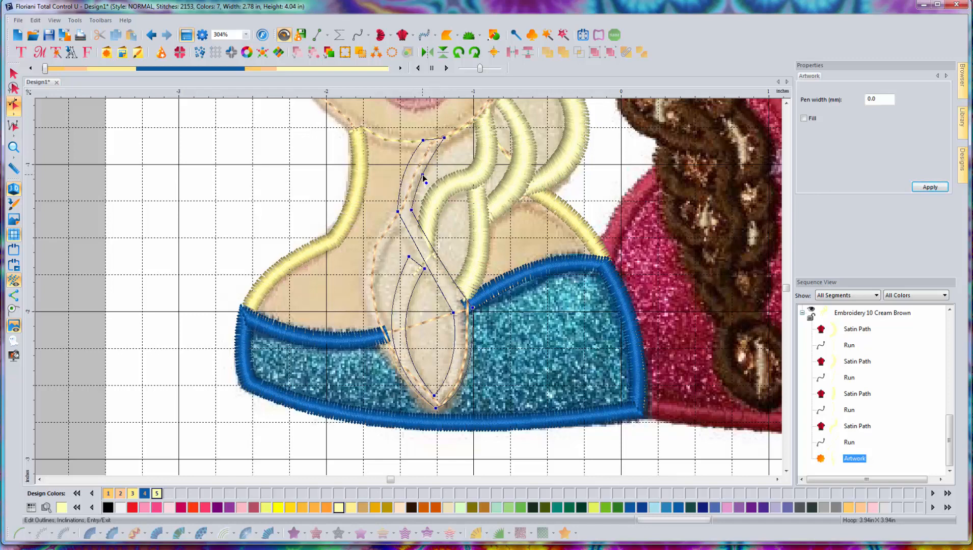
right_click(422, 174)
click(454, 208)
drag(423, 175, 416, 174)
drag(413, 241, 423, 269)
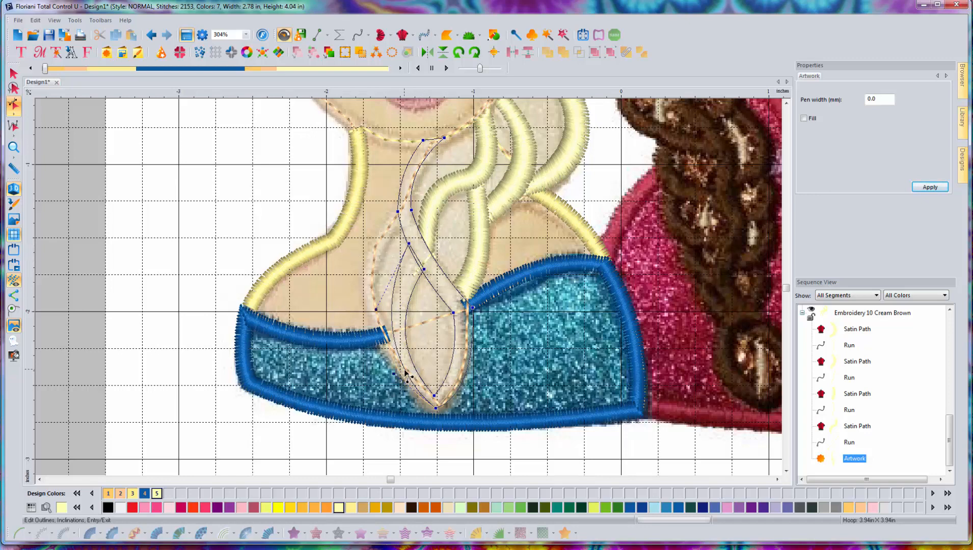
drag(404, 371, 410, 374)
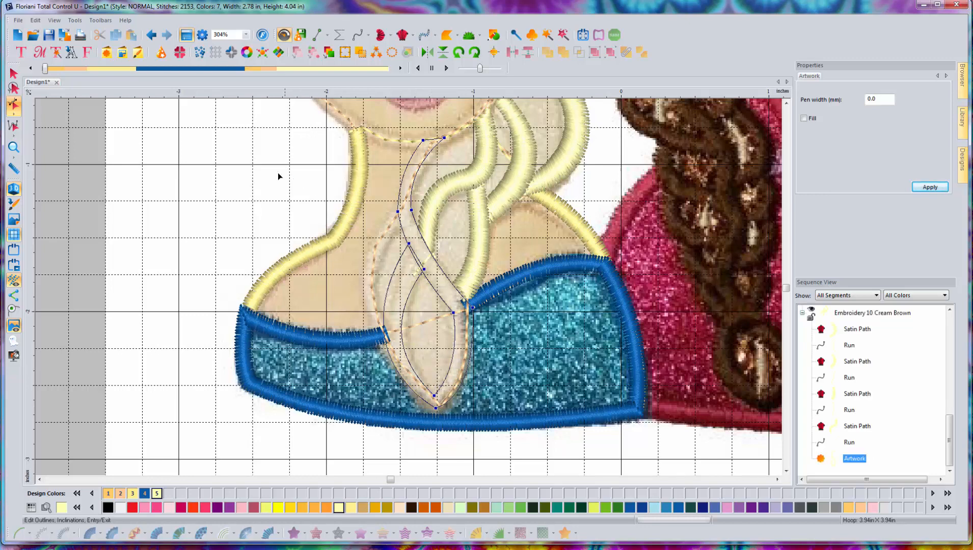
Step: Convert the tail outline to satin and add inclination lines across both sides of the tail loop
click(13, 73)
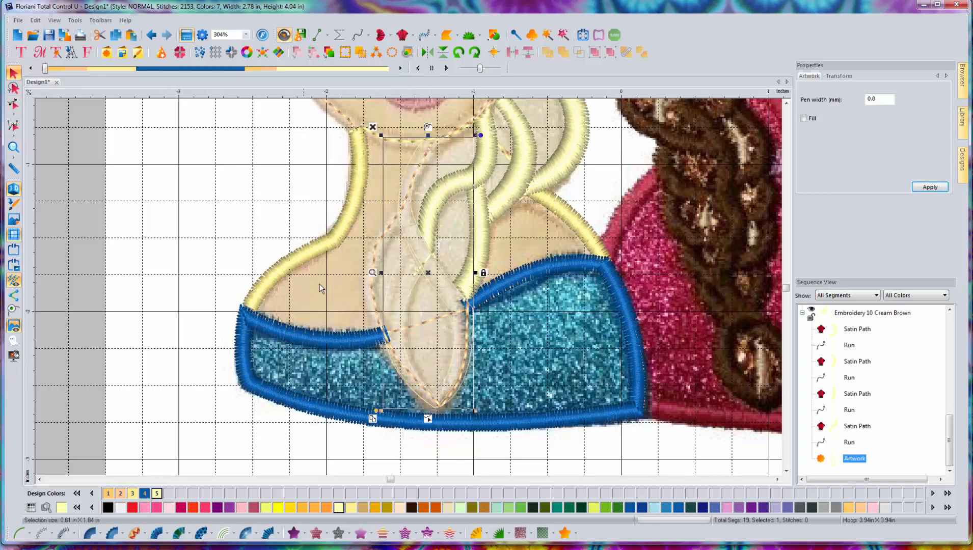
click(91, 534)
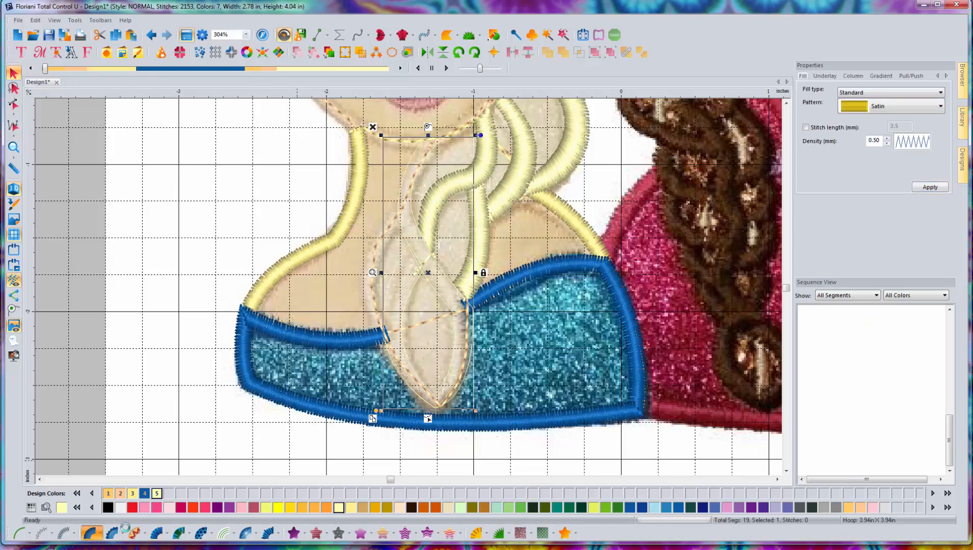
key(space)
drag(398, 262, 416, 280)
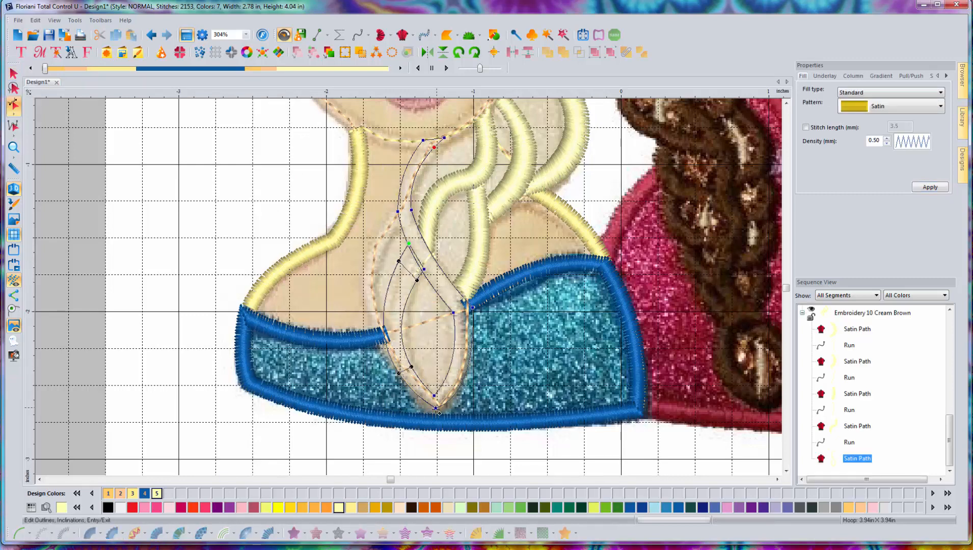
drag(454, 343, 474, 341)
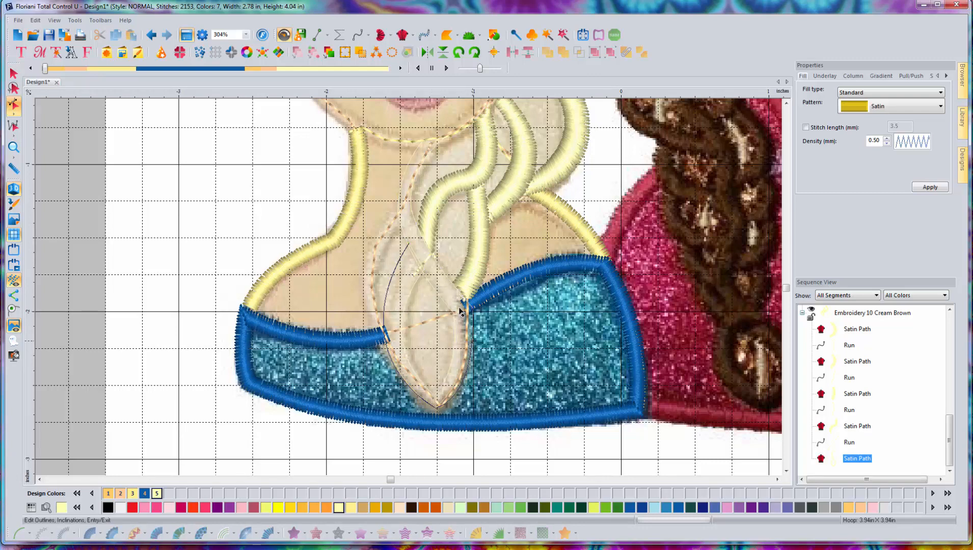
Step: Add inclination lines across the crossing strand, then move the satin's entry to the braid crossing and its exit to the strand's outer bend
drag(431, 285, 451, 277)
drag(401, 191, 424, 190)
drag(420, 144, 439, 143)
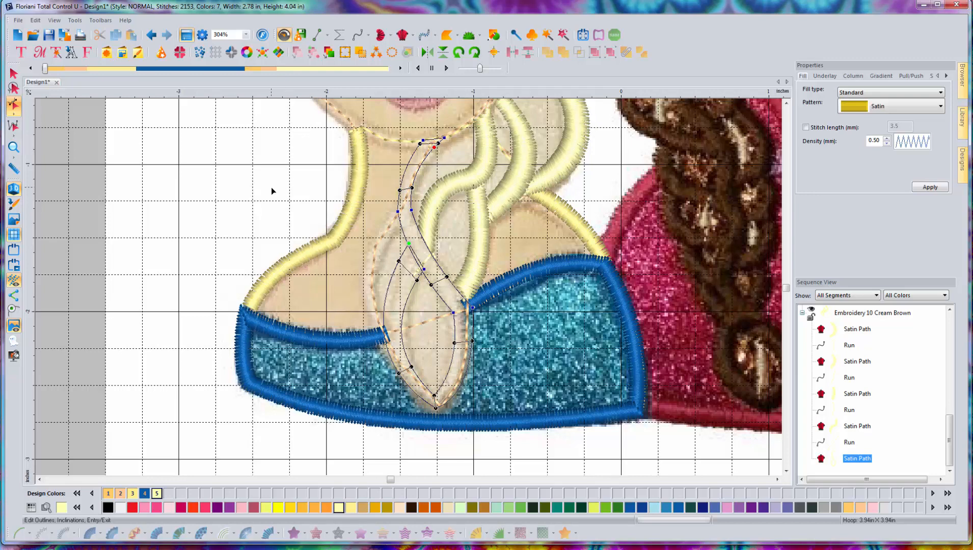
key(Return)
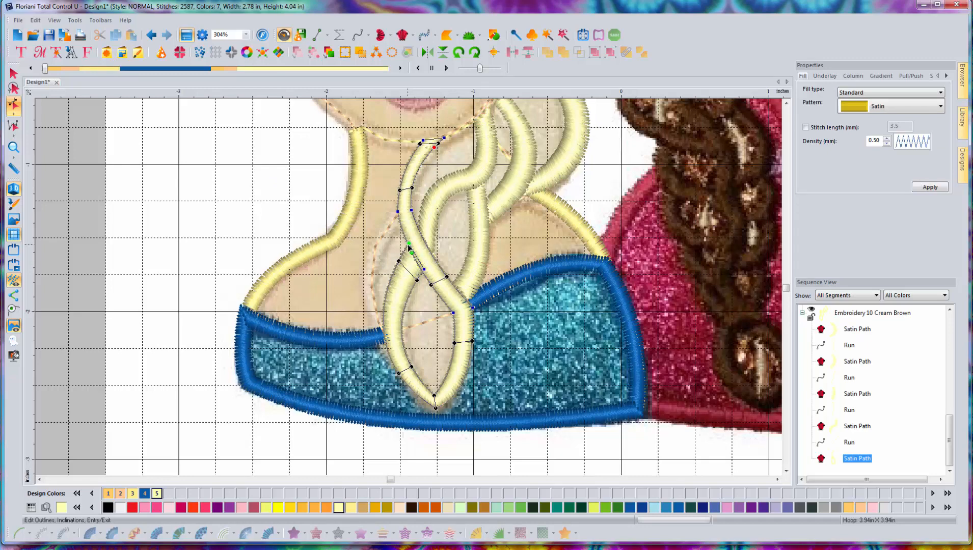
drag(408, 244, 426, 272)
mouse_move(434, 148)
mouse_down()
mouse_move(421, 154)
mouse_move(399, 215)
mouse_up()
Step: Trace the short outer strand from the crossing strand's bend down to the blue neckline and bow its sides outward
click(317, 35)
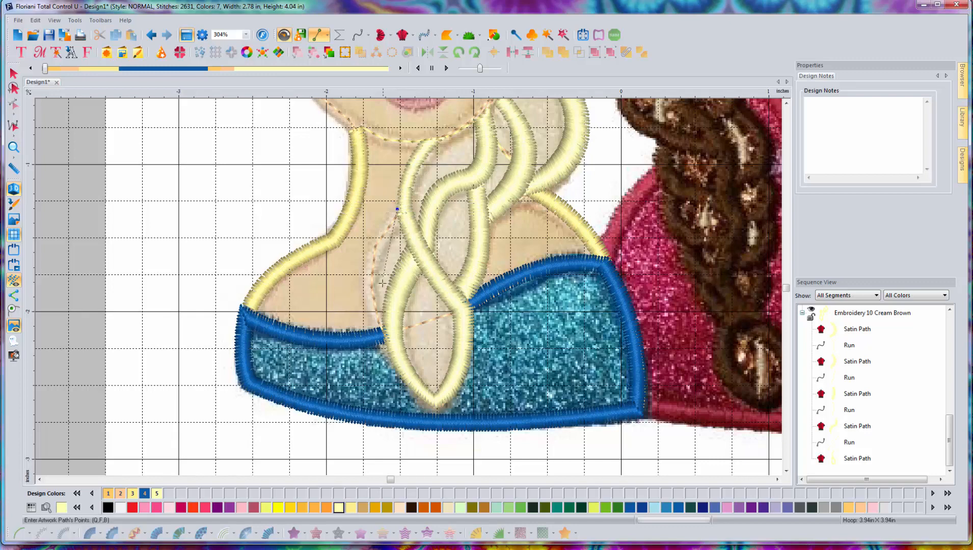
click(375, 329)
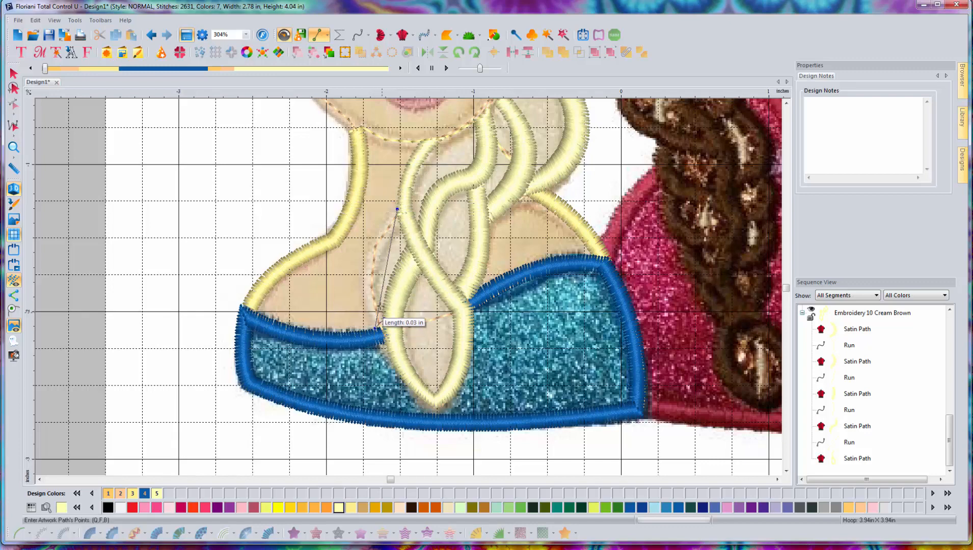
click(384, 318)
click(399, 225)
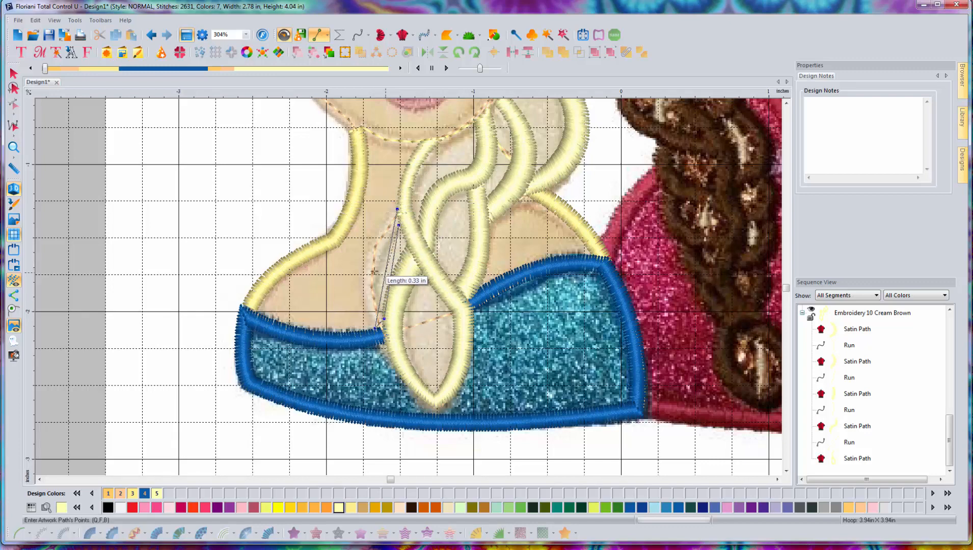
key(Return)
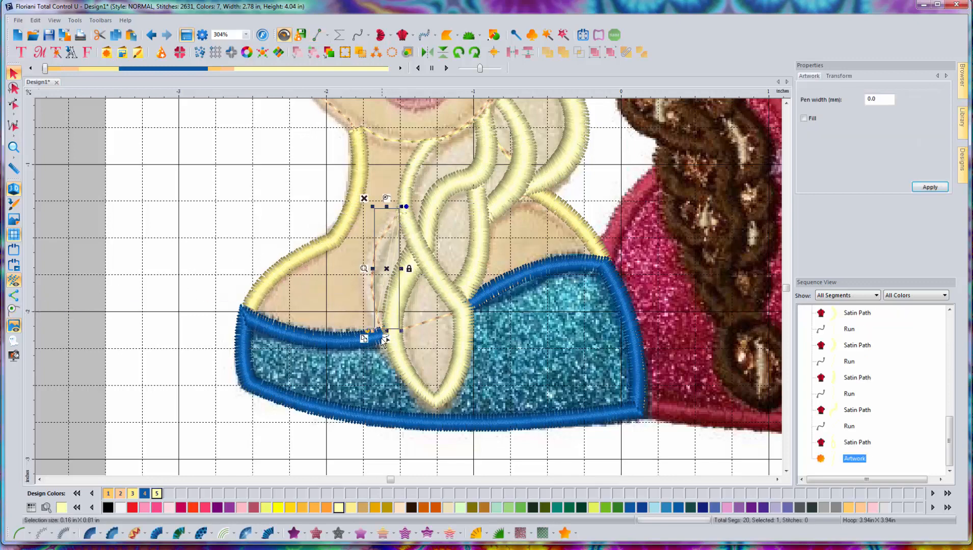
key(h)
mouse_move(387, 270)
mouse_down()
mouse_move(373, 252)
mouse_move(381, 266)
mouse_up()
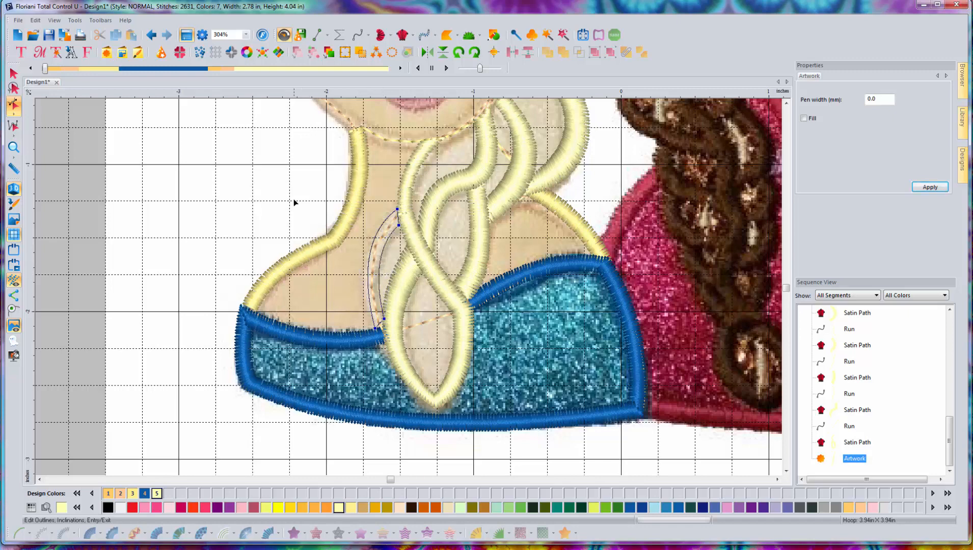
Step: Convert the short outer strand to satin, with inclination lines across its upper, middle and lower parts
click(14, 73)
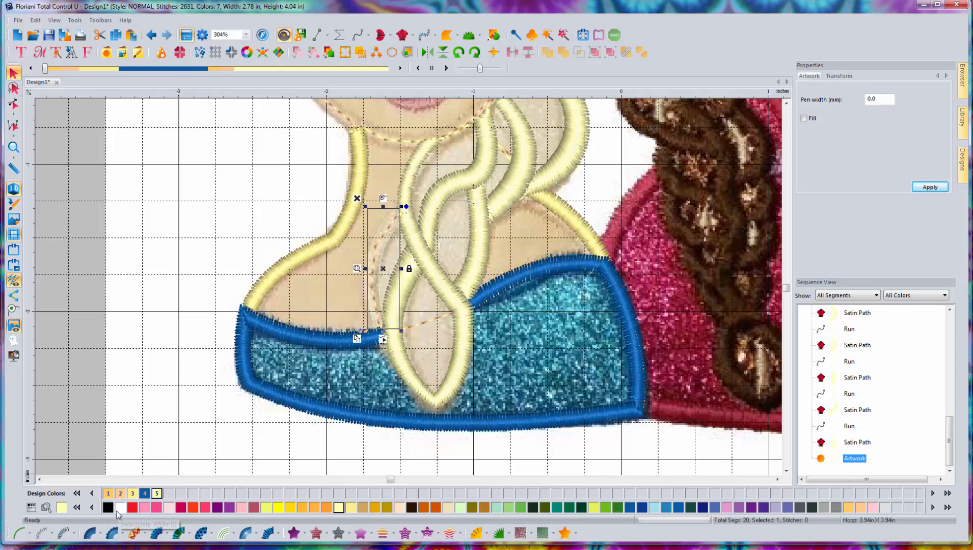
click(88, 533)
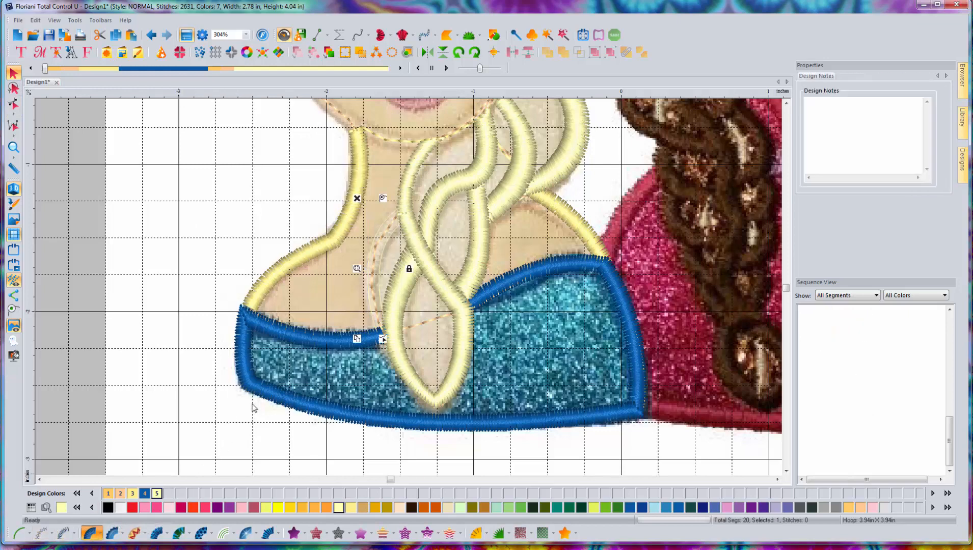
click(375, 285)
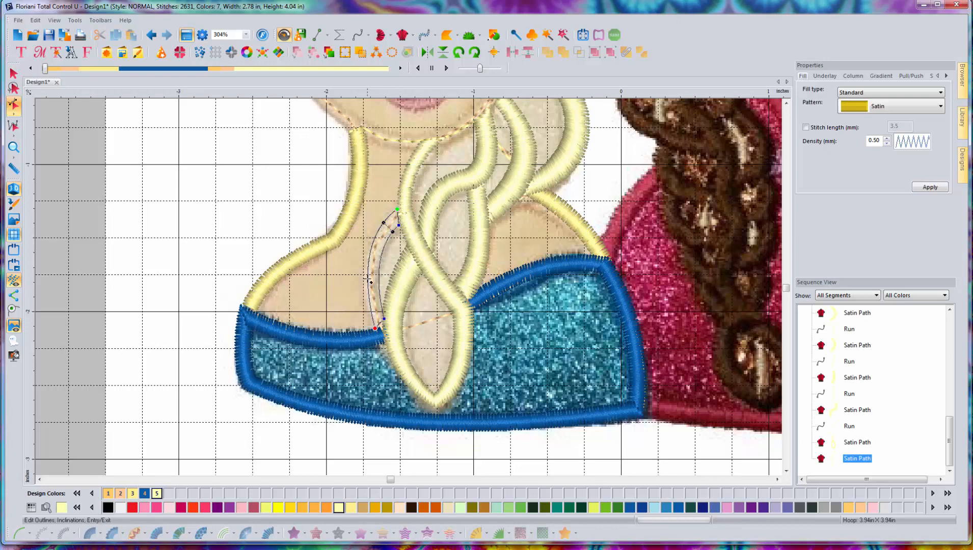
drag(371, 318, 394, 311)
key(Return)
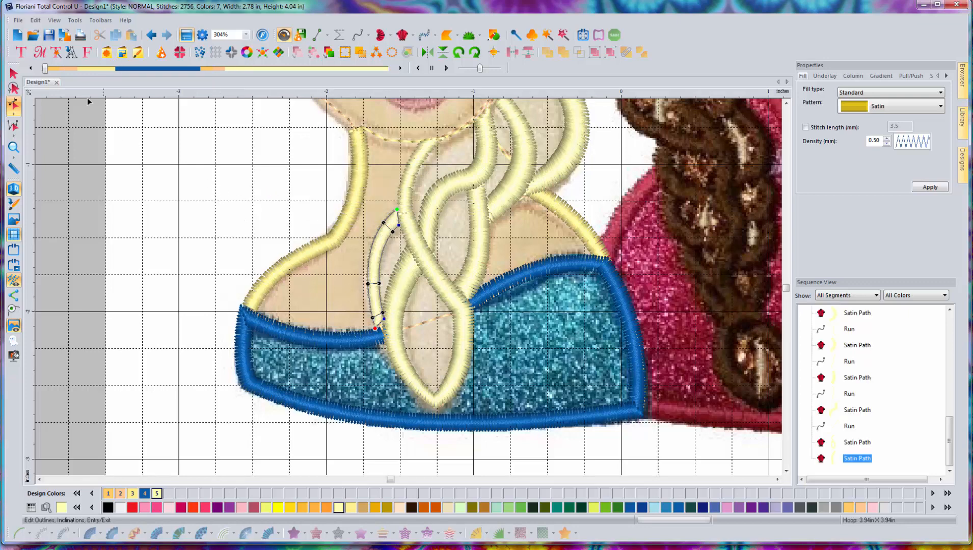
click(13, 73)
click(284, 214)
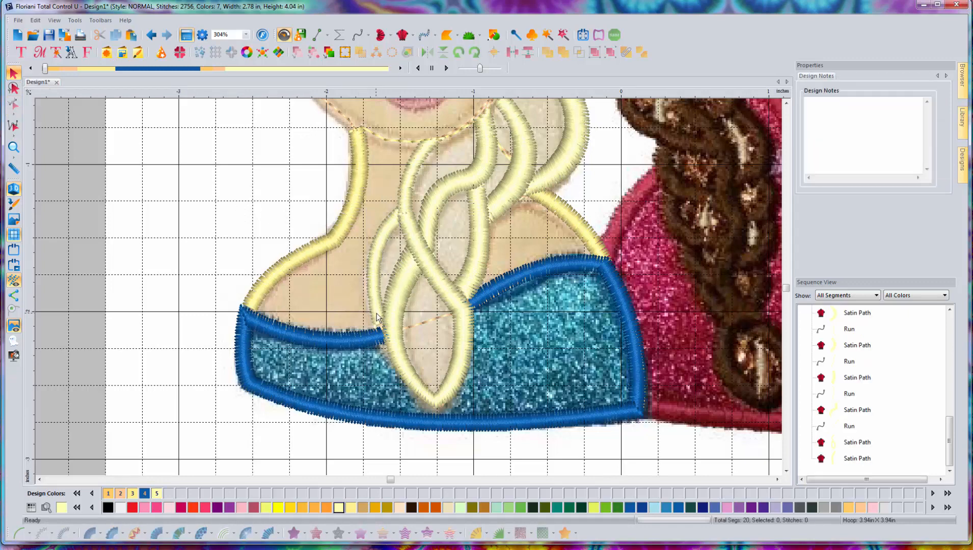
scroll(292, 232, down, 1)
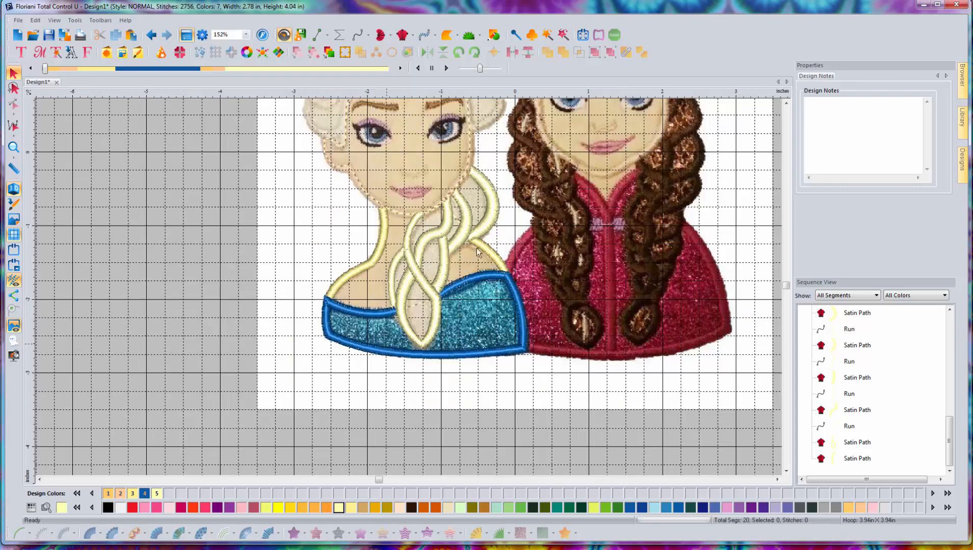
click(787, 103)
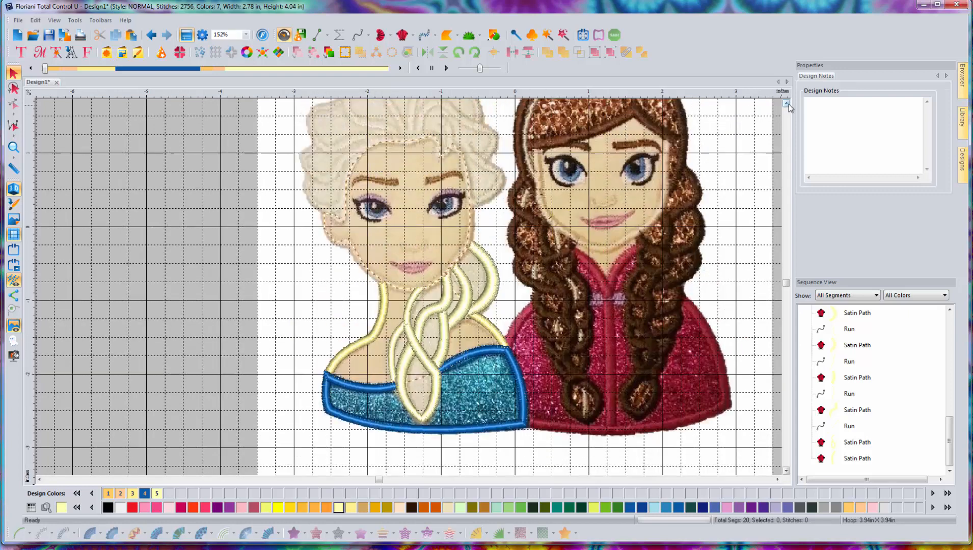
Step: With the 3D preview off, trace a four-point open artwork path from the inner ear around the ear's edge to the hair beside the far eye
click(786, 102)
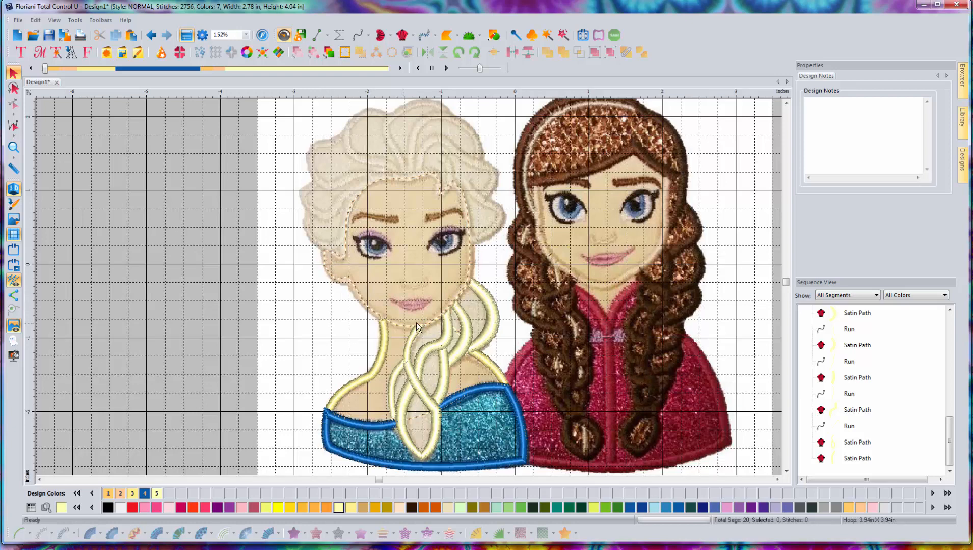
click(14, 189)
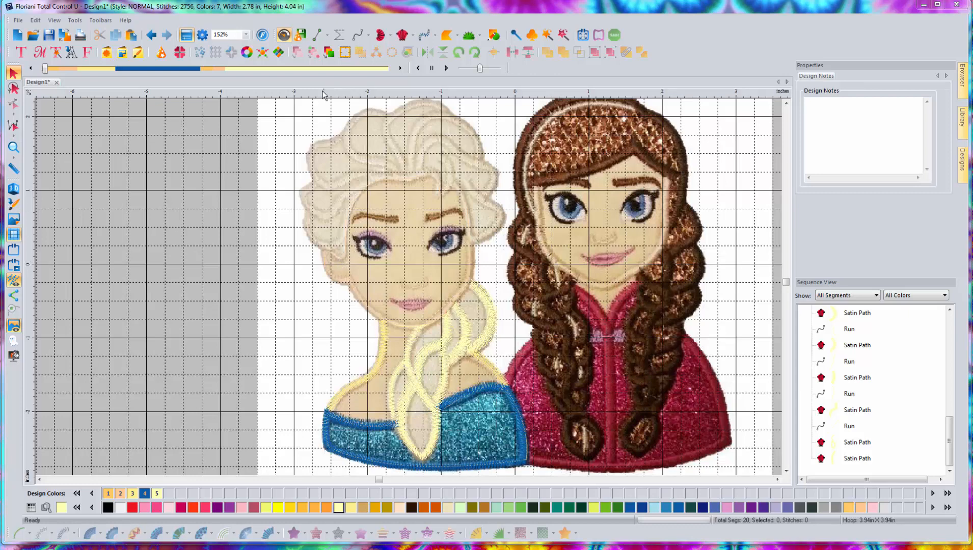
click(313, 36)
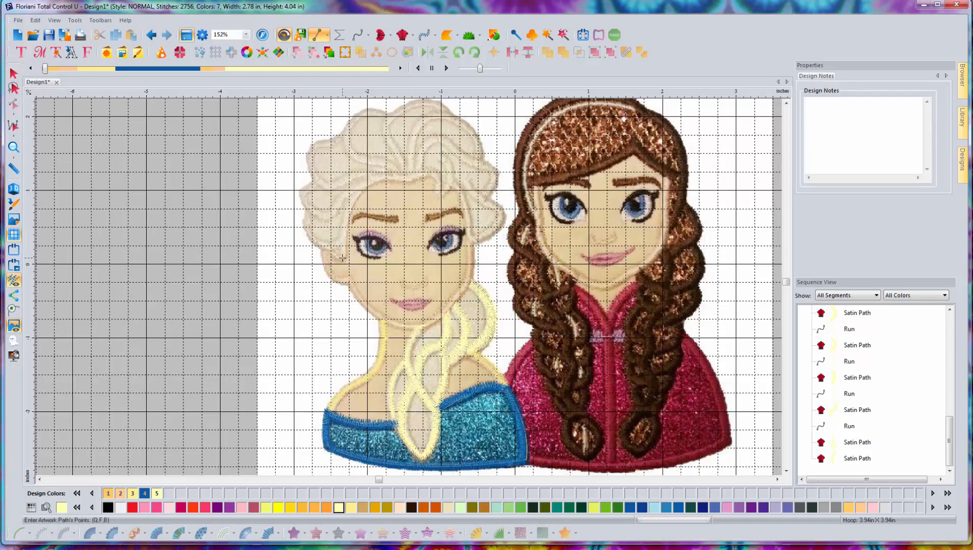
scroll(331, 250, up, 2)
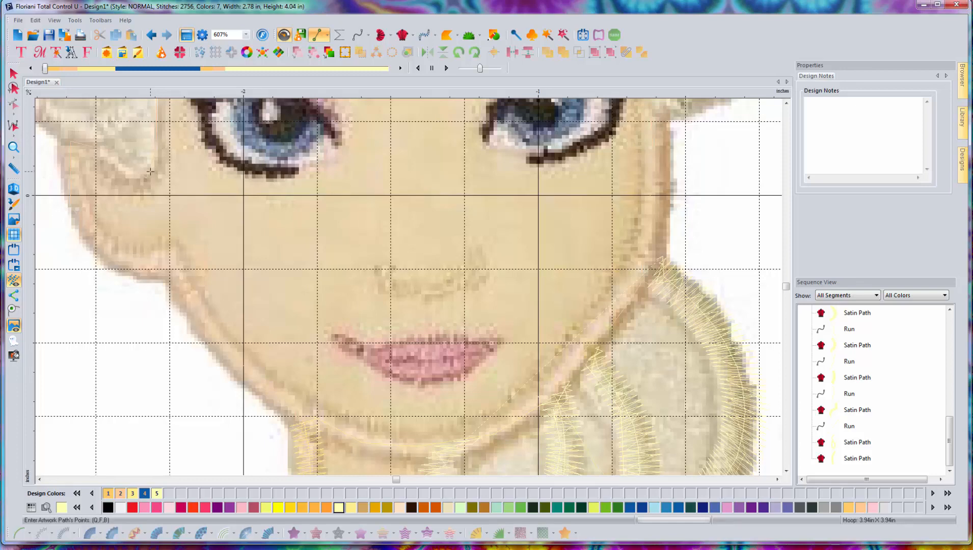
scroll(150, 172, down, 1)
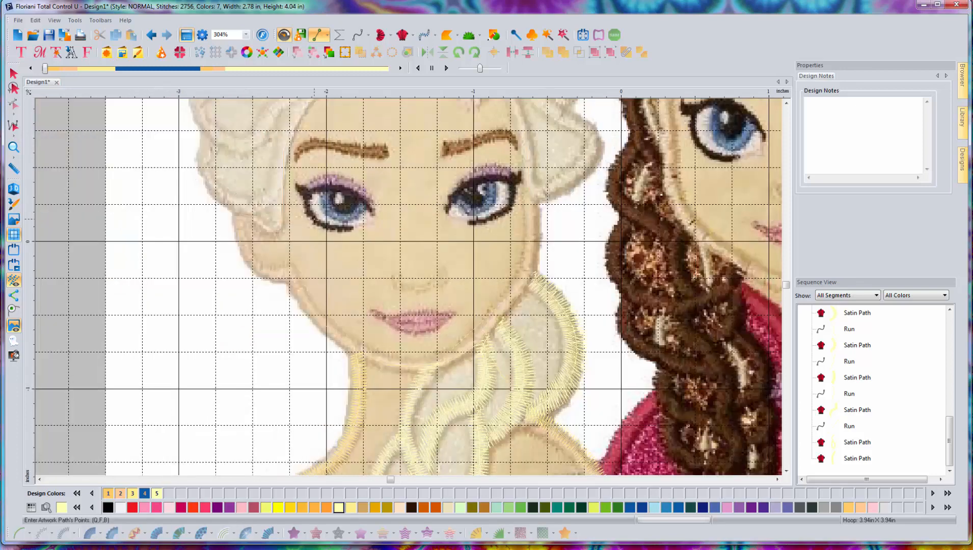
click(278, 232)
click(236, 215)
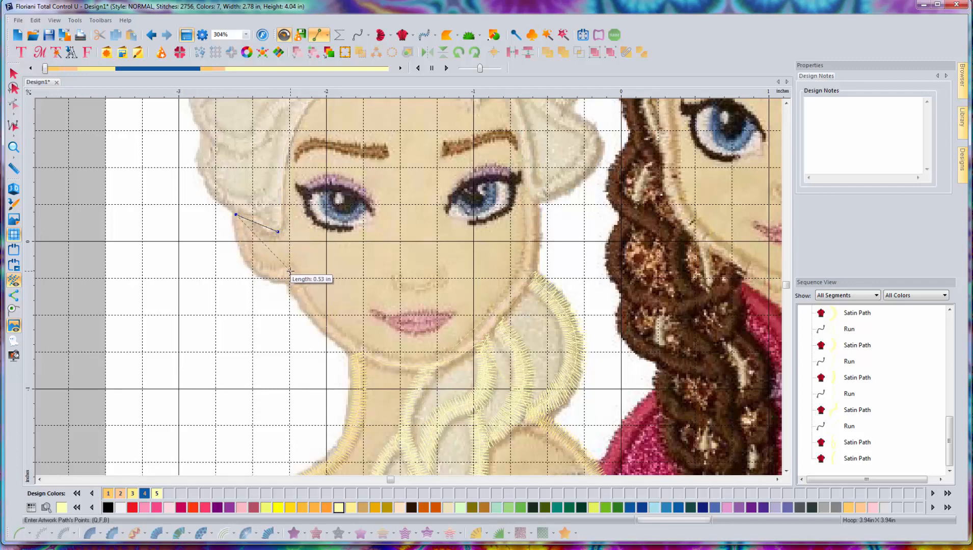
click(290, 271)
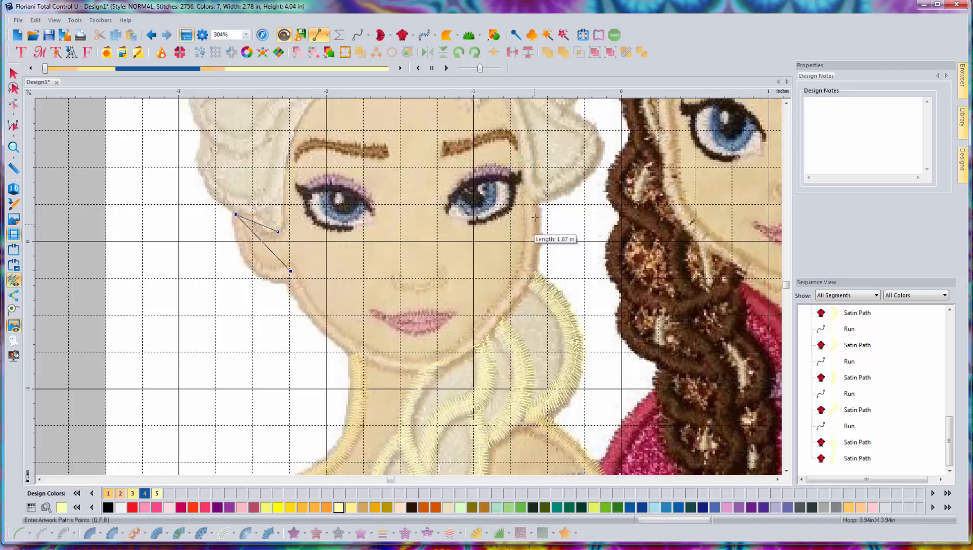
click(532, 200)
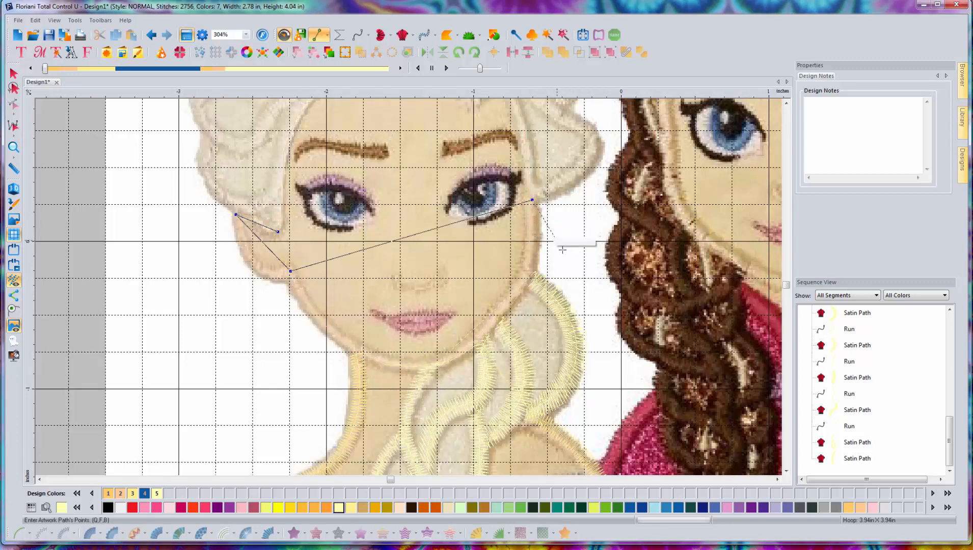
key(Return)
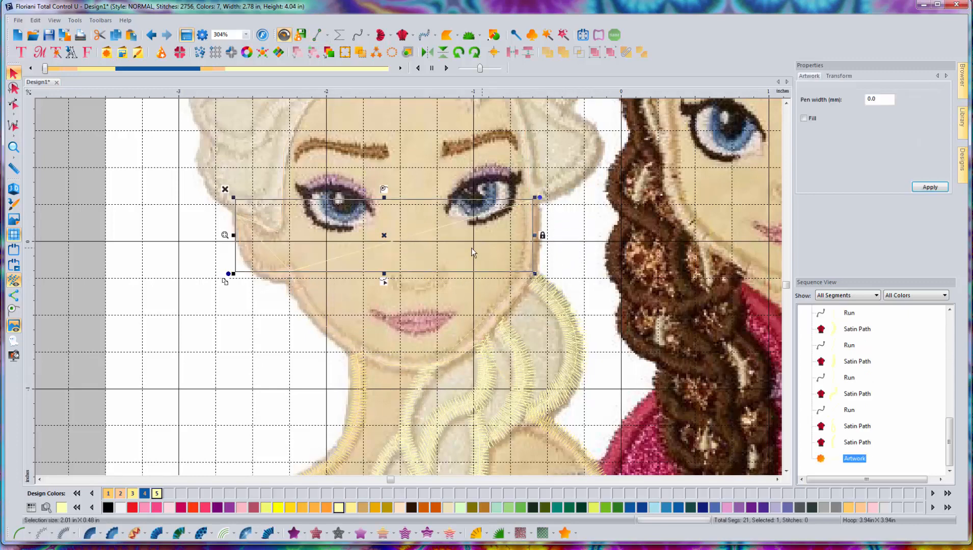
Step: Edit the path's outline, bowing its long segment down to follow Elsa's jaw and chin
click(384, 282)
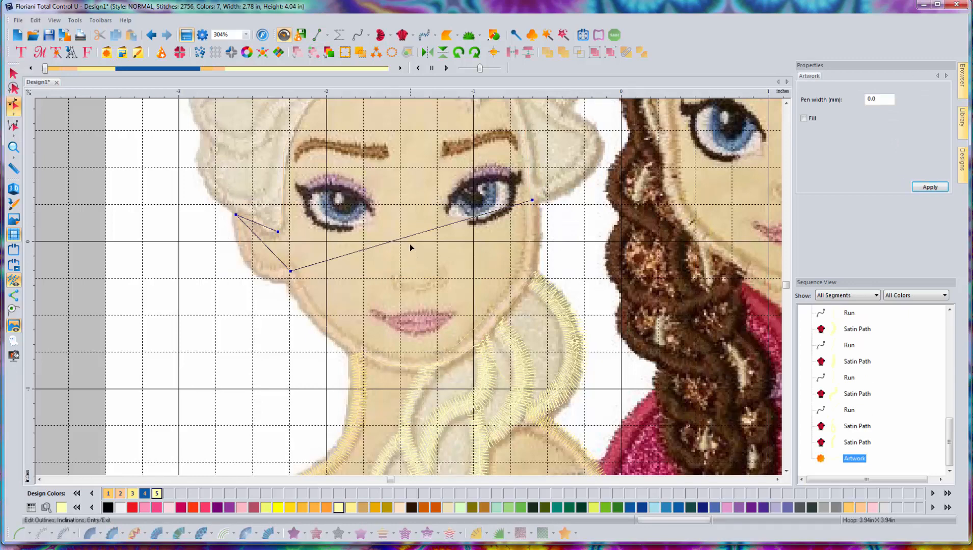
drag(409, 240, 417, 366)
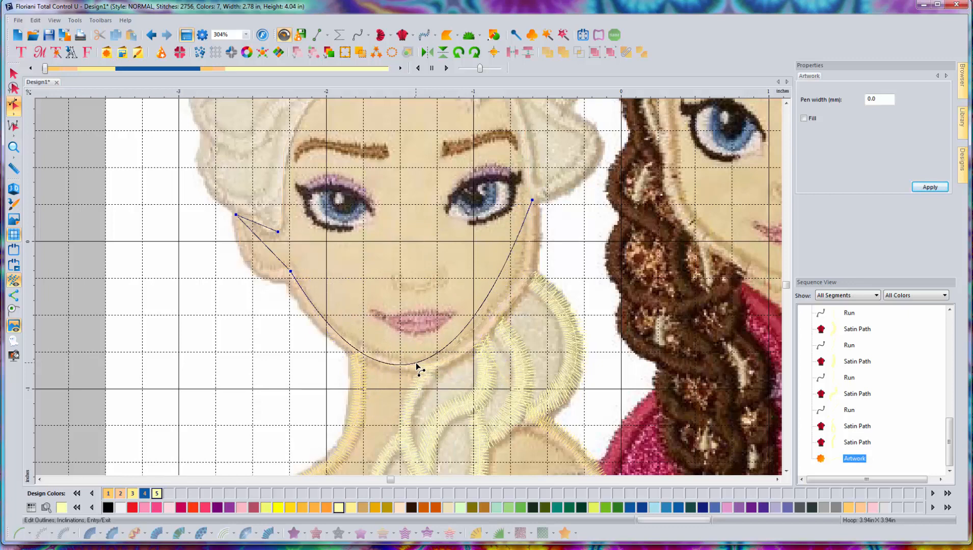
click(417, 366)
drag(461, 391, 540, 362)
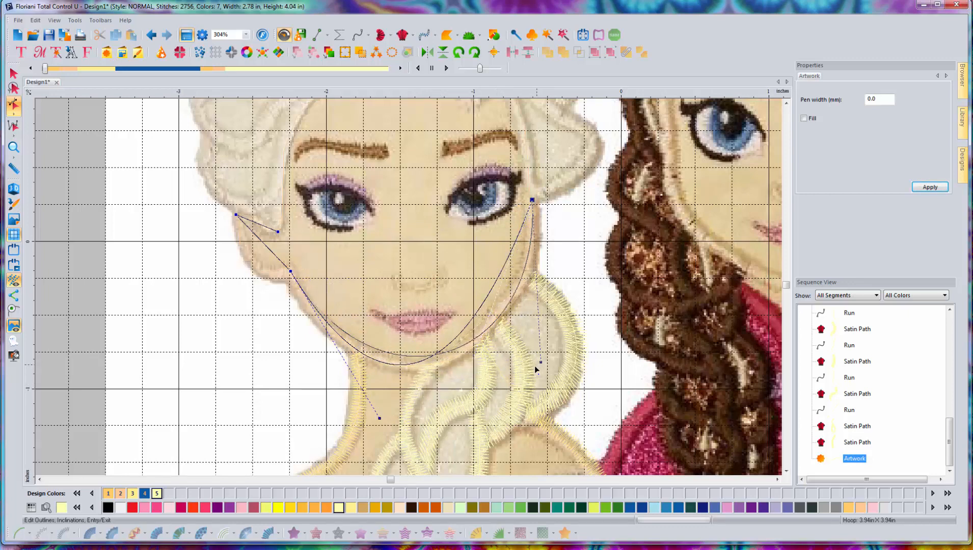
drag(426, 358, 426, 373)
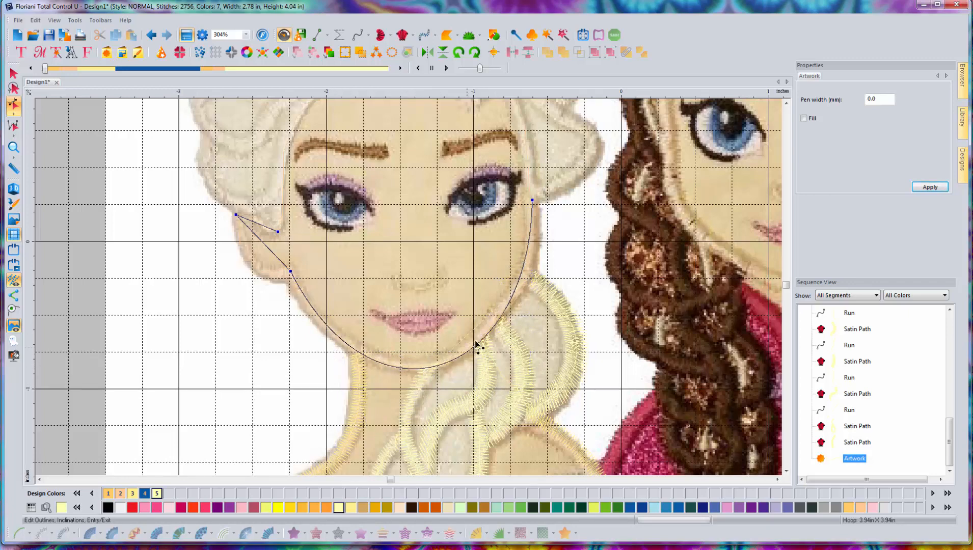
Step: Refine the jaw curve by adjusting the handle at its hair end and reshaping the chin and the braid-side cheek
click(533, 200)
drag(530, 380, 554, 363)
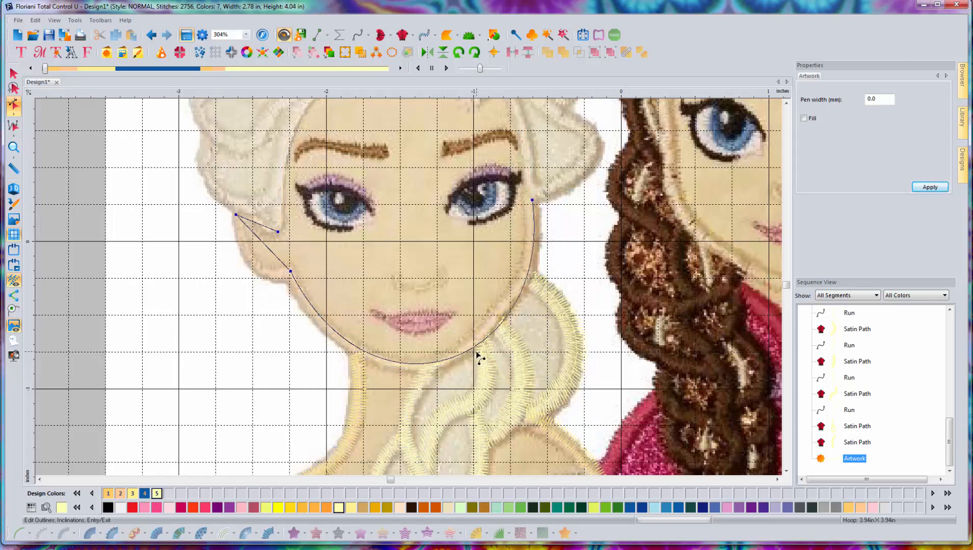
click(494, 331)
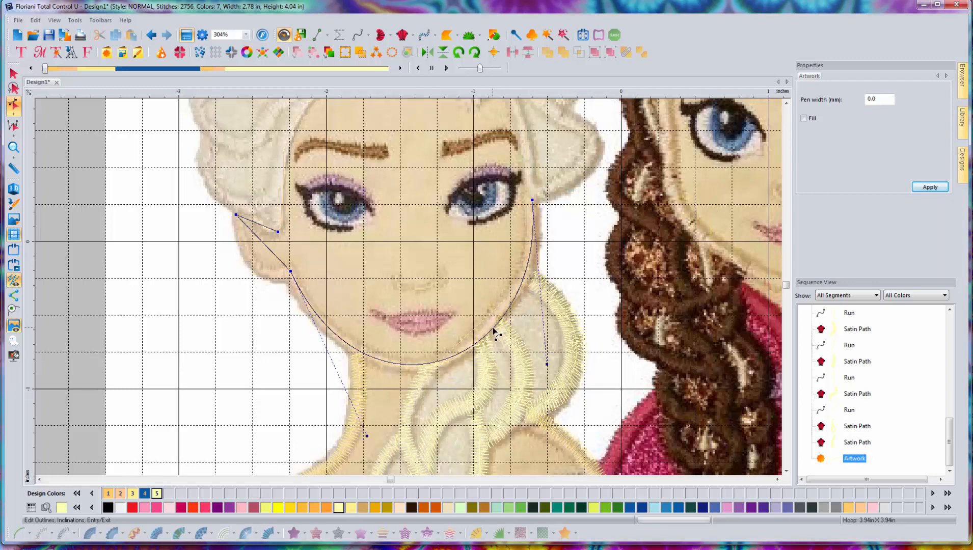
drag(494, 329, 490, 328)
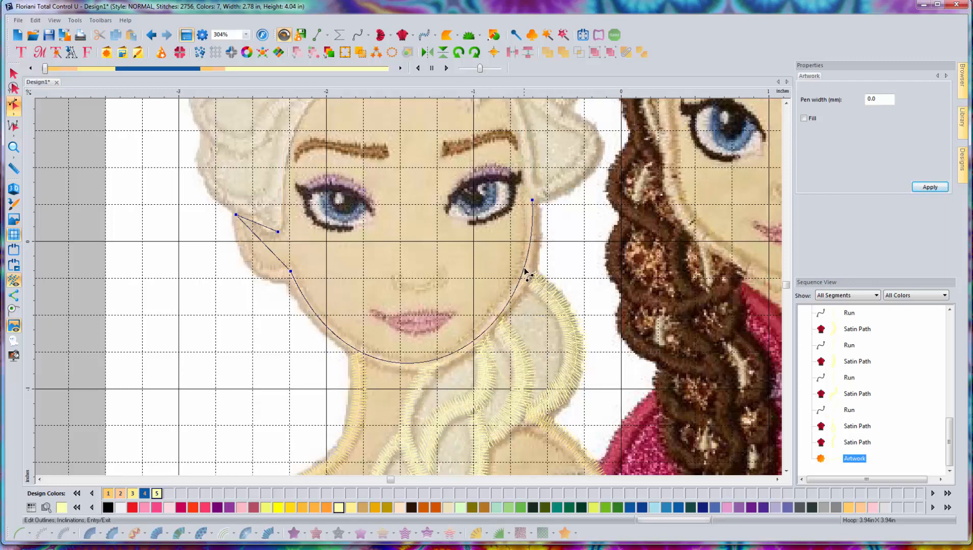
click(533, 202)
drag(542, 363, 563, 339)
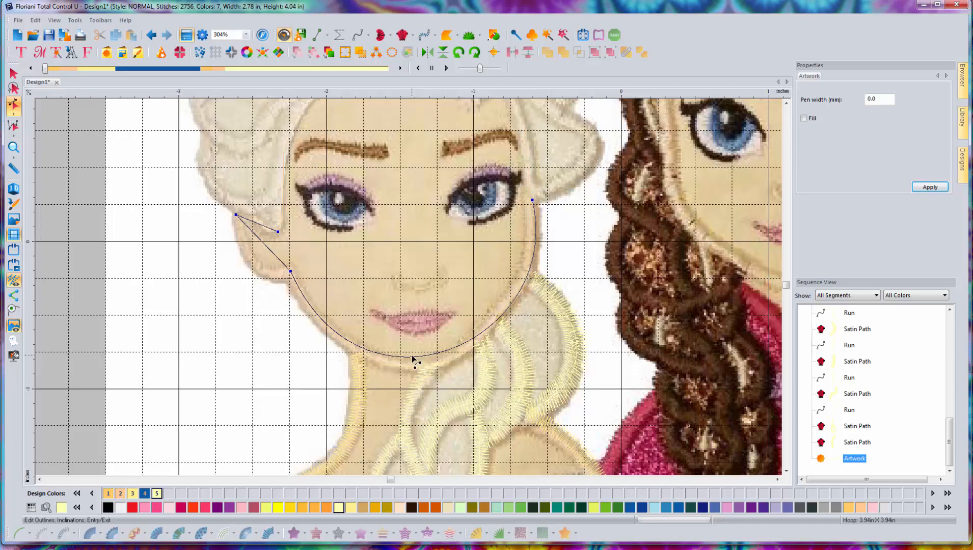
drag(413, 358, 494, 326)
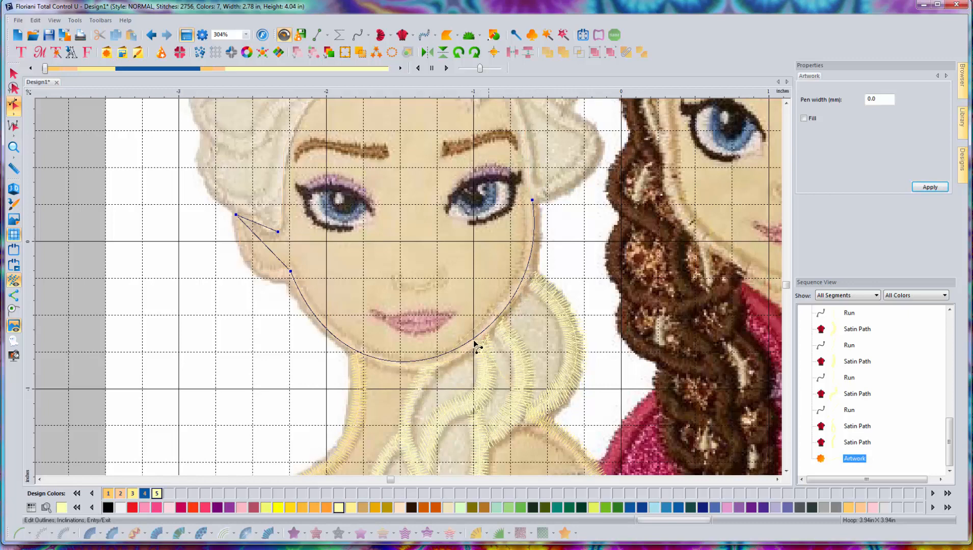
Step: Add a point to the jaw path where the braid's outer strand meets the face and fit the curve around it
right_click(525, 278)
click(550, 283)
mouse_move(495, 320)
mouse_down()
mouse_move(493, 328)
mouse_move(498, 322)
mouse_up()
click(527, 276)
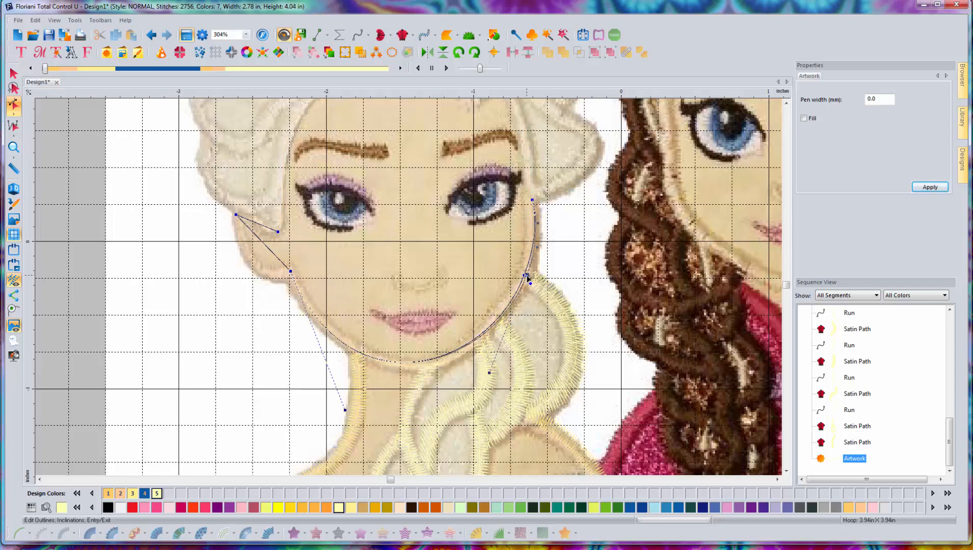
drag(527, 277, 528, 277)
click(410, 364)
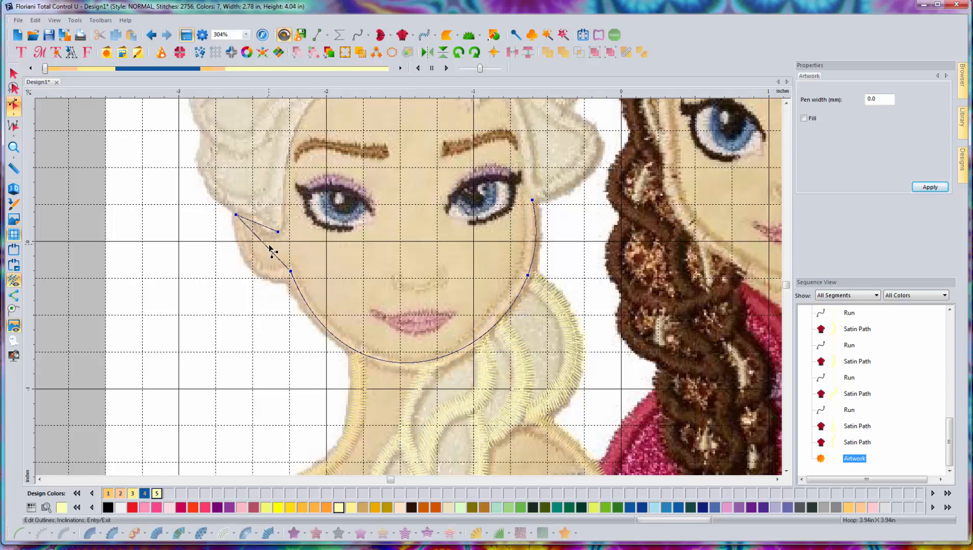
Step: Bow the two ear segments to the ear's outline and readjust the curves along the chin and braid-side cheek
drag(271, 253, 266, 272)
drag(248, 221, 277, 230)
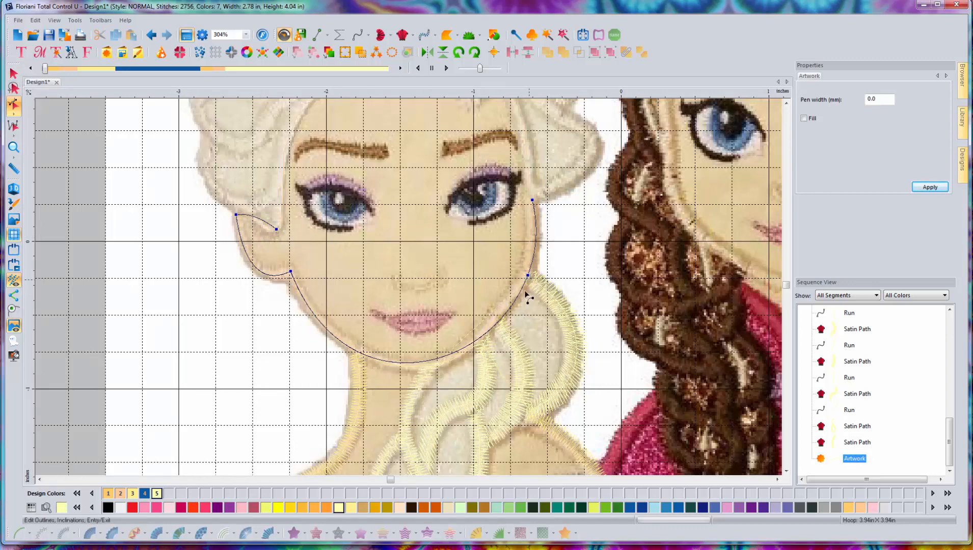
drag(511, 317, 499, 321)
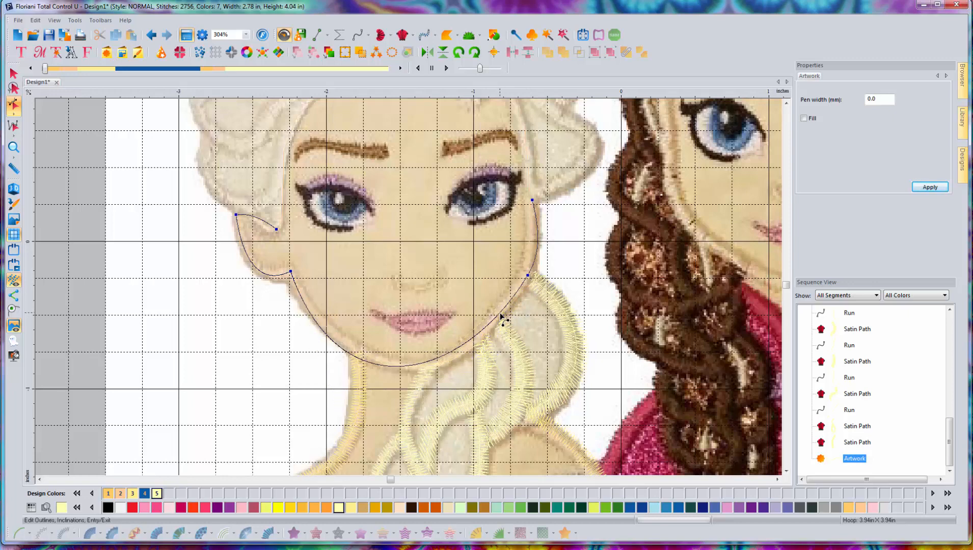
drag(352, 358, 355, 354)
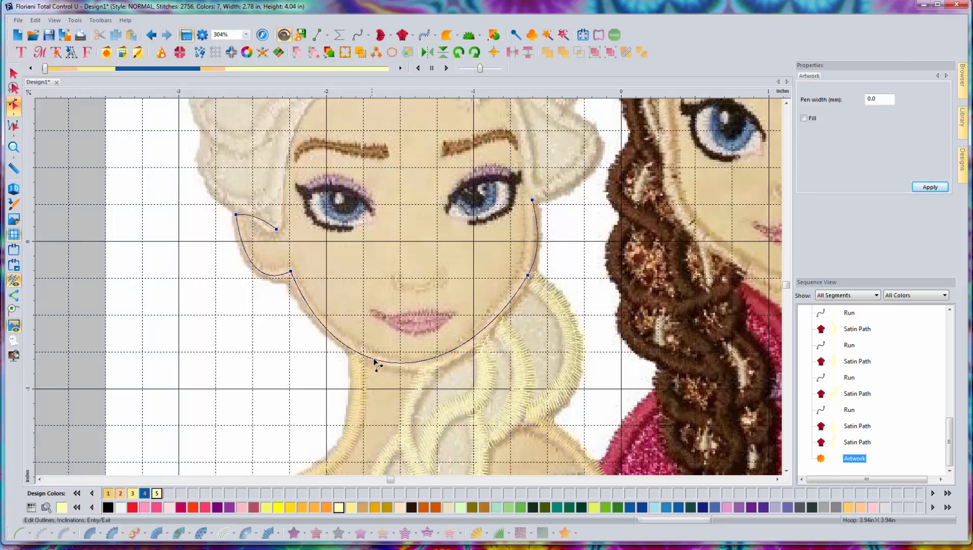
drag(540, 251, 535, 251)
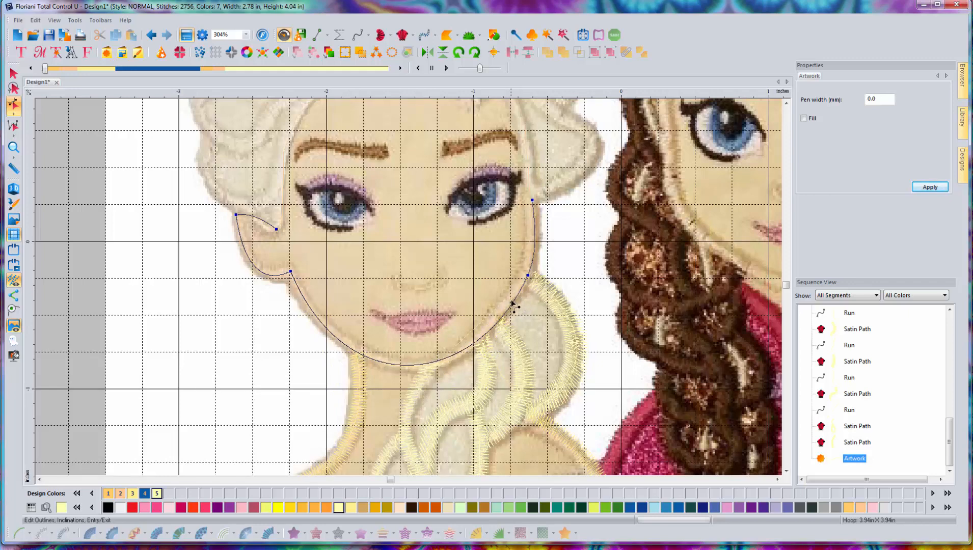
Step: Fine-tune the jaw point beside the braid by adjusting its chin-side curve handle and shifting the point slightly
click(527, 276)
drag(479, 382, 452, 359)
click(528, 276)
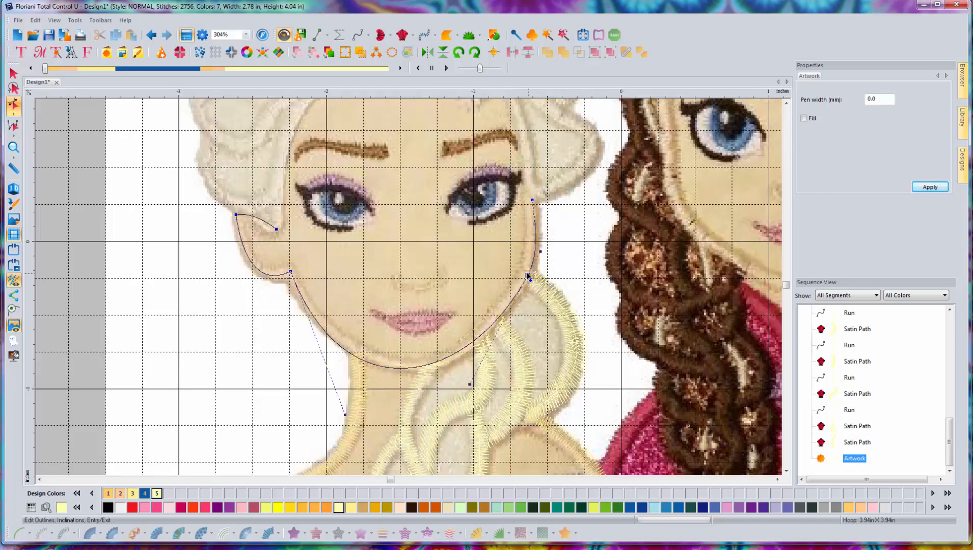
drag(528, 275, 527, 274)
click(527, 274)
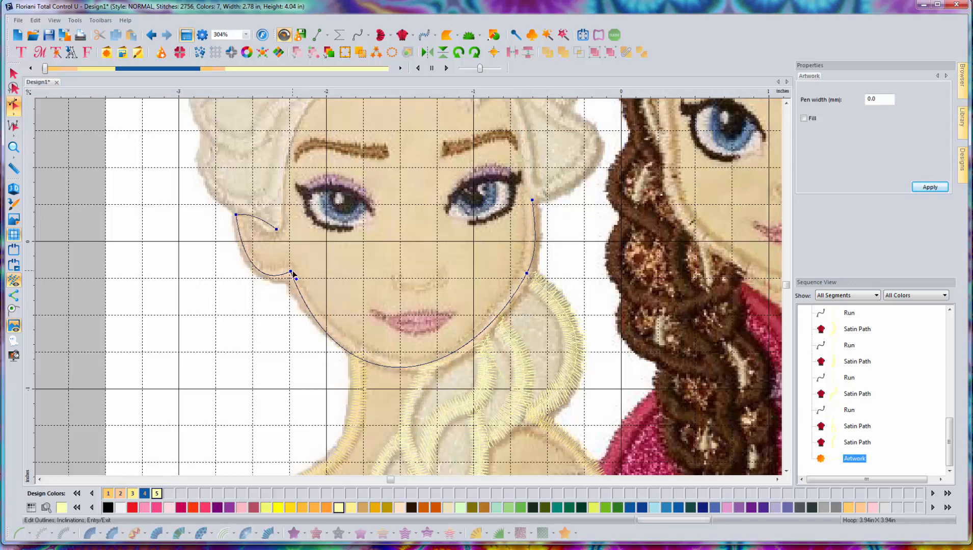
Step: Add a point on the ear-side jaw above the neck, move it inward, and reshape the chin curve up to the braid-side point
right_click(346, 351)
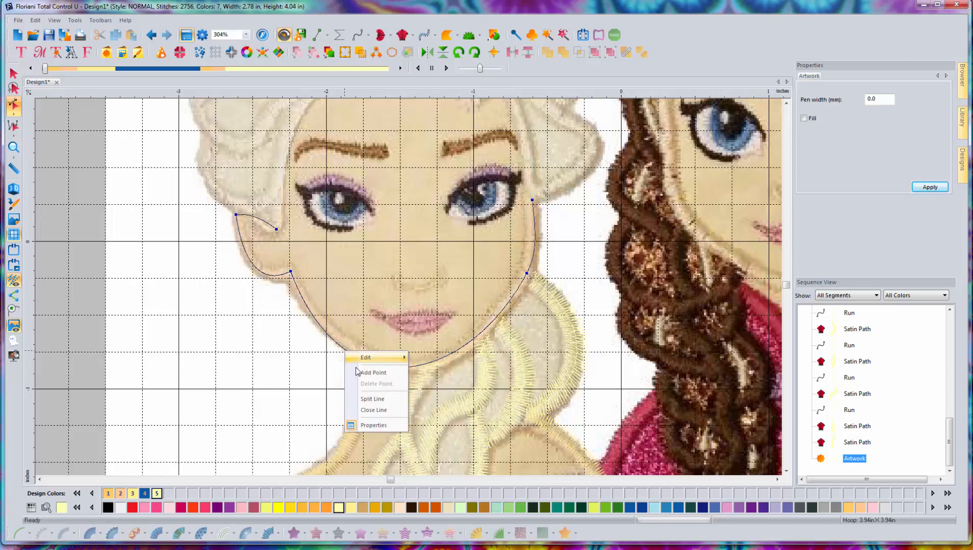
click(357, 373)
drag(344, 351, 343, 342)
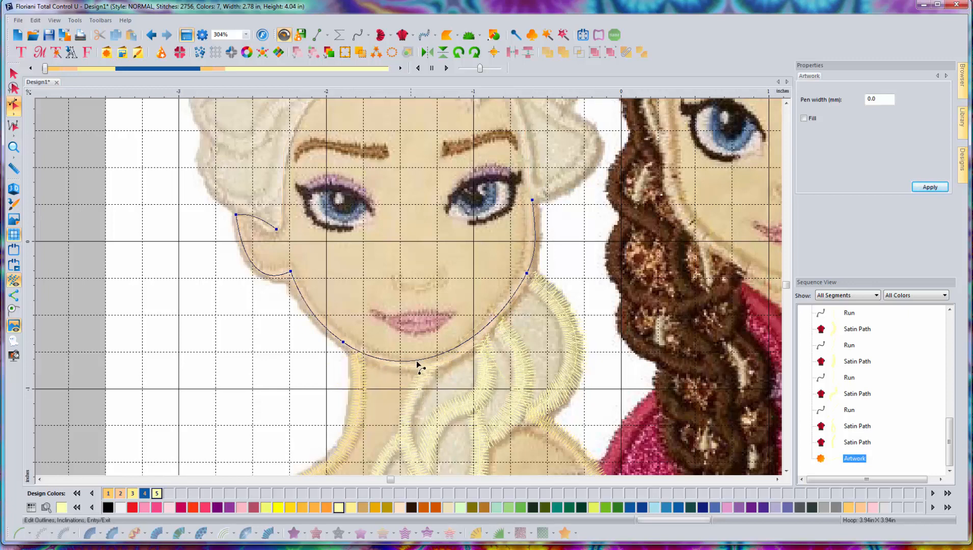
drag(418, 362, 448, 361)
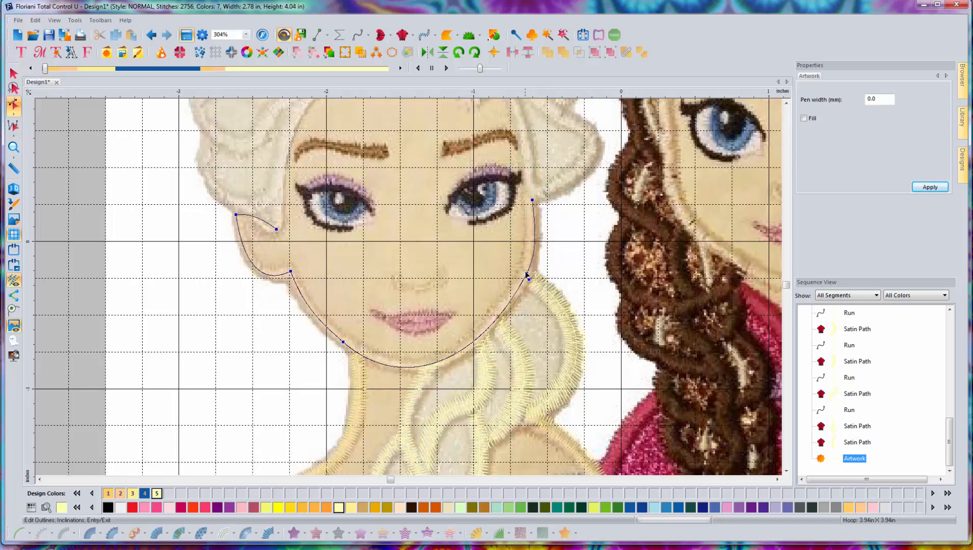
drag(526, 274, 525, 278)
Step: Convert the face outline to a steil border, assign the third design color (812 Cream Yellow), and preview it in 3D
click(15, 75)
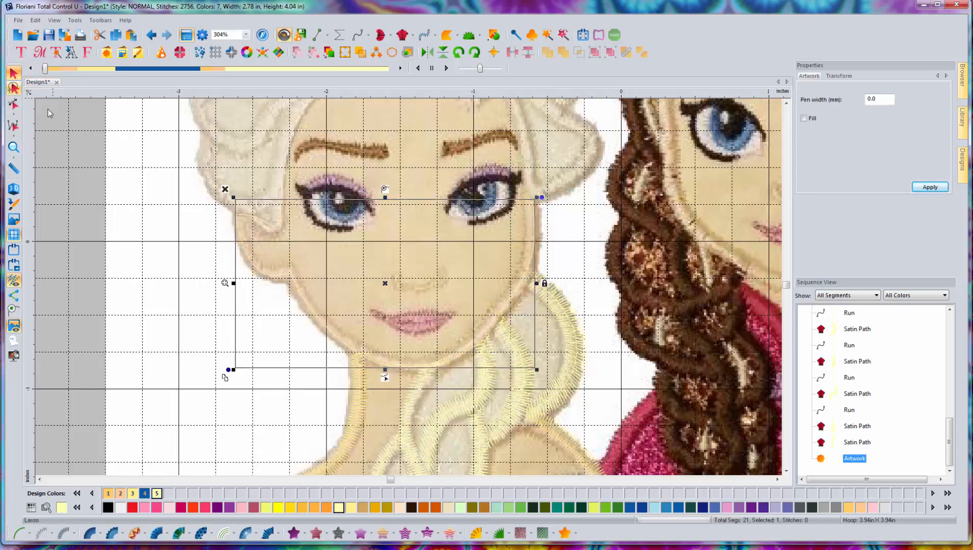
click(64, 533)
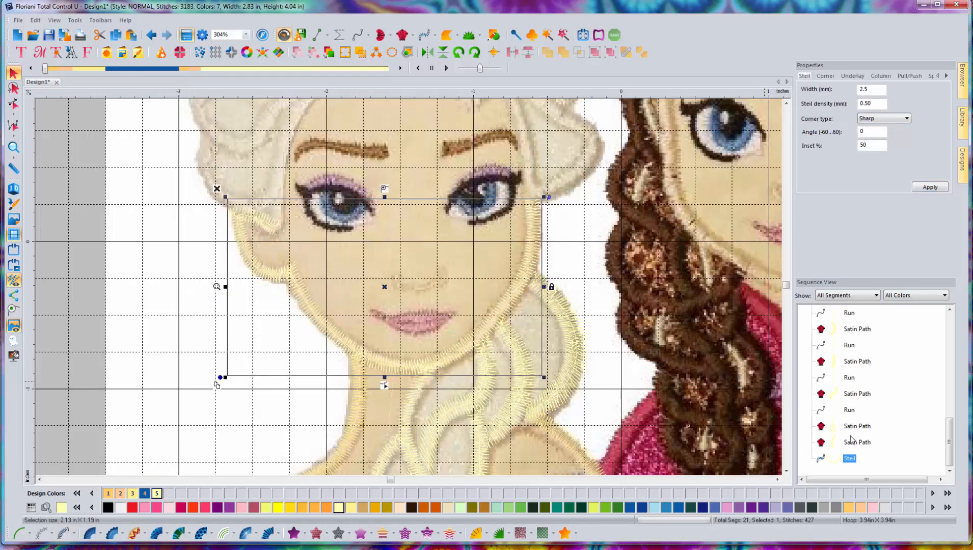
click(133, 493)
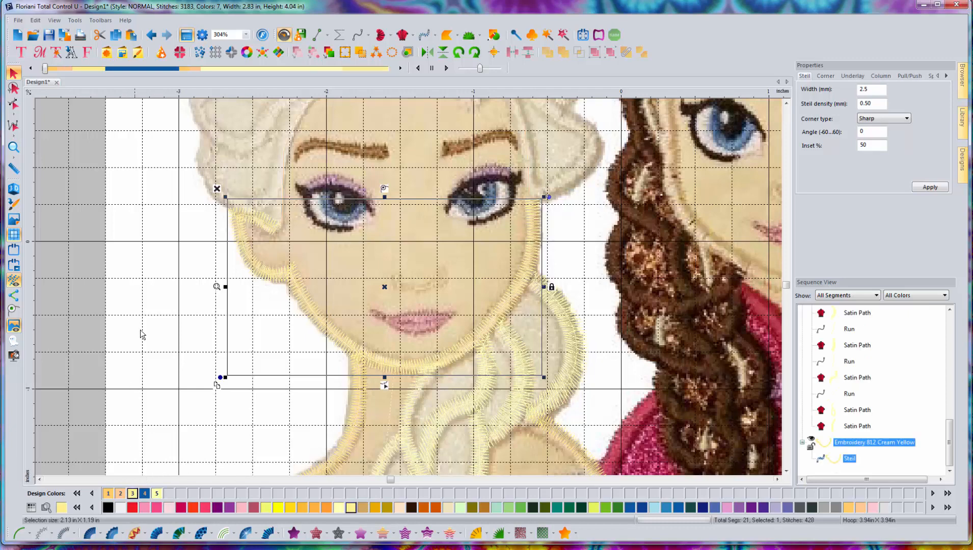
click(135, 294)
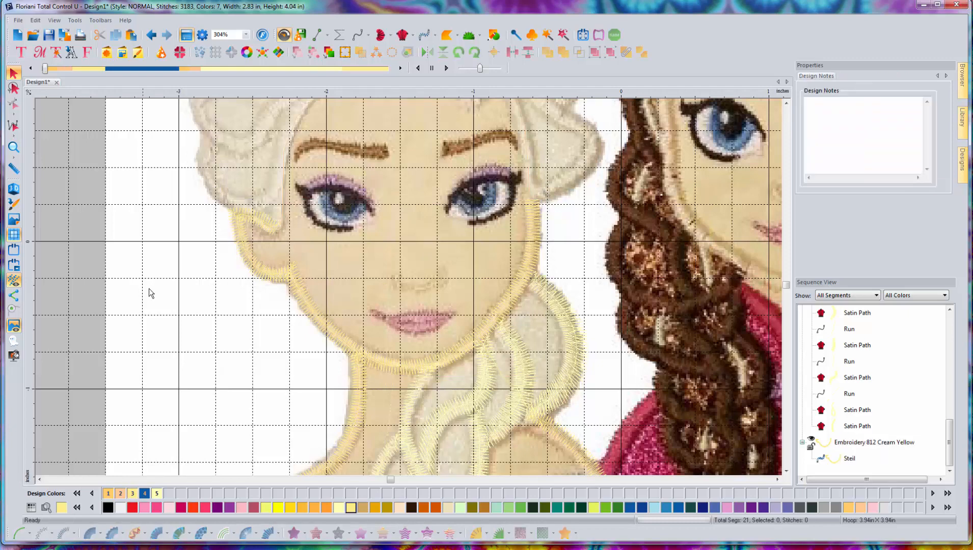
click(14, 189)
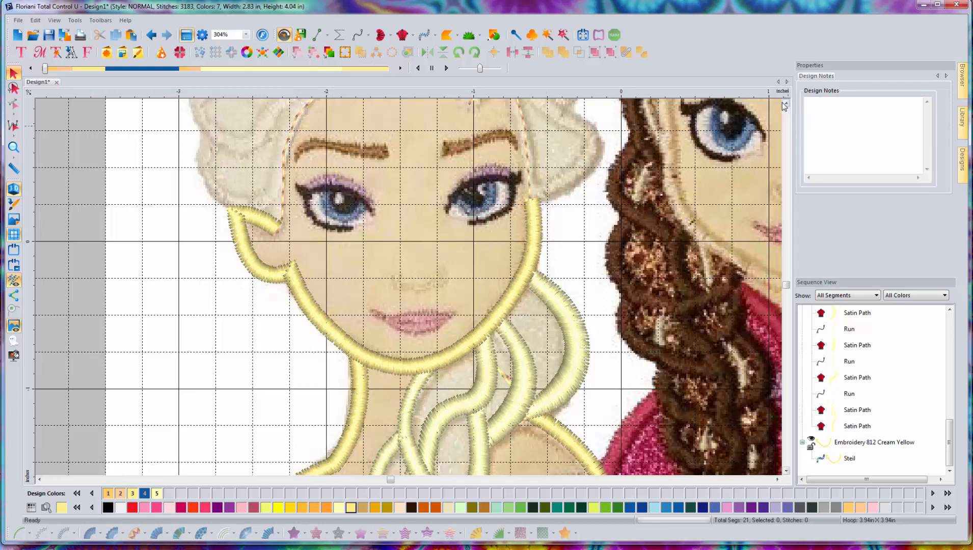
scroll(422, 253, down, 3)
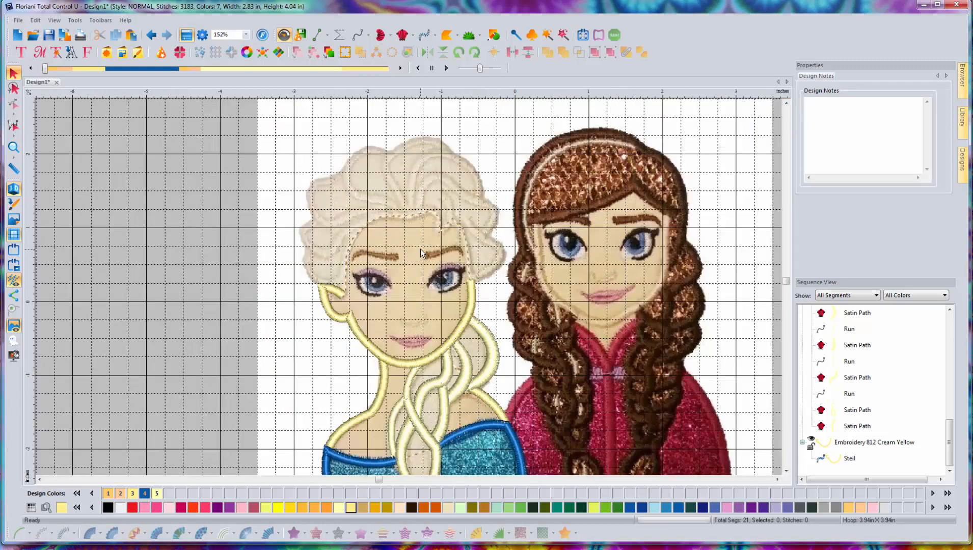
Step: Turn off the 3D preview and start a line artwork outline around Elsa's lowest hair curl, beginning where the braid-side cheek meets the hair
click(14, 189)
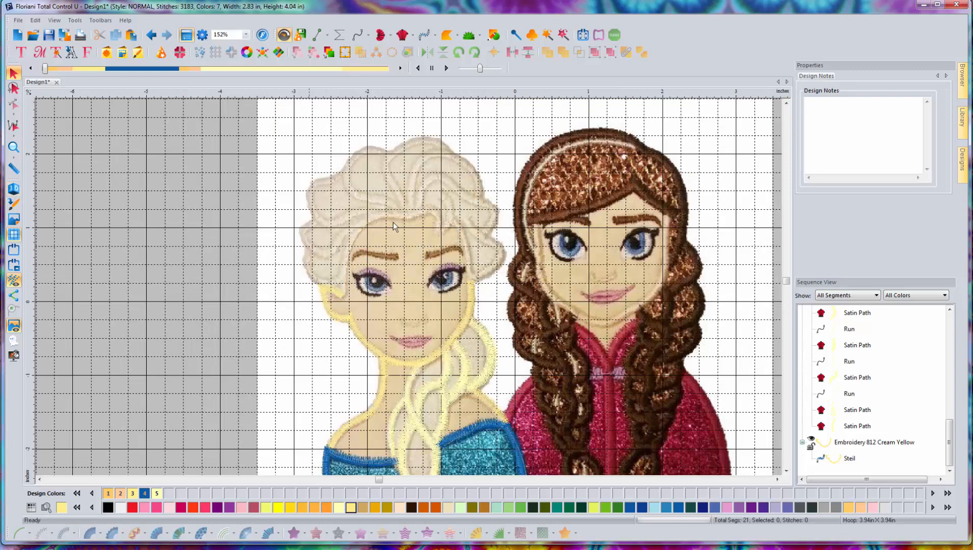
click(786, 103)
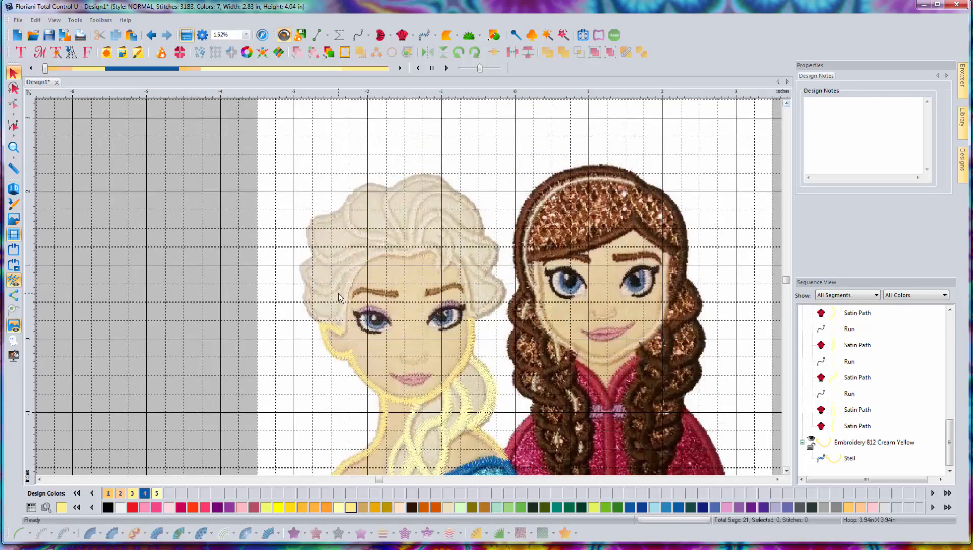
scroll(398, 337, up, 3)
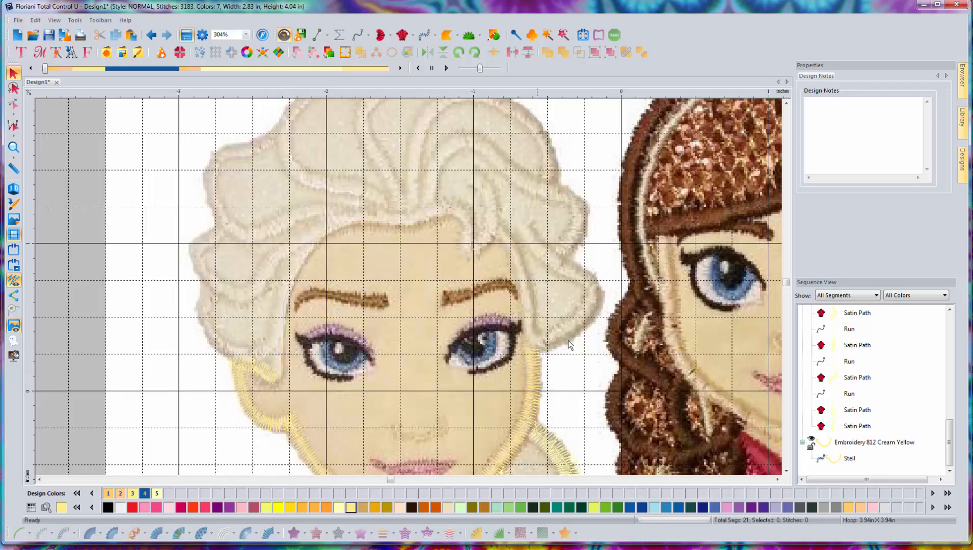
click(319, 36)
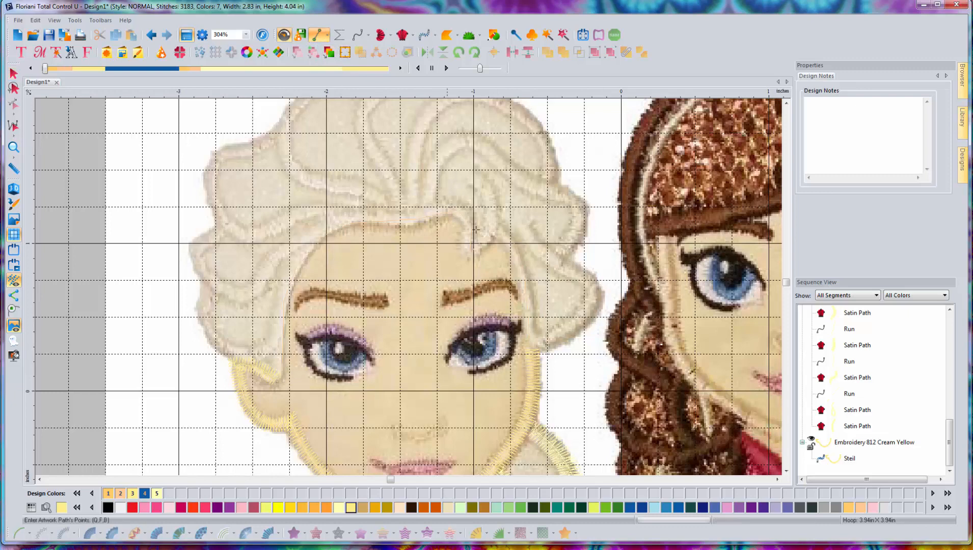
click(534, 348)
click(567, 334)
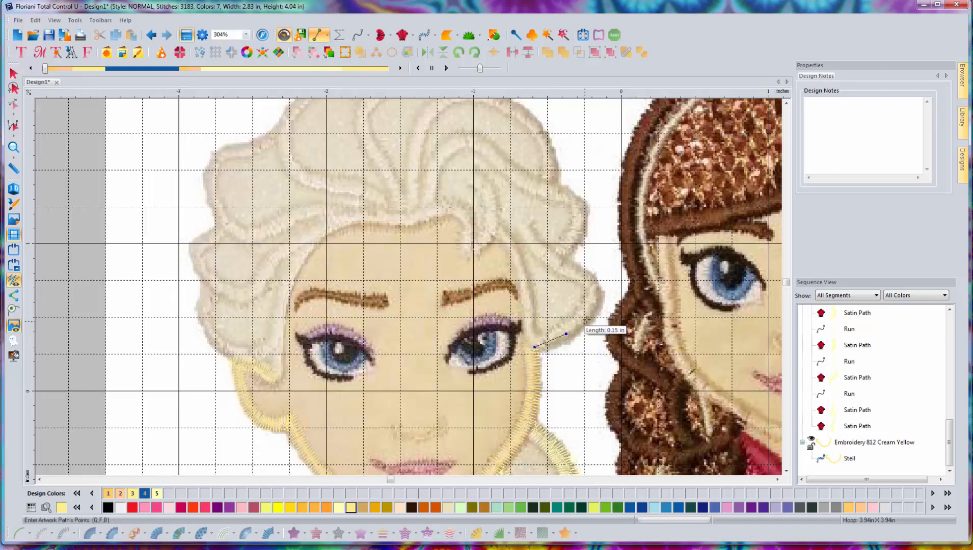
click(589, 316)
click(595, 287)
click(582, 271)
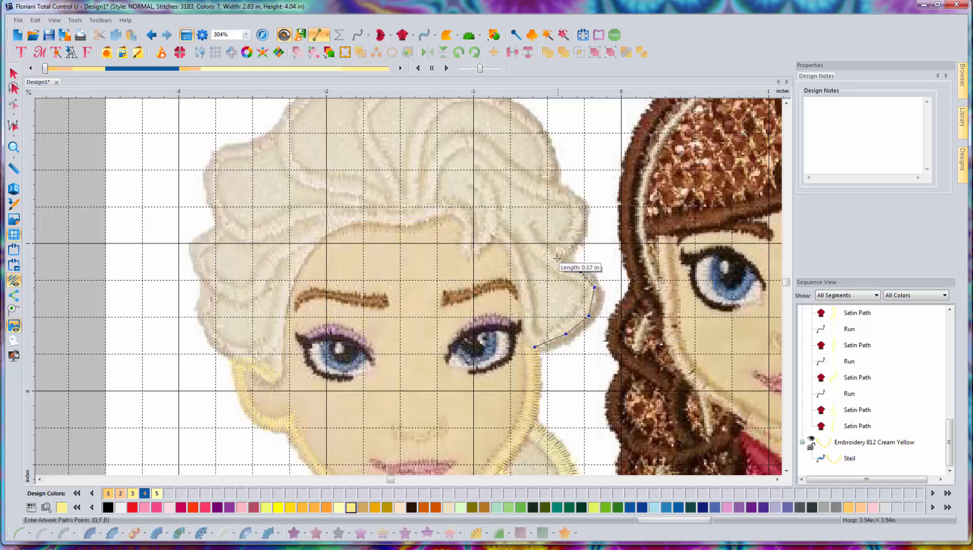
Step: Continue the hair outline from the notch above the lowest curl up the braid-side edge towards the crown
click(556, 258)
click(568, 237)
click(581, 214)
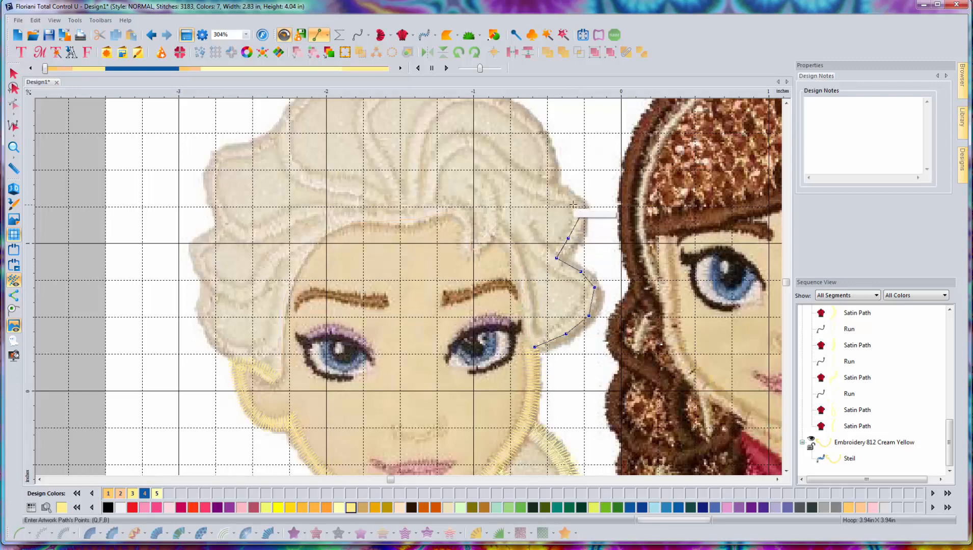
click(568, 192)
click(550, 179)
click(549, 151)
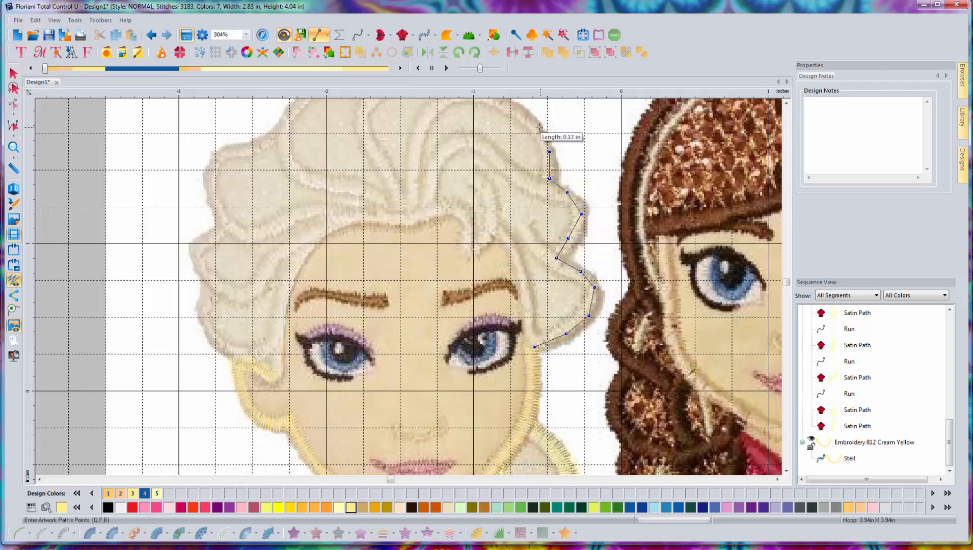
click(538, 124)
scroll(512, 169, up, 2)
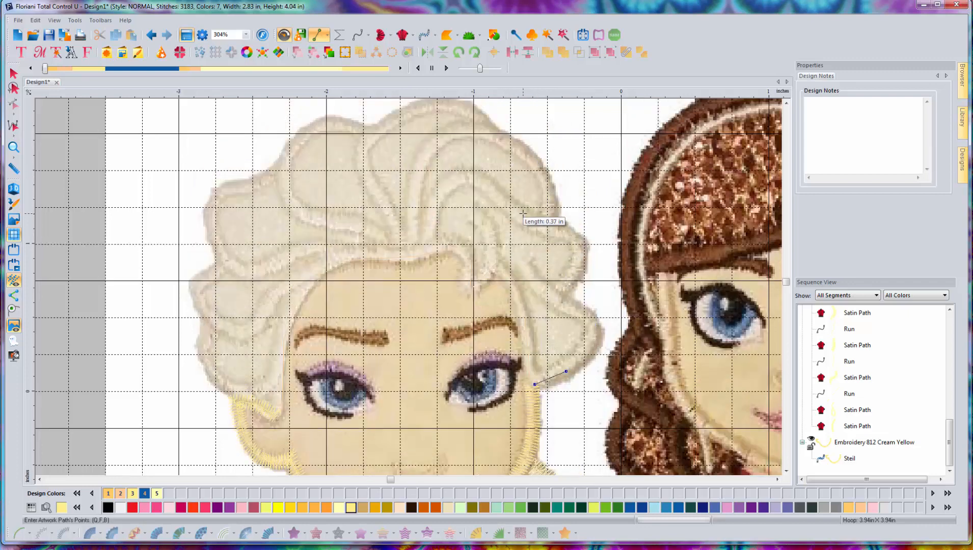
click(493, 172)
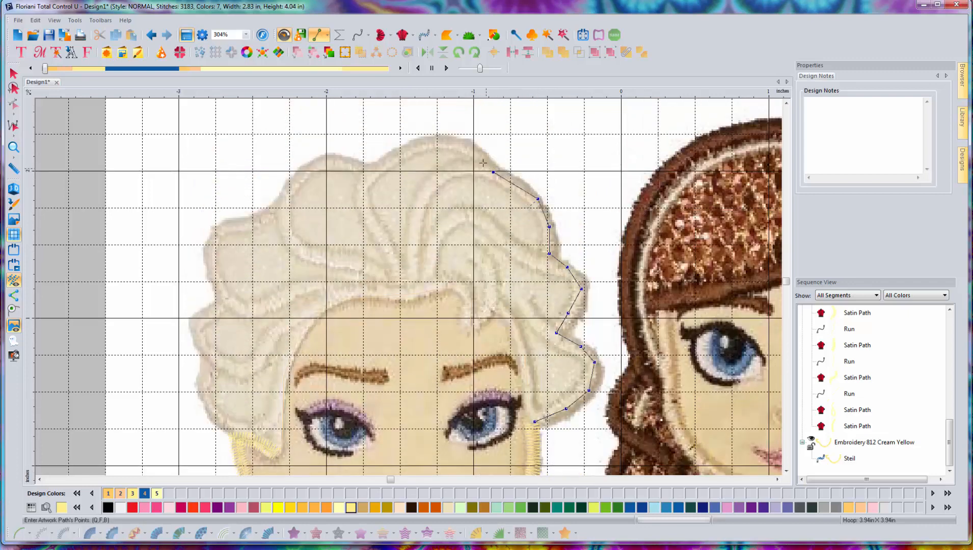
Step: Trace the hair outline across the crown, following the dip between the two top waves
click(478, 154)
click(461, 147)
click(427, 141)
click(385, 163)
click(369, 171)
click(337, 164)
click(317, 166)
click(291, 182)
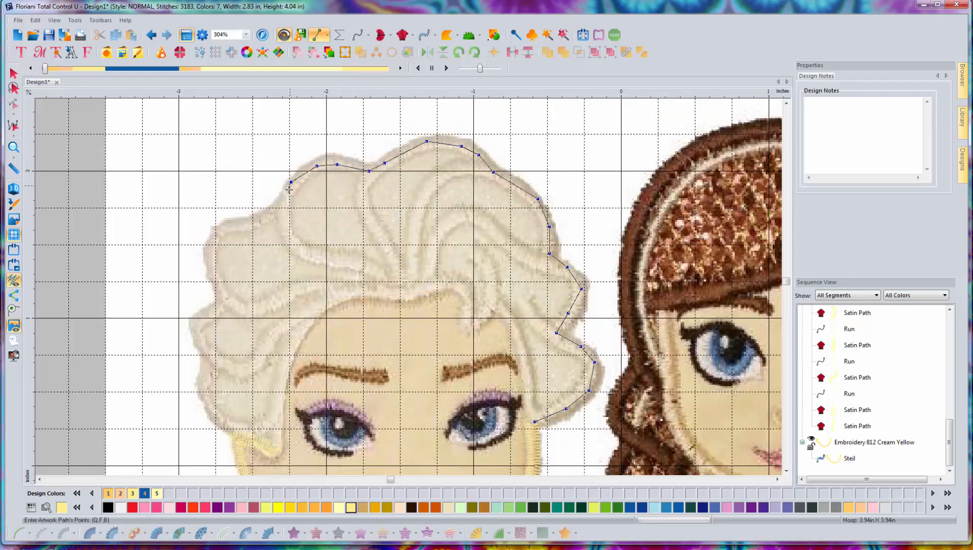
Step: Extend the hair outline down around the upper wave on the ear side
click(285, 200)
click(261, 220)
click(228, 231)
click(213, 237)
click(210, 253)
click(211, 275)
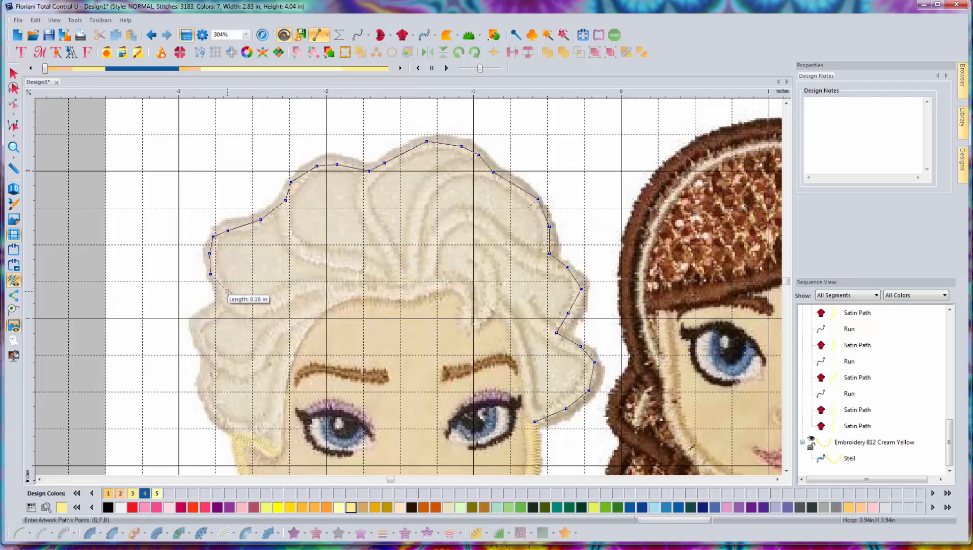
Step: Trace the lower ear-side curls from the notch down and along the hair edge above the ear
click(229, 293)
click(206, 318)
click(197, 324)
click(204, 350)
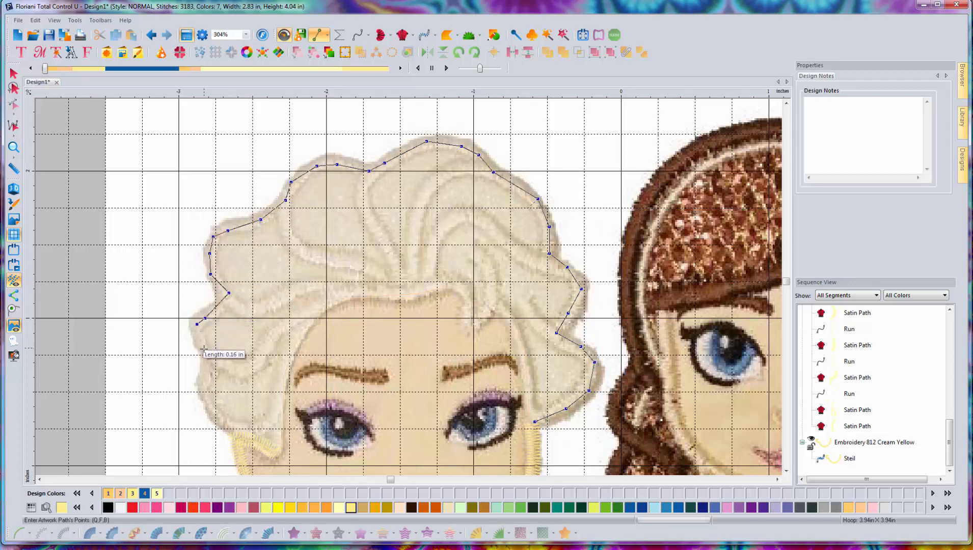
click(211, 375)
click(198, 391)
click(216, 419)
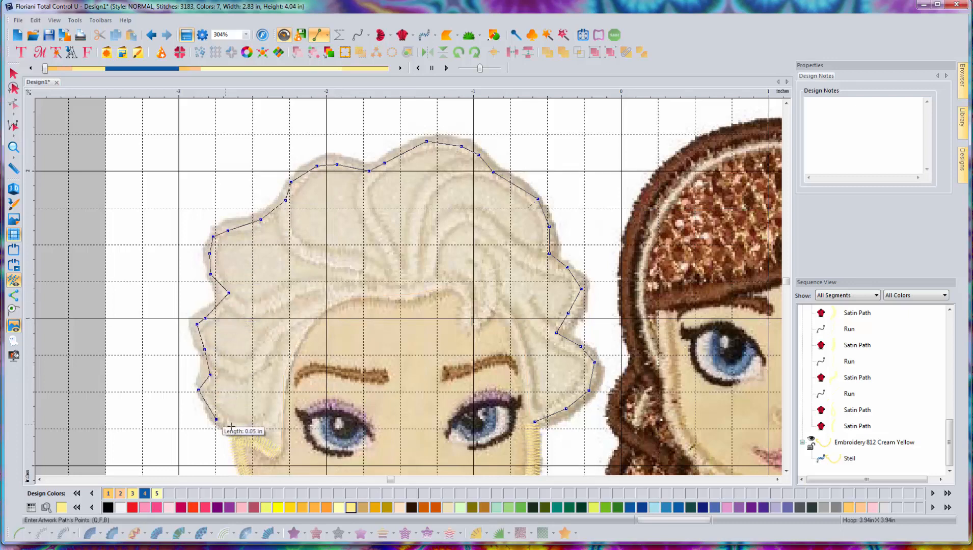
click(242, 432)
click(263, 434)
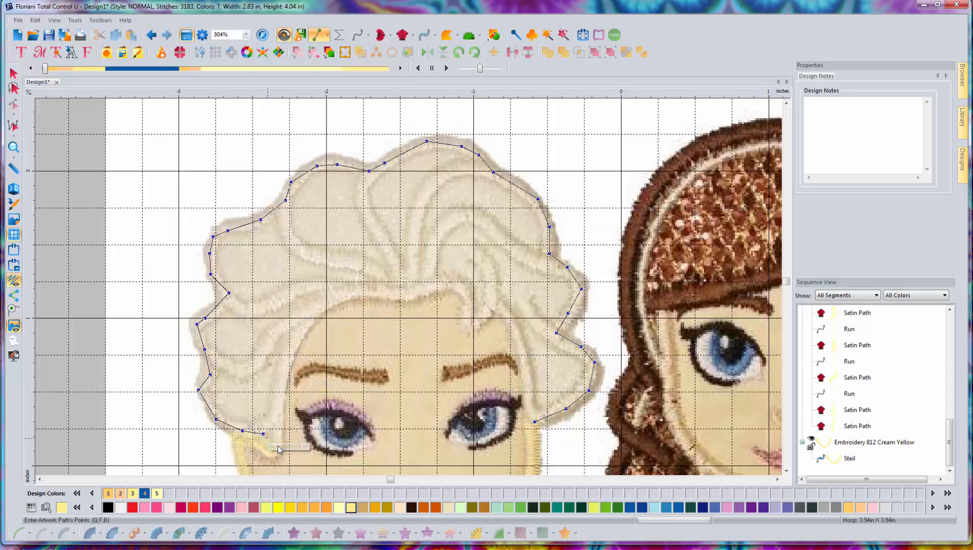
Step: Trace the inner hairline from the hair tip beside the ear up and across the forehead
click(278, 444)
click(280, 398)
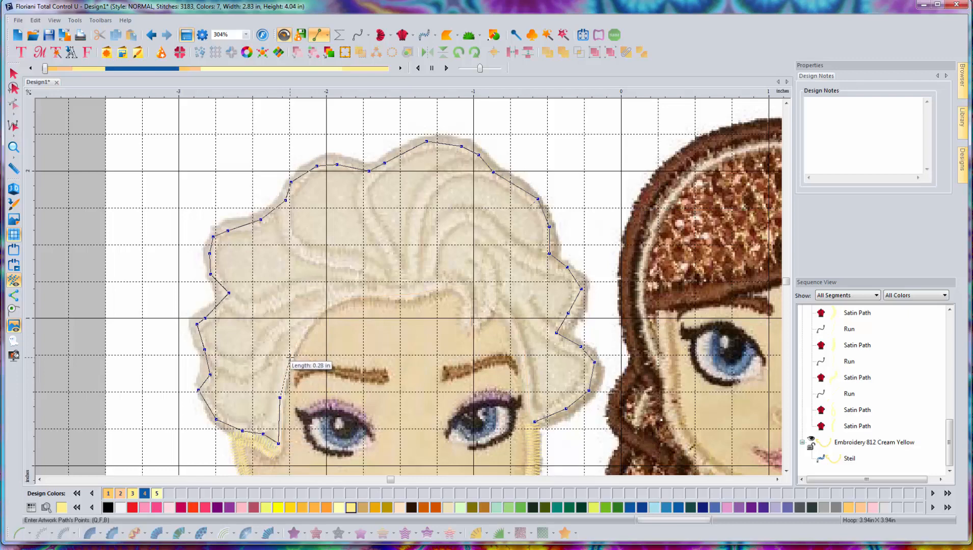
click(290, 358)
click(312, 322)
click(341, 298)
click(373, 294)
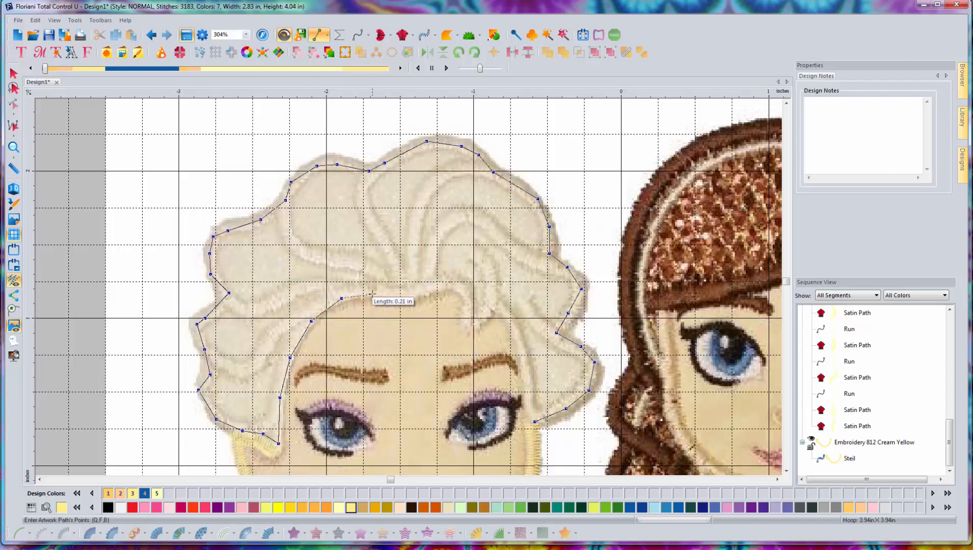
click(408, 292)
click(442, 290)
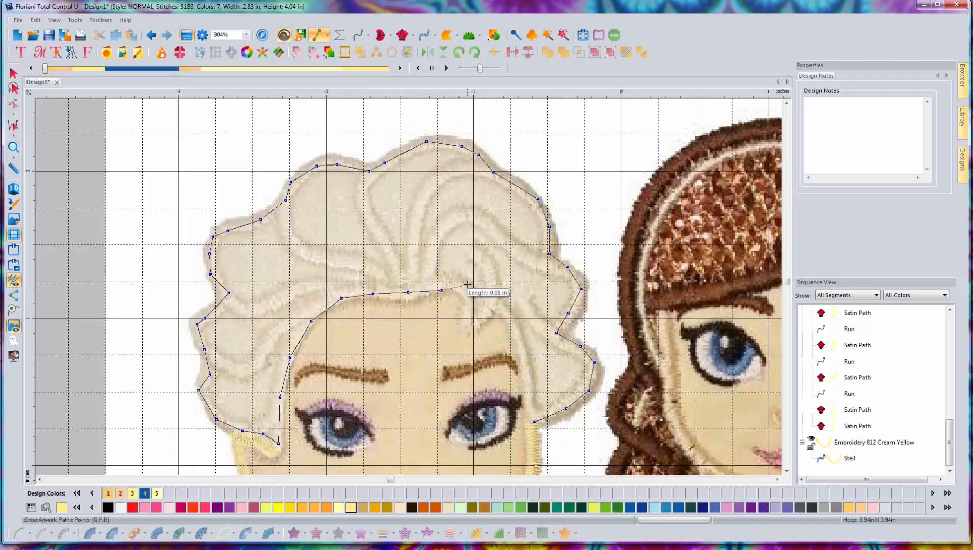
Step: Outline the forelock on the forehead, follow the hairline down to the braid-side cheek, and finish the hair outline
click(468, 283)
click(471, 323)
click(498, 306)
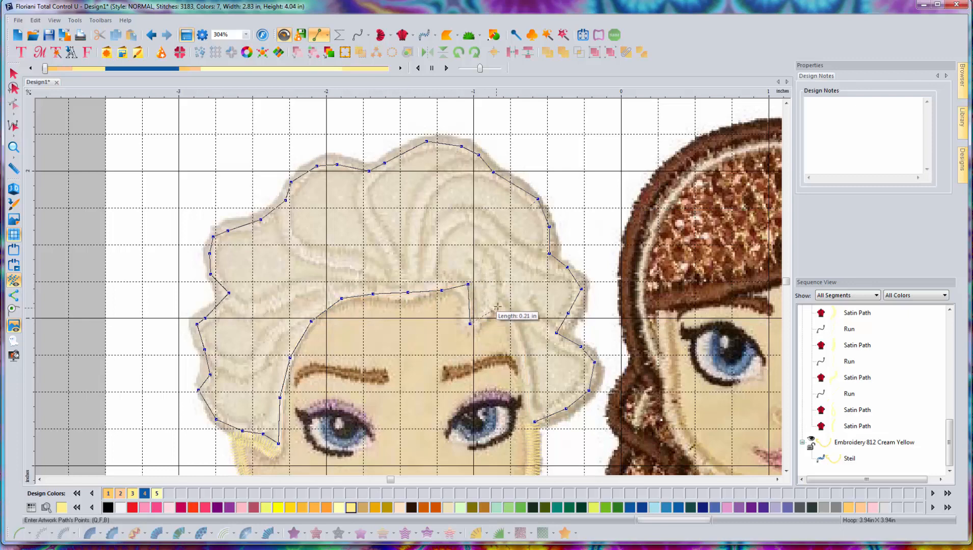
click(519, 329)
click(531, 390)
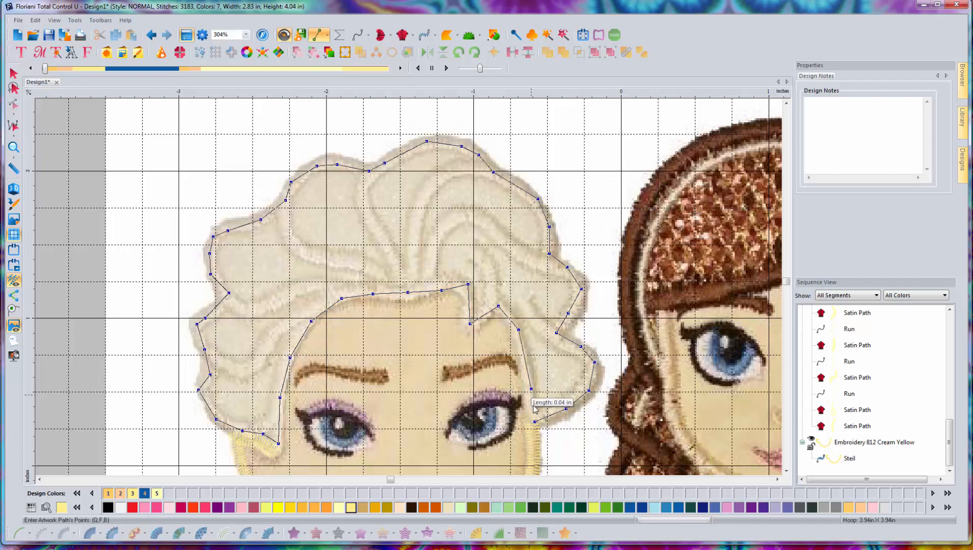
click(530, 411)
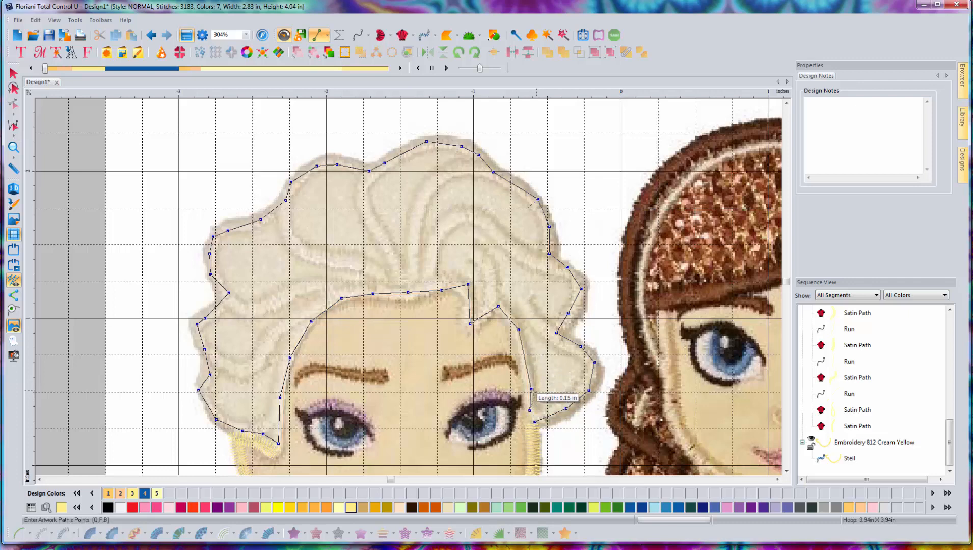
right_click(506, 384)
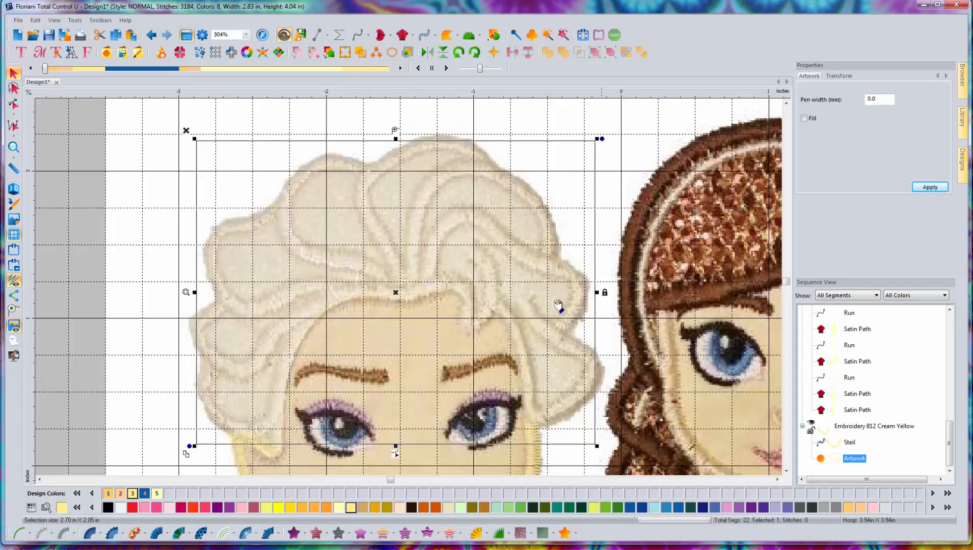
Step: Assign the hair outline to 100 Applique Material, then duplicate it in place and assign the copy to 101 Applique Position
click(849, 508)
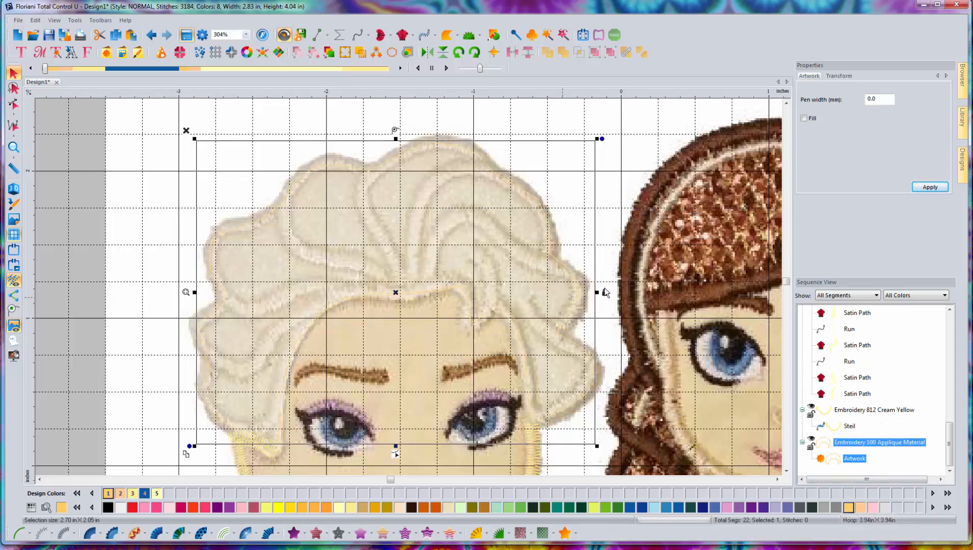
click(122, 39)
click(131, 35)
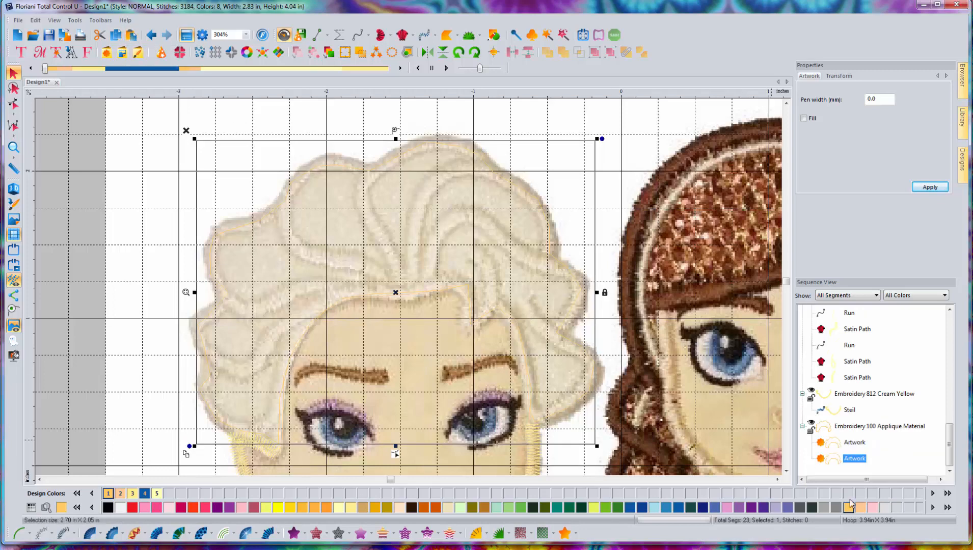
click(865, 510)
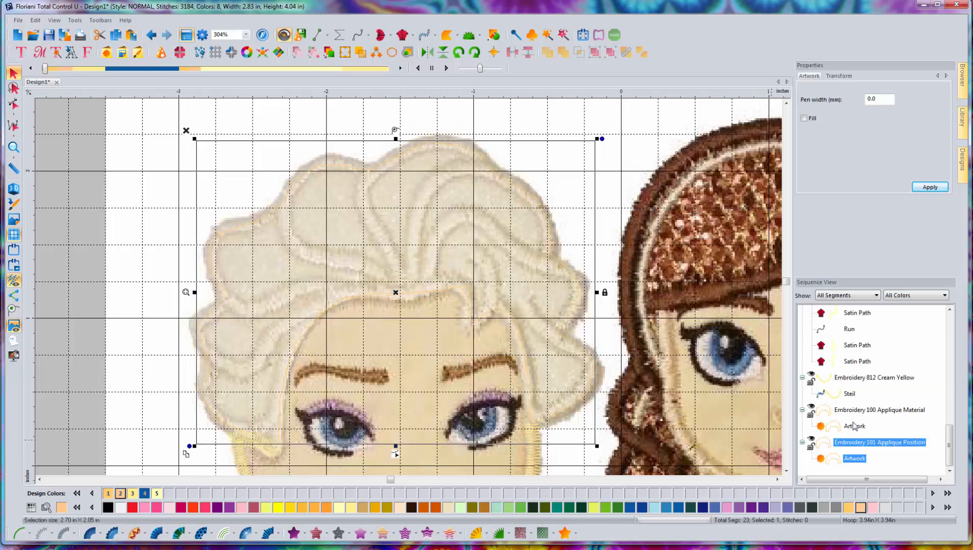
click(615, 172)
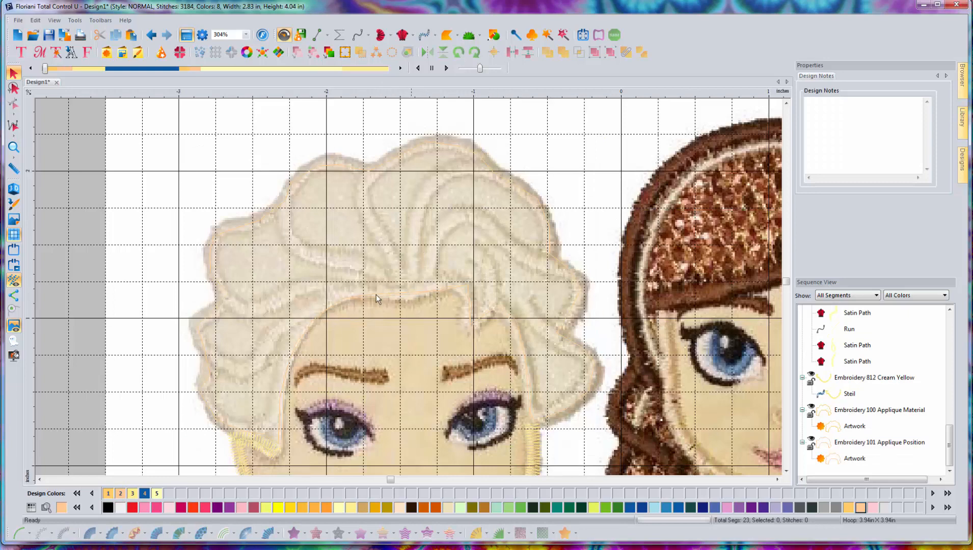
Step: Convert both the Applique Material and Applique Position hair outlines to run stitches and check them in 3D
click(865, 413)
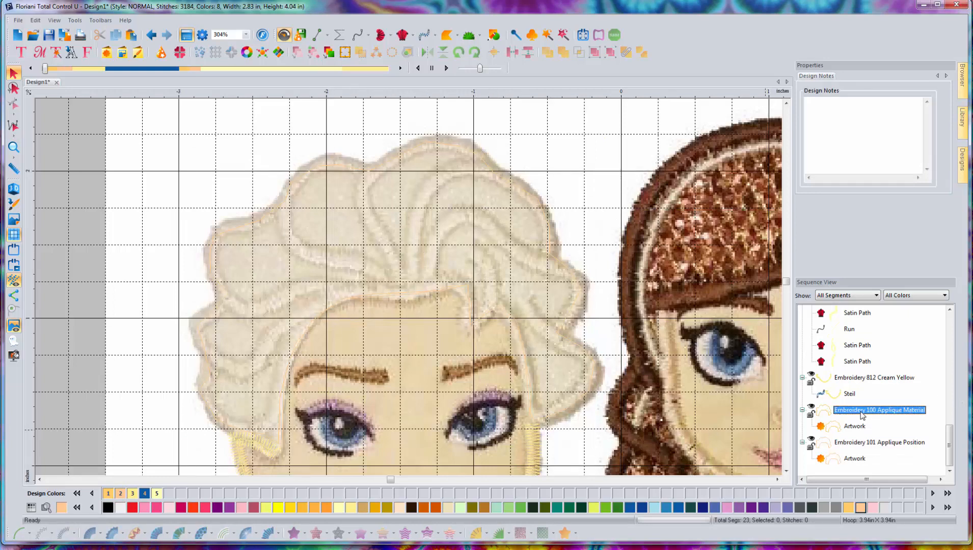
ctrl+click(864, 443)
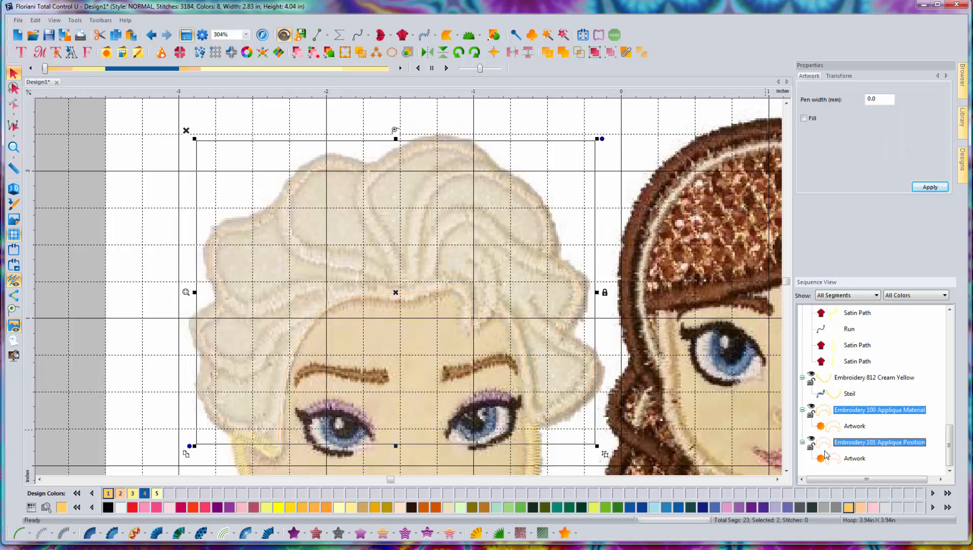
click(21, 533)
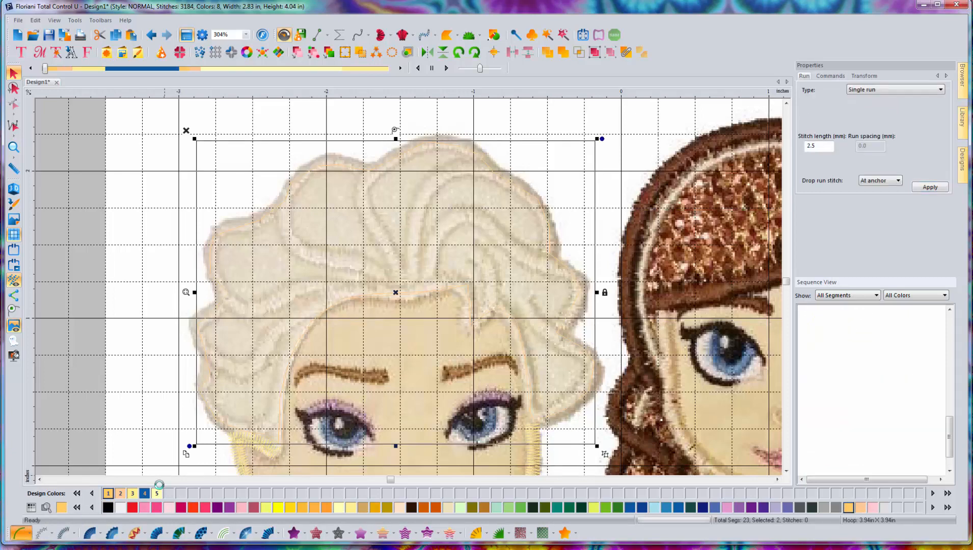
click(15, 192)
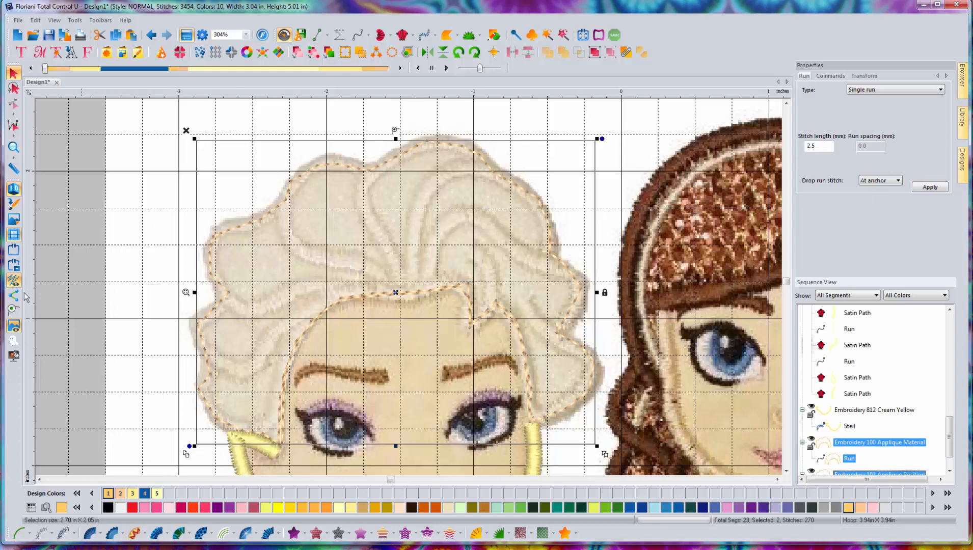
click(16, 190)
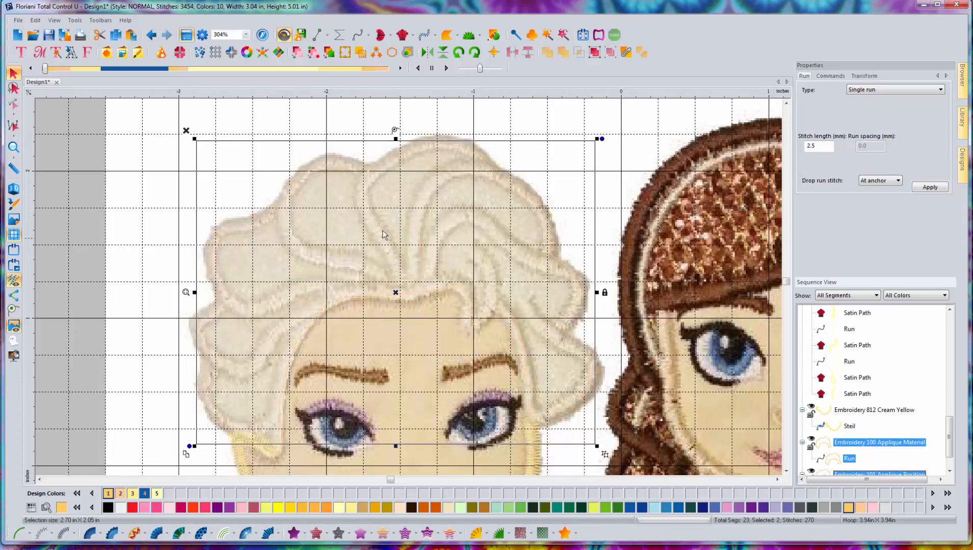
Step: Outline a four-point hair strand at the lower outer edge of Elsa's hair, away from Anna, with the Line tool
click(317, 35)
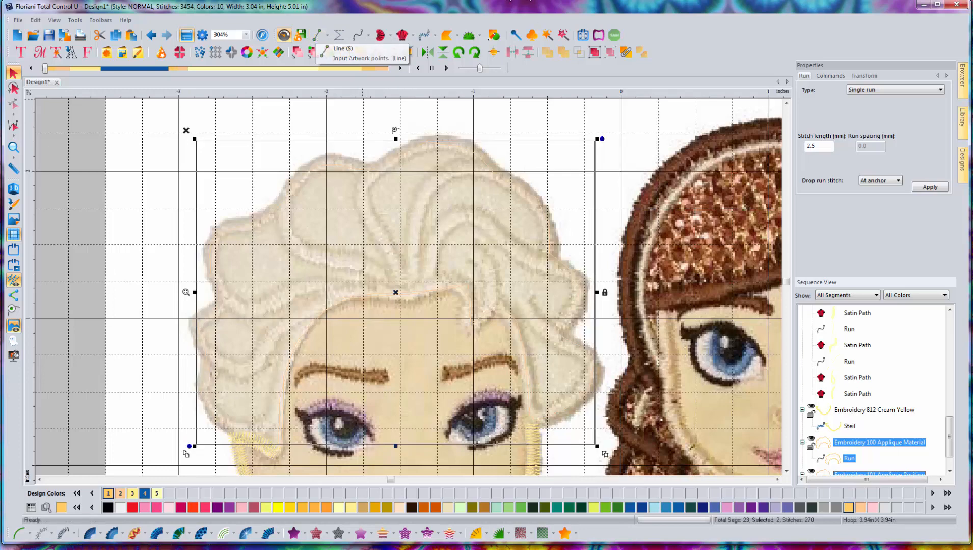
click(318, 35)
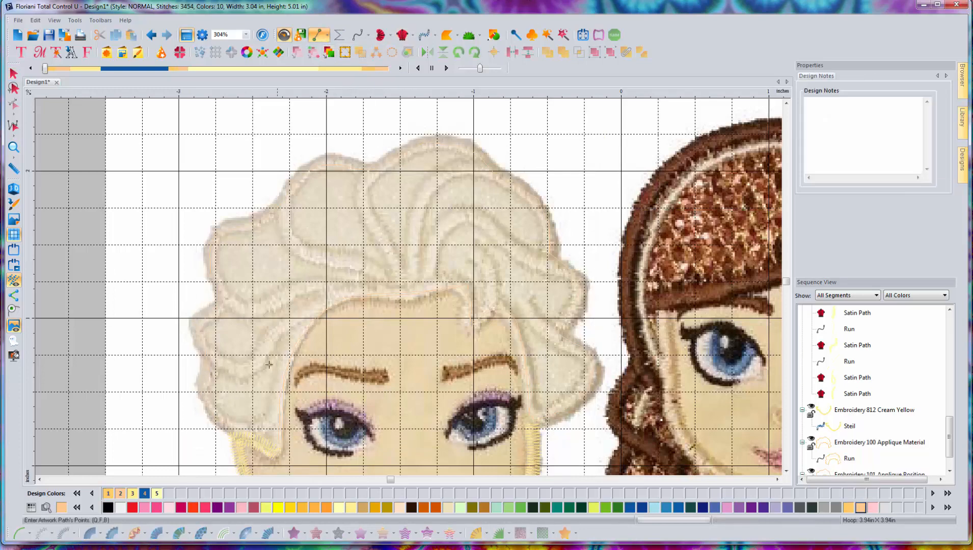
click(316, 315)
click(202, 355)
click(281, 419)
click(272, 401)
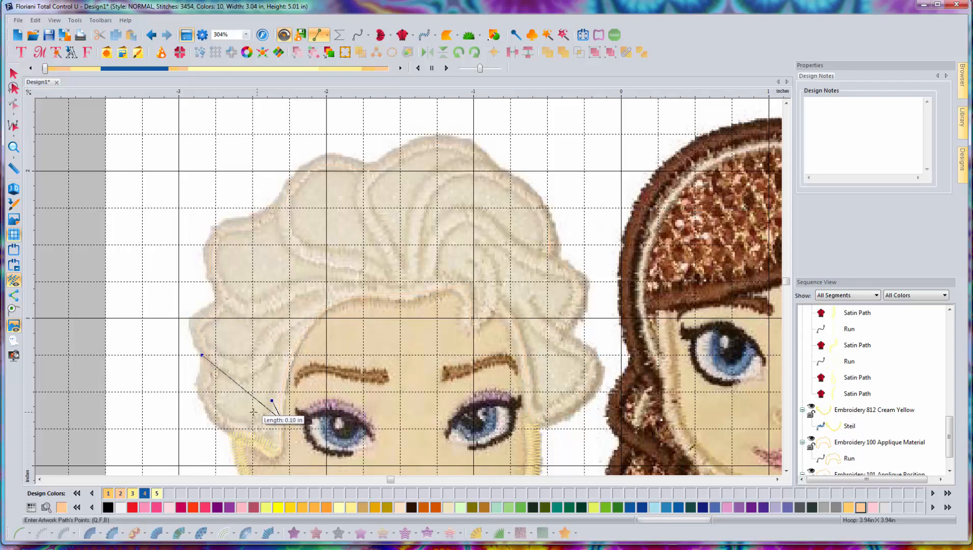
click(215, 374)
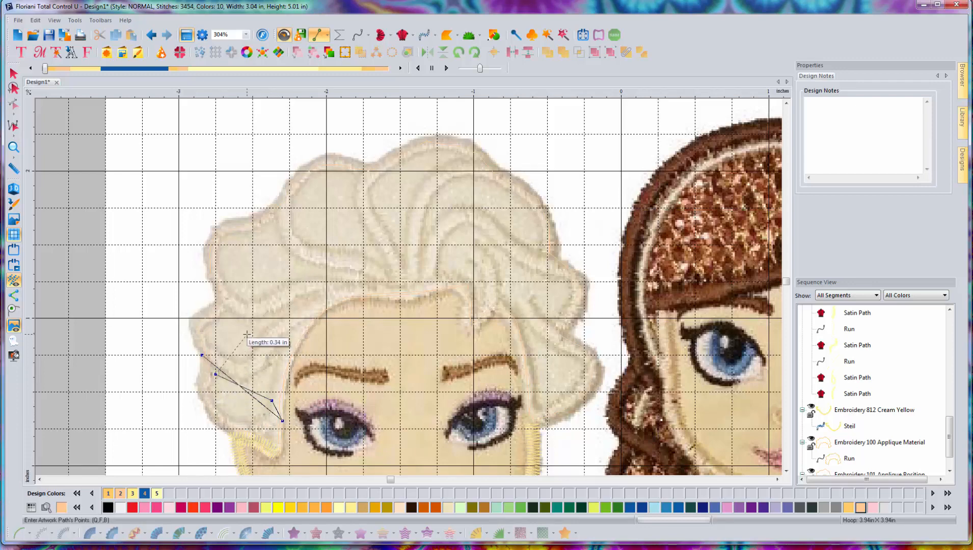
right_click(178, 357)
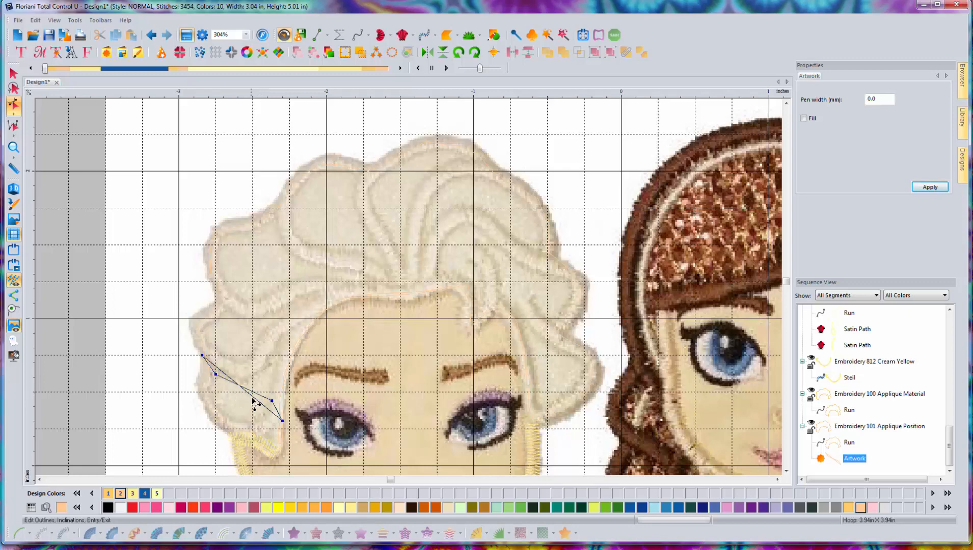
Step: Curve both long edges of the strand outline to follow the lower hair border and adjust its end points beside the cheek
drag(254, 402, 279, 424)
drag(217, 427, 216, 423)
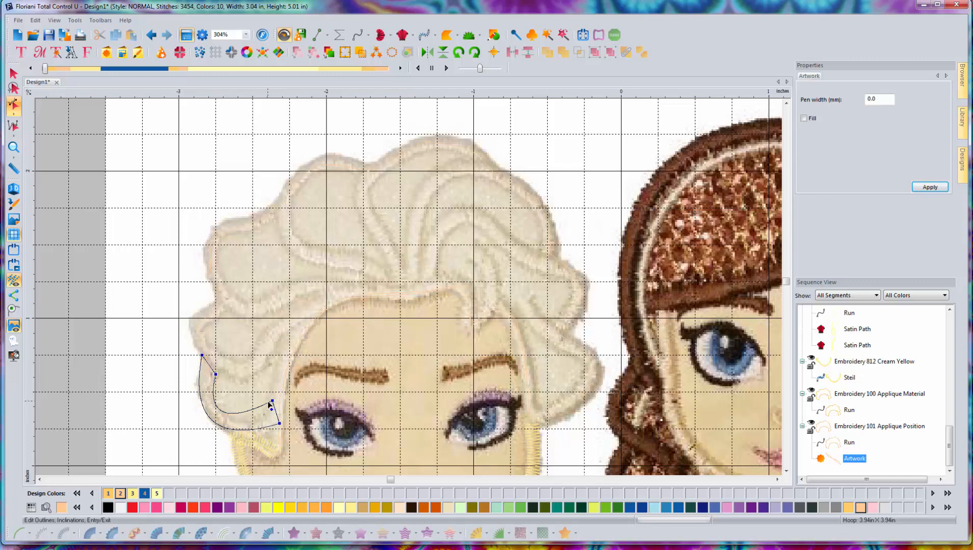
drag(273, 401, 276, 425)
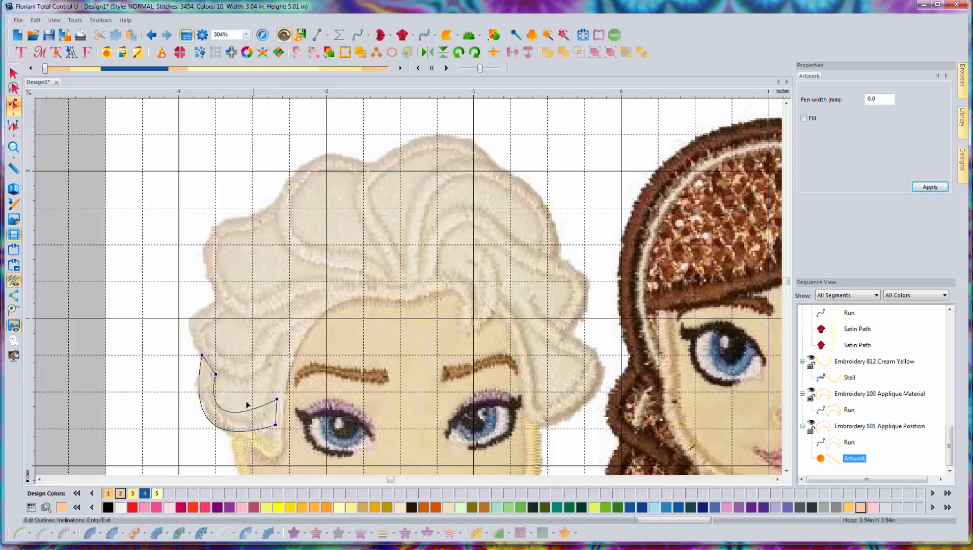
Step: Assign the strand outline to 10 Cream Brown and convert it to a Standard satin fill
click(13, 73)
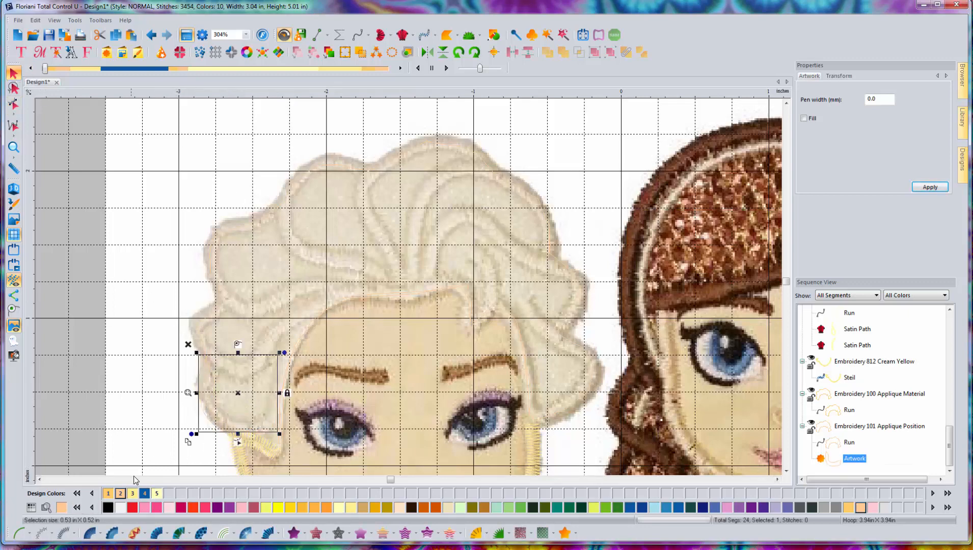
click(159, 495)
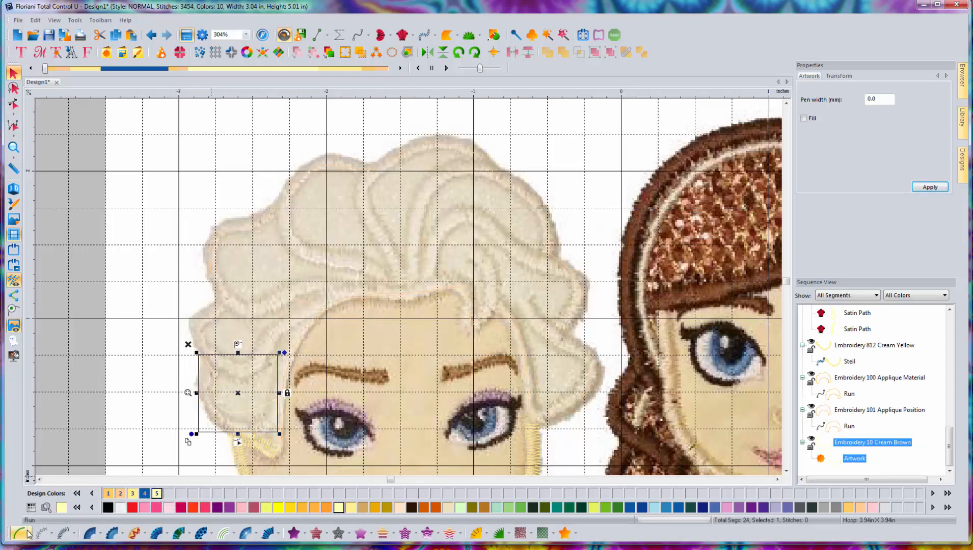
click(92, 532)
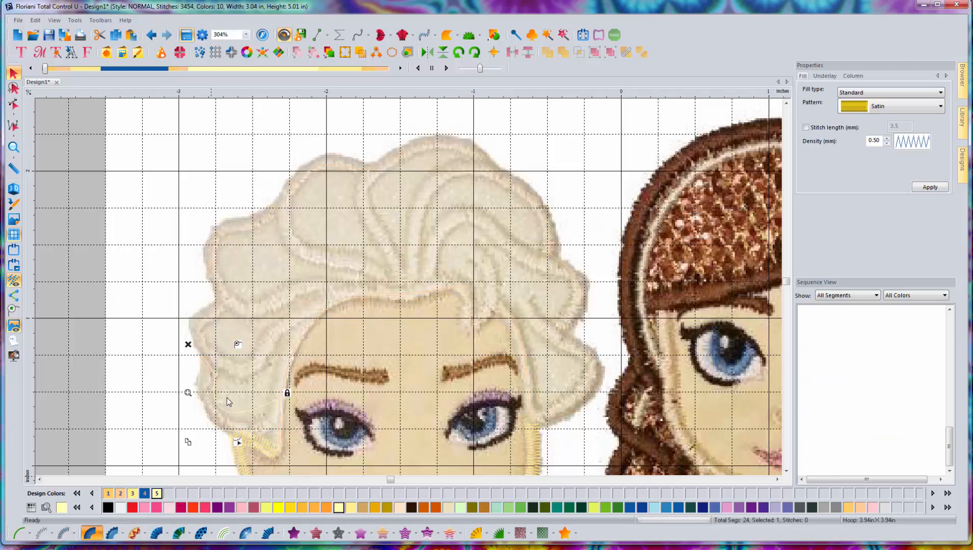
key(Return)
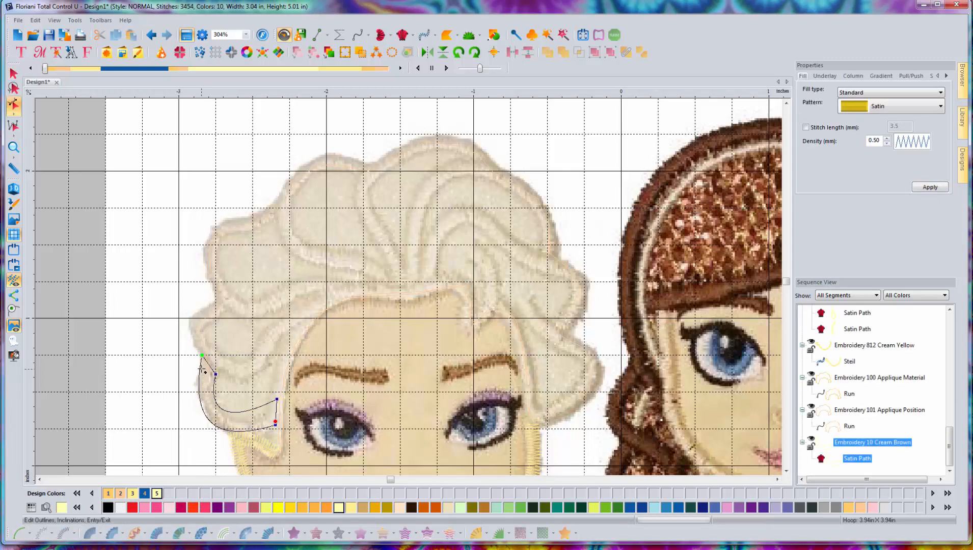
Step: Add stitch inclination lines across both ends and the bend of the lower satin strand, and generate its stitches
click(200, 368)
click(270, 403)
click(271, 426)
click(219, 425)
key(Return)
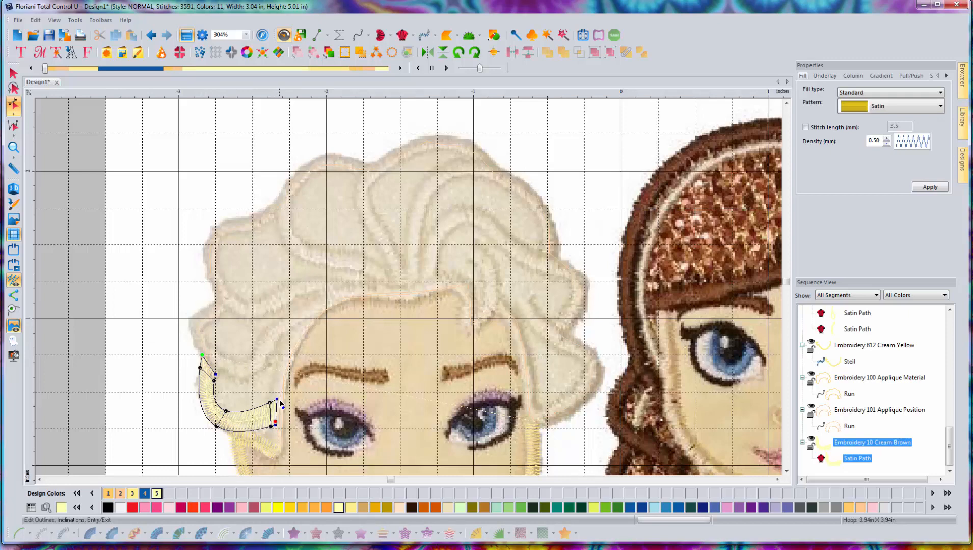
Step: Outline the next hair strand along the hairline from the hair tip beside the cheek up to the forehead and back
click(317, 34)
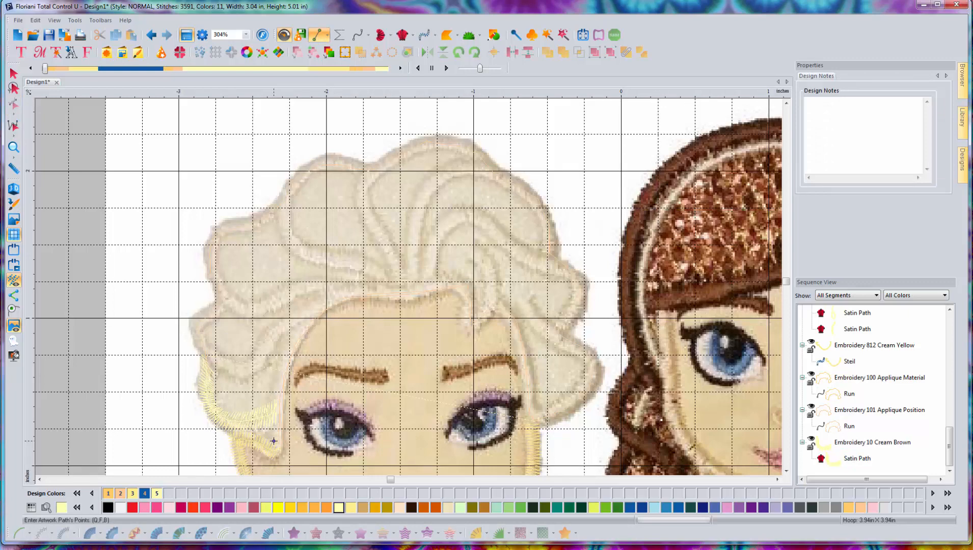
click(273, 441)
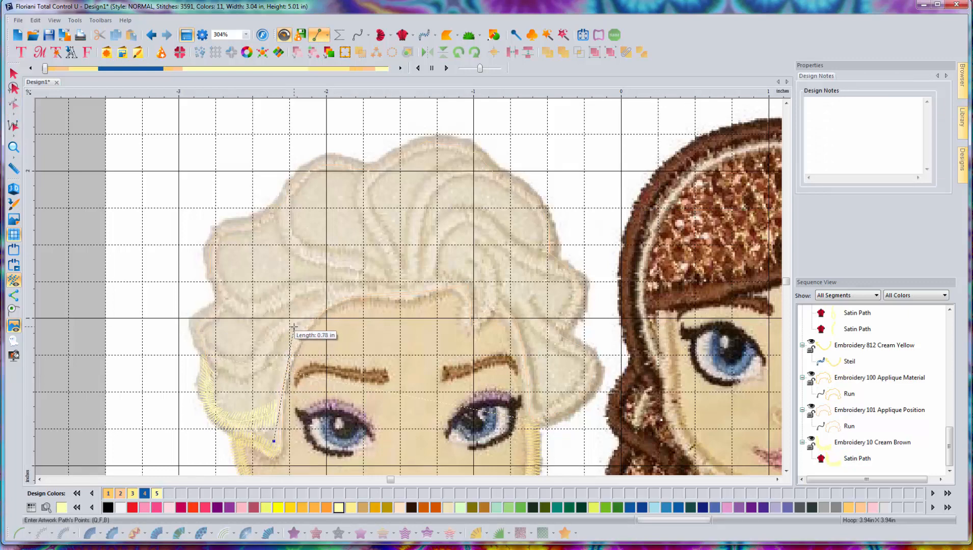
click(294, 326)
click(326, 311)
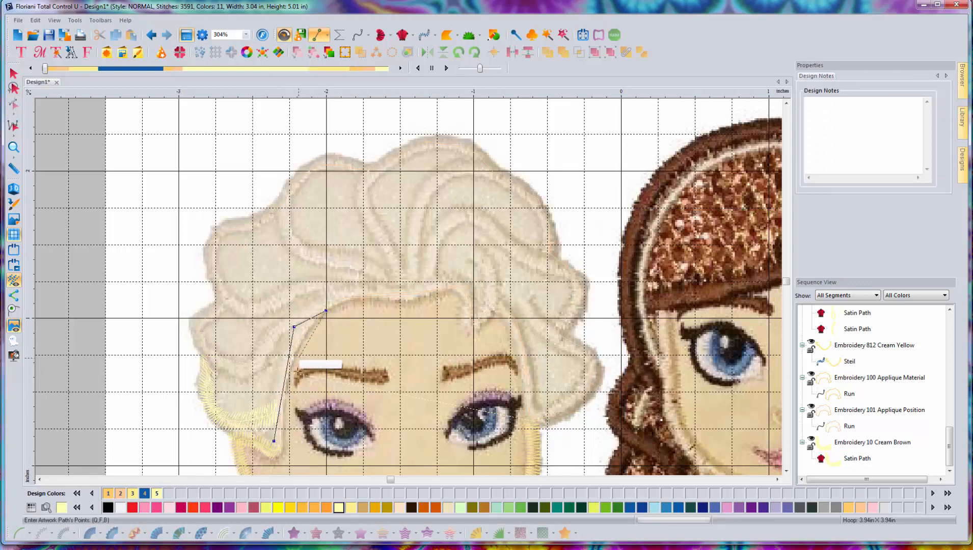
click(283, 447)
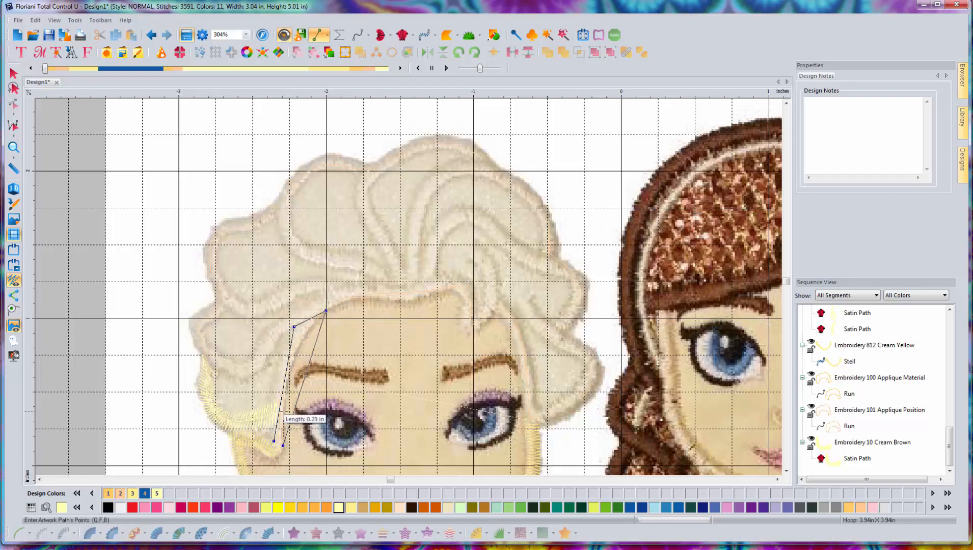
Step: Finish the narrow strip outline beside the left temple and curve both long edges to follow the hairline
right_click(286, 414)
click(299, 456)
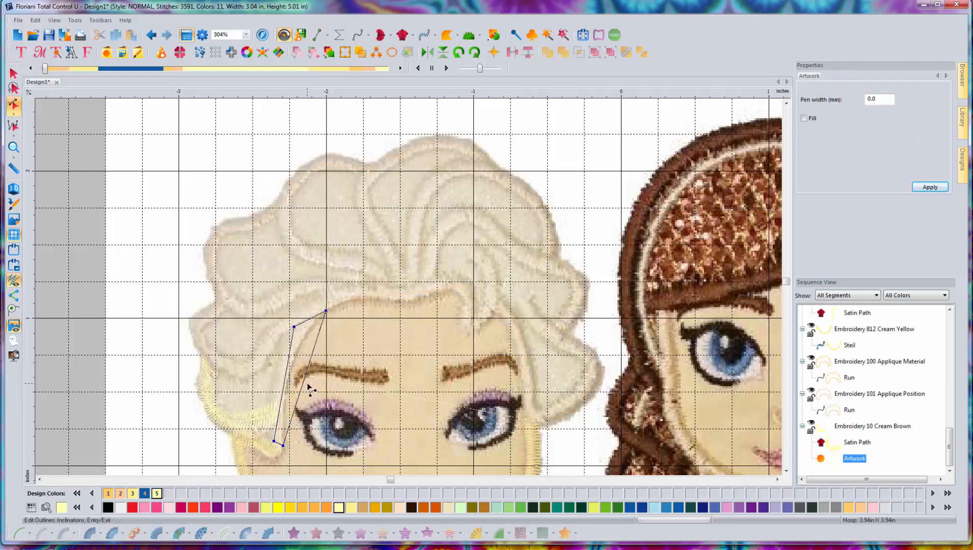
drag(308, 389, 292, 392)
drag(276, 425, 280, 403)
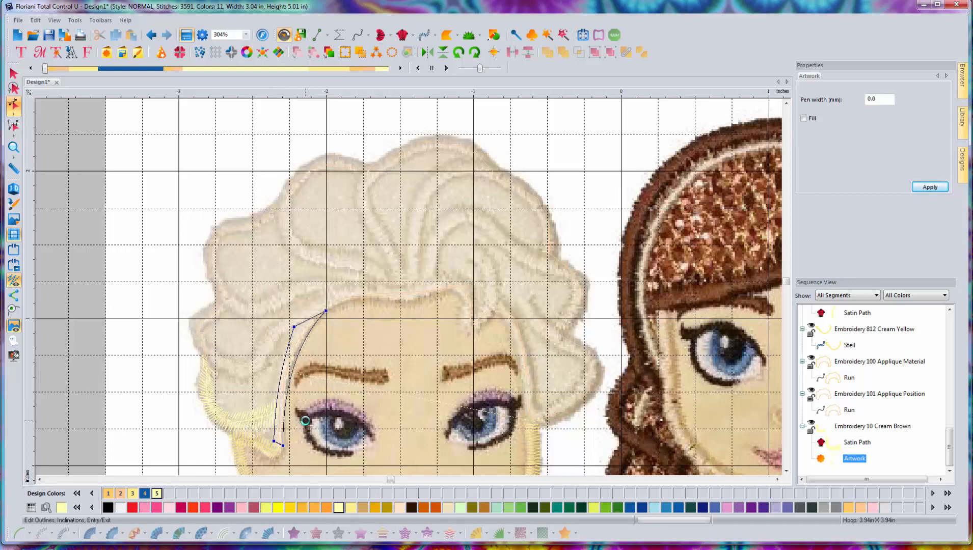
Step: Convert the curved temple strip outline into a Satin Path
click(13, 73)
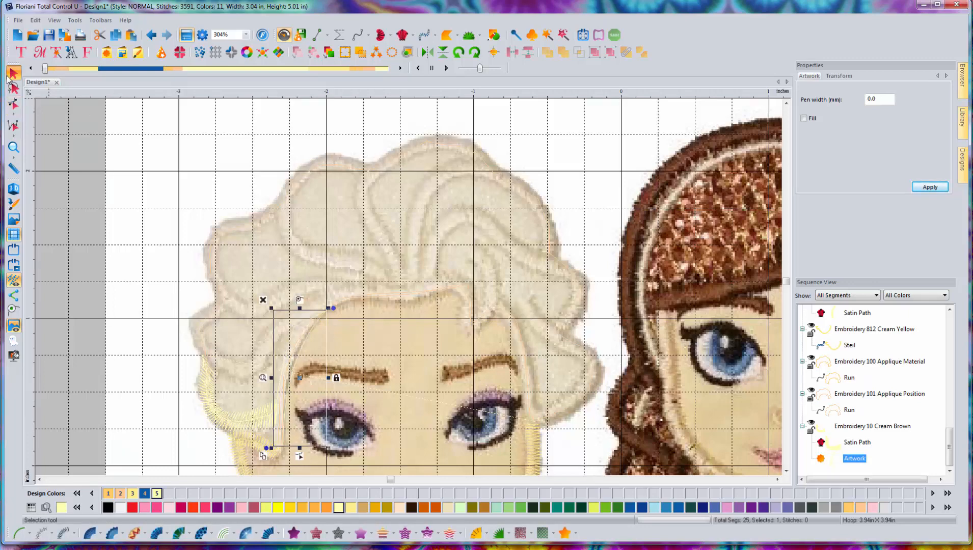
click(20, 533)
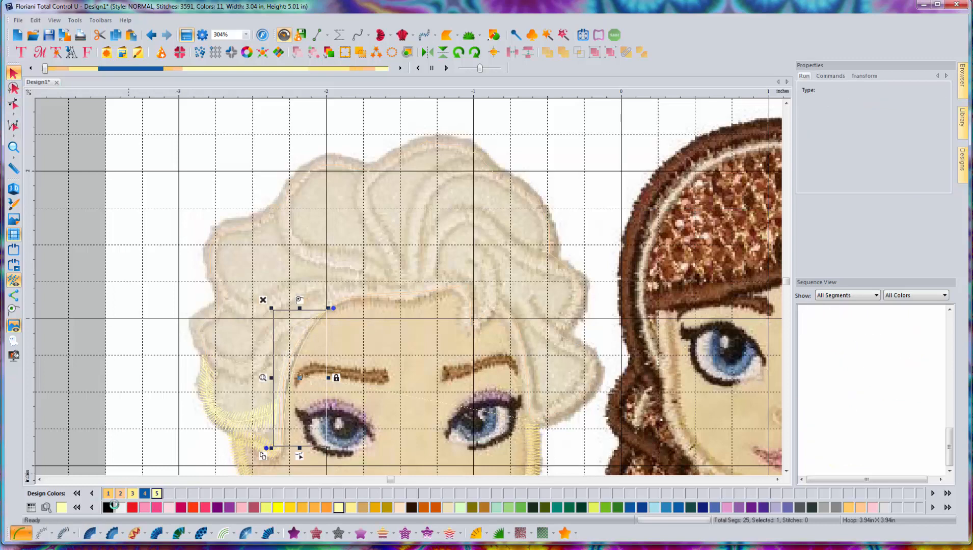
click(96, 533)
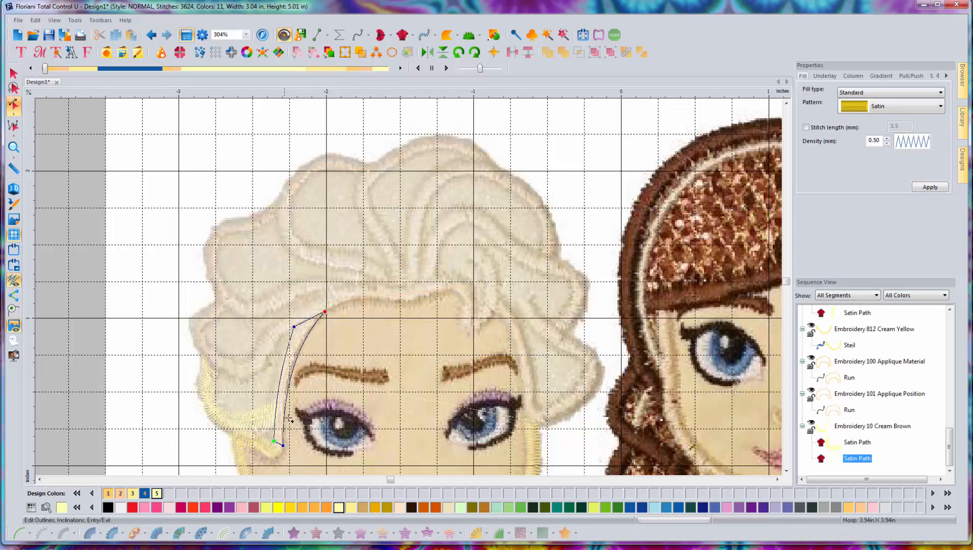
Step: Add inclination lines near both ends of the temple satin strip and move its entry point up the outer edge
drag(292, 428, 293, 424)
drag(296, 350, 292, 333)
drag(277, 411, 277, 415)
right_click(342, 312)
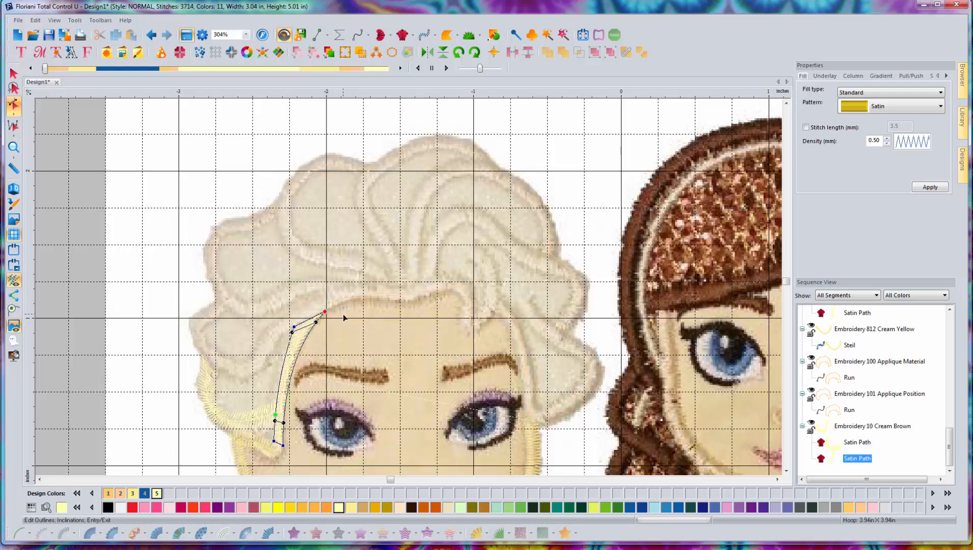
Step: Draw a short line from the temple strip's upper tip up into the hair and convert it to a Run stitch
click(319, 35)
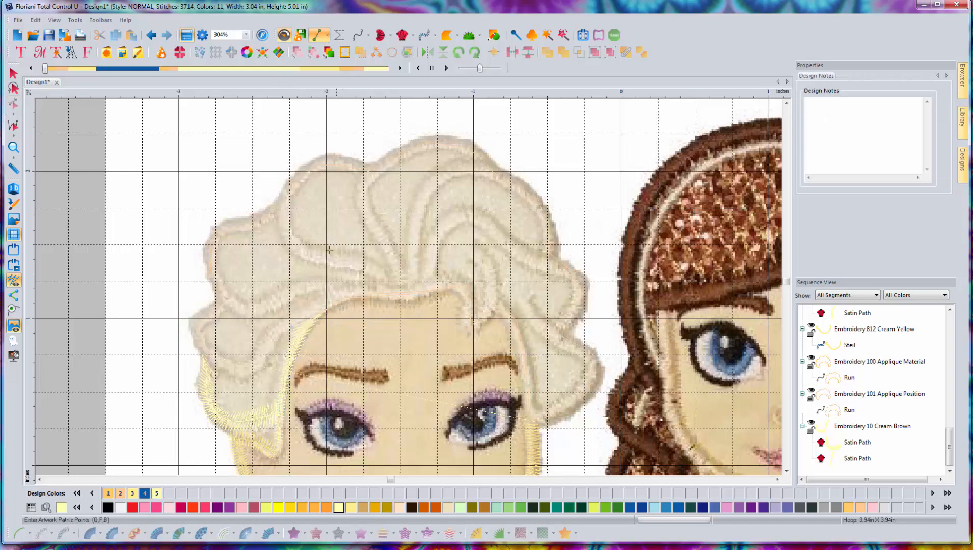
click(326, 313)
click(328, 288)
right_click(328, 288)
click(20, 534)
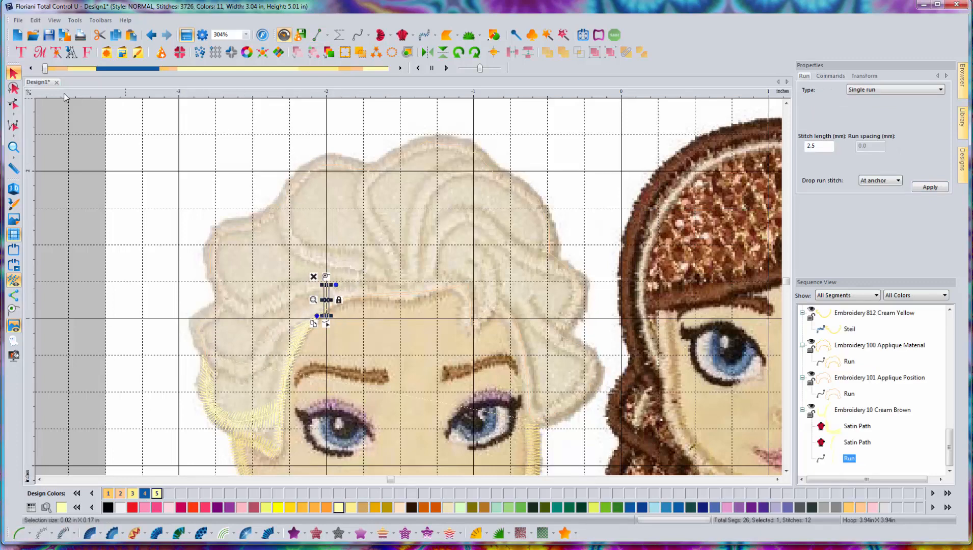
click(255, 147)
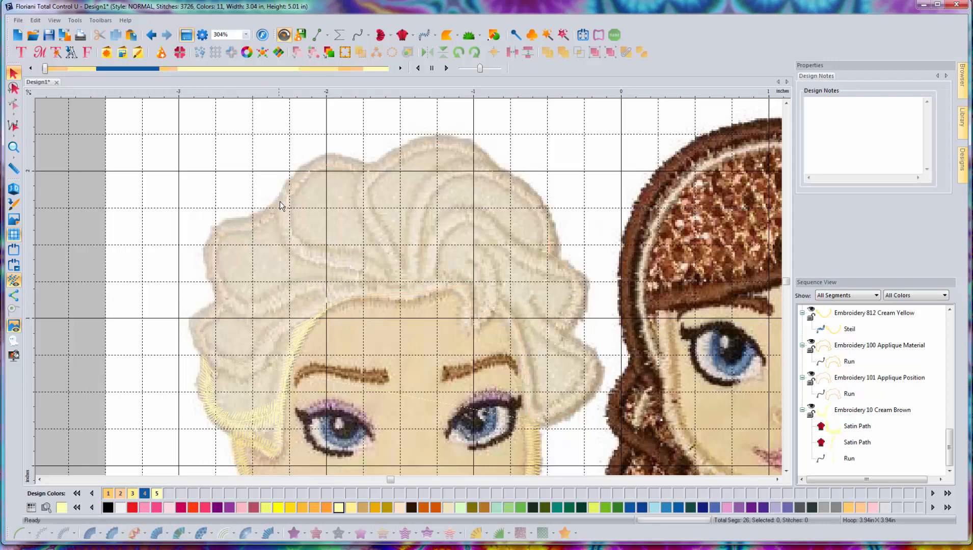
Step: Draw a closed artwork outline around the border band of the upper-left hair lock, from above the forehead to the notch
click(319, 35)
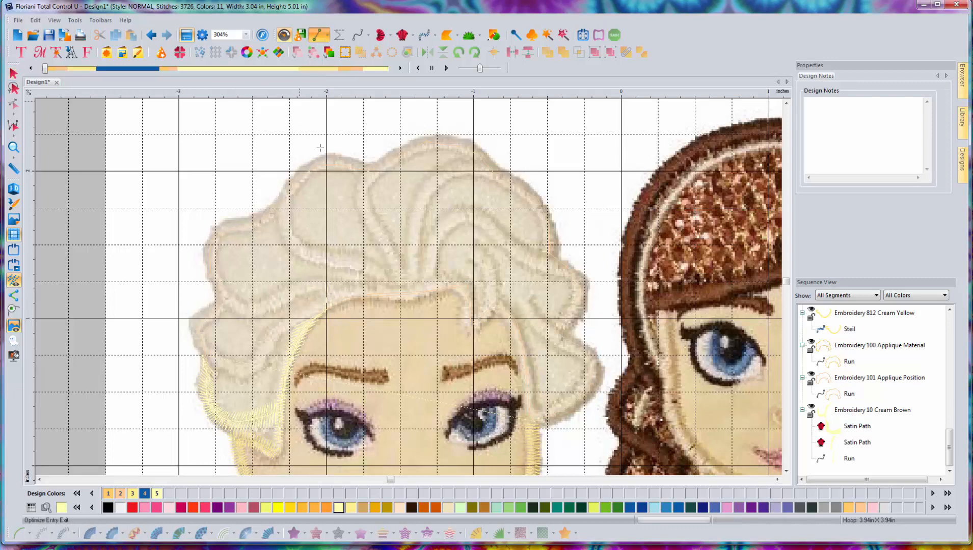
click(348, 282)
click(248, 302)
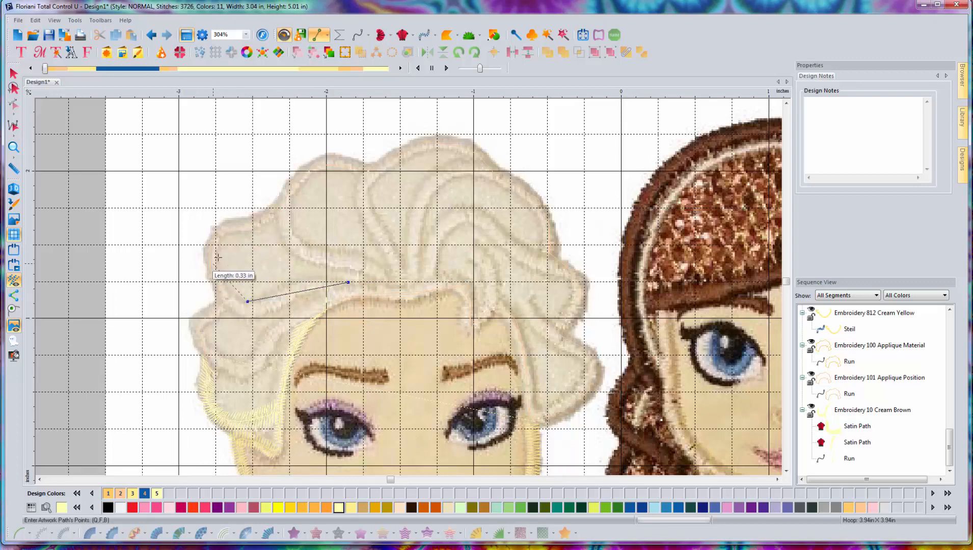
click(226, 233)
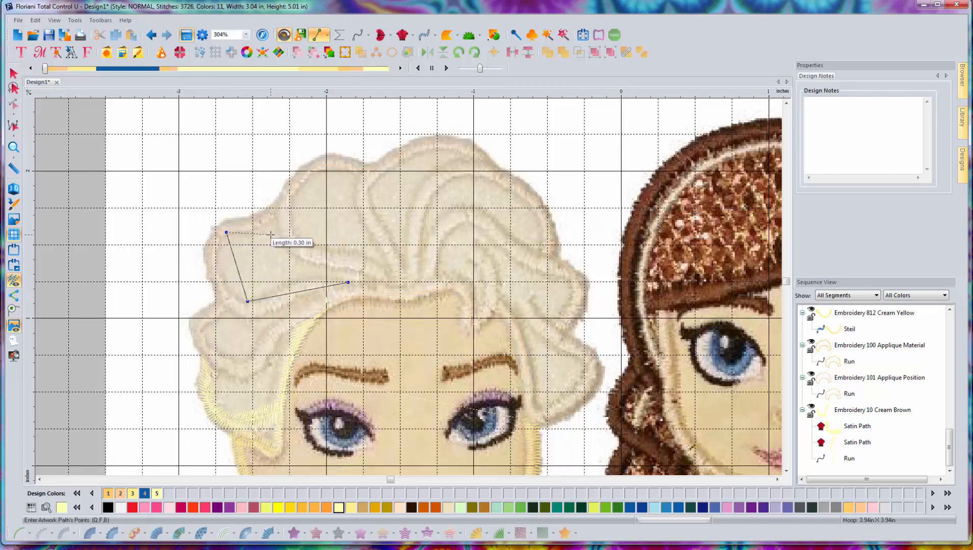
click(275, 203)
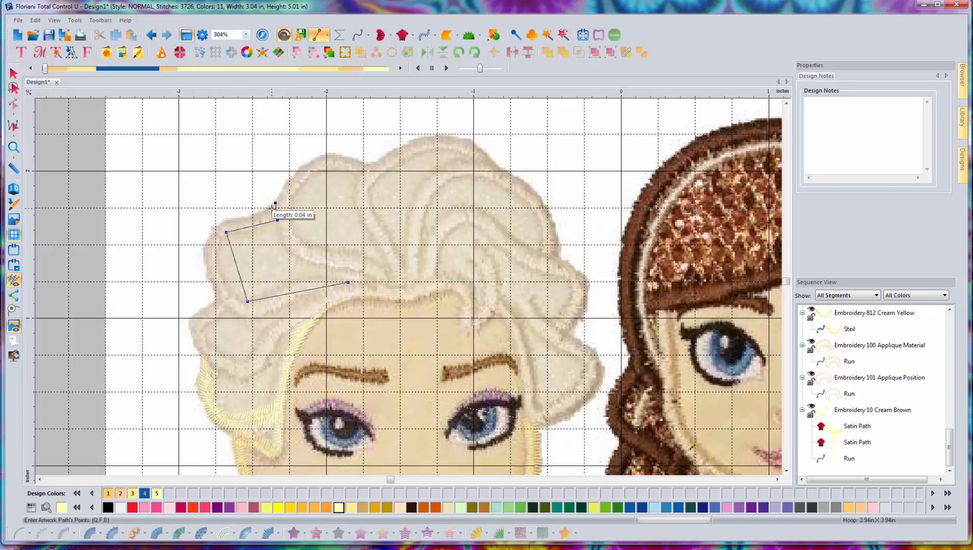
click(205, 232)
click(243, 317)
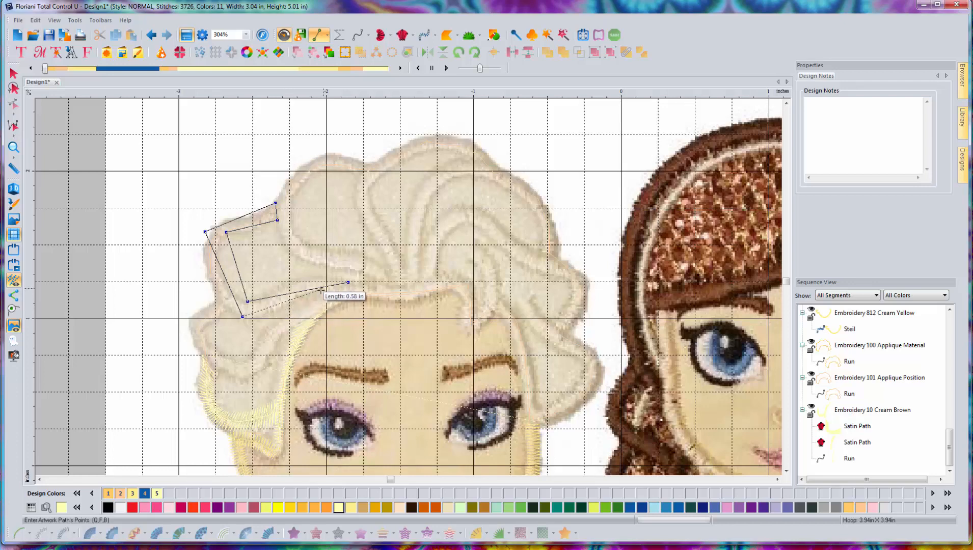
click(336, 300)
right_click(335, 300)
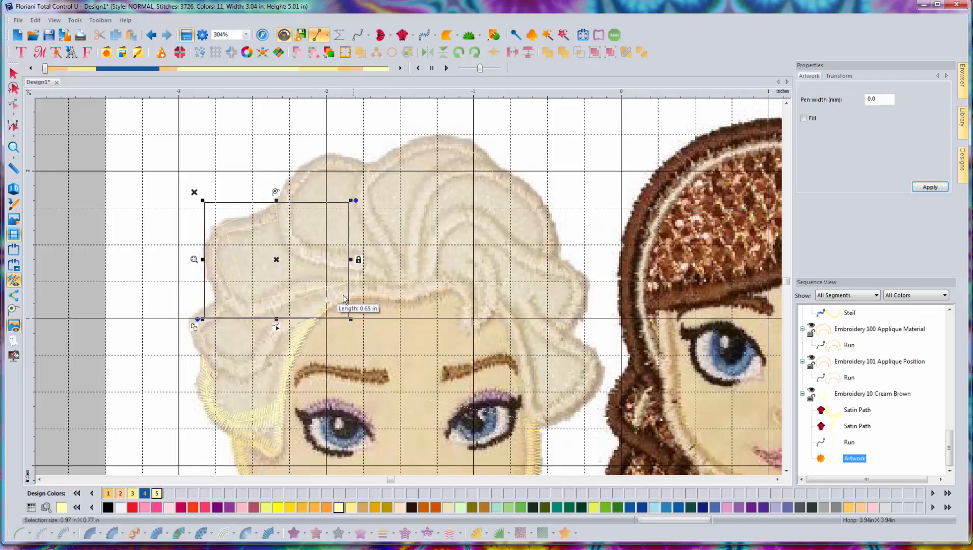
Step: Curve the straight edges of the hair lock outline and add a point on its lower edge near the forehead tip
double_click(268, 250)
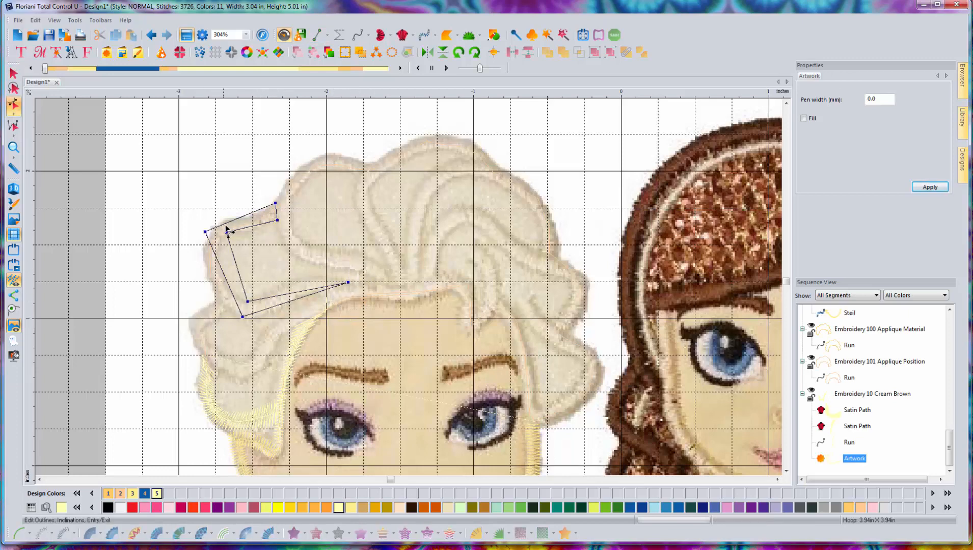
drag(227, 226, 224, 217)
mouse_move(218, 274)
mouse_down()
mouse_move(200, 275)
mouse_move(220, 264)
mouse_up()
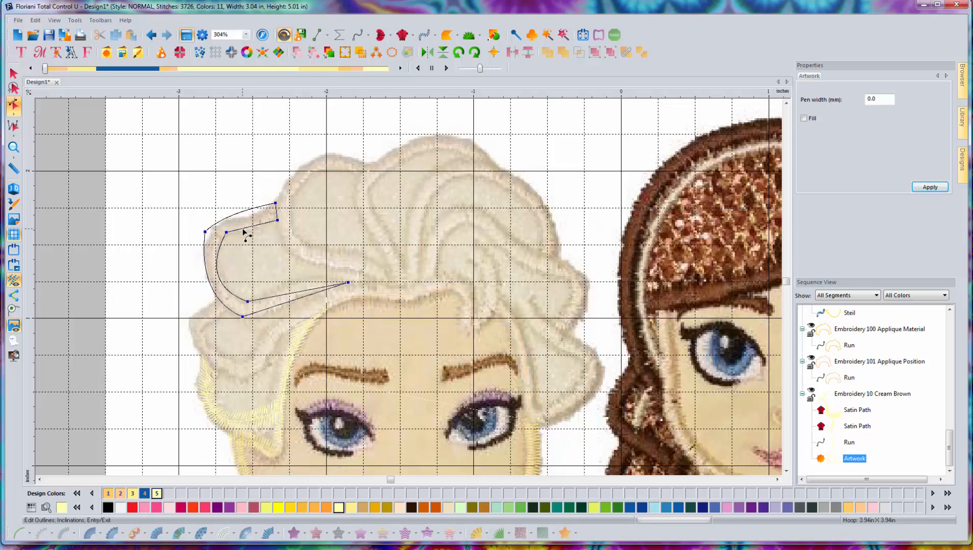
drag(249, 228, 210, 231)
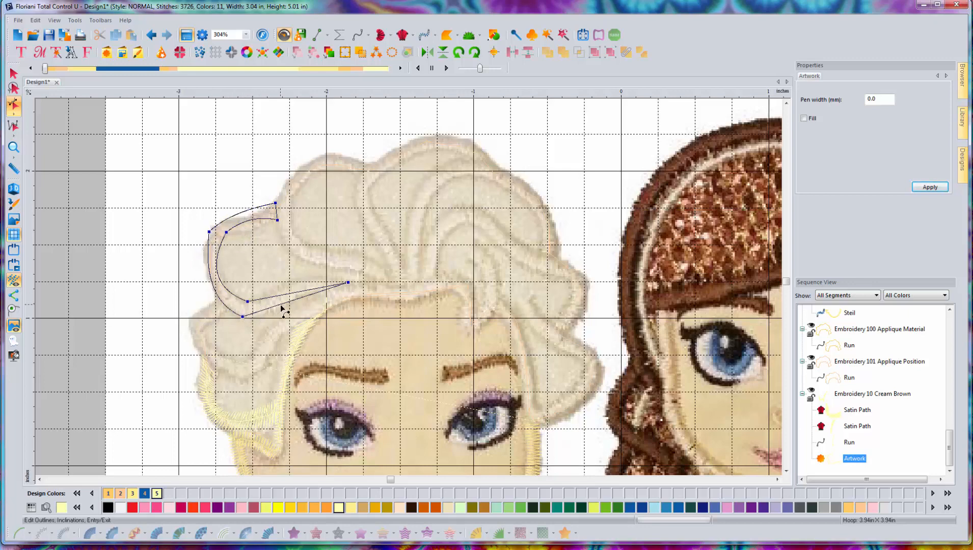
drag(280, 305, 296, 286)
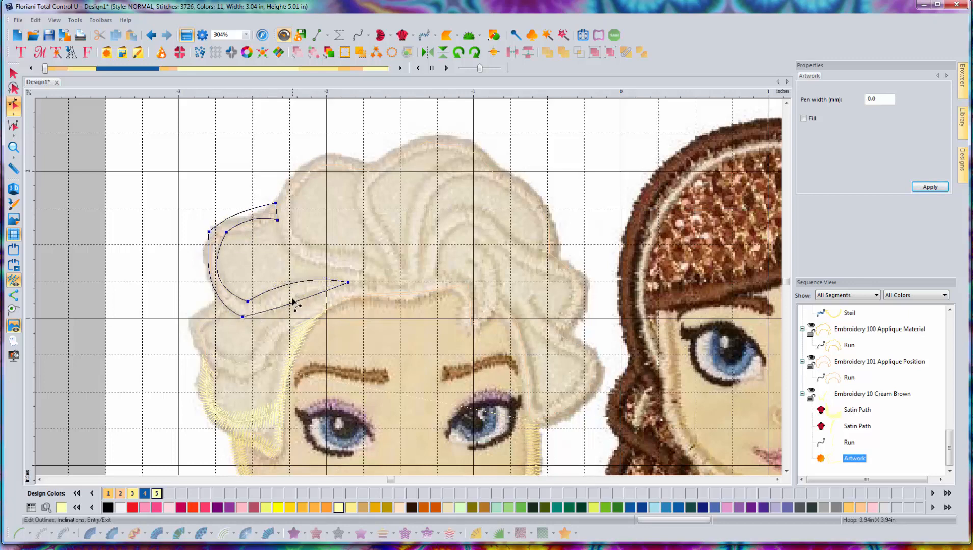
right_click(329, 287)
click(340, 304)
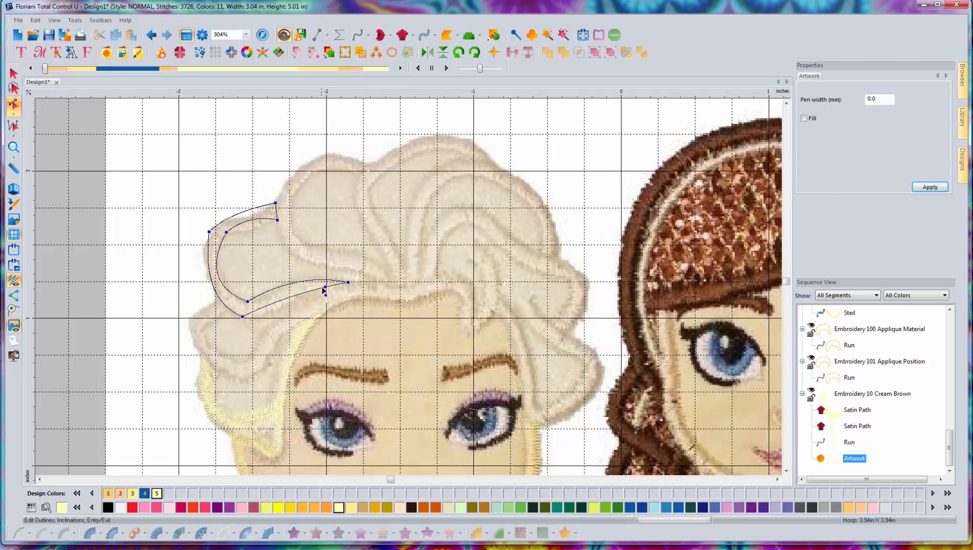
Step: Reshape the outer edge and corner points of the hair lock outline to match the border in the background image
drag(300, 295, 301, 295)
drag(246, 321, 255, 326)
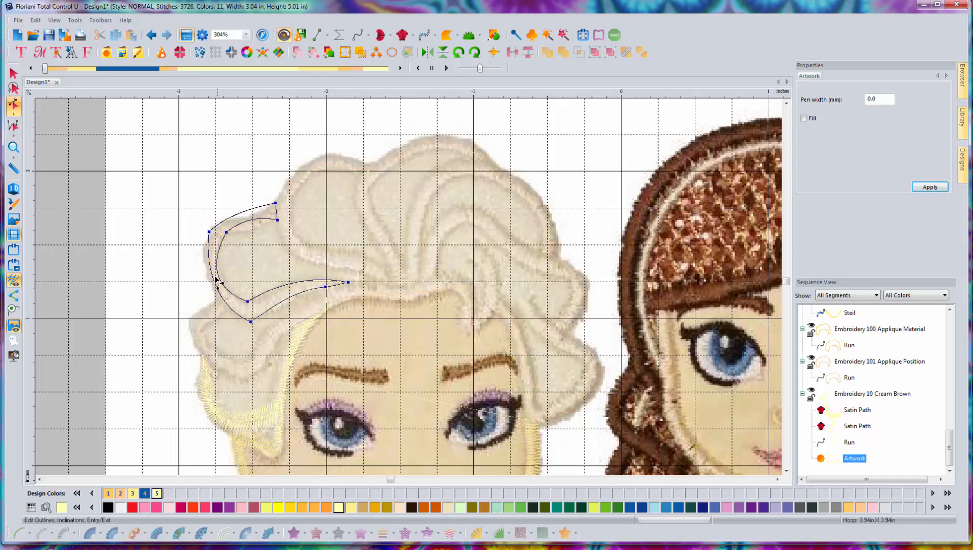
drag(225, 283, 212, 286)
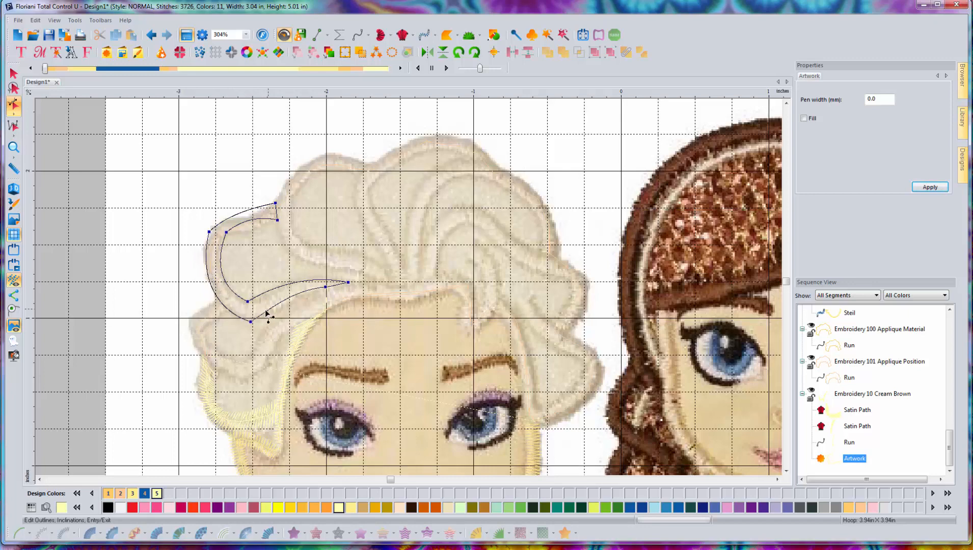
drag(254, 223, 219, 223)
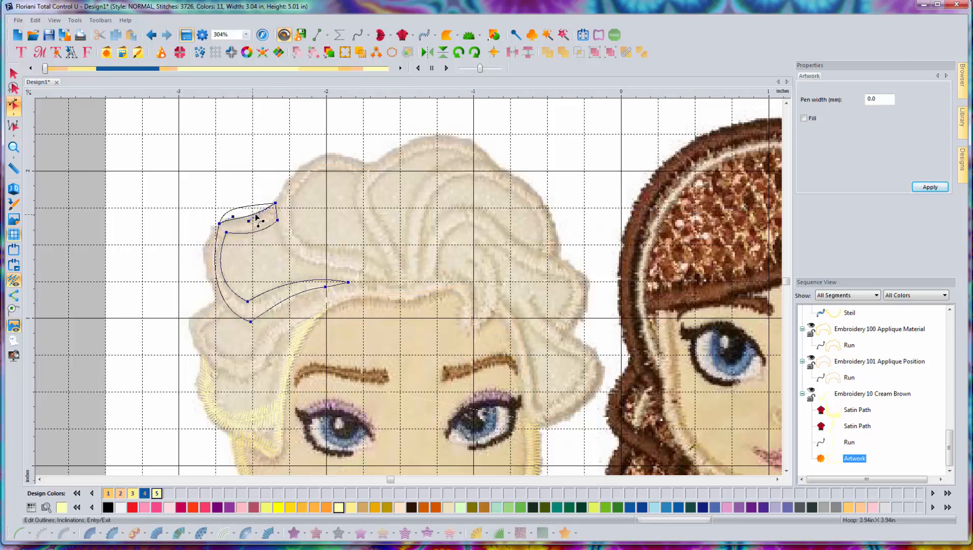
click(216, 256)
drag(216, 256, 196, 274)
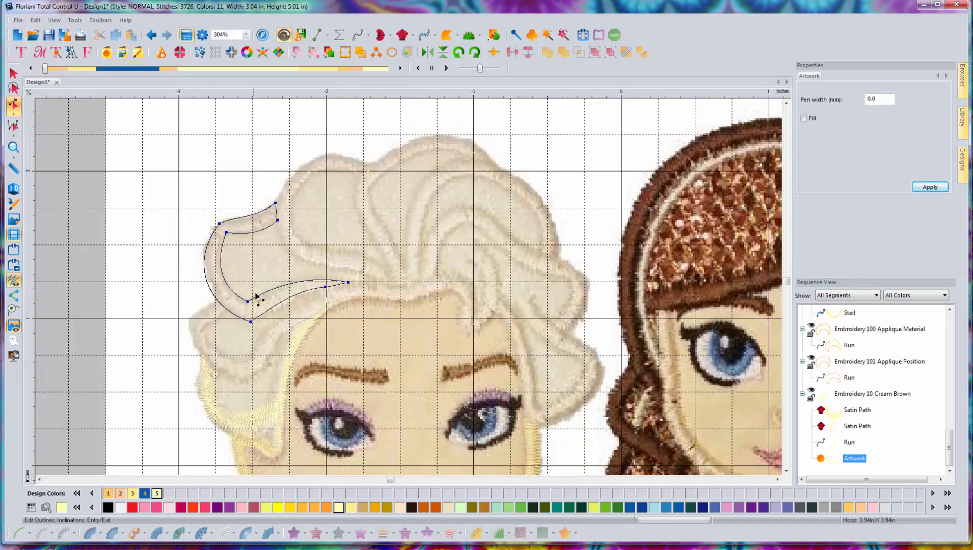
drag(250, 324, 254, 325)
click(168, 251)
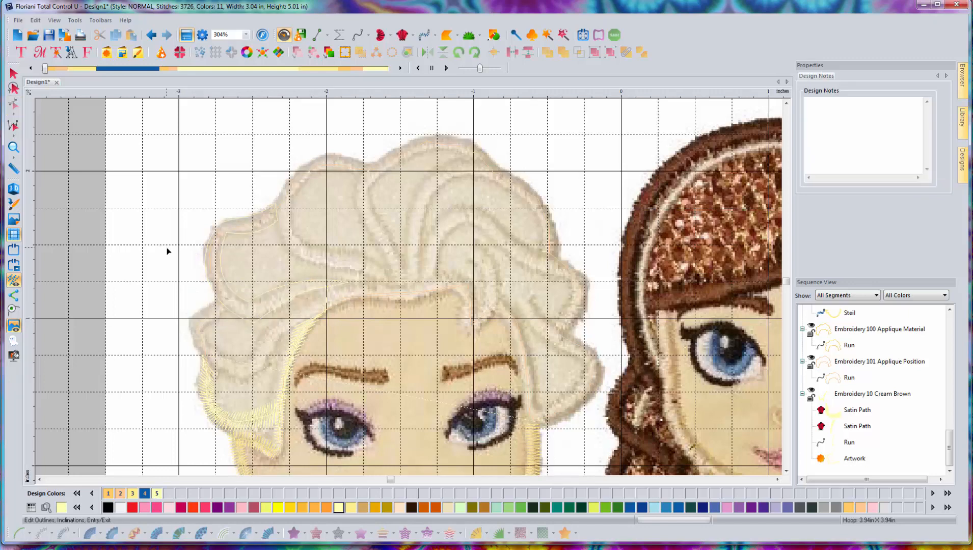
Step: Convert the hair lock border artwork into a Satin Path
click(13, 73)
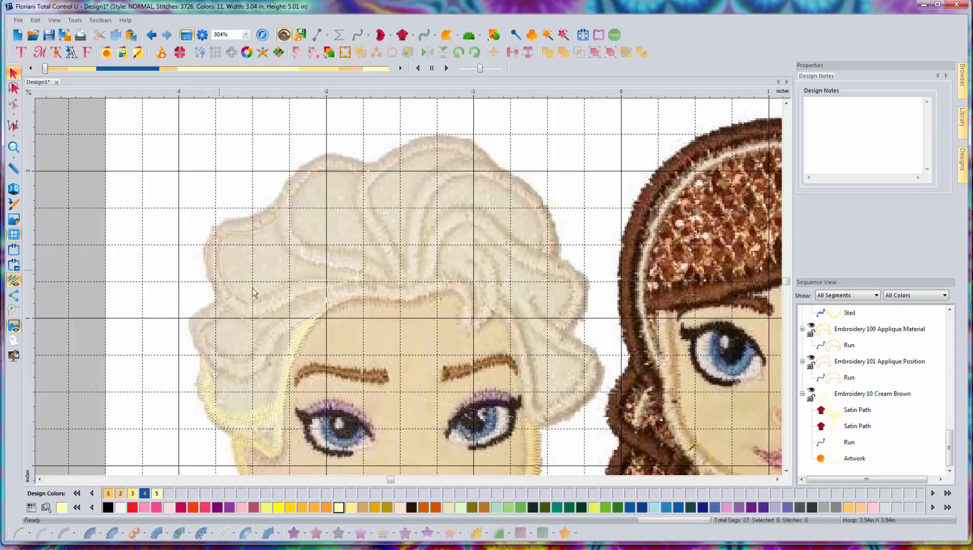
click(234, 232)
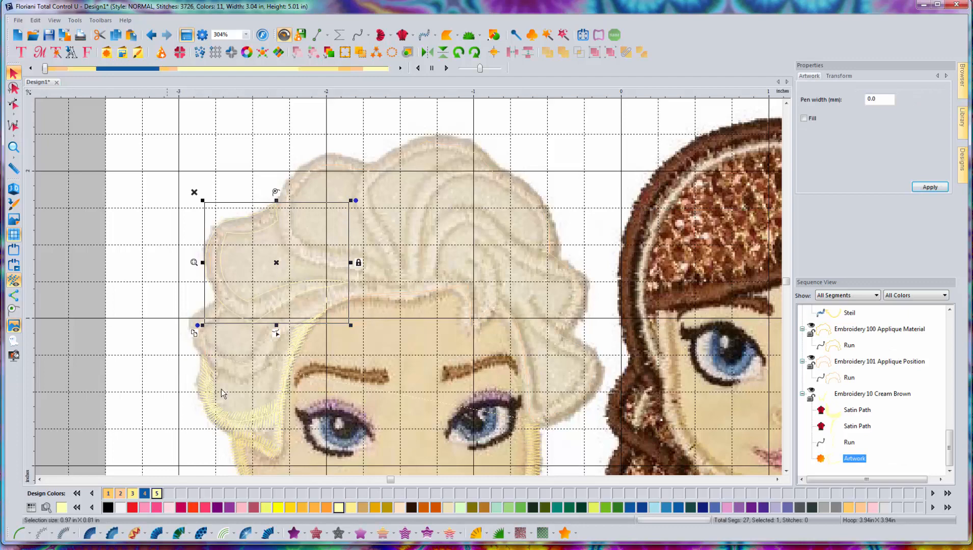
click(90, 536)
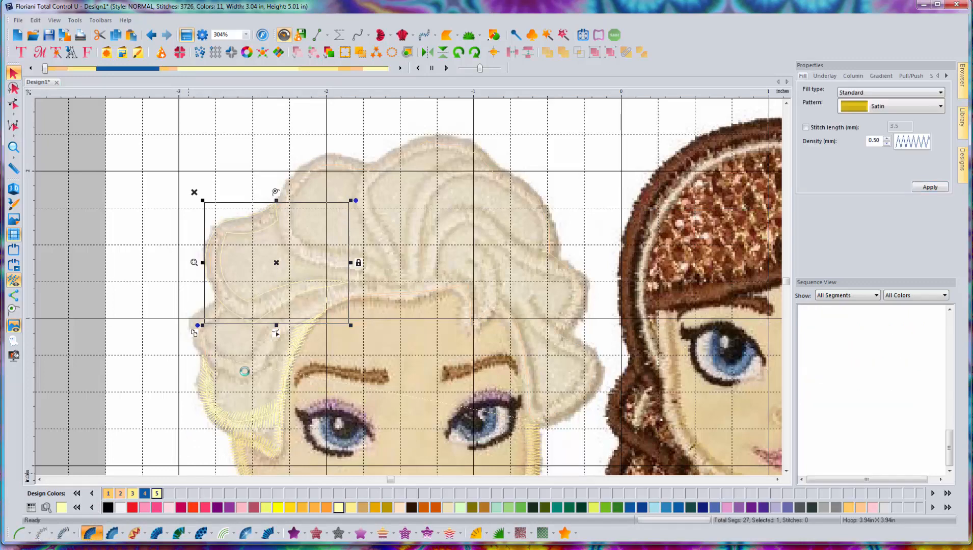
Step: Add inclination lines along the hair lock's satin band and move its exit point to the upper corner at the notch
drag(263, 217, 263, 230)
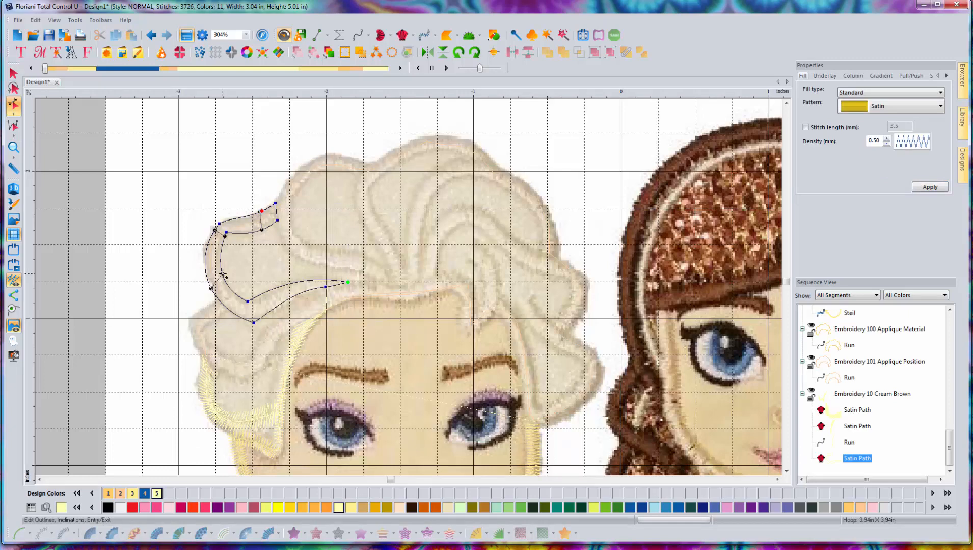
drag(222, 274, 223, 278)
click(247, 302)
click(252, 322)
mouse_move(309, 289)
mouse_down()
mouse_move(309, 275)
mouse_move(328, 279)
mouse_move(316, 291)
mouse_up()
drag(352, 279, 350, 286)
drag(261, 211, 275, 203)
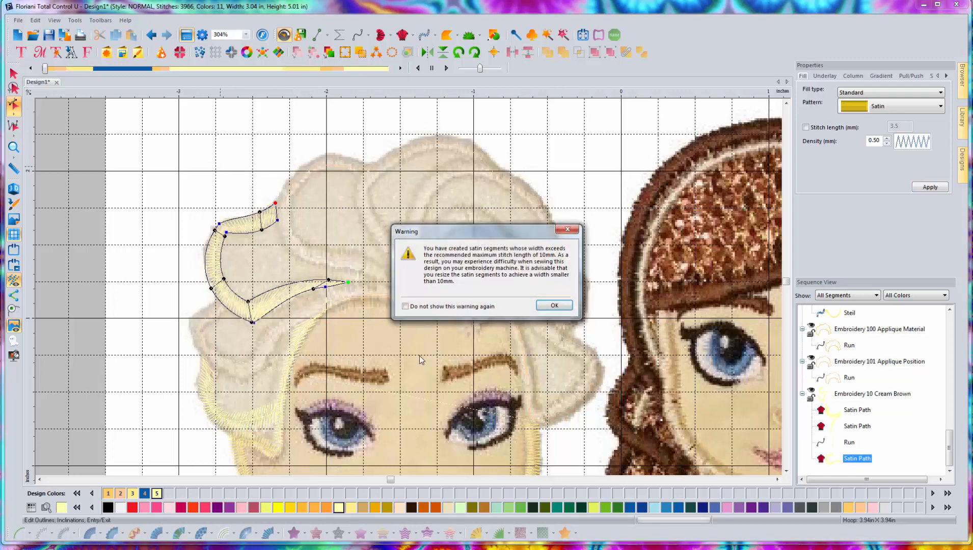
click(554, 305)
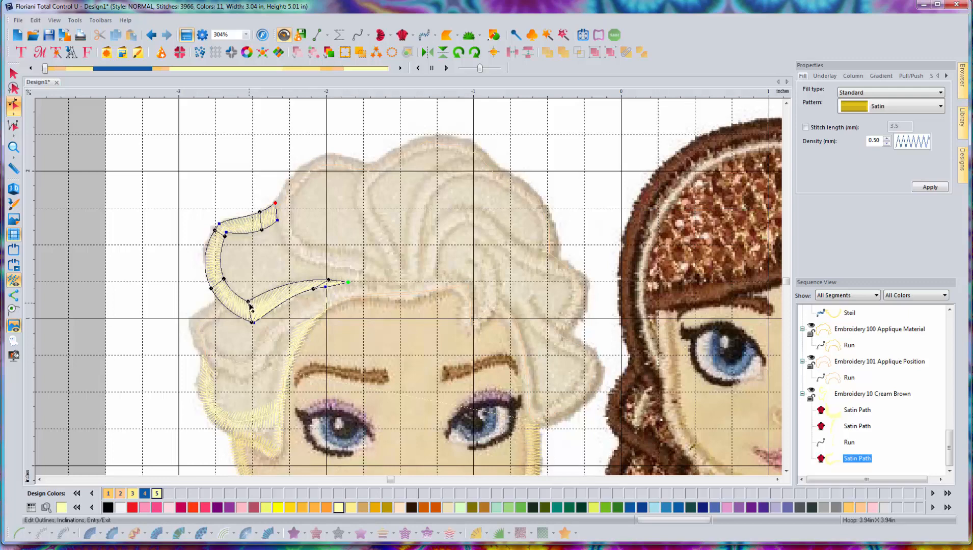
Step: Shift the inclination lines at the lower bend and near the forehead tip to even out the hair lock's satin stitches
drag(248, 302, 268, 301)
drag(266, 318, 274, 311)
drag(328, 280, 321, 279)
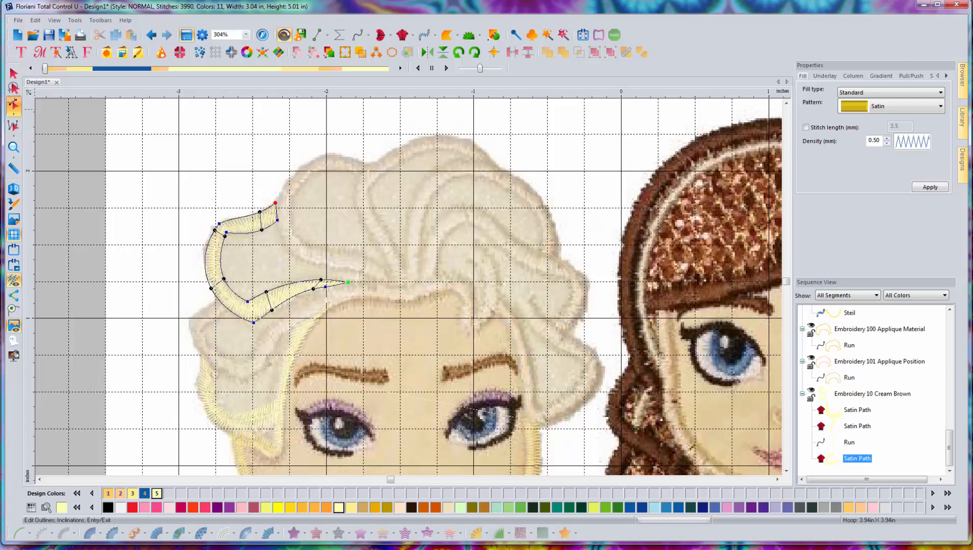
click(20, 71)
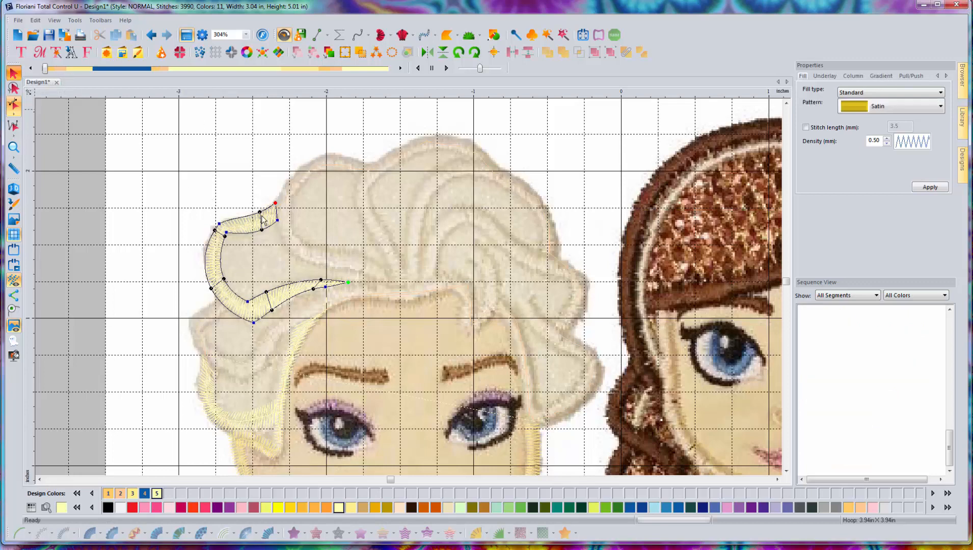
click(326, 285)
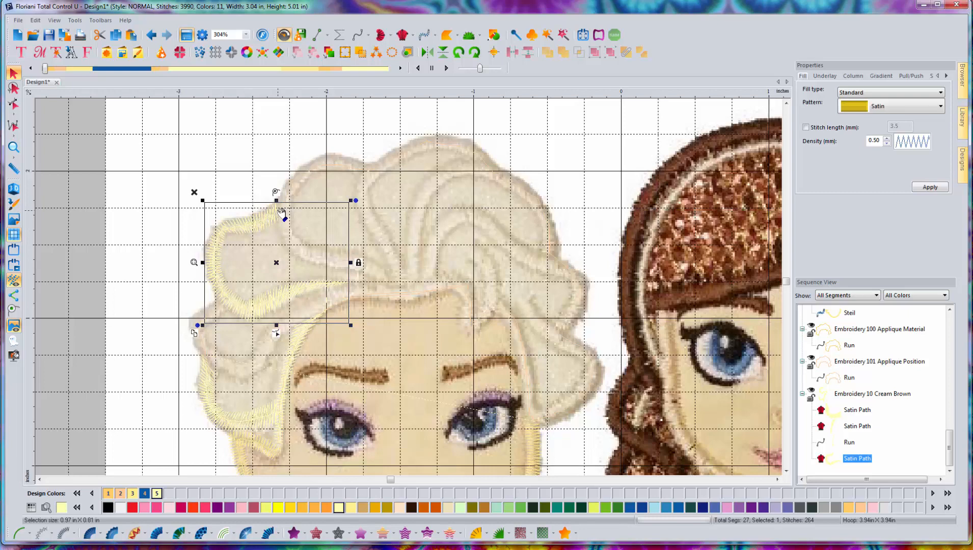
Step: Trace an open artwork path about 0.58 by 0.34 in from the left lock's notch over the upper lock's edge to the next notch
click(318, 34)
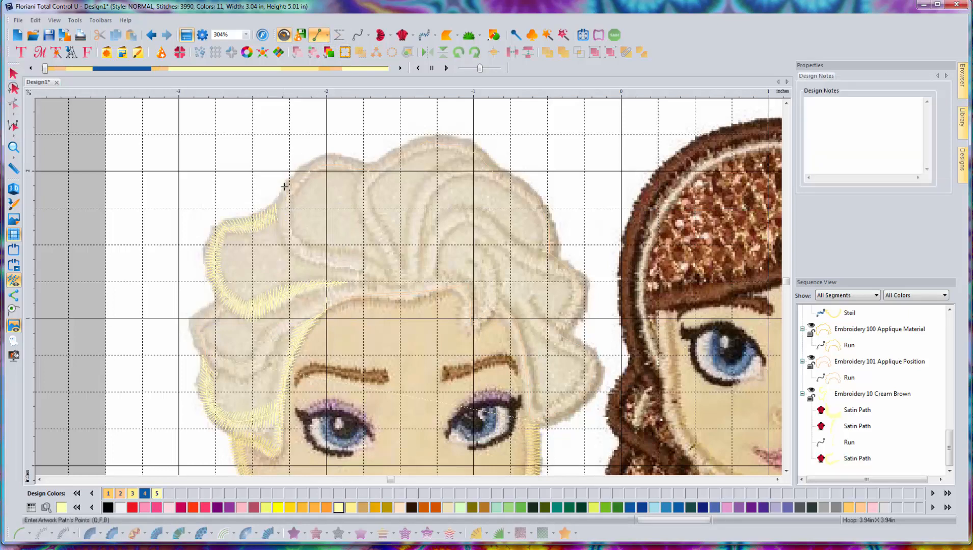
click(277, 209)
click(286, 207)
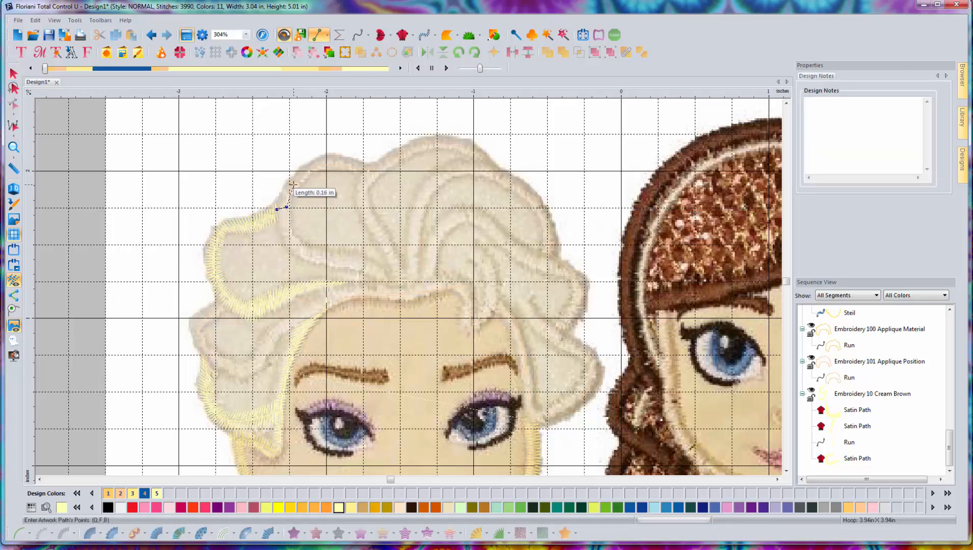
click(294, 185)
click(312, 167)
click(345, 159)
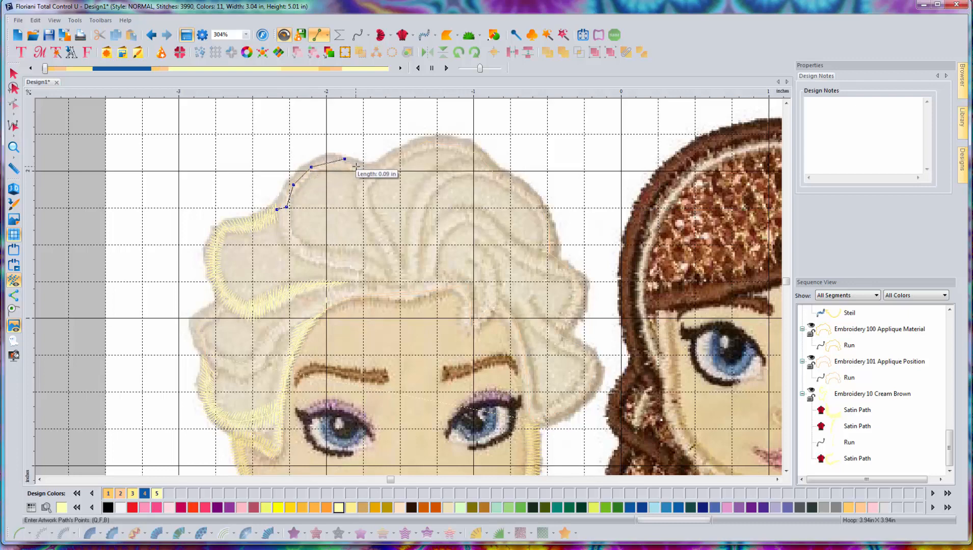
click(363, 167)
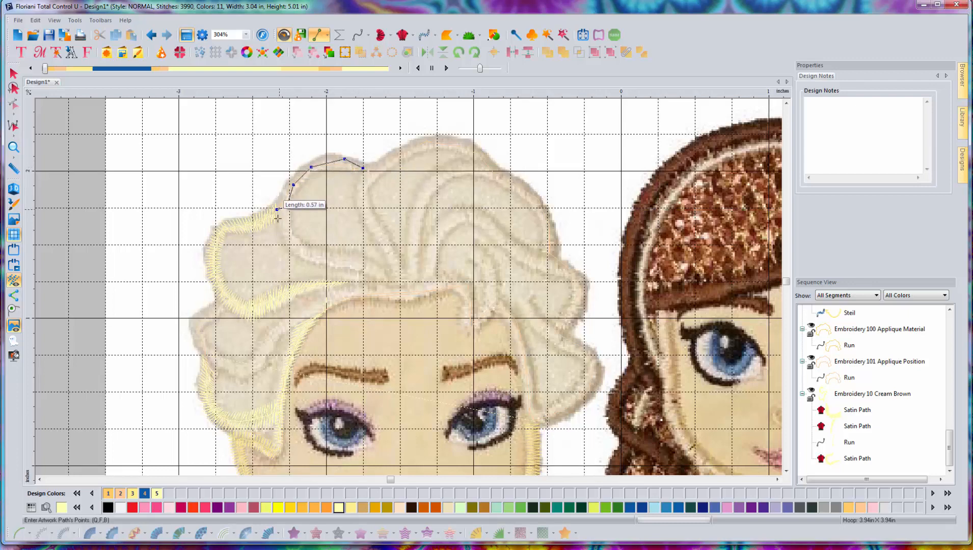
key(Return)
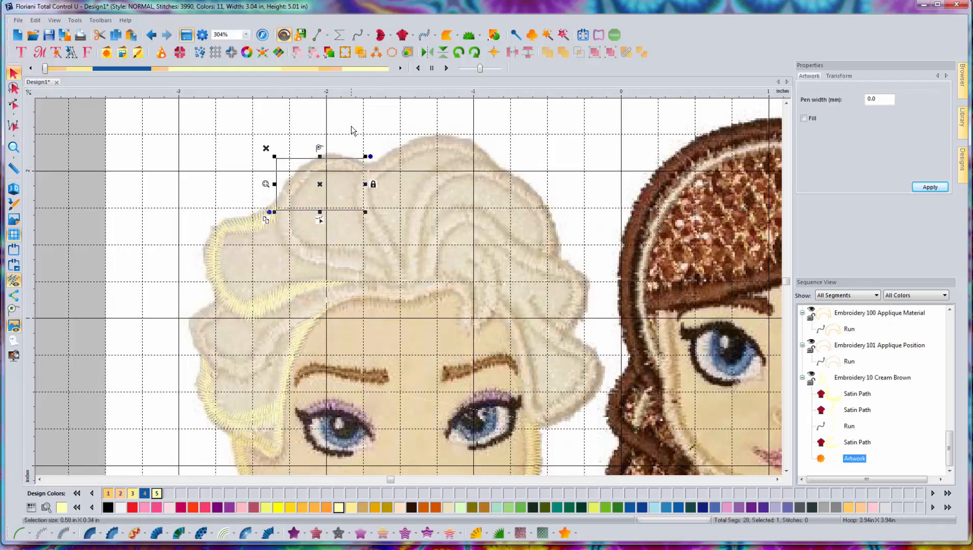
Step: Convert the connecting path into a Run stitch and check the design briefly in 3D
click(21, 533)
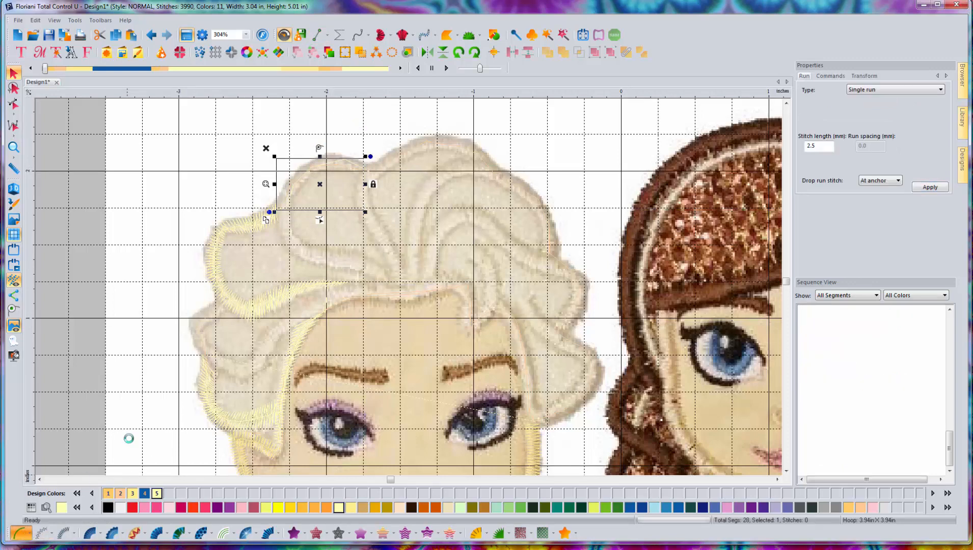
click(16, 189)
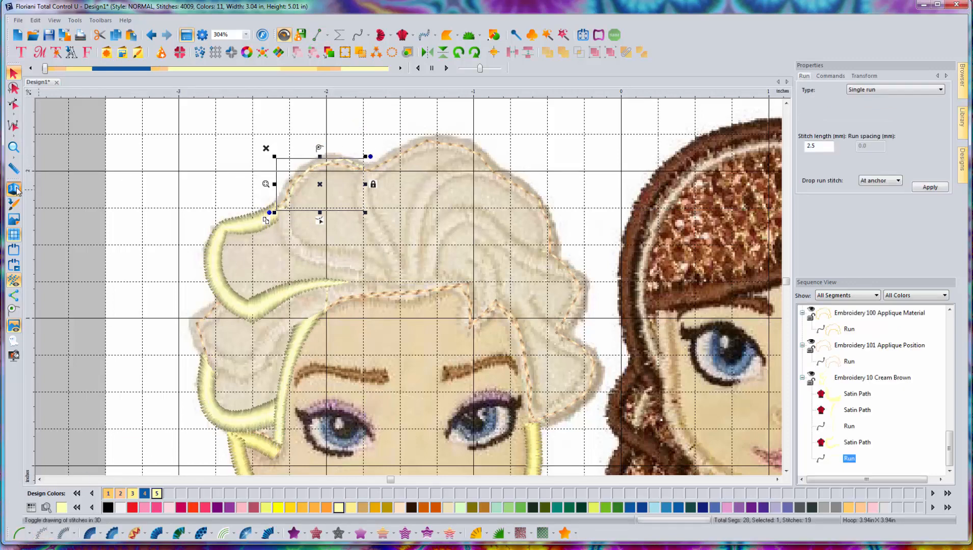
click(16, 190)
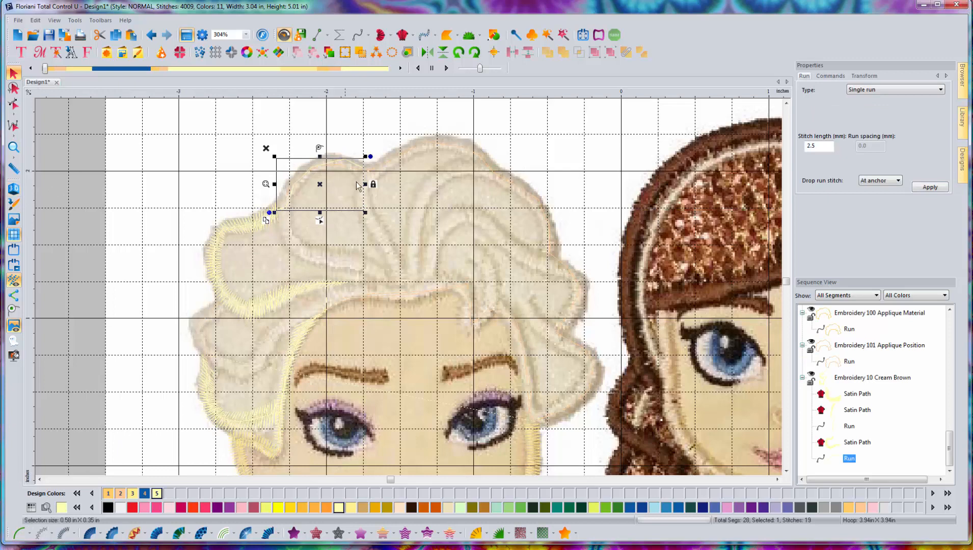
Step: Outline the upper hair lock's border band with straight artwork points, about 0.72 by 0.88 in, from the top notch to the forehead tip and back
click(318, 35)
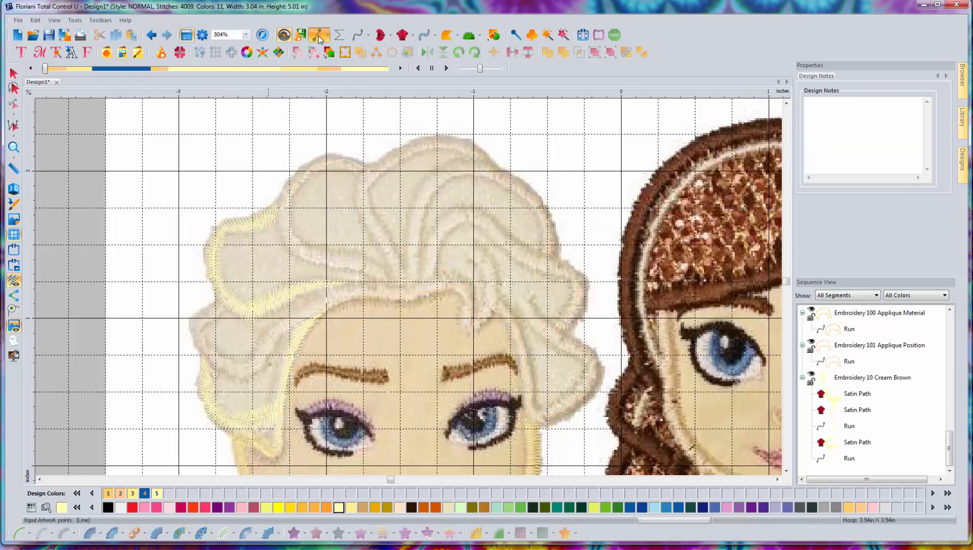
click(369, 164)
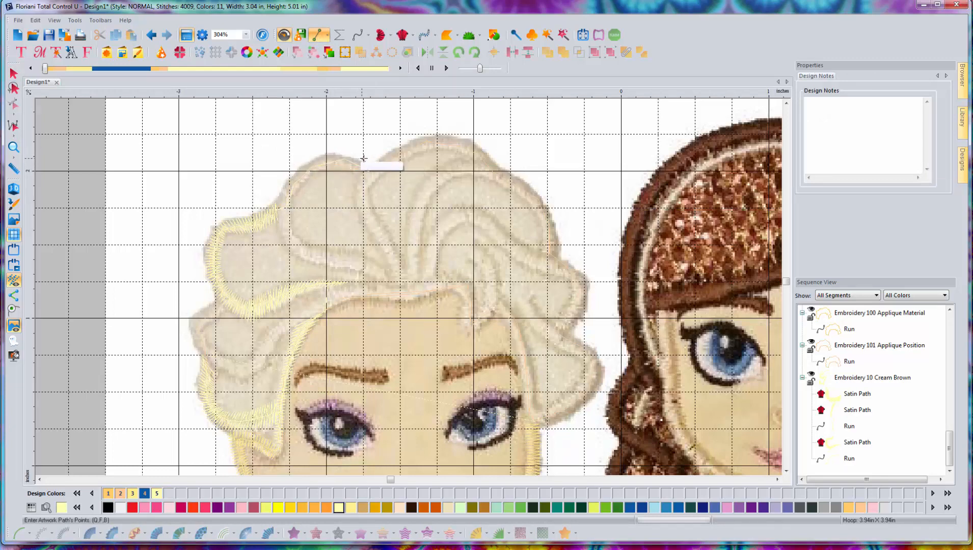
click(285, 248)
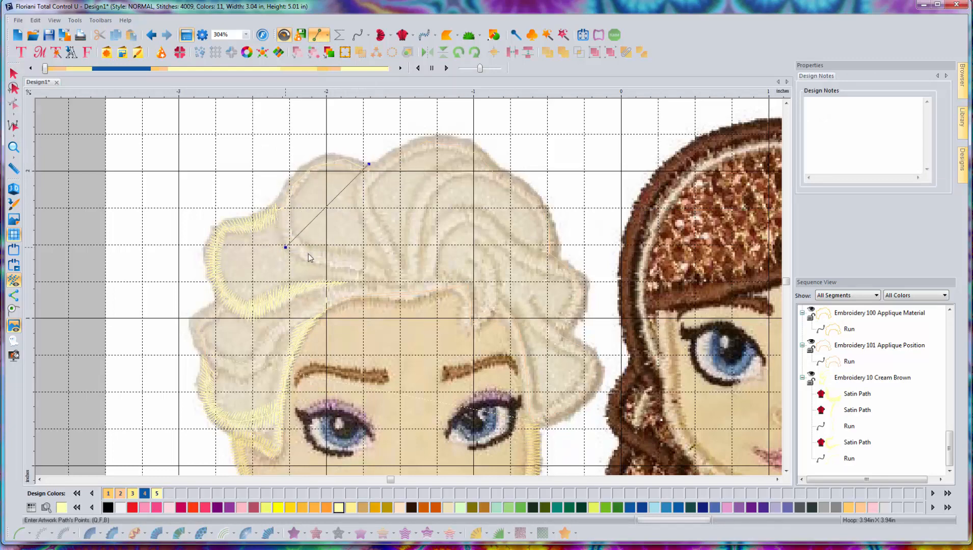
click(366, 271)
click(379, 281)
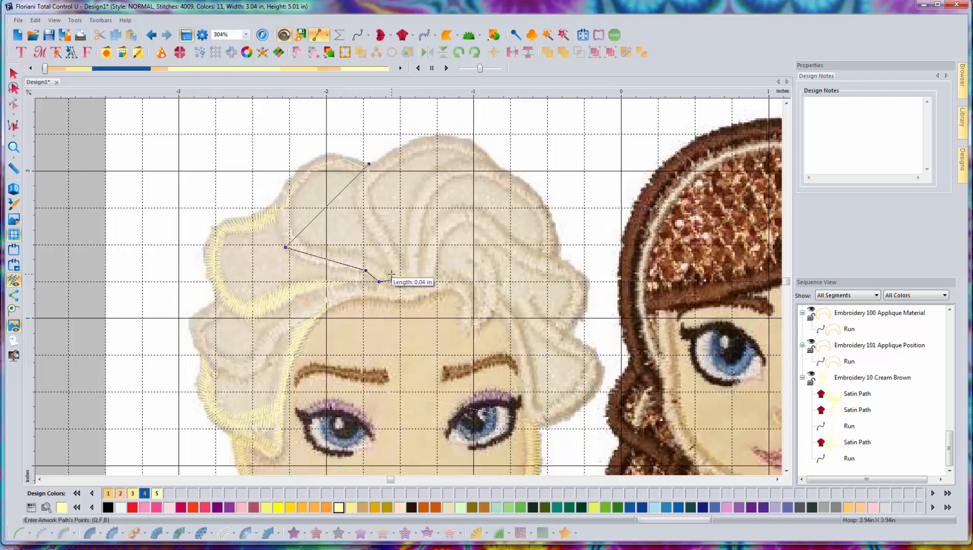
click(392, 280)
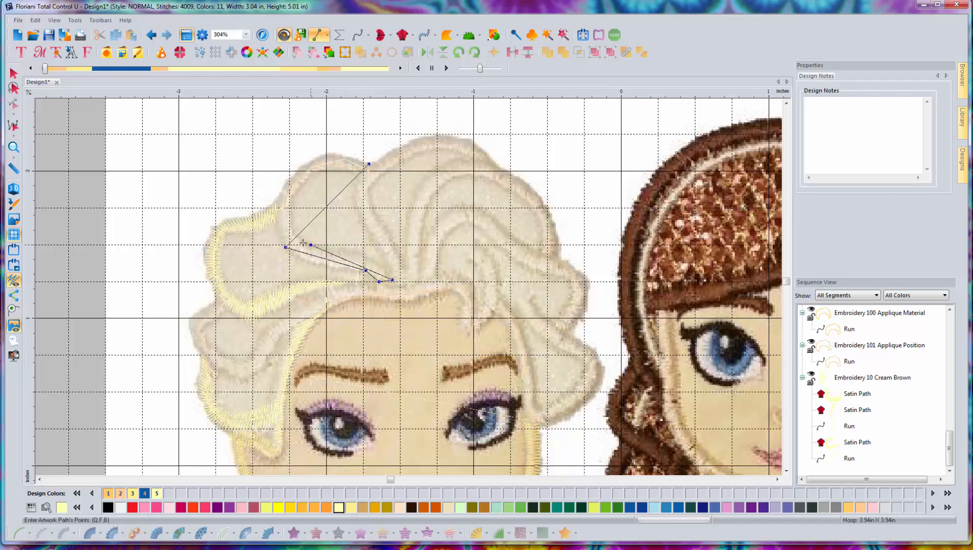
click(311, 246)
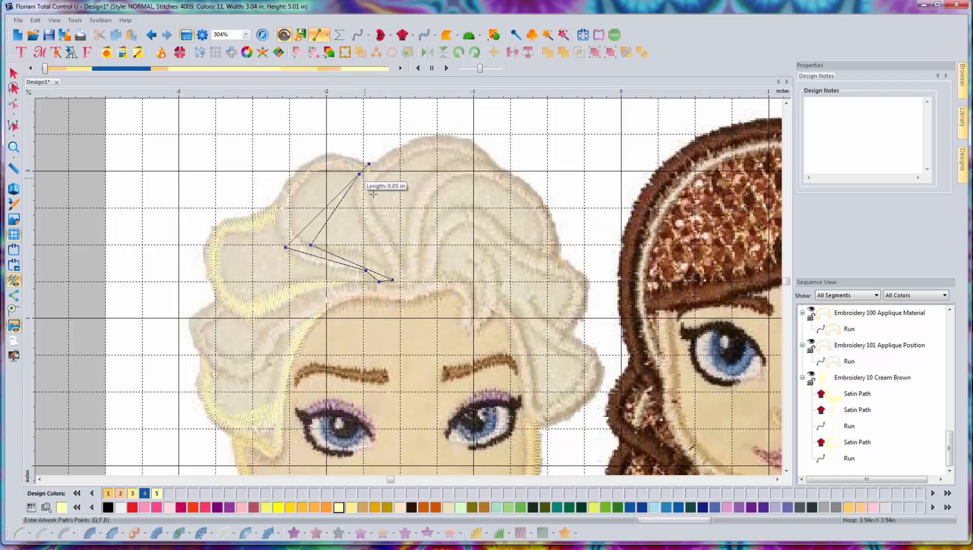
click(360, 174)
right_click(349, 162)
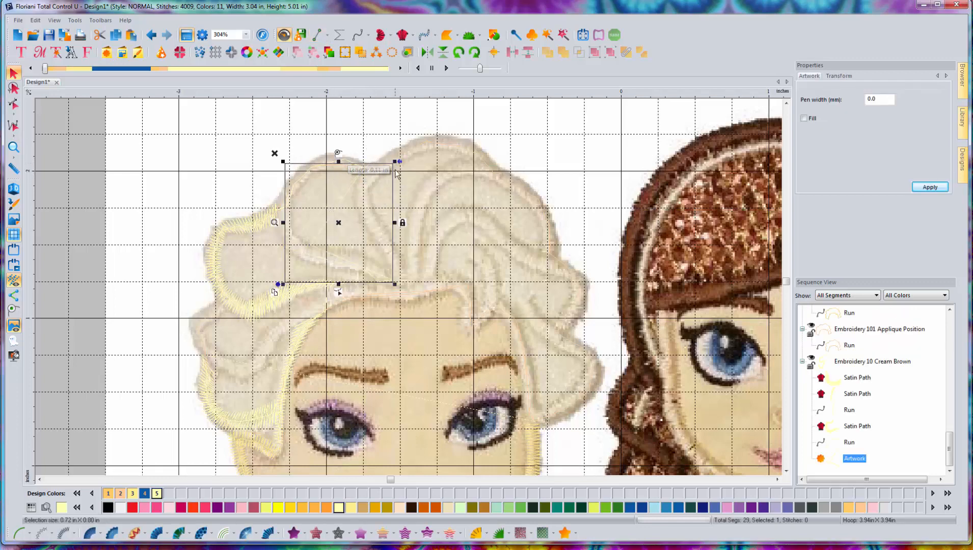
Step: Curve the upper lock outline's long edges and move its inner corner point to follow the border in the background image
key(space)
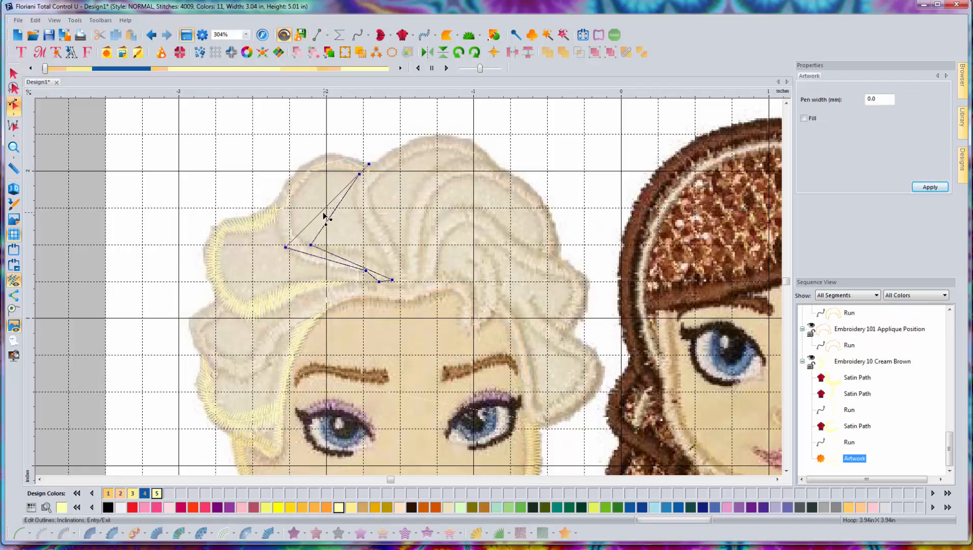
drag(322, 212, 301, 171)
drag(339, 201, 304, 187)
drag(310, 245, 296, 238)
drag(300, 180, 311, 192)
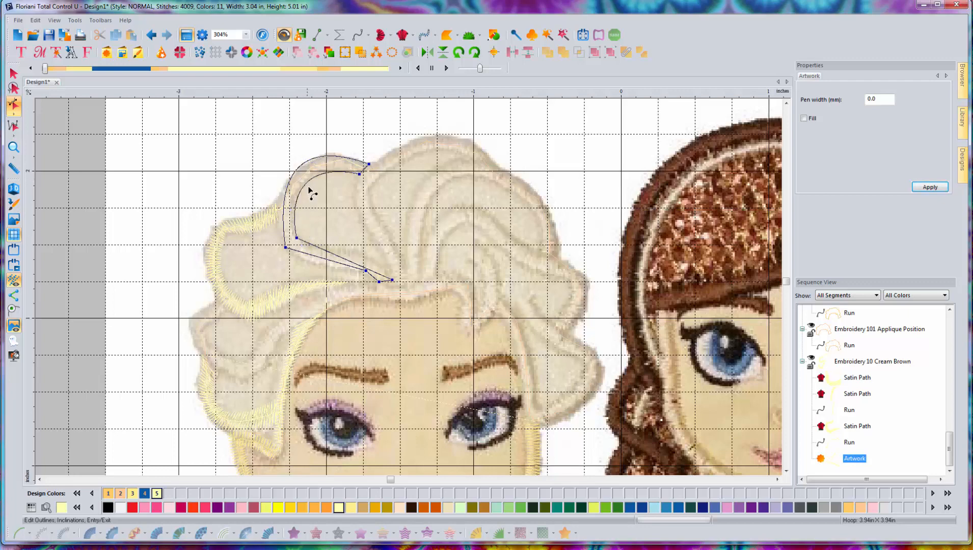
drag(314, 261, 361, 257)
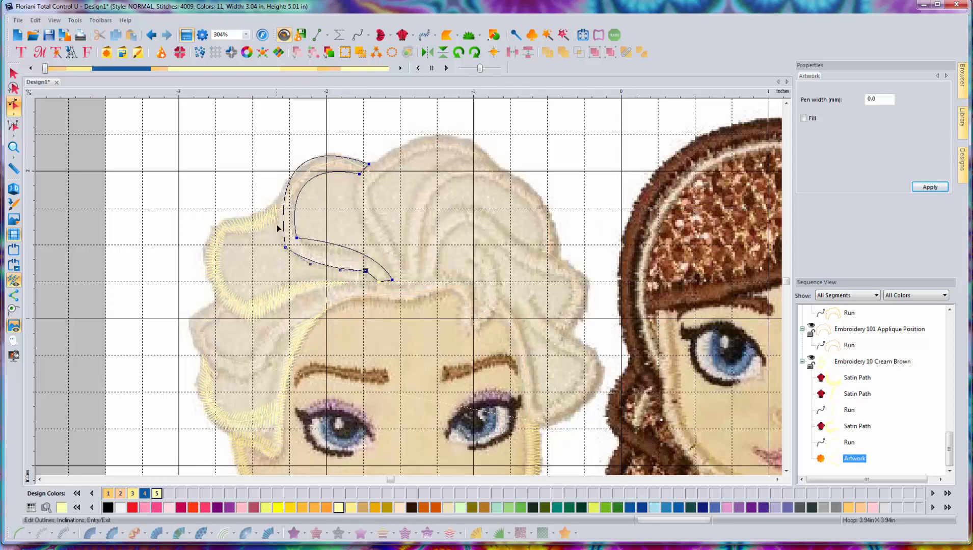
Step: Refine the upper lock outline's outer and lower curves and delete the extra point near the forehead tip
mouse_move(283, 220)
mouse_down()
mouse_move(266, 158)
mouse_move(284, 225)
mouse_up()
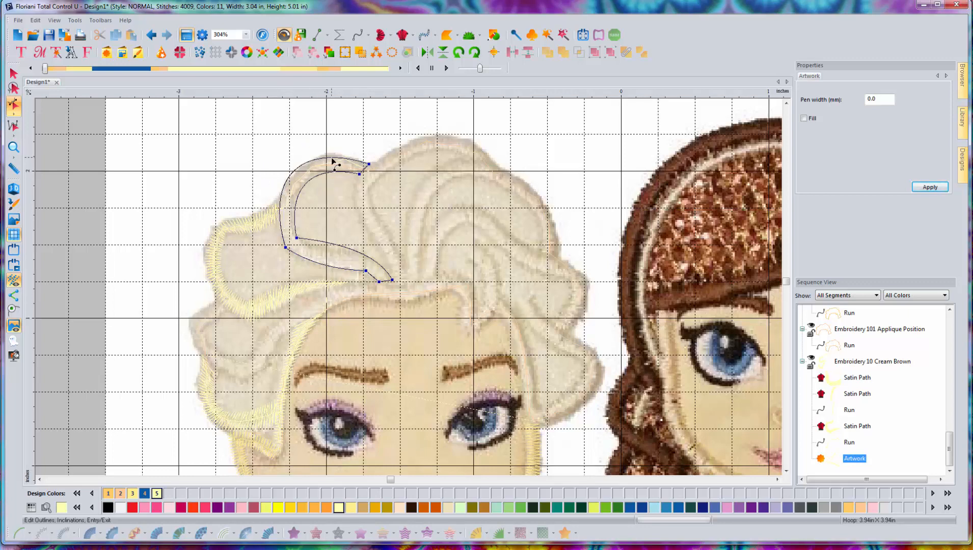
drag(334, 158, 340, 156)
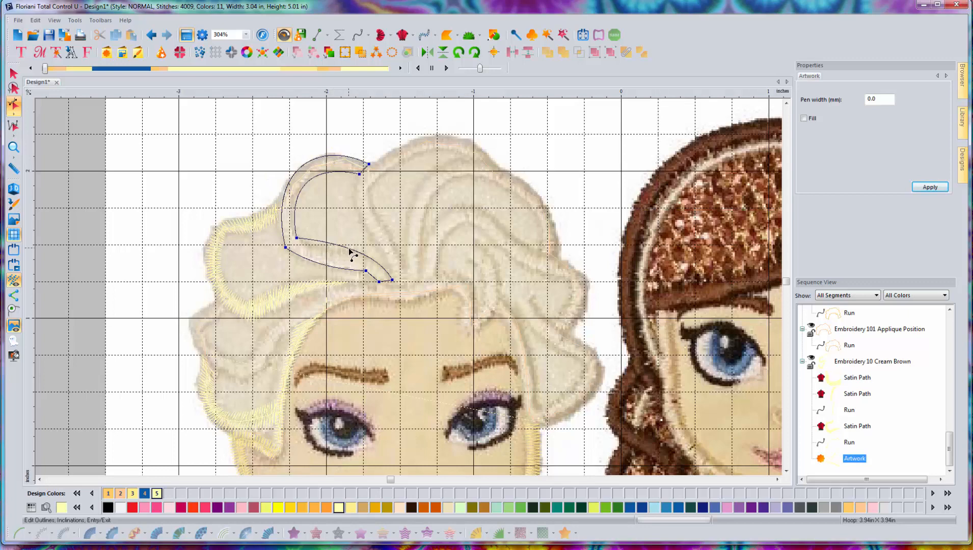
drag(349, 248, 336, 251)
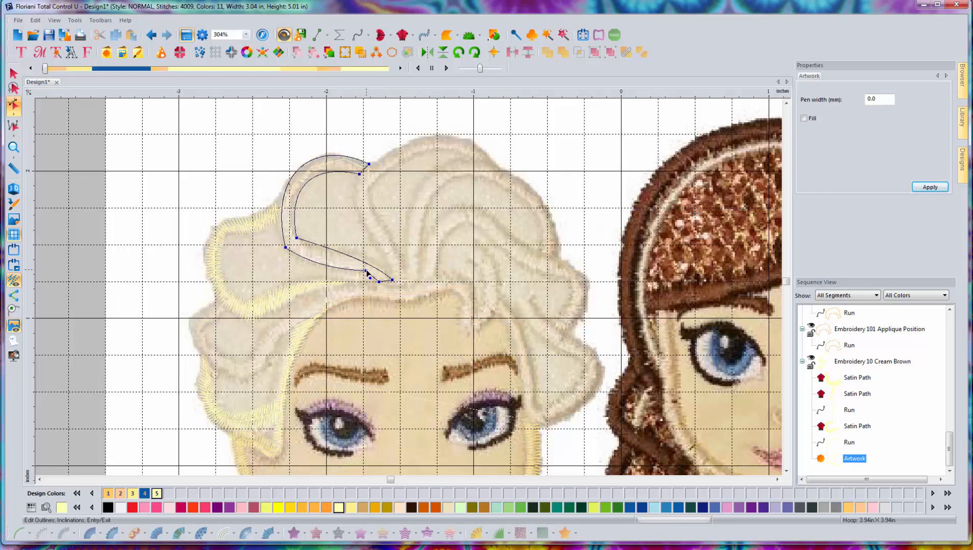
right_click(367, 273)
click(386, 302)
mouse_move(352, 280)
mouse_down()
mouse_move(358, 271)
mouse_move(349, 274)
mouse_up()
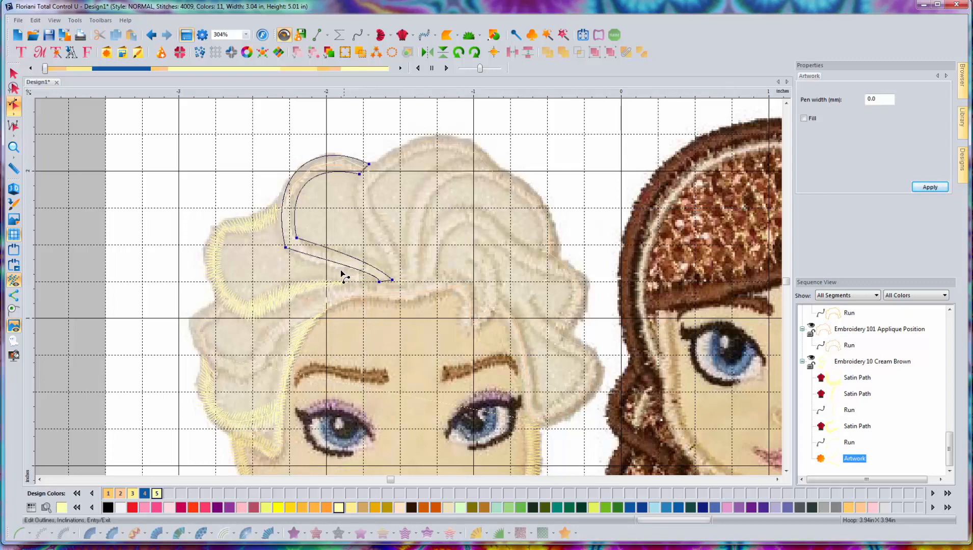
click(286, 248)
Step: Convert the upper lock outline into a Satin Path and add inclination lines across its band
click(14, 73)
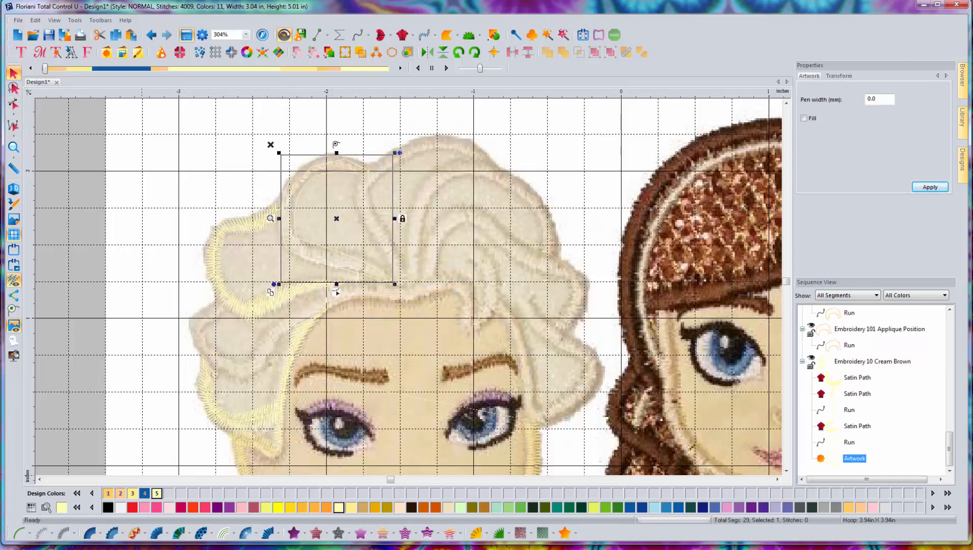
click(91, 533)
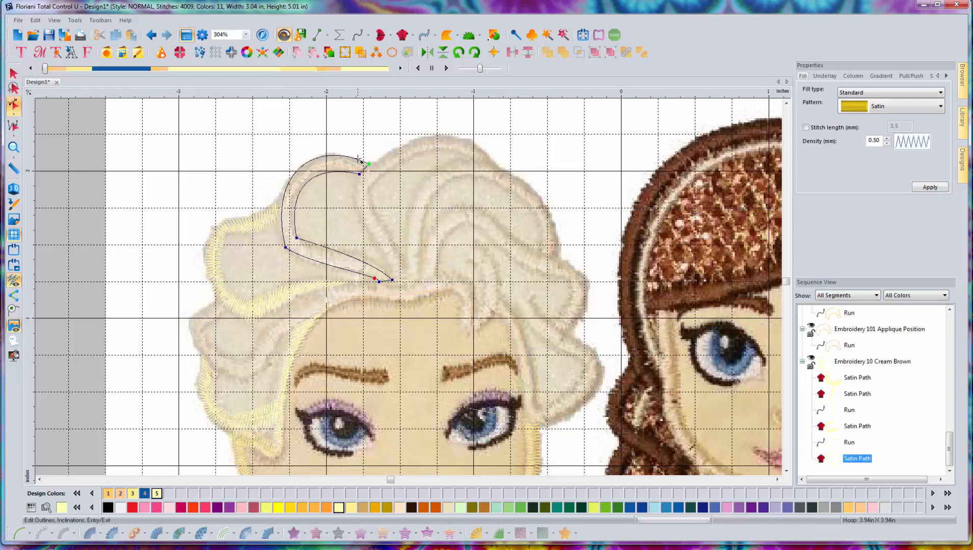
click(317, 176)
click(324, 248)
click(381, 271)
drag(387, 263, 384, 260)
Step: Move the upper lock's entry point to the middle of its top end and its exit point to the forehead tip, and display the stitches in 3D
drag(372, 169, 369, 171)
drag(375, 279, 392, 282)
right_click(543, 167)
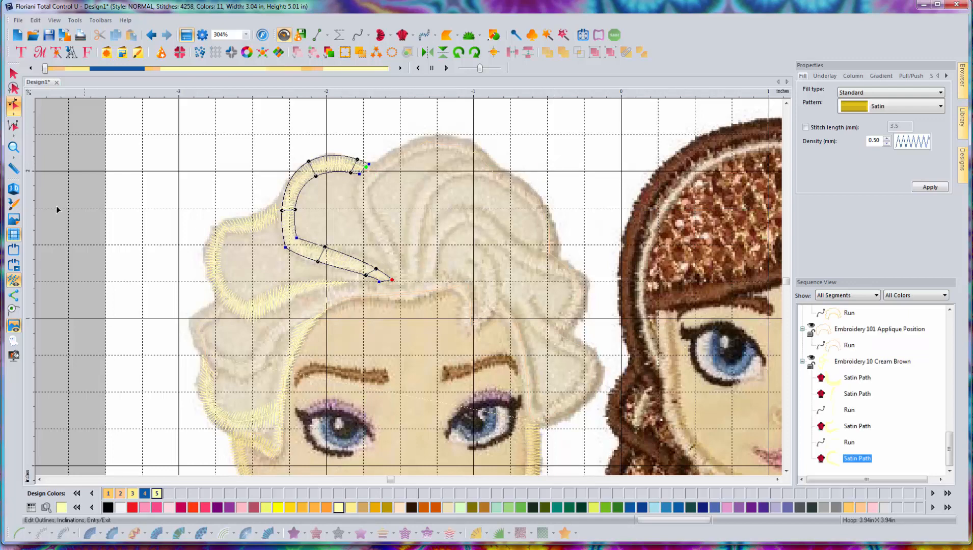
click(14, 188)
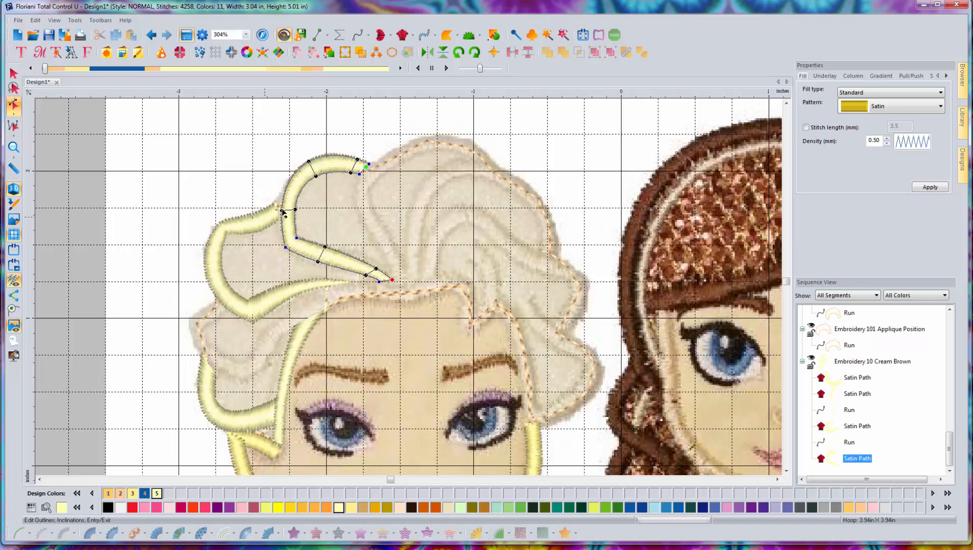
Step: Adjust the end points of the left lock's Satin Path at the notch so its band meets the upper lock's band
click(239, 228)
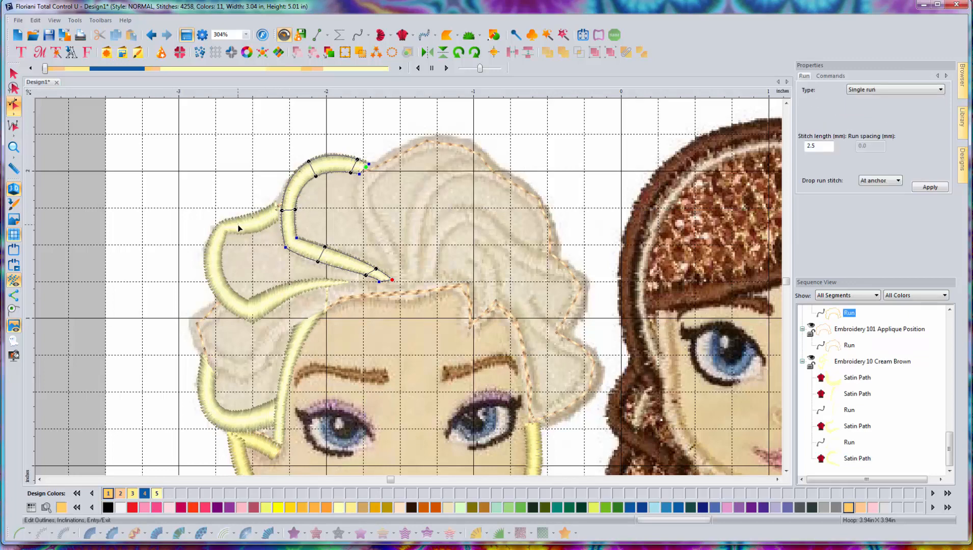
key(Escape)
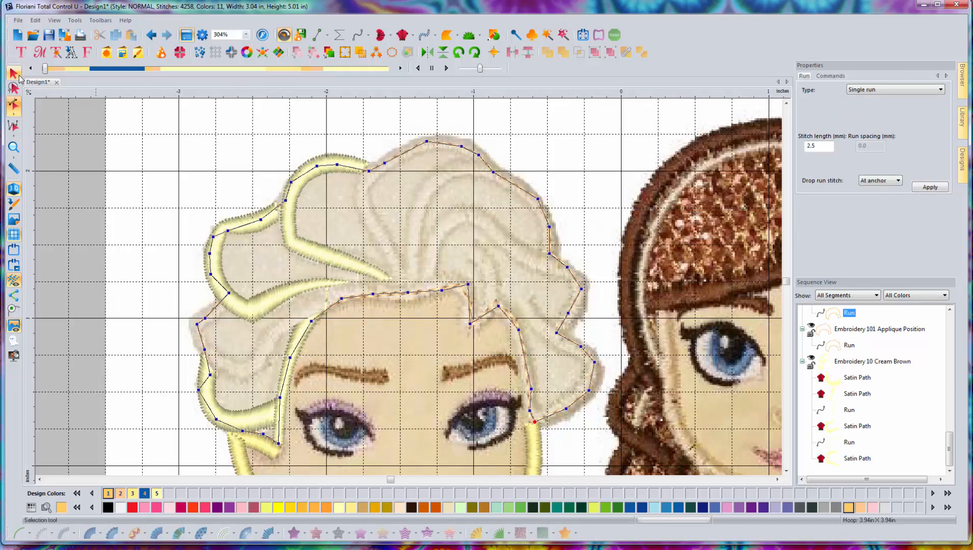
click(148, 218)
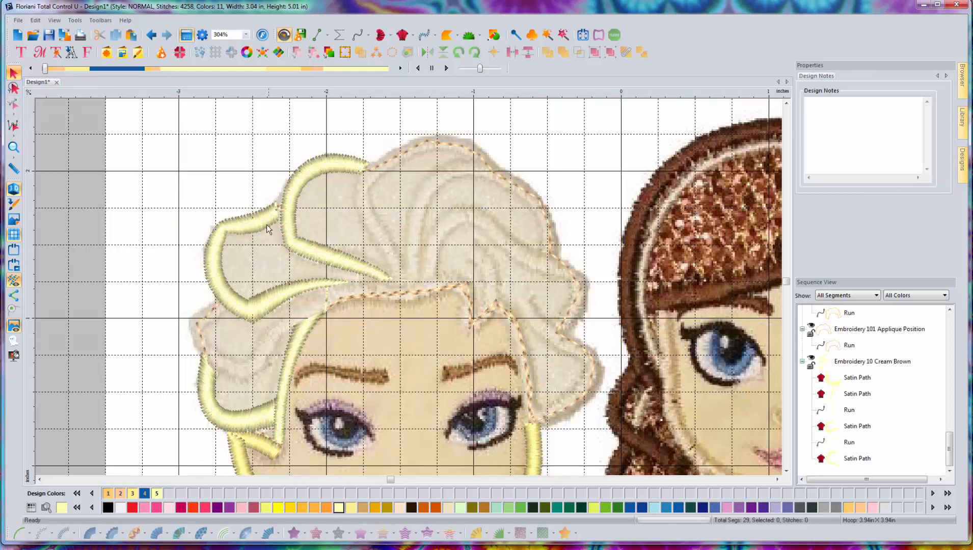
click(255, 220)
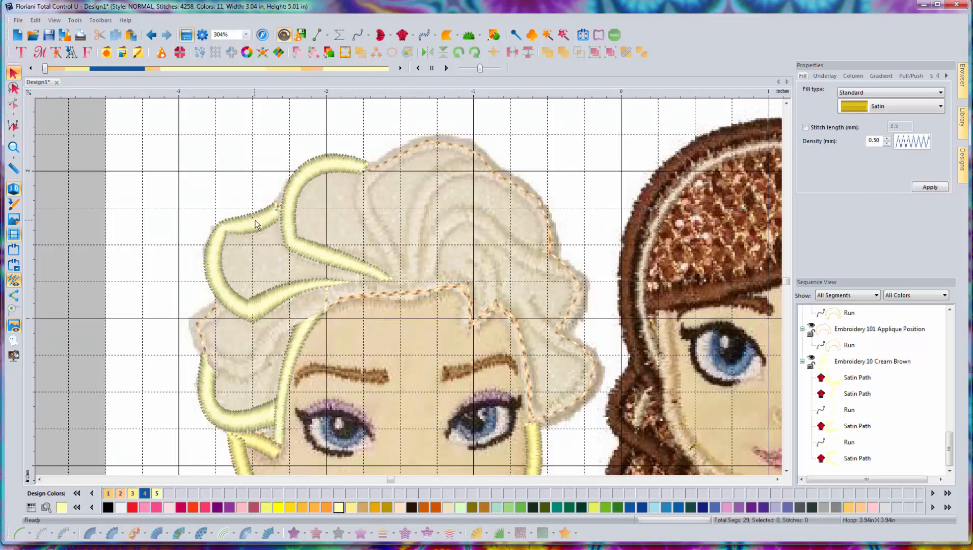
click(276, 333)
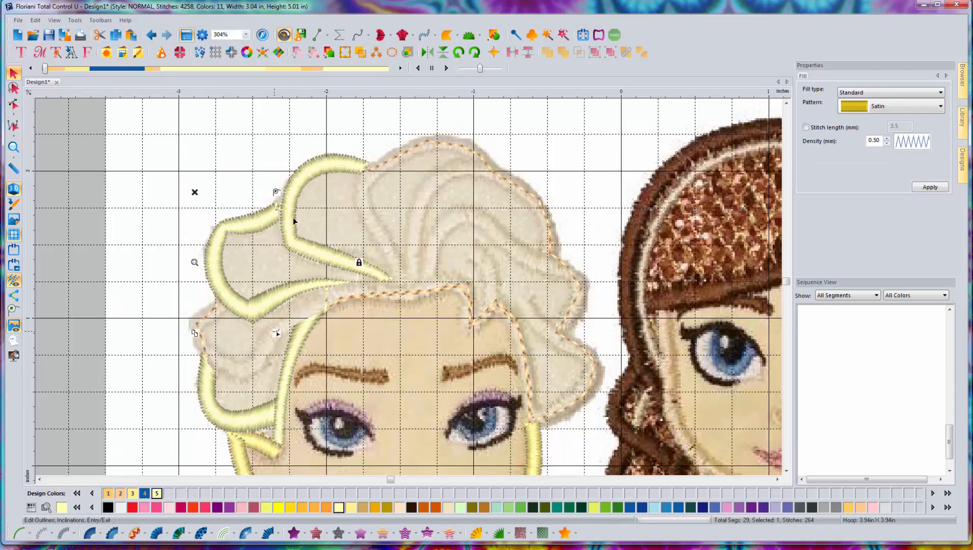
click(275, 204)
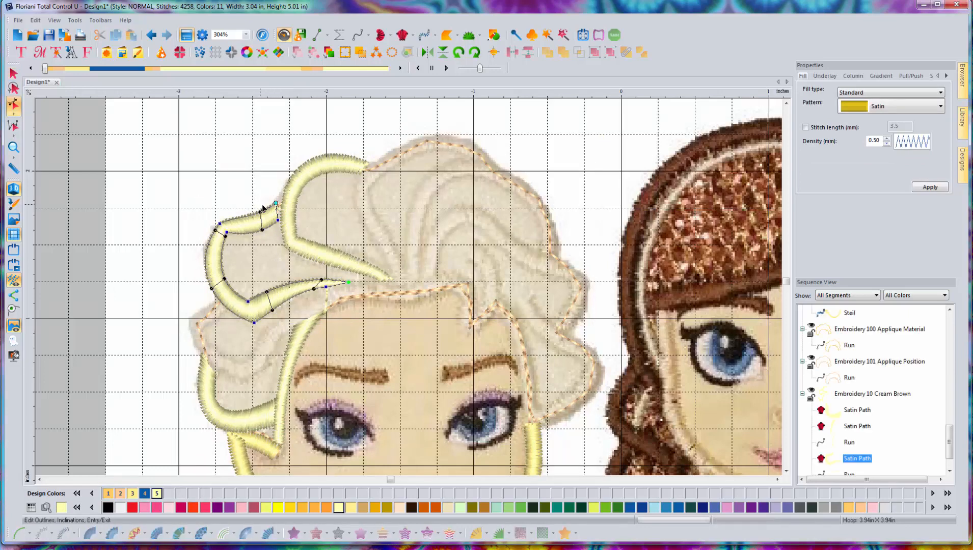
drag(276, 204, 278, 205)
drag(282, 220, 281, 214)
key(Escape)
click(201, 152)
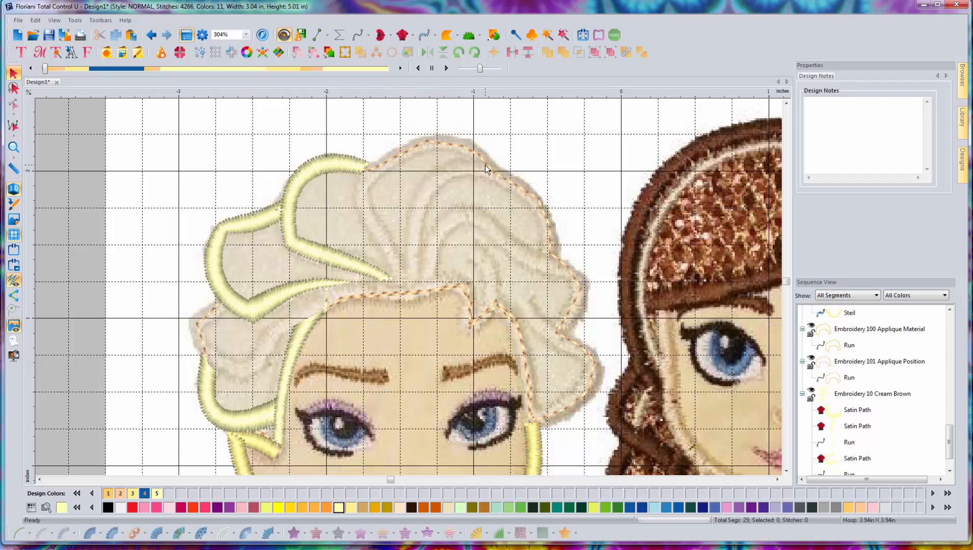
Step: Trace a closed artwork outline for the crown lock's border band, from the forehead tip up and over to the head's upper edge
click(317, 36)
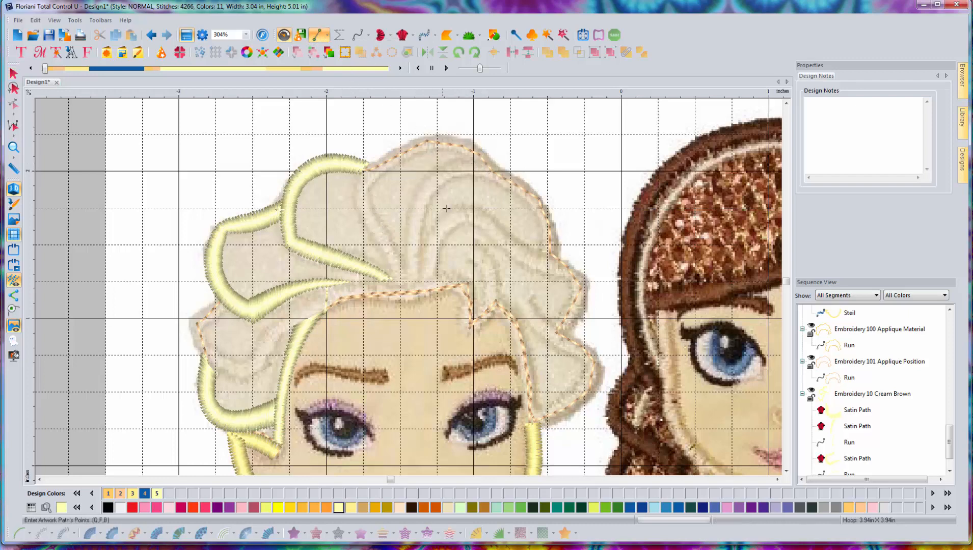
click(395, 279)
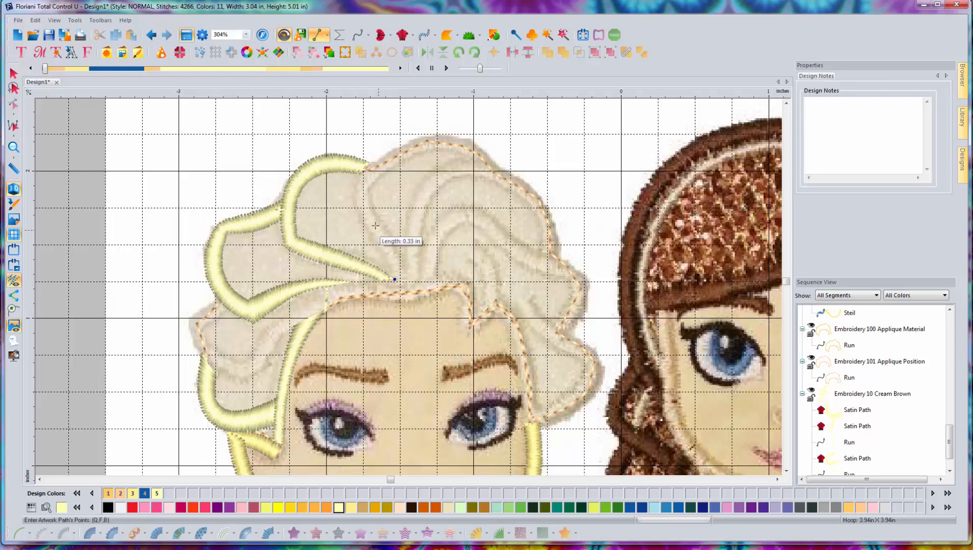
click(355, 188)
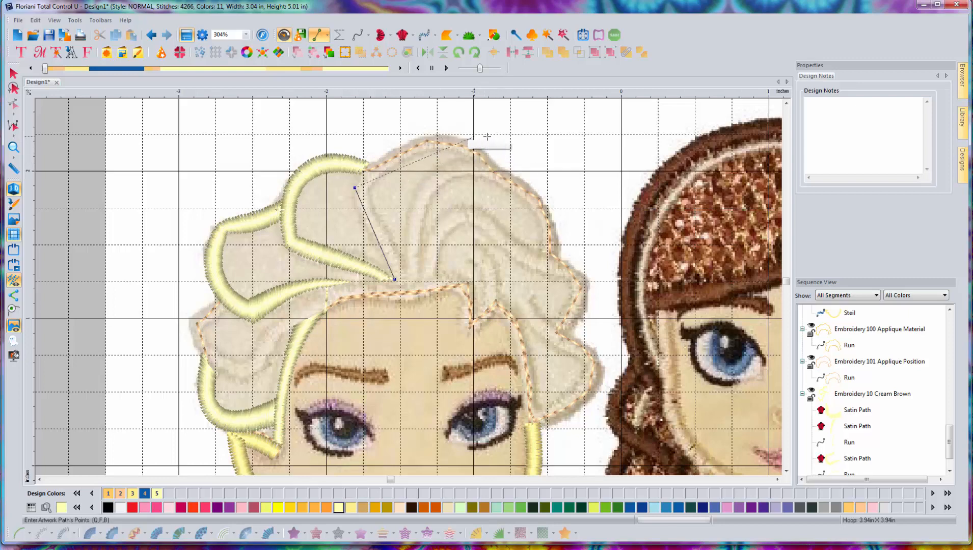
click(502, 165)
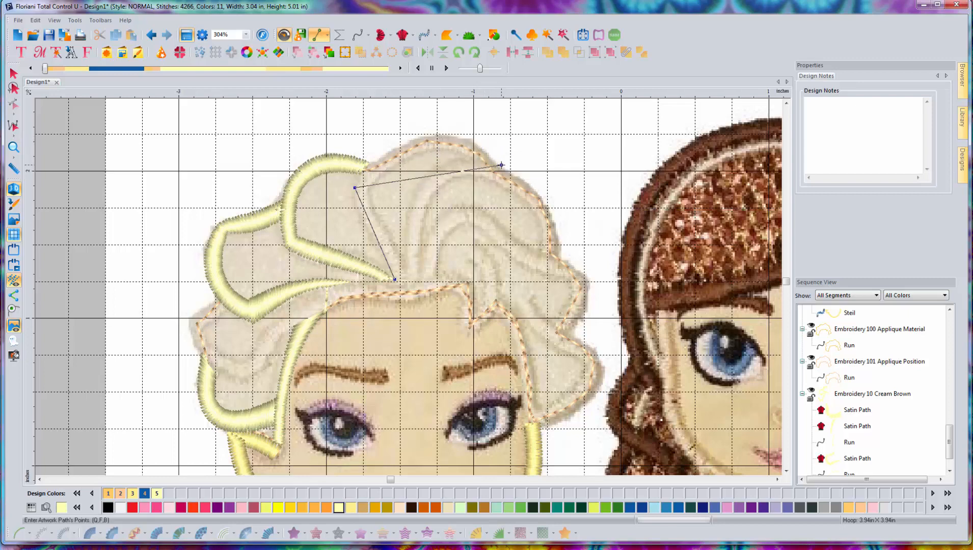
click(471, 161)
click(369, 187)
click(405, 280)
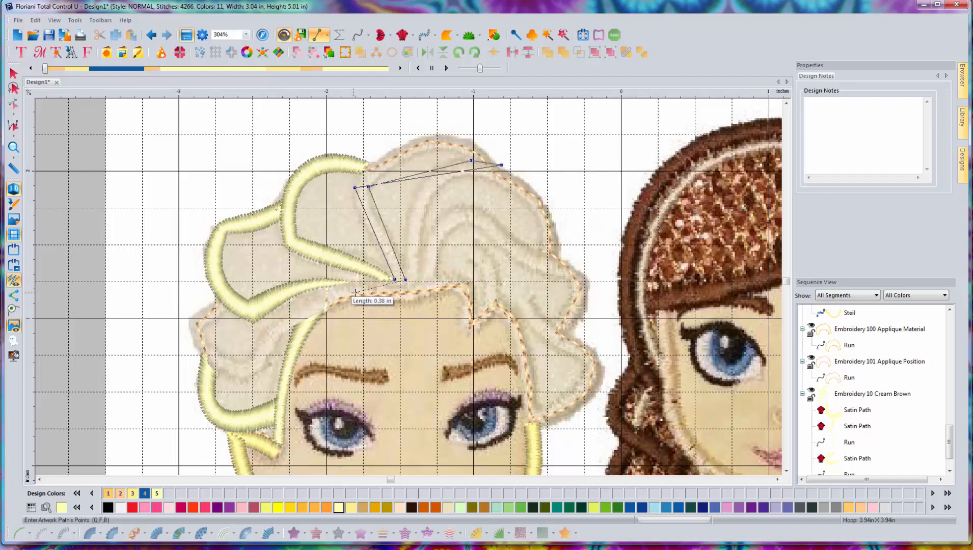
key(Return)
click(428, 292)
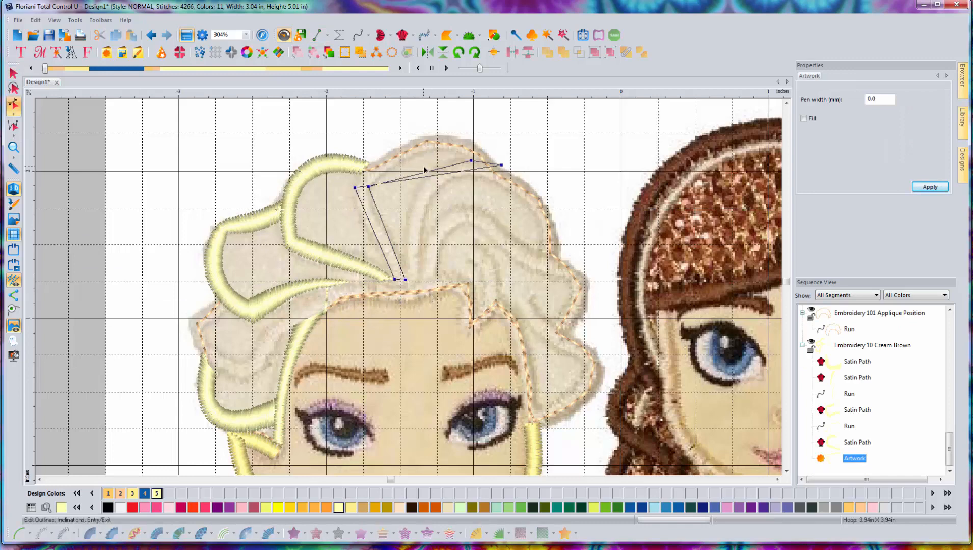
Step: Curve the crown lock outline's outer and inner edges along the hair border and widen its forehead end
drag(429, 171, 434, 139)
drag(369, 219, 378, 226)
drag(368, 187, 370, 189)
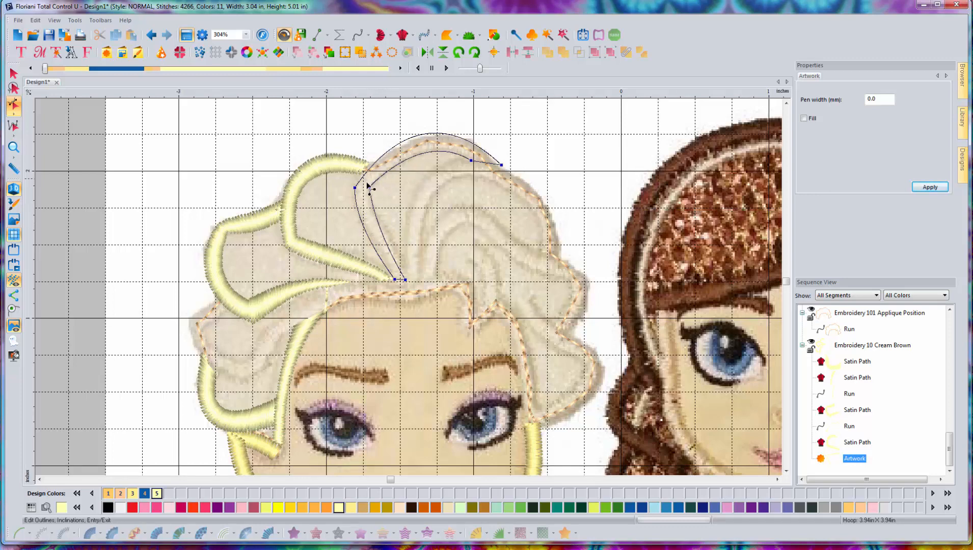
click(355, 188)
drag(437, 134, 437, 135)
drag(406, 281, 407, 277)
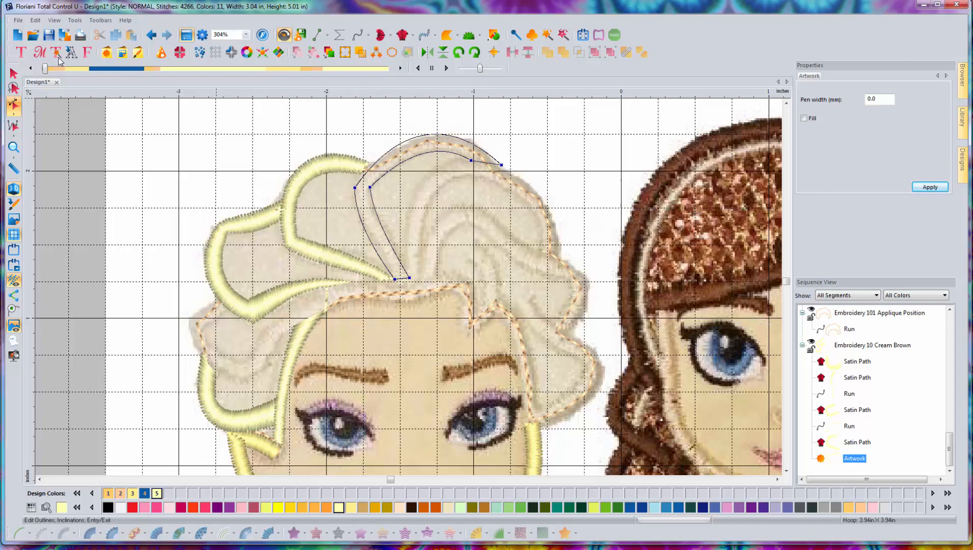
Step: Convert the crown lock outline into a Satin Path, add four inclination lines across it, and center the exit point on its upper end
click(13, 73)
click(90, 534)
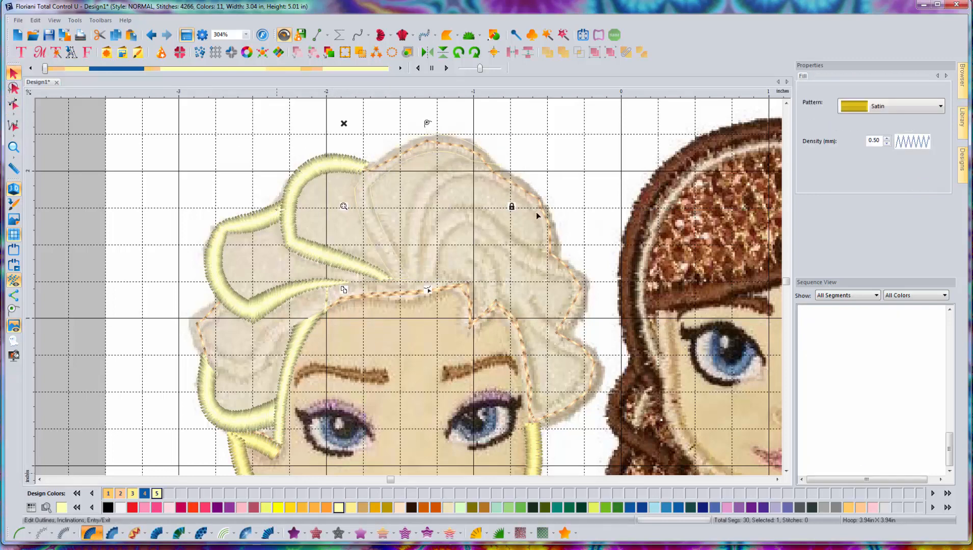
drag(470, 158, 499, 152)
drag(440, 152, 441, 134)
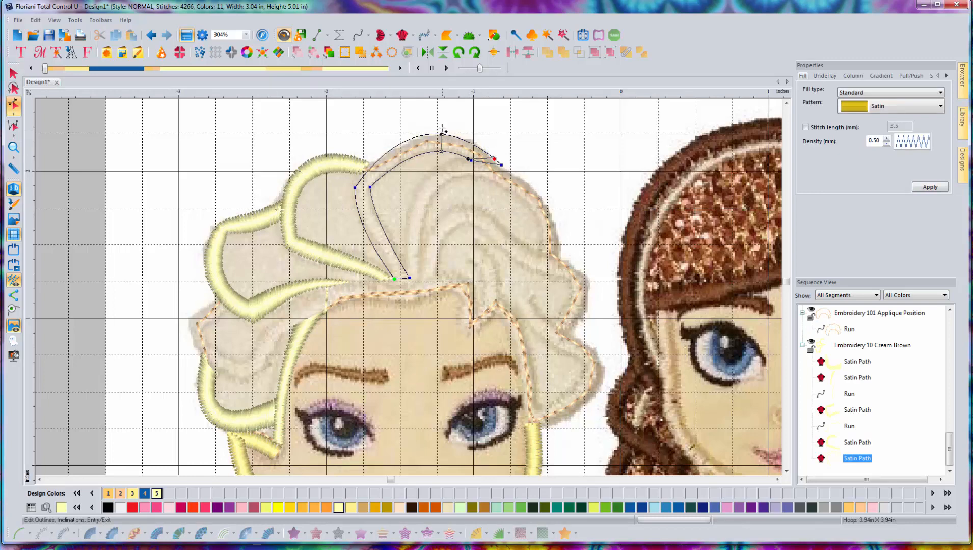
click(377, 187)
click(394, 246)
click(375, 247)
drag(499, 165, 483, 163)
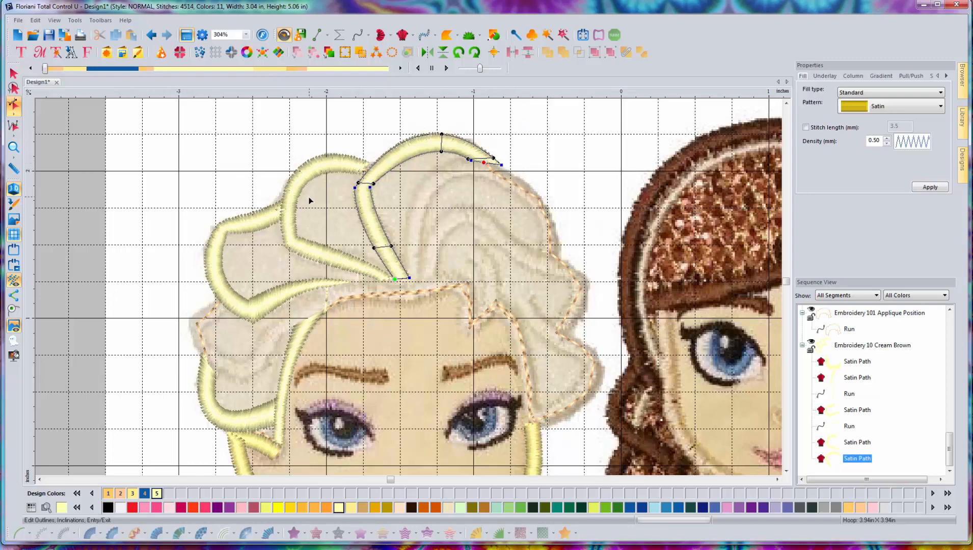
Step: Extend the upper end of the neighboring upper lock's Satin Path so it meets the crown lock's band
click(336, 166)
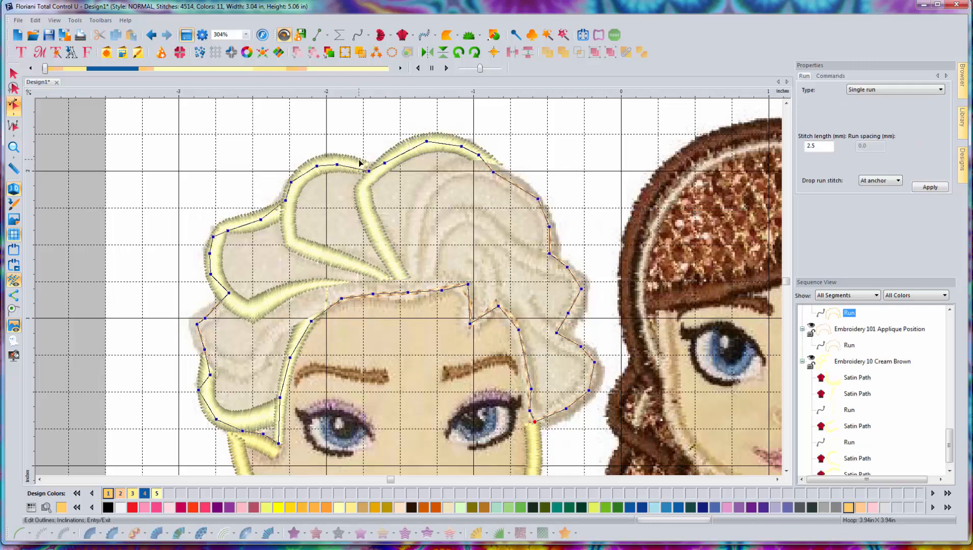
click(13, 73)
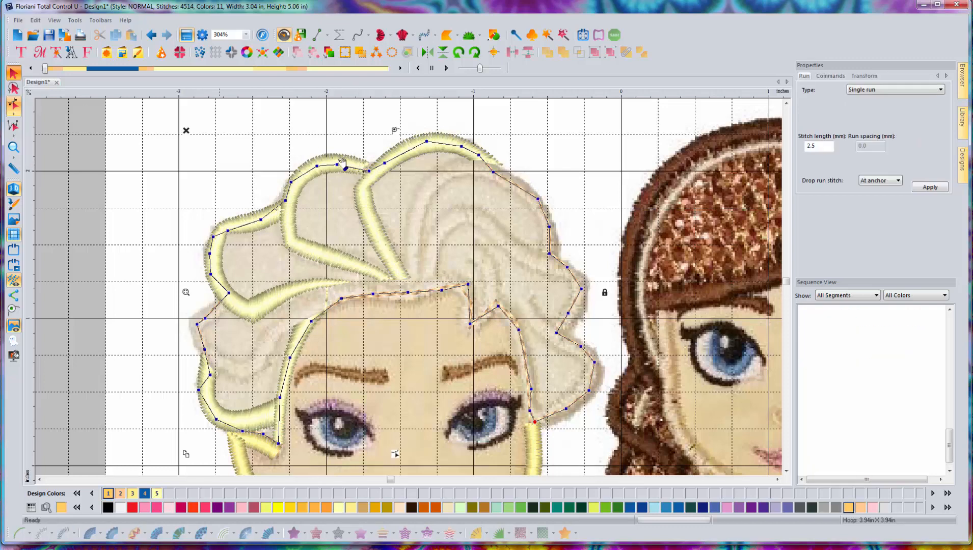
click(325, 111)
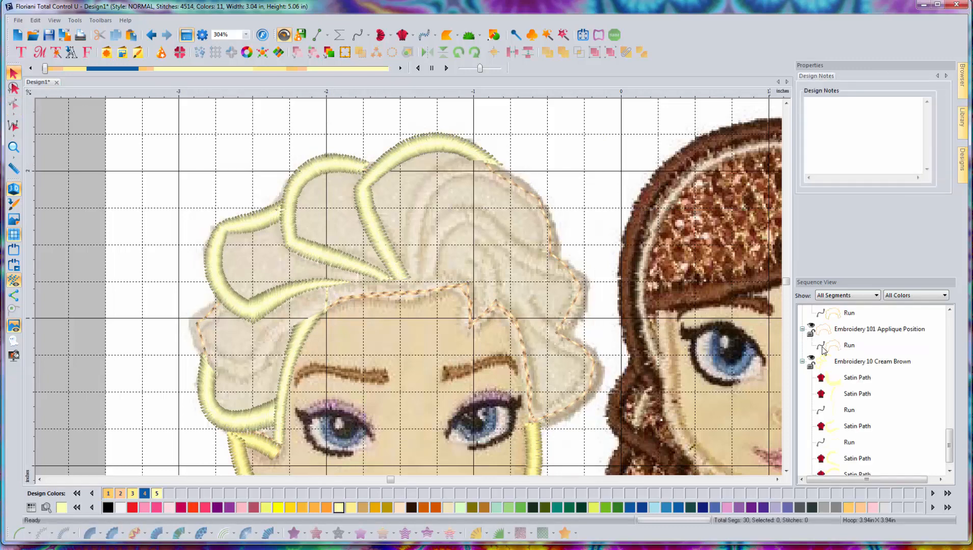
scroll(950, 451, down, 1)
click(851, 442)
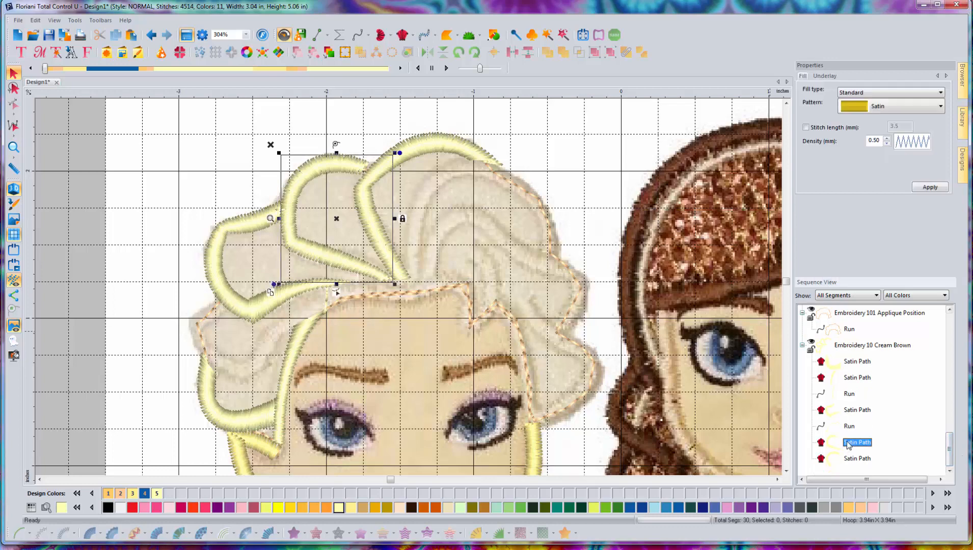
click(336, 293)
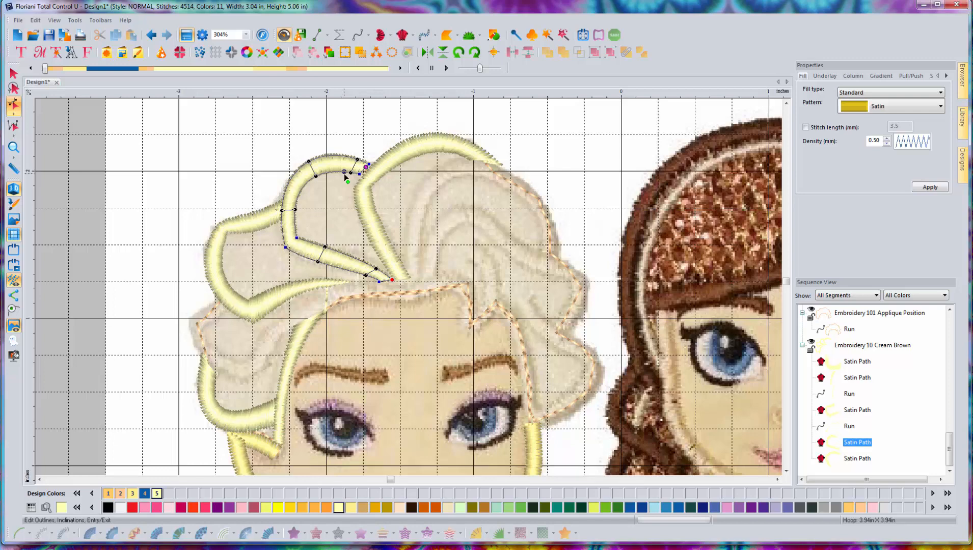
mouse_move(369, 165)
mouse_down()
mouse_move(366, 175)
mouse_move(371, 169)
mouse_up()
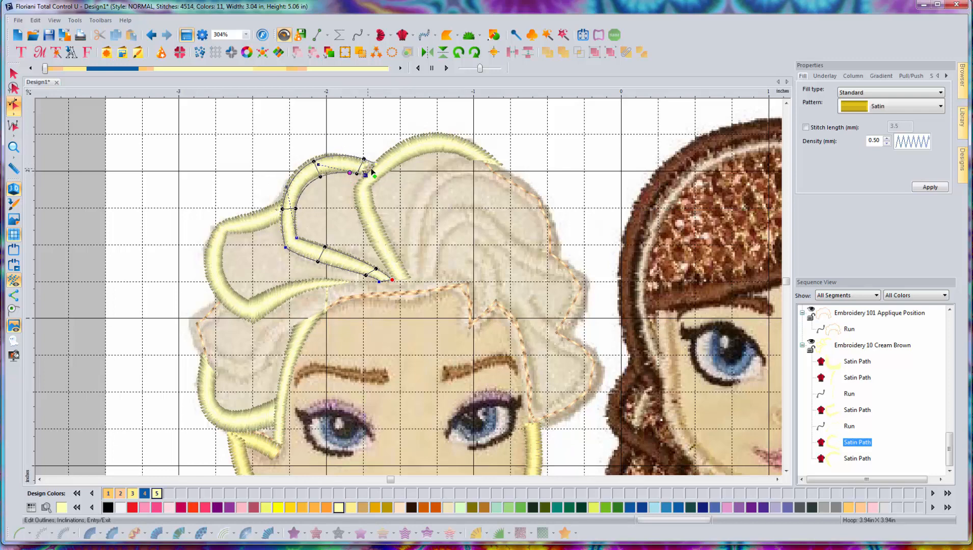
click(377, 127)
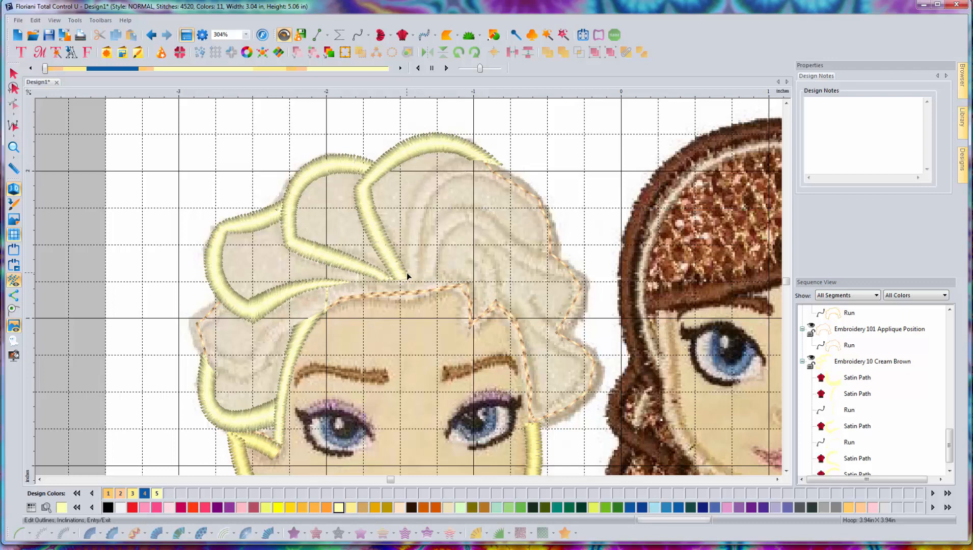
Step: Add a run stitch from the crown lock's upper end along the next lock's inner border down to the forehead hairline
click(317, 35)
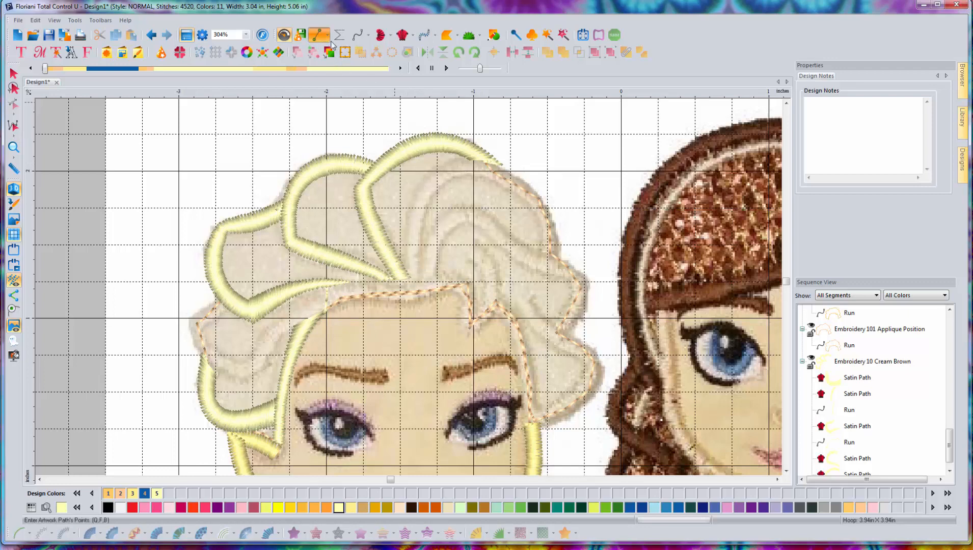
click(486, 166)
click(455, 168)
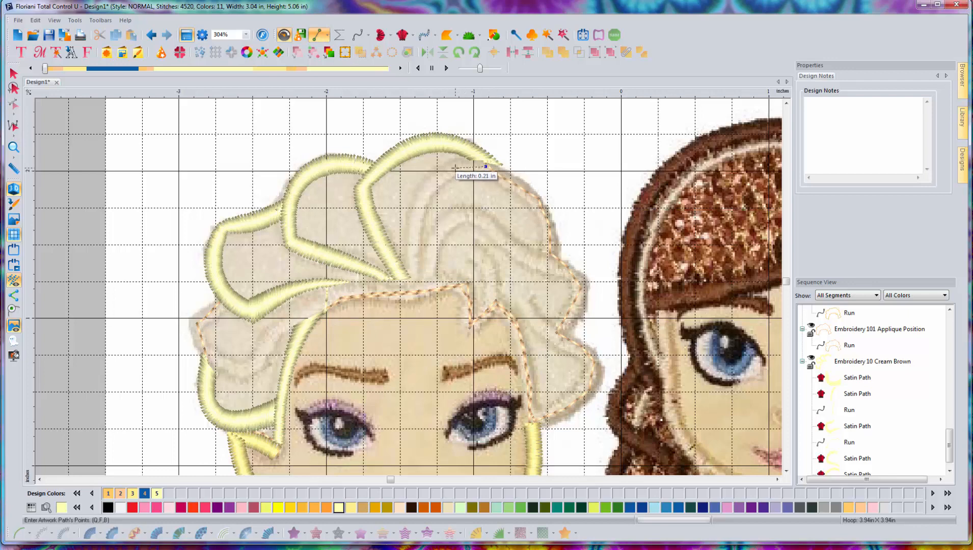
click(422, 188)
click(412, 223)
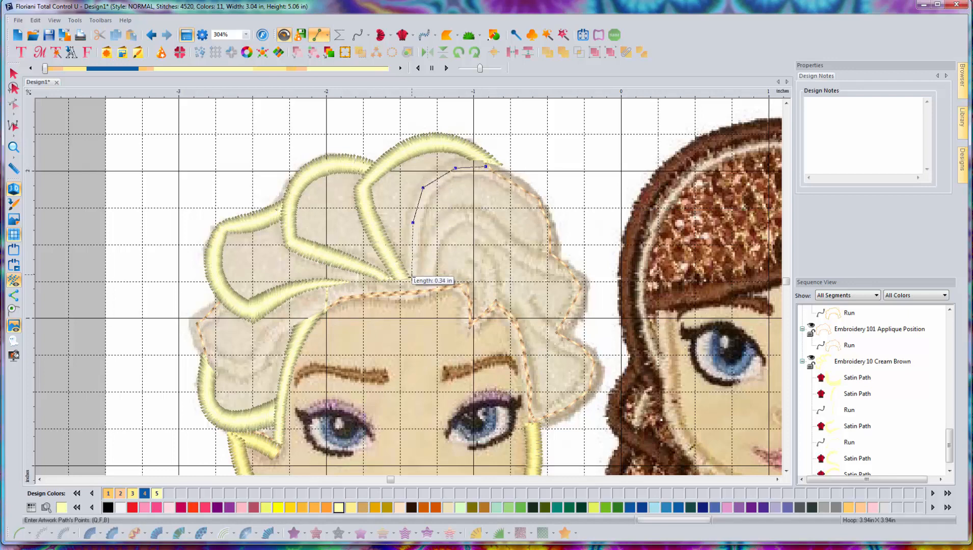
click(411, 279)
key(Return)
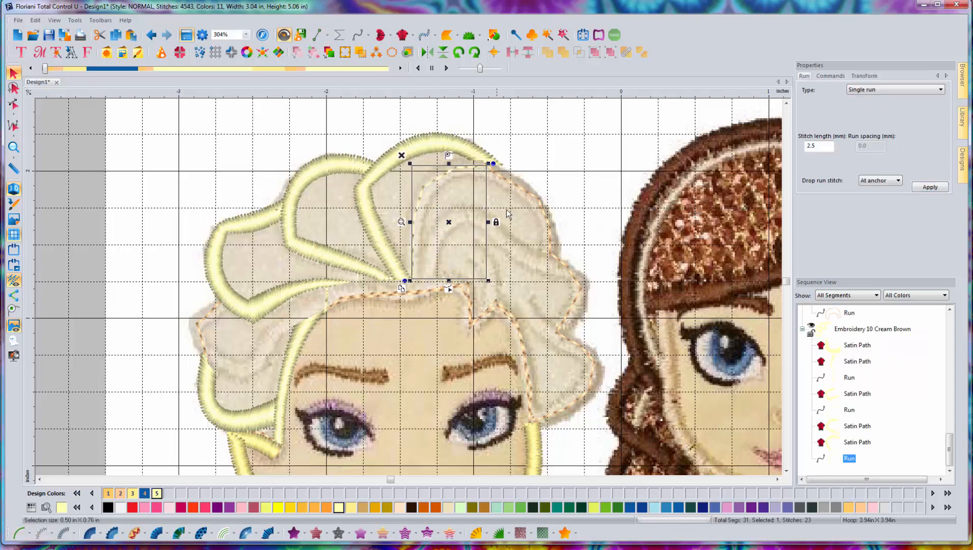
Step: Trace a closed artwork outline for the next lock's arched band, from the forehead hairline over its peak to the notch on the outer hair edge
click(319, 34)
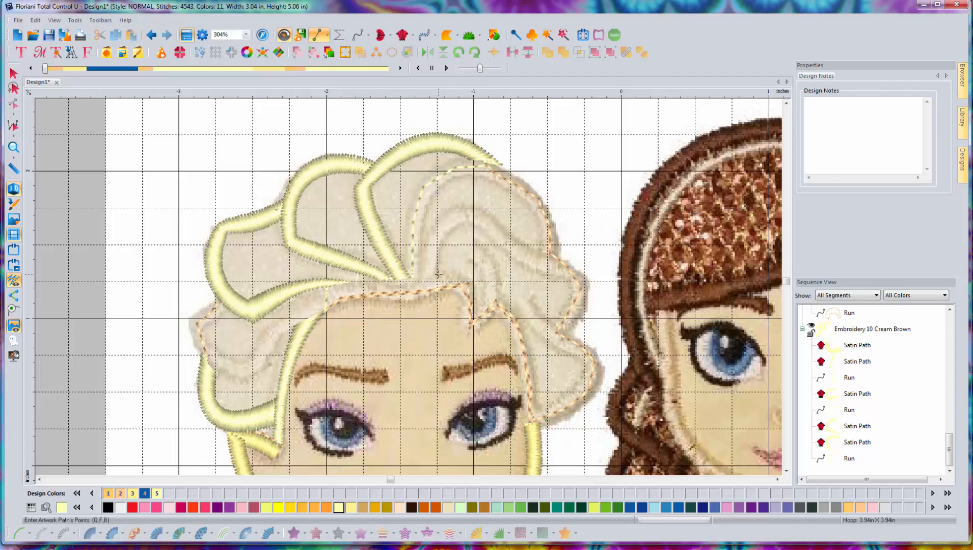
click(408, 277)
click(472, 161)
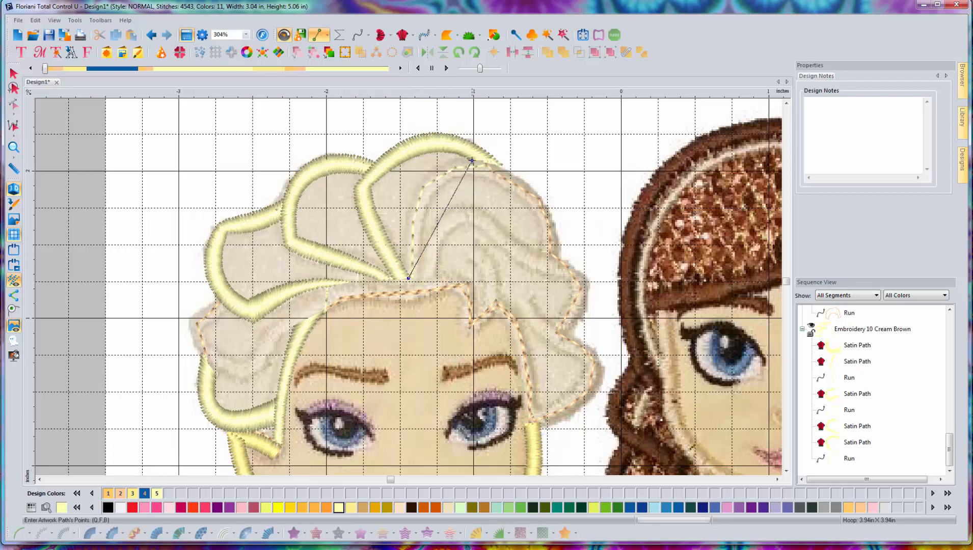
click(563, 255)
click(546, 251)
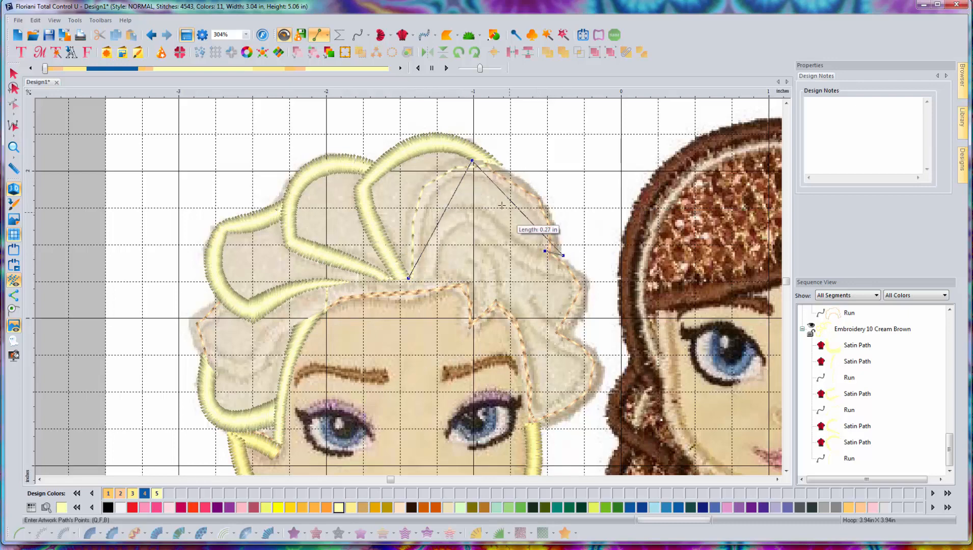
click(472, 175)
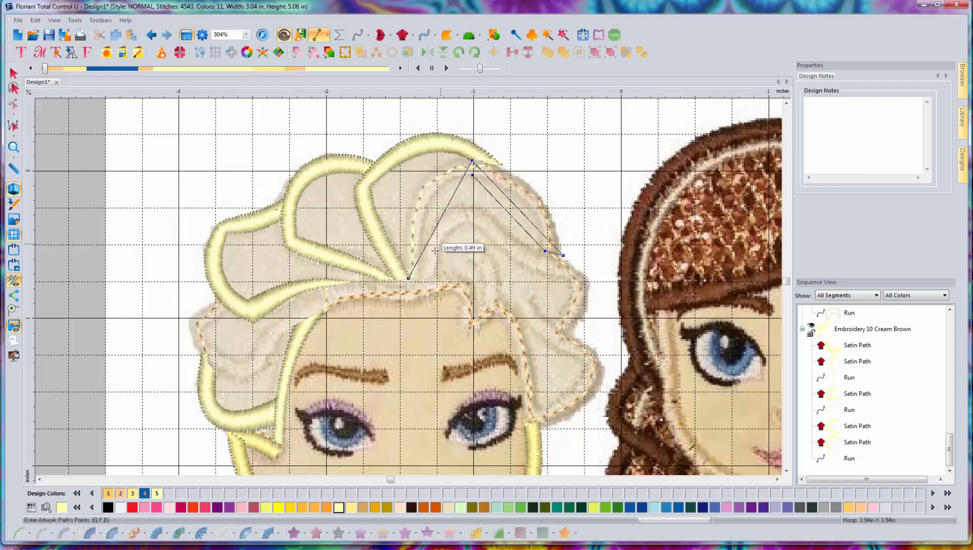
click(418, 280)
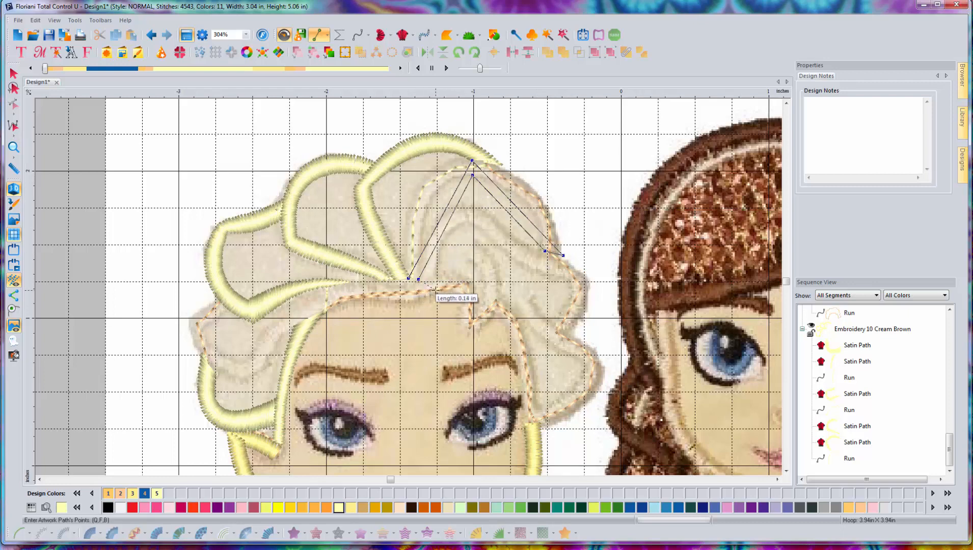
key(Return)
click(487, 291)
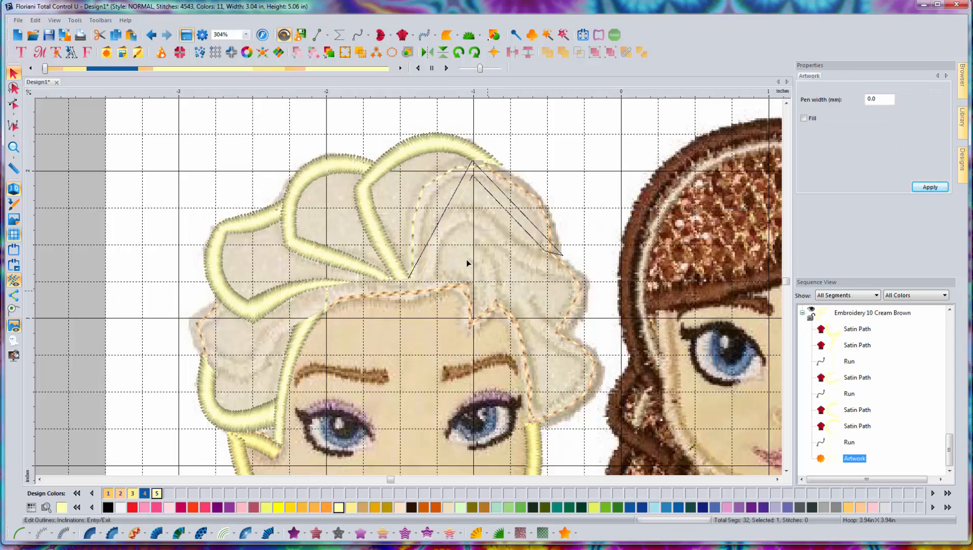
Step: Curve the arched lock outline's outer and inner edges to follow the hair border and adjust its forehead end
drag(444, 214, 423, 189)
mouse_move(520, 210)
mouse_down()
mouse_move(538, 204)
mouse_move(534, 189)
mouse_move(531, 205)
mouse_up()
drag(452, 221, 436, 201)
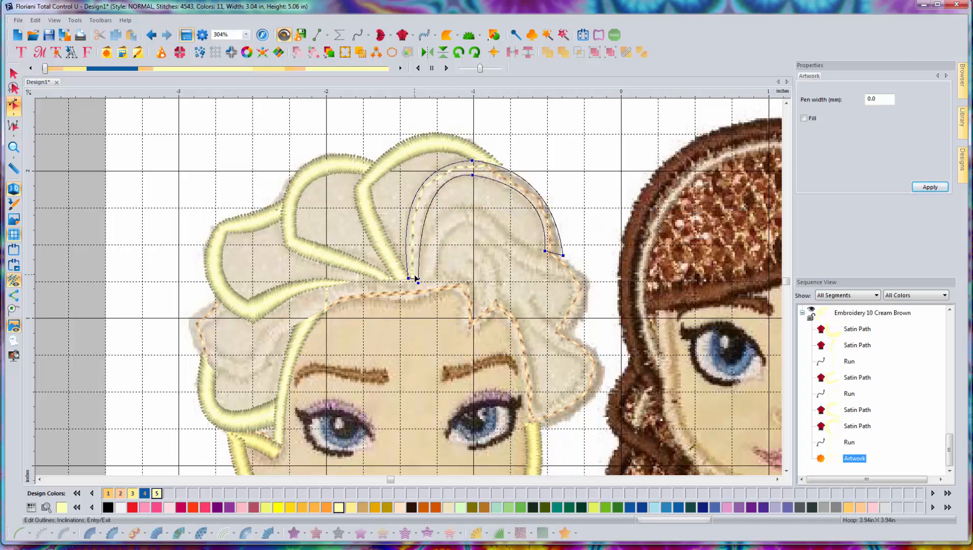
drag(418, 278, 423, 276)
drag(429, 234, 427, 235)
drag(422, 276, 421, 277)
Step: Convert the arched lock outline into a Satin Path and add inclination lines near its forehead end, at its peak and near its outer end
click(14, 74)
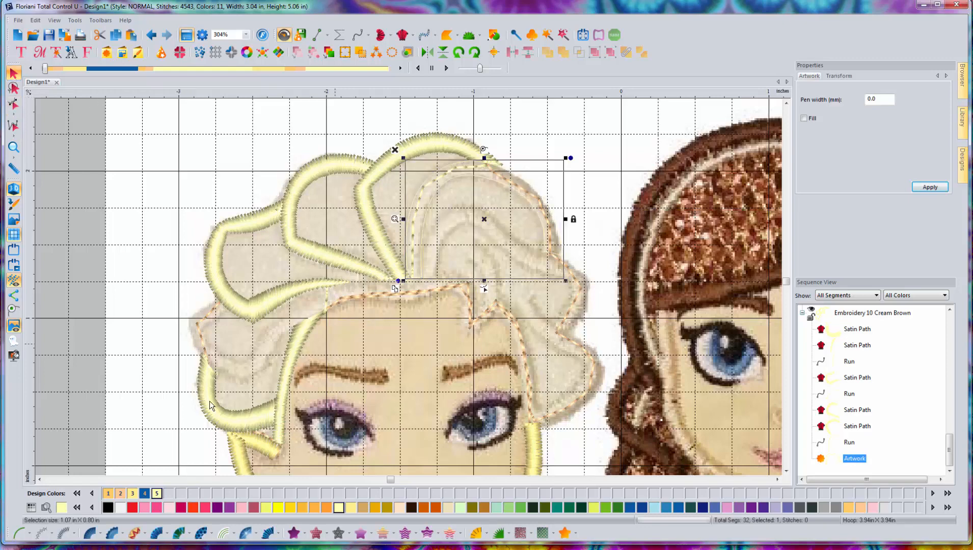
click(91, 534)
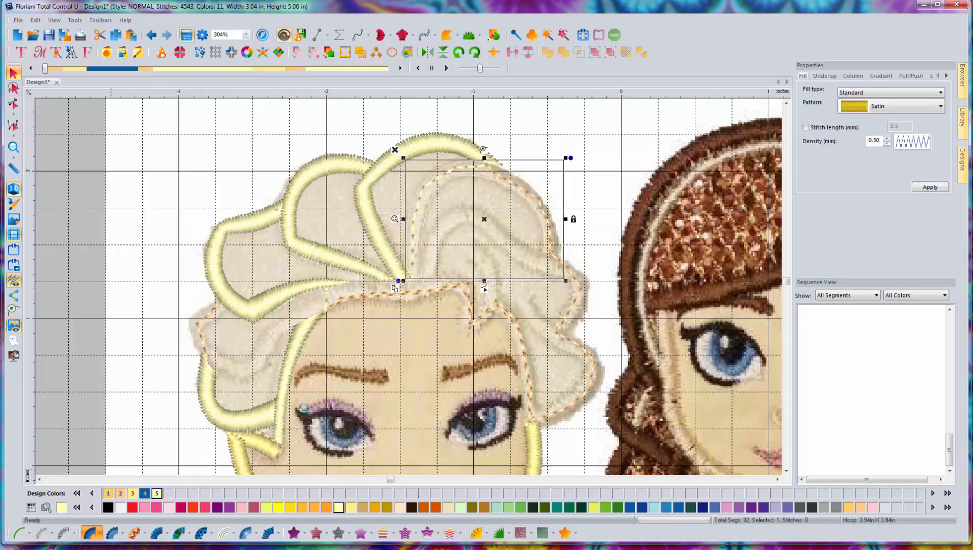
double_click(411, 260)
click(411, 260)
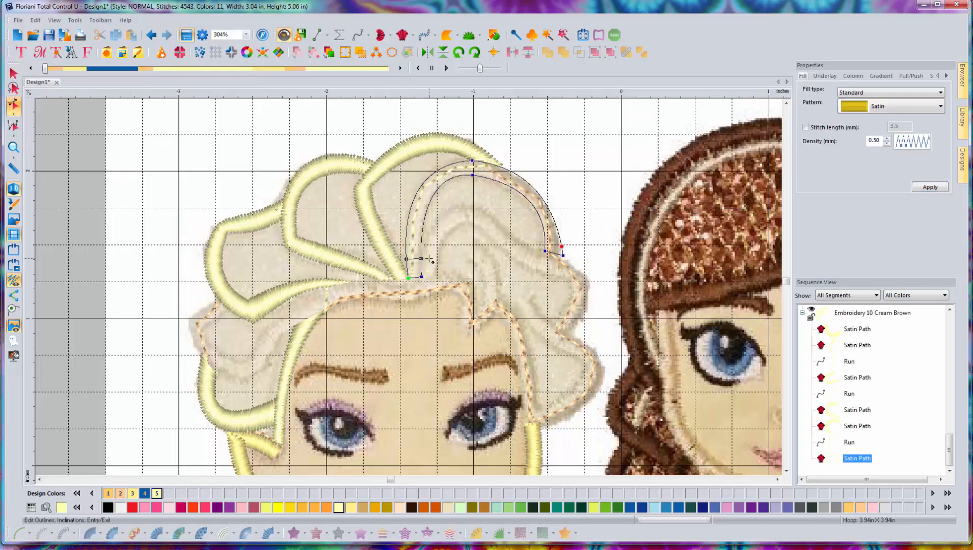
click(478, 163)
click(546, 235)
Step: Move the arched lock's exit point to the middle of its outer end and generate the satin stitches
click(414, 281)
click(553, 259)
click(554, 260)
right_click(604, 209)
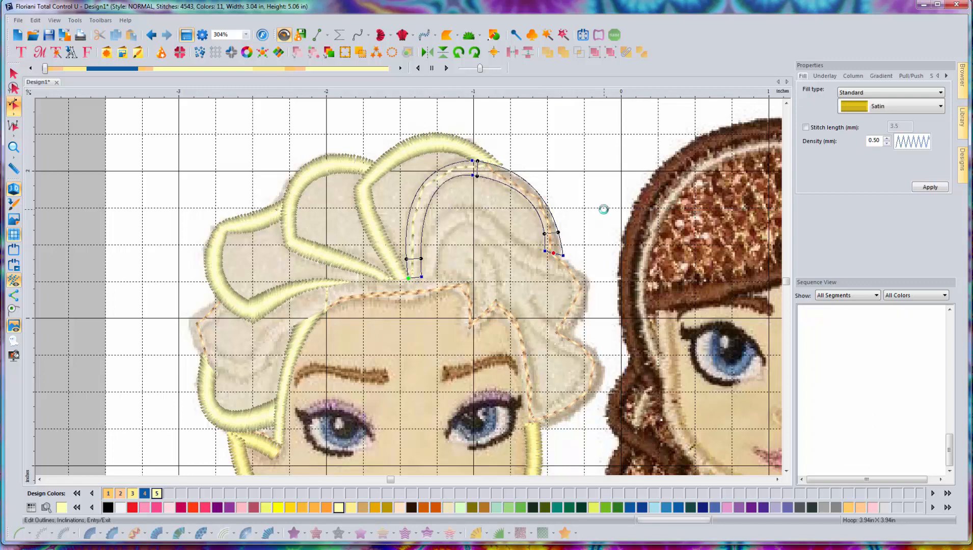
click(602, 186)
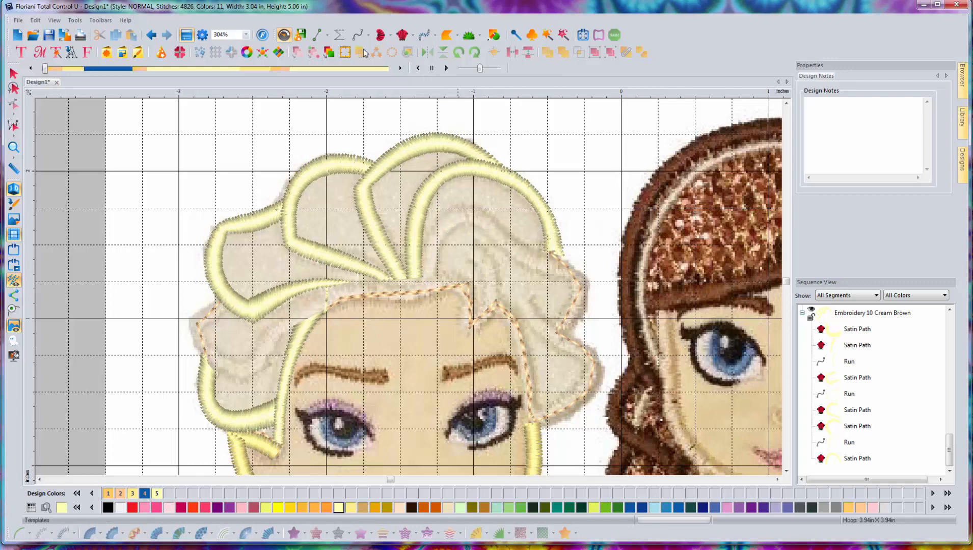
Step: Draw an open path from the arched lock's outer end along the inner hair wave to the forehead hairline and convert it to a run stitch
click(319, 35)
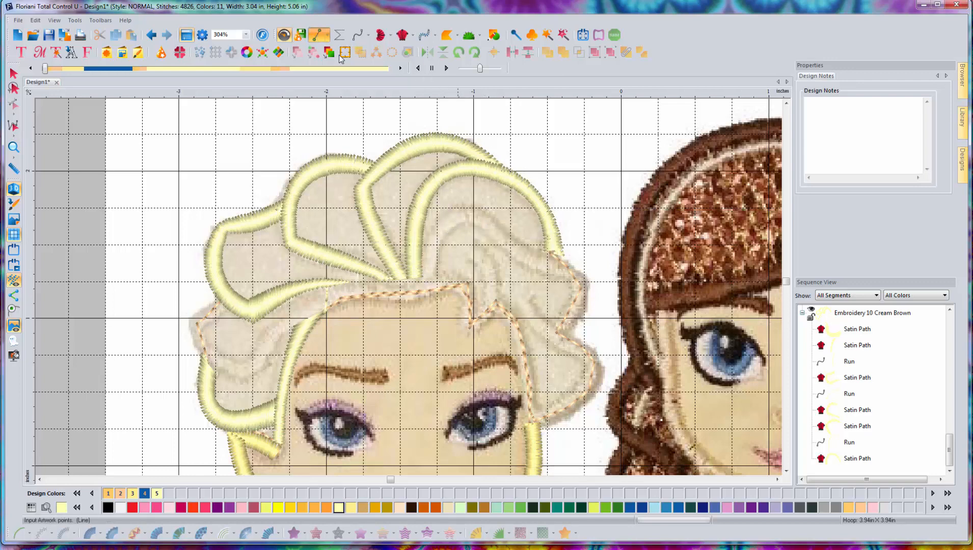
click(550, 263)
click(518, 250)
click(489, 222)
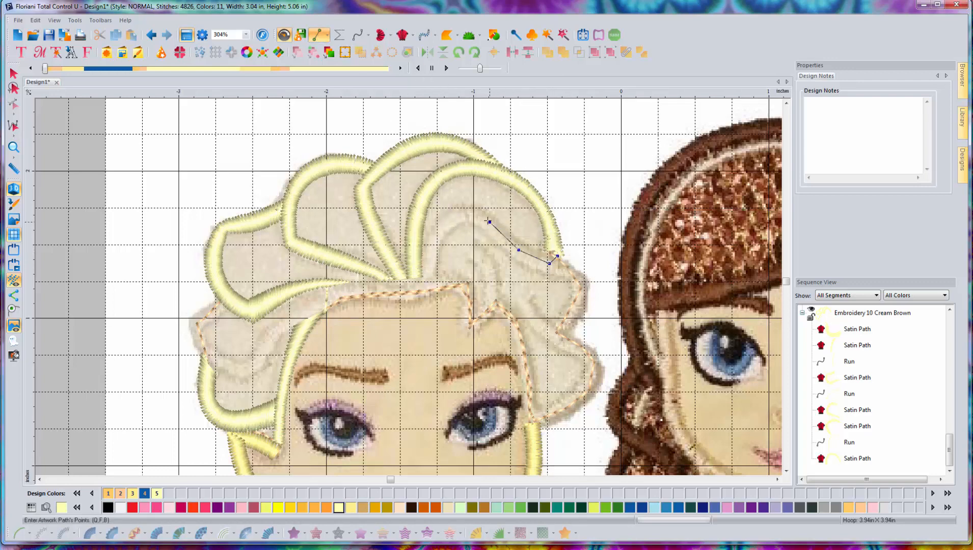
click(470, 212)
click(440, 226)
click(428, 256)
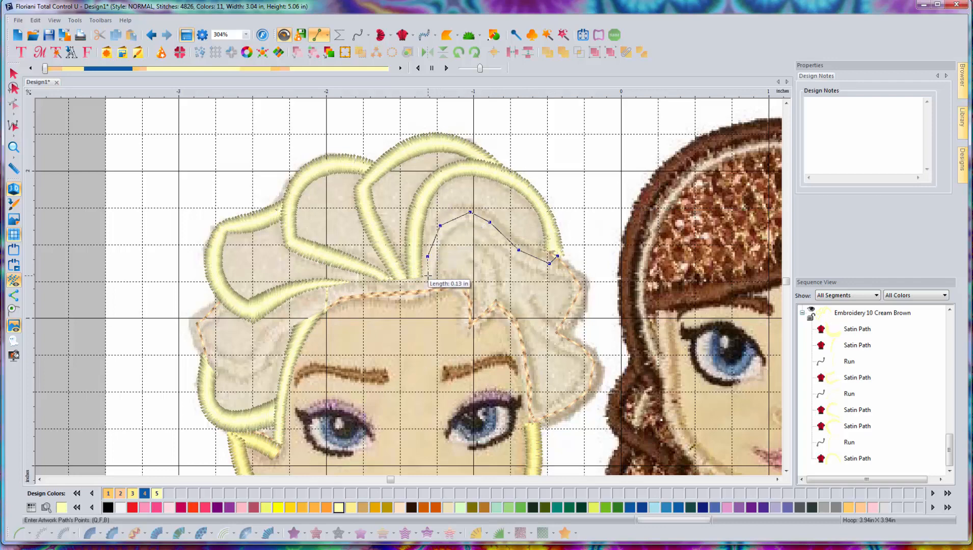
click(428, 275)
key(Return)
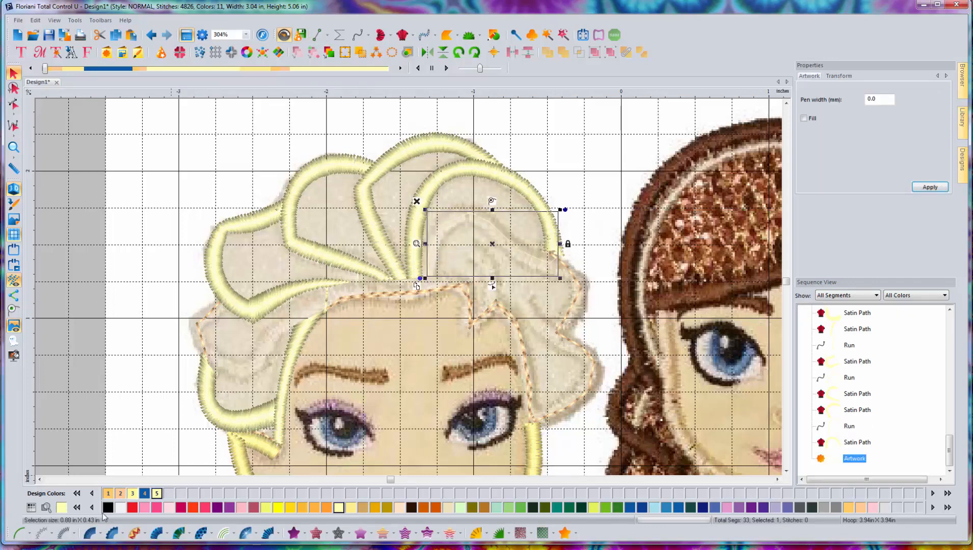
click(19, 534)
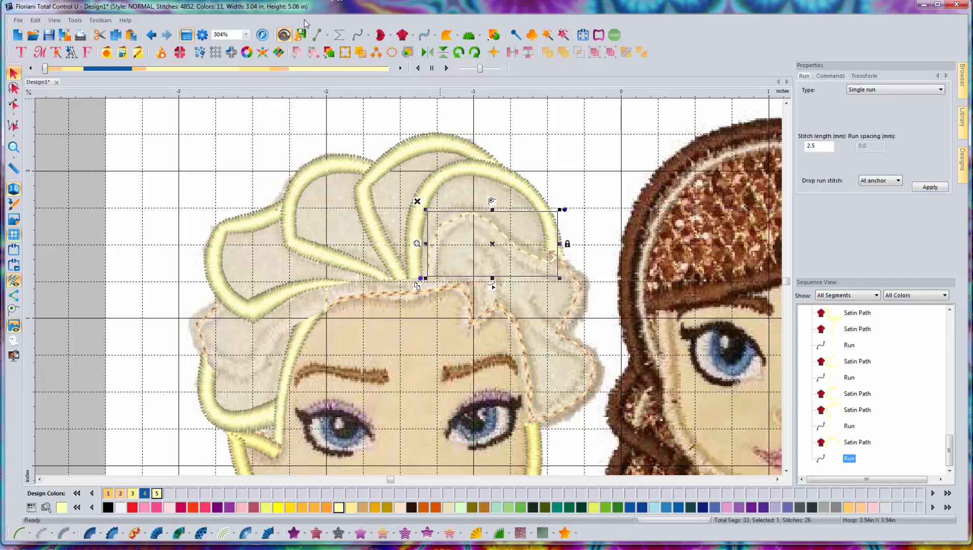
Step: Trace a closed artwork outline for the wavy lock's band, from the forehead hairline over the wave to the next notch on the outer hair edge
click(317, 35)
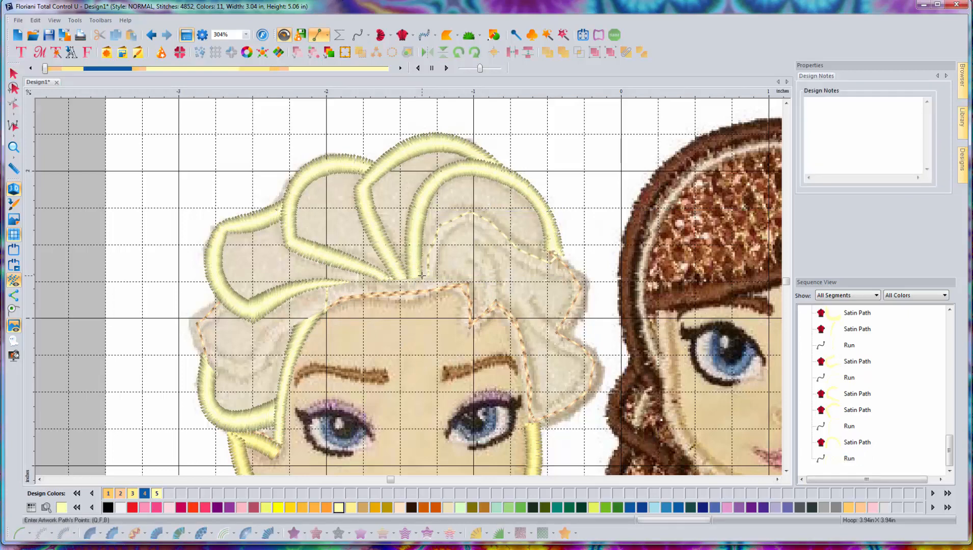
click(422, 276)
click(495, 220)
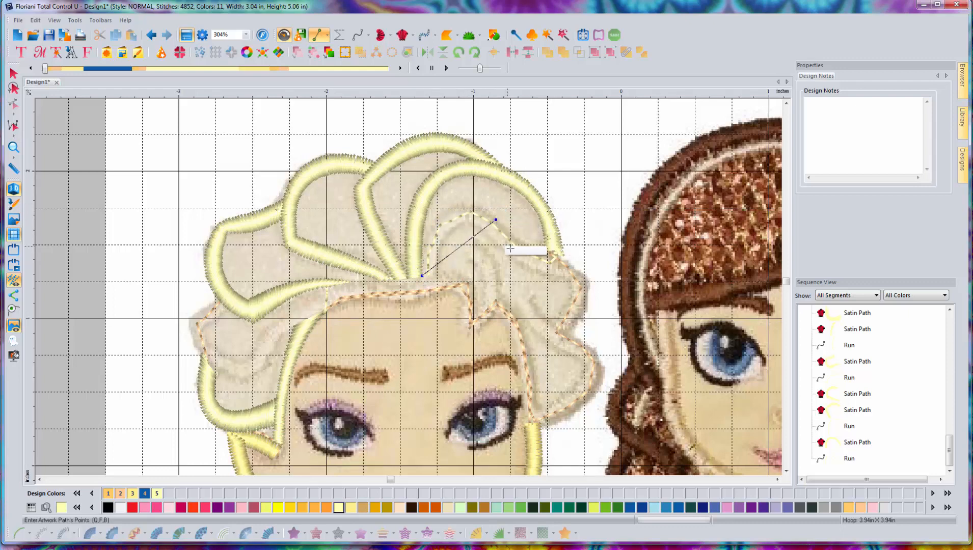
click(593, 282)
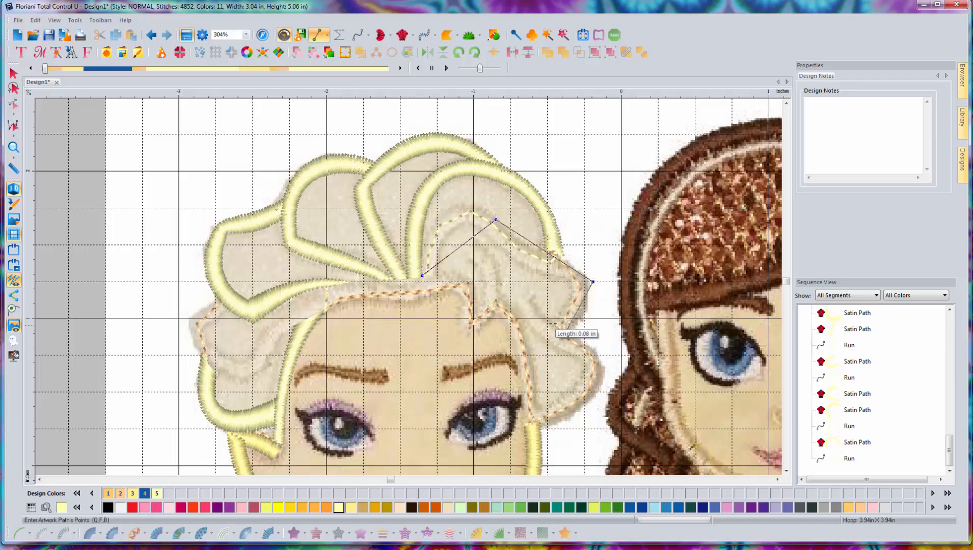
click(553, 324)
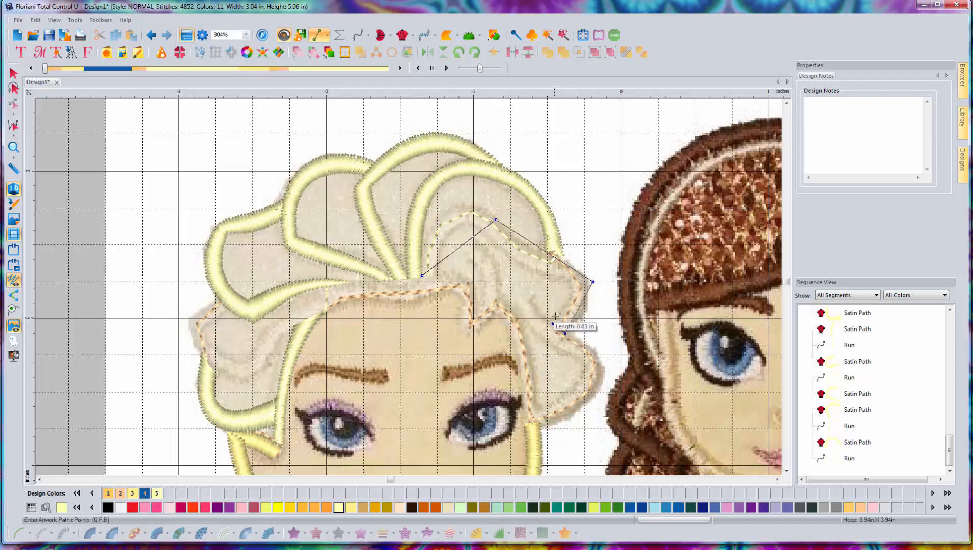
click(572, 287)
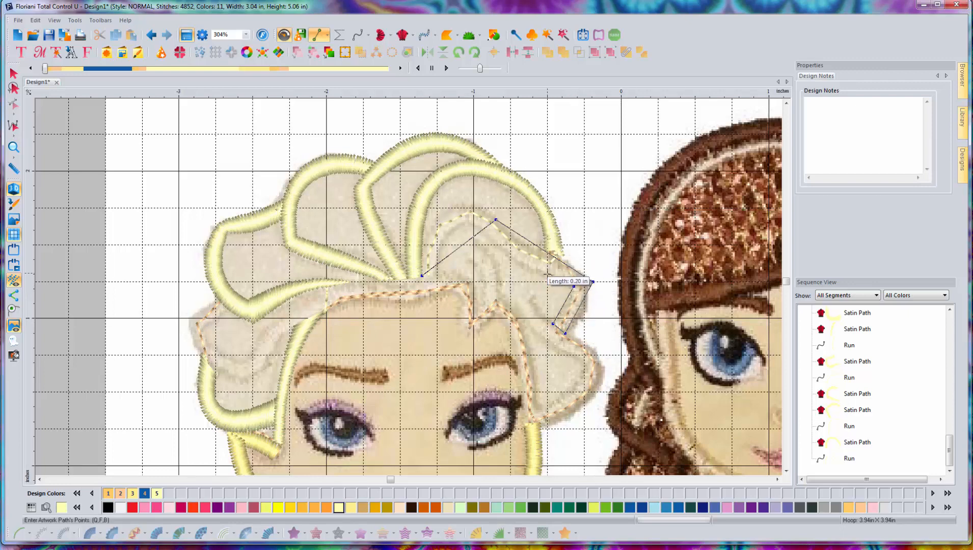
click(507, 255)
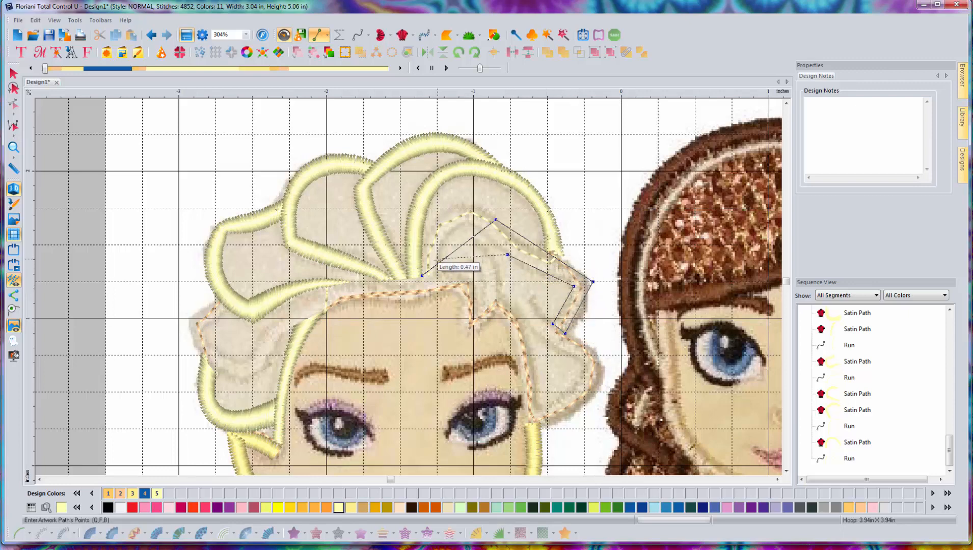
click(436, 277)
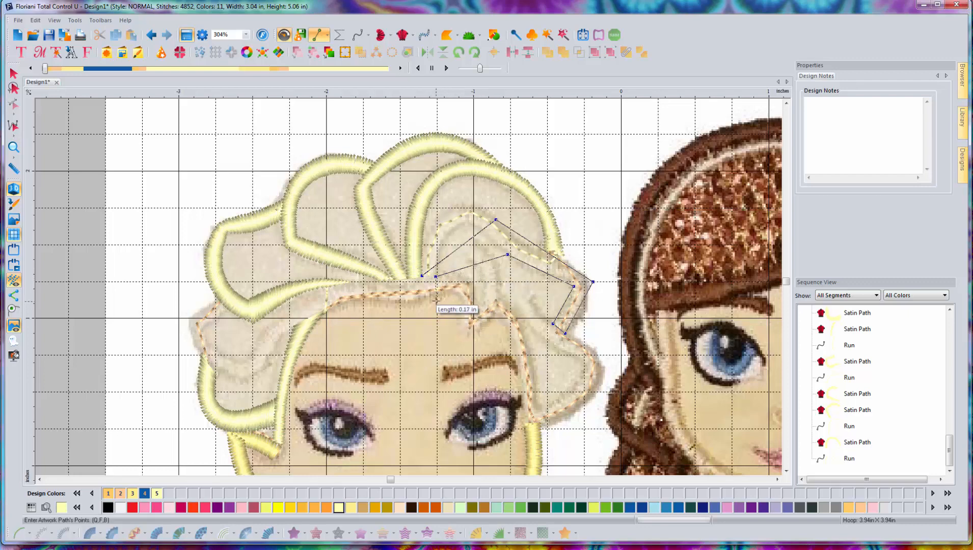
key(Return)
Step: Curve the wavy lock outline's upper and lower edges to follow the hair wave and round its outer end
click(507, 345)
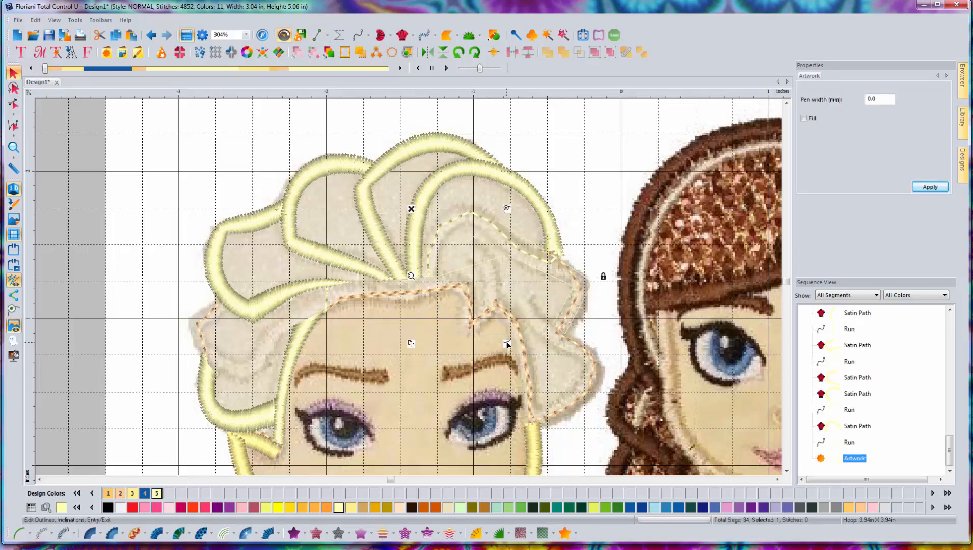
drag(469, 244, 446, 227)
drag(471, 264, 463, 227)
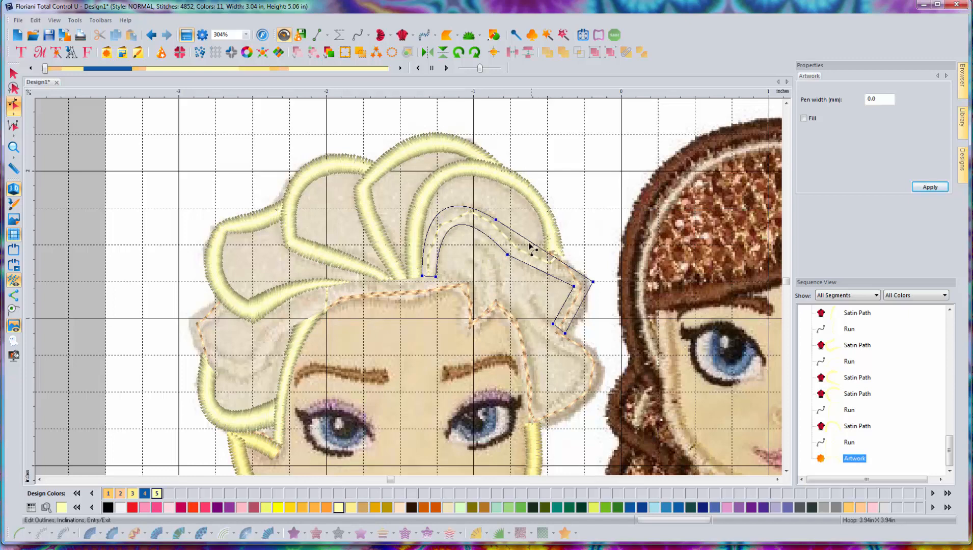
drag(529, 243, 534, 274)
drag(570, 309, 578, 285)
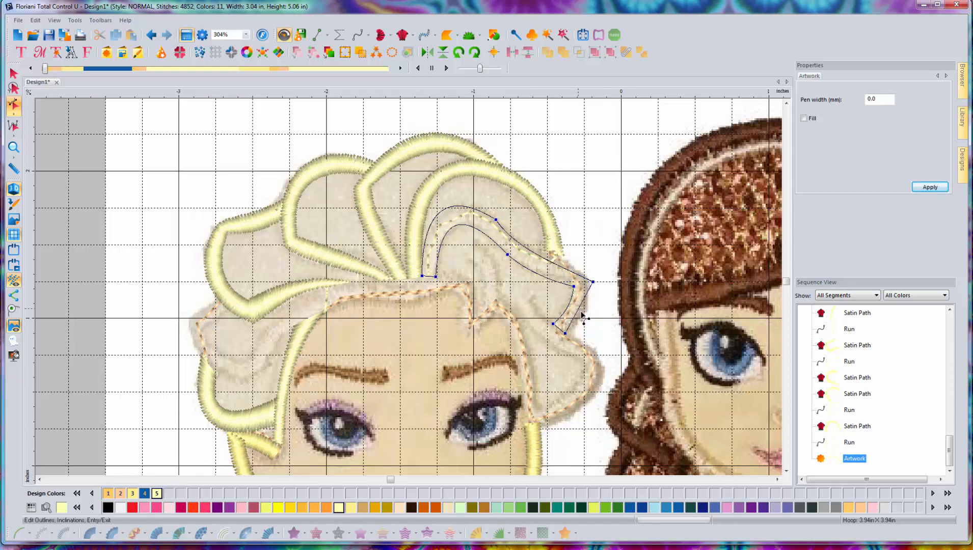
drag(582, 315, 586, 287)
drag(561, 261, 574, 297)
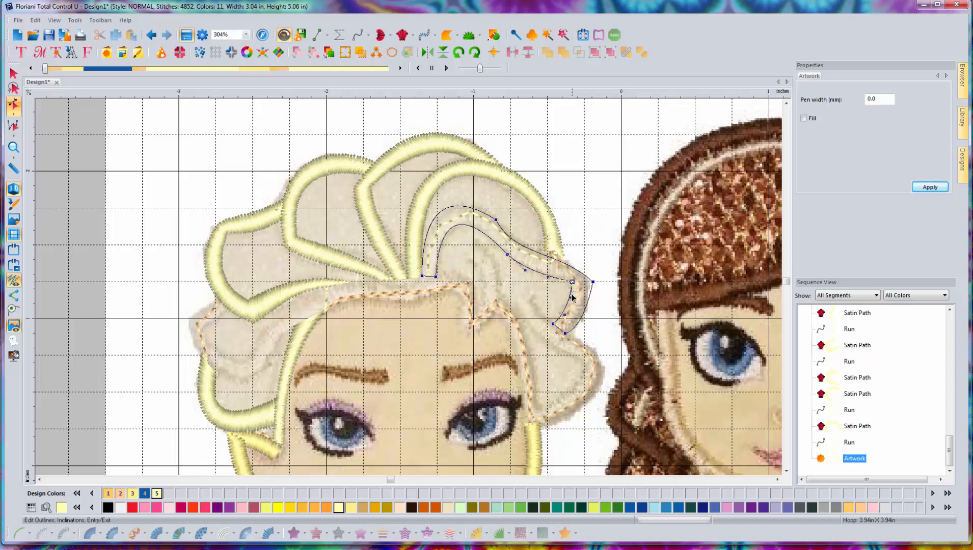
drag(532, 271, 533, 277)
drag(497, 221, 497, 221)
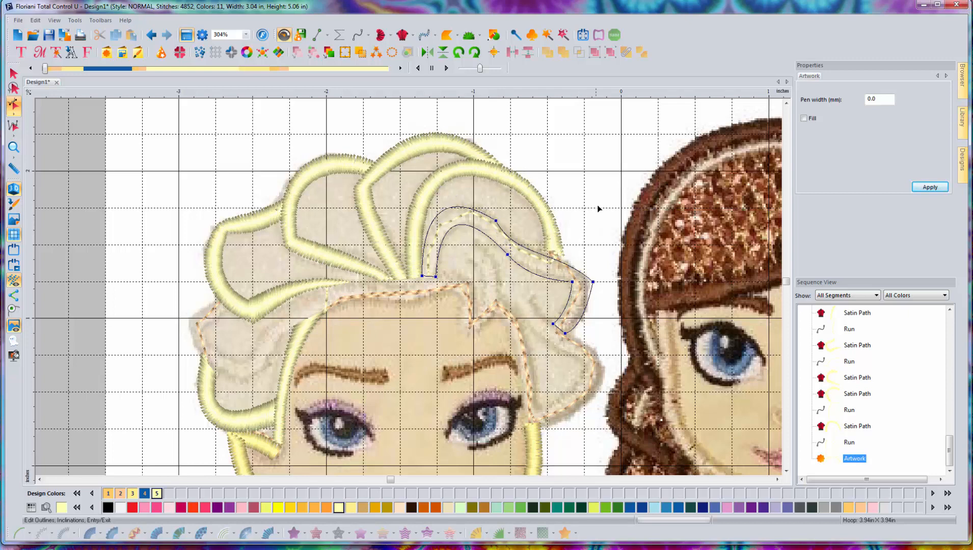
Step: Add a point to the wavy lock's outer edge just before the bend and shape the edge's dip around it
click(497, 222)
drag(516, 260, 523, 236)
click(497, 222)
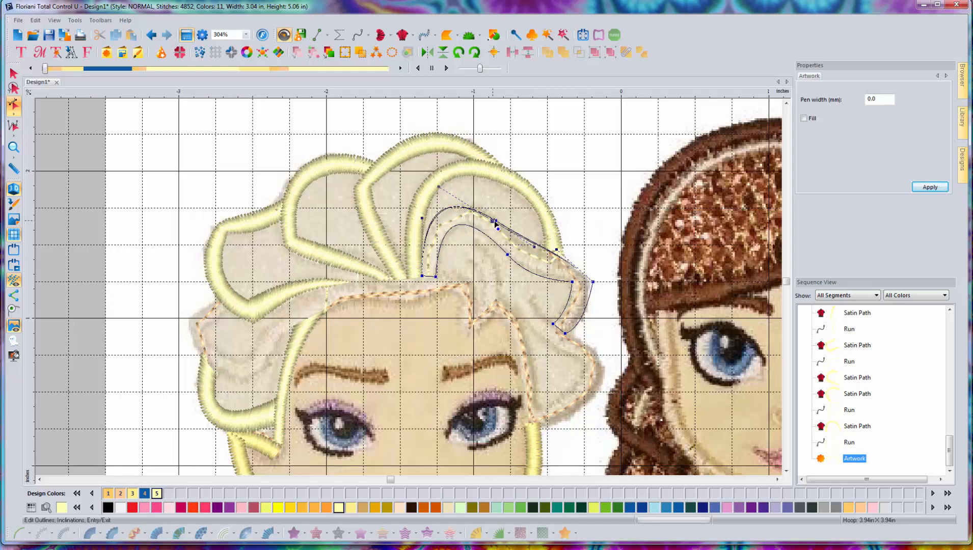
right_click(552, 254)
click(576, 266)
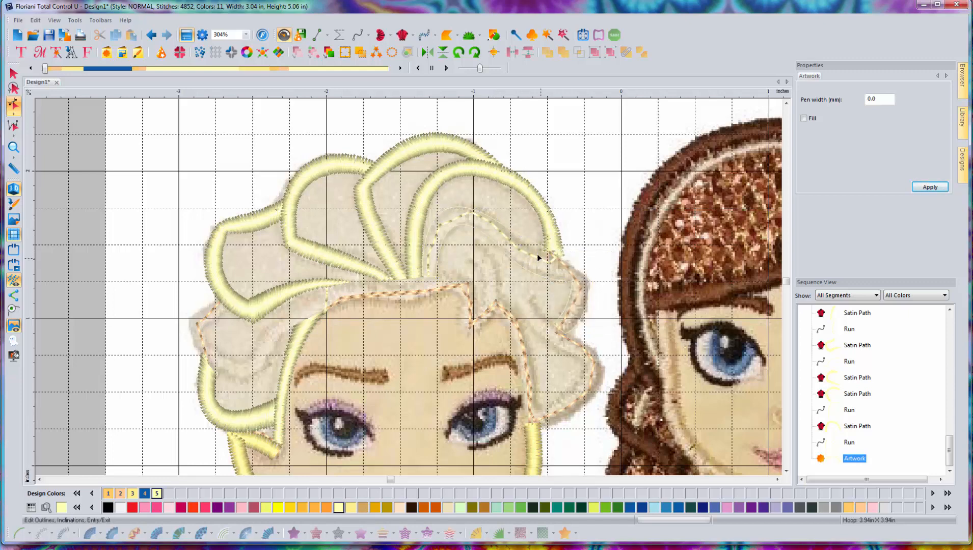
click(548, 253)
drag(547, 254, 535, 258)
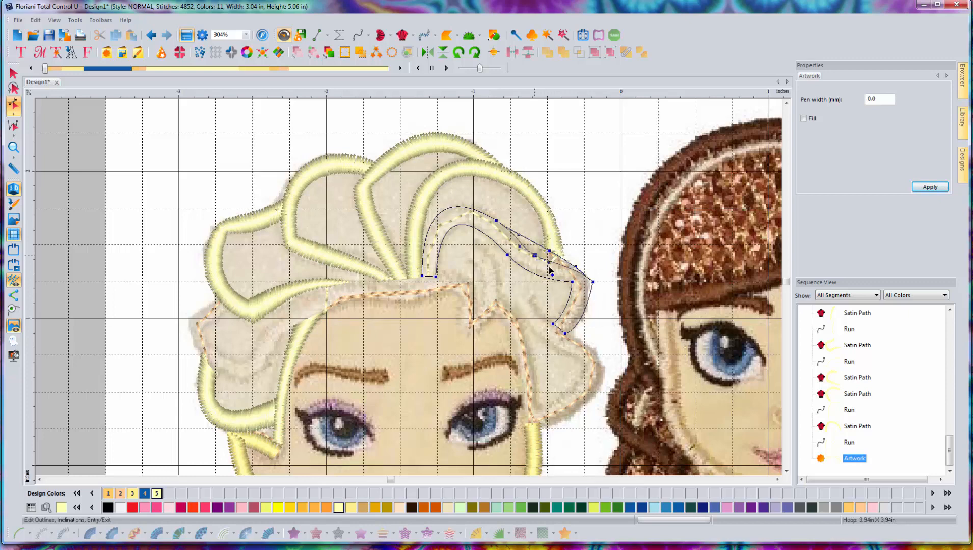
key(Delete)
click(593, 281)
drag(592, 279, 591, 279)
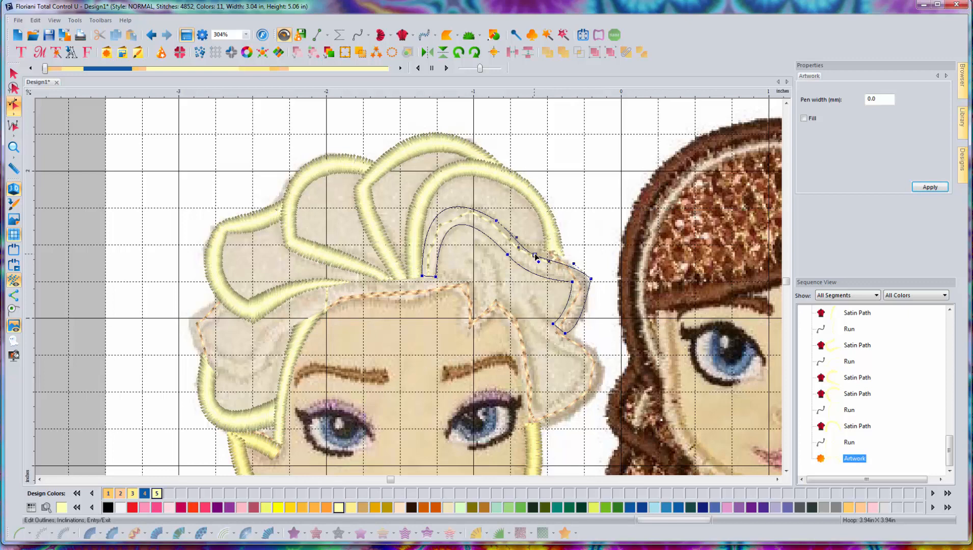
drag(534, 259, 537, 256)
Step: Delete the wavy lock's outer corner point, bend the outer edge around the hair border, and adjust the inner edge to match
right_click(592, 279)
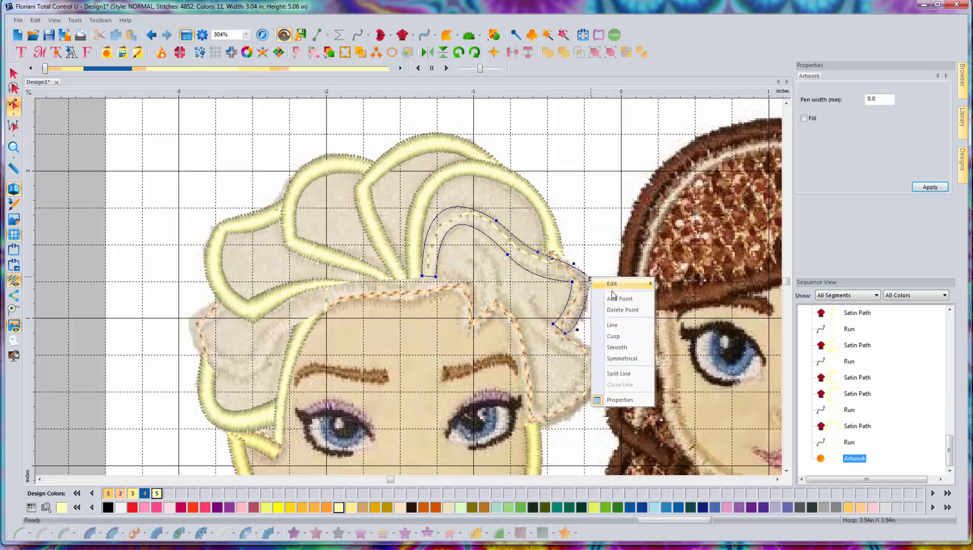
click(619, 309)
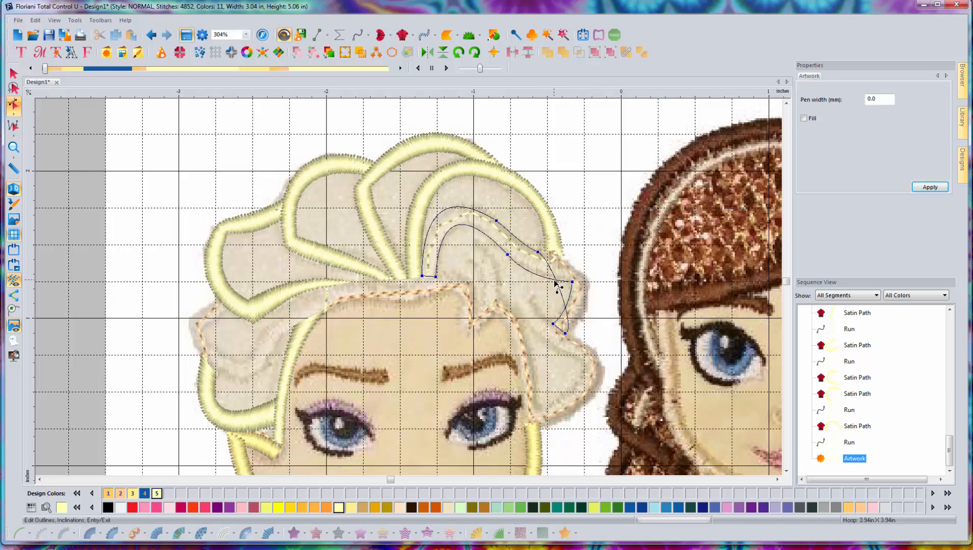
drag(555, 281, 592, 289)
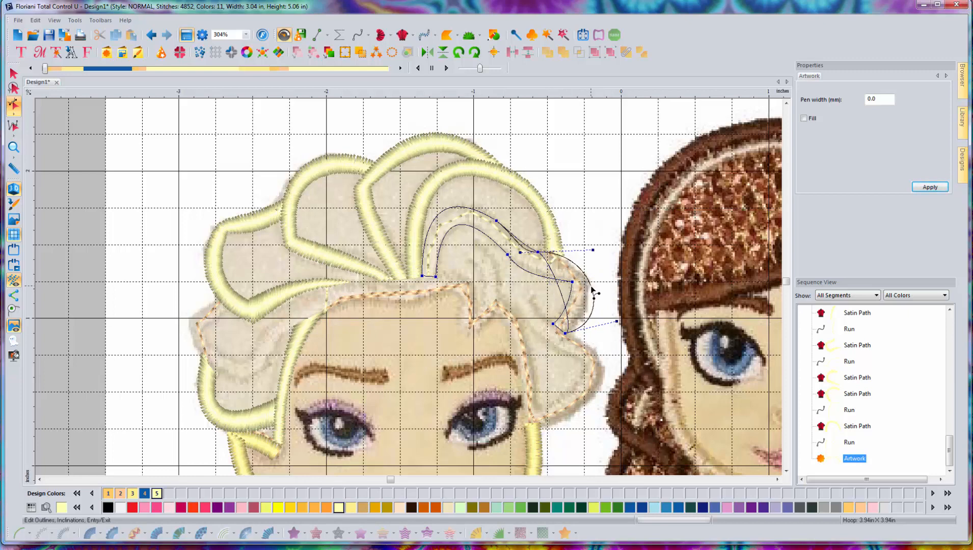
drag(589, 326, 585, 318)
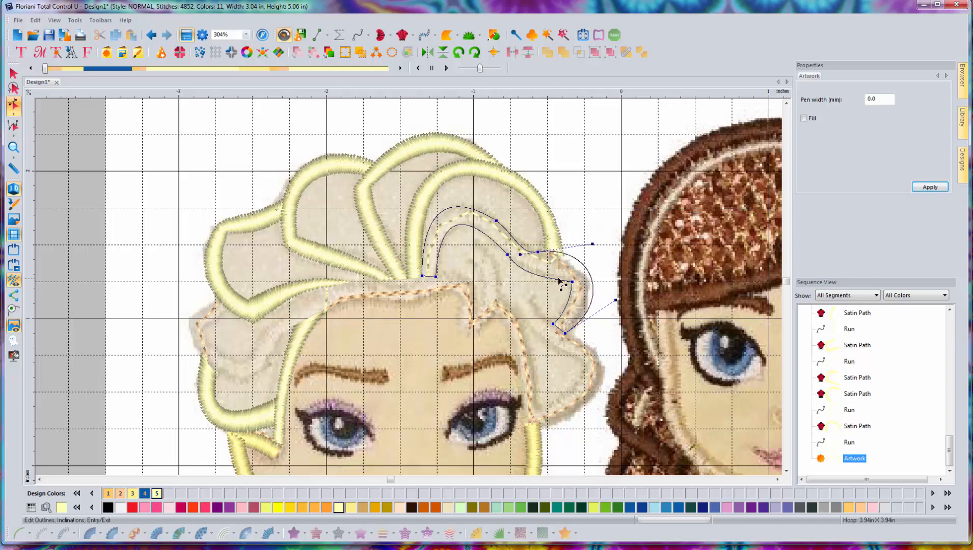
drag(554, 279, 526, 260)
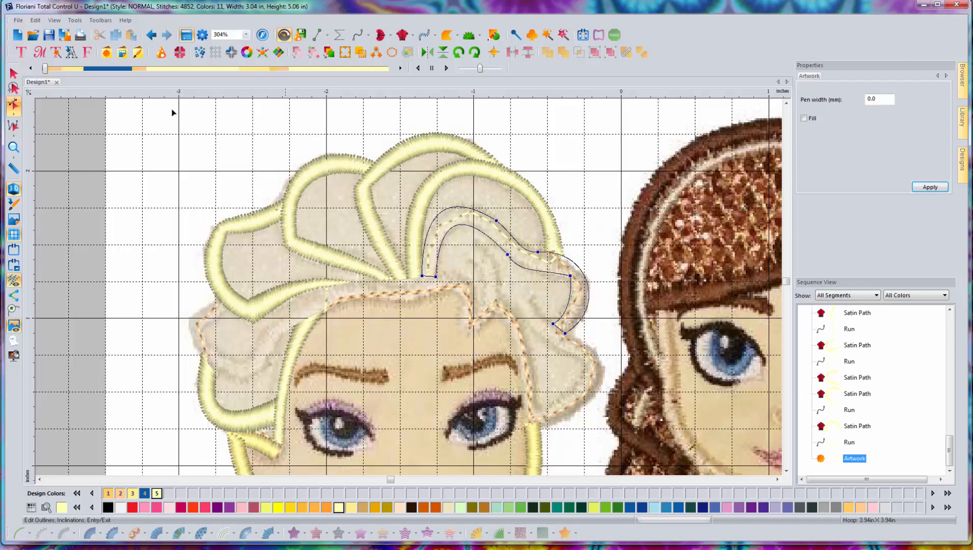
Step: Convert the wavy lock outline into a Satin Path with inclination lines along its bends and generate the stitches
click(14, 73)
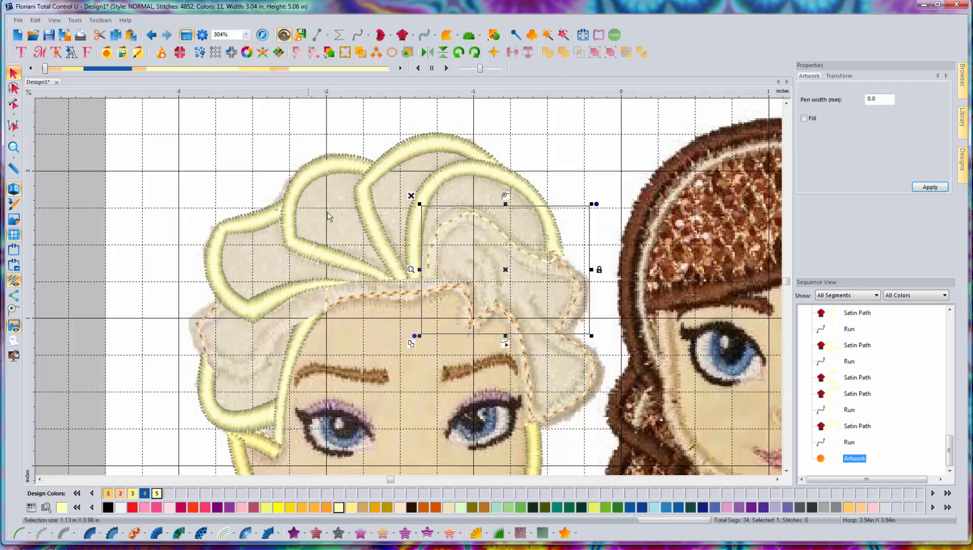
click(90, 533)
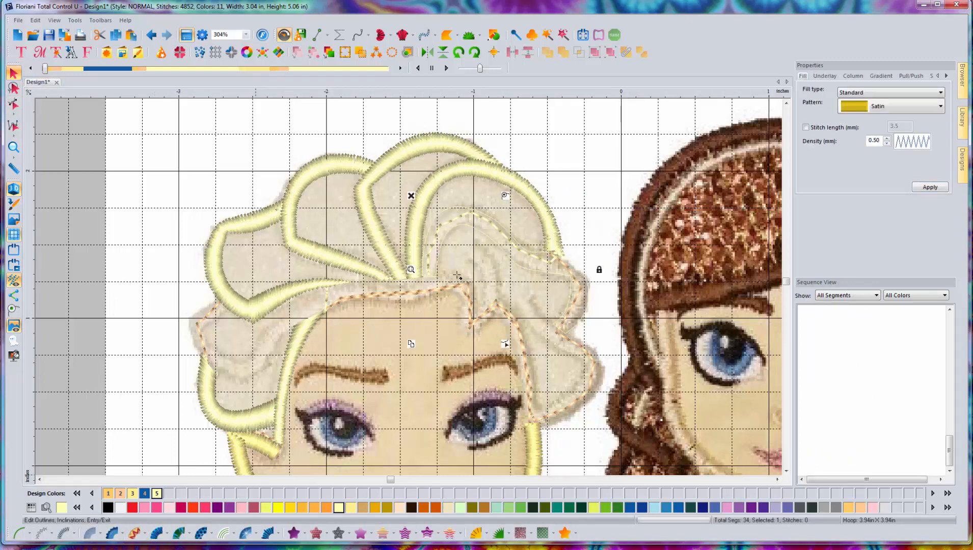
drag(428, 256, 449, 256)
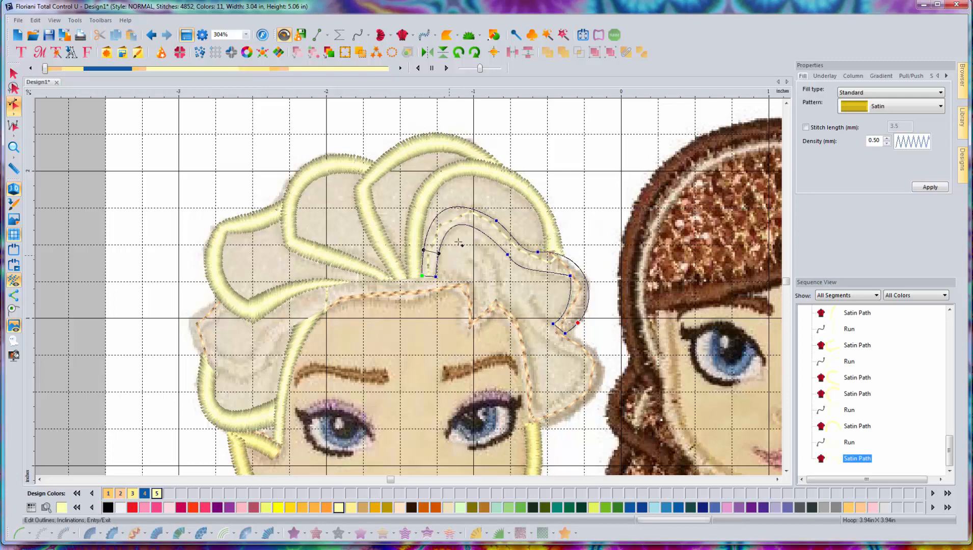
click(580, 268)
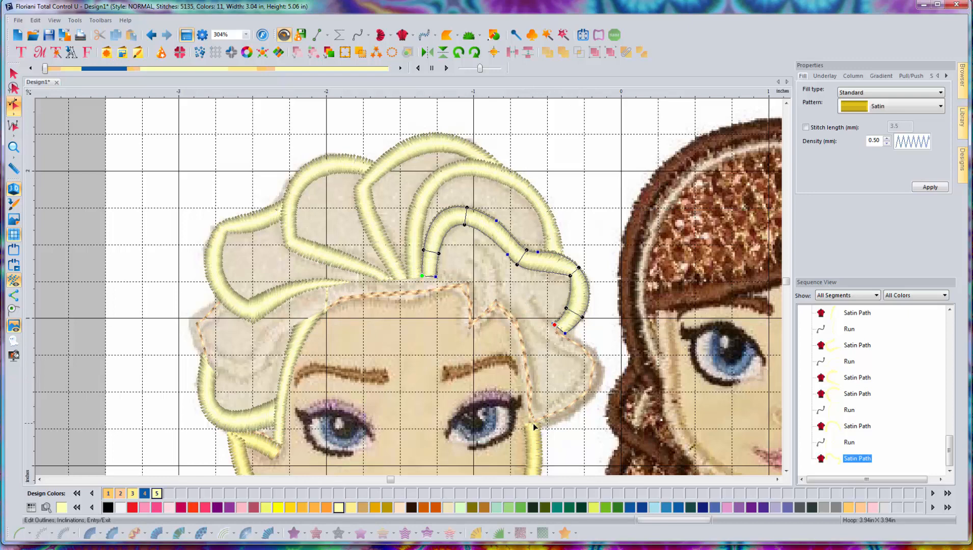
Step: Draw a short path from the wavy lock's outer end up into the hair and convert it to a run stitch
click(319, 35)
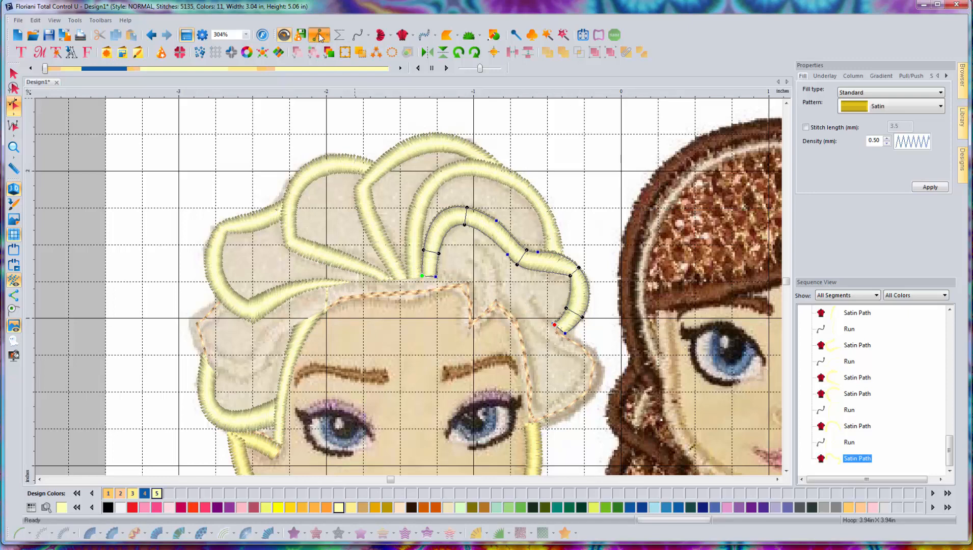
click(554, 330)
click(543, 320)
click(525, 300)
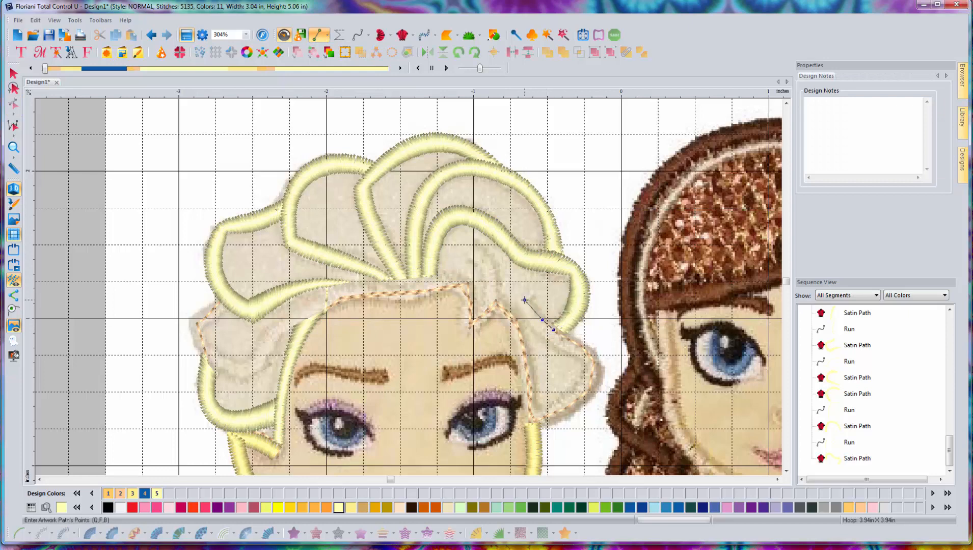
right_click(524, 300)
click(20, 534)
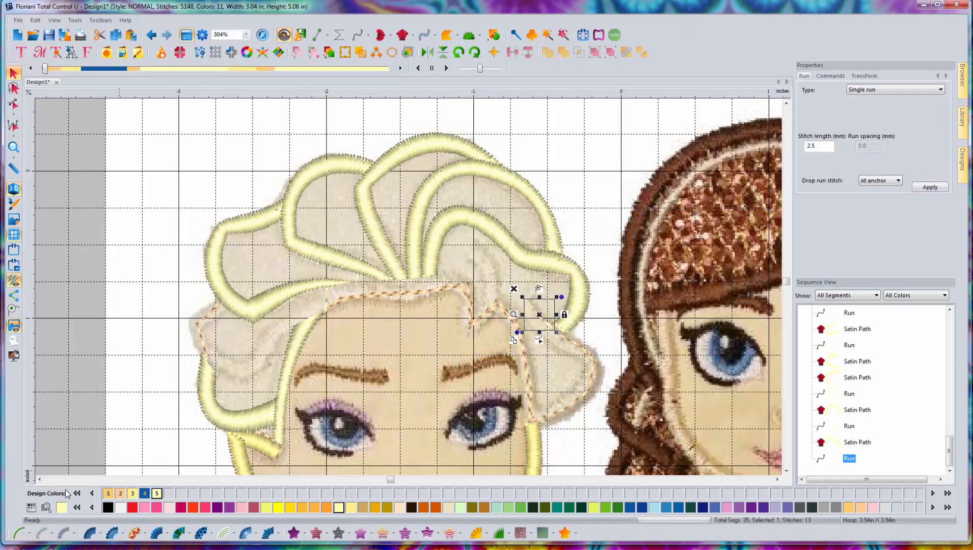
Step: Trace the border band around the temple lock facing the brown-haired character as a straight-sided outline about 0.7 in wide and 0.9 in tall
click(320, 35)
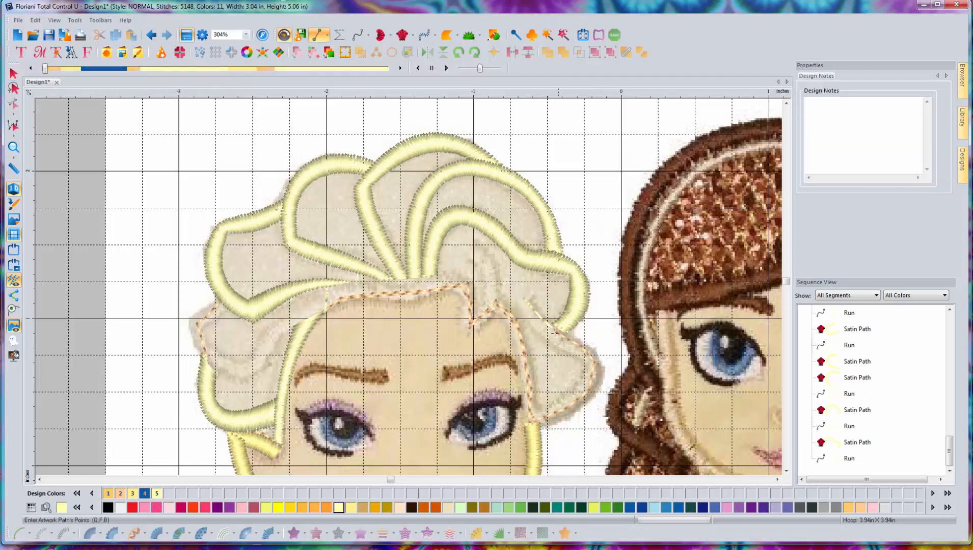
click(531, 297)
click(600, 353)
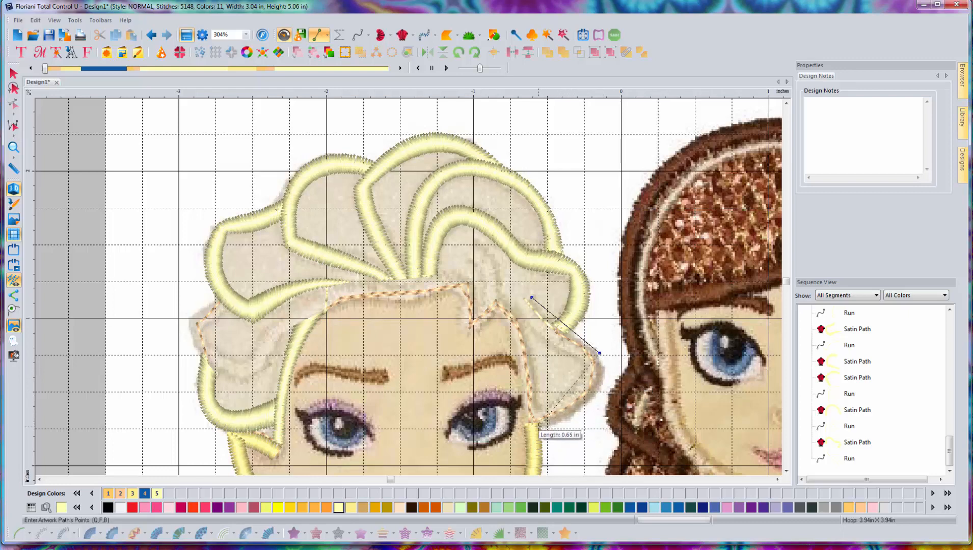
click(533, 422)
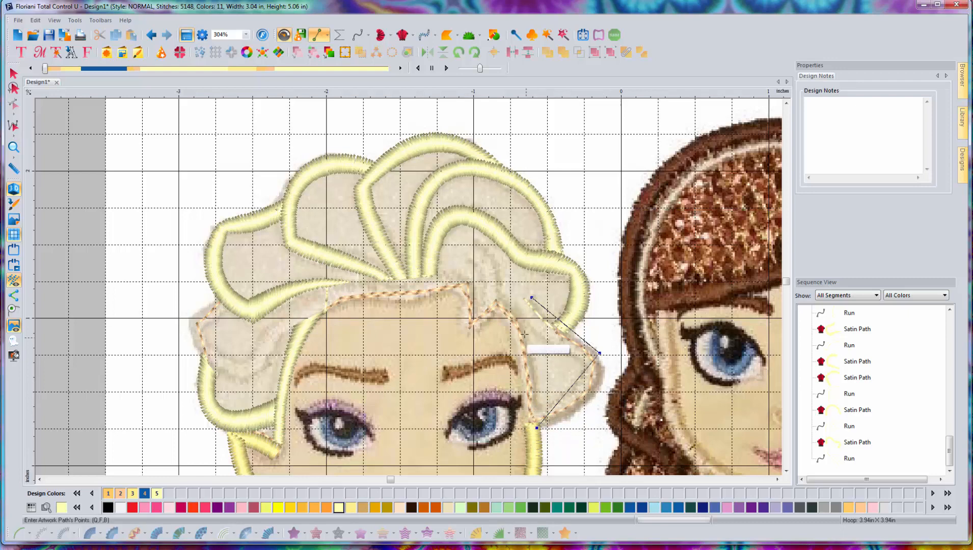
click(494, 309)
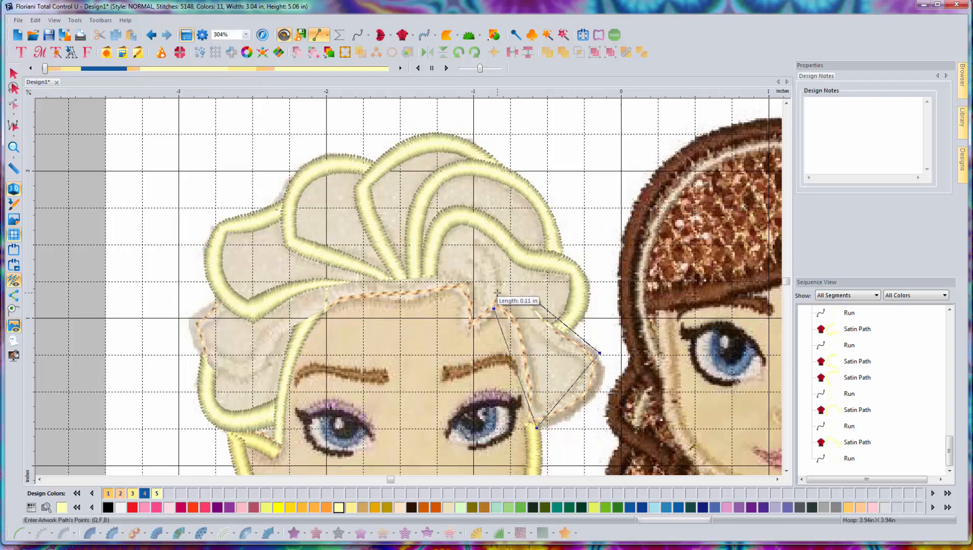
click(496, 293)
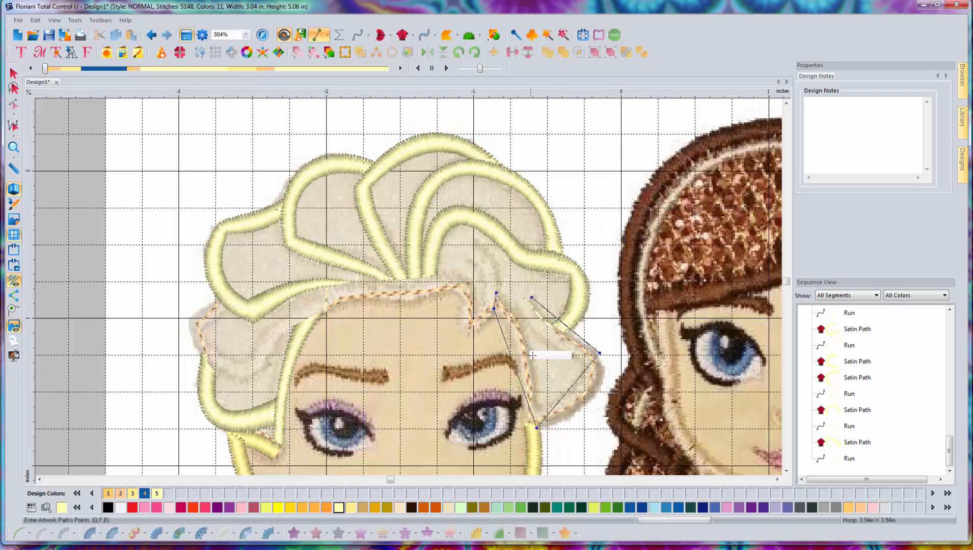
click(539, 406)
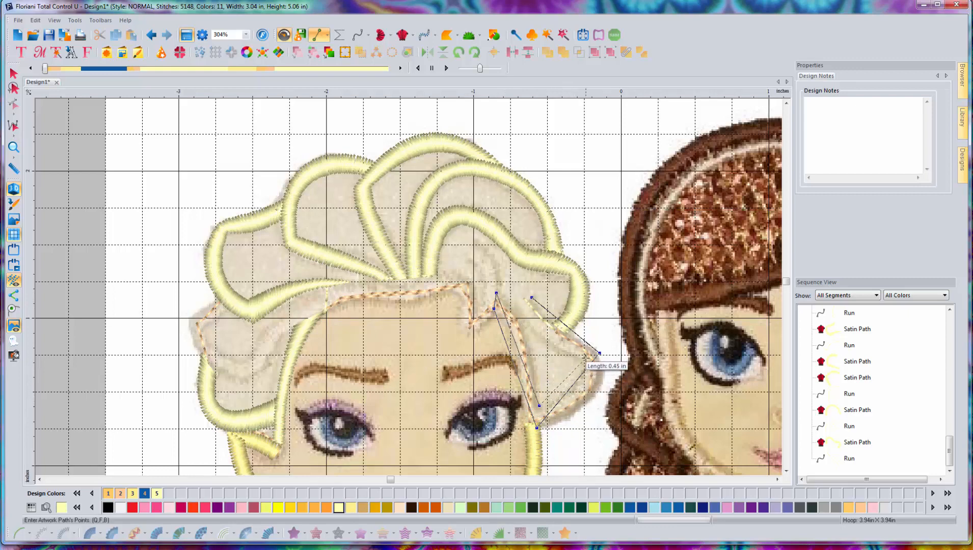
click(586, 358)
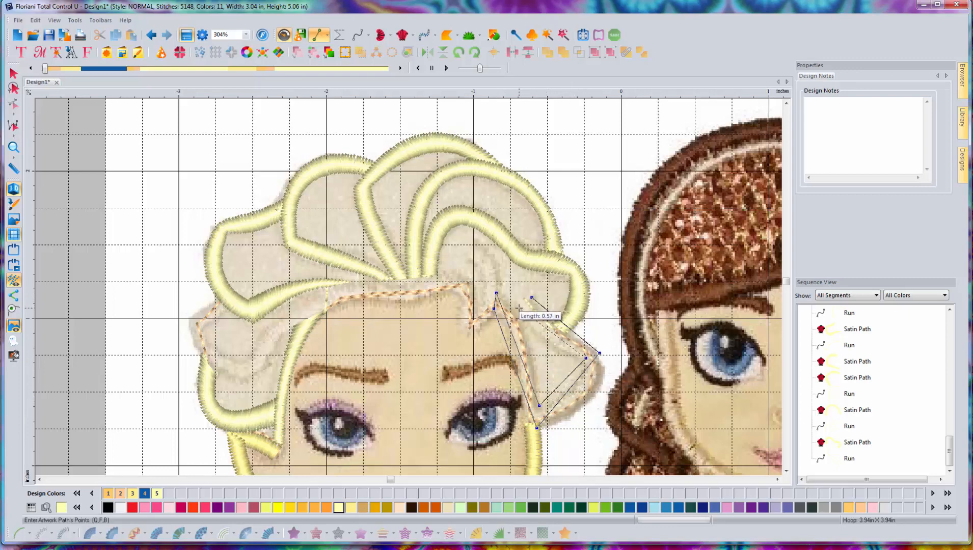
click(520, 307)
key(Return)
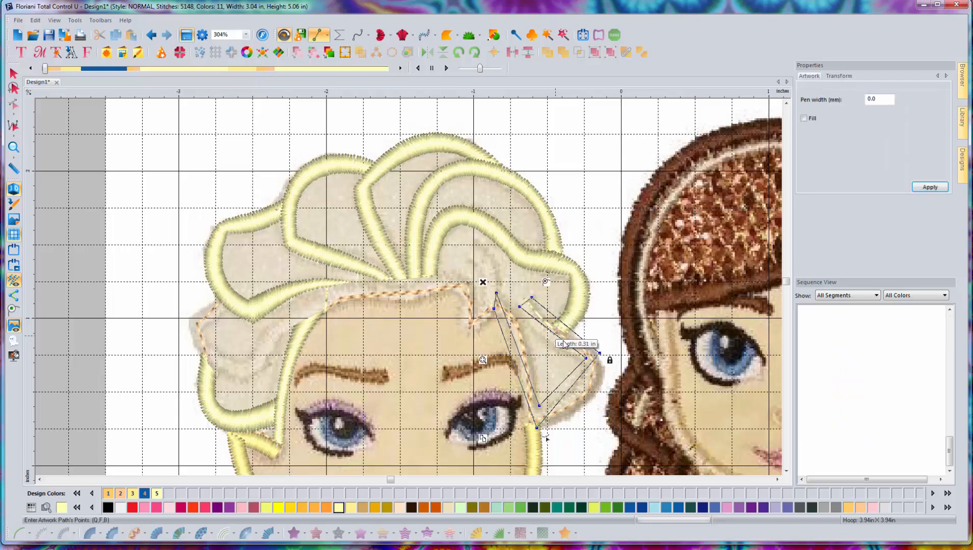
Step: Curve the temple lock outline's edges to follow the hair border and shift its lower outer corner toward the face
key(h)
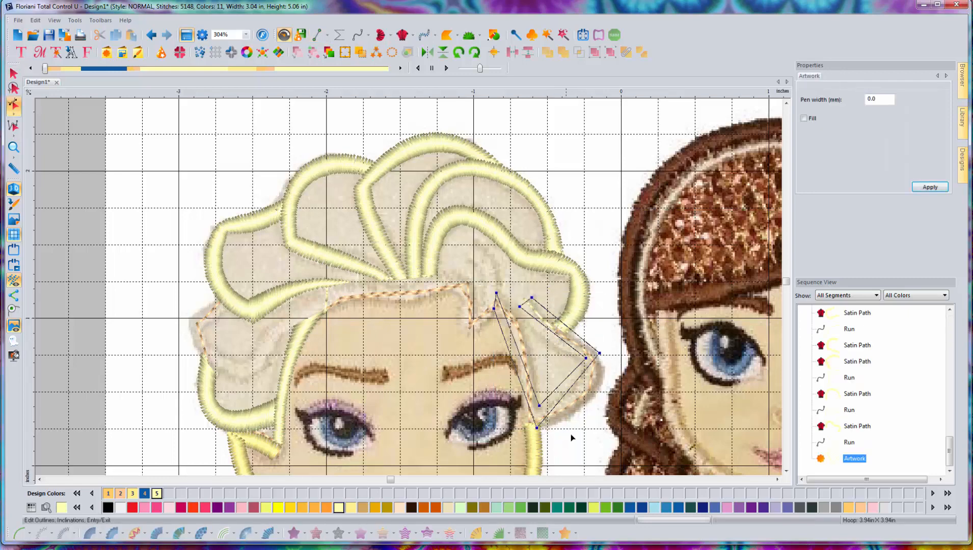
mouse_move(574, 392)
mouse_down()
mouse_move(601, 397)
mouse_move(573, 393)
mouse_move(582, 396)
mouse_up()
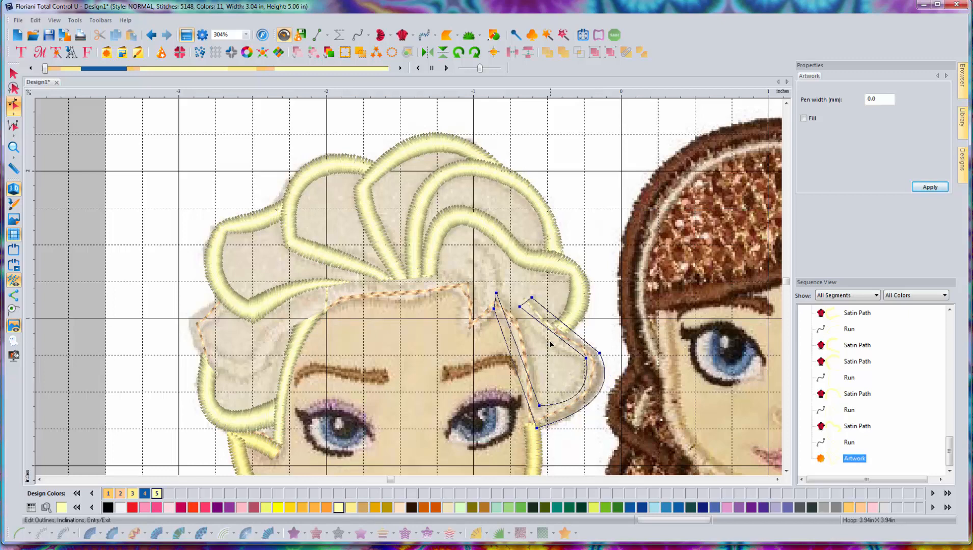
drag(561, 321, 554, 364)
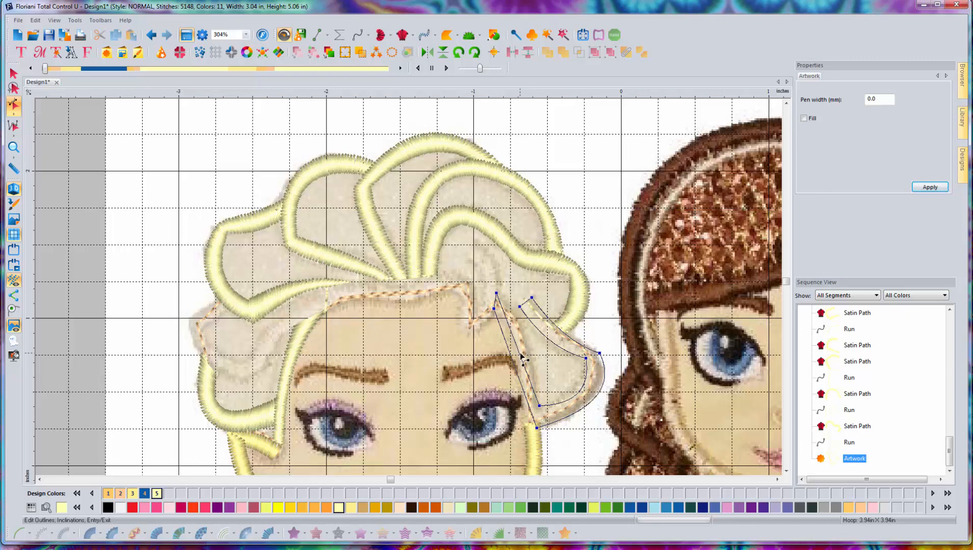
drag(522, 357, 518, 337)
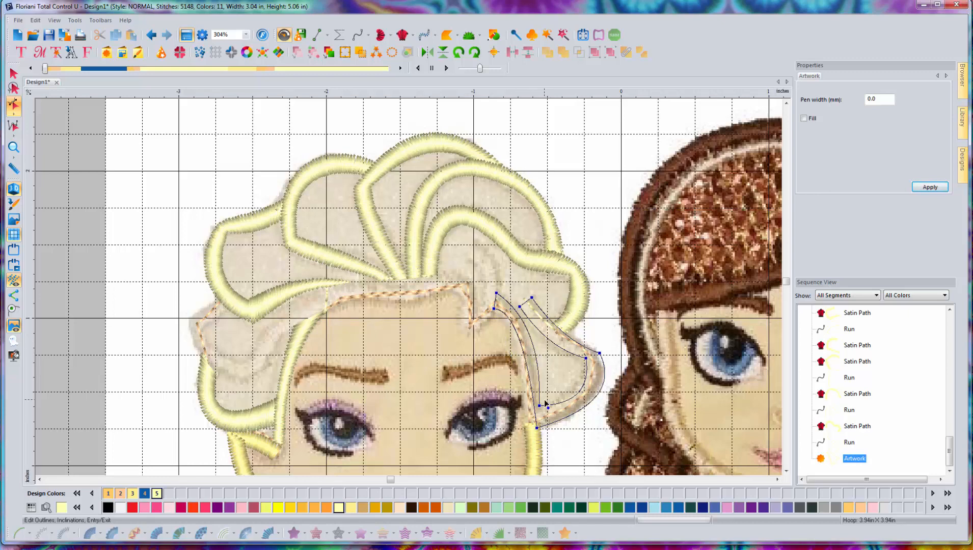
drag(546, 403, 530, 427)
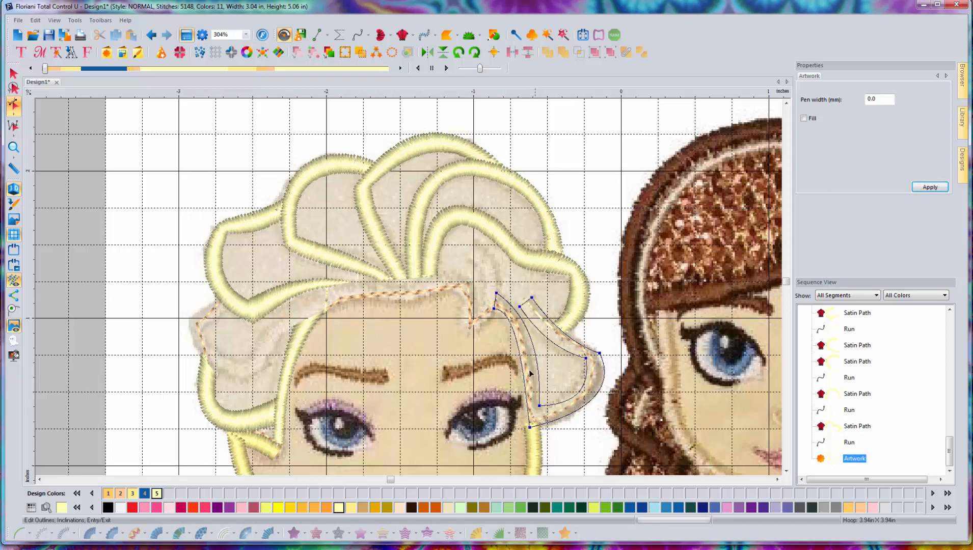
drag(530, 427, 523, 429)
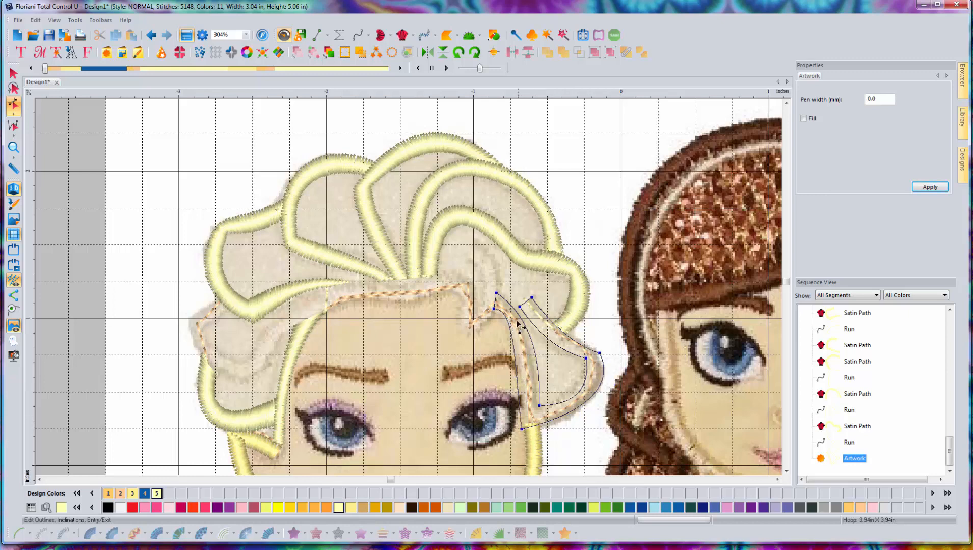
Step: Convert the temple lock outline into a Satin Path, add inclination lines along its bends and generate the stitches
click(13, 73)
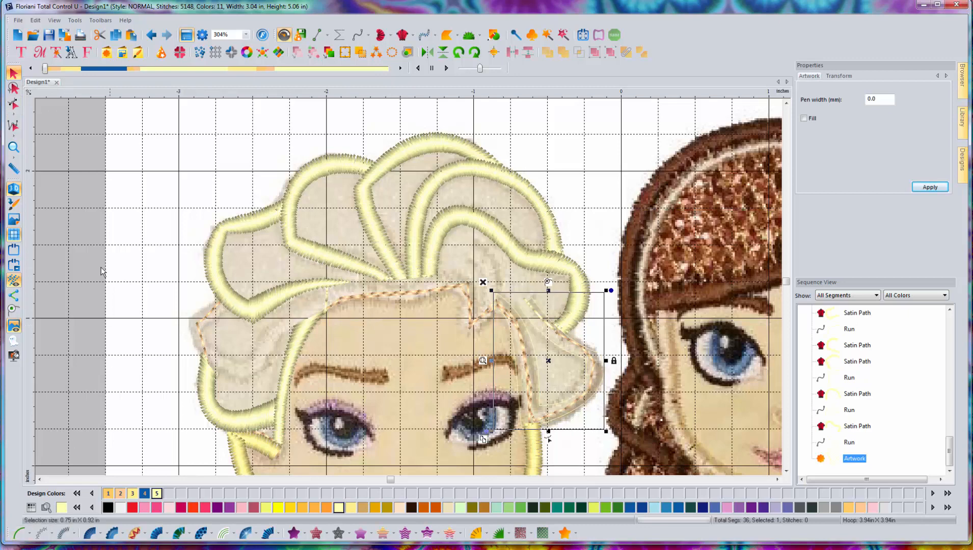
click(90, 533)
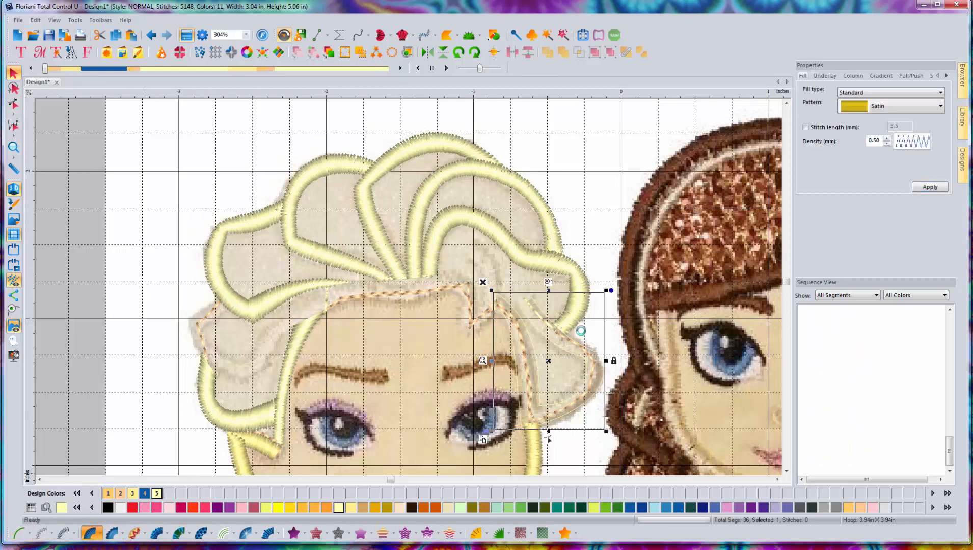
key(space)
drag(530, 322, 552, 308)
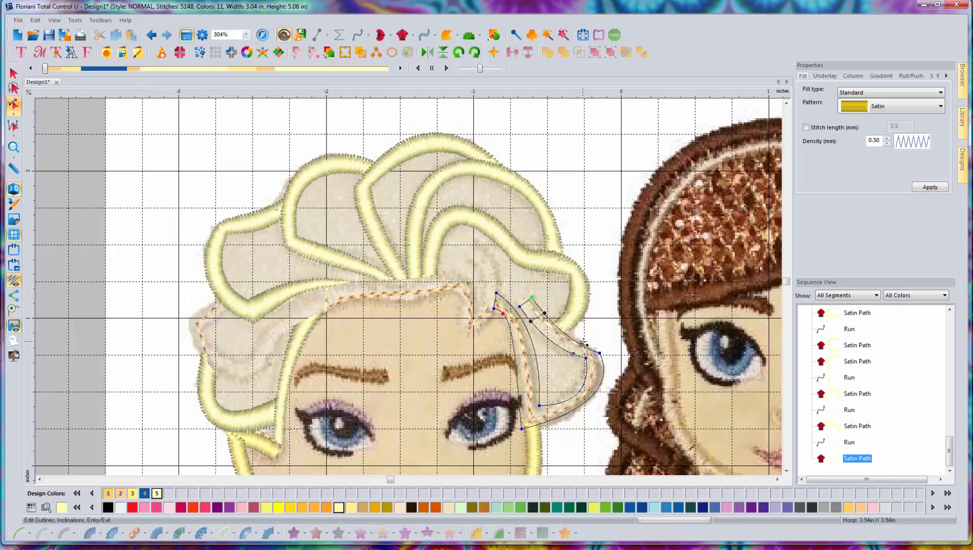
drag(590, 386, 603, 393)
mouse_move(510, 342)
mouse_down()
mouse_move(541, 333)
mouse_move(527, 336)
mouse_up()
right_click(615, 245)
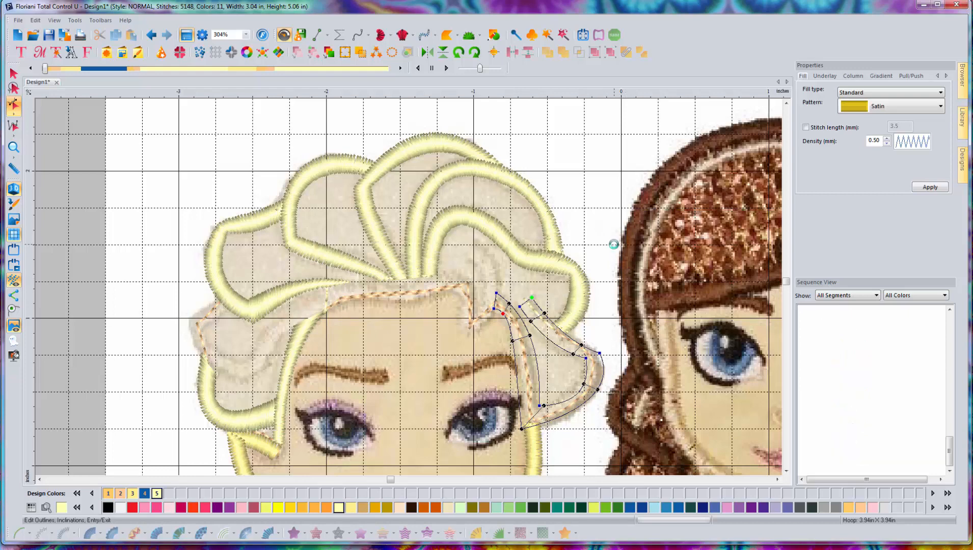
Step: Reposition the temple lock's stitch entry and exit points at the two upper ends of its satin band
click(532, 296)
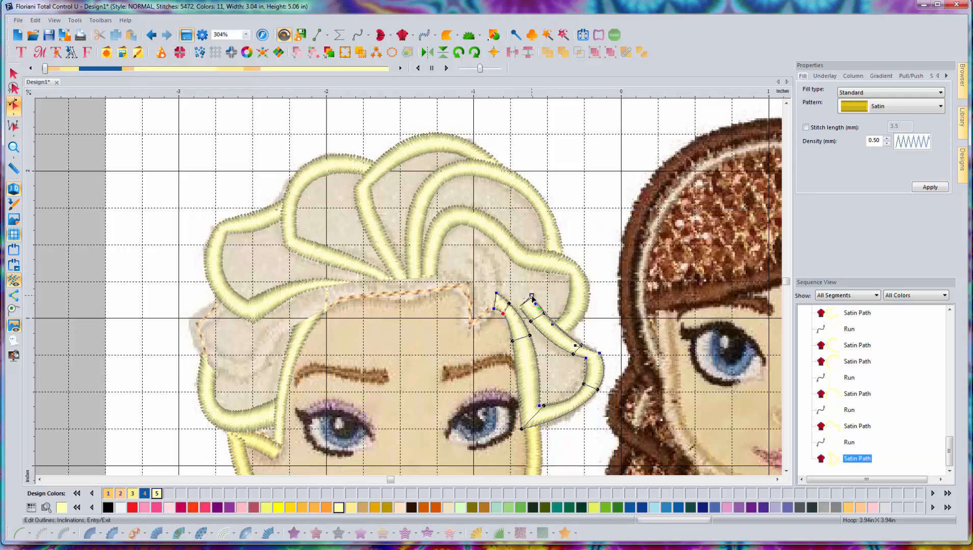
drag(533, 298, 493, 308)
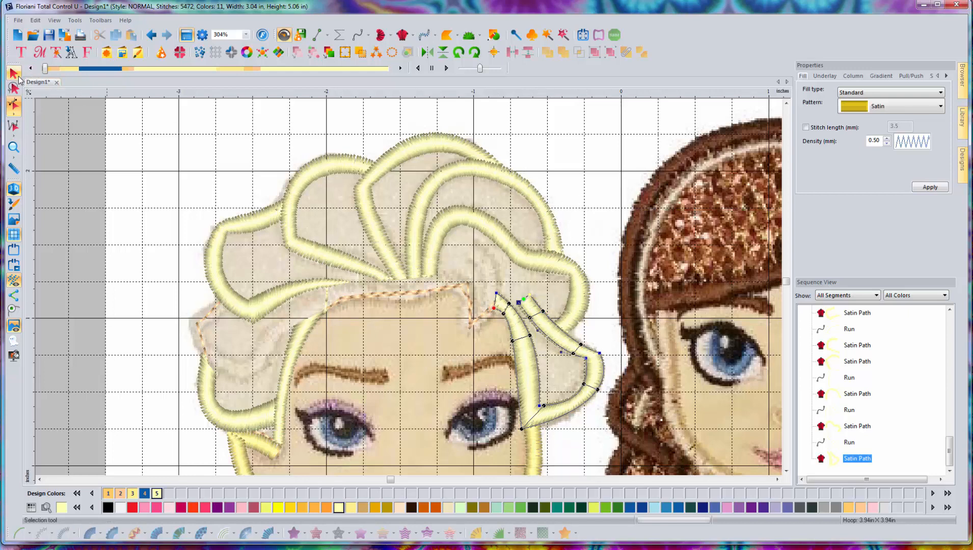
click(15, 75)
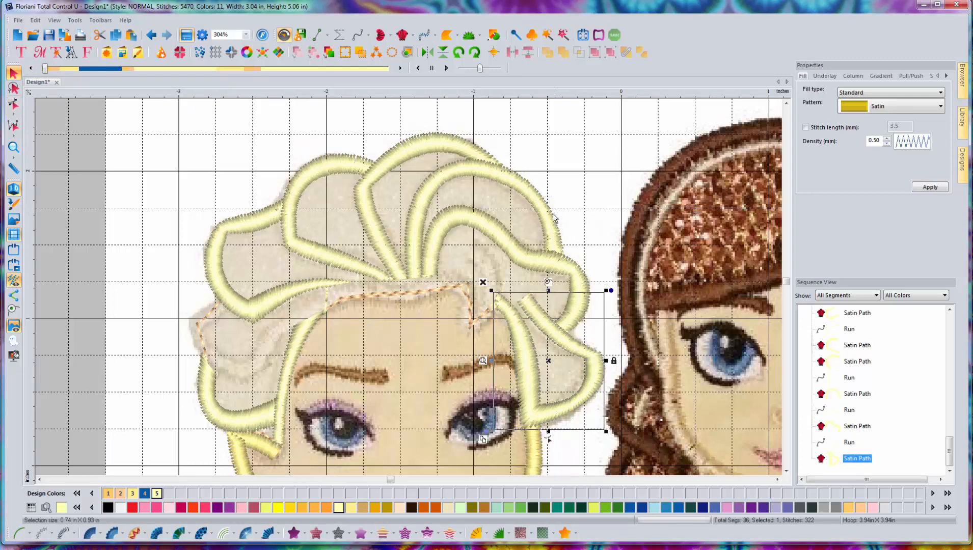
Step: Draw a short path from the temple lock's inner upper end up into the hair and convert it to a run stitch
click(317, 34)
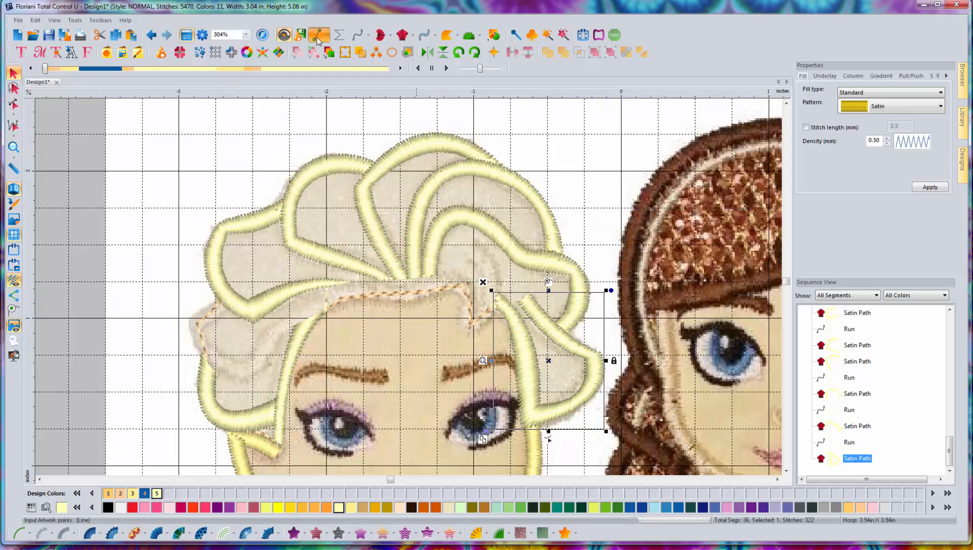
click(493, 287)
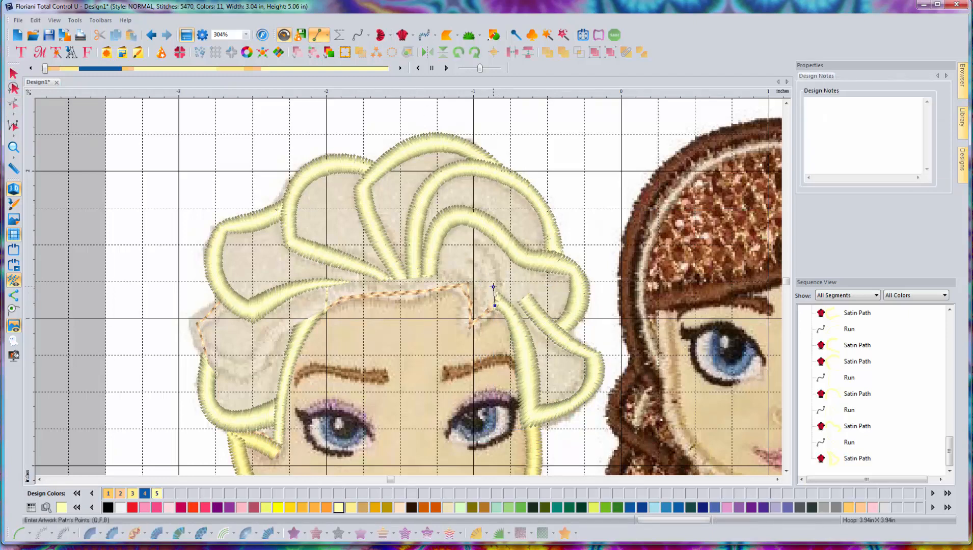
click(490, 268)
click(475, 251)
right_click(488, 249)
click(20, 533)
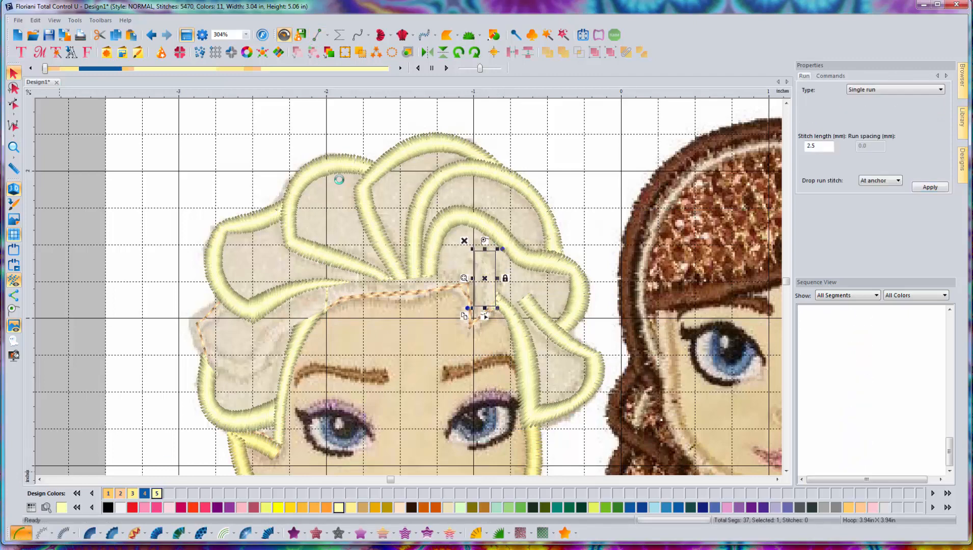
Step: Trace the hairline band's lower edge from the hair parting across the forehead to the outer tip of the opposite side lock
click(317, 34)
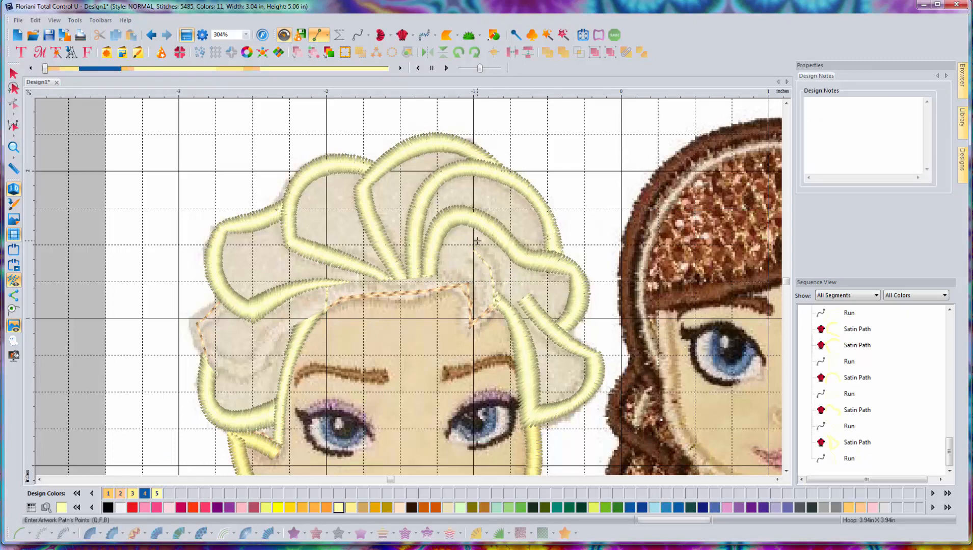
click(467, 337)
click(456, 292)
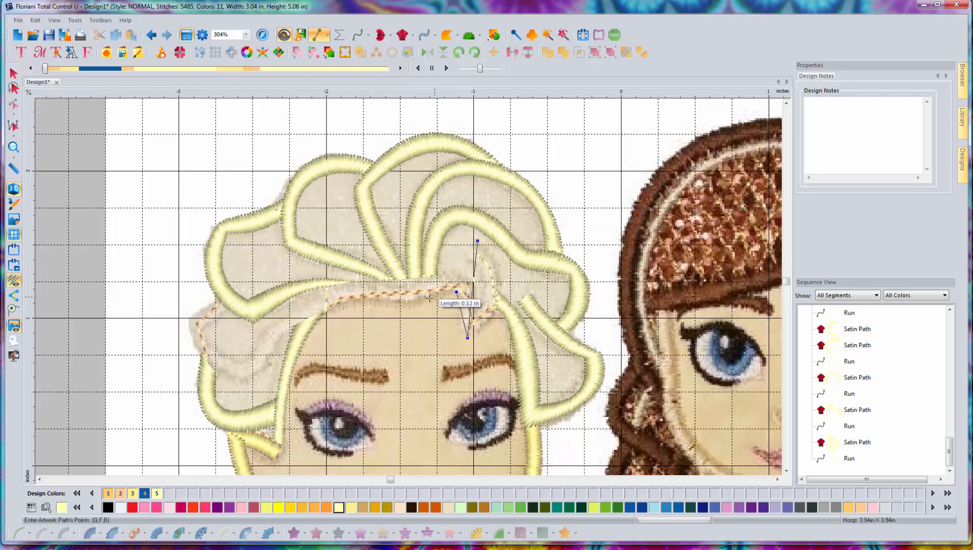
click(410, 303)
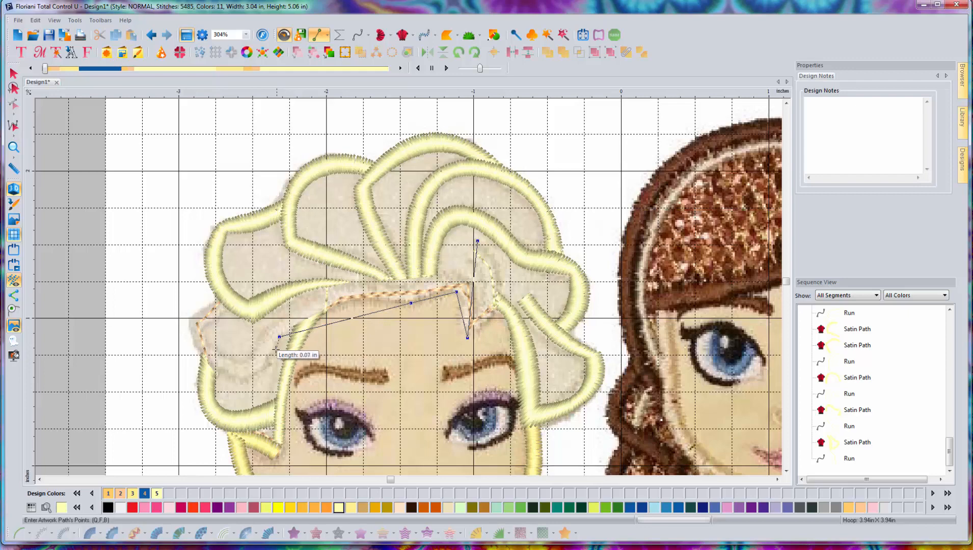
click(279, 336)
click(187, 319)
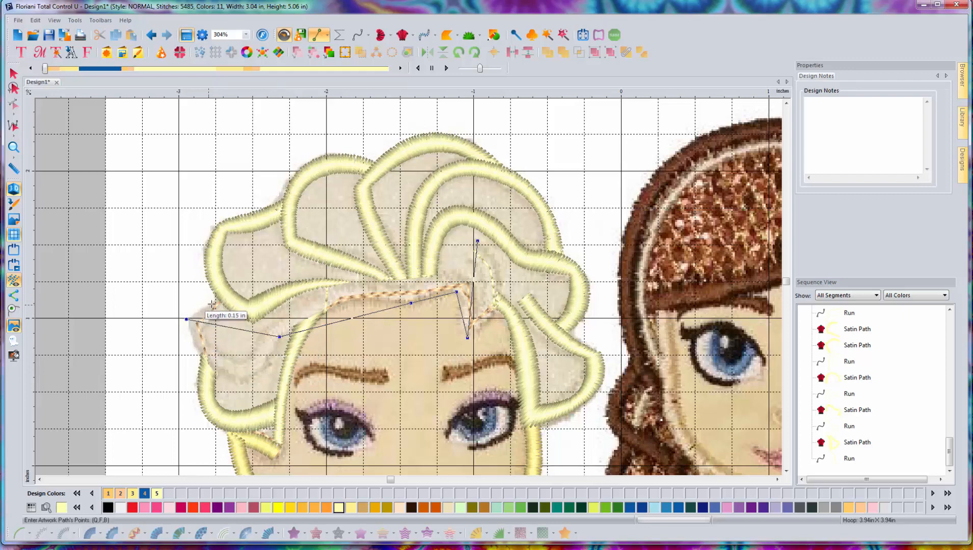
click(217, 298)
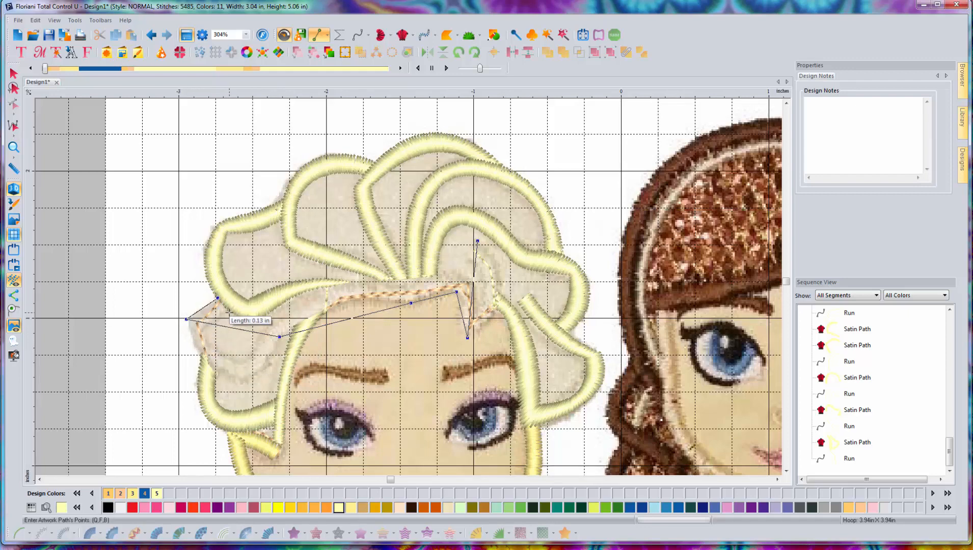
Step: Trace the hairline band's return edge around the side lock and back to the parting, completing an outline about 2 in wide and 0.8 in tall
click(232, 313)
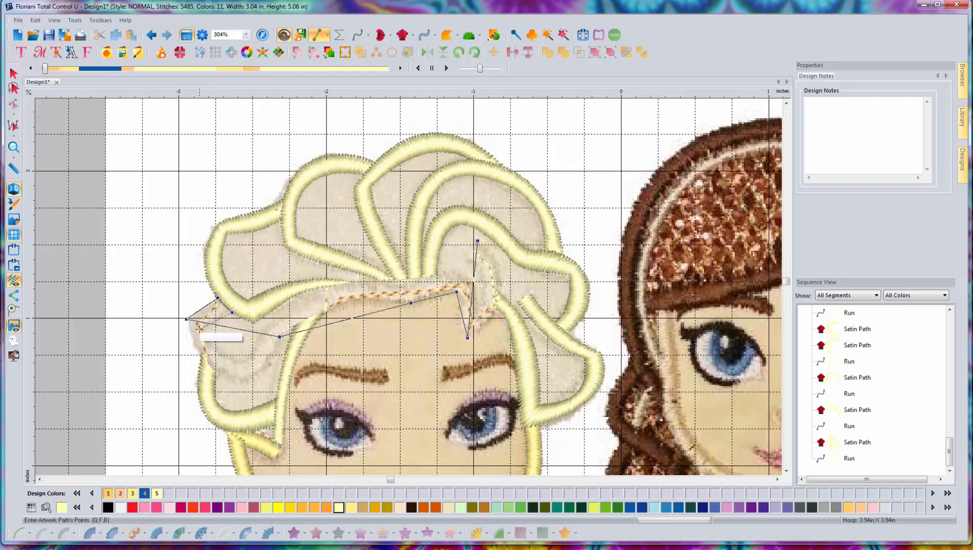
click(204, 327)
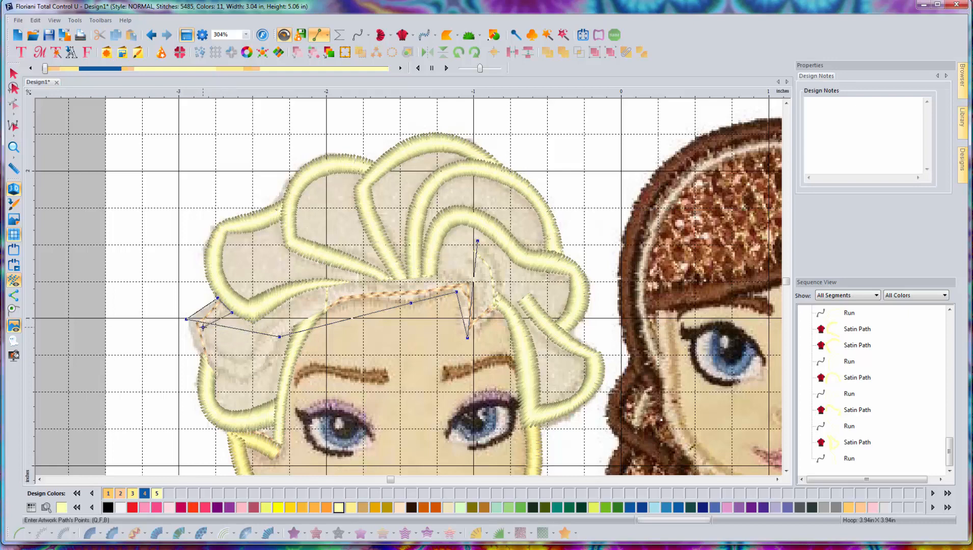
click(239, 362)
click(330, 287)
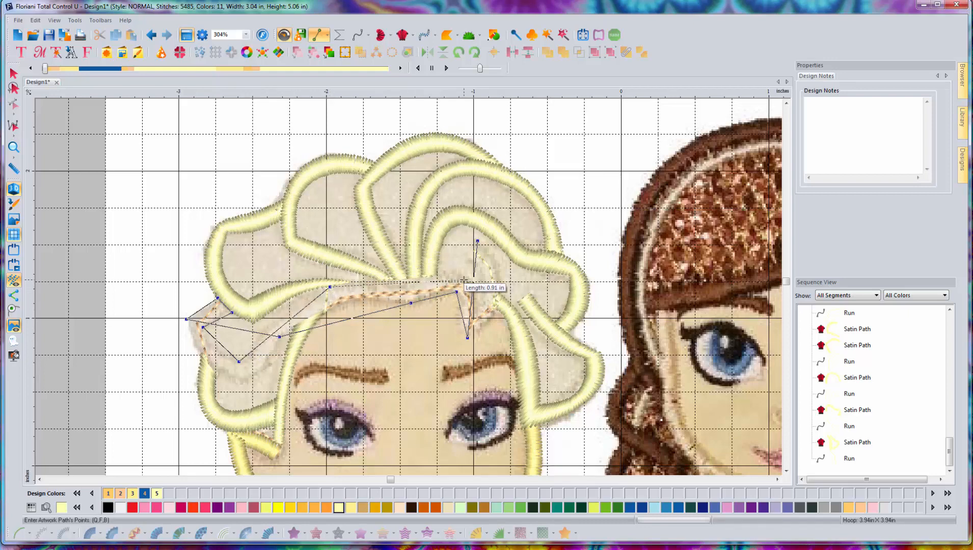
click(467, 278)
click(472, 310)
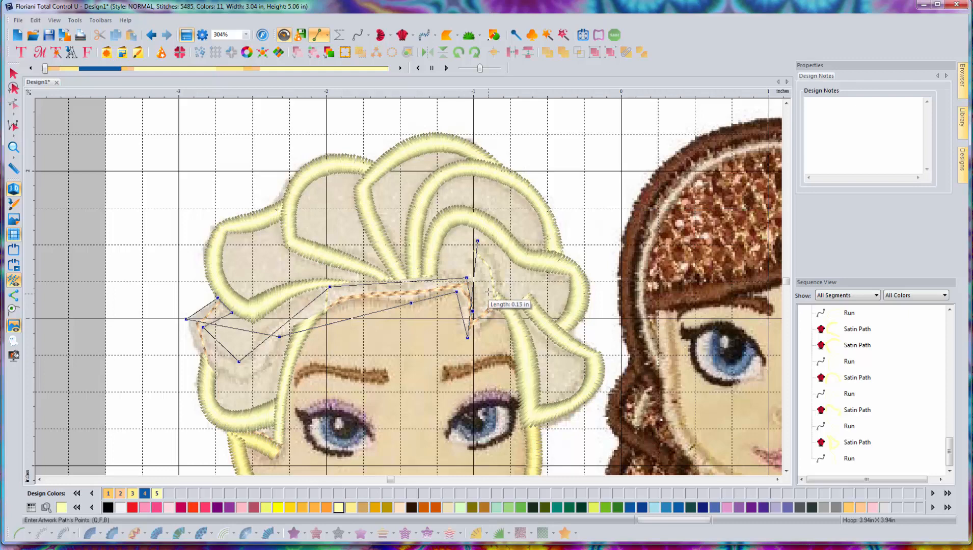
click(471, 260)
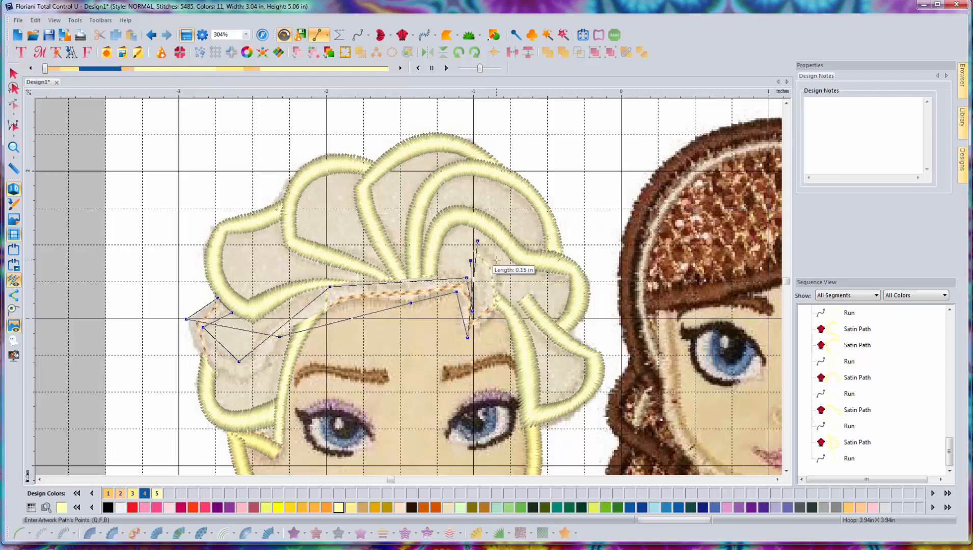
key(Return)
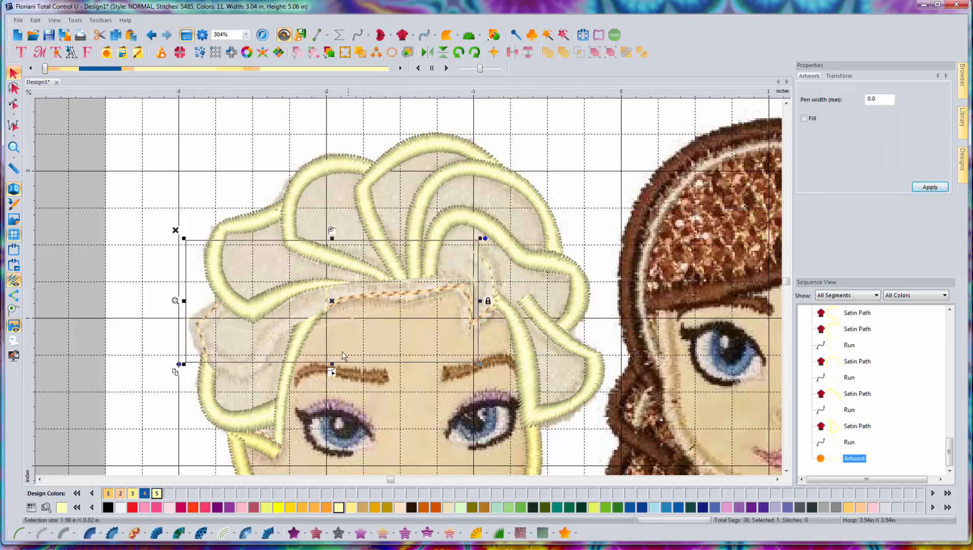
Step: Curve the hairline band outline's outer and inner edges around the side lock and into the forehead to follow the artwork
click(334, 371)
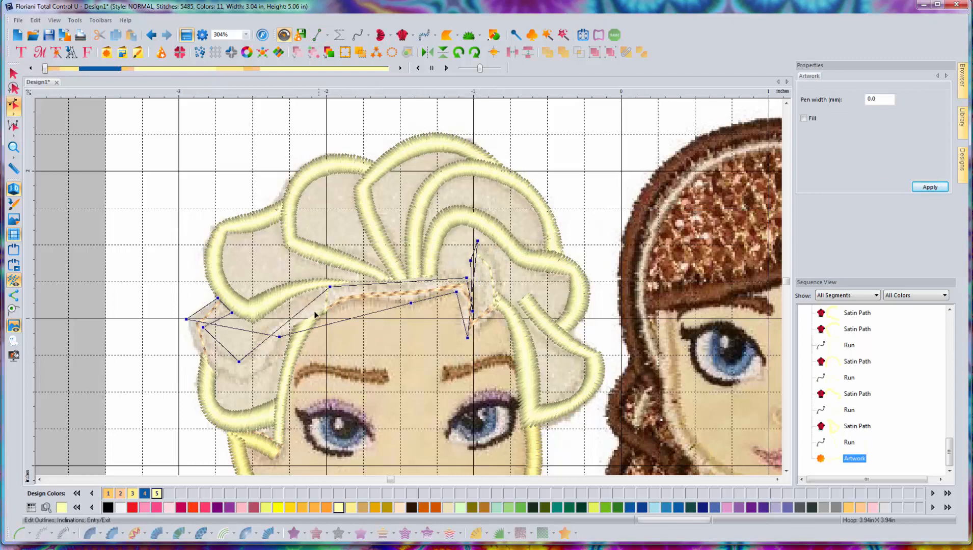
drag(229, 329, 237, 377)
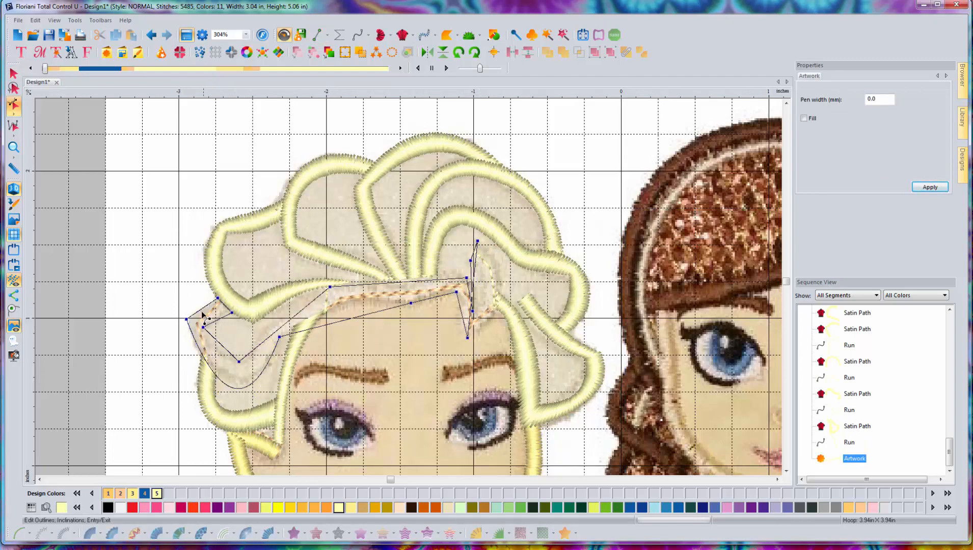
mouse_move(203, 308)
mouse_down()
mouse_move(189, 327)
mouse_move(212, 315)
mouse_up()
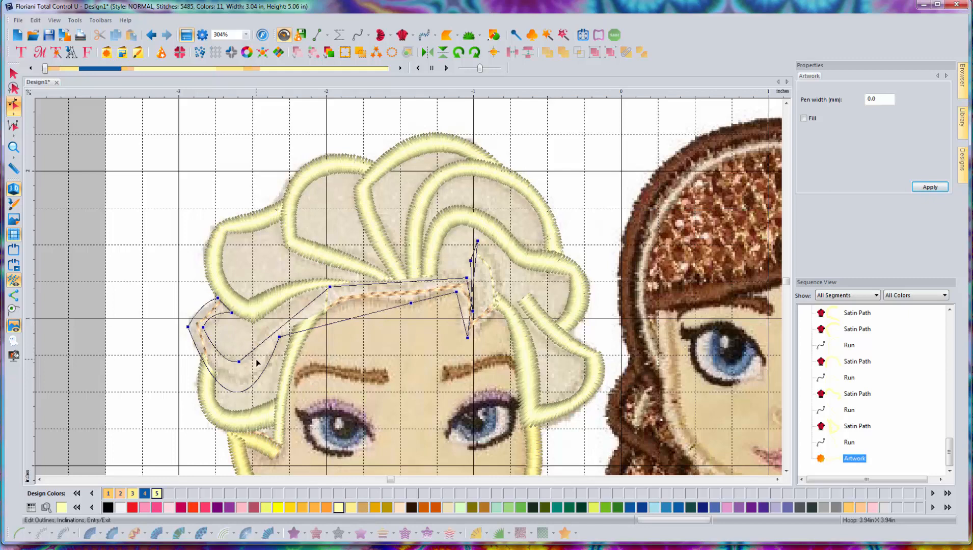
drag(268, 337, 262, 320)
drag(321, 326, 315, 317)
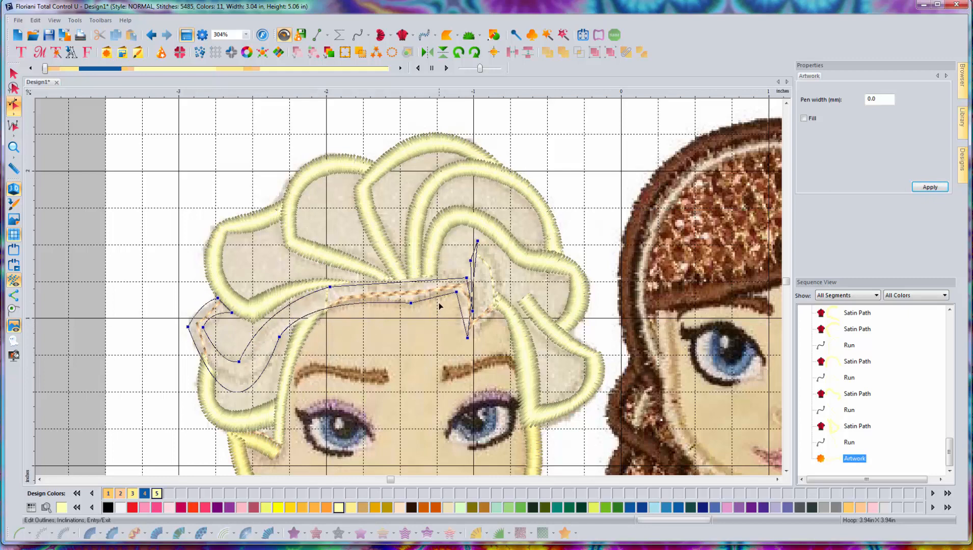
Step: Bend both edges of the parting curl and fine-tune the forehead and side lock edges, bringing the outline to about 2.16 by 0.99 in
drag(435, 297, 384, 288)
mouse_move(479, 277)
mouse_down()
mouse_move(502, 288)
mouse_move(492, 290)
mouse_up()
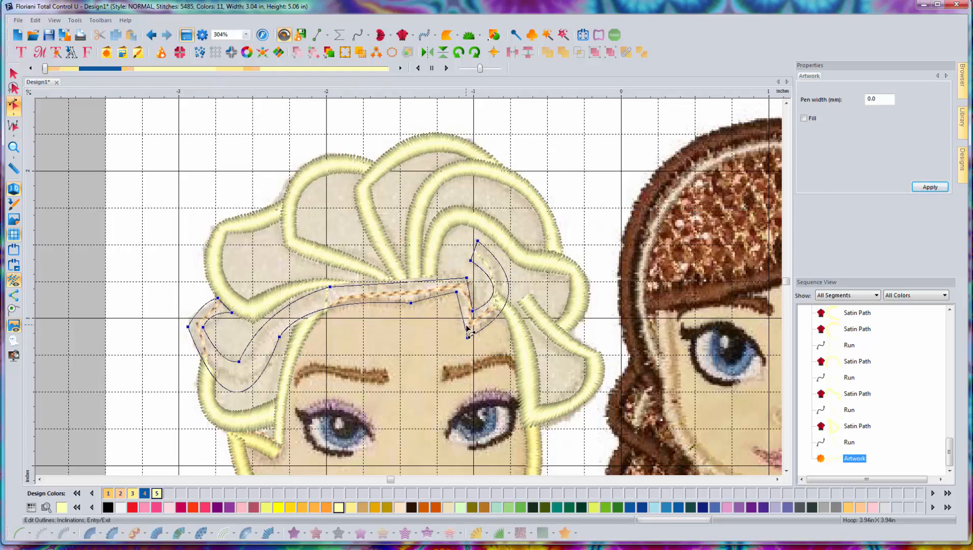
drag(464, 322, 463, 336)
drag(411, 303, 411, 298)
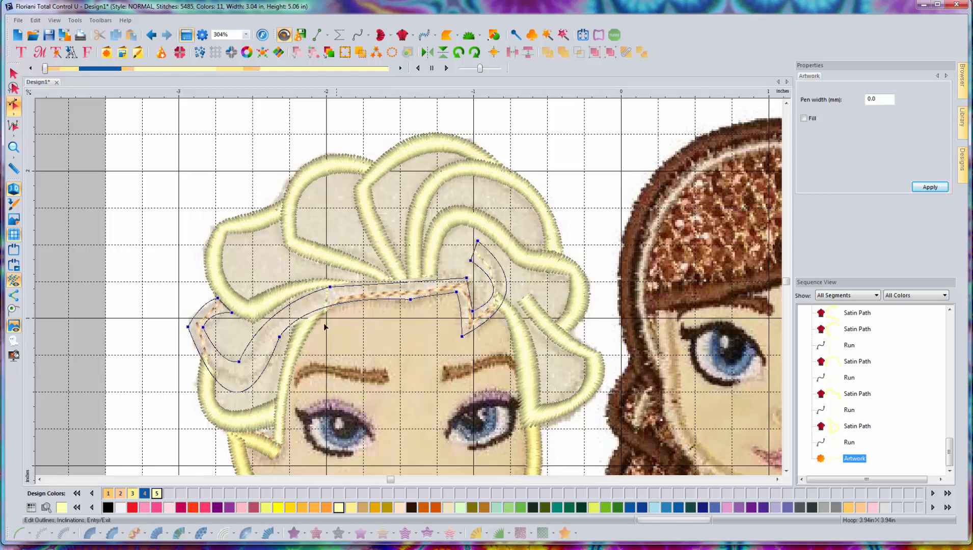
drag(242, 391, 242, 385)
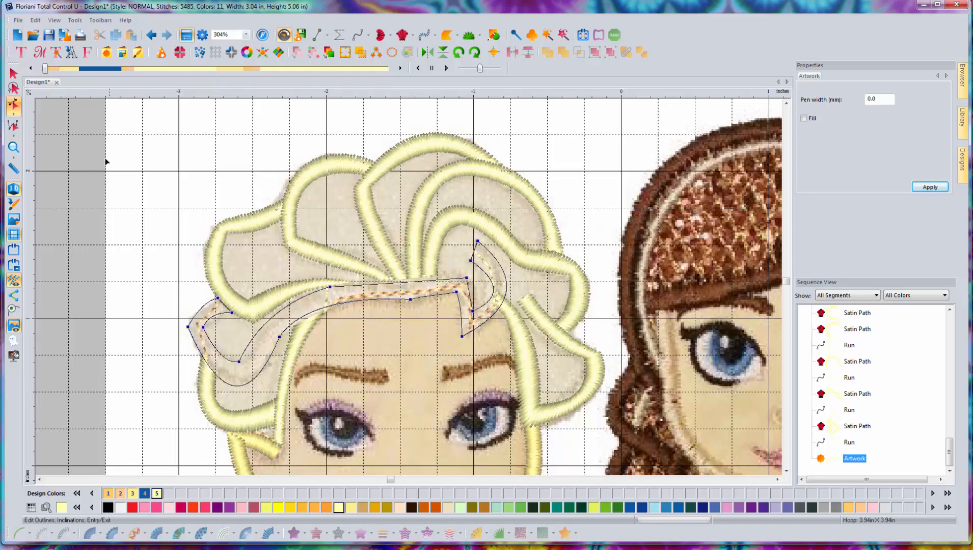
Step: Convert the hairline outline to a satin path and add inclination lines across the band from the side lock to the parting curl
click(14, 73)
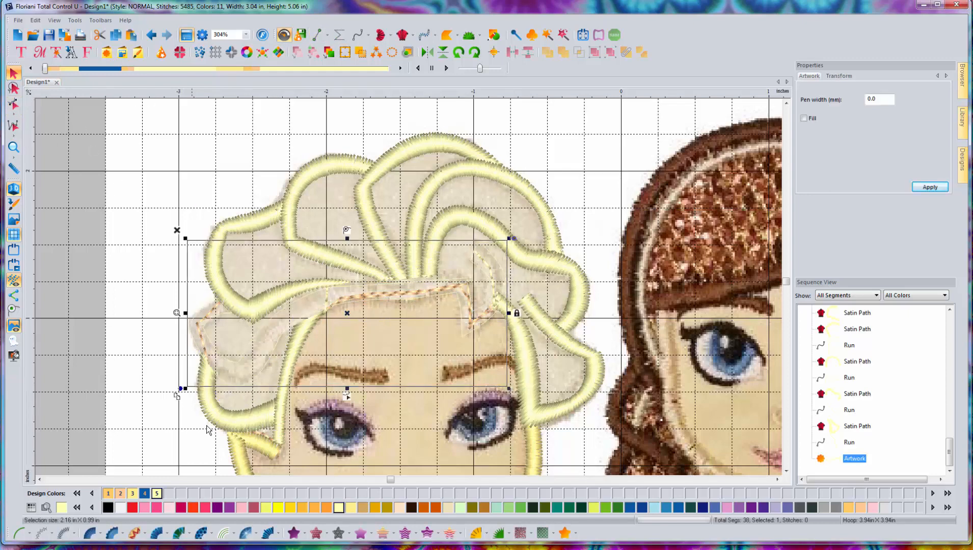
click(90, 533)
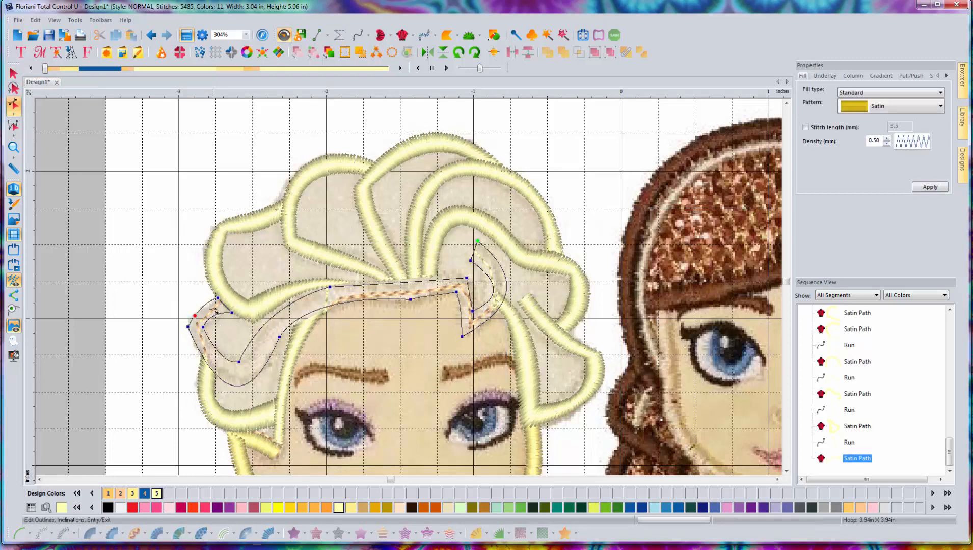
click(213, 330)
drag(229, 381, 239, 366)
drag(190, 333, 195, 341)
drag(277, 315, 290, 329)
drag(384, 284, 387, 300)
drag(459, 295, 461, 334)
drag(491, 299, 502, 308)
drag(487, 249, 479, 267)
Step: Reposition the hairline band's stitch entry and exit points at its two ends, generate the stitches and deselect the band
drag(477, 245, 473, 253)
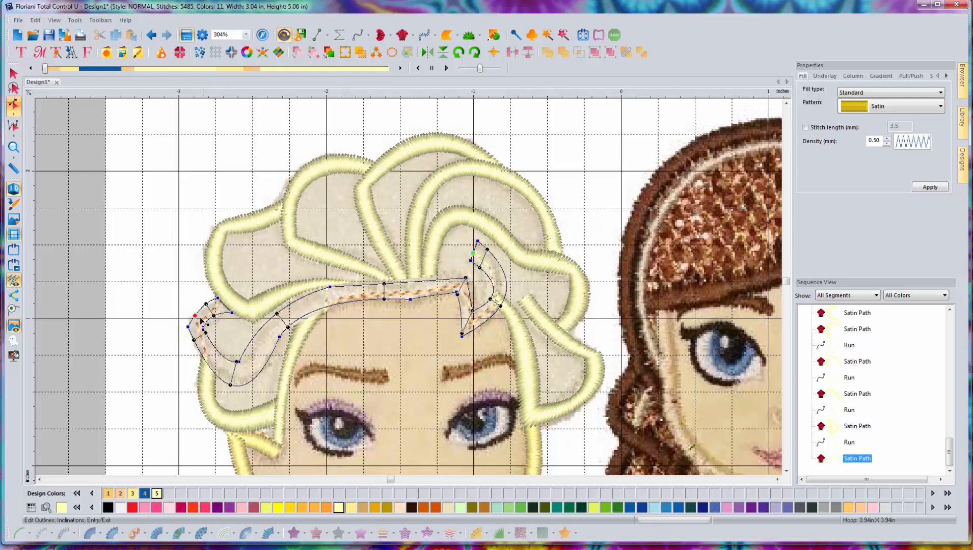
drag(201, 319, 222, 302)
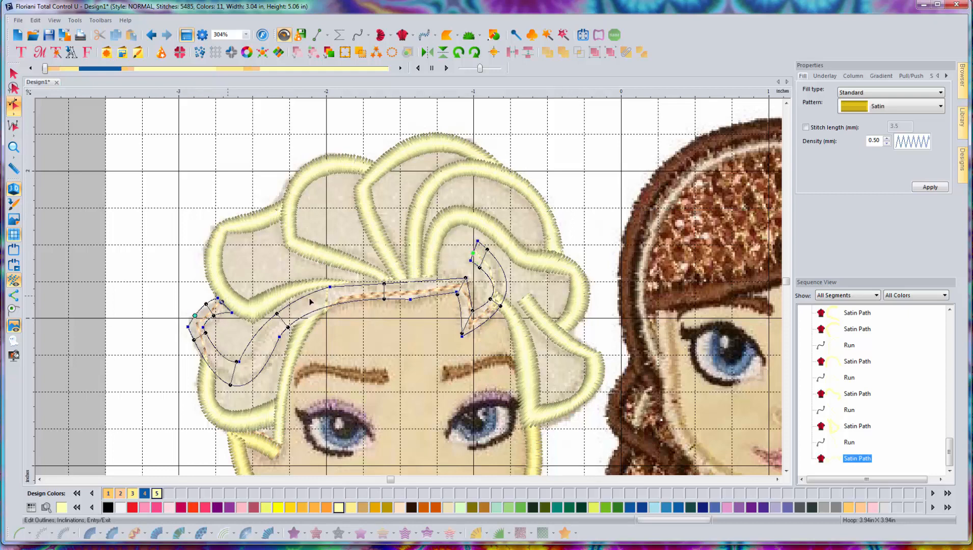
right_click(608, 173)
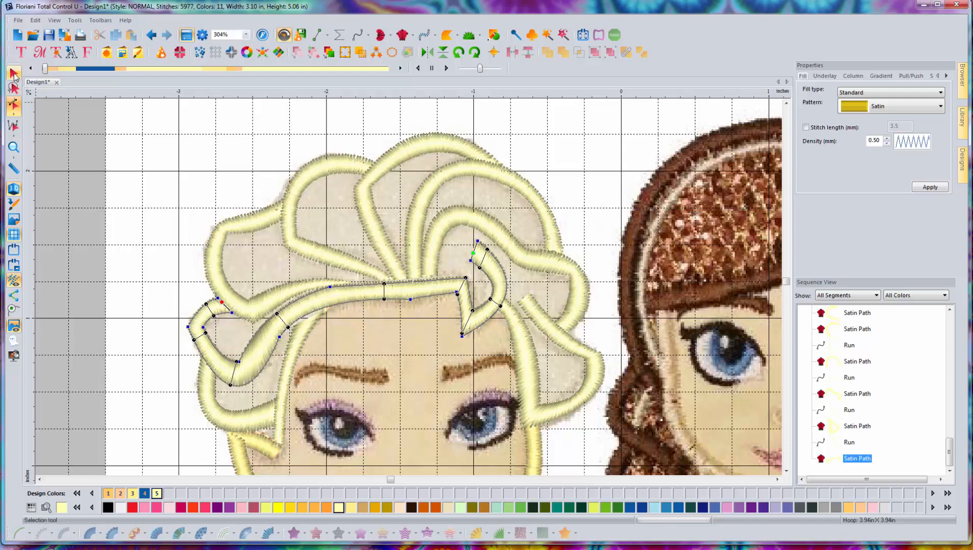
click(14, 74)
click(618, 183)
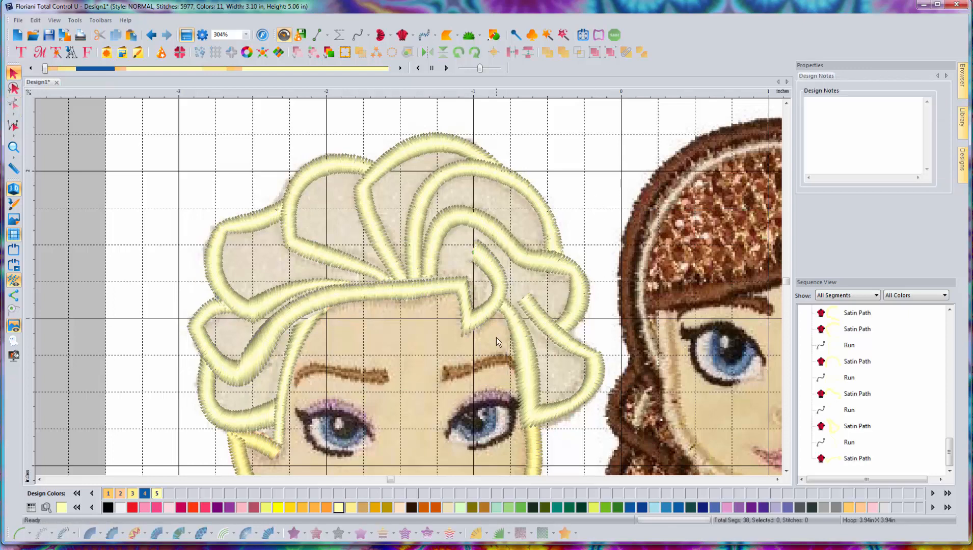
Step: Trace a rough straight-sided outline about 0.64 in wide and 0.14 in tall around the blonde character's eyebrow nearest the side lock
scroll(496, 338, down, 1)
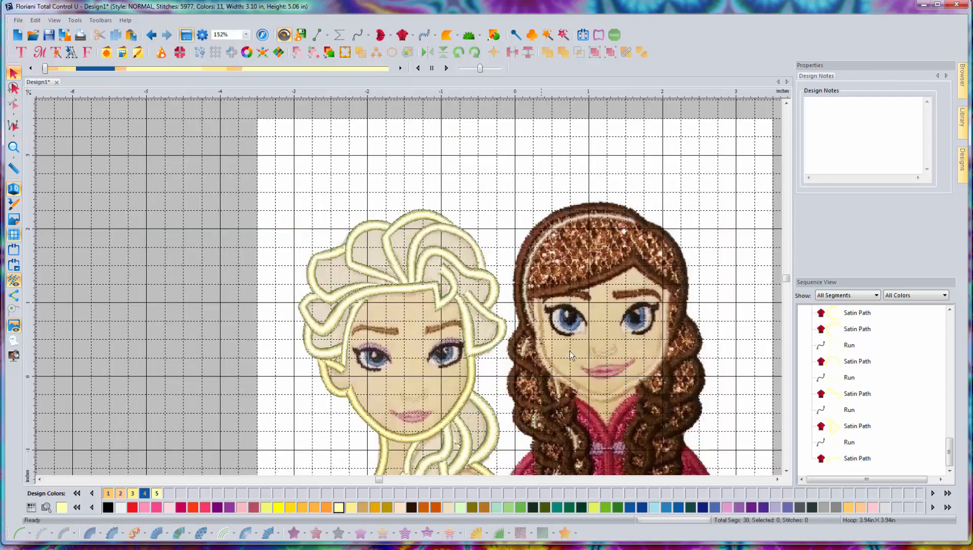
click(787, 471)
click(786, 103)
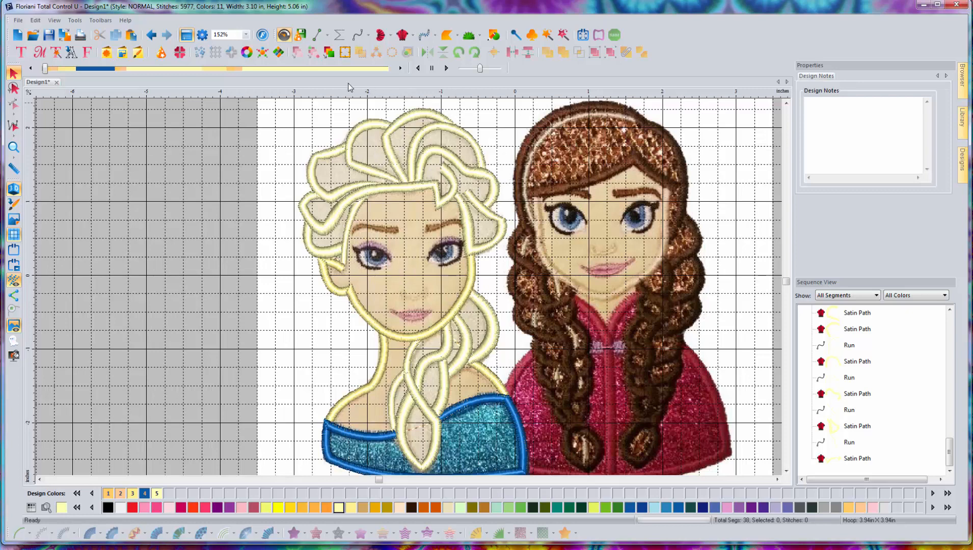
click(13, 147)
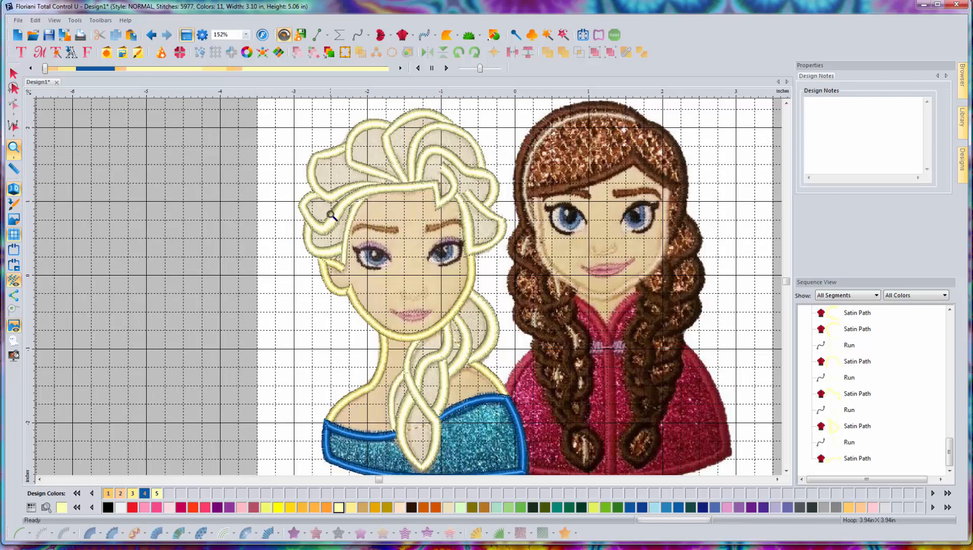
drag(329, 214, 422, 255)
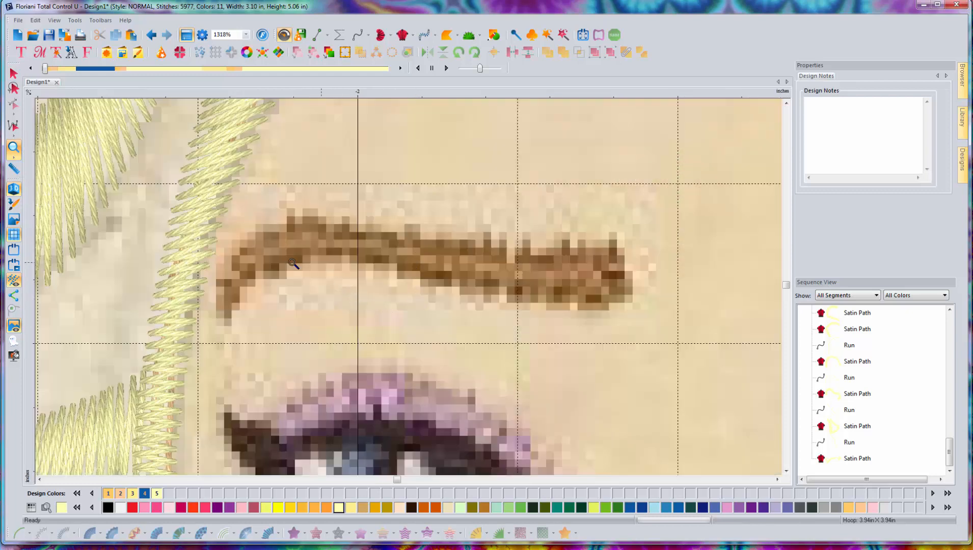
click(318, 34)
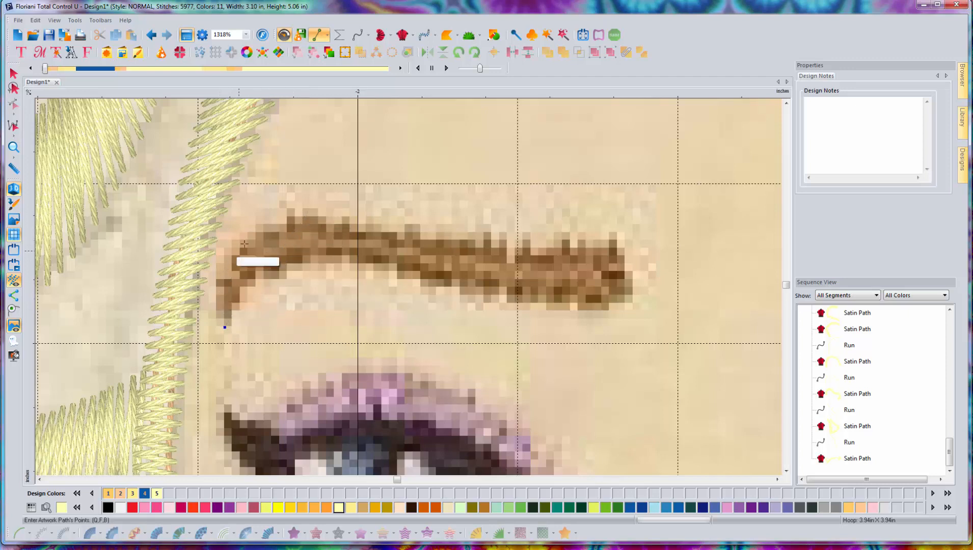
click(390, 236)
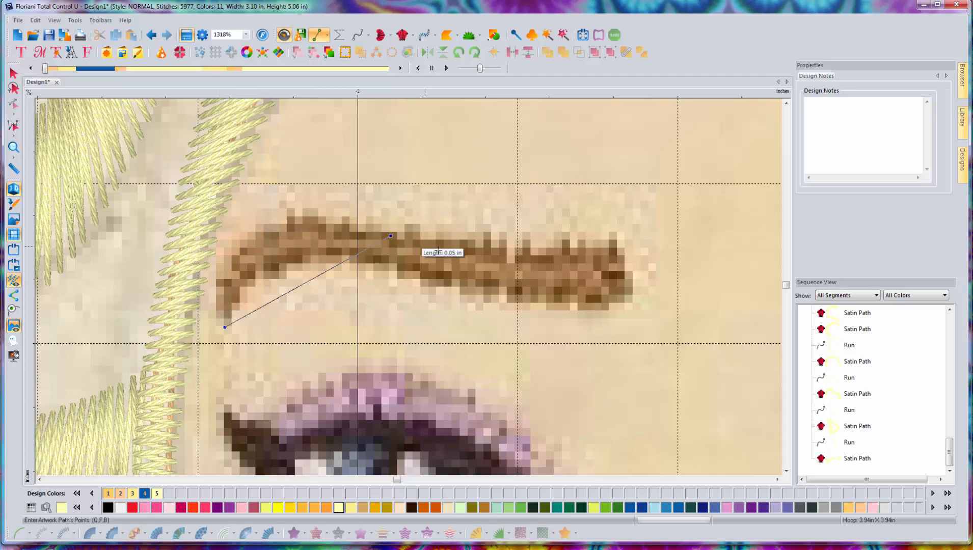
click(616, 236)
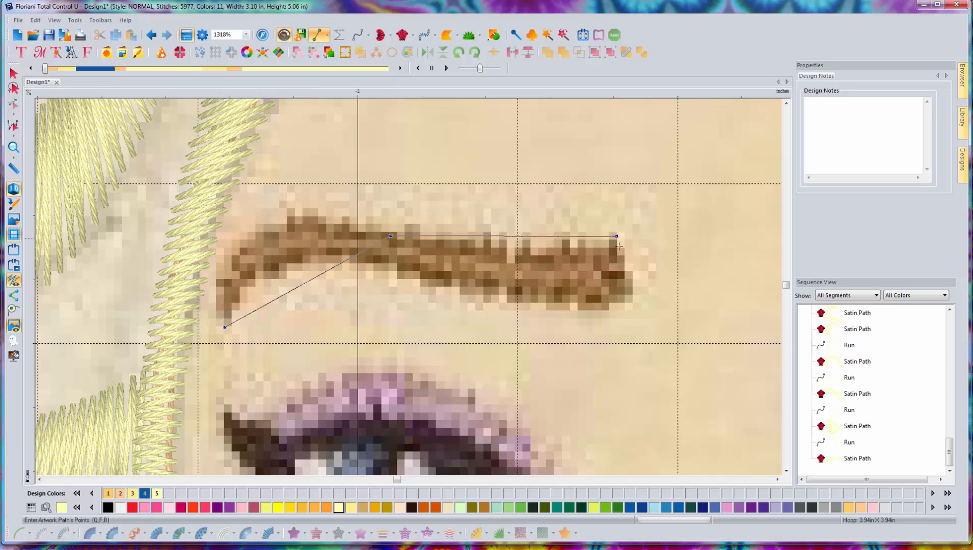
click(636, 299)
click(383, 261)
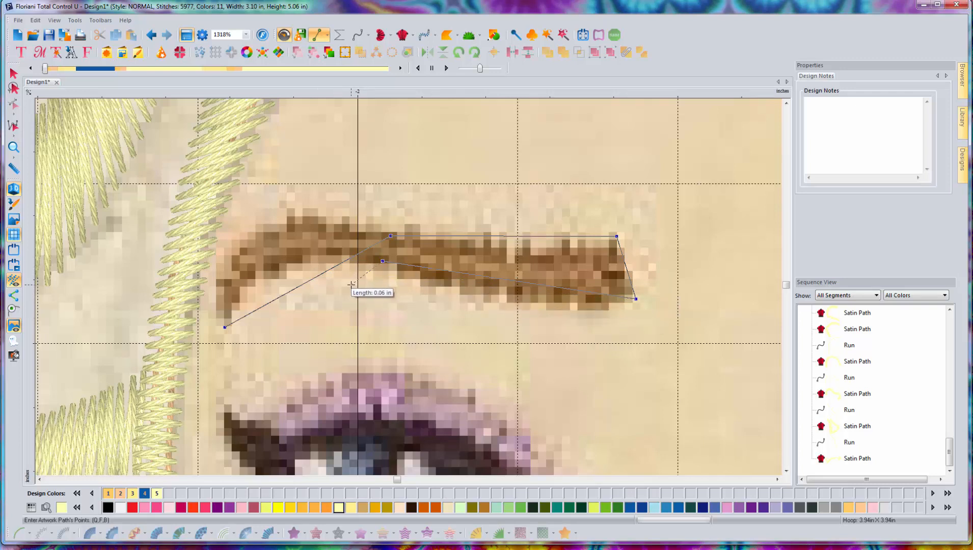
right_click(358, 275)
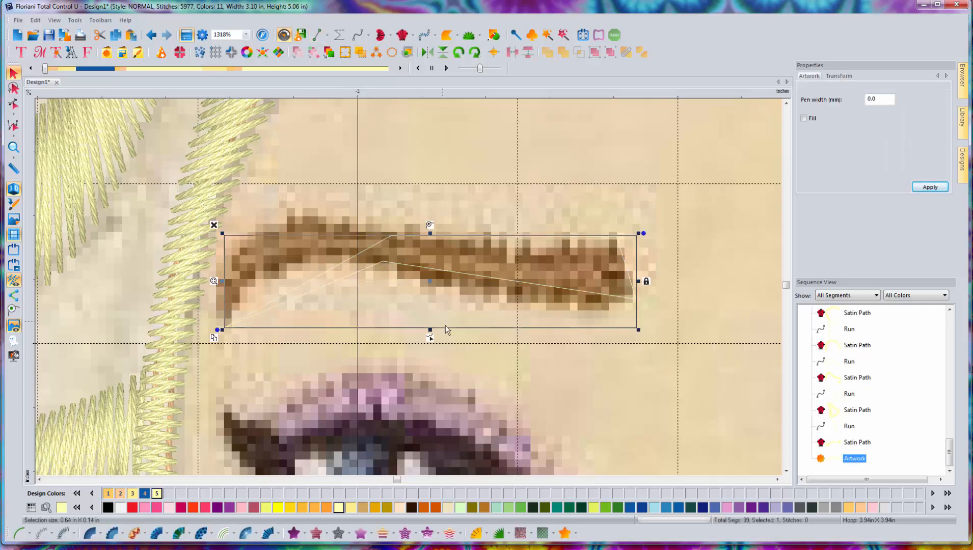
Step: Curve the upper and lower edges of the eyebrow outline to follow the arch and the thicker inner end
click(429, 339)
drag(329, 271, 279, 232)
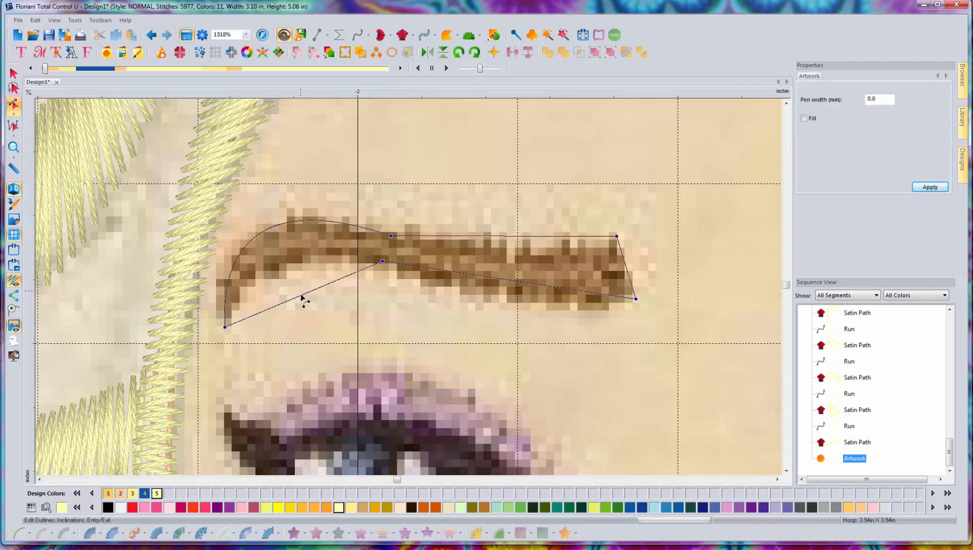
drag(304, 295, 286, 270)
drag(488, 284, 489, 306)
drag(542, 238, 541, 254)
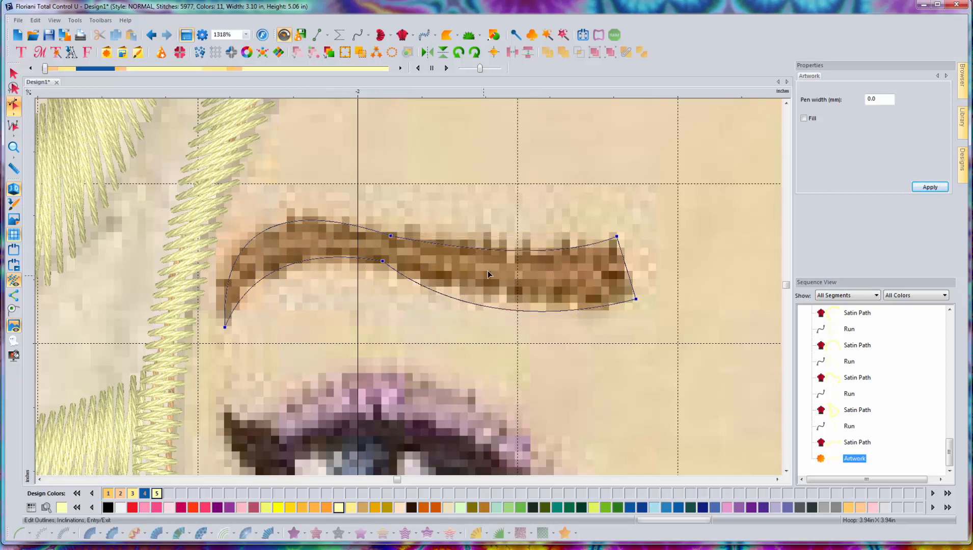
drag(383, 261, 378, 261)
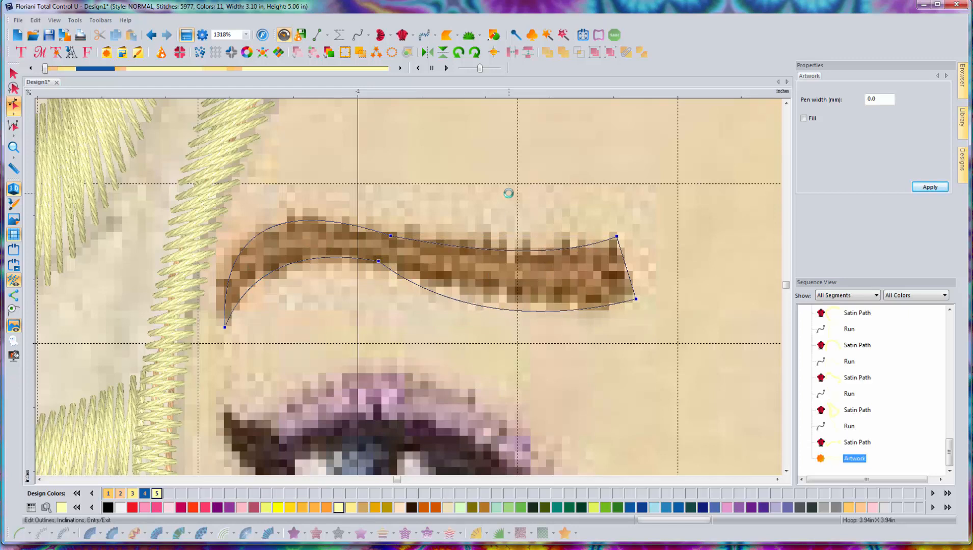
Step: Recolor the eyebrow outline to 323 Light Brown and convert it to a satin path
click(13, 73)
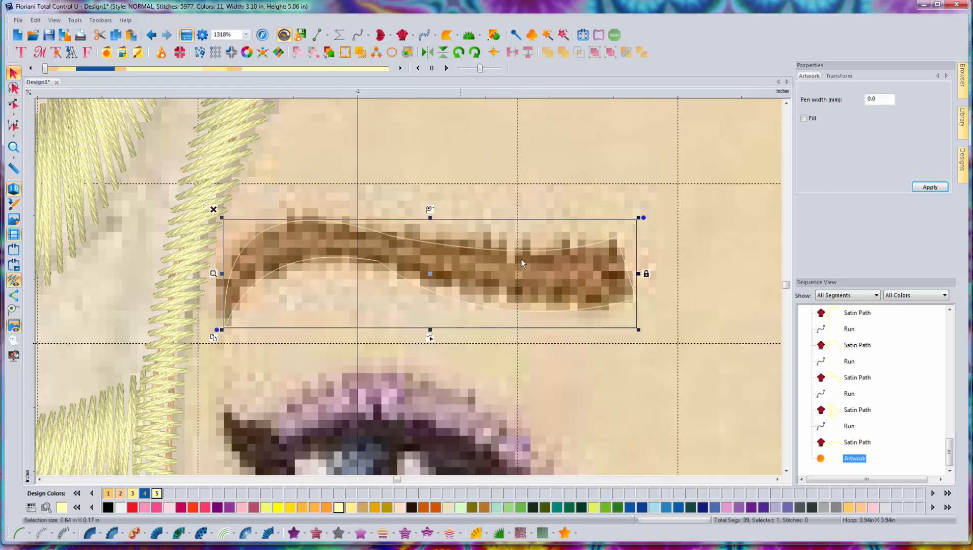
click(485, 507)
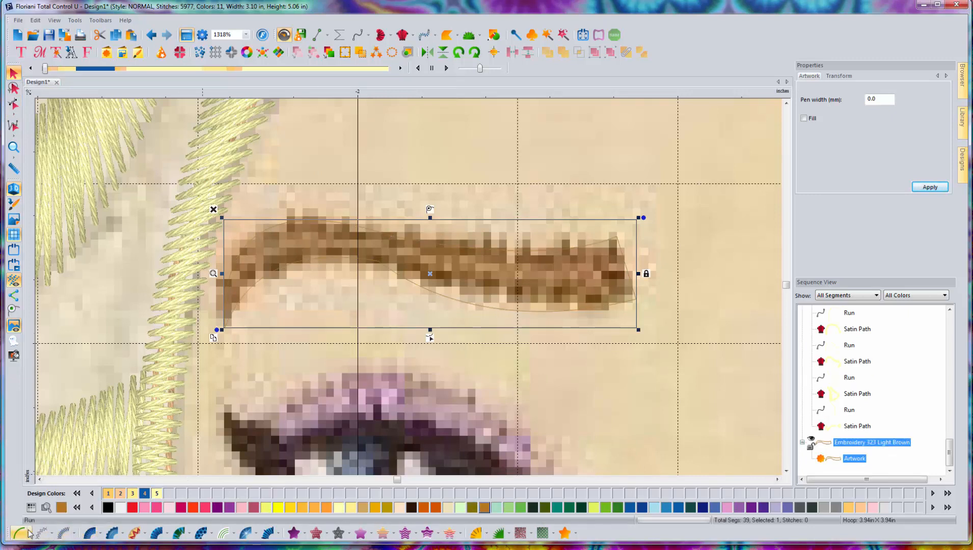
click(73, 539)
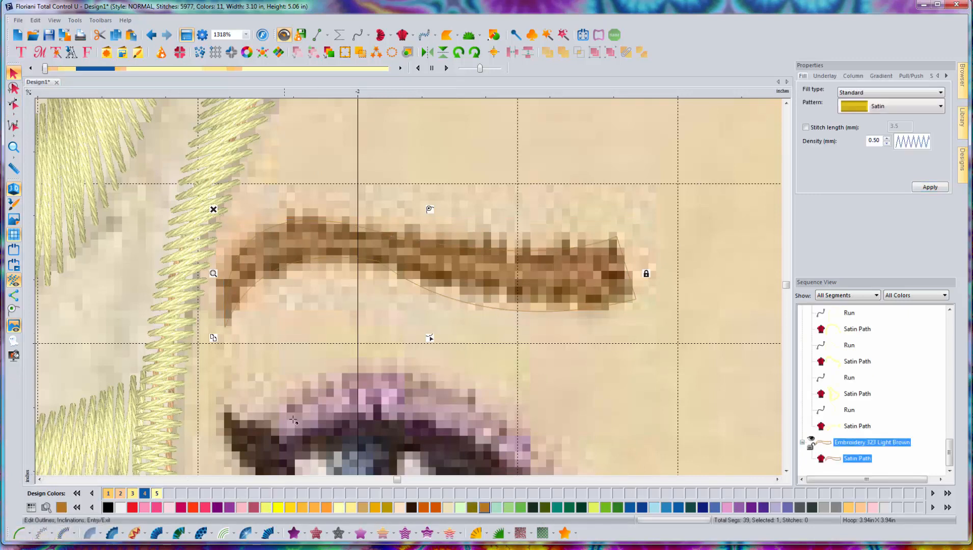
Step: Add three inclination lines across the eyebrow near its tail, middle and inner end, and generate the stitches
click(256, 281)
click(469, 247)
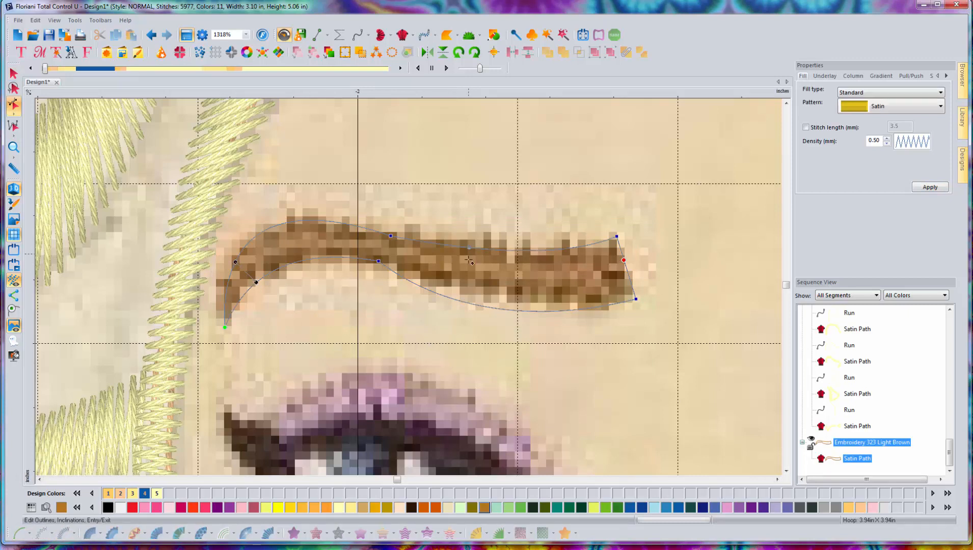
click(466, 303)
click(600, 243)
click(614, 304)
right_click(676, 246)
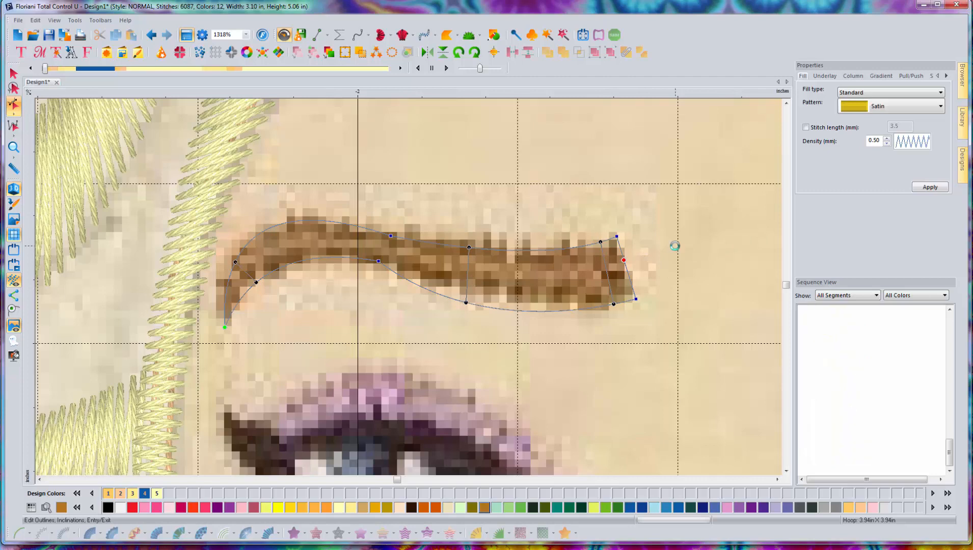
click(676, 246)
Step: Trace a rough straight-sided outline about 0.53 in wide and 0.17 in tall around the blonde character's other eyebrow
scroll(679, 255, down, 1)
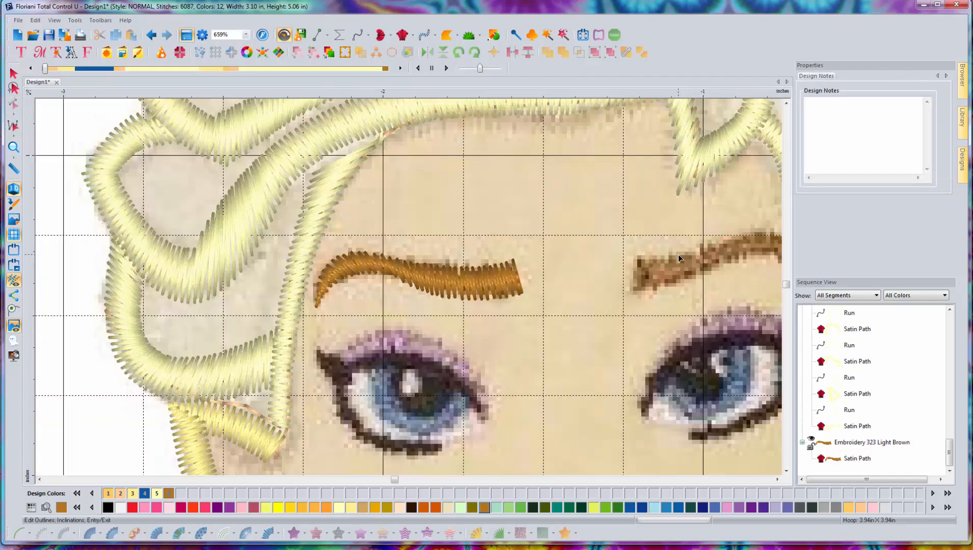
click(778, 481)
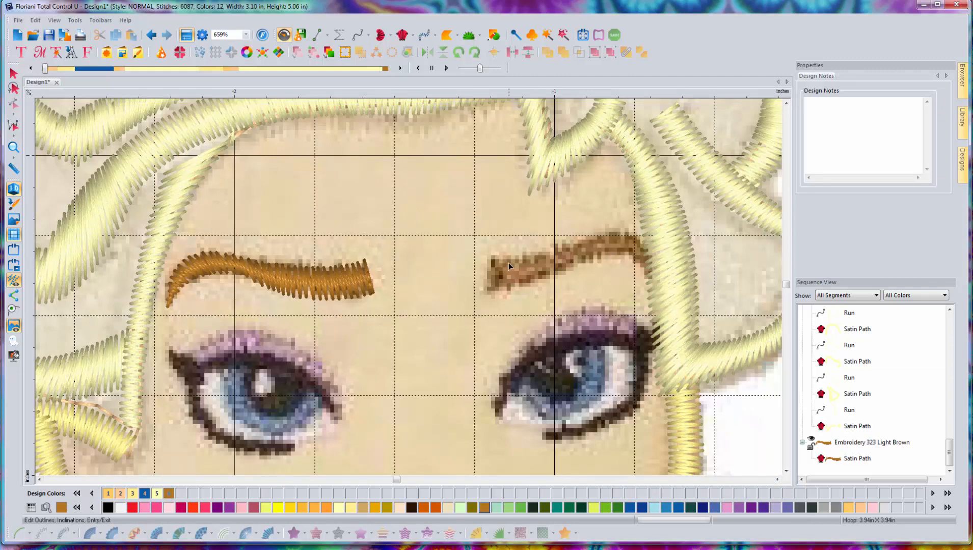
click(317, 35)
click(490, 255)
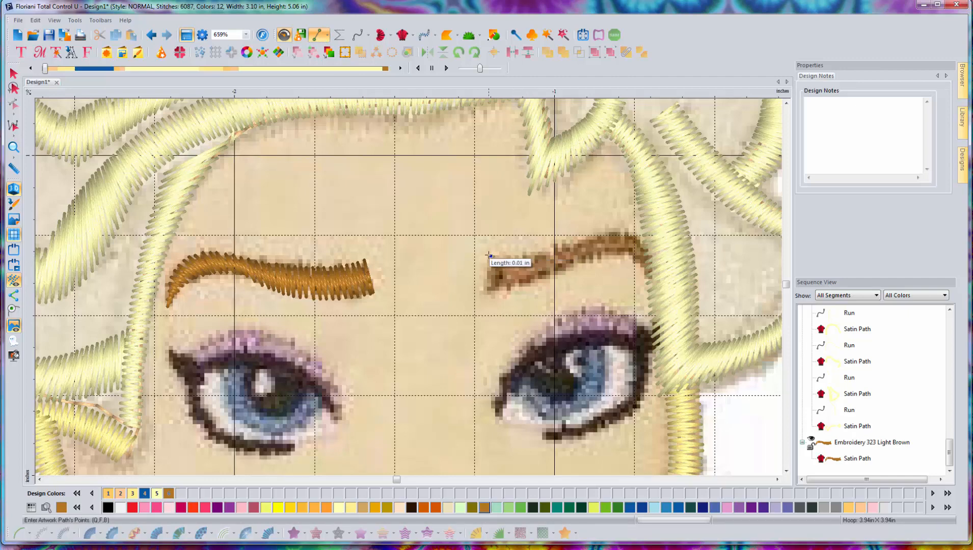
click(608, 234)
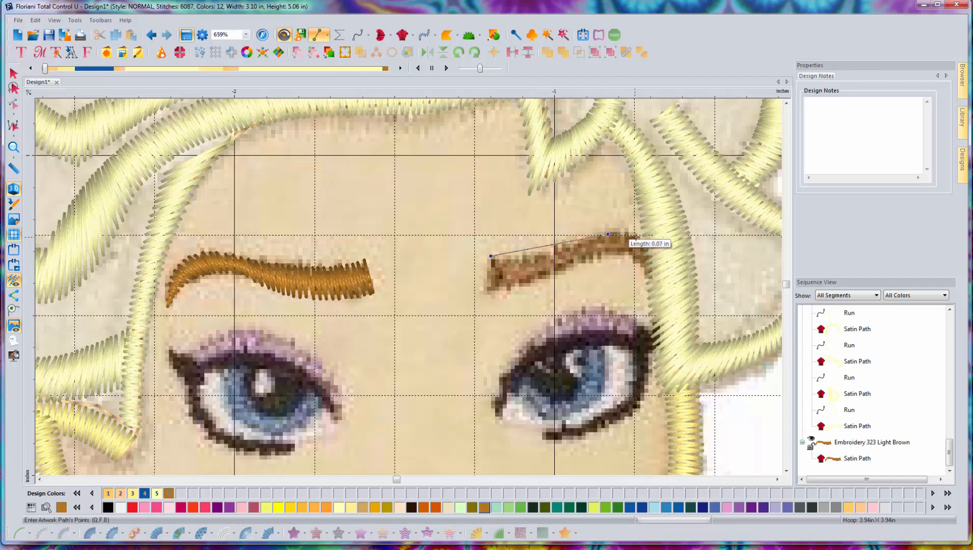
click(659, 279)
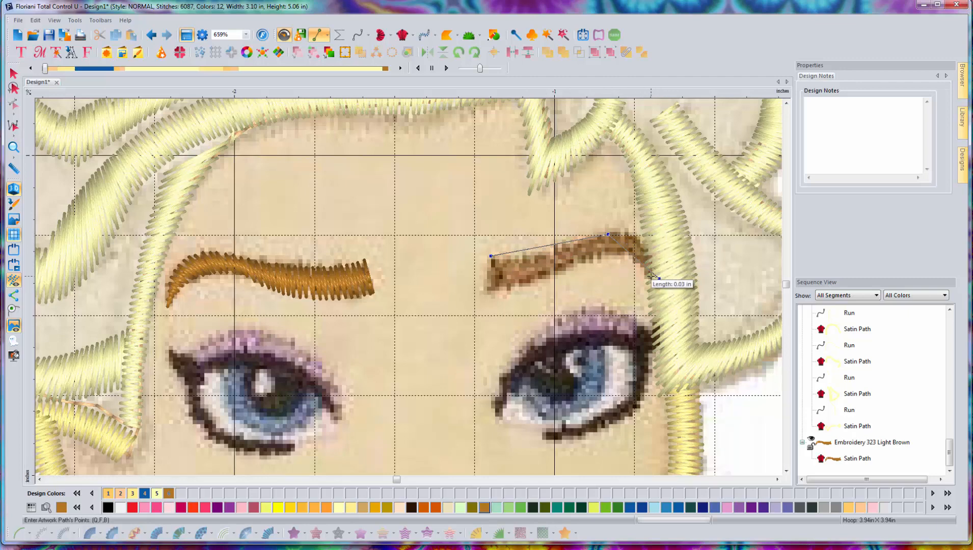
click(587, 258)
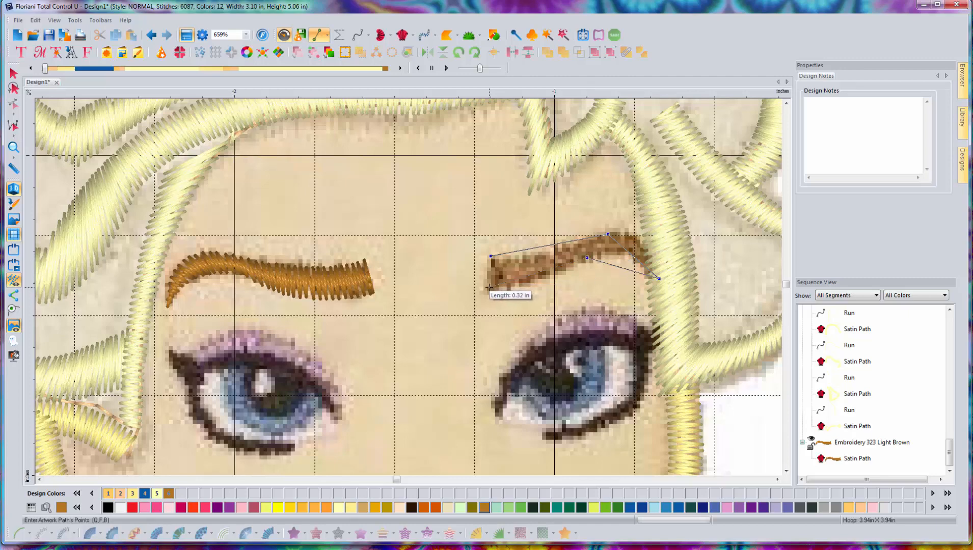
click(489, 287)
right_click(477, 302)
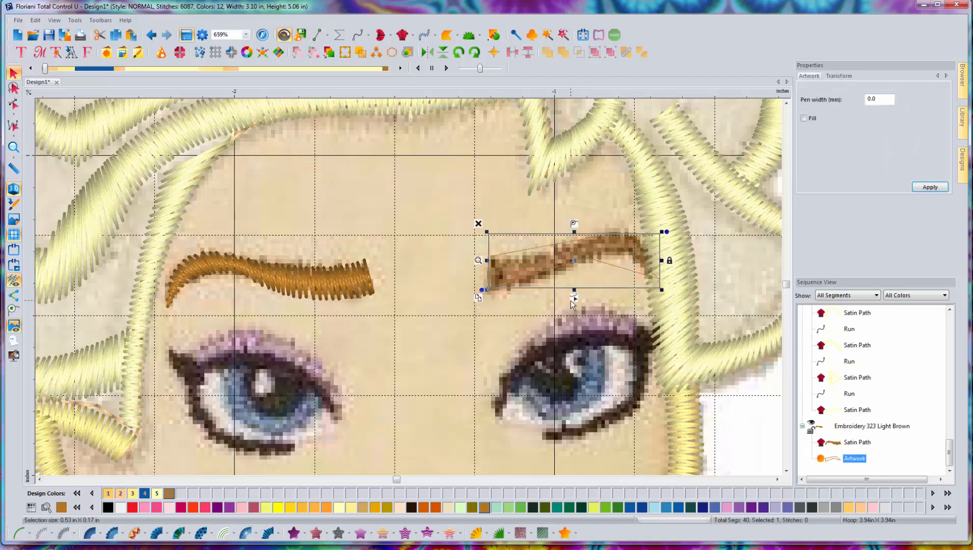
Step: Curve the upper and lower edges of the second eyebrow's outline along its arch and lower its inner corner slightly
click(574, 299)
drag(536, 248, 537, 254)
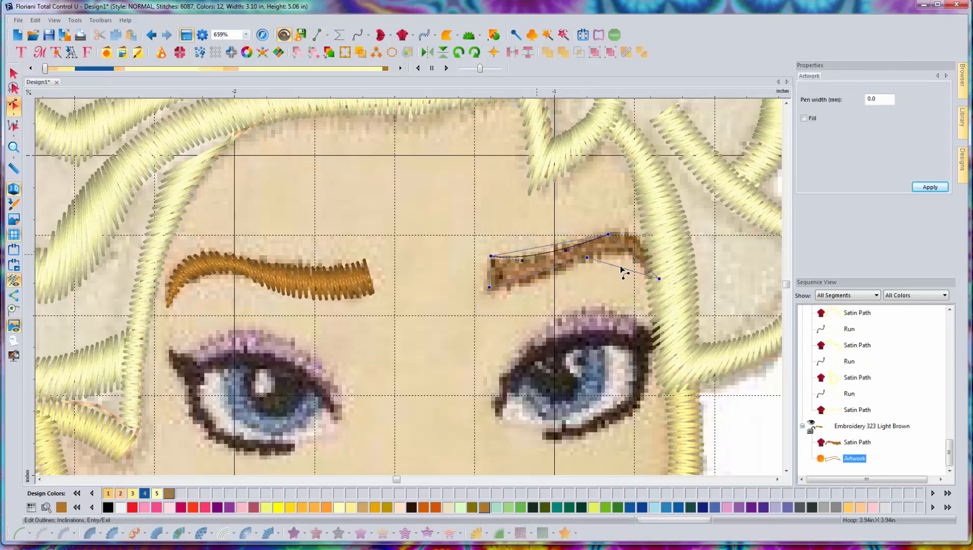
drag(623, 271, 585, 263)
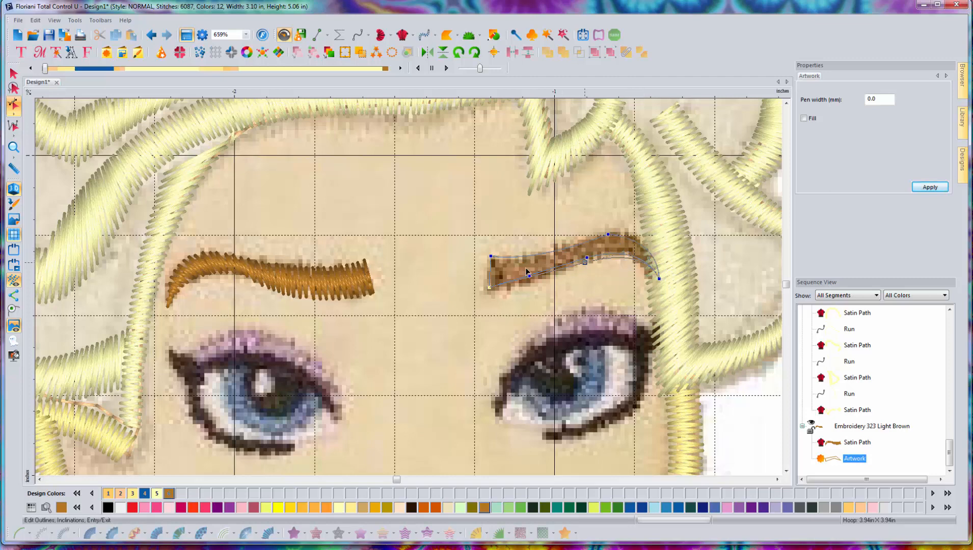
click(491, 286)
drag(488, 296, 488, 293)
Step: Convert the second eyebrow outline to a satin path, set inclination lines across it and generate the stitches
click(14, 73)
click(92, 533)
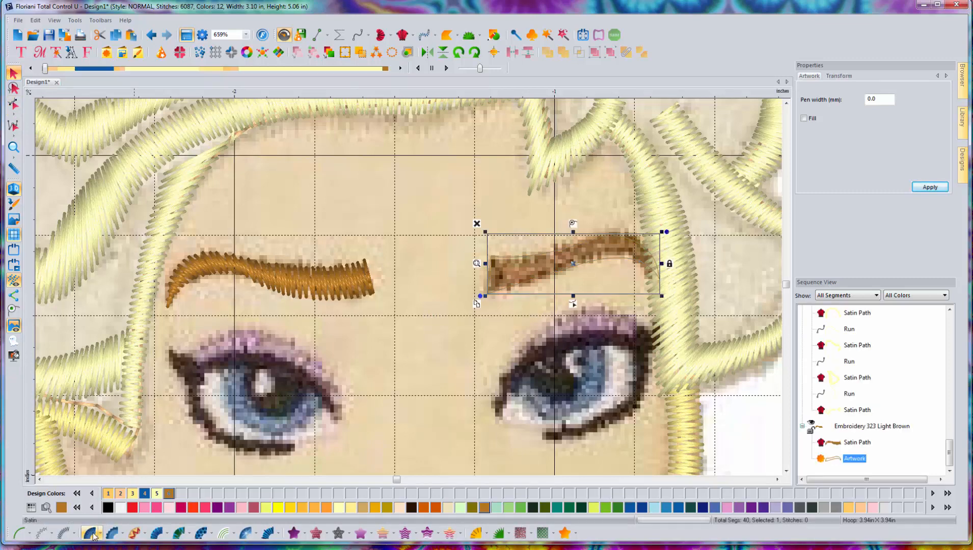
double_click(516, 254)
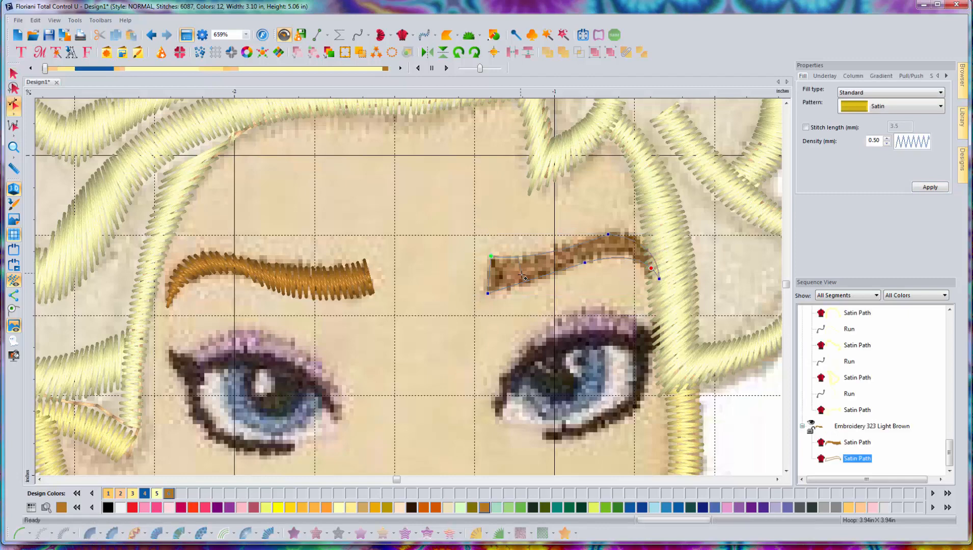
drag(656, 263, 650, 271)
click(455, 214)
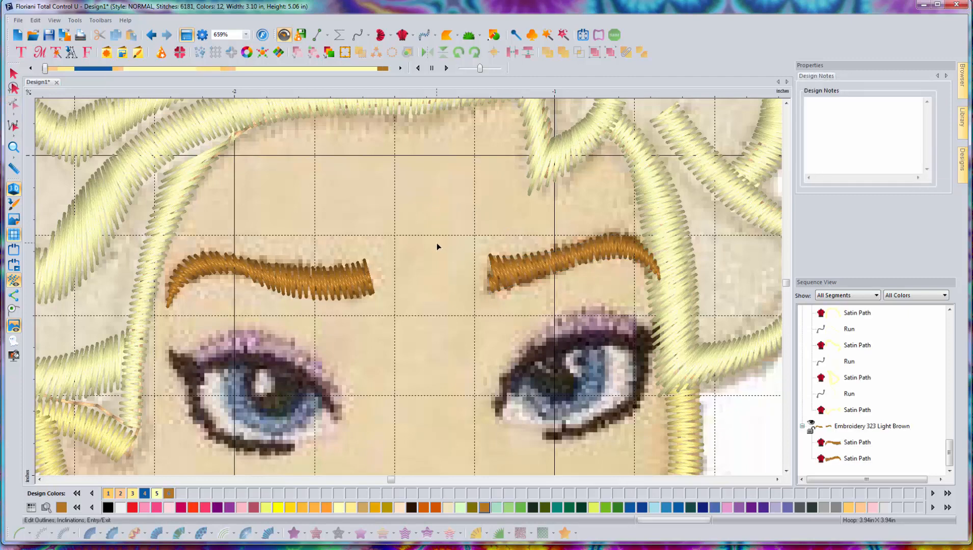
Step: Draw an ellipse over the left-hand eye's pupil and reshape it to about 0.18 by 0.17 in with a flatter upper edge
scroll(436, 247, down, 2)
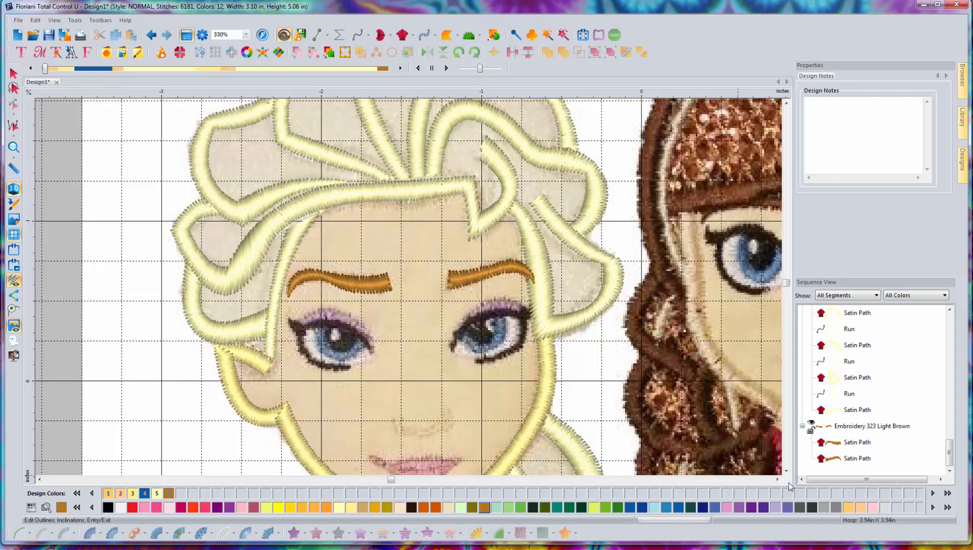
scroll(787, 471, down, 2)
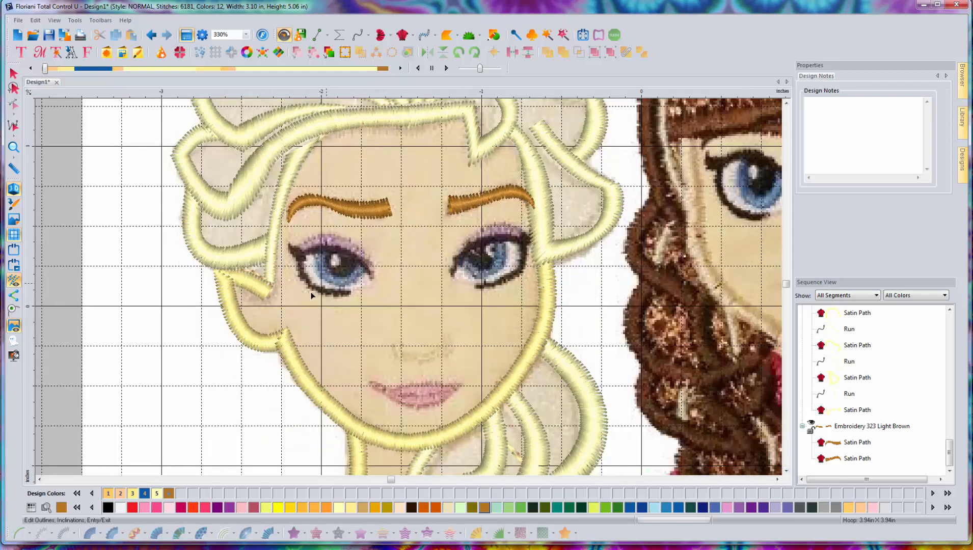
scroll(310, 295, up, 2)
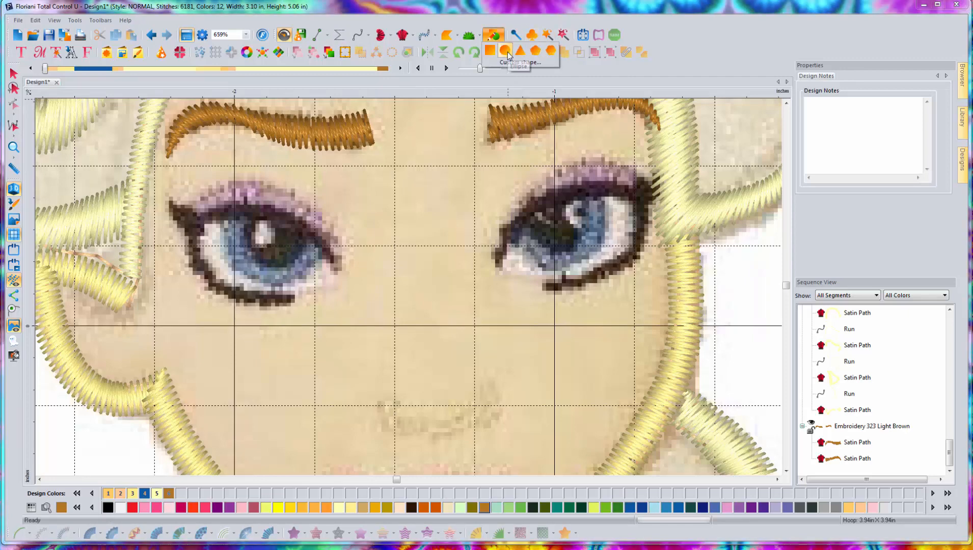
click(497, 35)
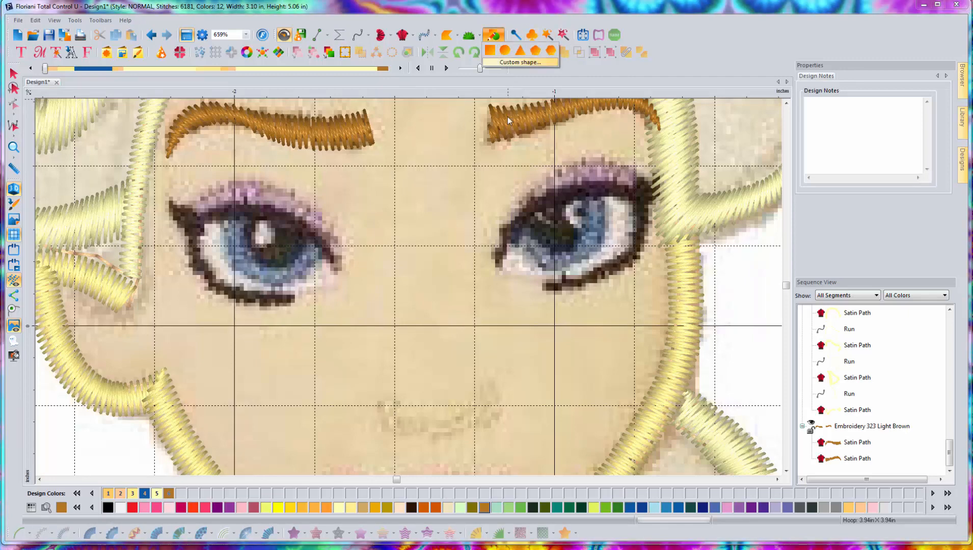
click(507, 53)
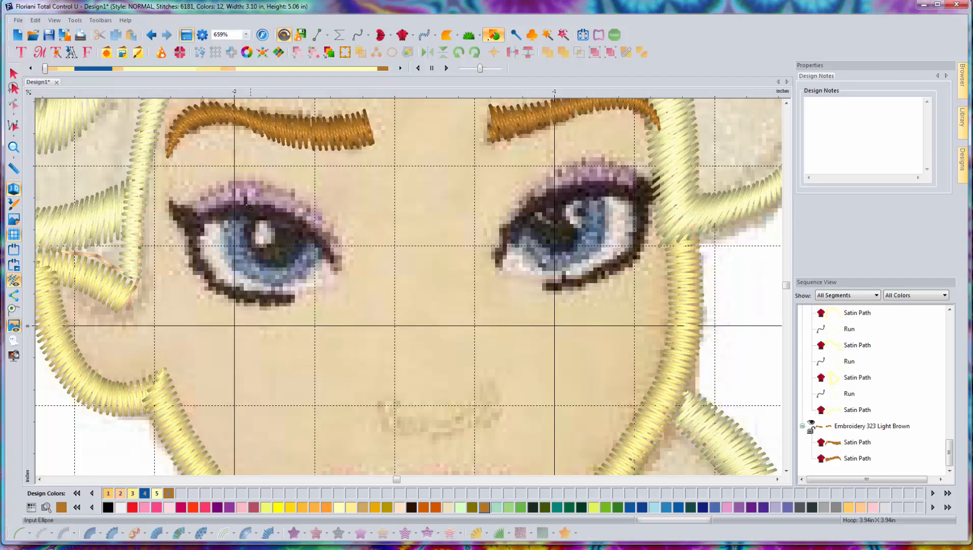
drag(248, 206, 315, 271)
click(280, 284)
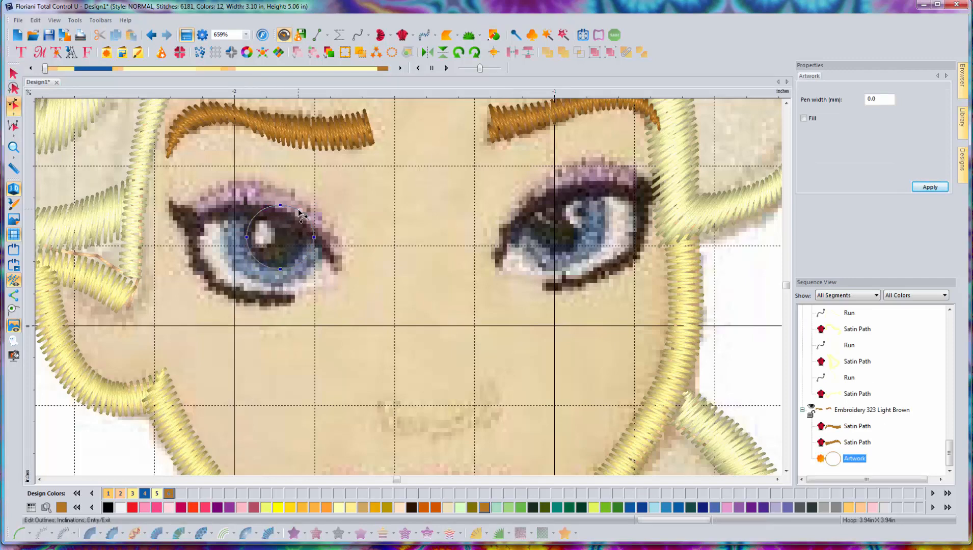
drag(280, 206, 306, 238)
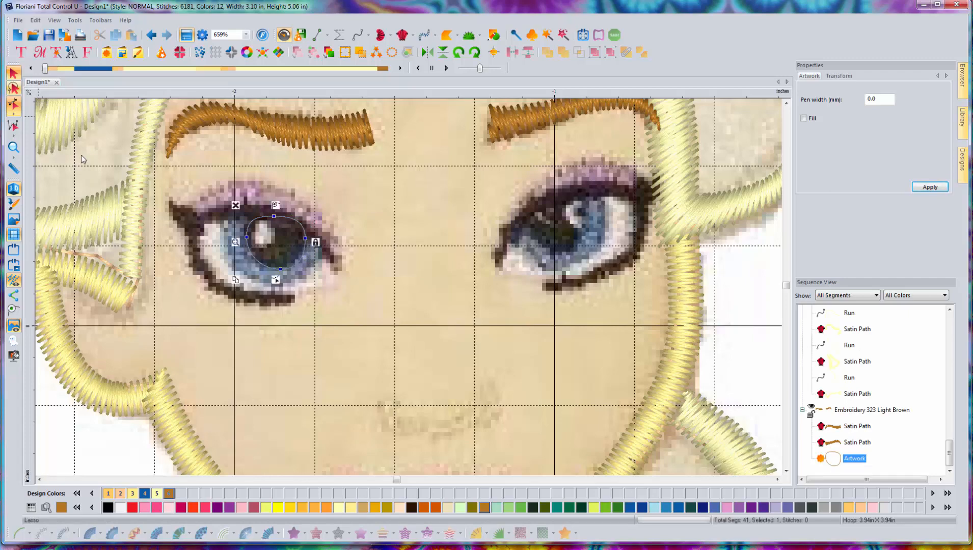
Step: Turn the pupil shape into a 900 Black fill and nudge it about 0.01 in toward the side lock
click(13, 73)
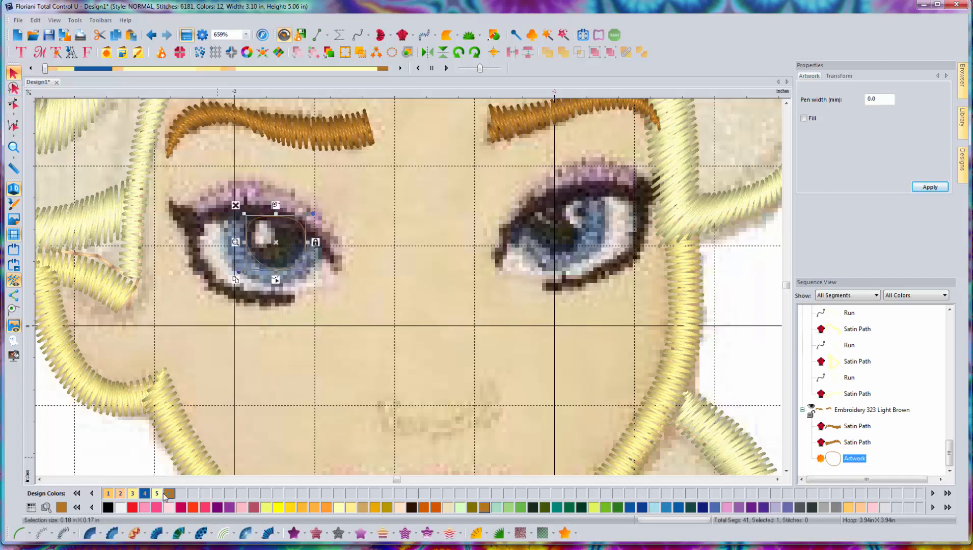
click(296, 533)
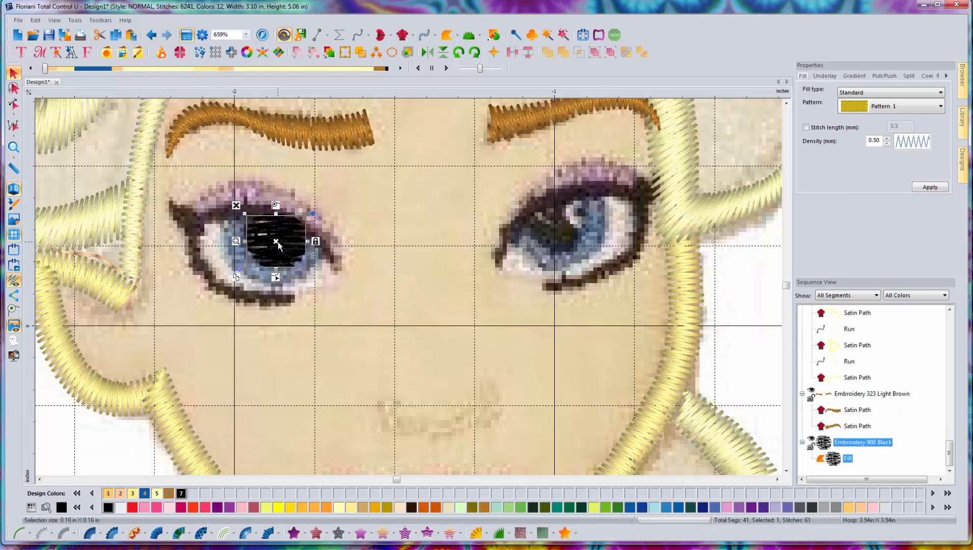
drag(277, 242, 276, 242)
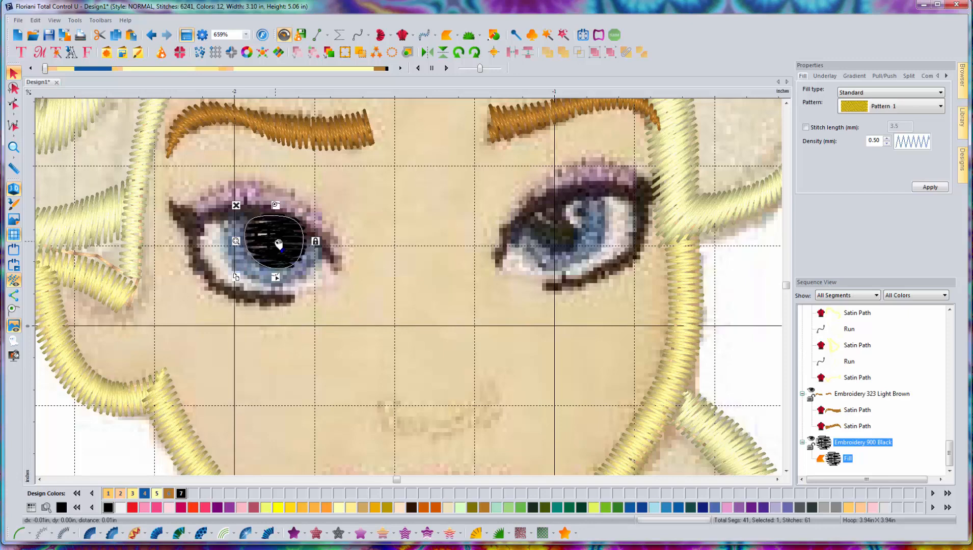
click(383, 239)
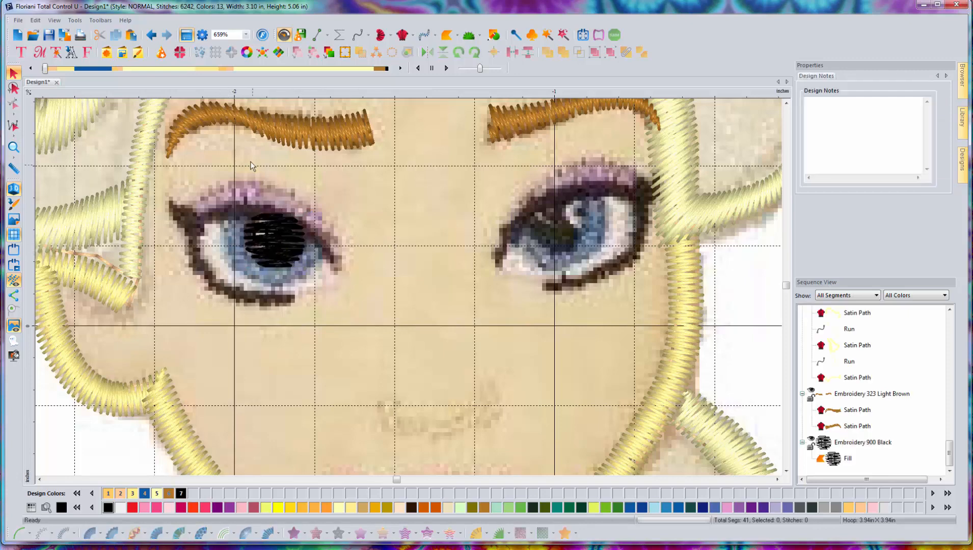
Step: Trace a rough four-point outline about 0.31 in wide for the left-hand eye's iris around the black pupil
click(319, 35)
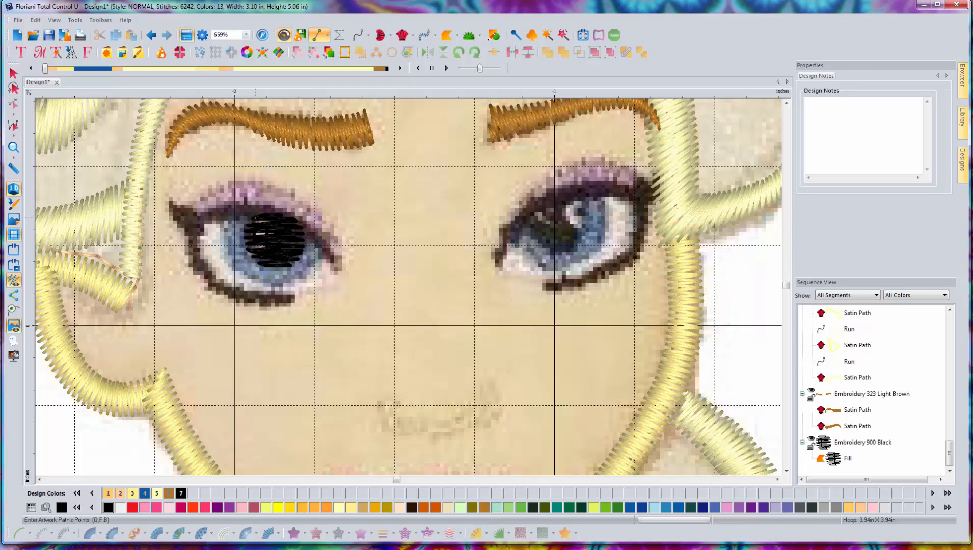
click(255, 218)
click(307, 243)
click(225, 218)
key(Return)
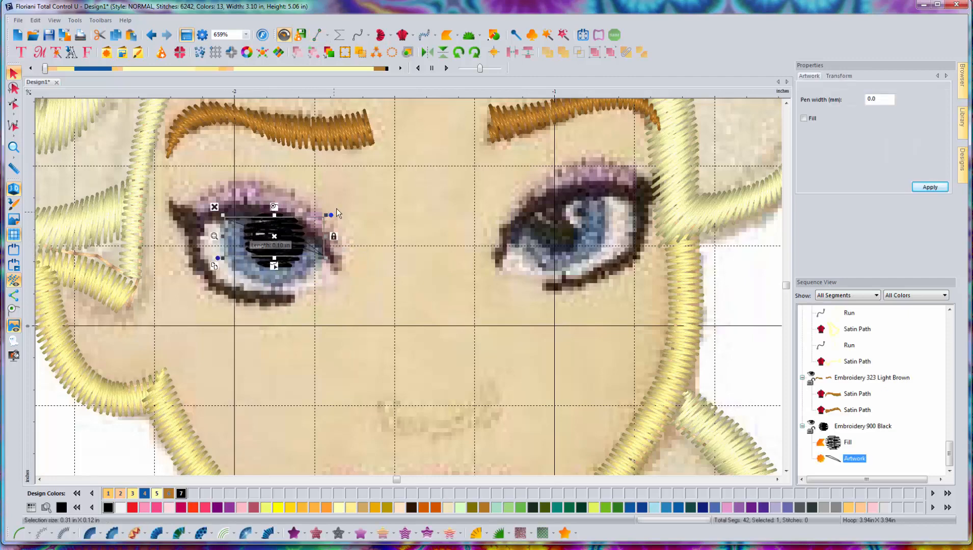
Step: Curve the inner and outer edges of the iris outline into a crescent that wraps beneath the pupil
double_click(269, 260)
drag(266, 235, 267, 268)
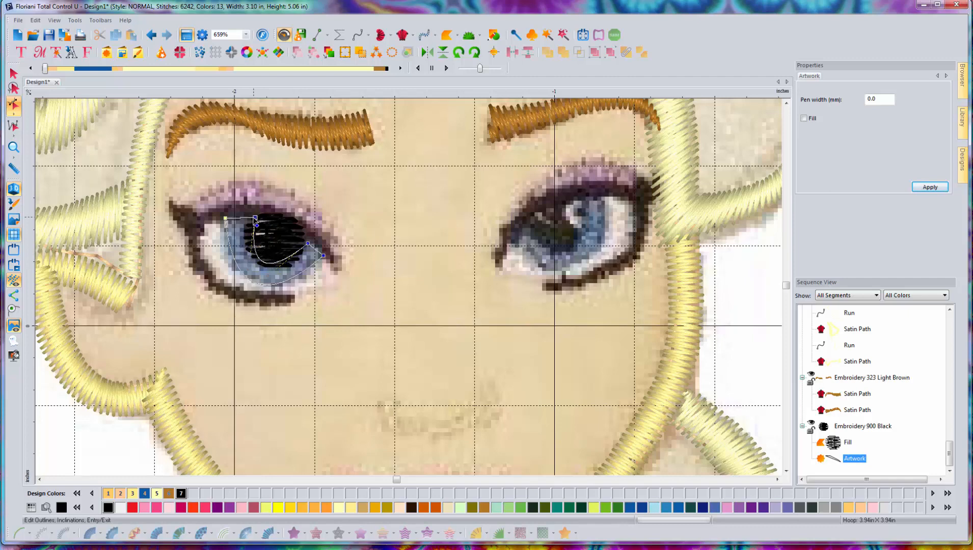
click(307, 243)
drag(309, 245, 307, 243)
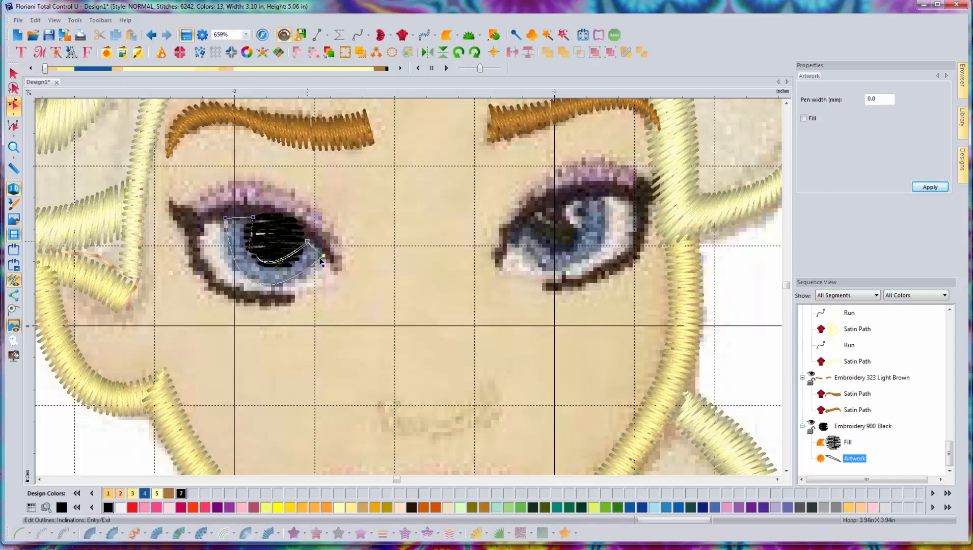
click(324, 256)
drag(286, 284, 228, 262)
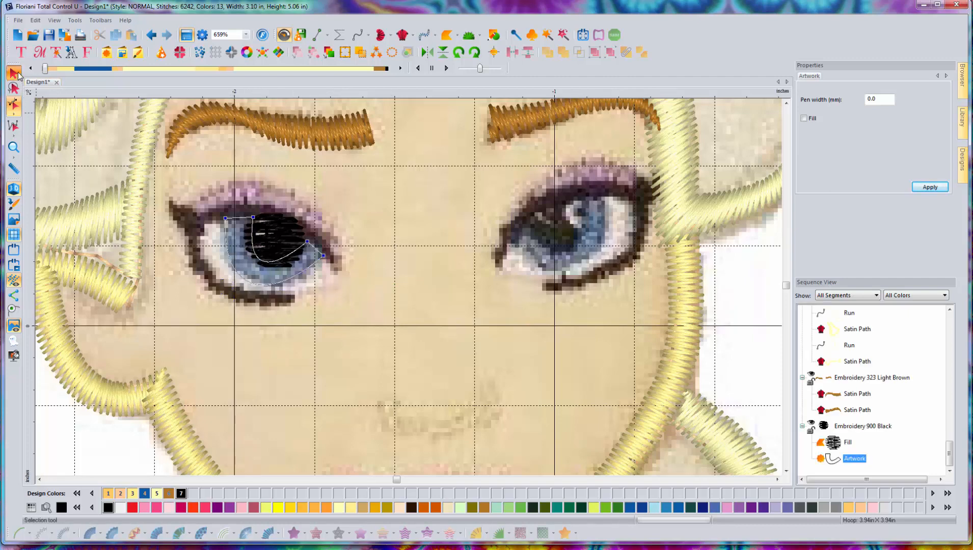
Step: Recolor the iris outline to 420 Electric Blue, convert it to a satin path with inclination lines and generate the stitches
click(14, 73)
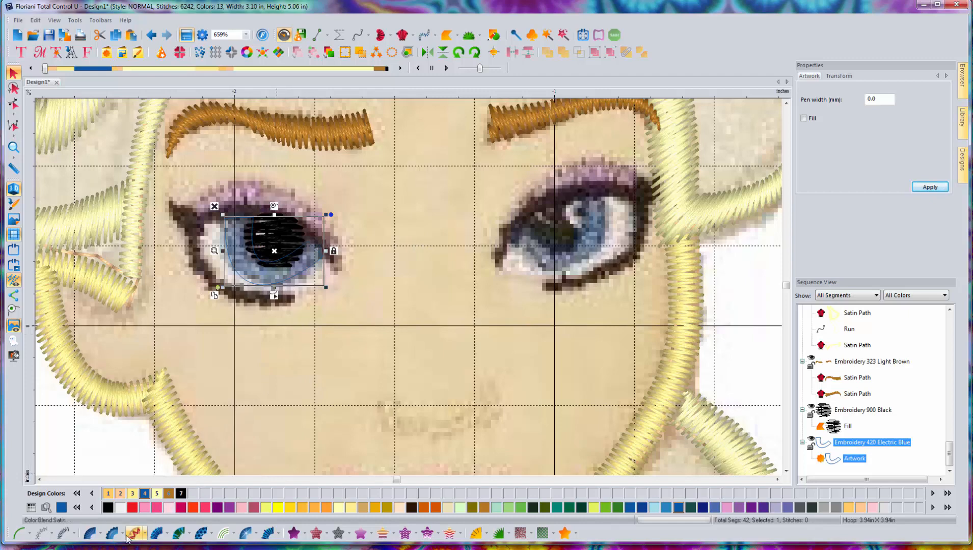
click(91, 533)
click(14, 104)
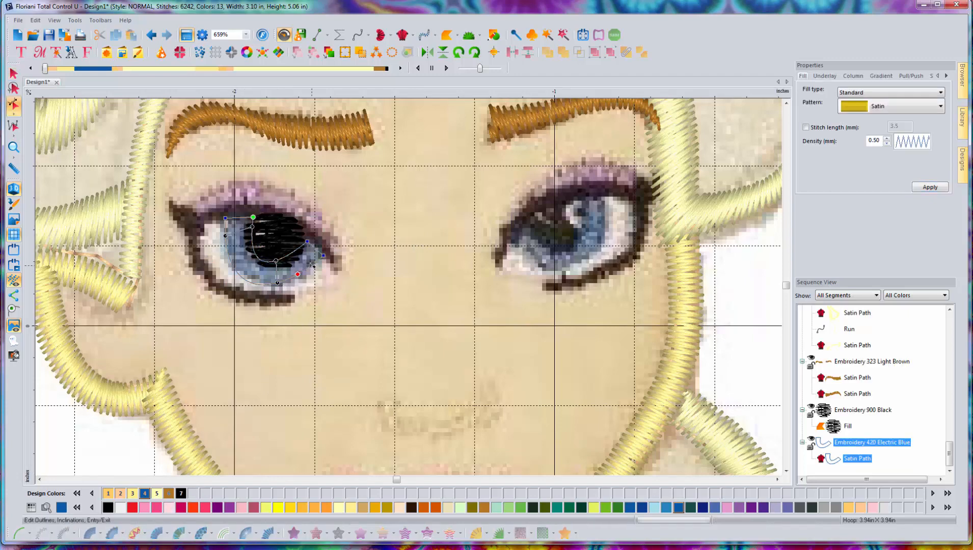
click(14, 73)
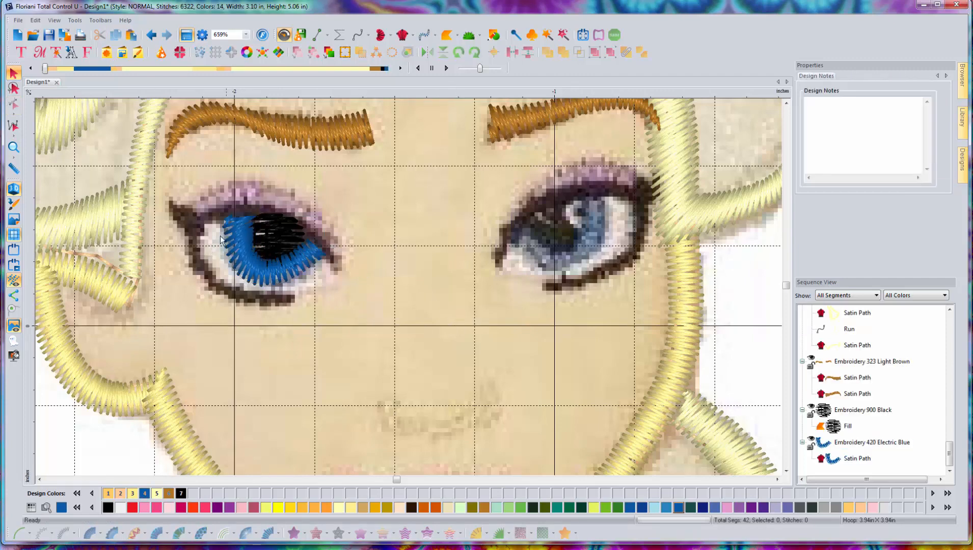
Step: Trace a rough four-point outline for the white of the left-hand eye below the blue iris, its inner edge about 0.33 in long
click(318, 35)
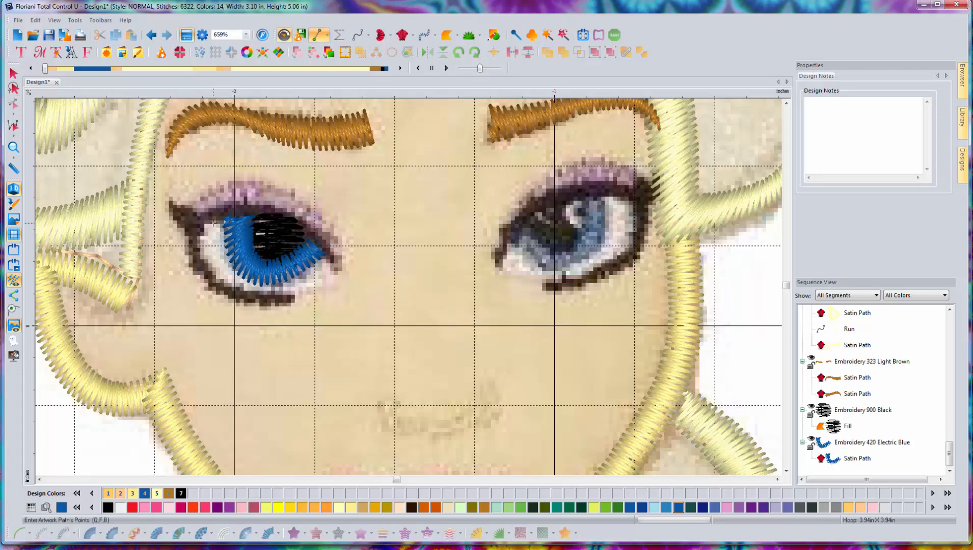
click(213, 224)
click(342, 281)
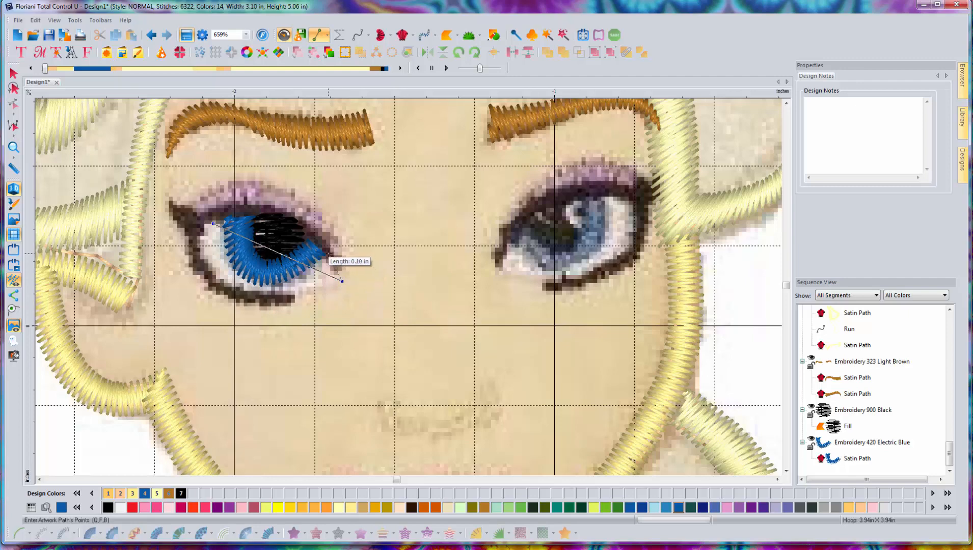
click(328, 253)
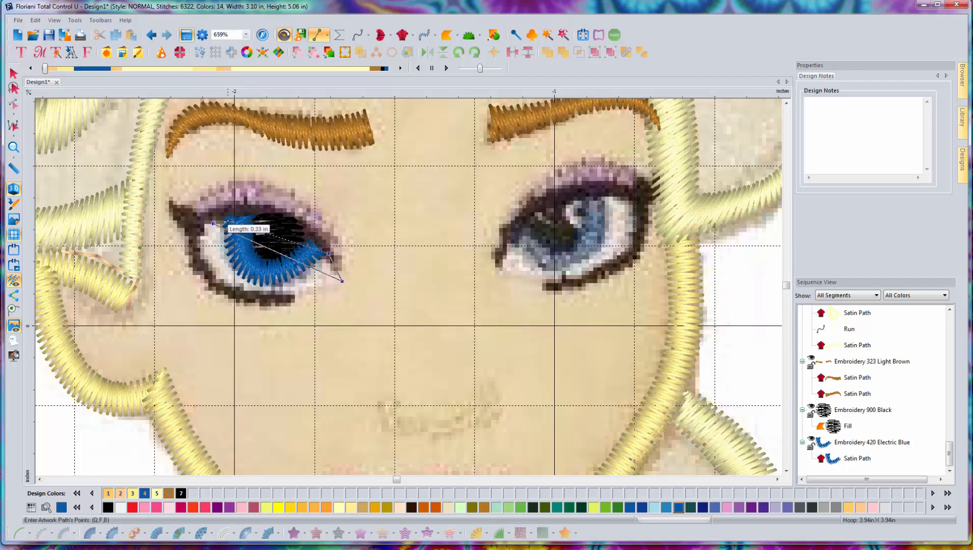
click(228, 219)
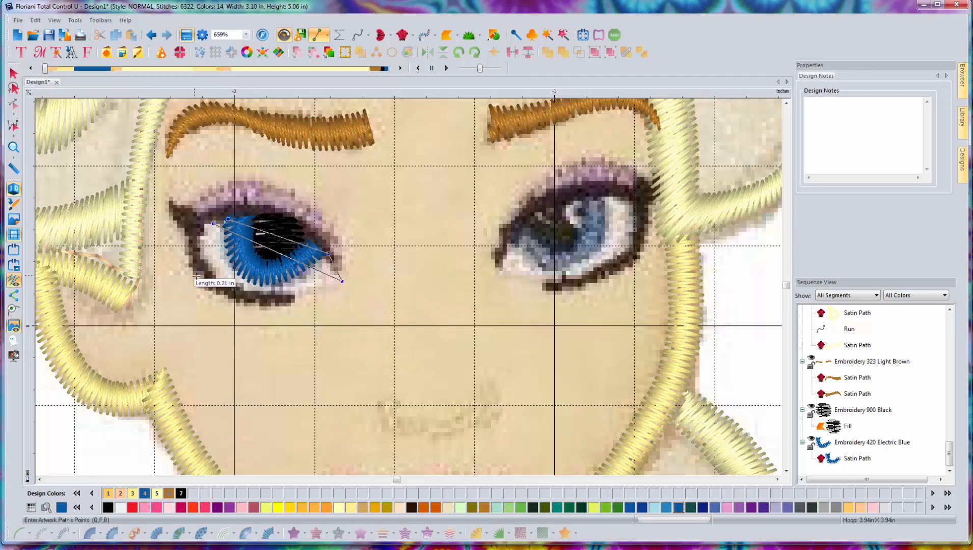
right_click(212, 279)
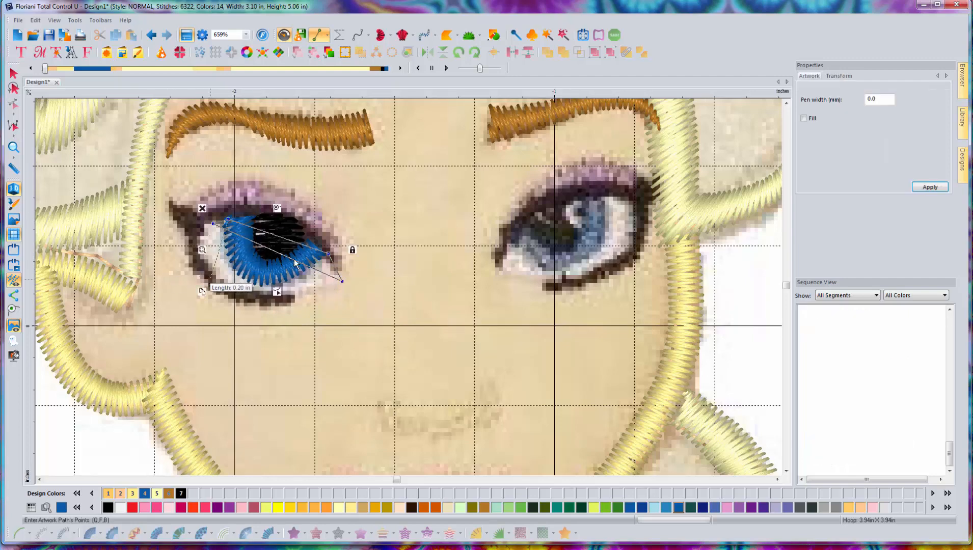
Step: Curve both long edges of the eye-white outline into a crescent around the iris and fine-tune its corner points
click(278, 291)
drag(277, 255, 259, 282)
drag(329, 256, 326, 252)
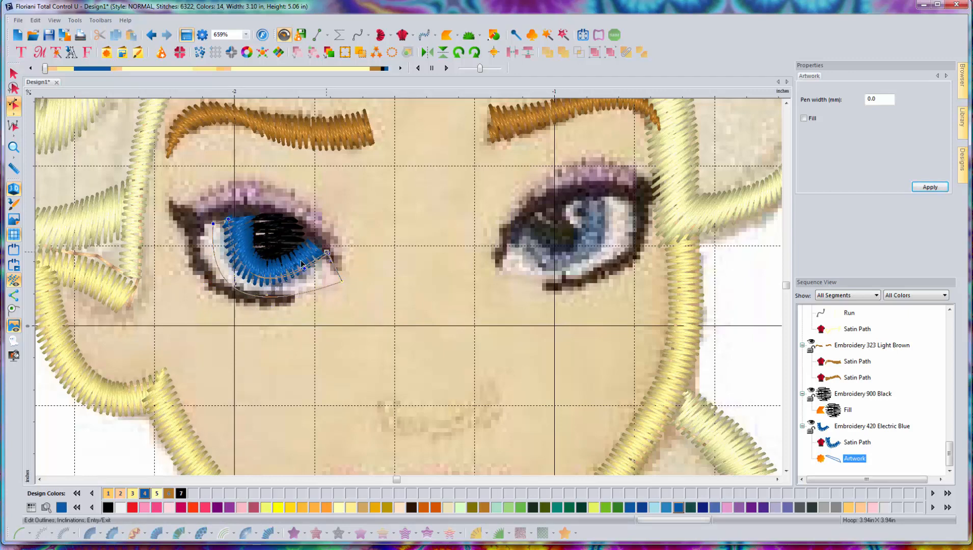
drag(213, 224, 212, 221)
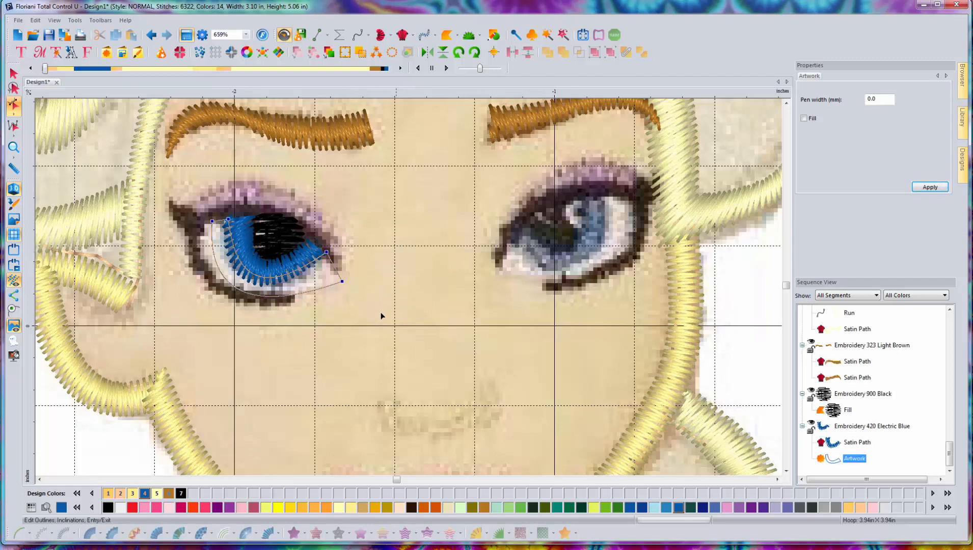
Step: Convert the eye-white outline to a satin path with inclination lines, recolor it to 1 White and generate the stitches
click(9, 74)
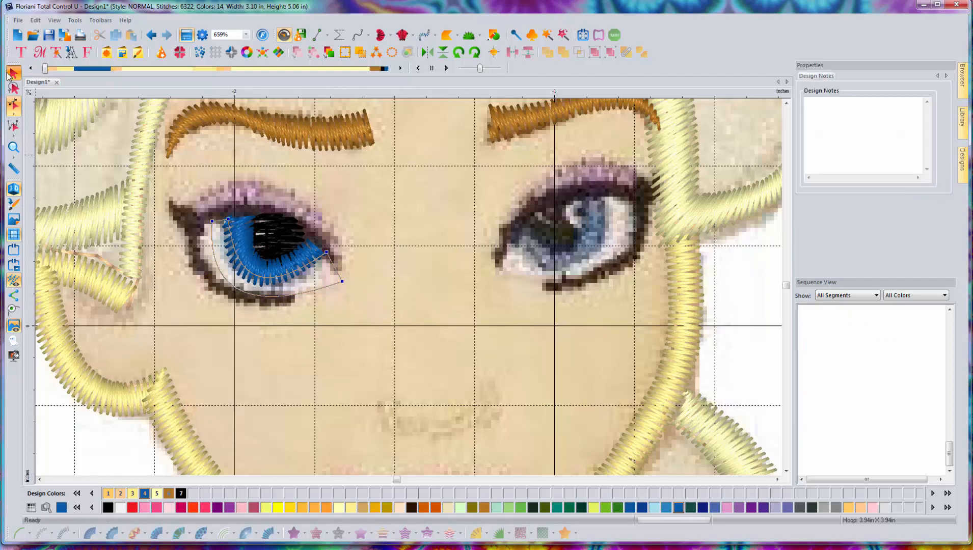
click(92, 532)
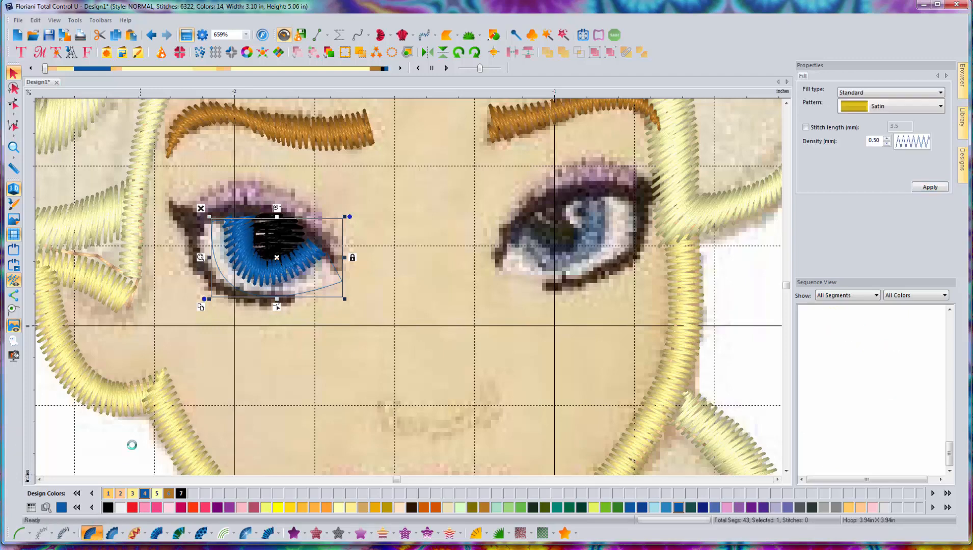
double_click(217, 247)
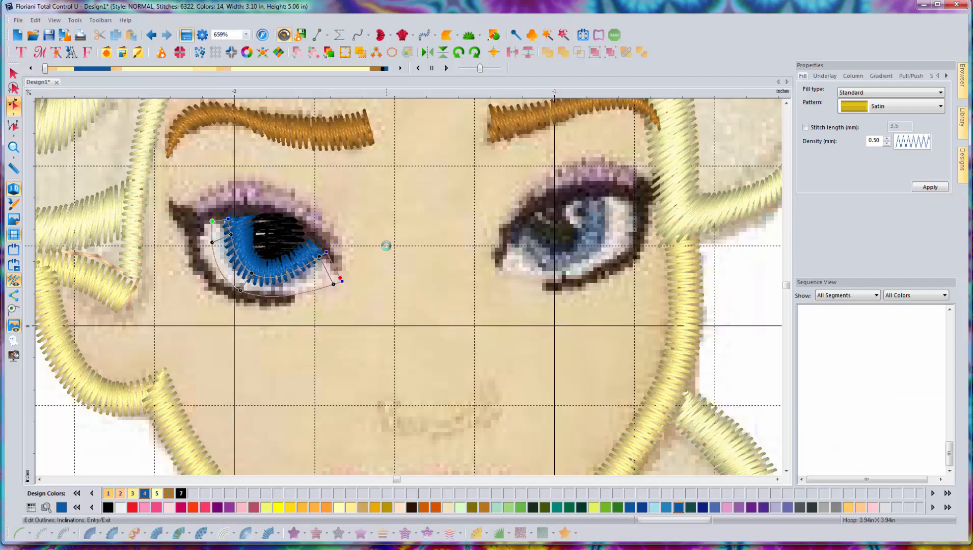
click(121, 507)
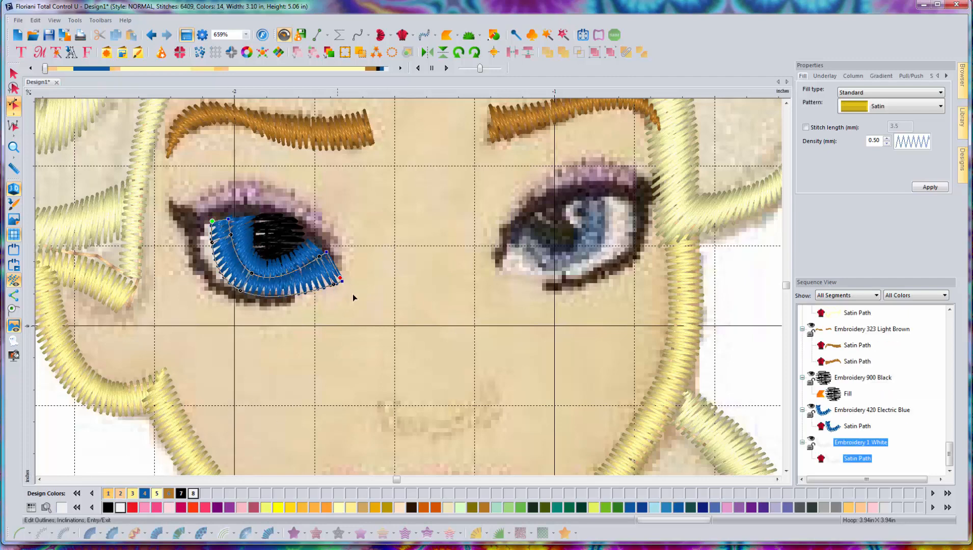
click(398, 236)
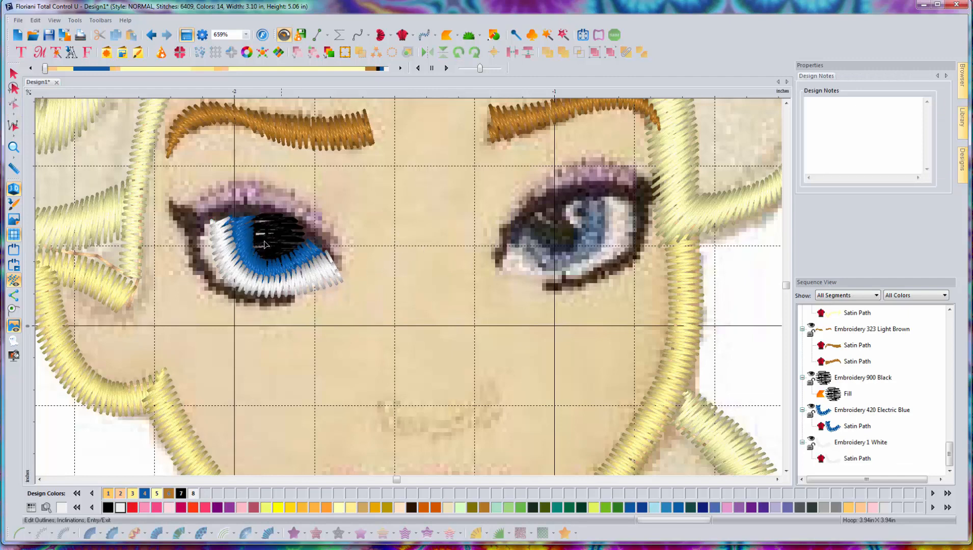
Step: With the 3D stitch view off, place manual zigzag stitches about 0.07 by 0.07 in over the pupil as a white highlight
click(15, 190)
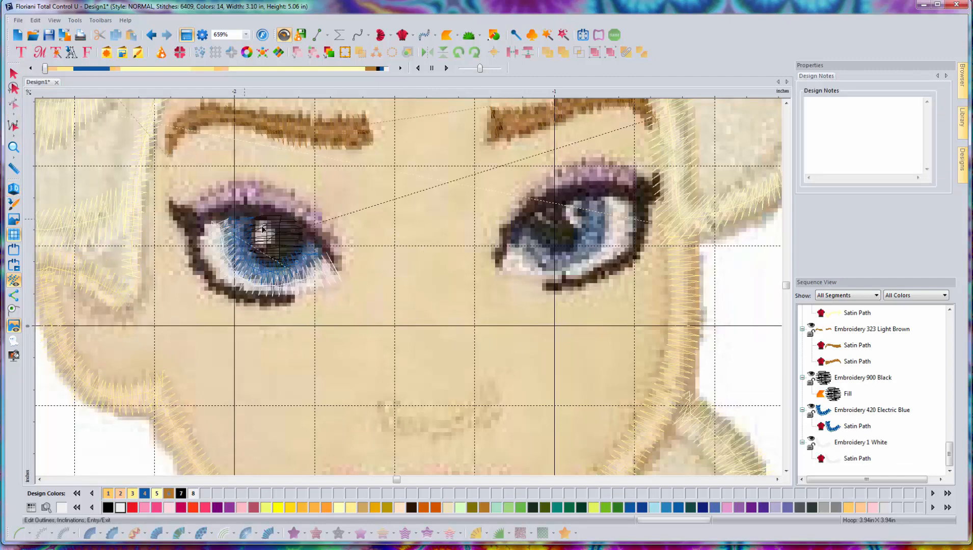
click(336, 37)
click(256, 222)
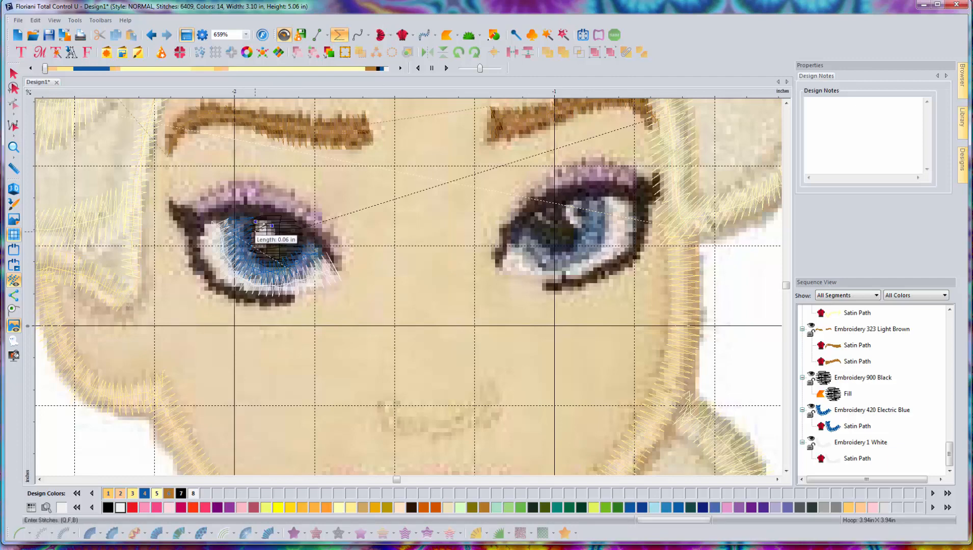
click(255, 231)
click(273, 231)
click(254, 238)
click(275, 240)
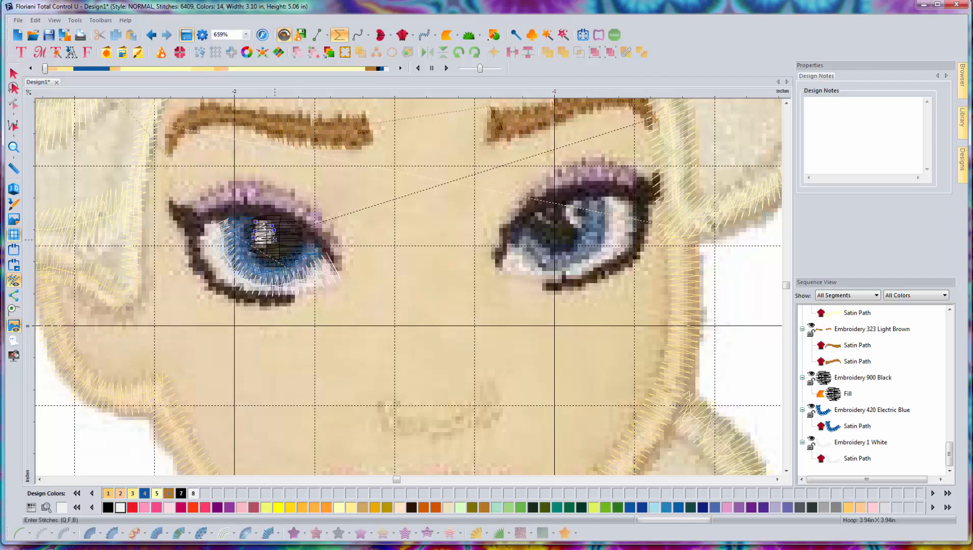
click(268, 246)
key(BackSpace)
click(258, 244)
key(Return)
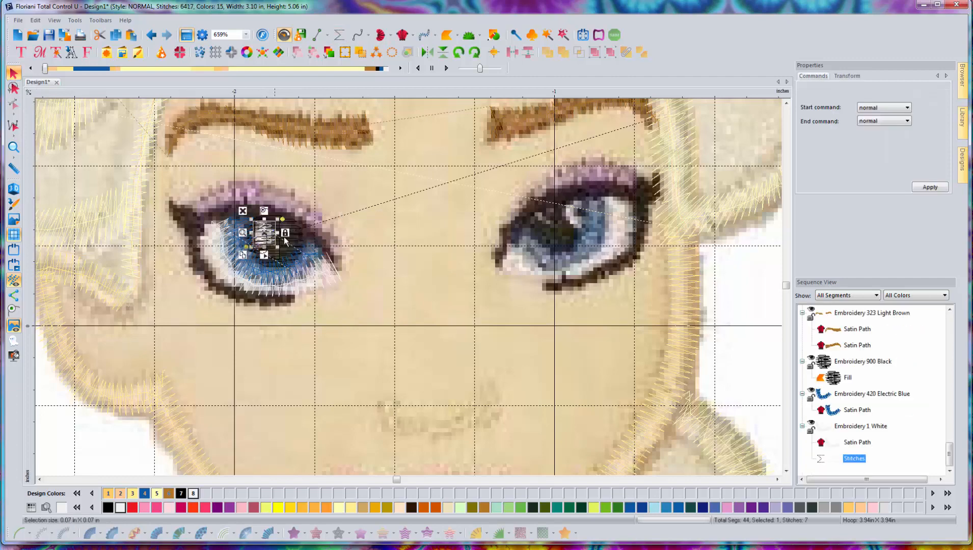
click(406, 223)
Step: Trace a rough four-point outline about 0.40 in wide for the left-hand eye's lower eyeliner, from the outer corner to its inner end
scroll(353, 243, down, 1)
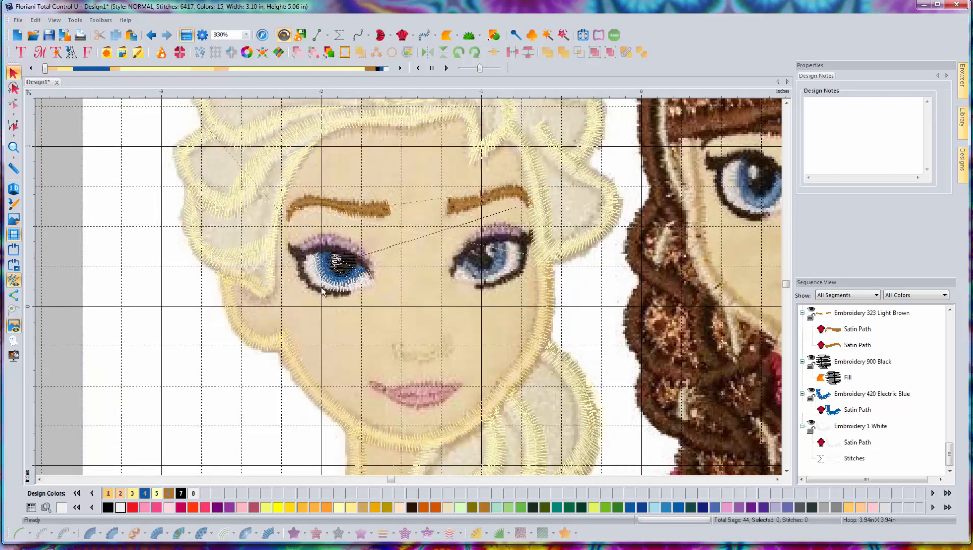
scroll(322, 291, up, 1)
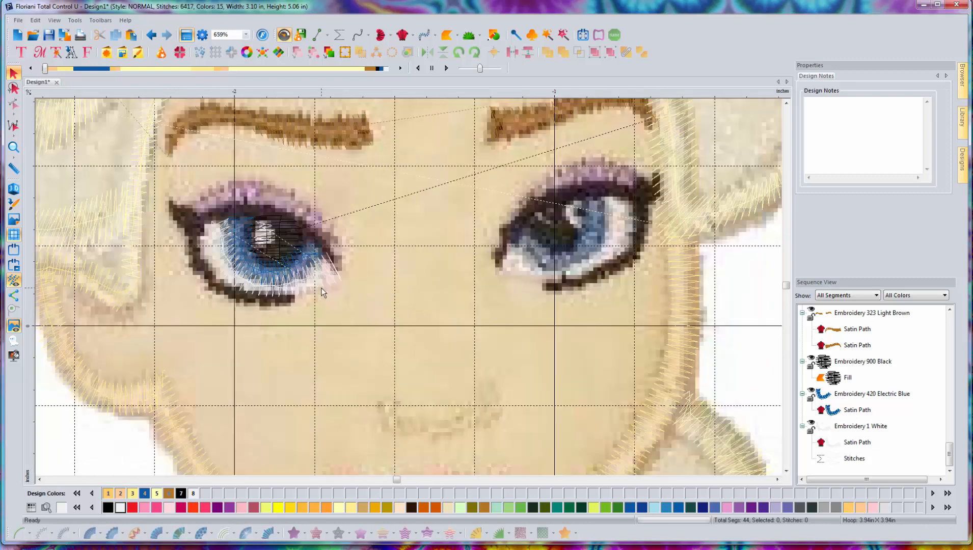
click(317, 34)
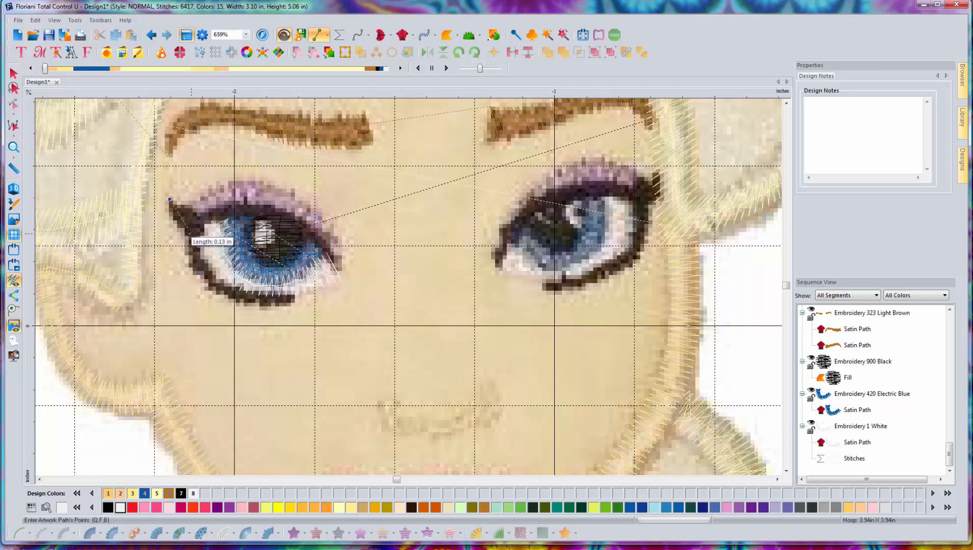
click(187, 233)
click(291, 306)
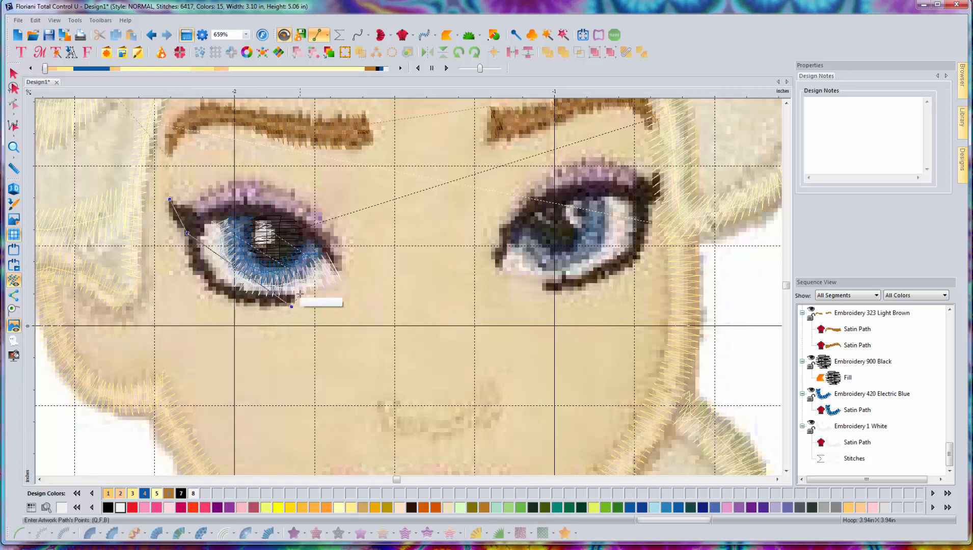
click(297, 291)
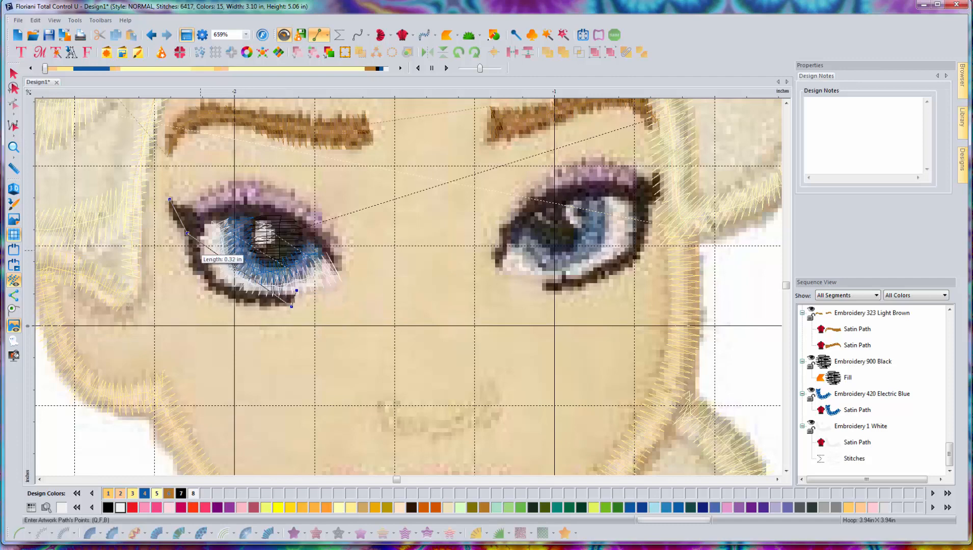
click(202, 225)
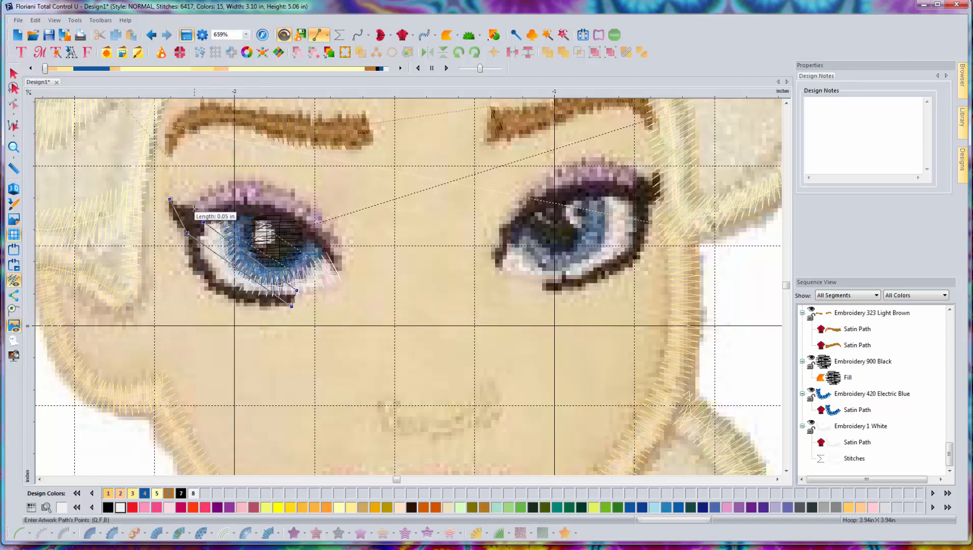
right_click(210, 235)
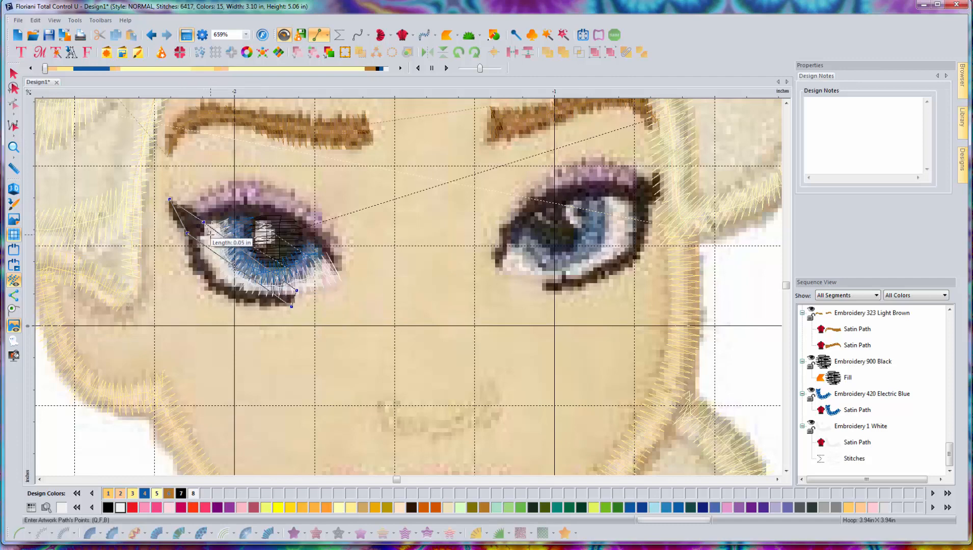
Step: Bend the two long edges of the lower eyeliner outline to follow the dark line beneath the eye
click(233, 319)
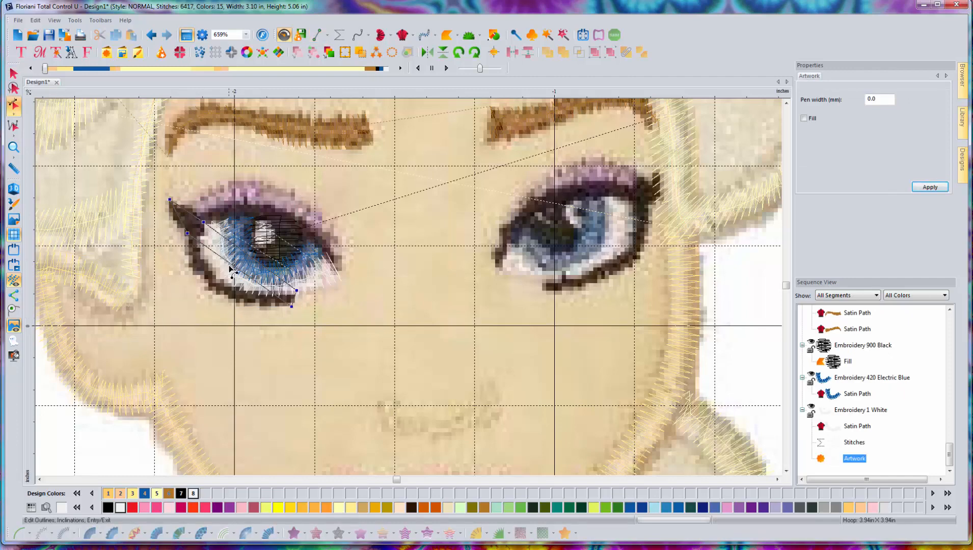
drag(232, 272, 219, 299)
drag(261, 274, 169, 218)
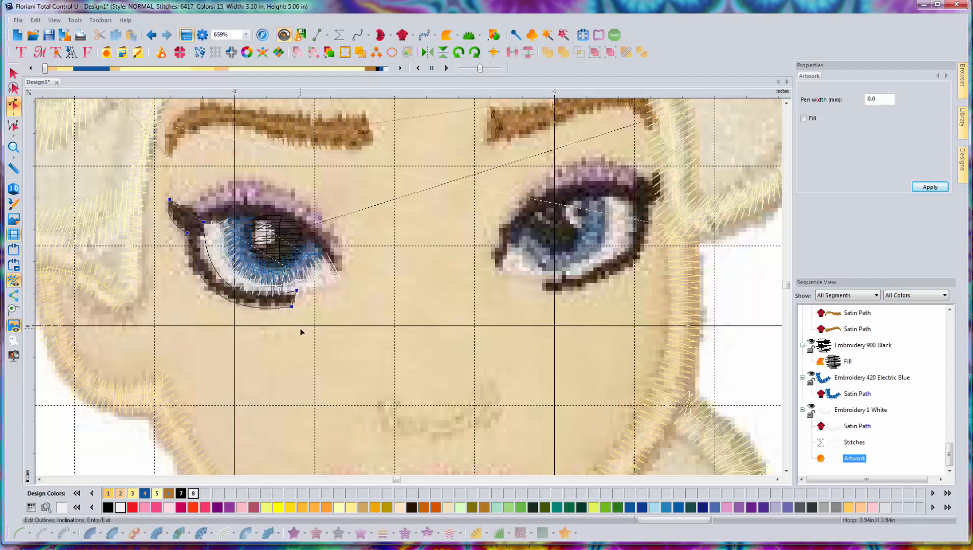
Step: Recolor the lower eyeliner outline to 900 Black and convert it to a satin path
click(15, 73)
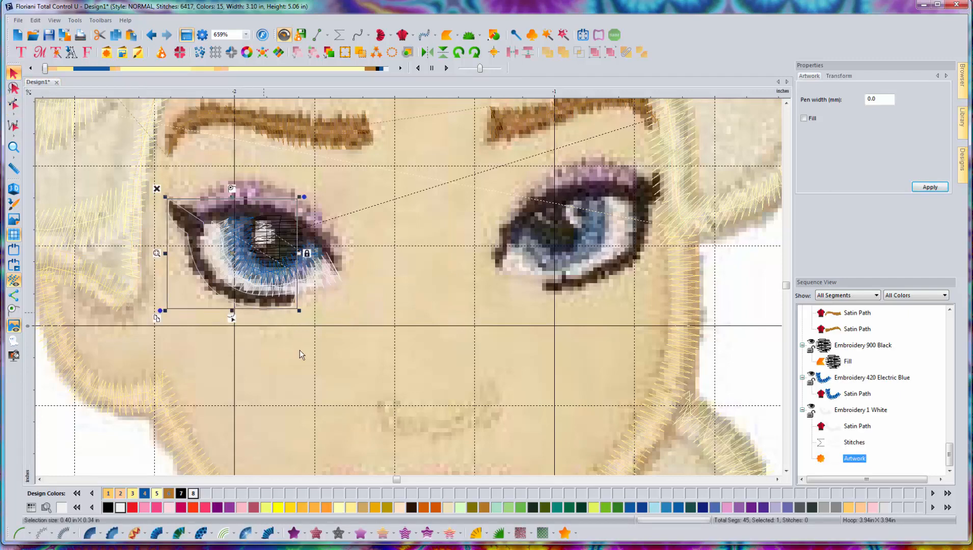
click(107, 507)
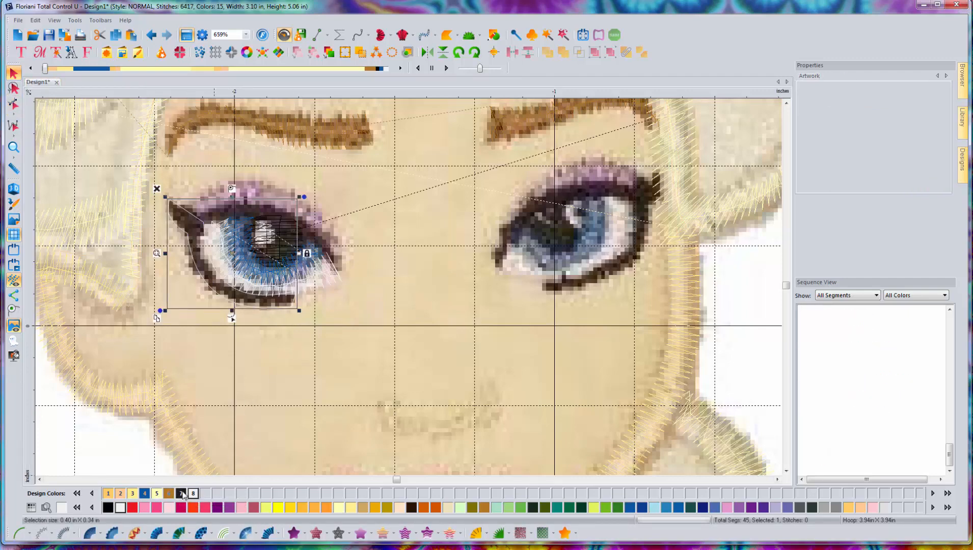
click(91, 533)
Step: Adjust the lower eyeliner's inclination at the outer corner, set its entry at the inner end and exit at the outer corner, and generate the stitches
click(196, 221)
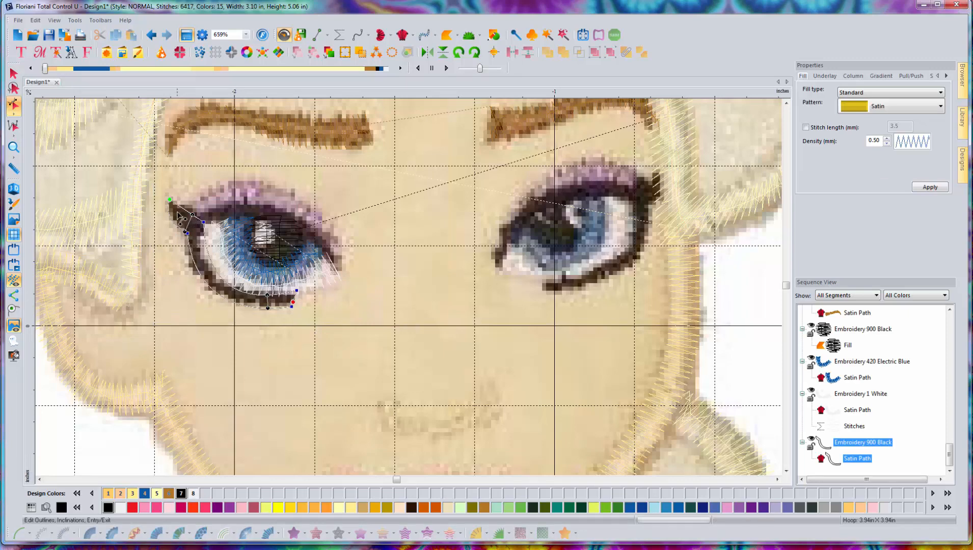
mouse_move(176, 206)
mouse_down()
mouse_move(274, 311)
mouse_move(183, 210)
mouse_move(199, 215)
mouse_up()
right_click(366, 190)
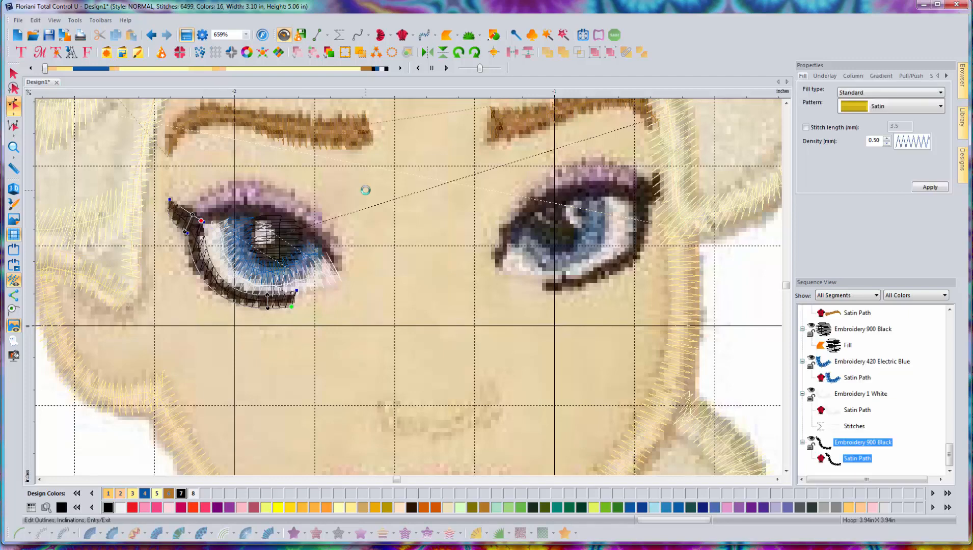
Step: Trace a rough four-point outline about 0.44 by 0.20 in for the left-hand eye's upper eyeliner, spanning both eye corners
click(316, 35)
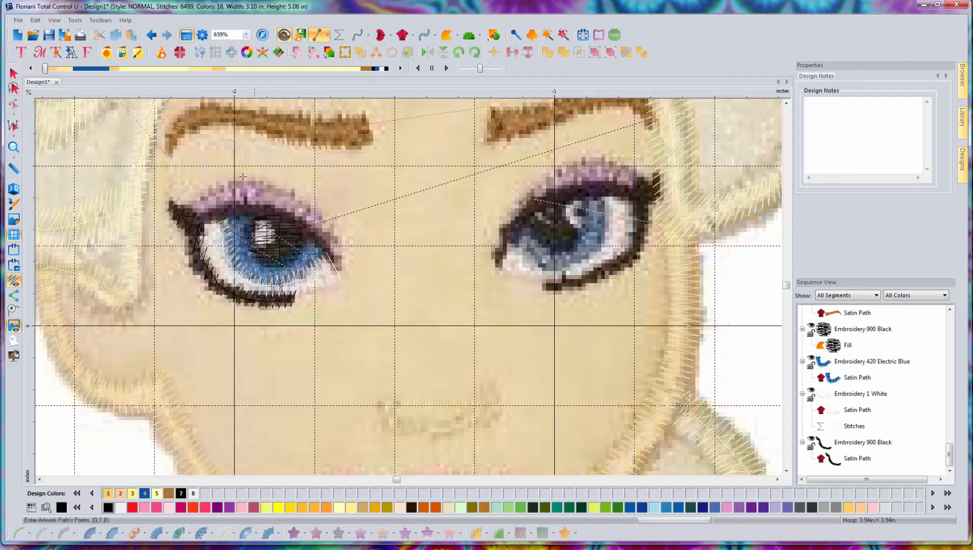
click(198, 214)
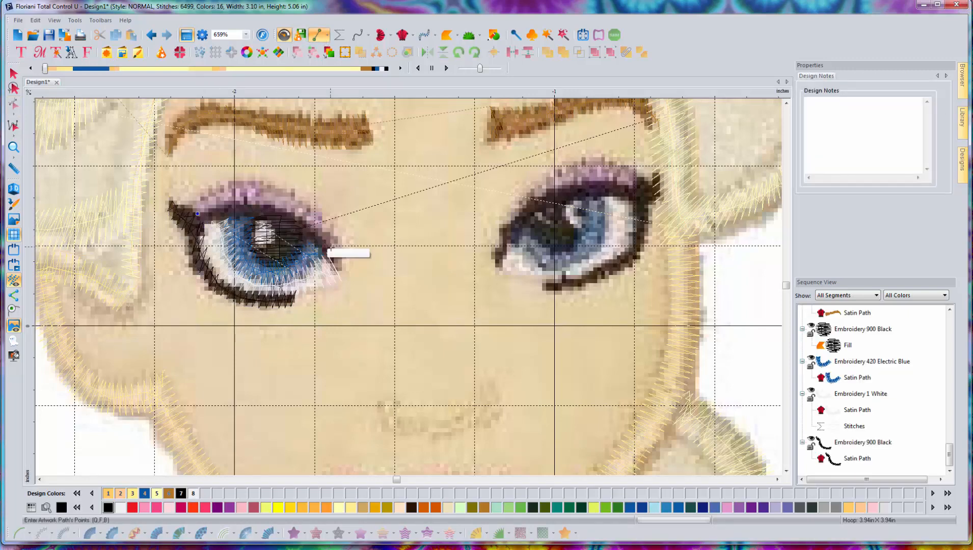
click(338, 252)
click(337, 276)
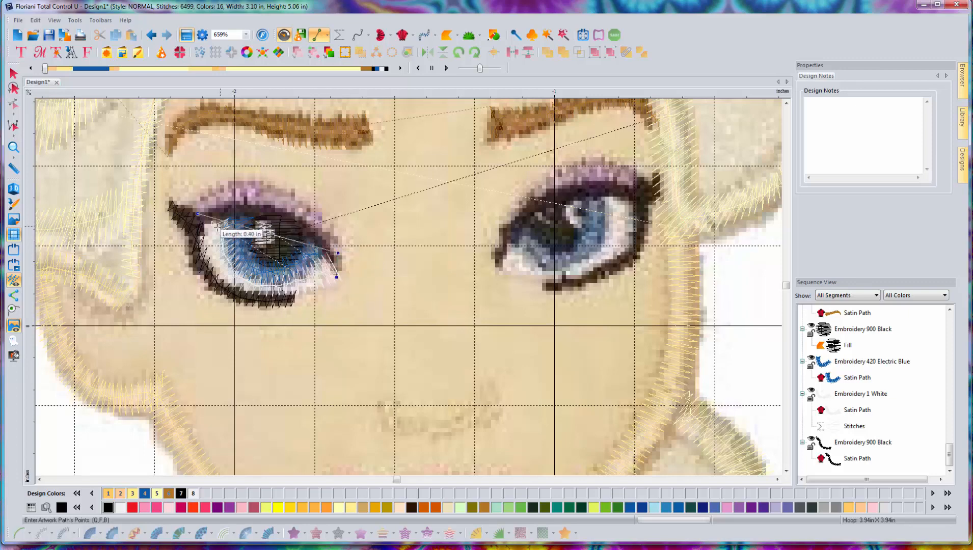
click(205, 225)
key(Return)
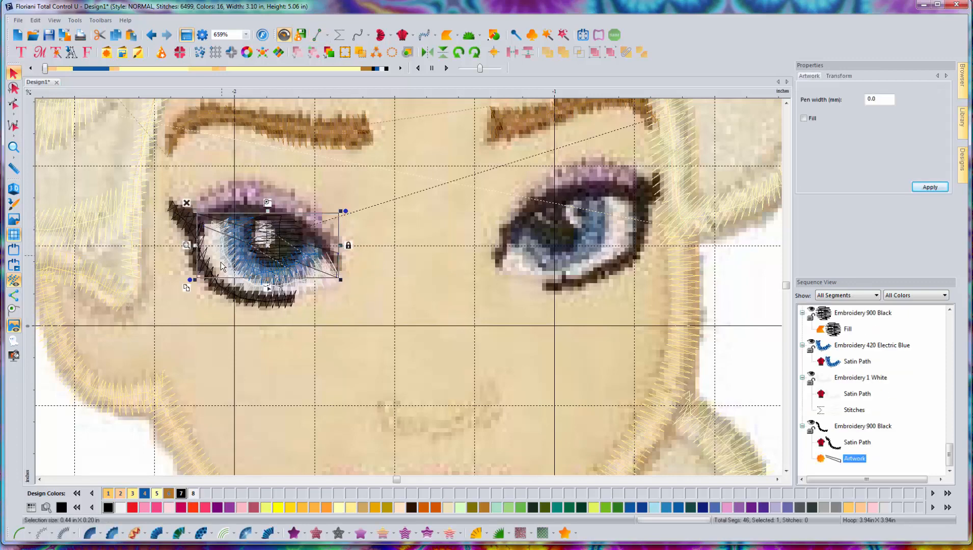
Step: Curve the upper and lower edges of the upper eyeliner outline into an arch over the eye
key(h)
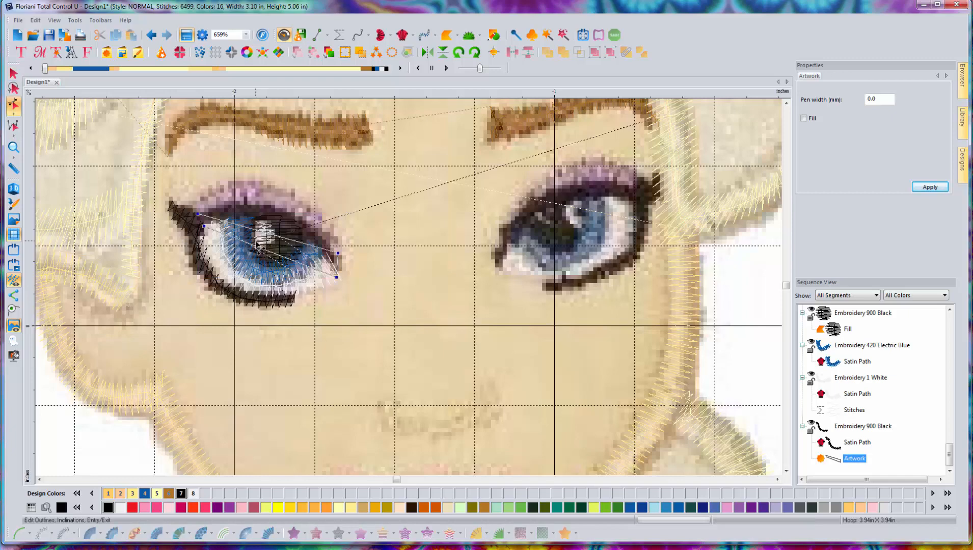
drag(261, 235, 246, 198)
drag(253, 245, 267, 222)
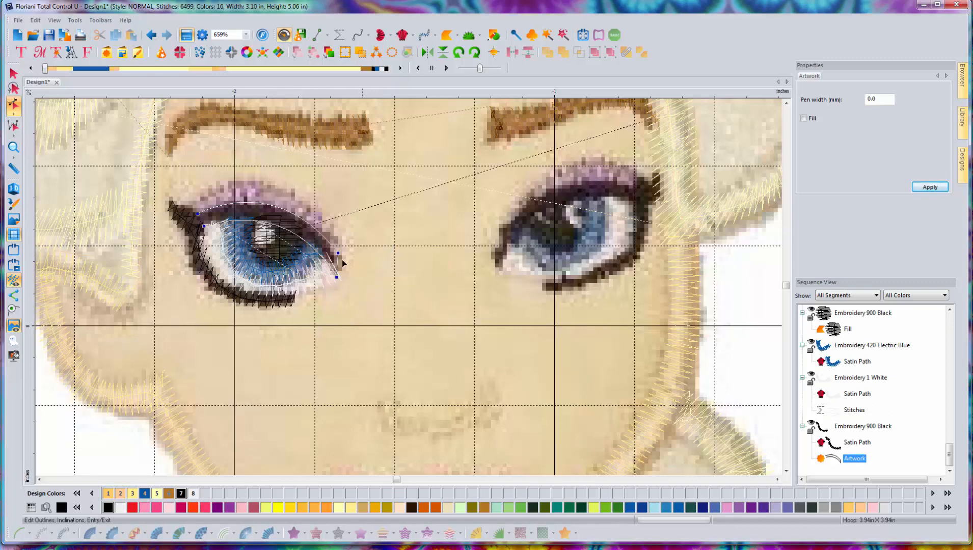
Step: Convert the left-hand eye's upper eyeliner outline to a satin path running from the outer to the inner corner and generate its stitches
click(14, 73)
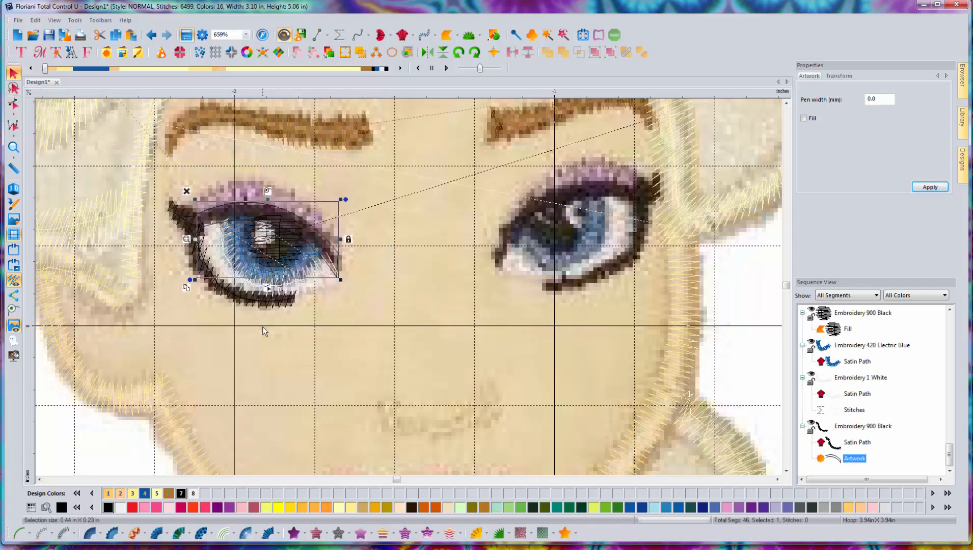
click(90, 533)
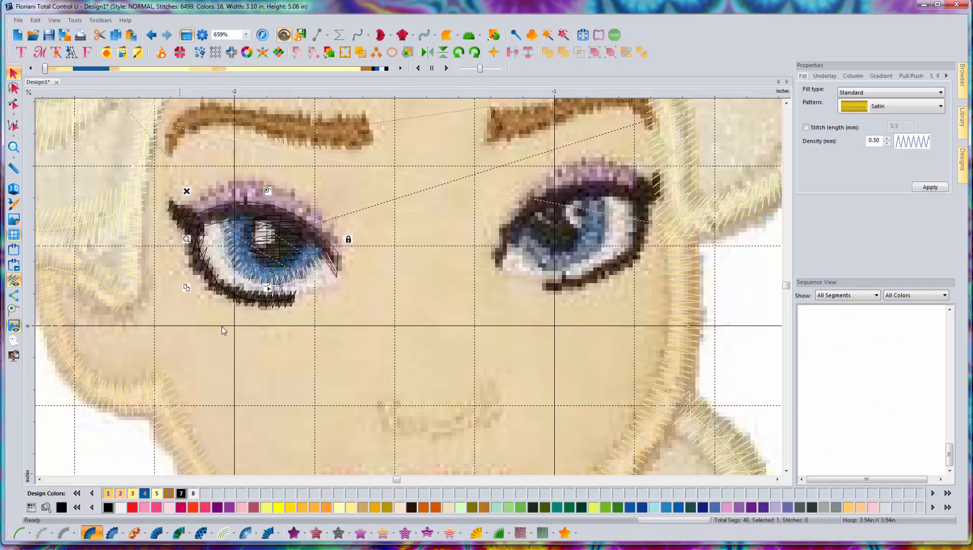
click(218, 221)
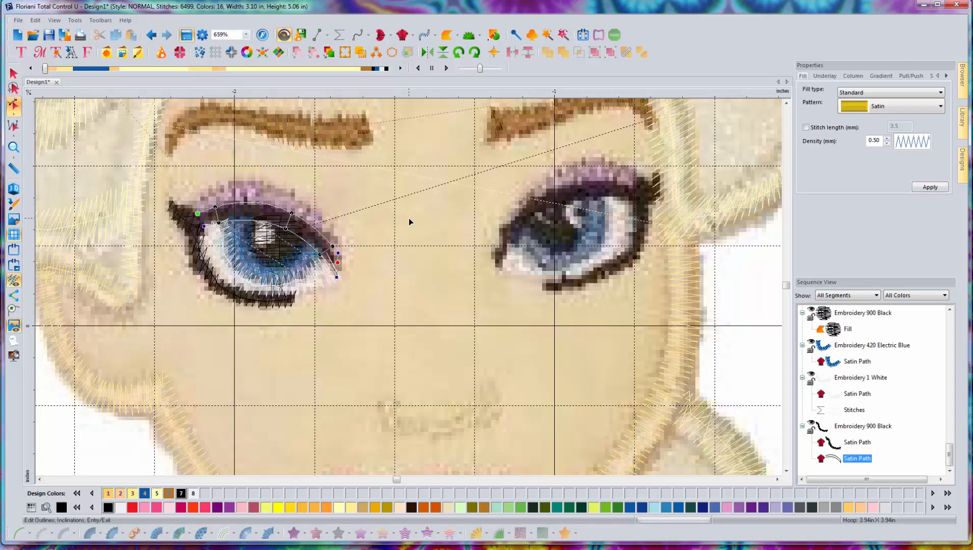
key(Escape)
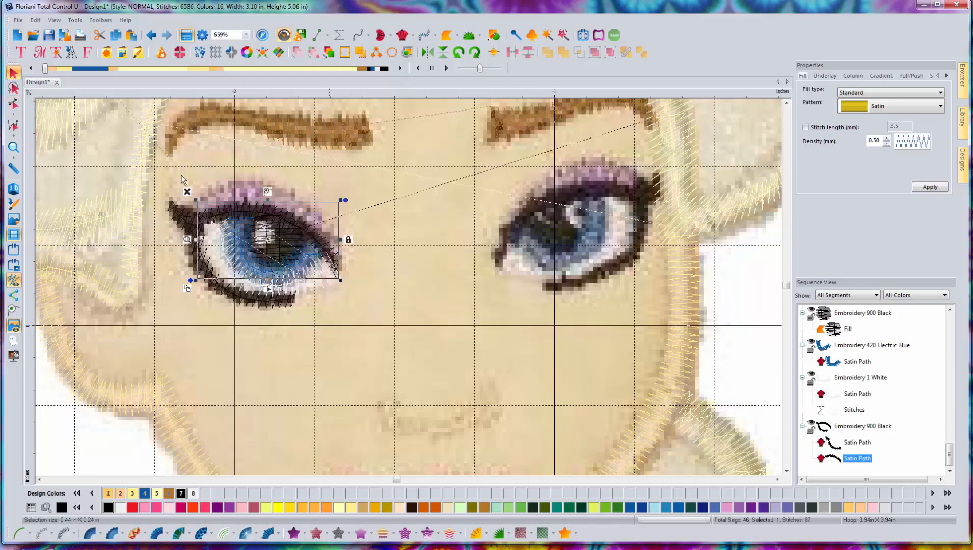
click(416, 265)
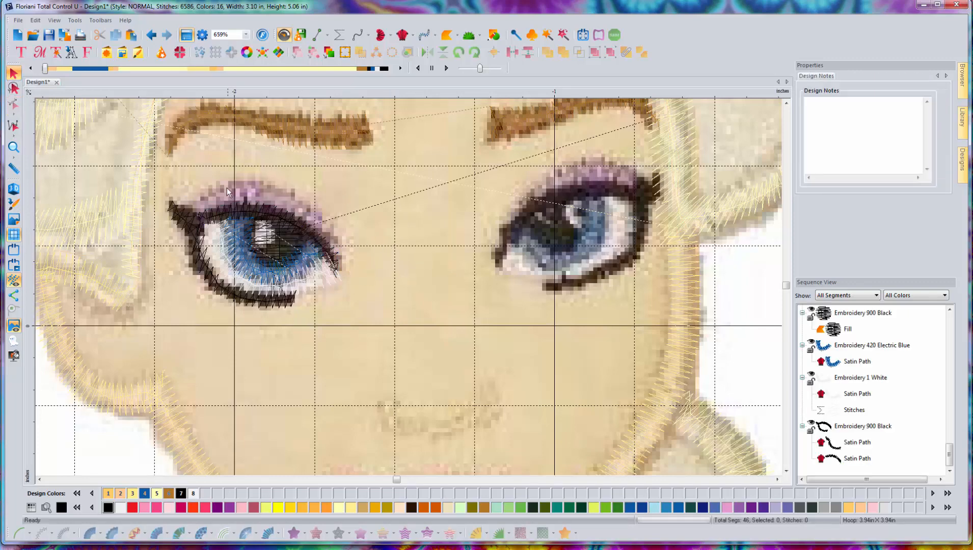
Step: Trace a rough four-point outline about 0.47 by 0.17 in for the left-hand eye's eyeshadow, just above the upper eyeliner
click(318, 35)
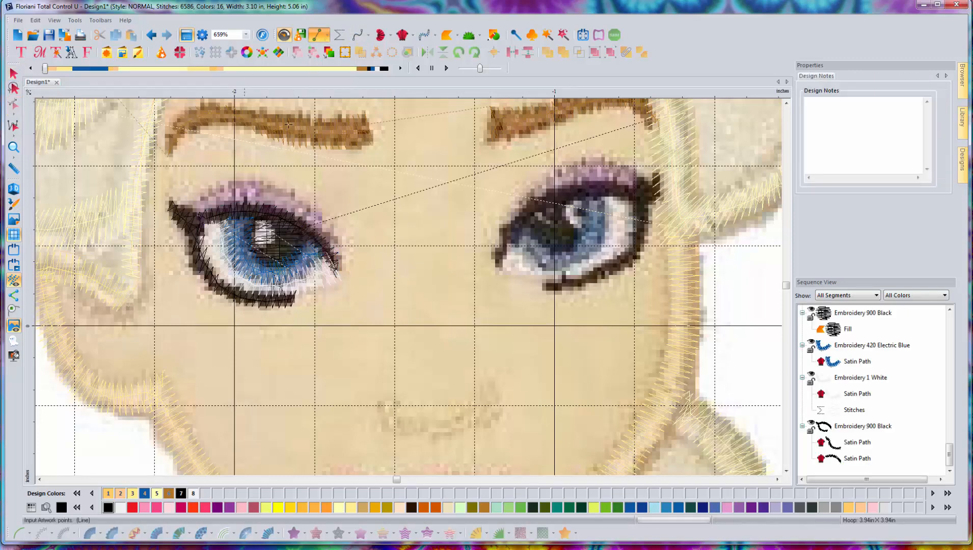
click(191, 205)
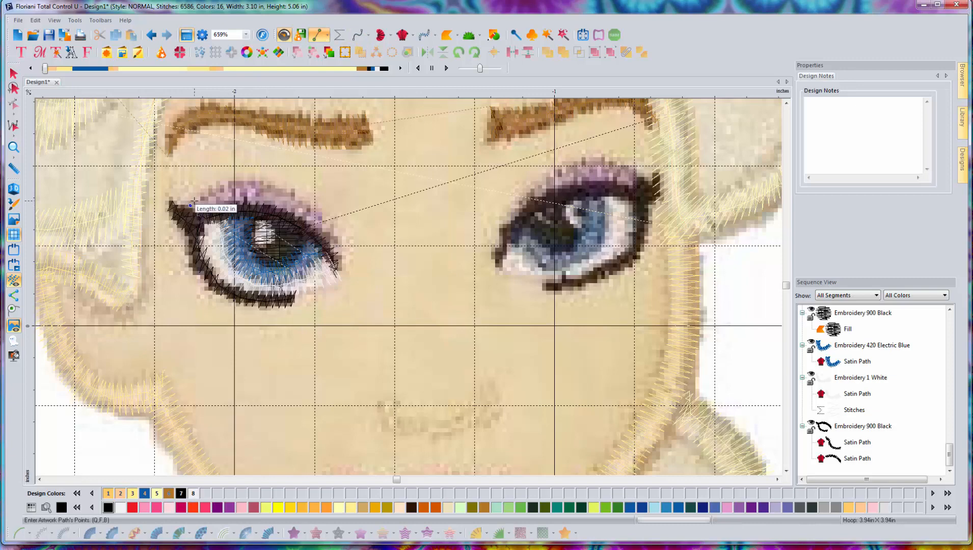
click(342, 237)
click(341, 260)
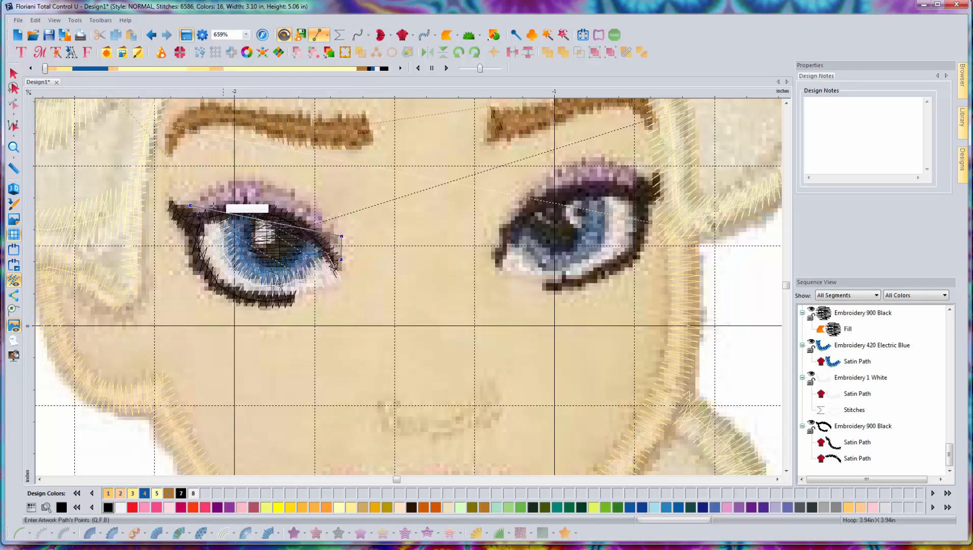
click(201, 217)
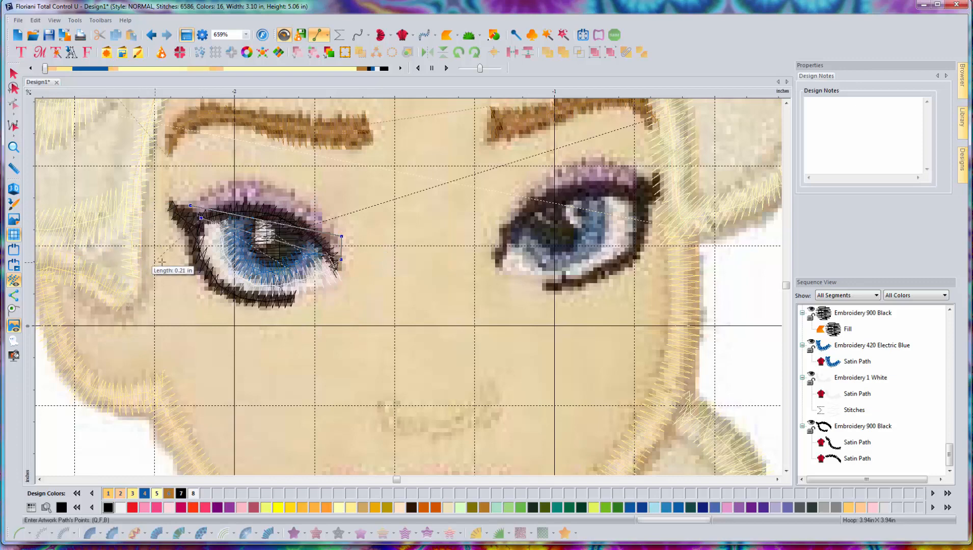
key(Return)
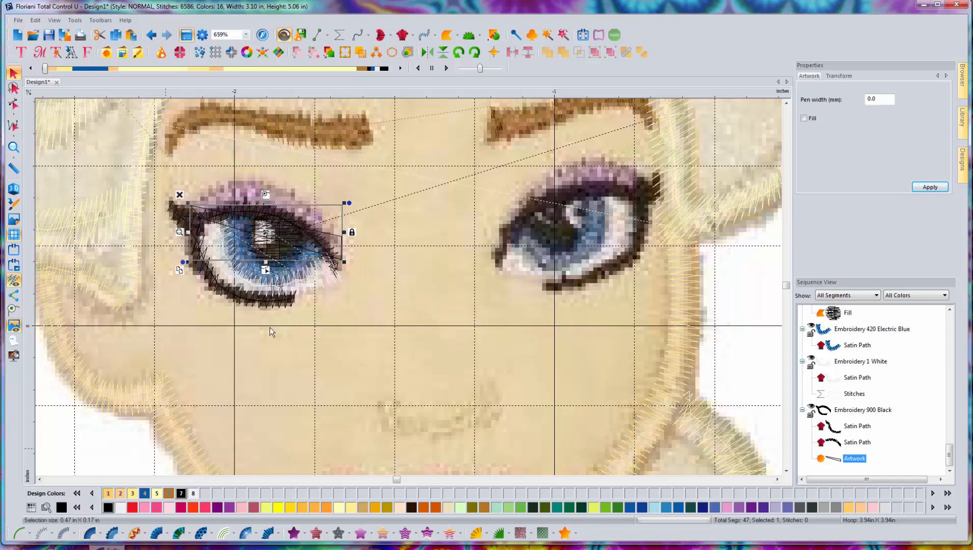
Step: Curve the upper and lower edges of the eyeshadow outline into an arch following the eyelid, about 0.47 by 0.25 in overall
click(266, 271)
mouse_move(266, 220)
mouse_down()
mouse_move(267, 180)
mouse_move(255, 216)
mouse_move(261, 207)
mouse_up()
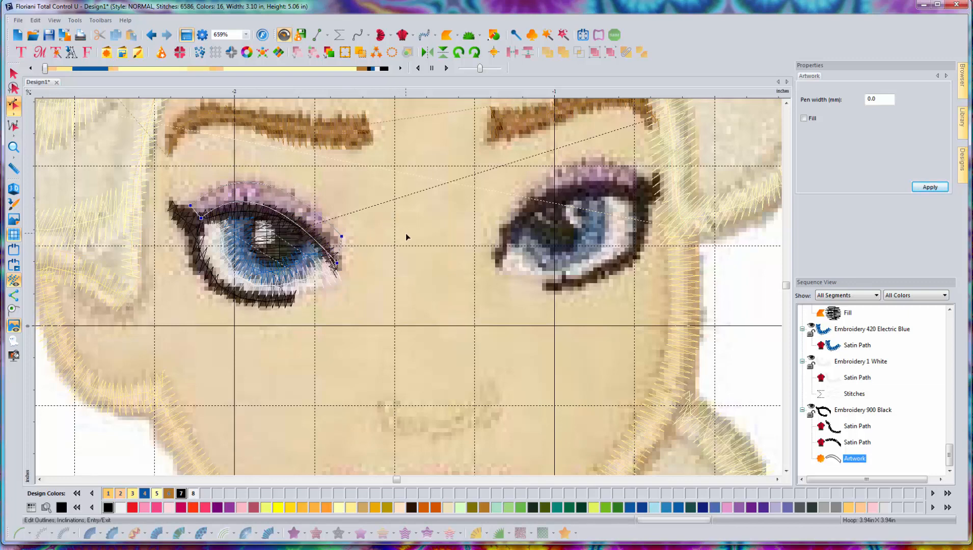
click(18, 75)
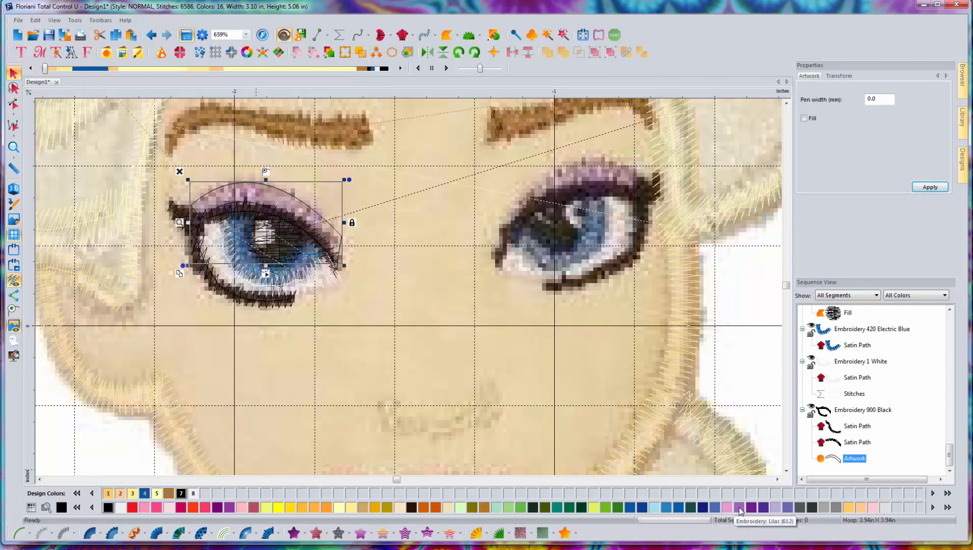
Step: Recolor the eyeshadow outline to 612 Lilac, convert it to a satin path and generate its stitches
click(738, 508)
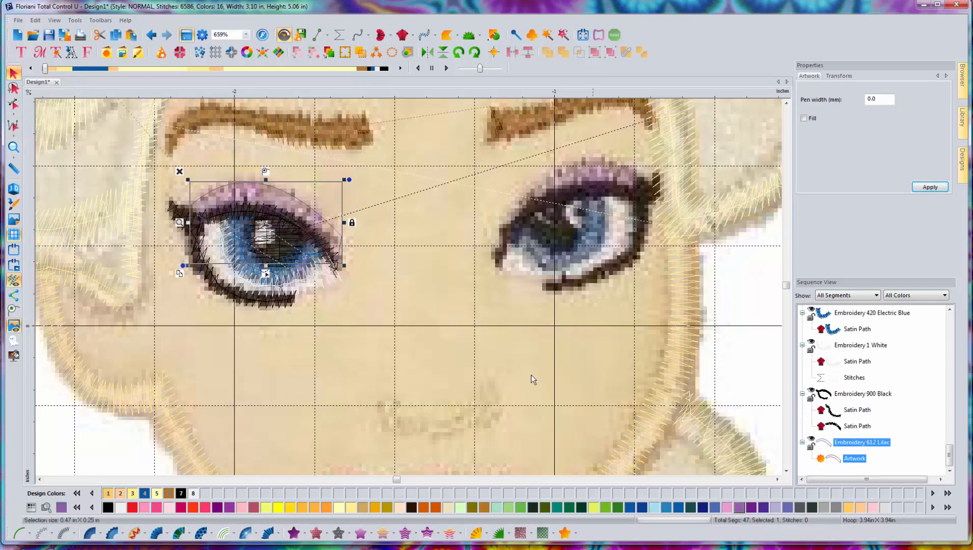
click(91, 533)
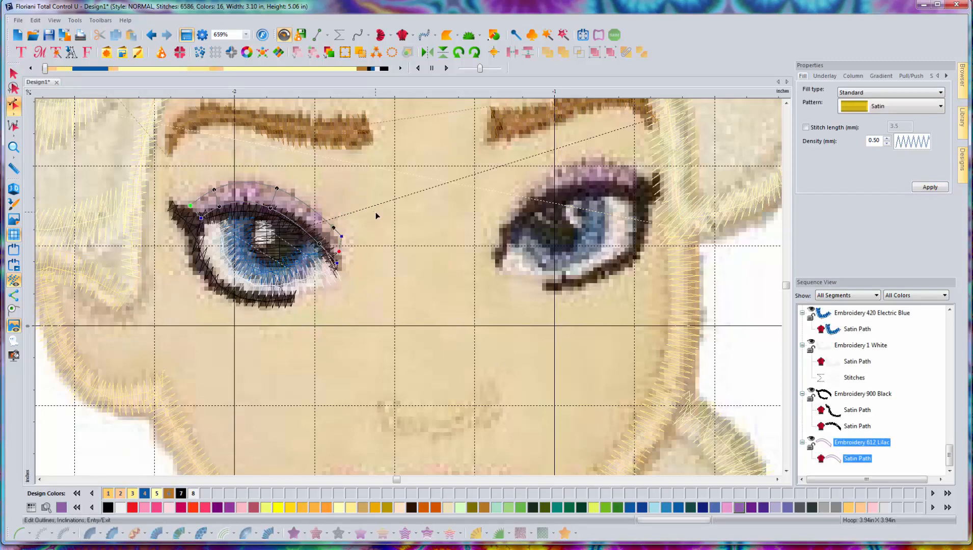
key(Return)
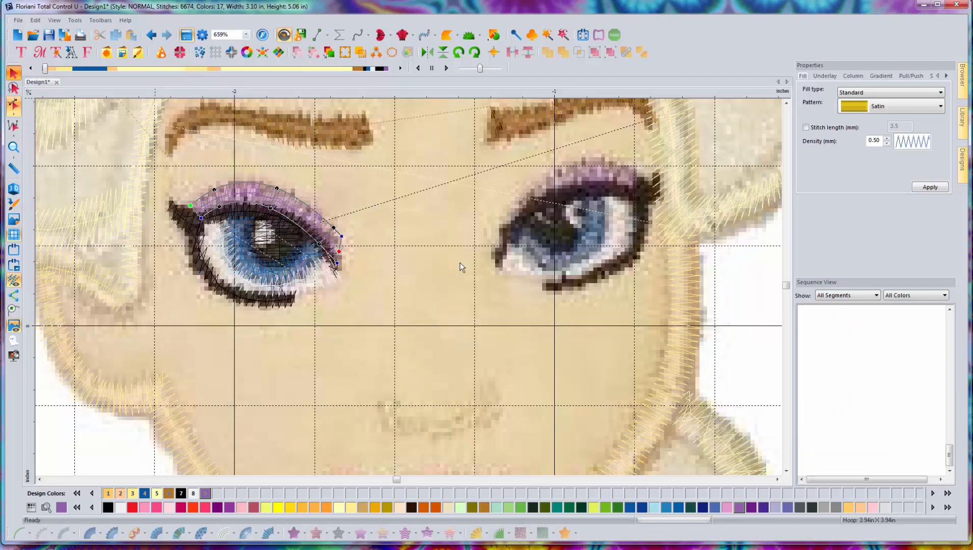
click(427, 237)
Step: Turn on the 3D stitch view and select all left-hand eye segments, from the black pupil fill through the Lilac satin path
scroll(423, 243, down, 1)
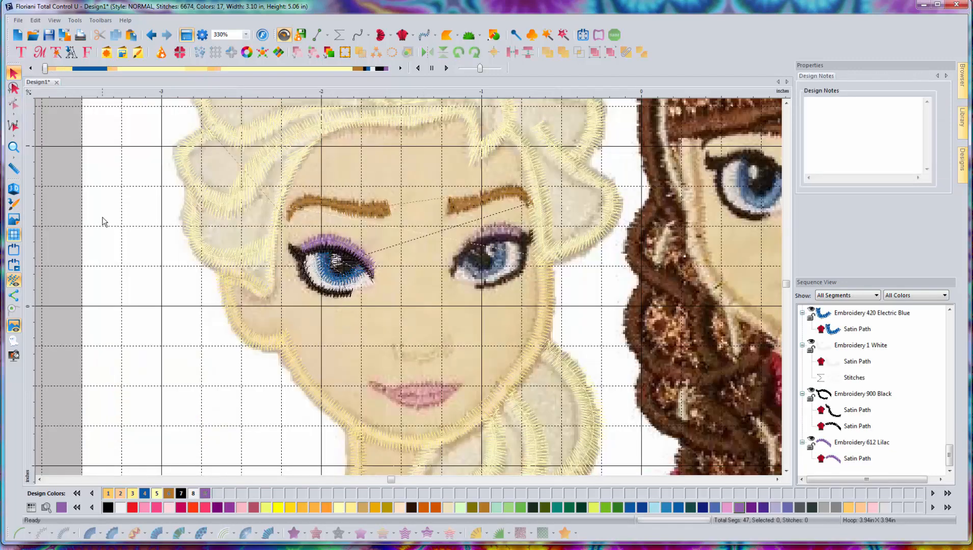
click(18, 189)
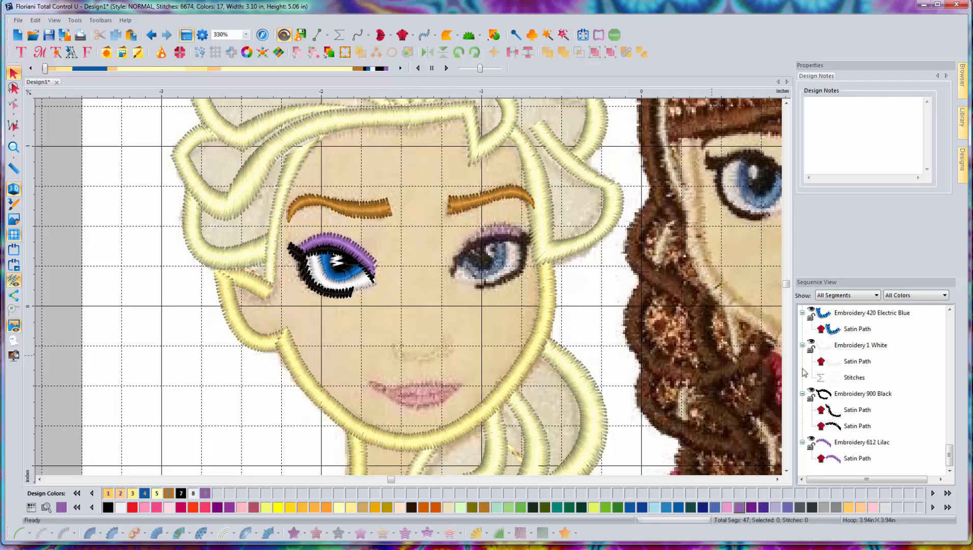
scroll(861, 376, up, 2)
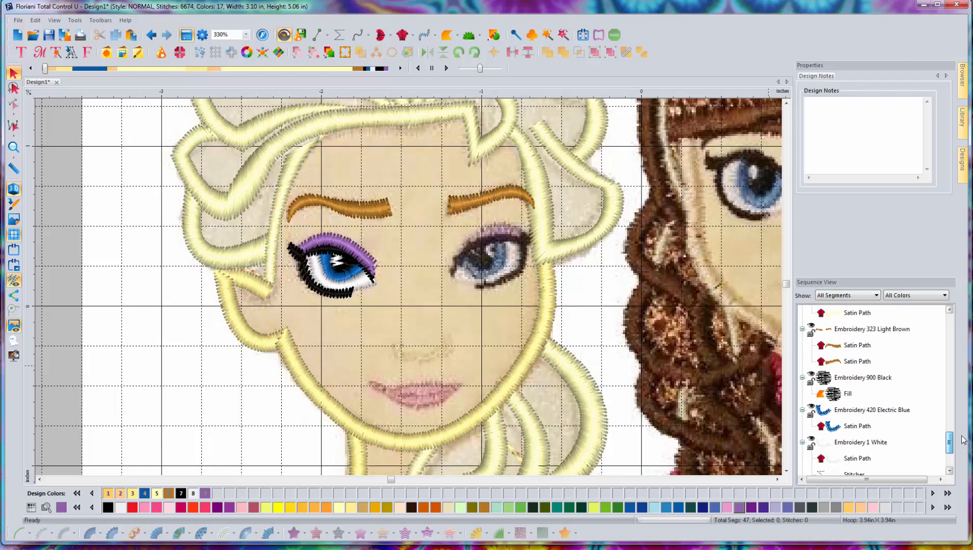
click(861, 378)
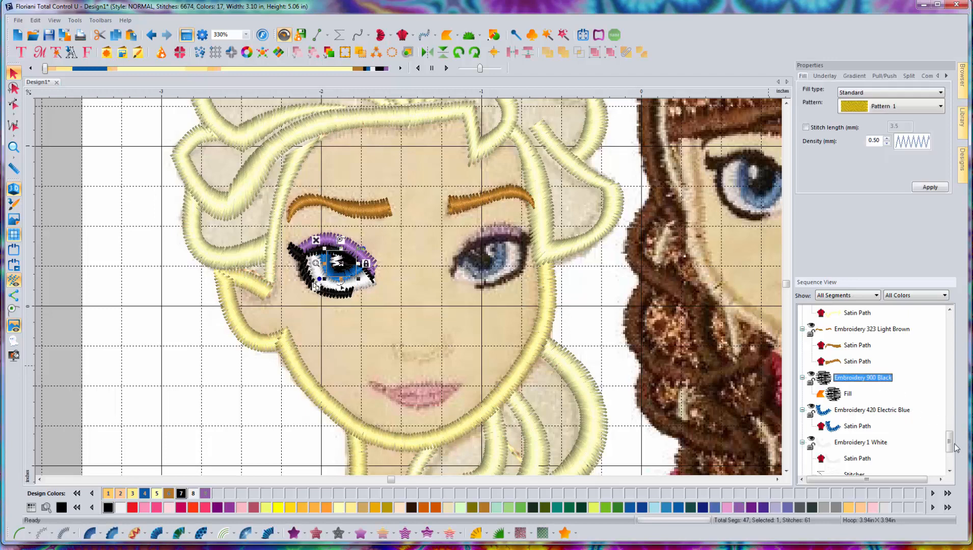
drag(952, 446, 953, 461)
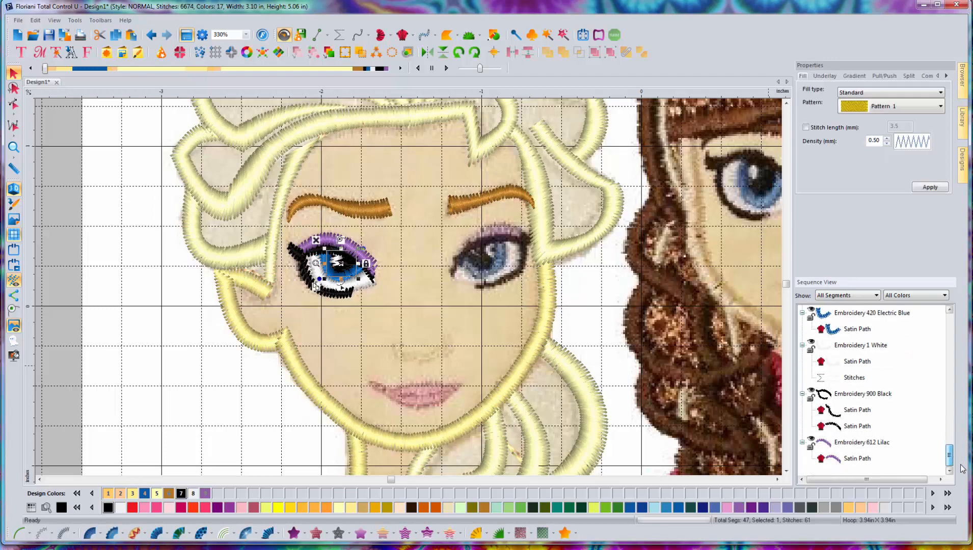
shift+click(859, 459)
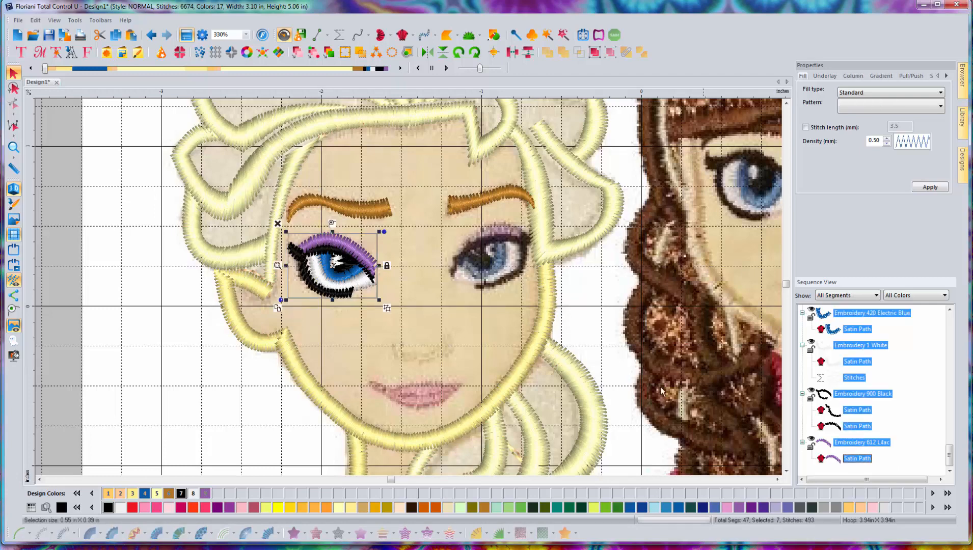
Step: Place a horizontally flipped copy of the selected eye over the right-hand eye in the artwork
click(116, 34)
click(136, 36)
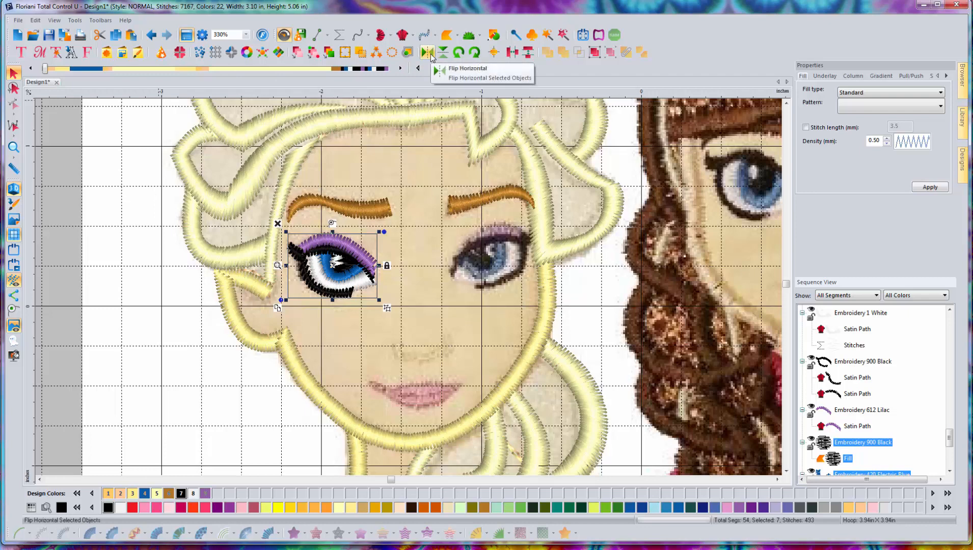
click(427, 53)
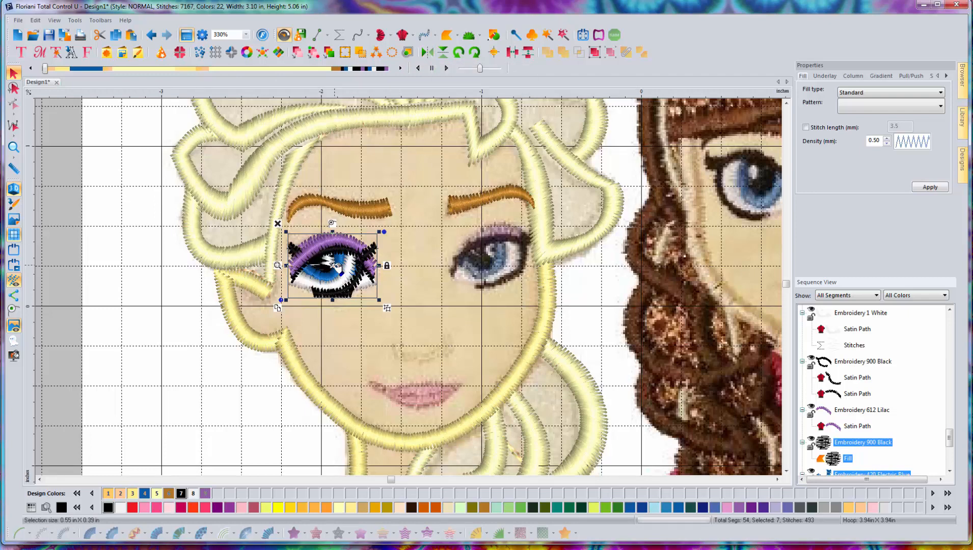
drag(336, 266, 498, 260)
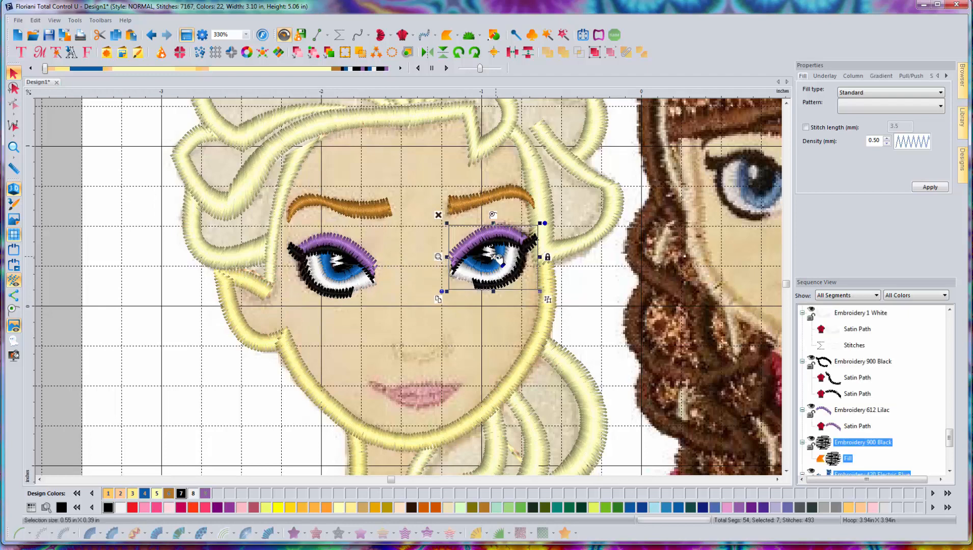
click(397, 305)
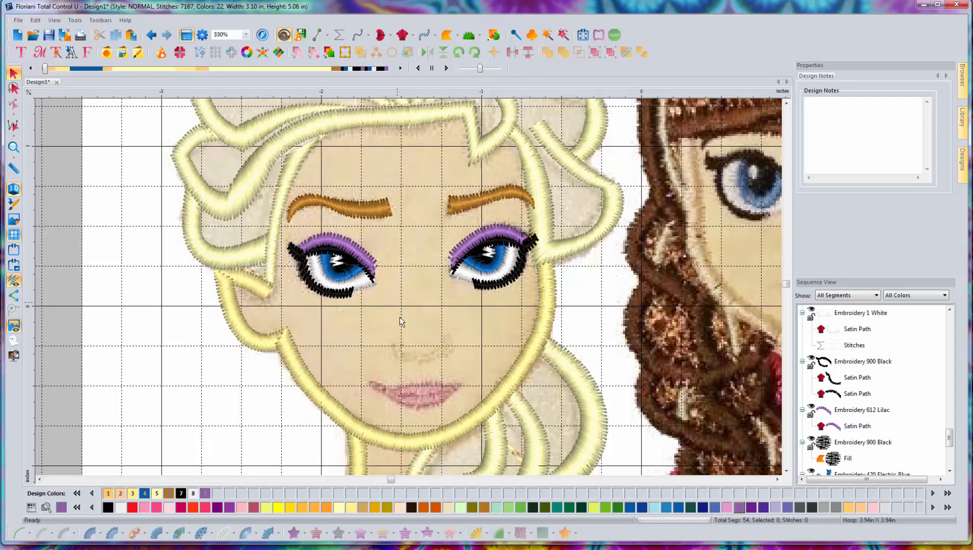
Step: Draw an open four-point artwork line along the underside of the nose, from one nostril to the other
click(317, 35)
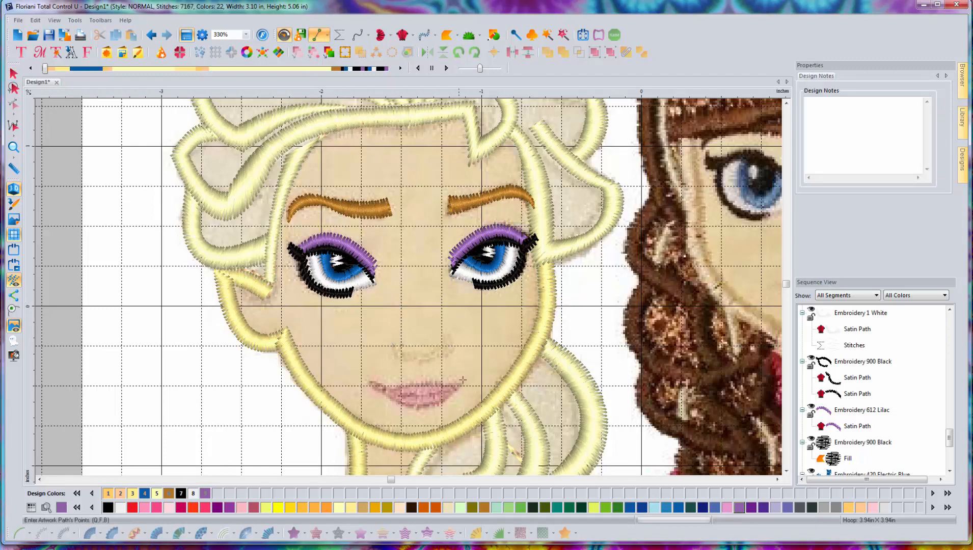
scroll(412, 373, up, 2)
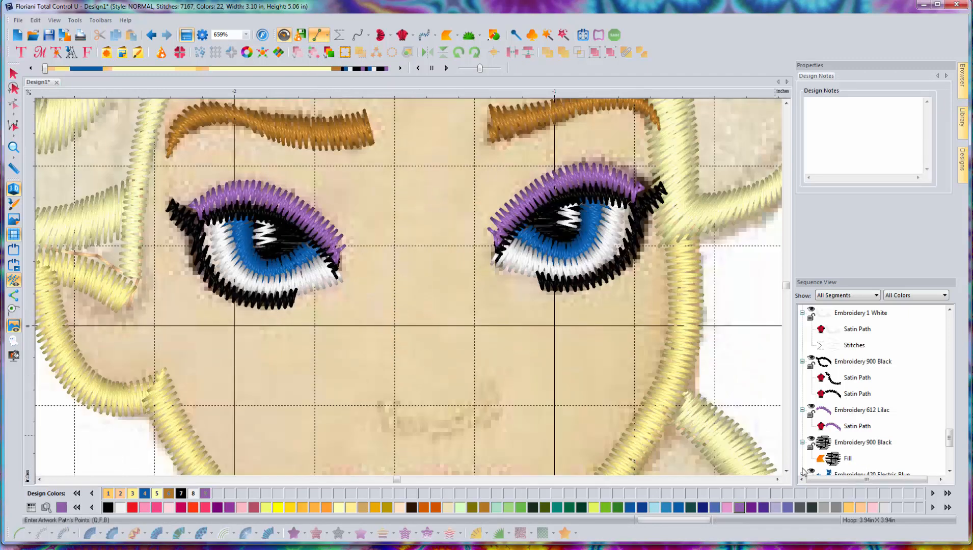
click(786, 472)
click(786, 472)
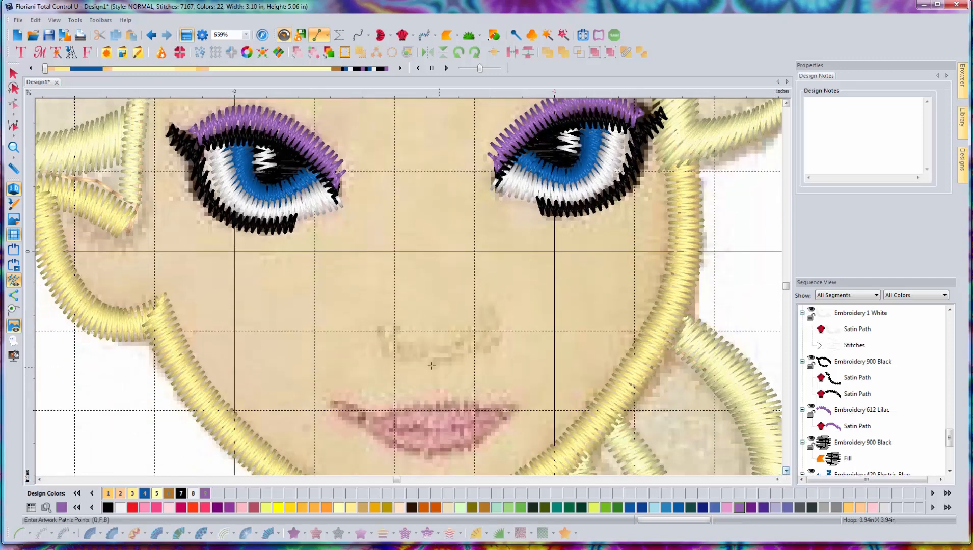
click(389, 328)
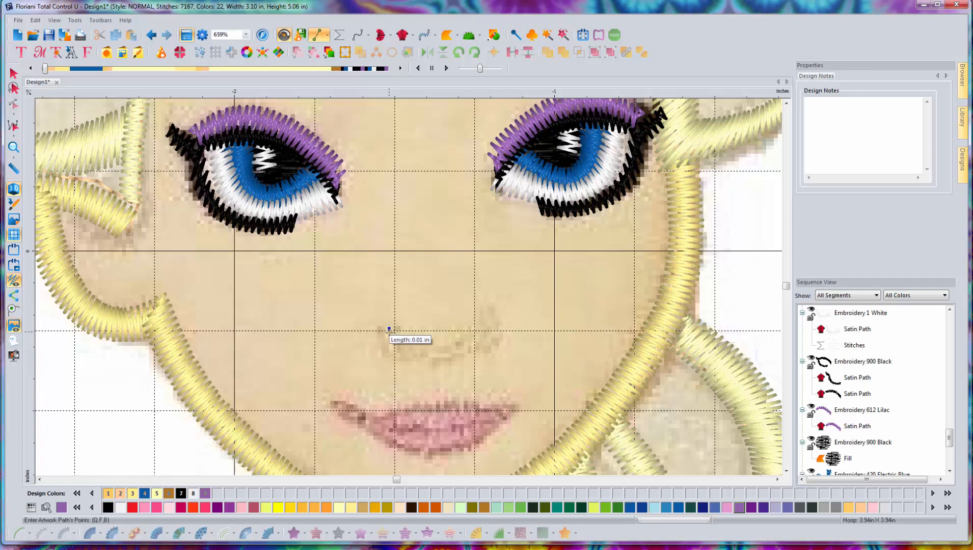
click(417, 350)
click(469, 347)
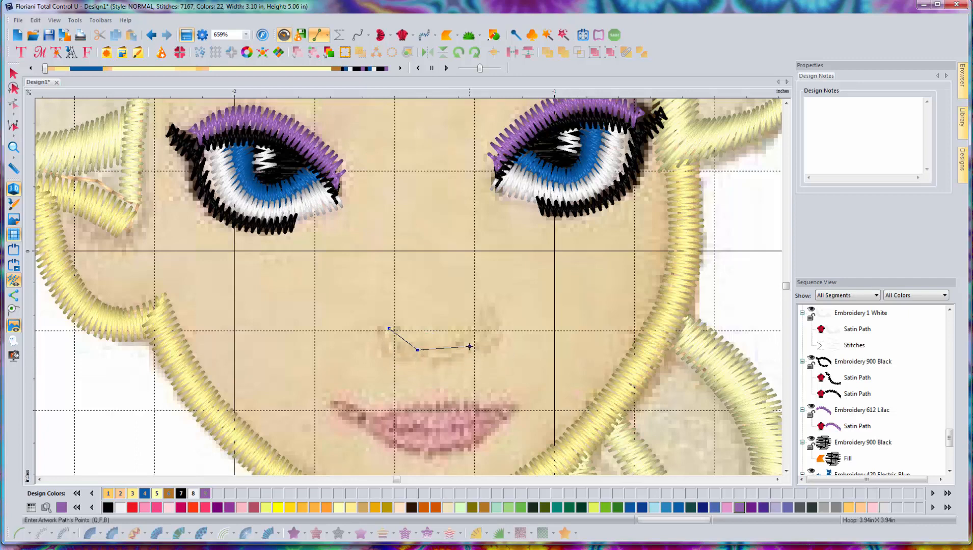
click(496, 329)
key(Return)
Step: Curve the nose line's segments into rounded nostrils and a rounded tip, about 0.35 by 0.11 in overall
click(443, 361)
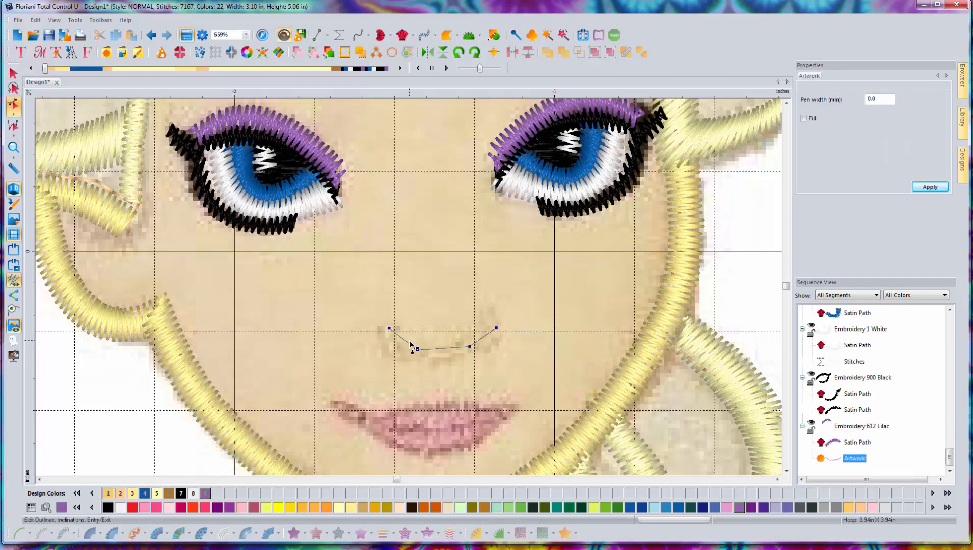
drag(436, 355, 438, 363)
drag(483, 339, 494, 343)
click(14, 73)
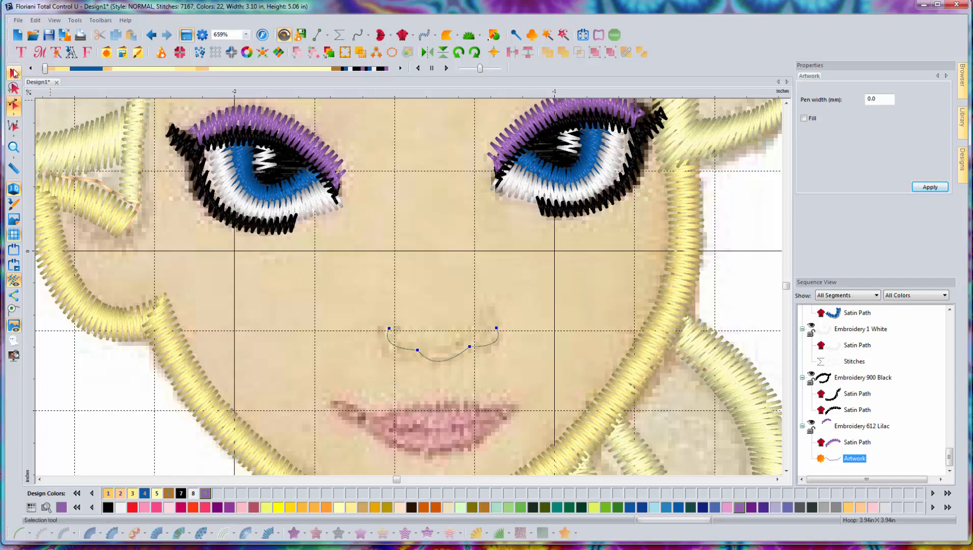
Step: Recolor the nose line to Cream Yellow 812 and convert it to a Steil stitch 1.5 mm wide
click(131, 496)
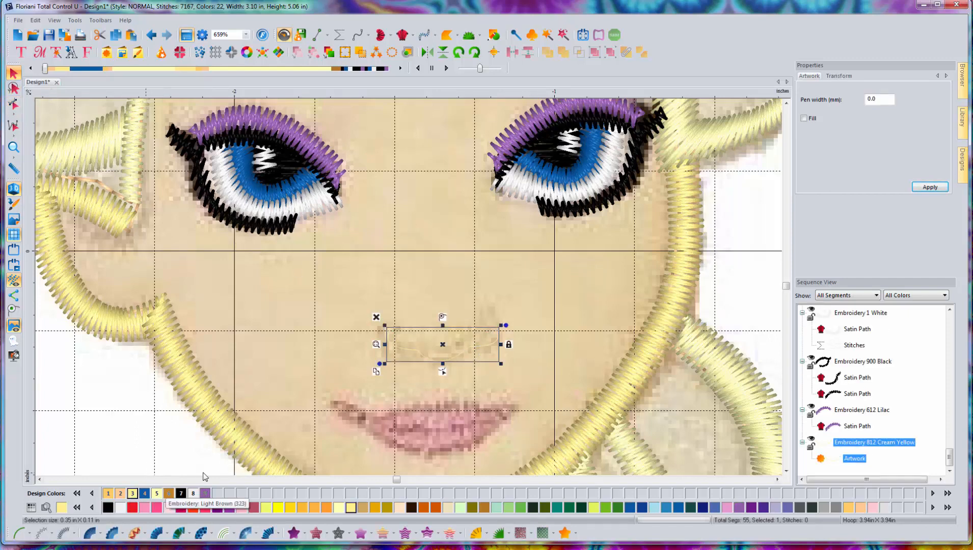
click(62, 531)
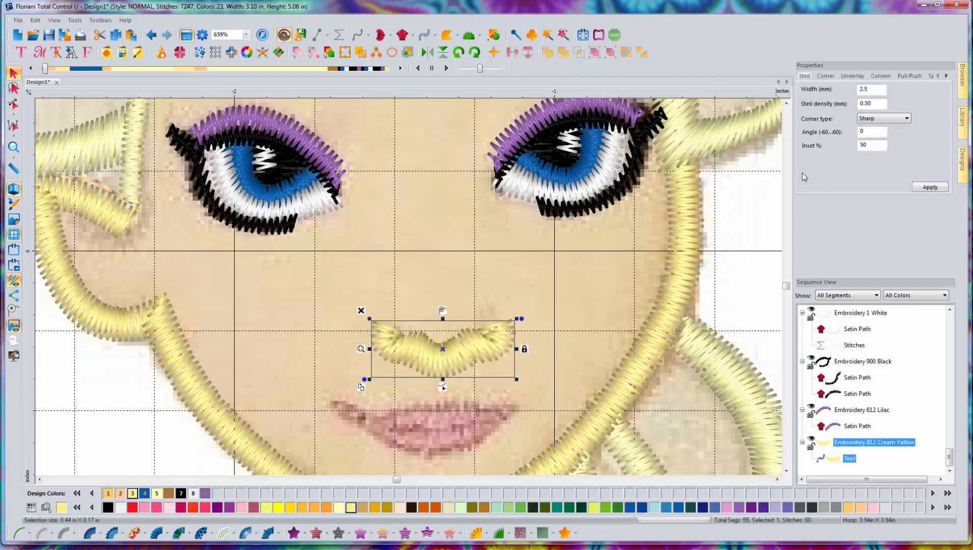
click(884, 90)
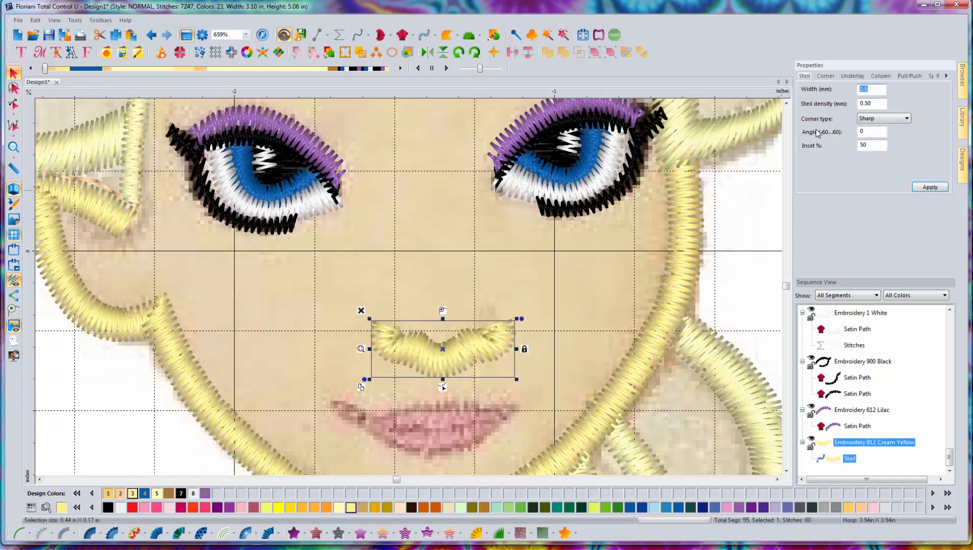
text(1.5)
click(926, 189)
click(445, 276)
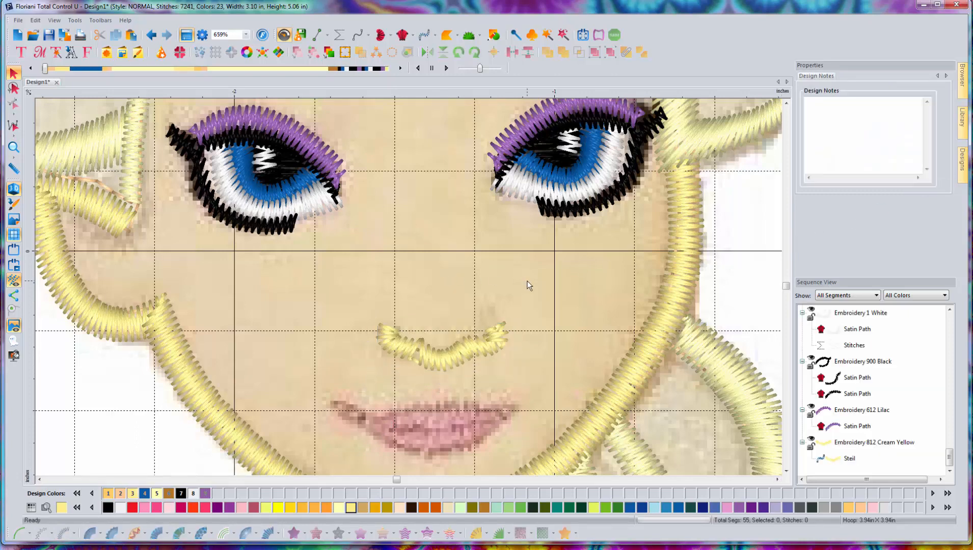
Step: Draw a closed four-point artwork outline along the upper lip from corner to corner, about 0.58 by 0.04 in
click(787, 471)
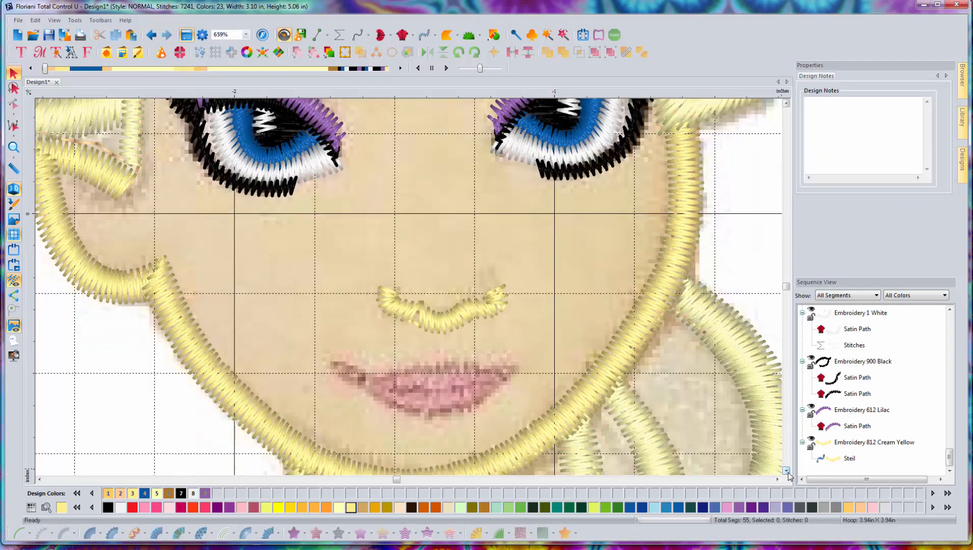
click(317, 38)
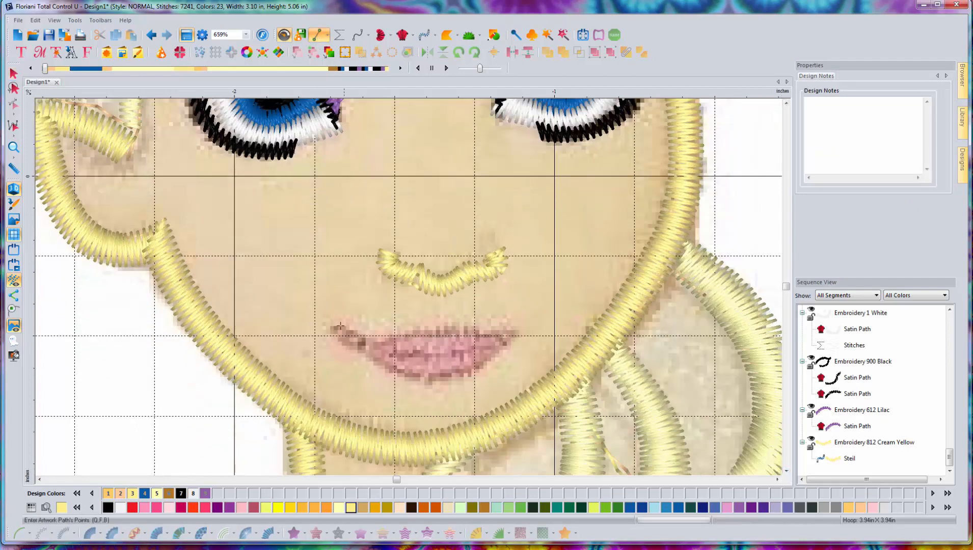
click(336, 326)
click(376, 335)
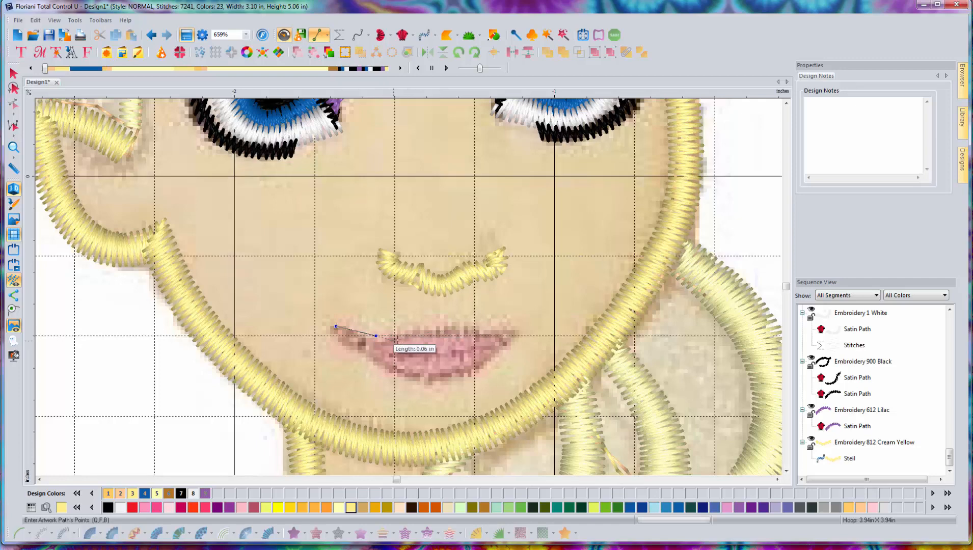
click(485, 335)
click(519, 322)
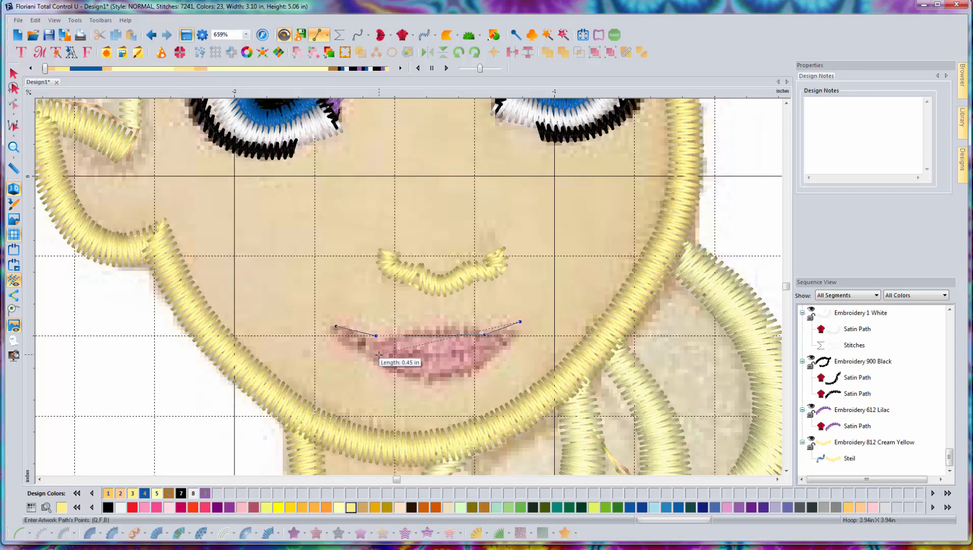
key(Return)
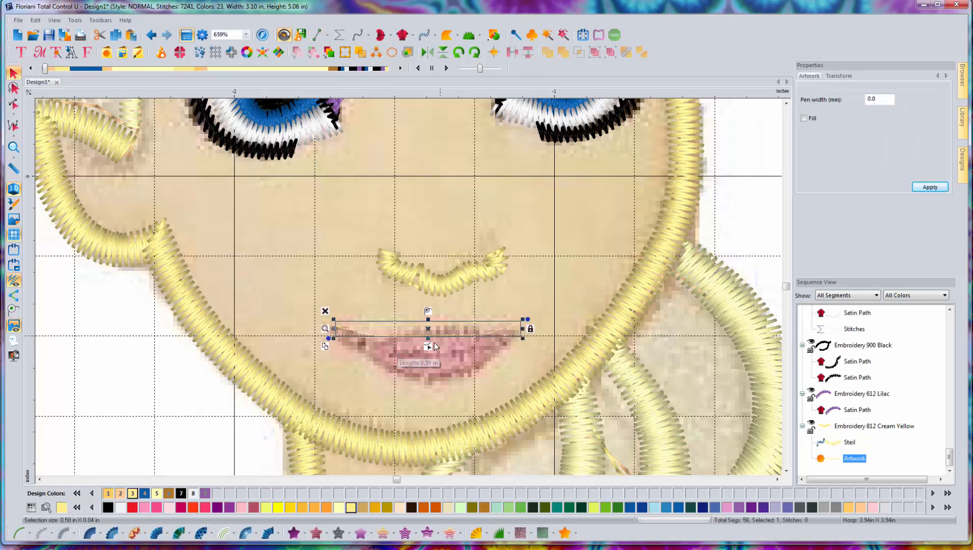
Step: Bow the upper-lip outline's lower edge downward and its middle top edge upward, and pull its right-hand corner inward to fit the artwork
drag(439, 325, 433, 357)
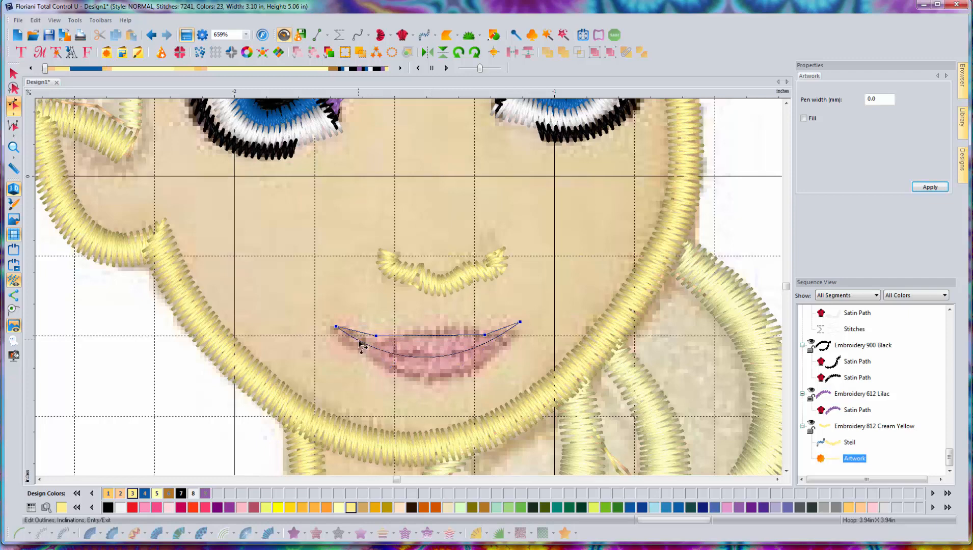
right_click(480, 345)
click(505, 366)
drag(501, 336, 512, 334)
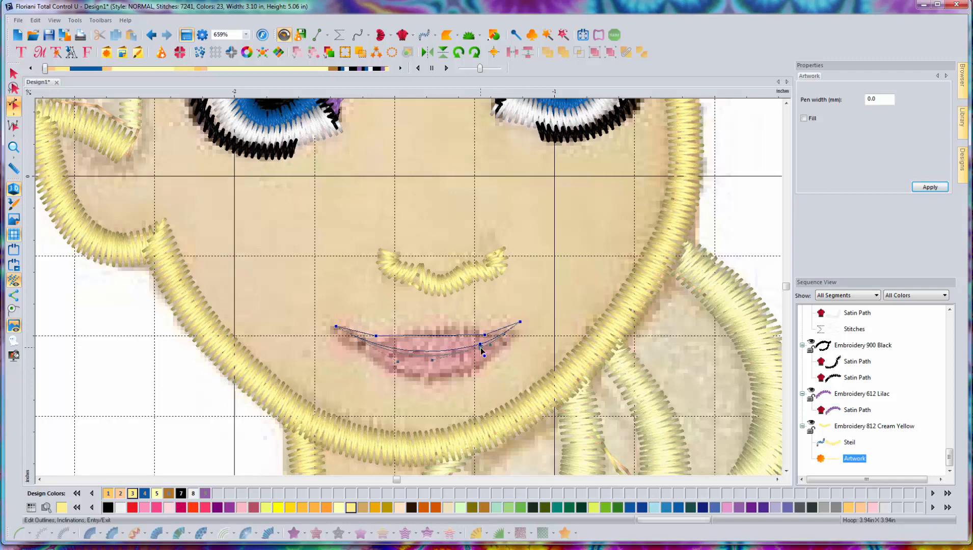
drag(421, 339, 429, 332)
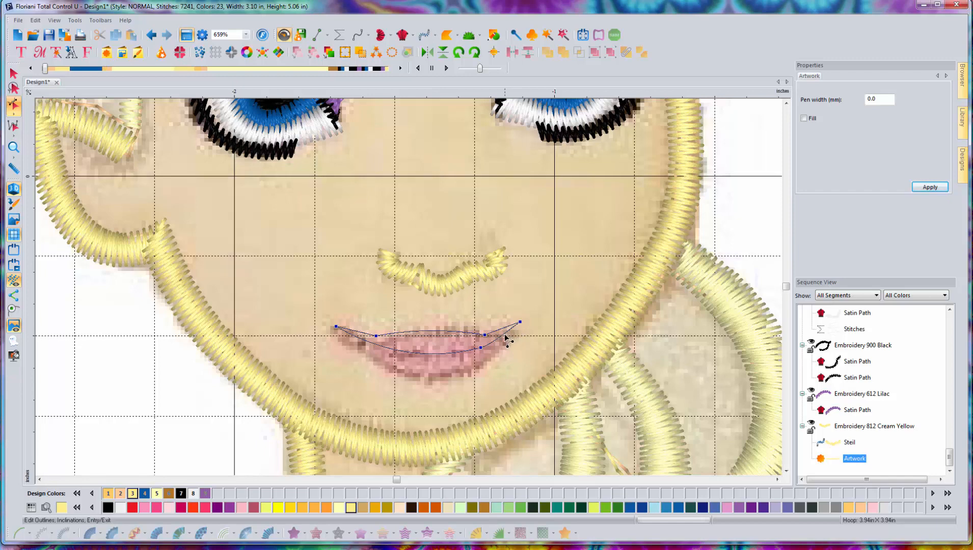
drag(505, 336, 516, 326)
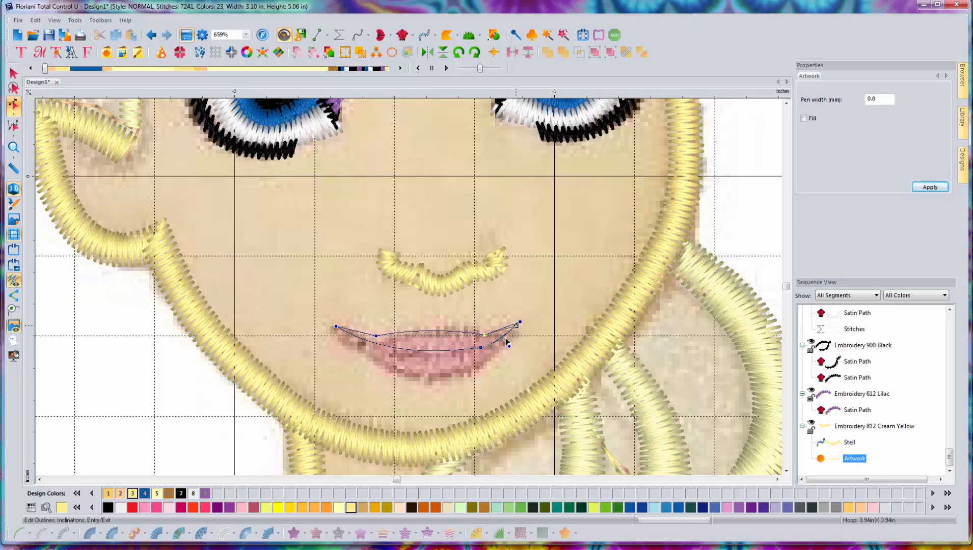
right_click(482, 349)
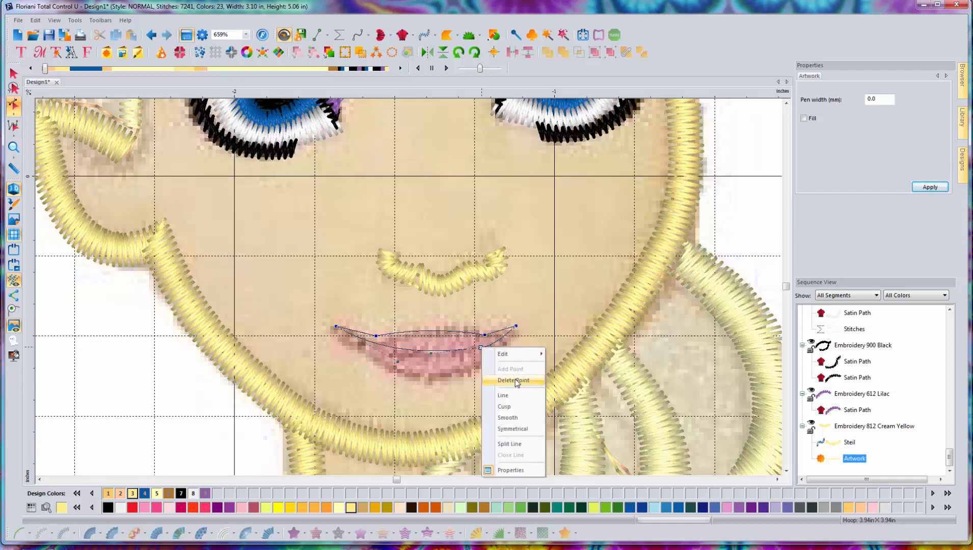
click(502, 381)
drag(442, 348, 441, 357)
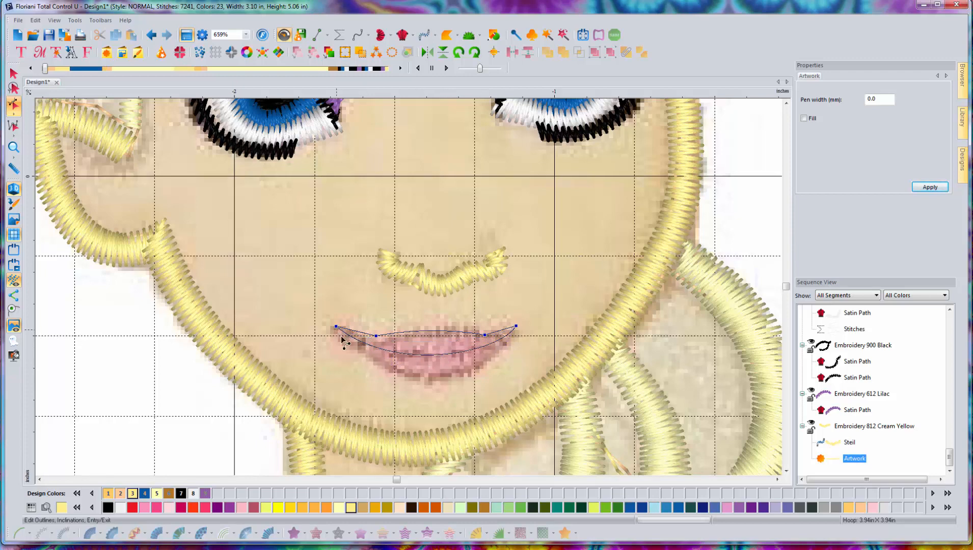
key(Escape)
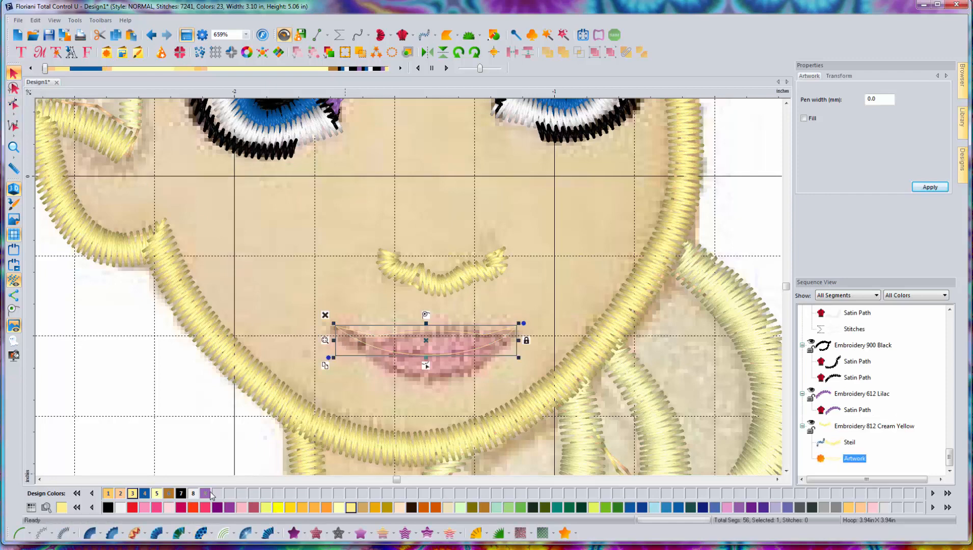
Step: Recolor the upper-lip outline to Lilac 612 and convert it to a satin path with inclination lines across the lip
click(206, 494)
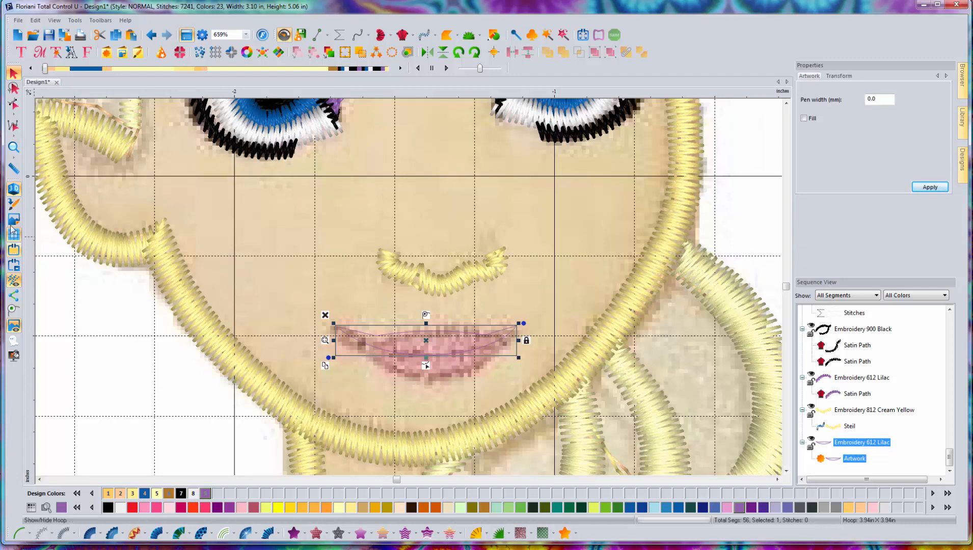
click(91, 533)
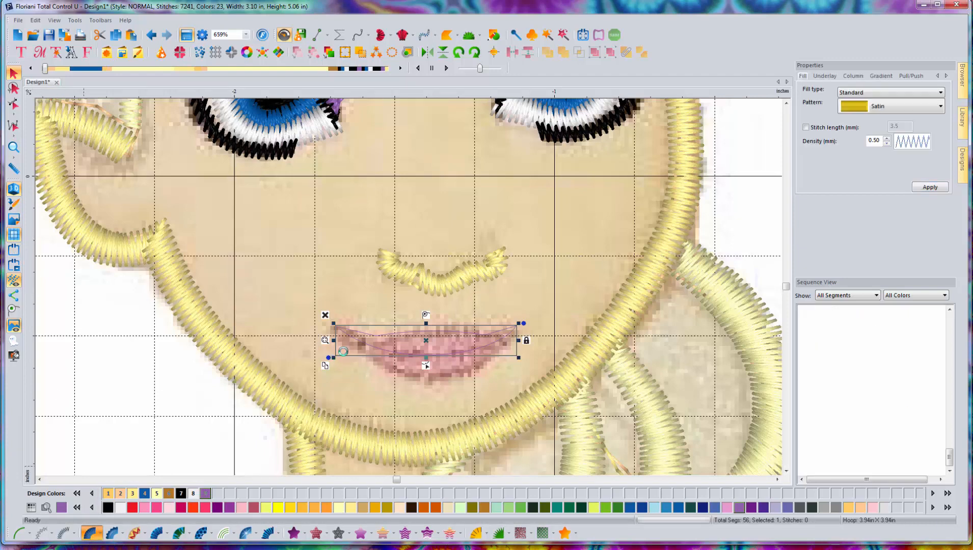
double_click(372, 339)
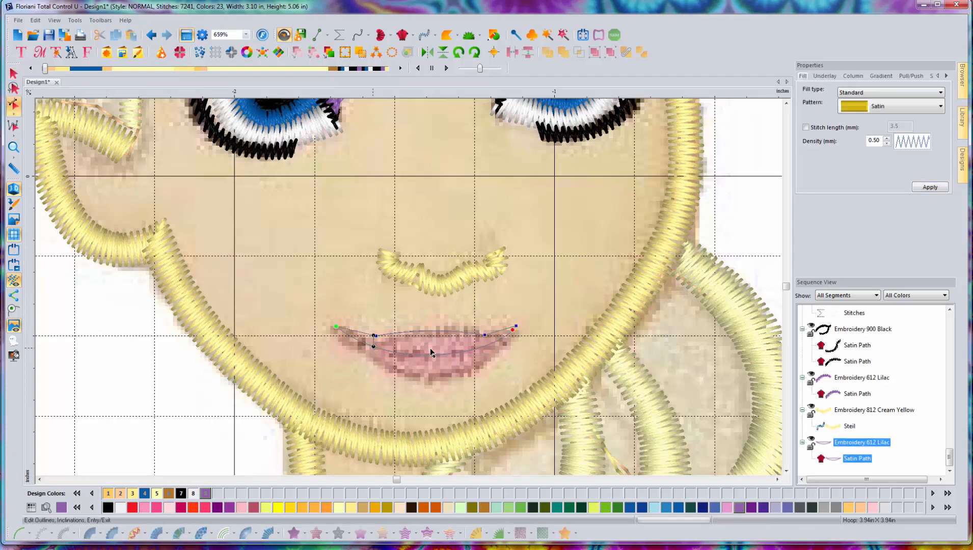
click(445, 355)
key(Return)
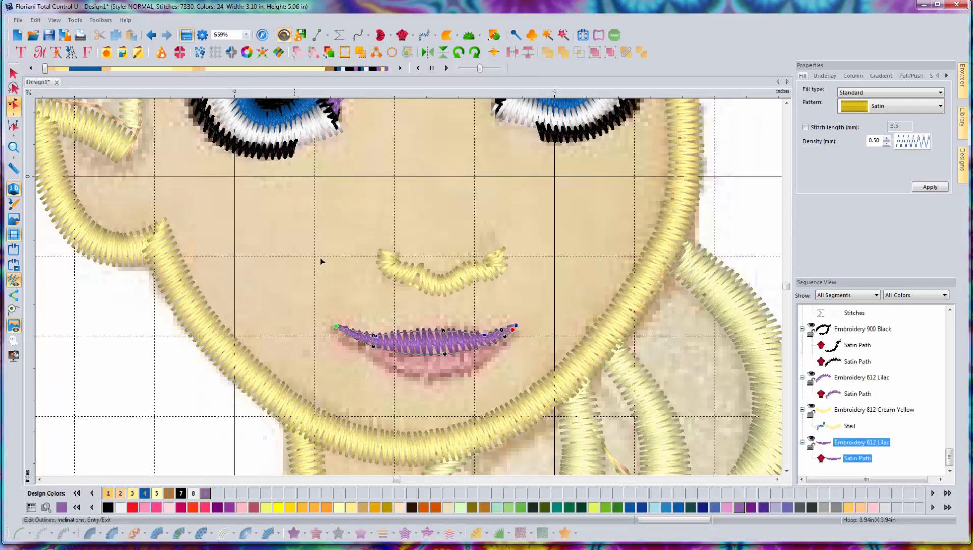
Step: Draw a closed four-point artwork outline for the lower lip between both mouth corners, about 0.56 by 0.15 in
click(317, 34)
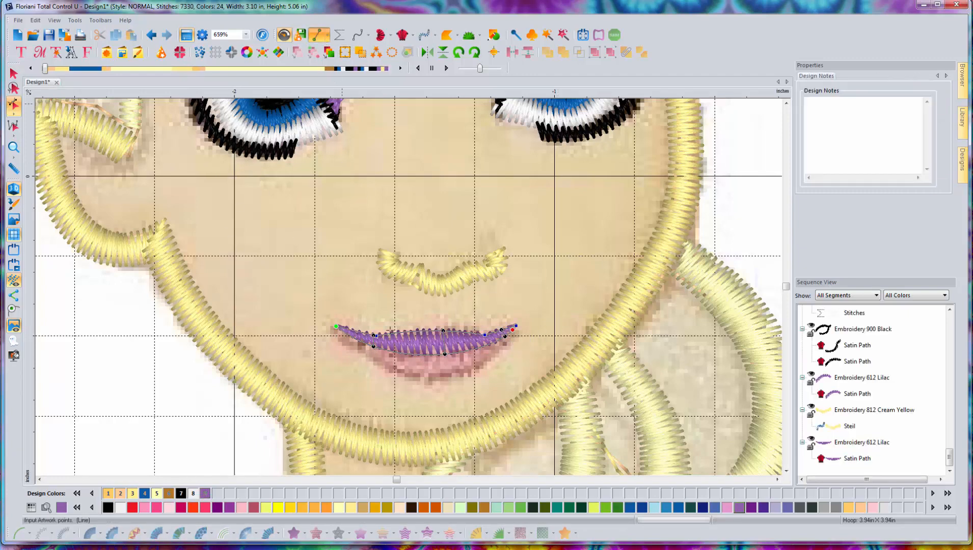
click(335, 327)
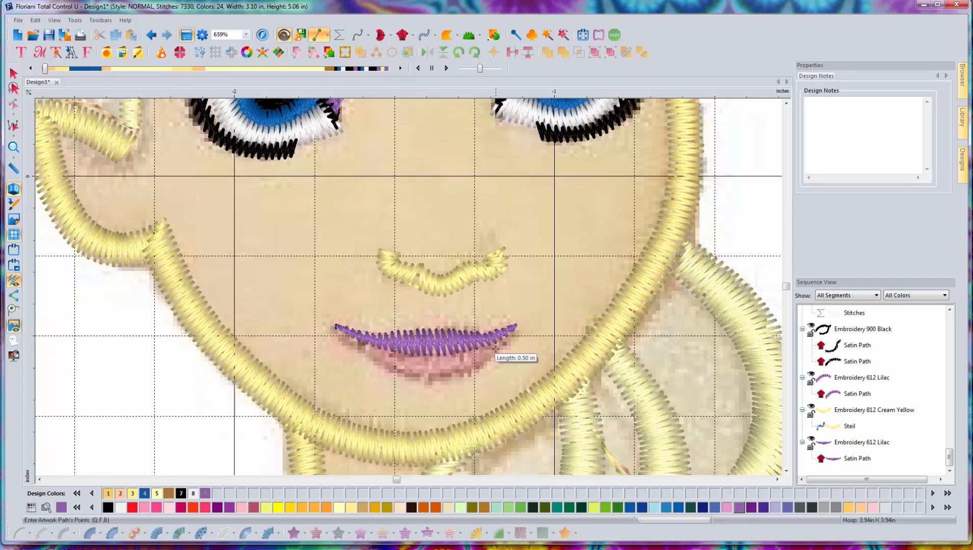
click(430, 375)
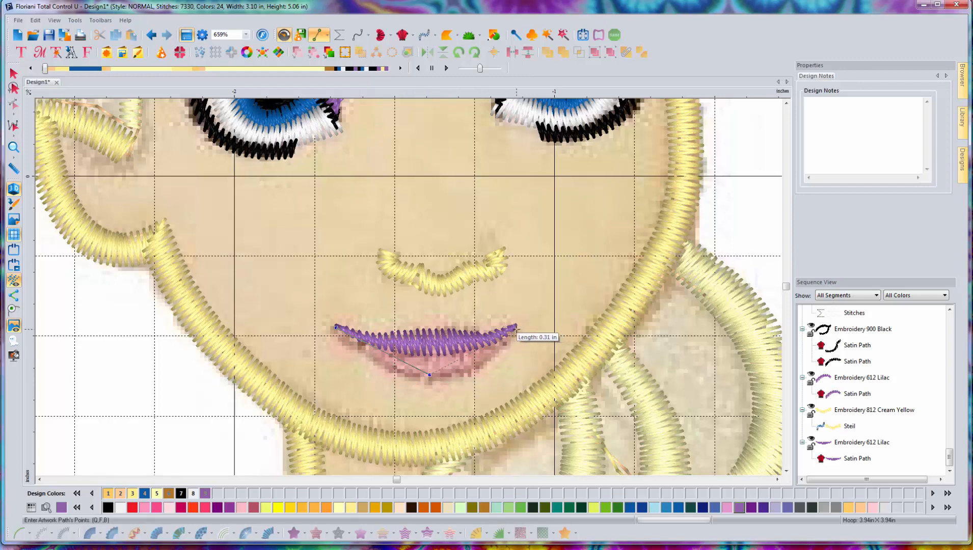
click(517, 327)
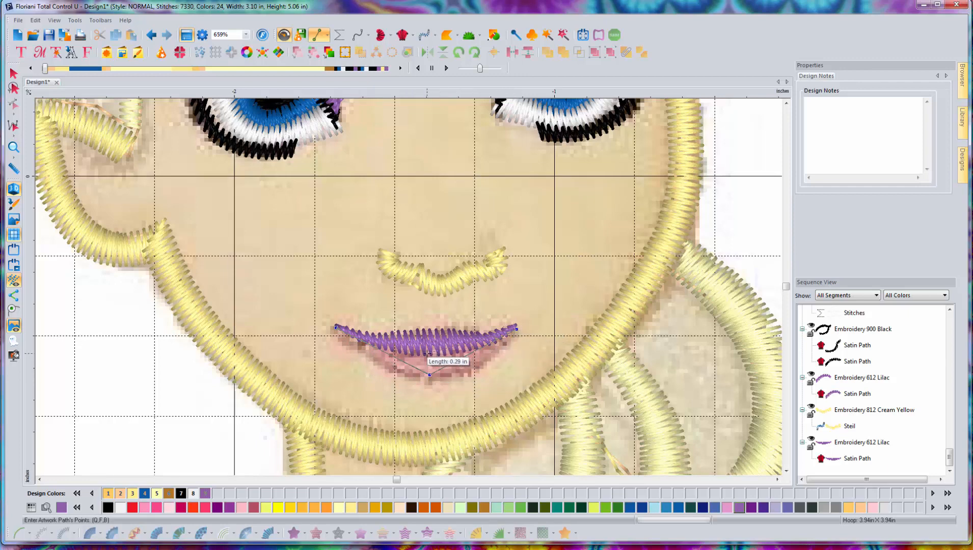
click(427, 353)
key(Return)
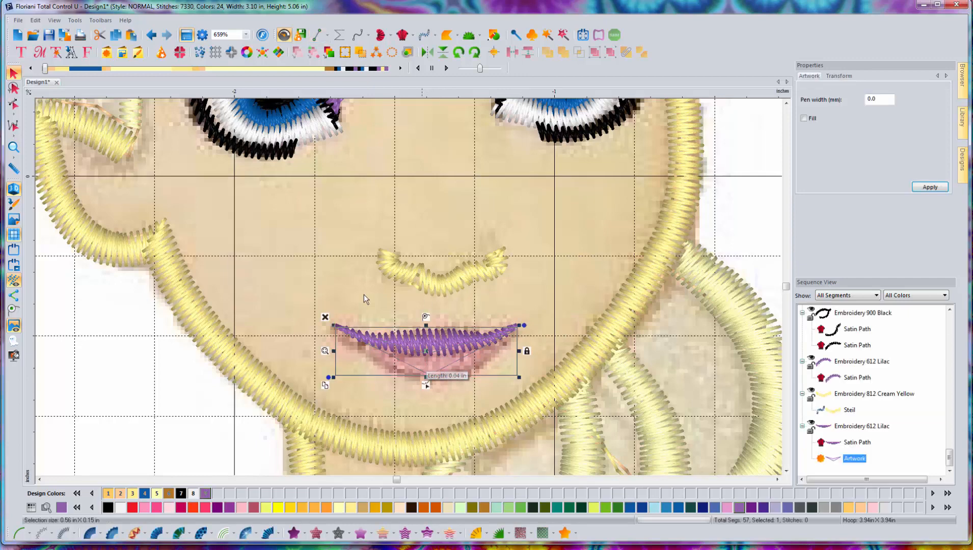
Step: Bow the two lower edges of the lower-lip outline outward to follow the rounded lip in the artwork
click(426, 386)
drag(400, 360, 388, 367)
drag(466, 356, 473, 369)
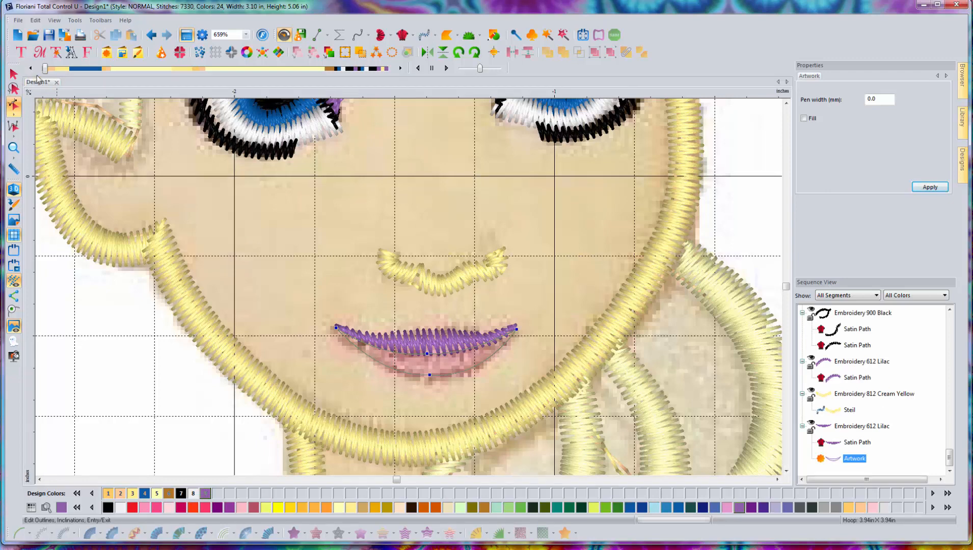
click(14, 74)
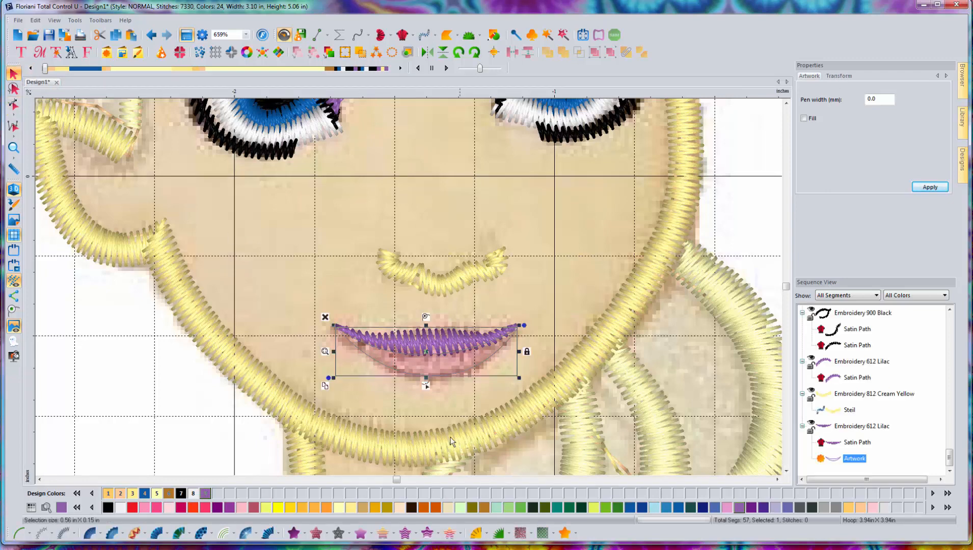
Step: Convert the lower-lip outline to a satin path with inclination lines at both sides and the middle, and deselect it
click(90, 533)
double_click(381, 353)
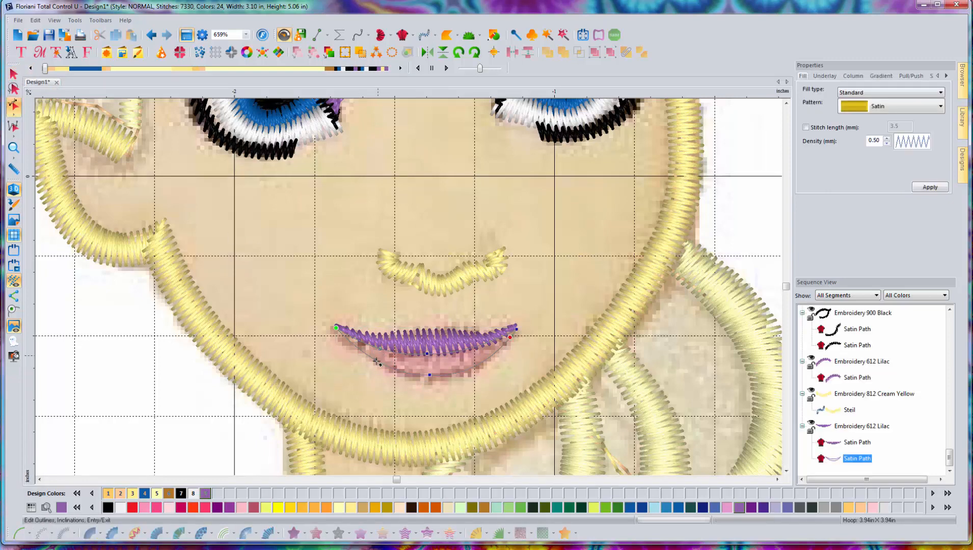
click(435, 374)
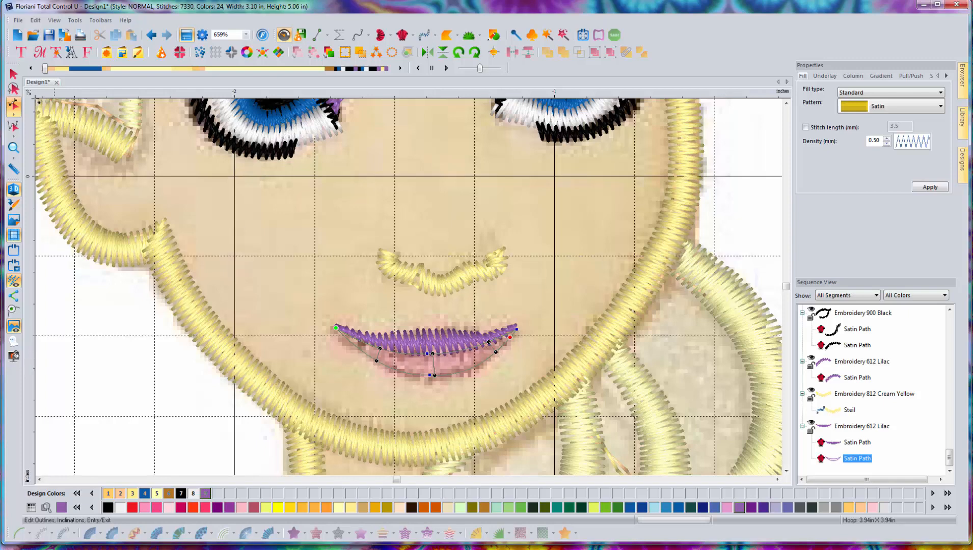
click(13, 74)
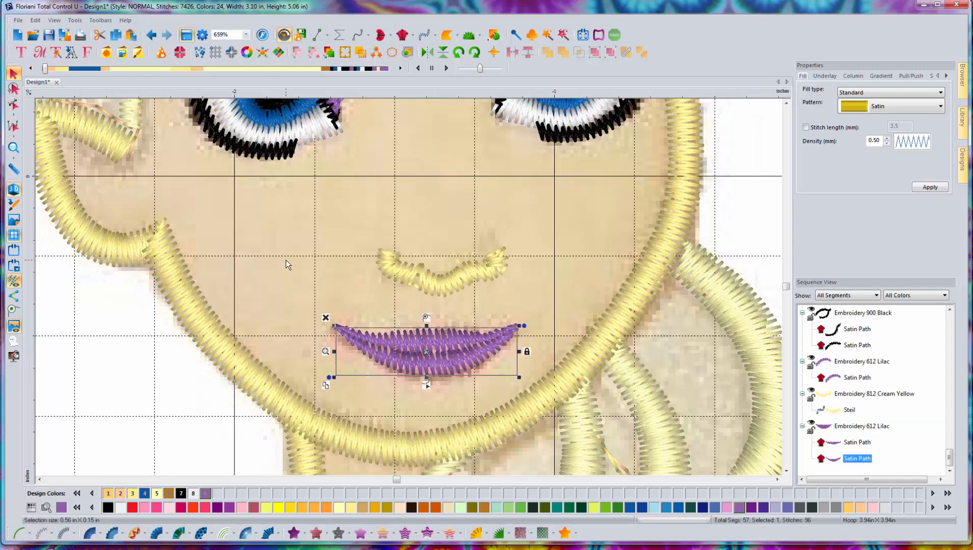
right_click(286, 260)
click(268, 206)
Step: Hide the background artwork image so only the stitched blonde character is shown
scroll(416, 243, down, 1)
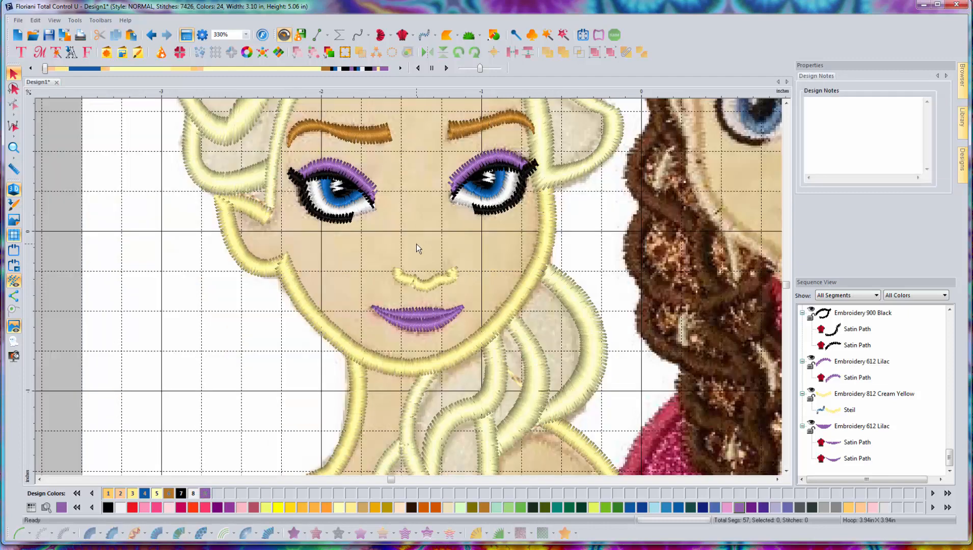
scroll(417, 243, down, 1)
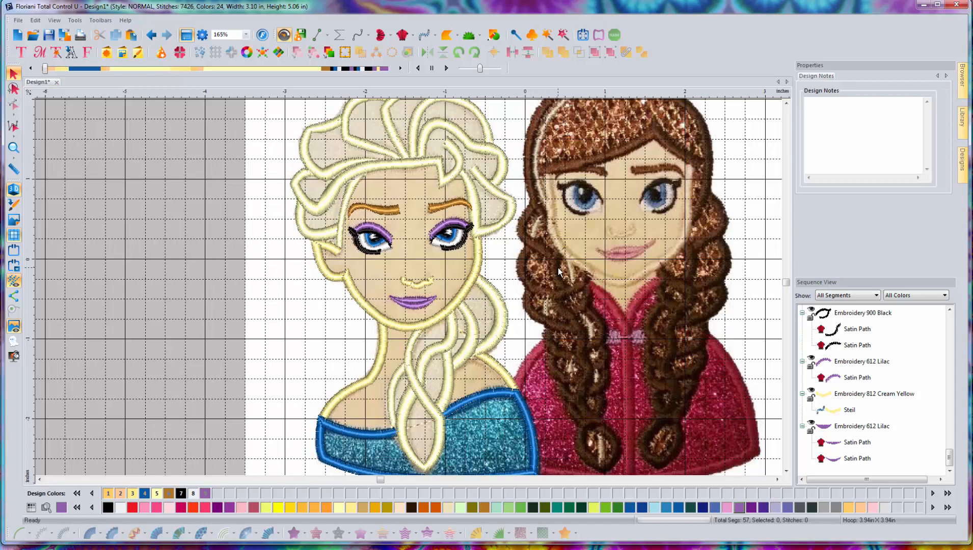
scroll(318, 319, down, 1)
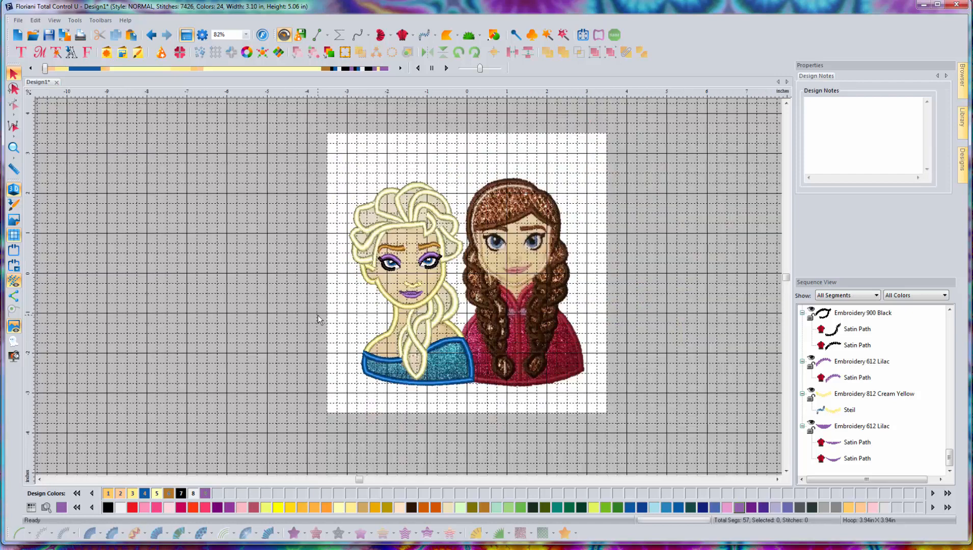
scroll(319, 319, up, 1)
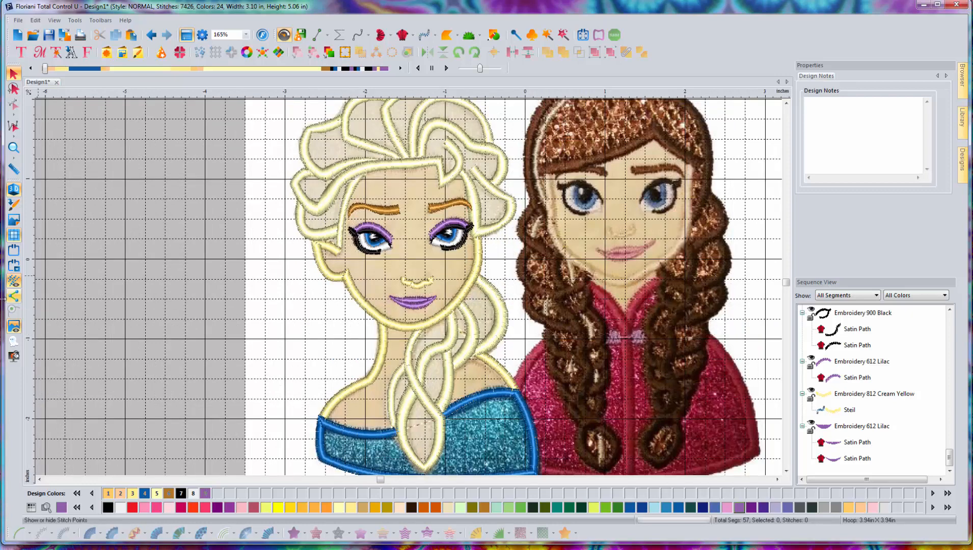
click(14, 326)
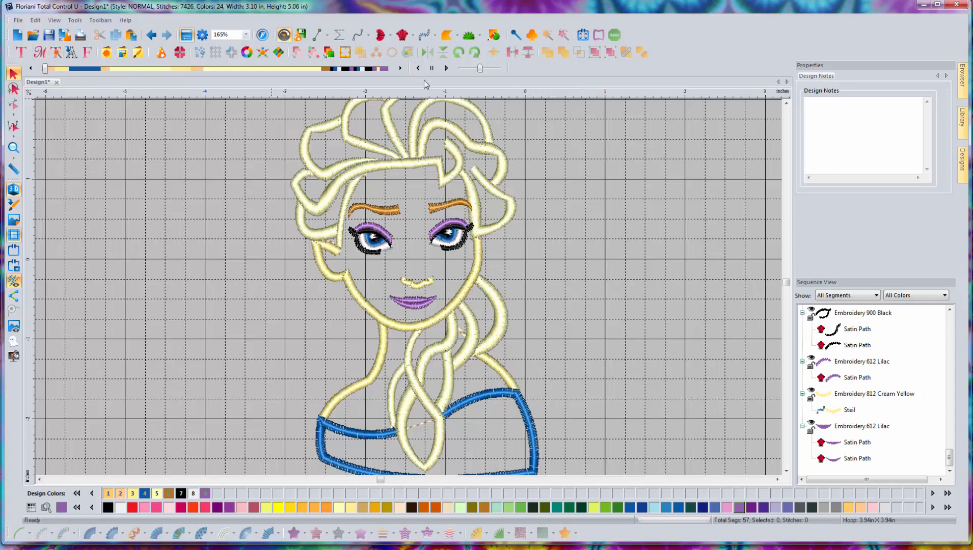
Step: Check the start of the stitch-out simulation and convert the blue dress's Applique Material and Applique Position artwork to run stitches
click(447, 69)
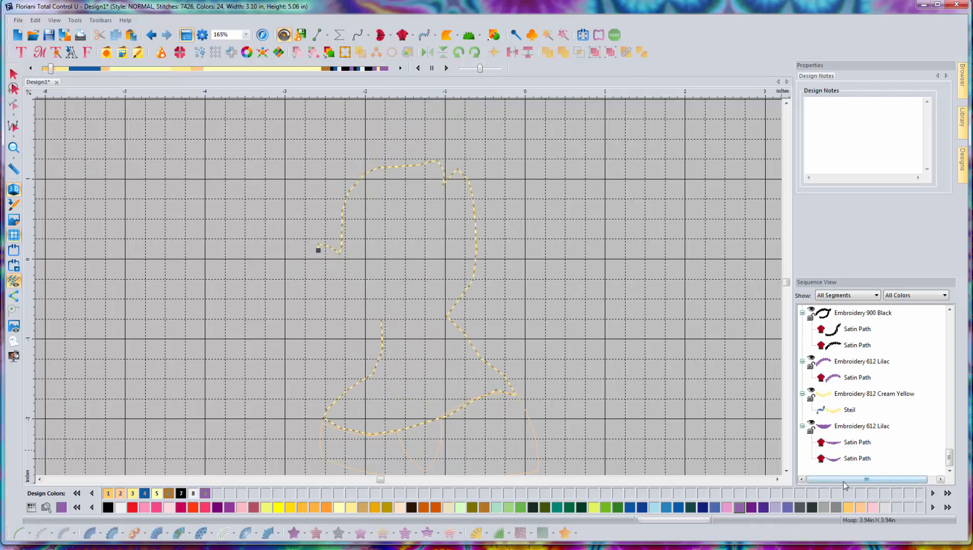
click(14, 74)
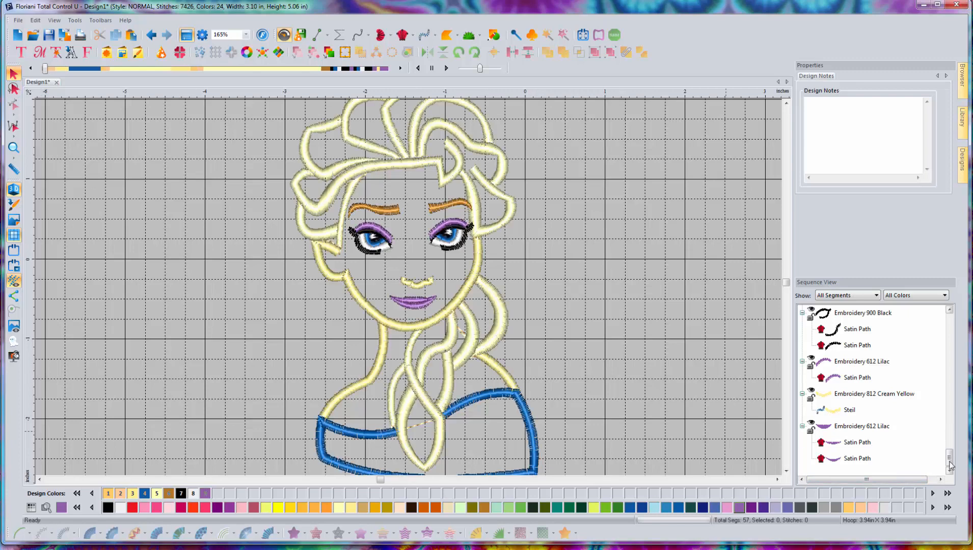
drag(950, 459, 967, 344)
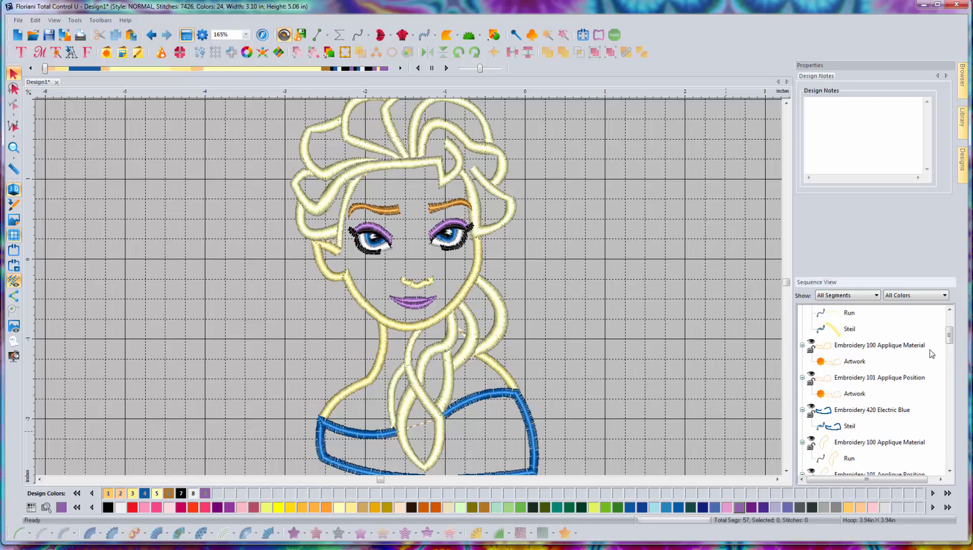
click(862, 345)
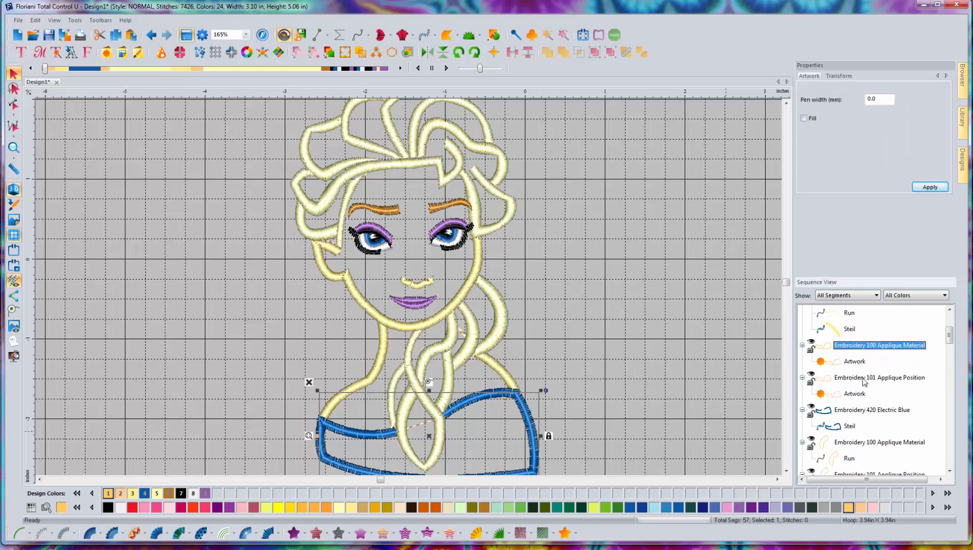
shift+click(887, 378)
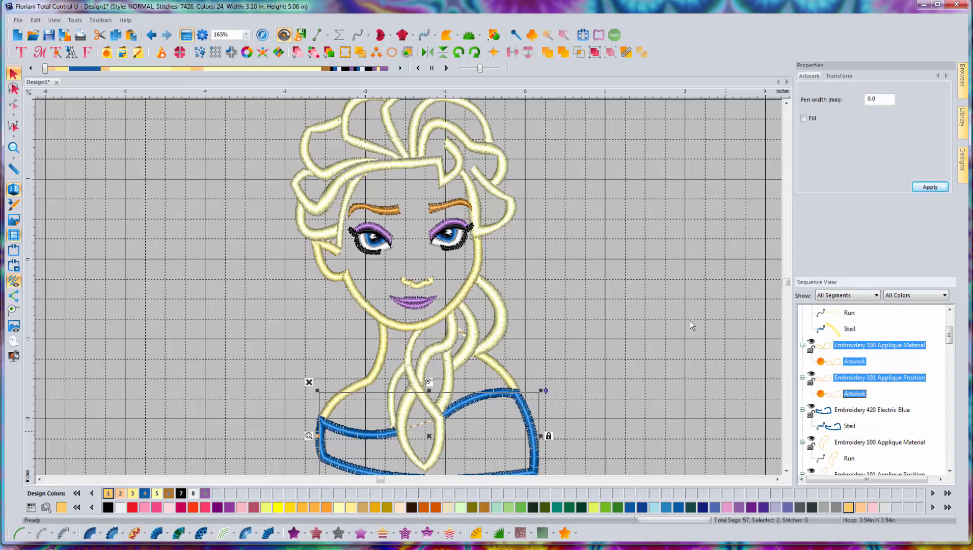
click(20, 534)
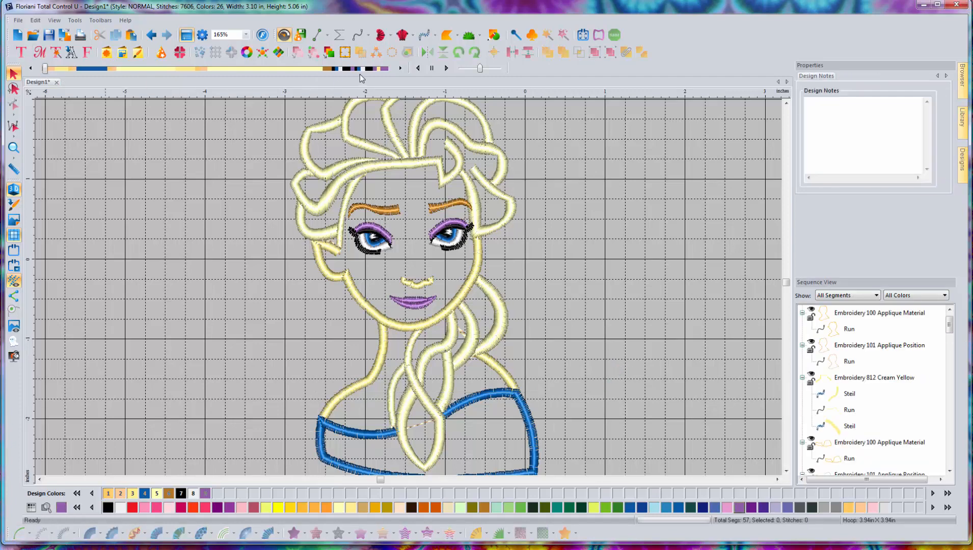
Step: Simulate the stitch-out from the first stitch, pausing to examine the applique material and position outlines of the head and shoulders
click(447, 68)
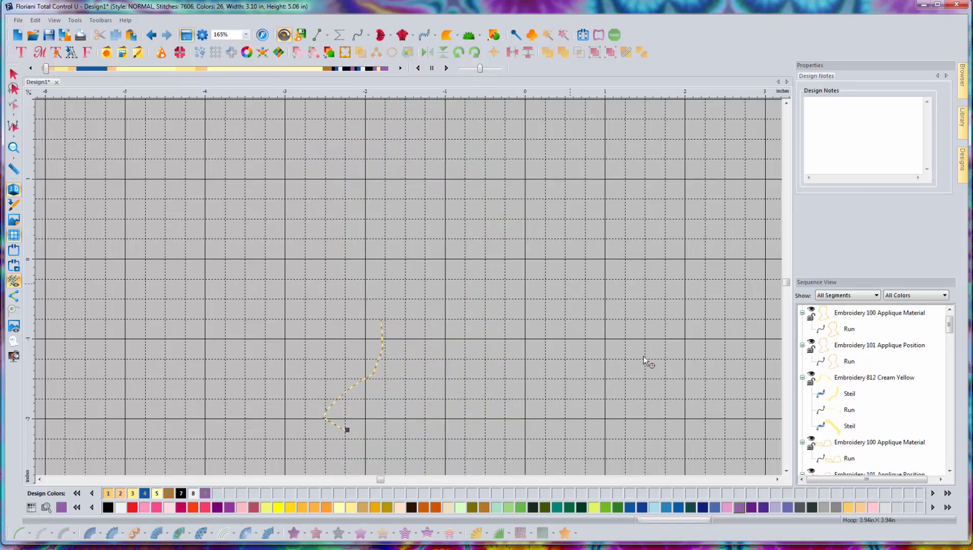
click(786, 472)
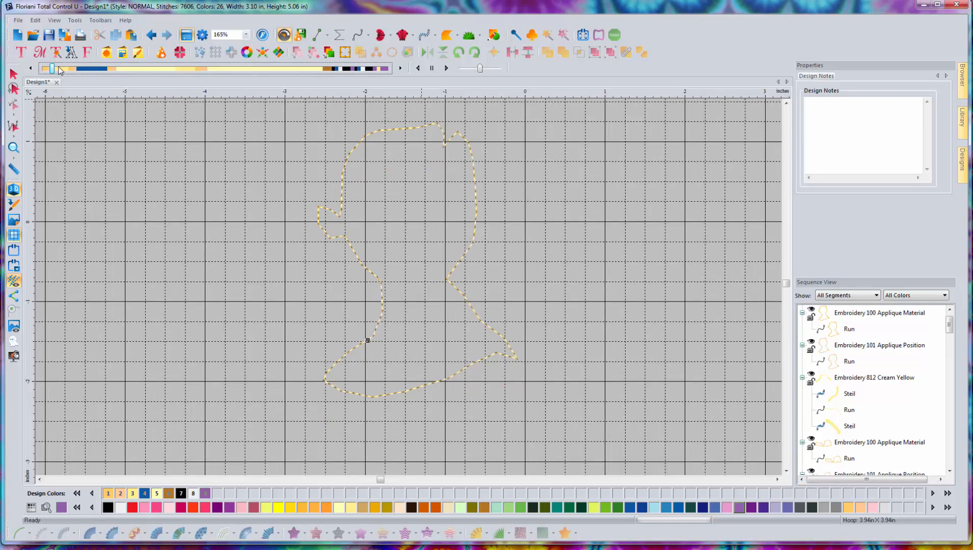
drag(59, 69, 44, 69)
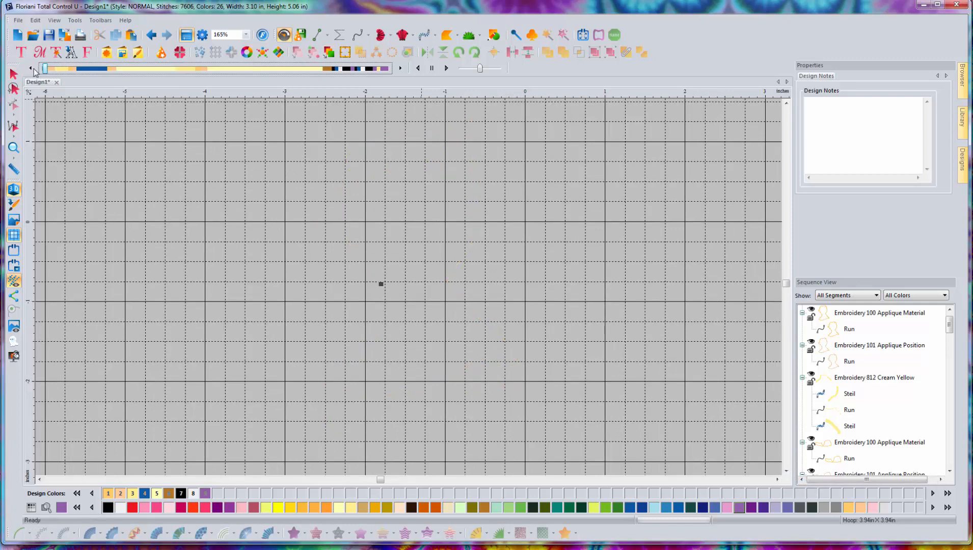
click(447, 68)
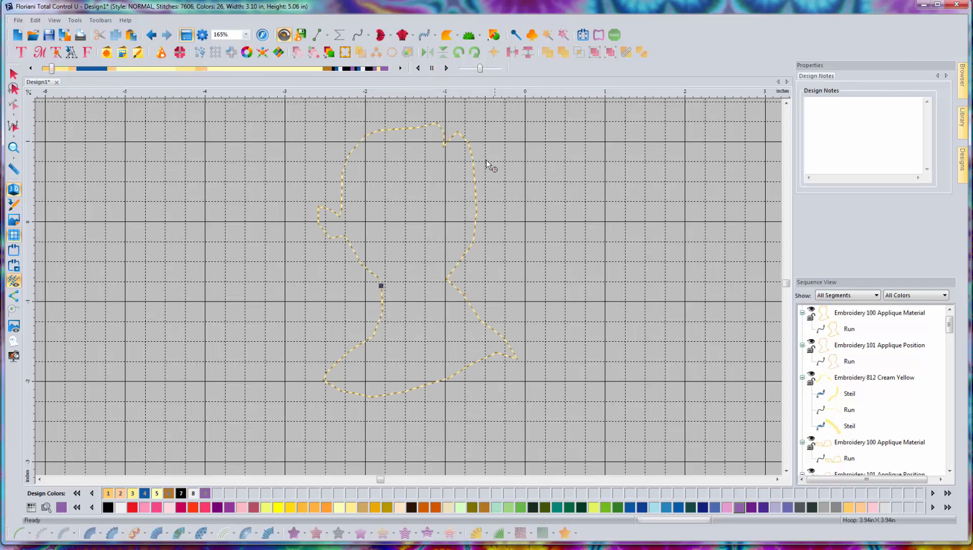
click(446, 68)
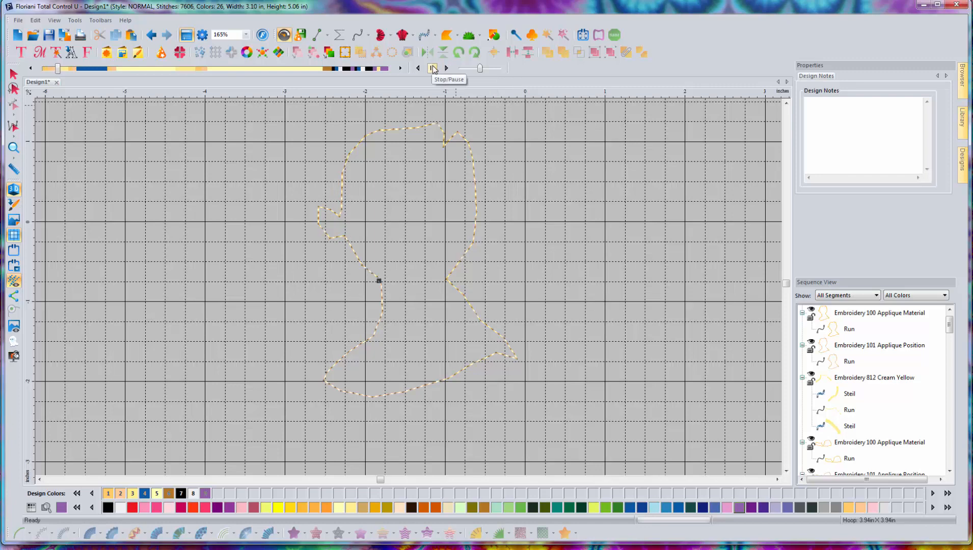
click(434, 68)
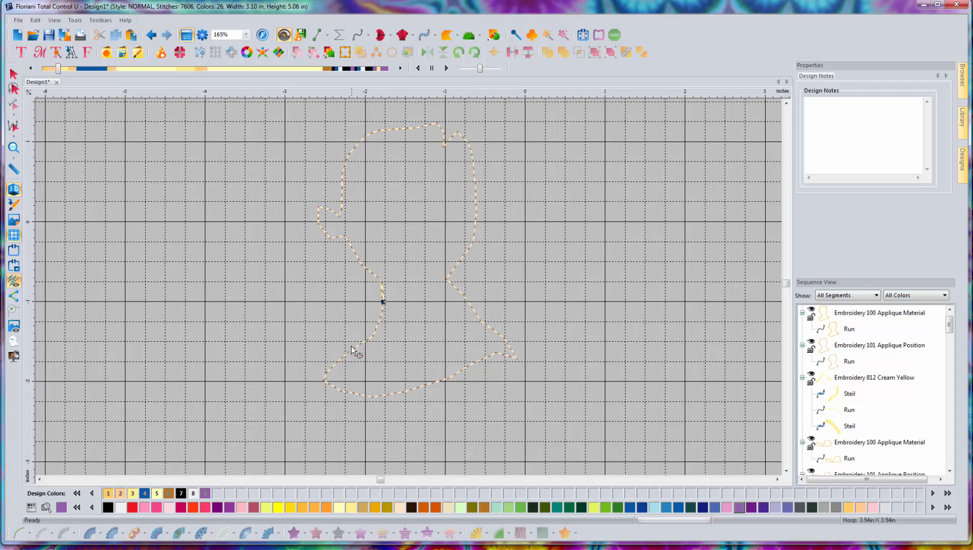
Step: Continue the stitch-out simulation through the shoulder, dress, braid and hair stitching, and return to the complete design
click(448, 68)
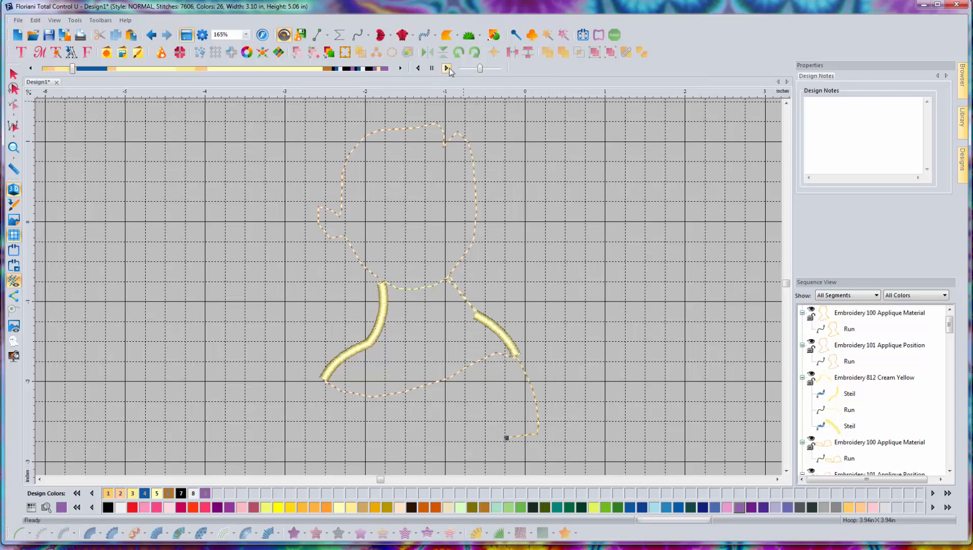
click(448, 68)
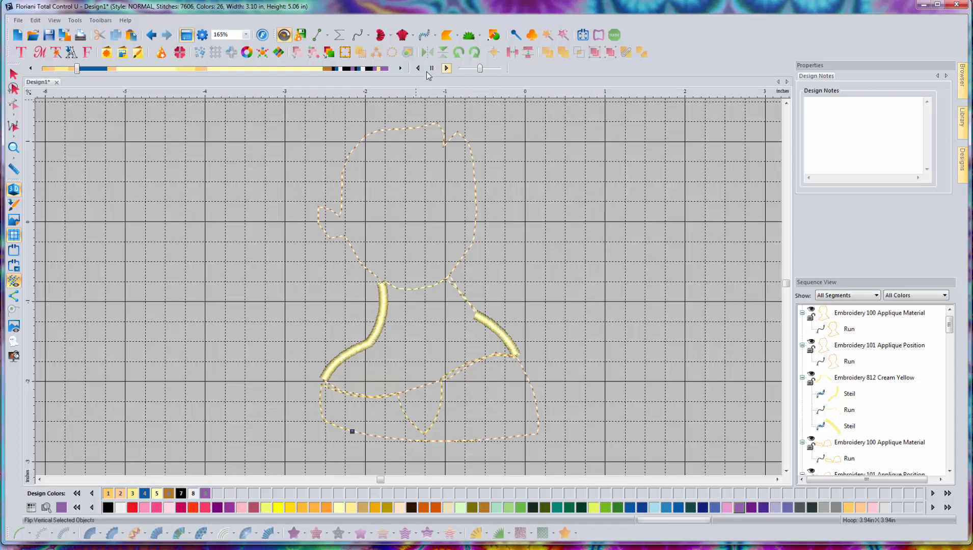
click(447, 68)
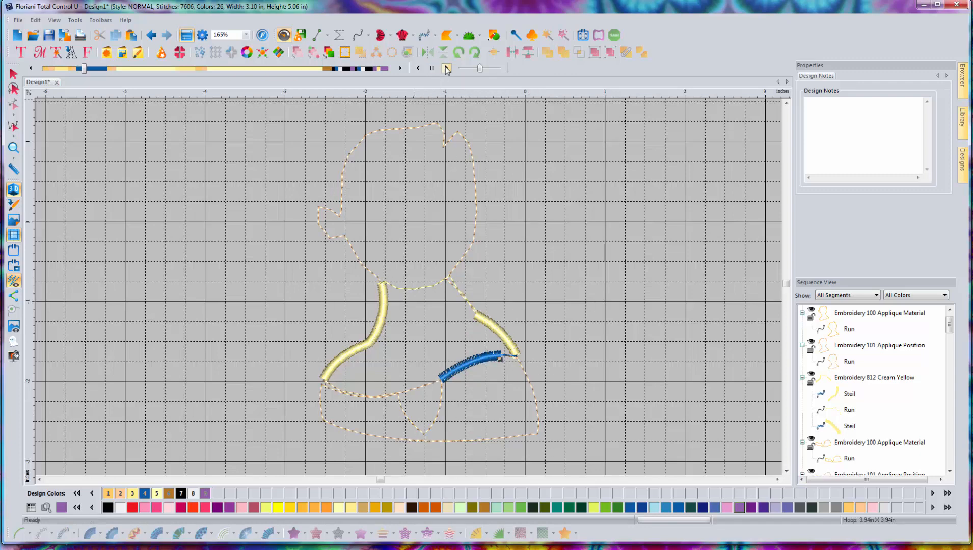
click(447, 69)
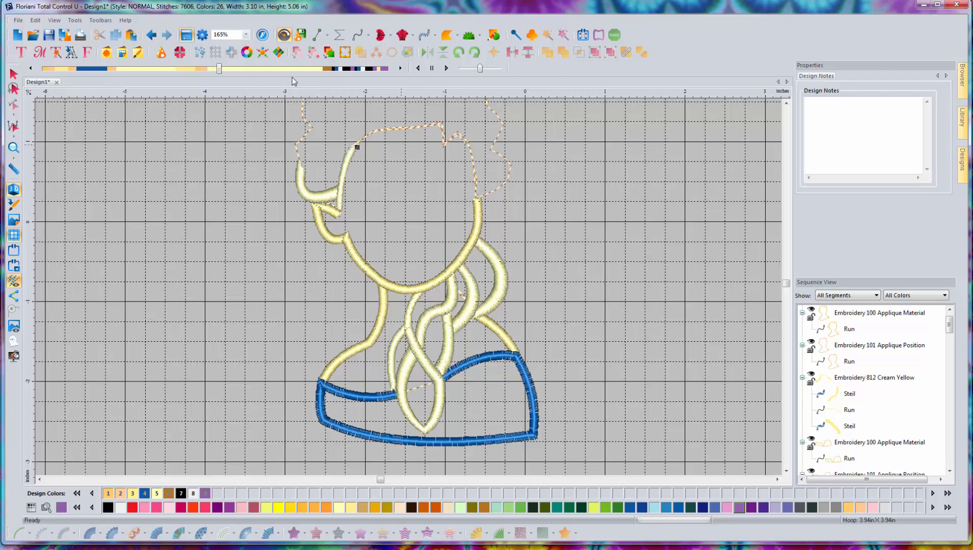
click(14, 74)
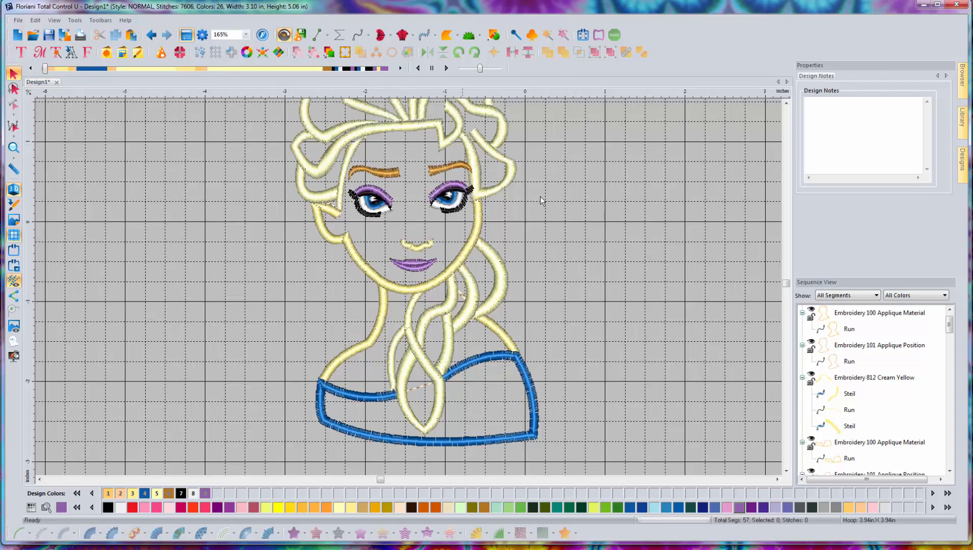
click(786, 103)
scroll(492, 252, down, 1)
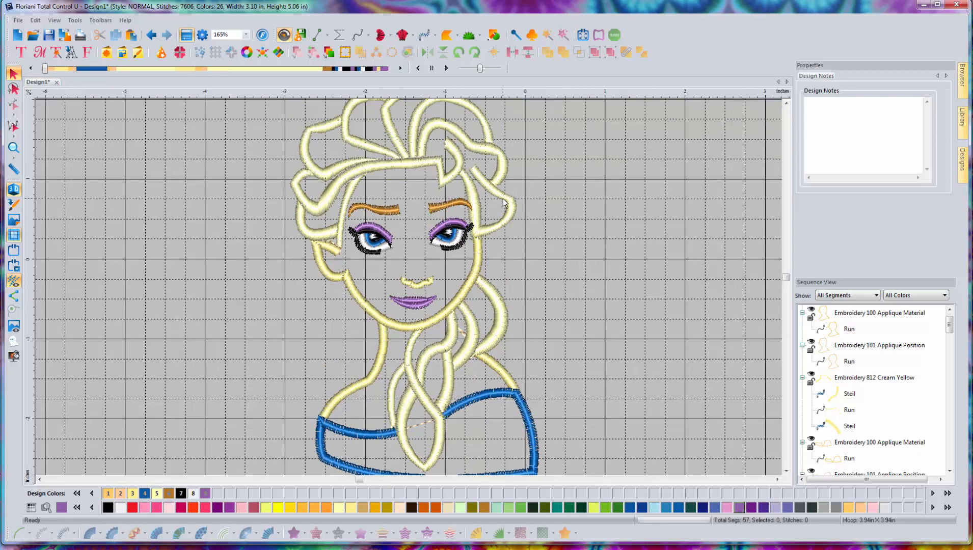